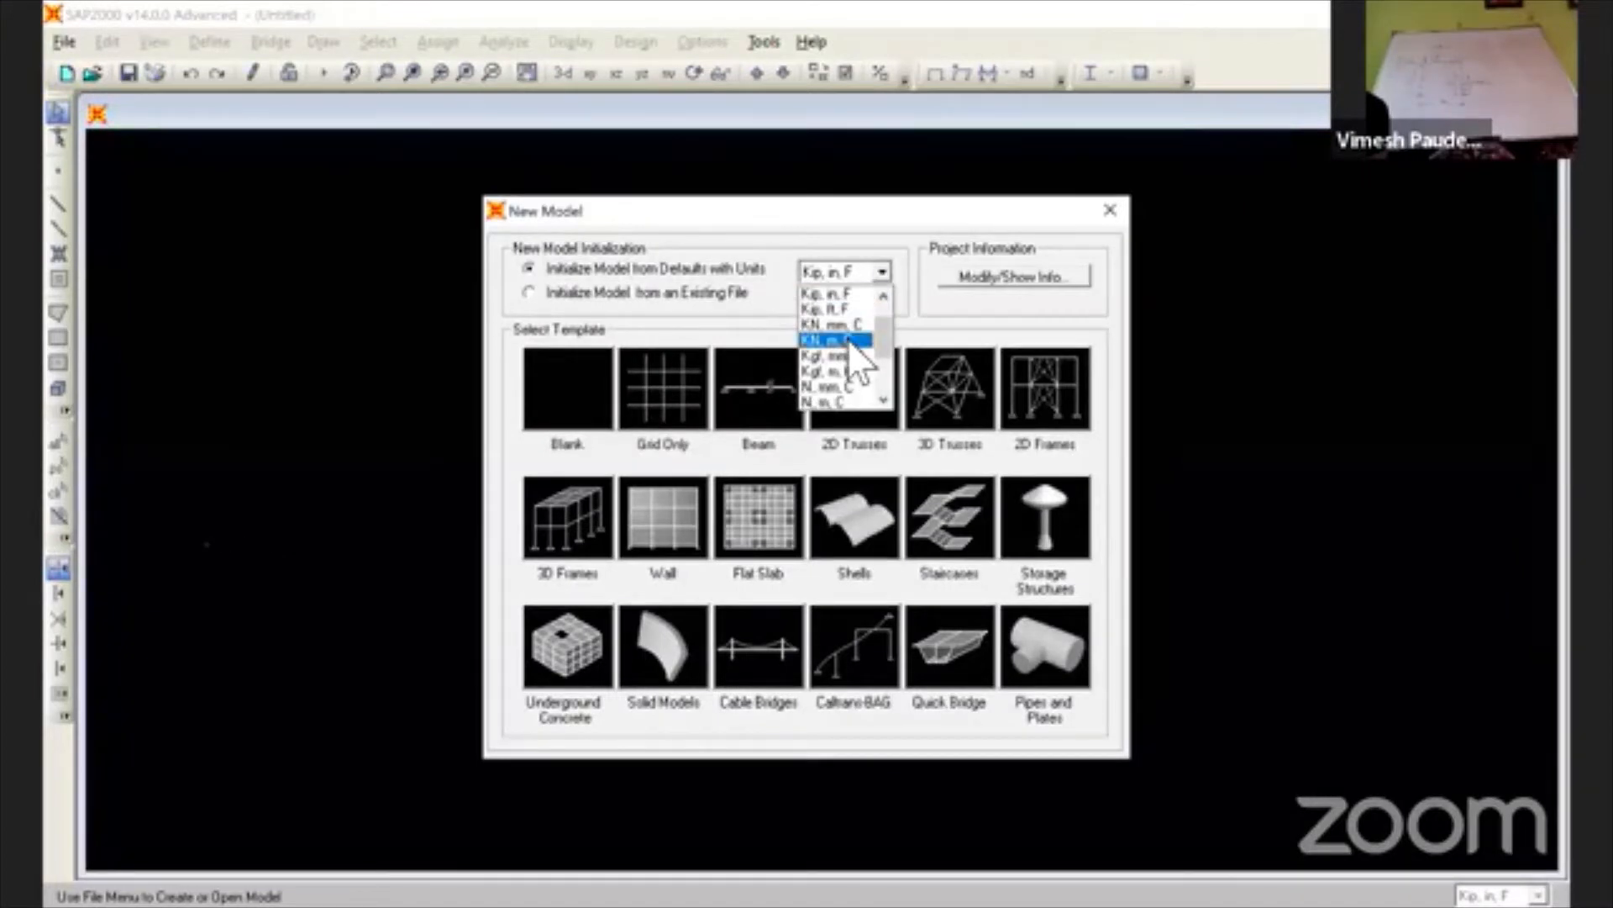
- Create a grid-only model in KN, m, C units with 2 X, 1 Y and 2 Z grid lines
left_click(849, 341)
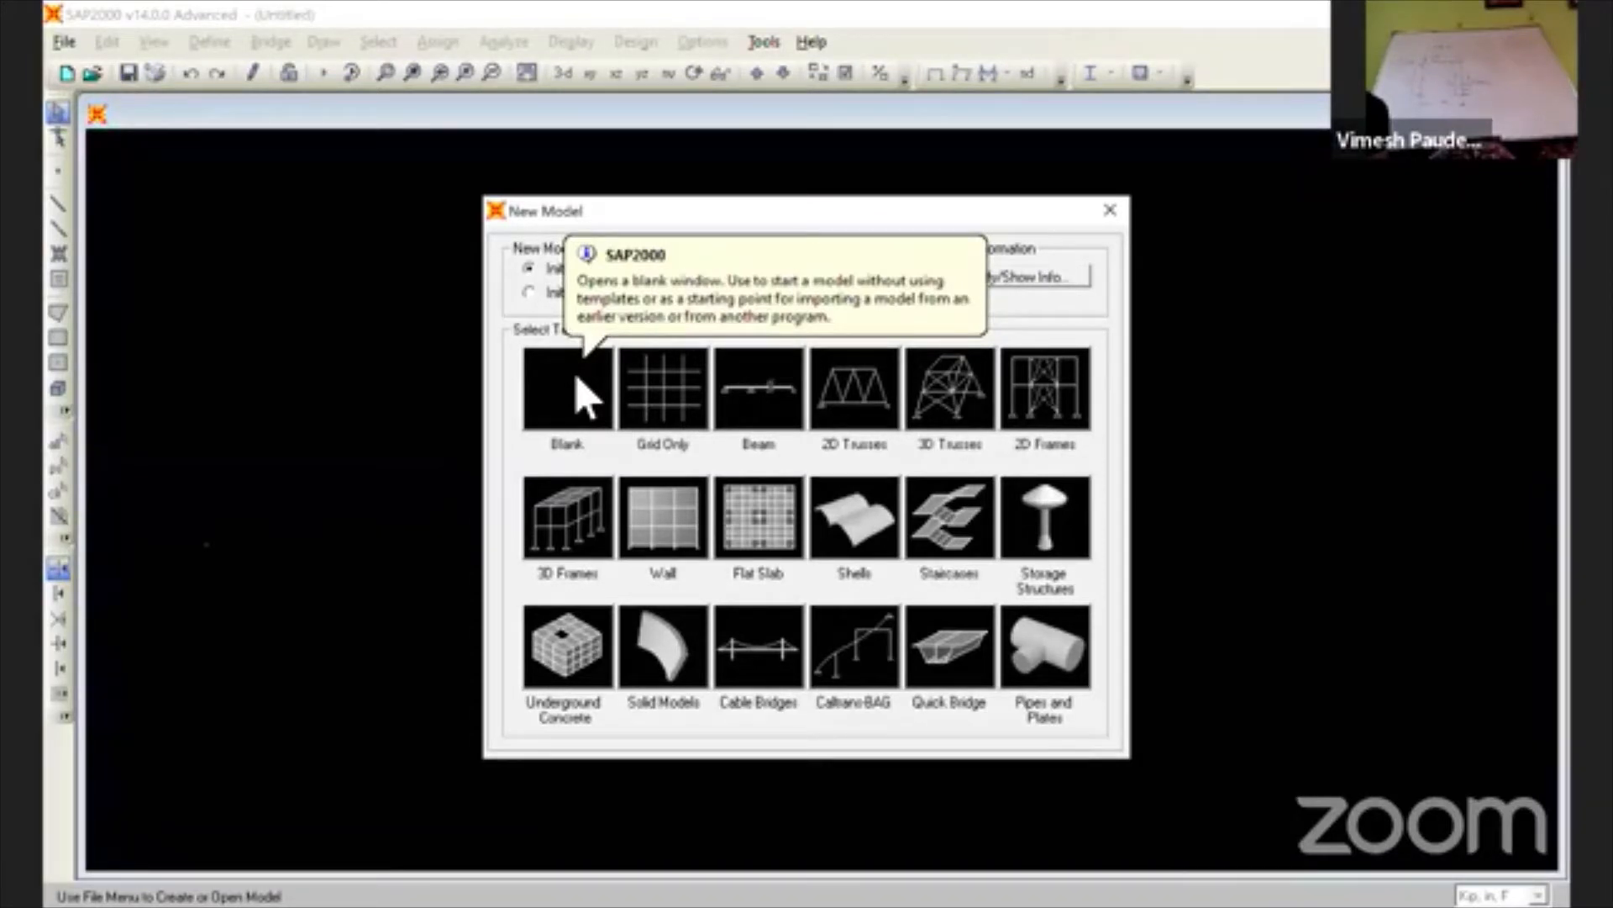
left_click(657, 380)
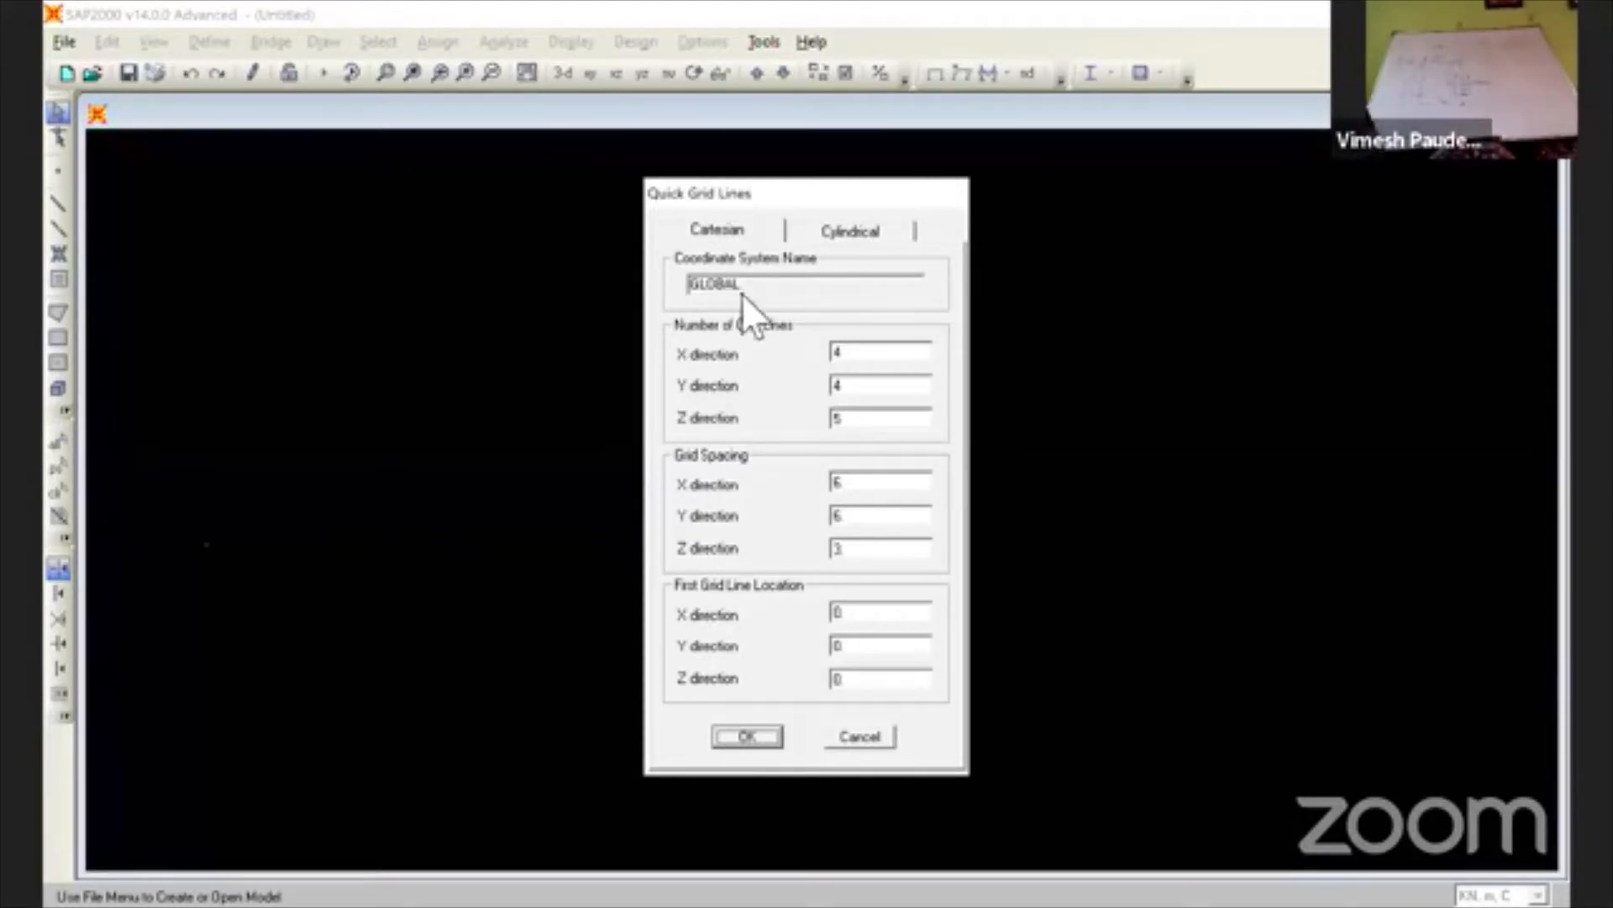
double_click(870, 355)
type("2")
double_click(863, 388)
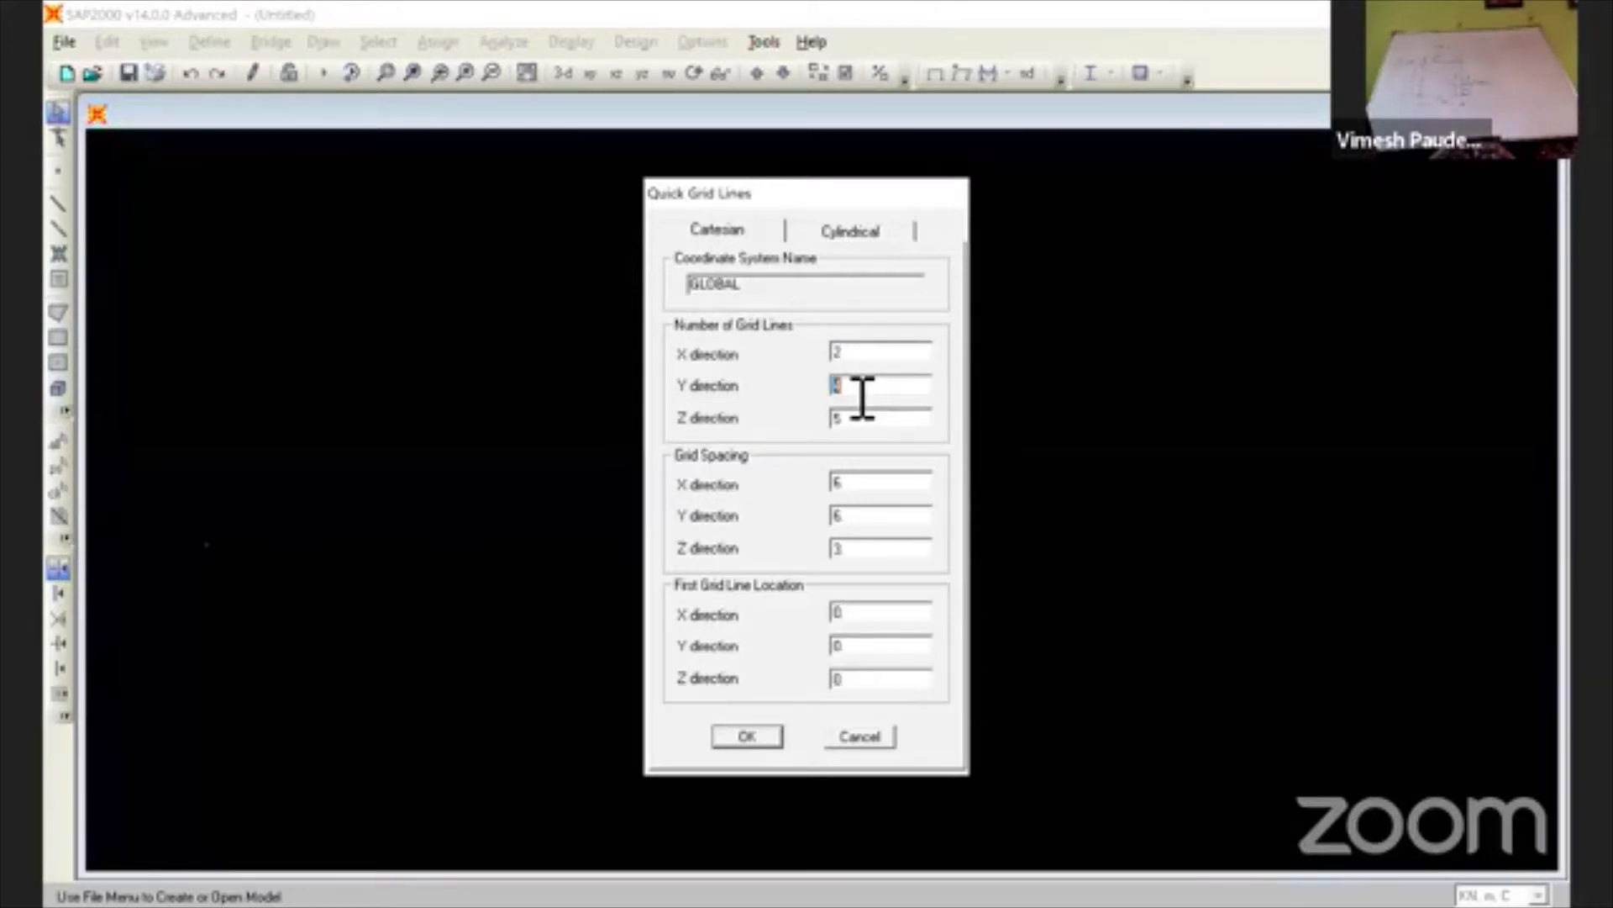
type("1")
double_click(863, 424)
type("2")
- Set the grid spacing to 4 m in X and 4 m in Z, and generate the grid
double_click(858, 492)
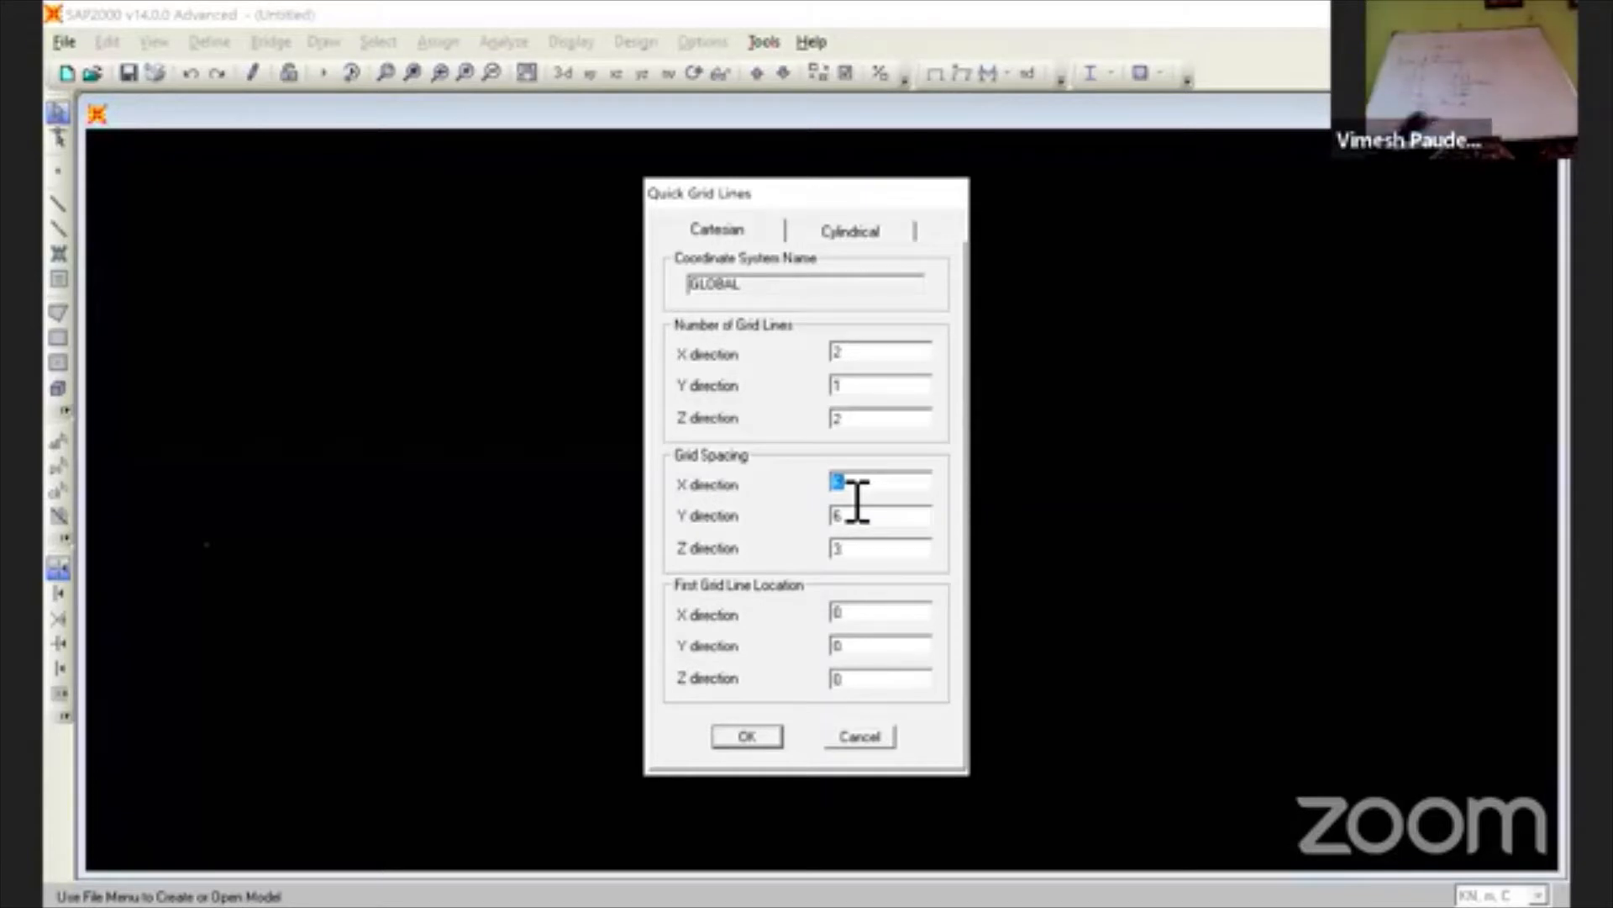
type("4")
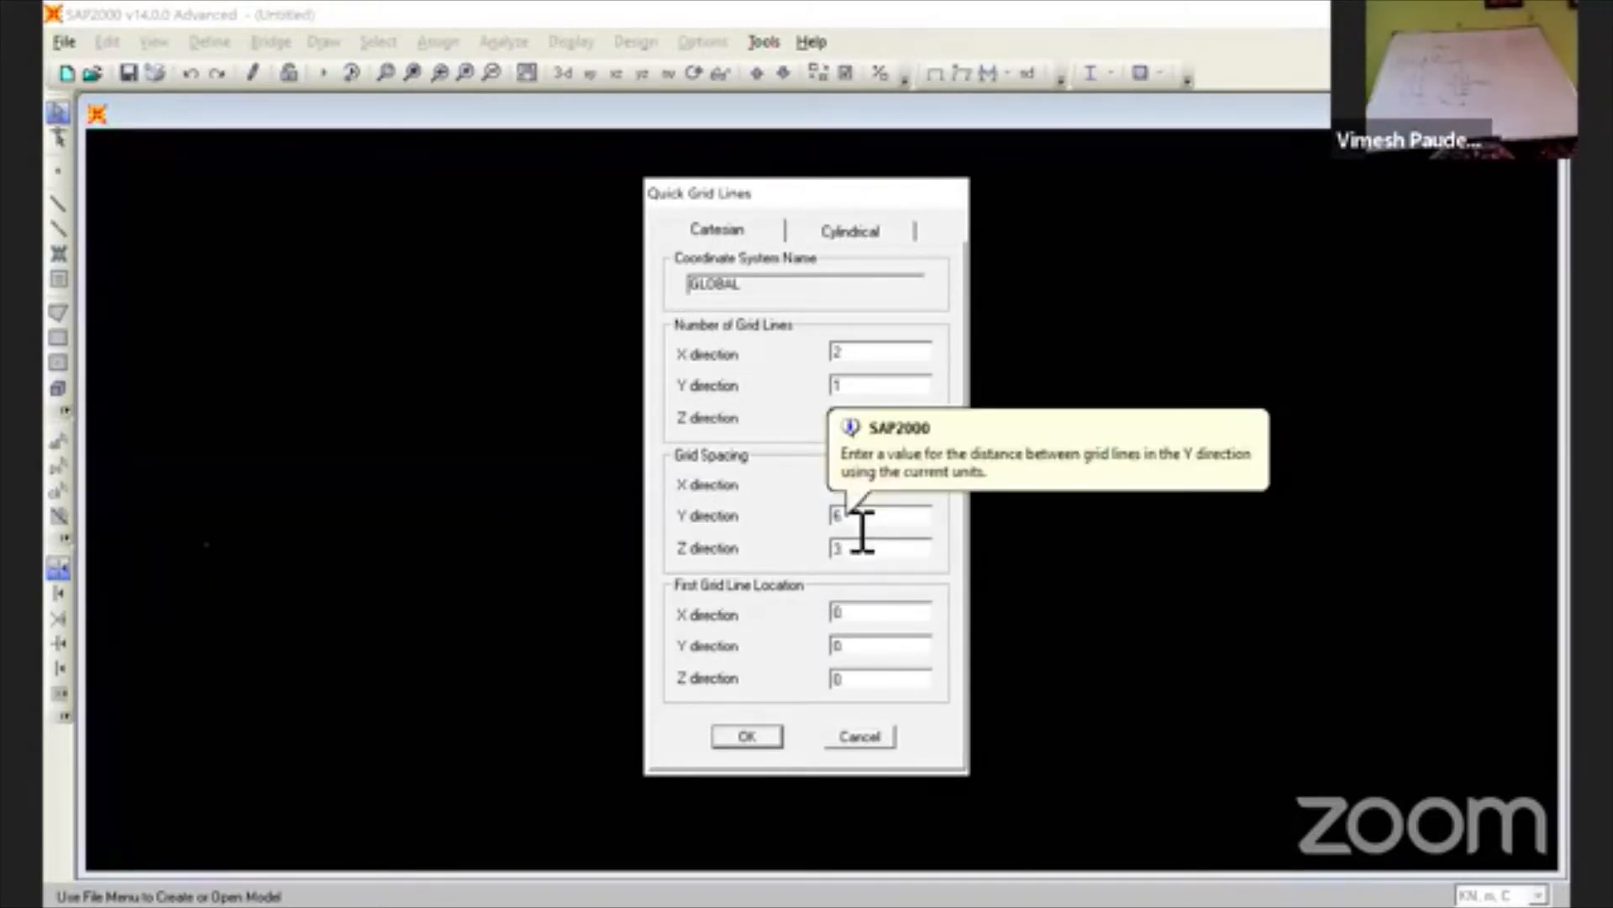
double_click(866, 554)
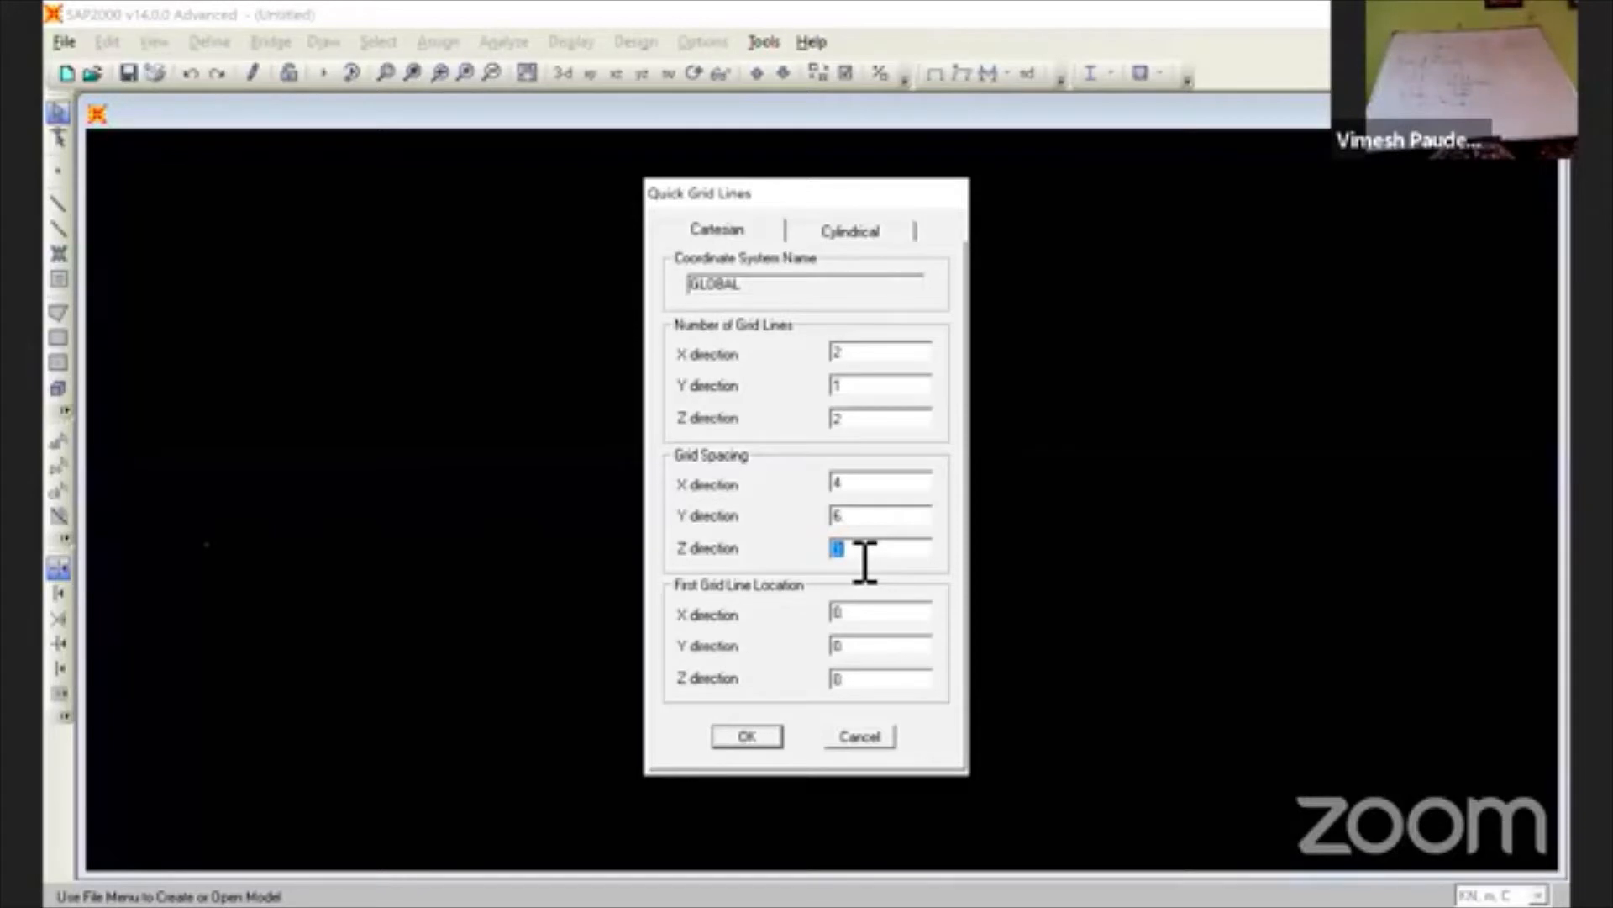
type("4")
left_click(743, 736)
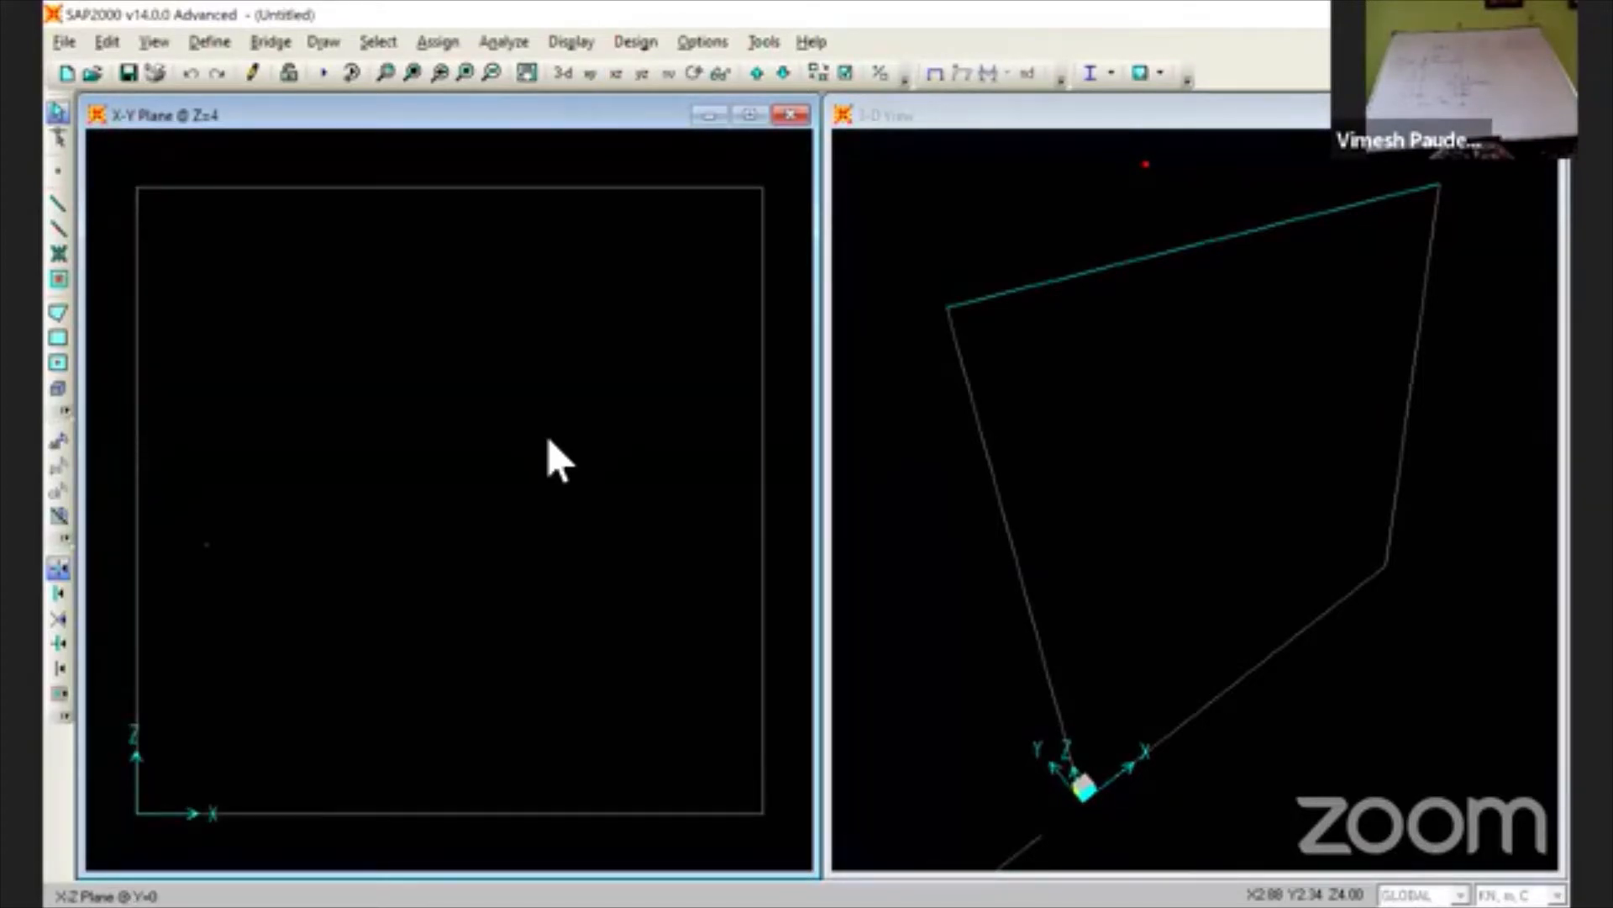
key("super+d")
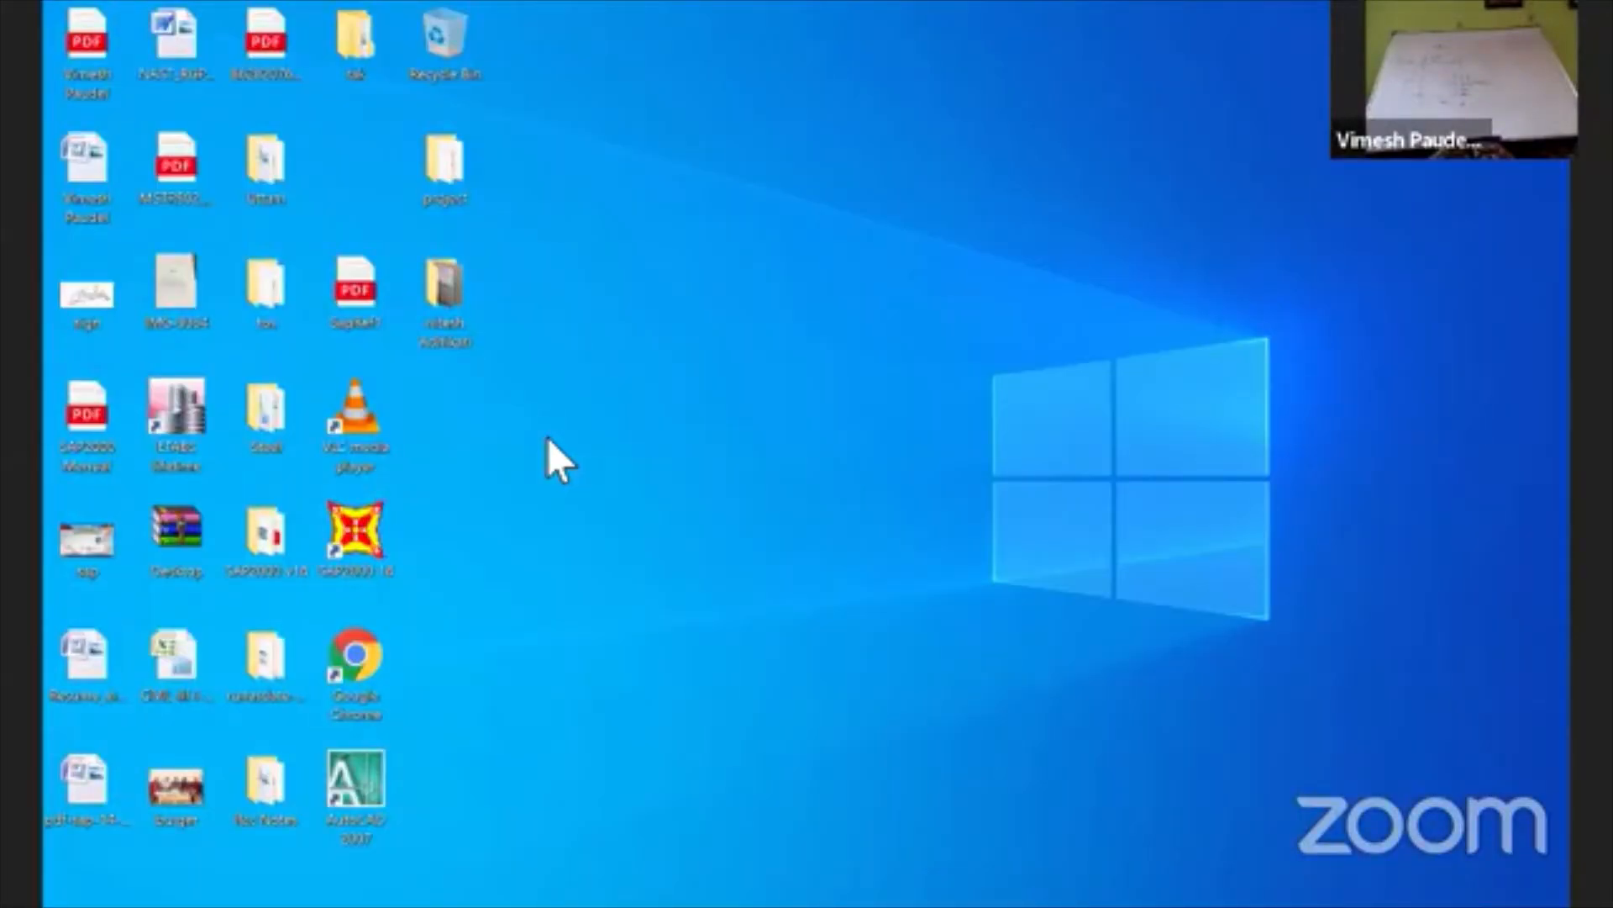
key("super+d")
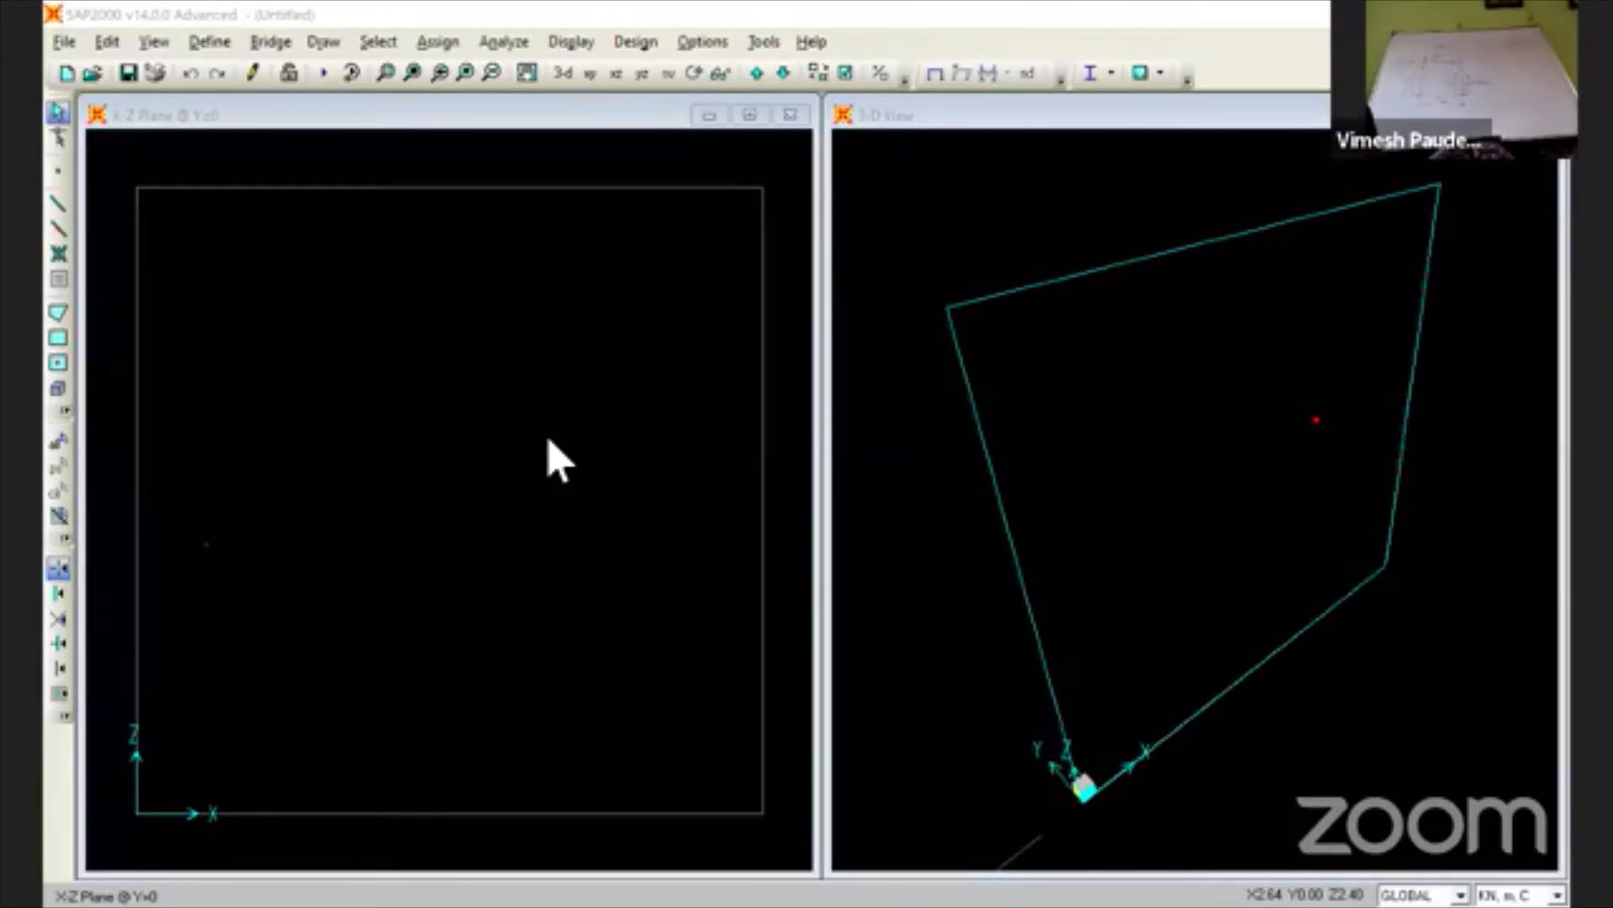
- Draw a portal frame in the X-Z plane along the grid: two 4 m columns joined by a 4 m top beam
left_click(142, 443)
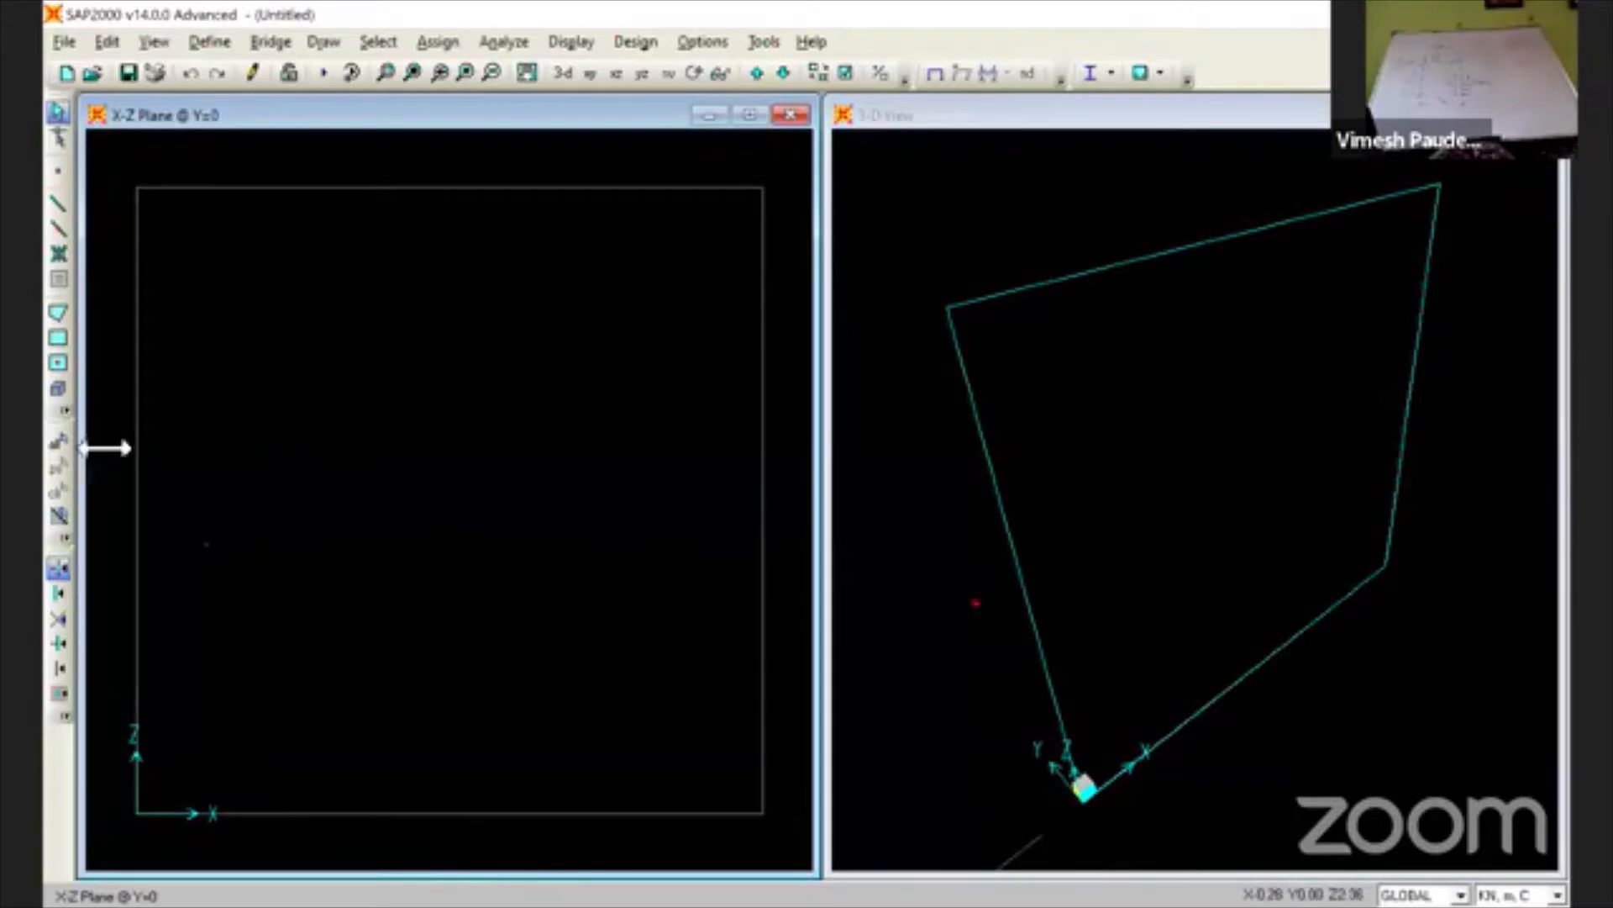
left_click(56, 206)
left_click(137, 813)
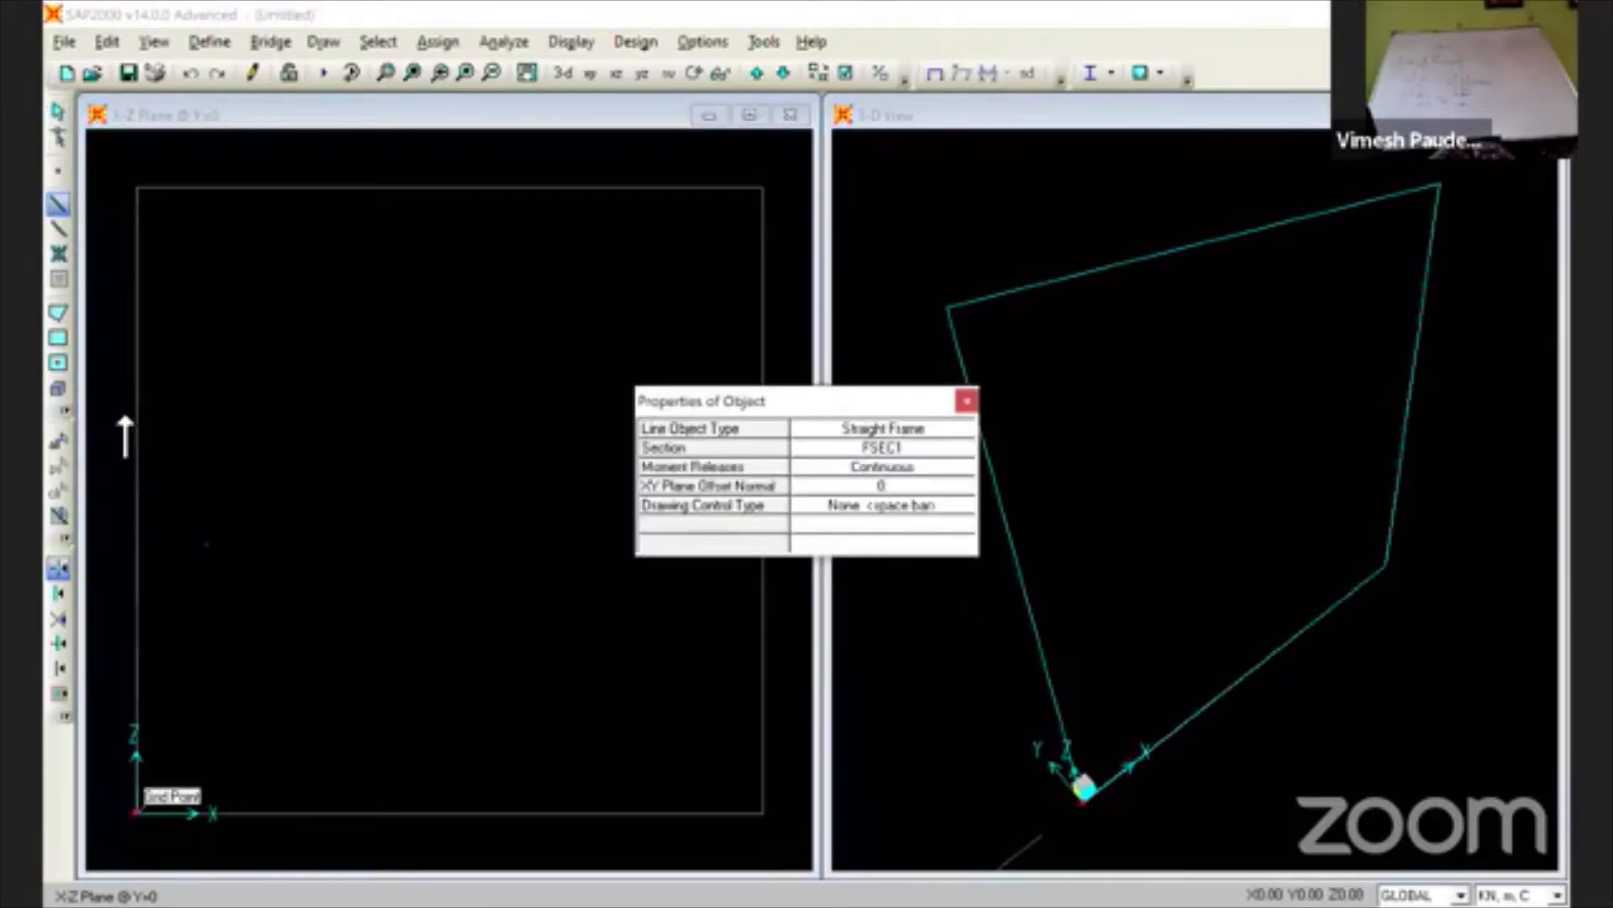
left_click(142, 192)
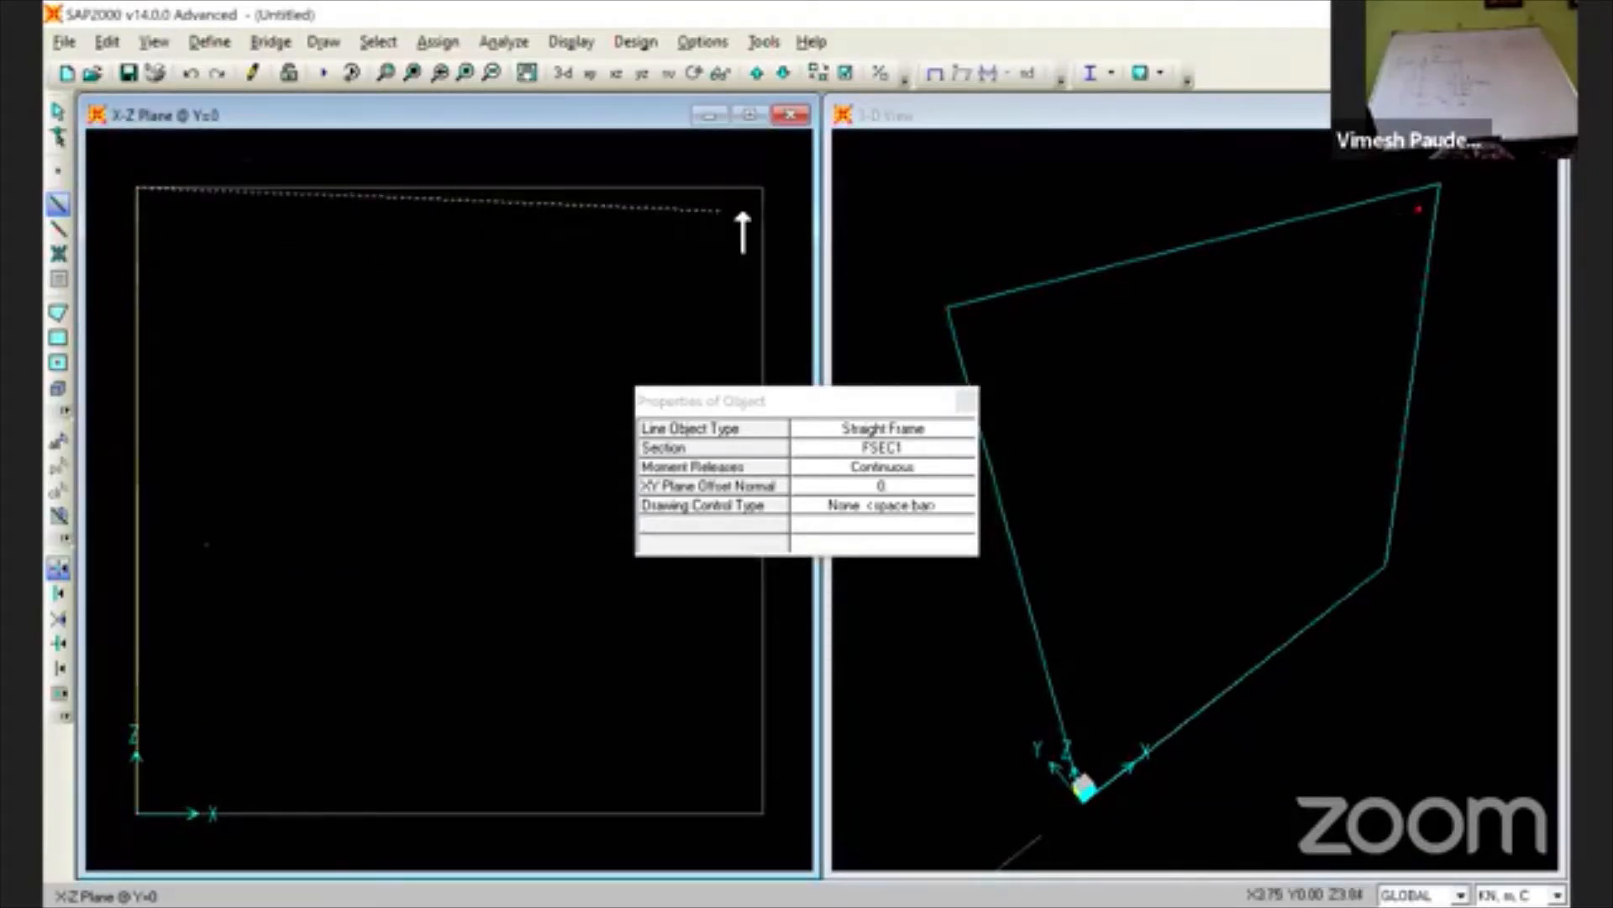
left_click(763, 188)
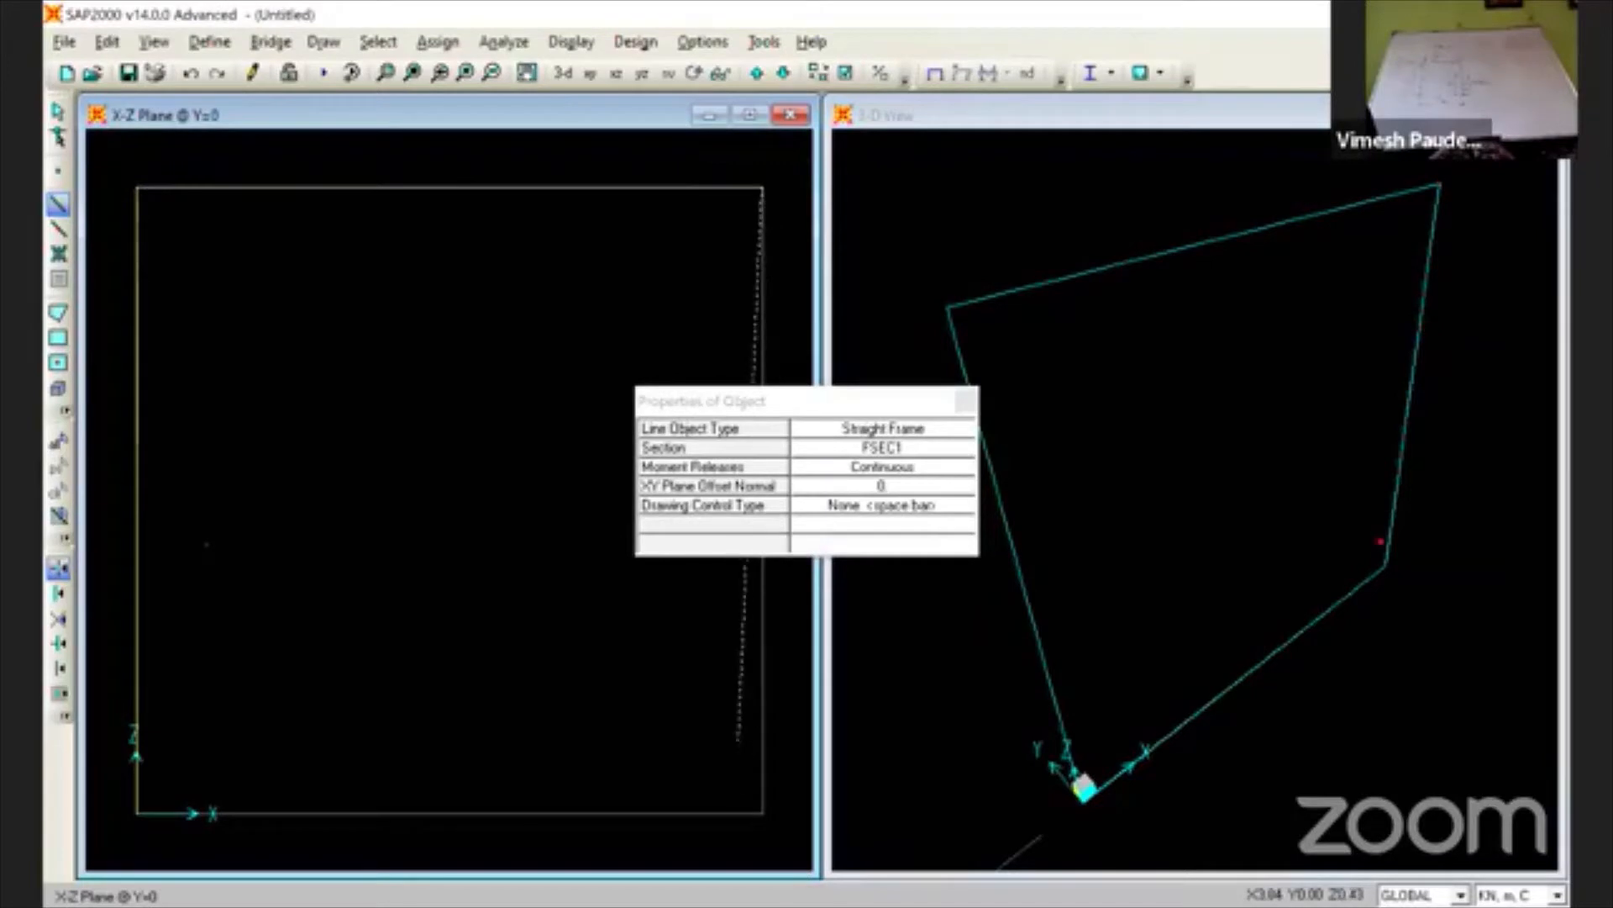
left_click(765, 814)
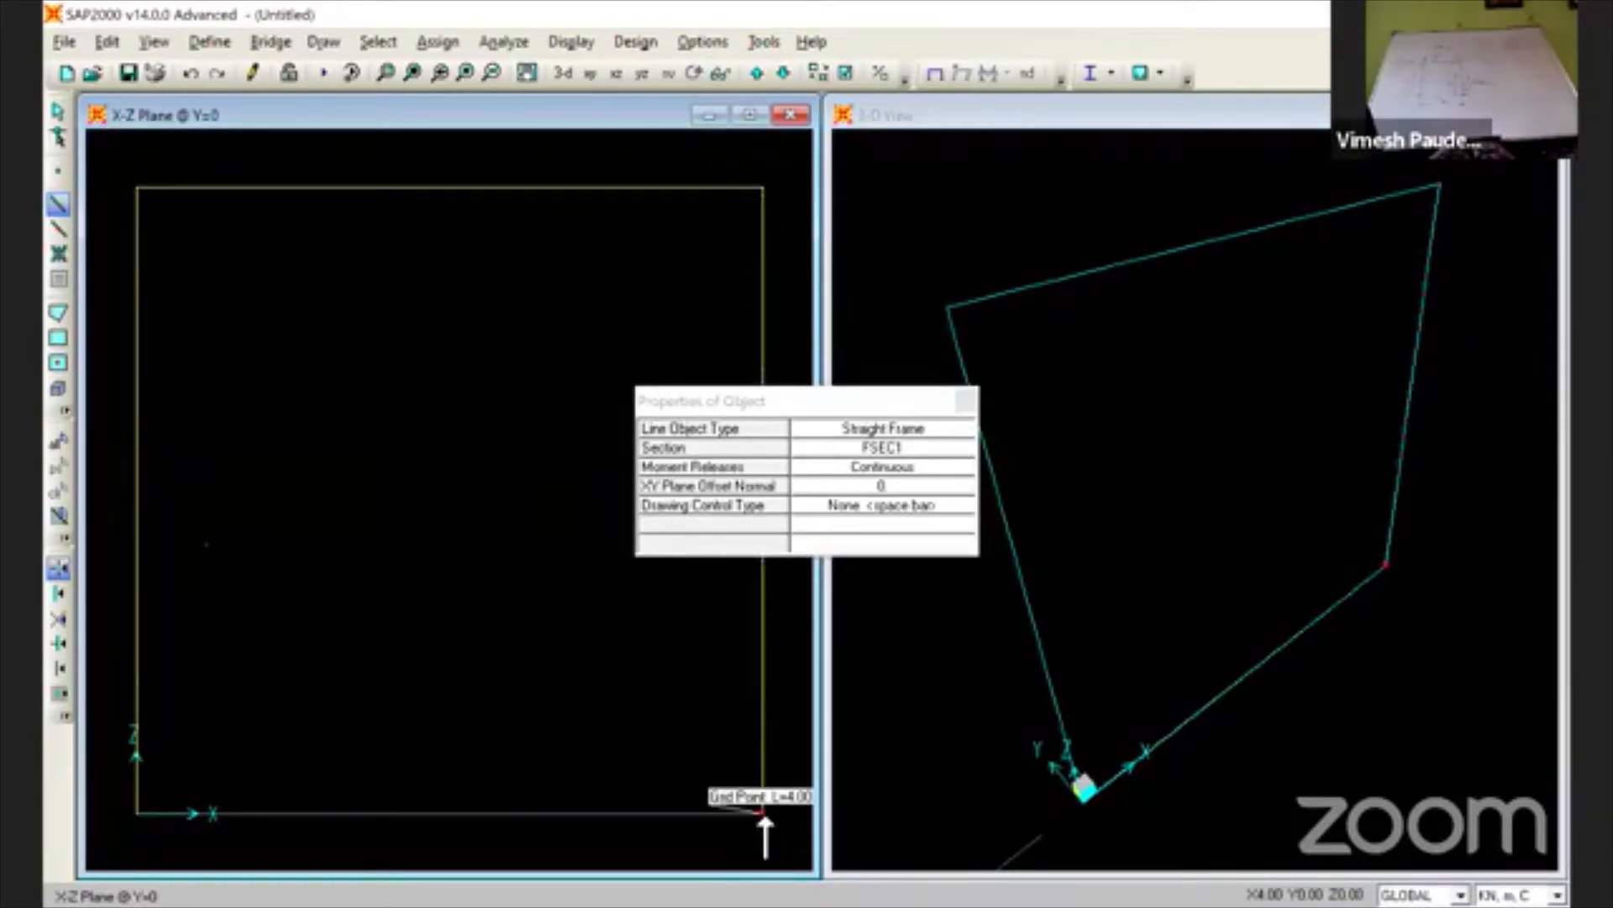
key("Escape")
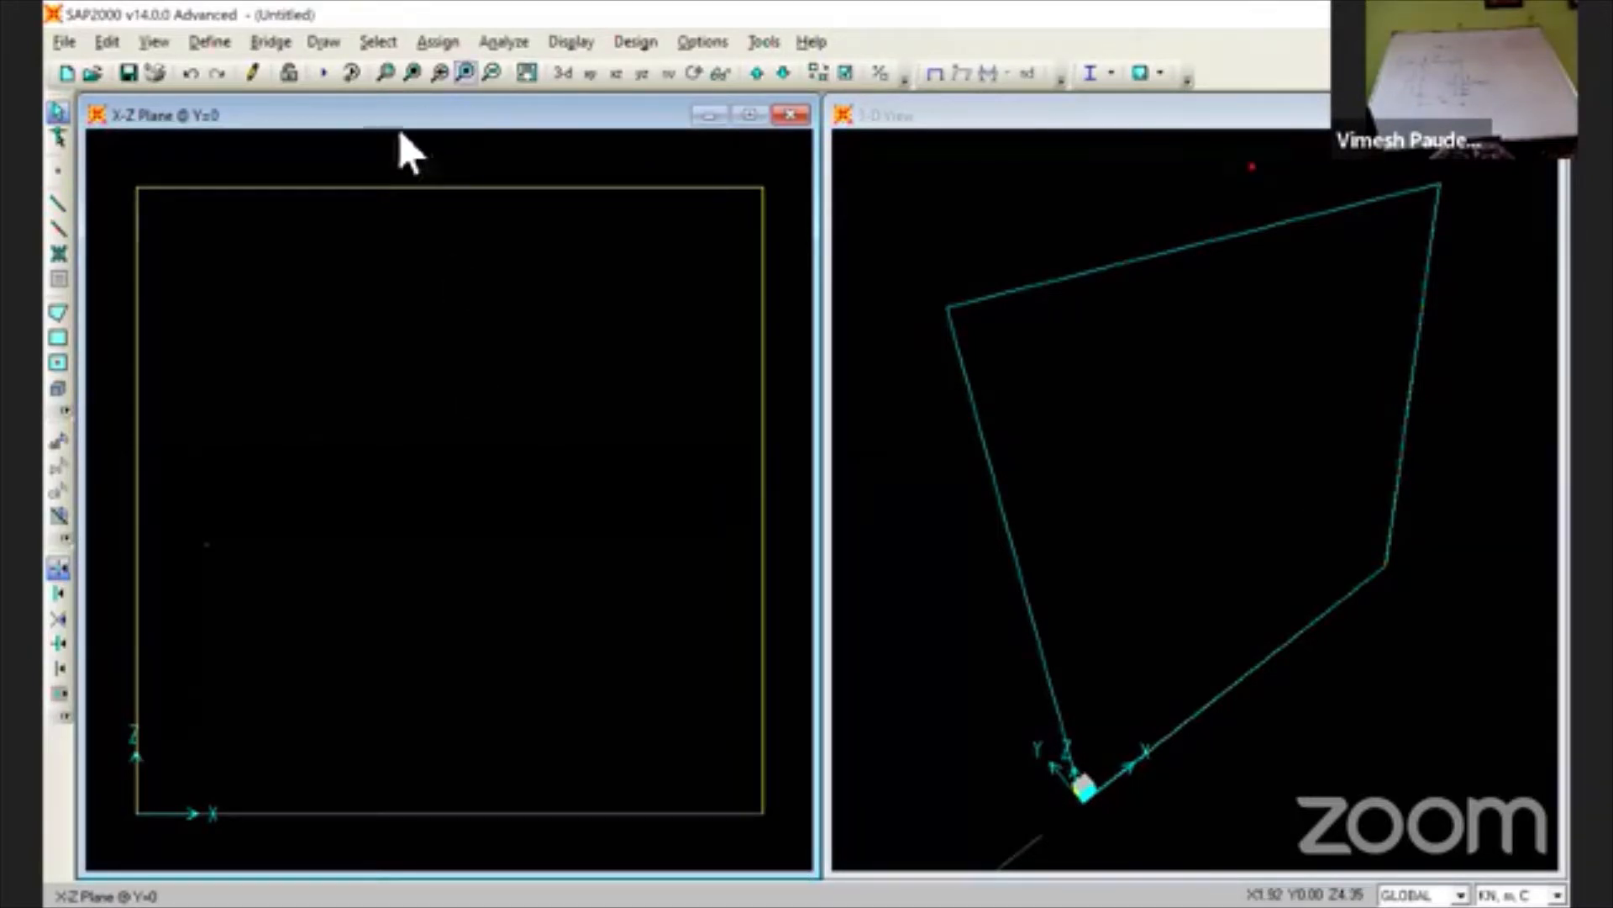
- Assign fixed restraints to the base joints of both columns
left_click(492, 74)
left_click(491, 73)
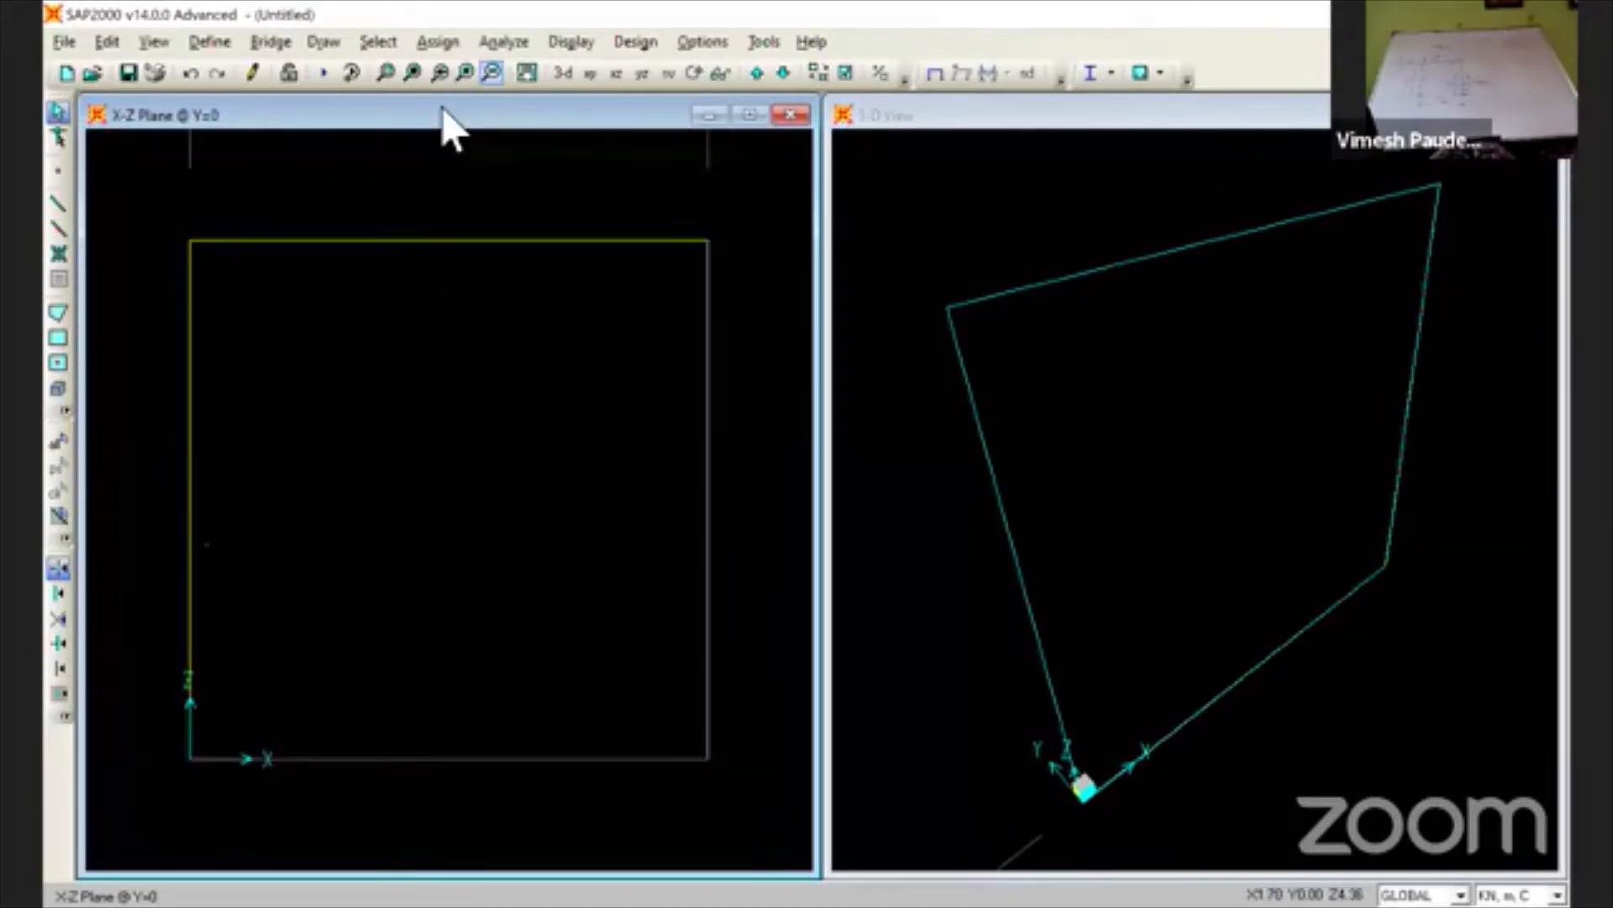
left_click(492, 73)
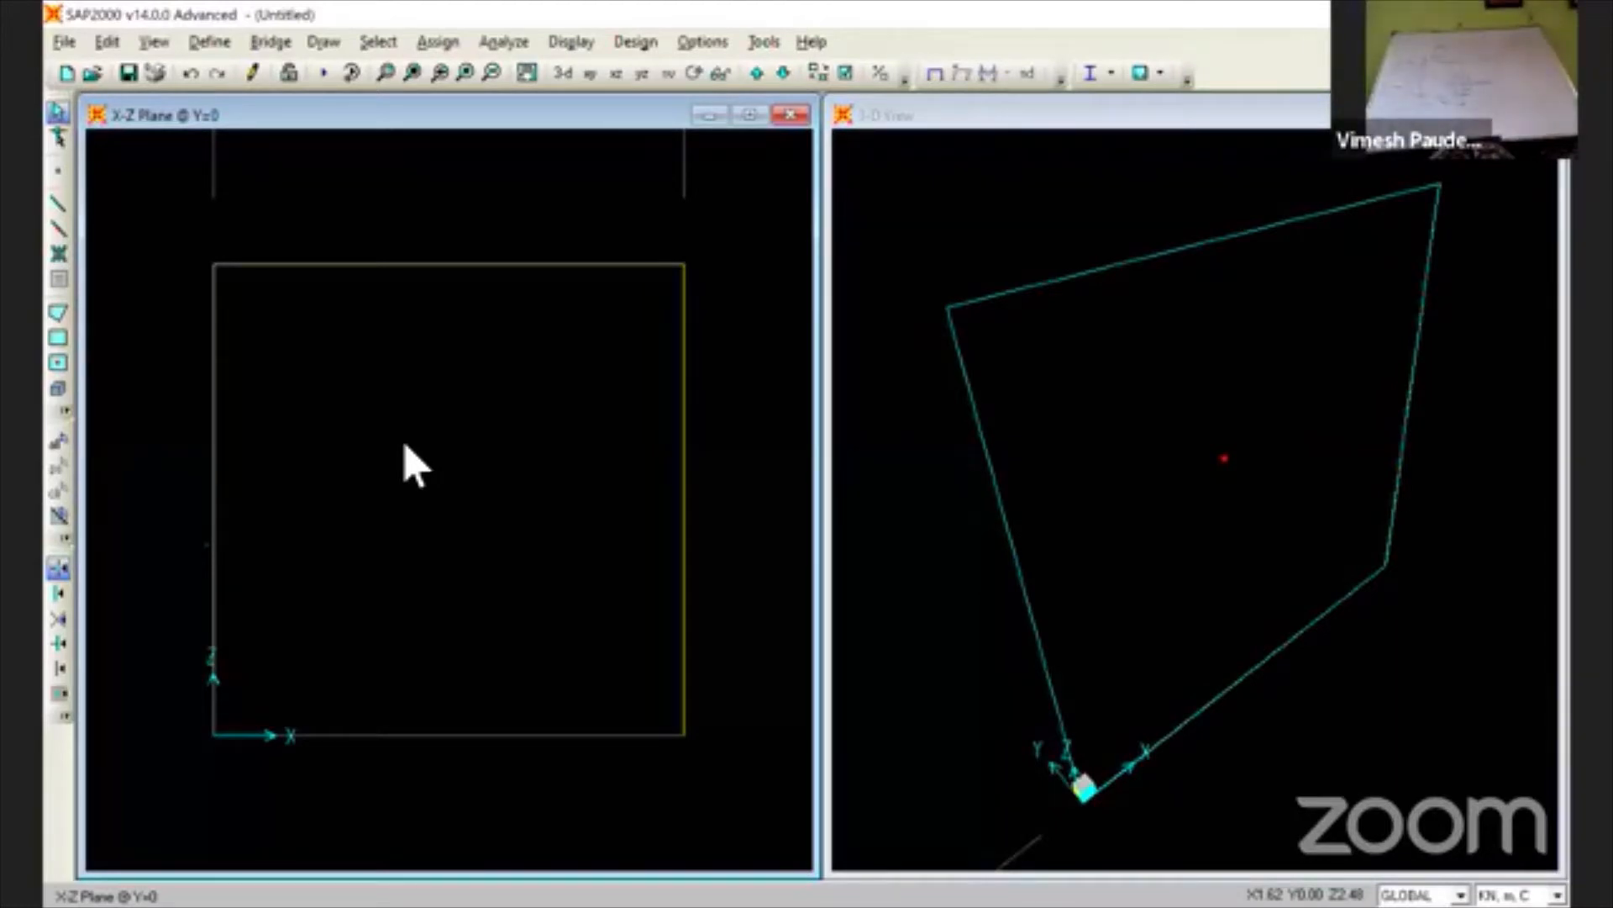
left_click(208, 743)
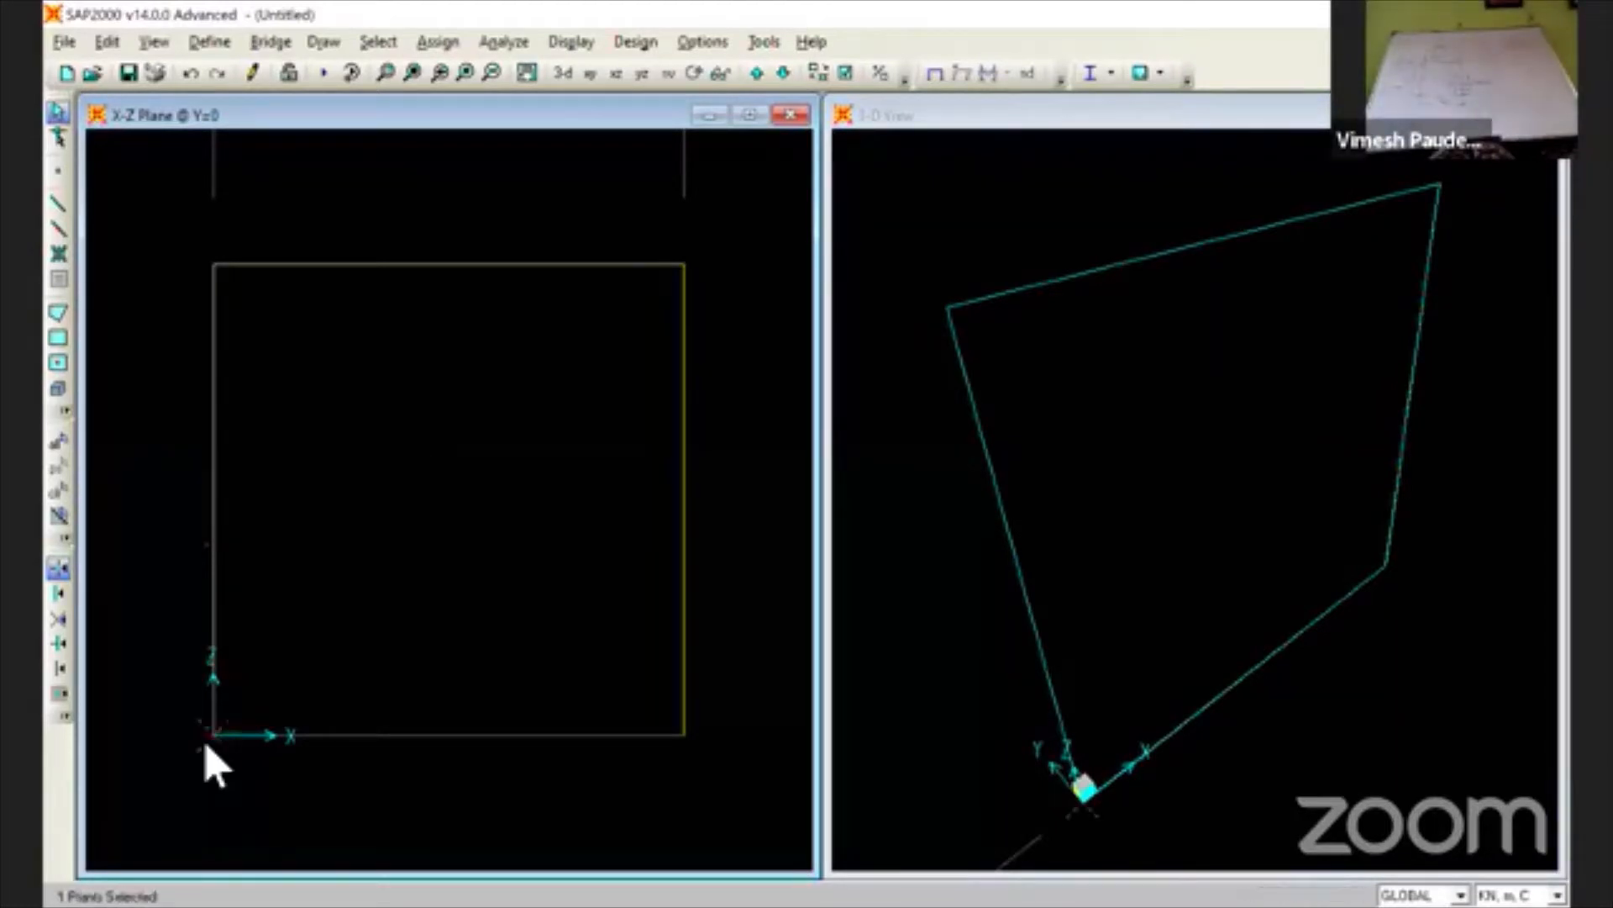
left_click(685, 738)
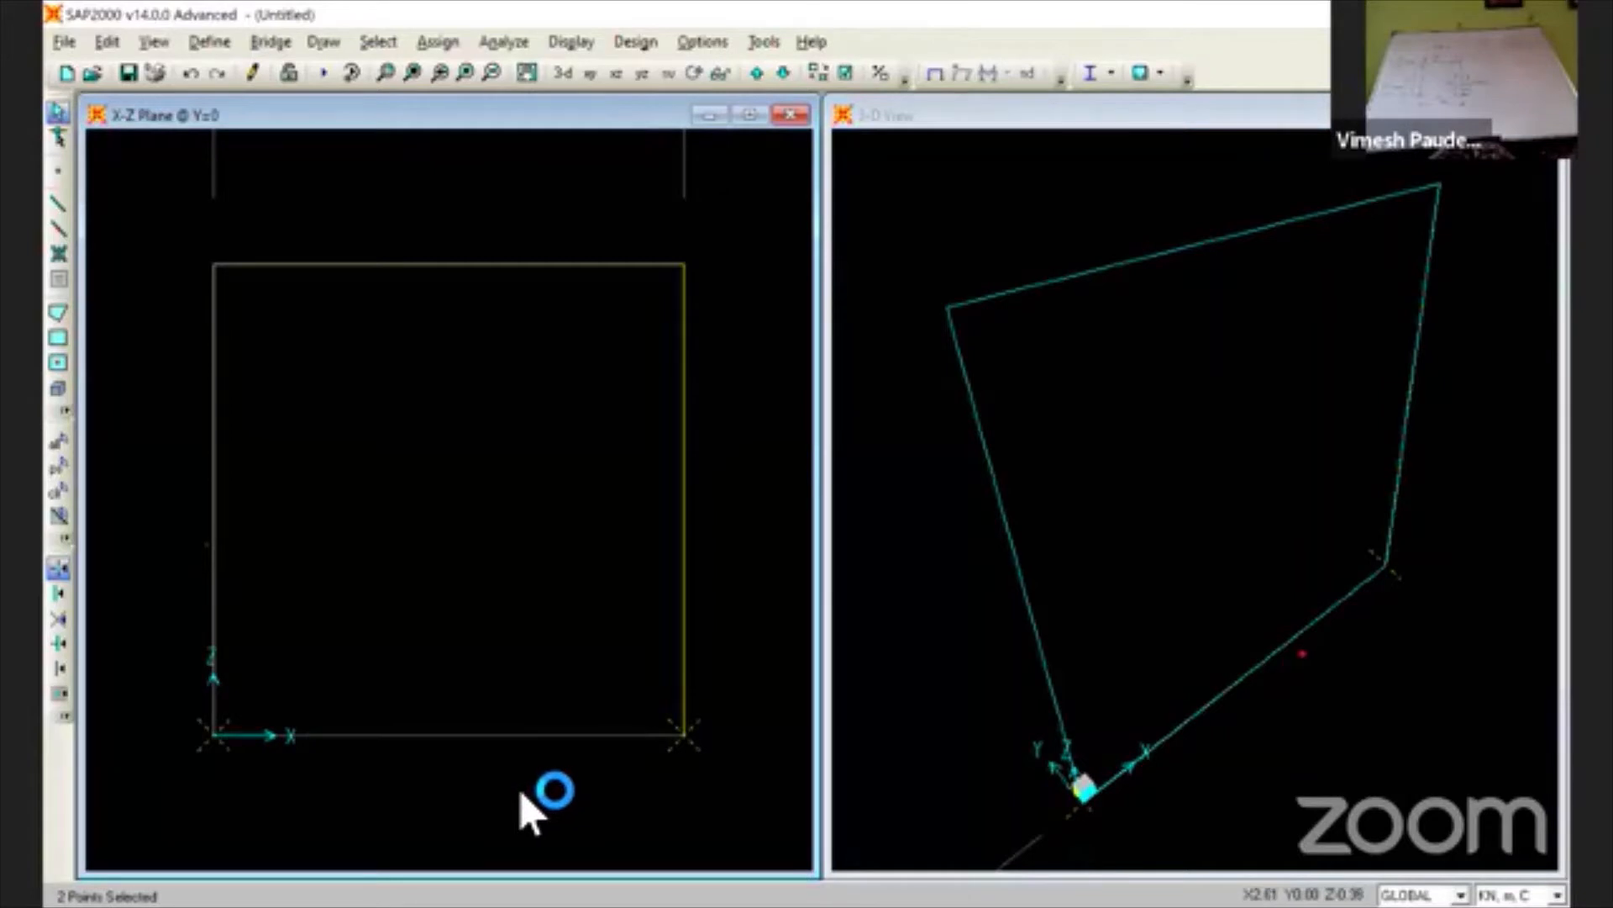
left_click(446, 50)
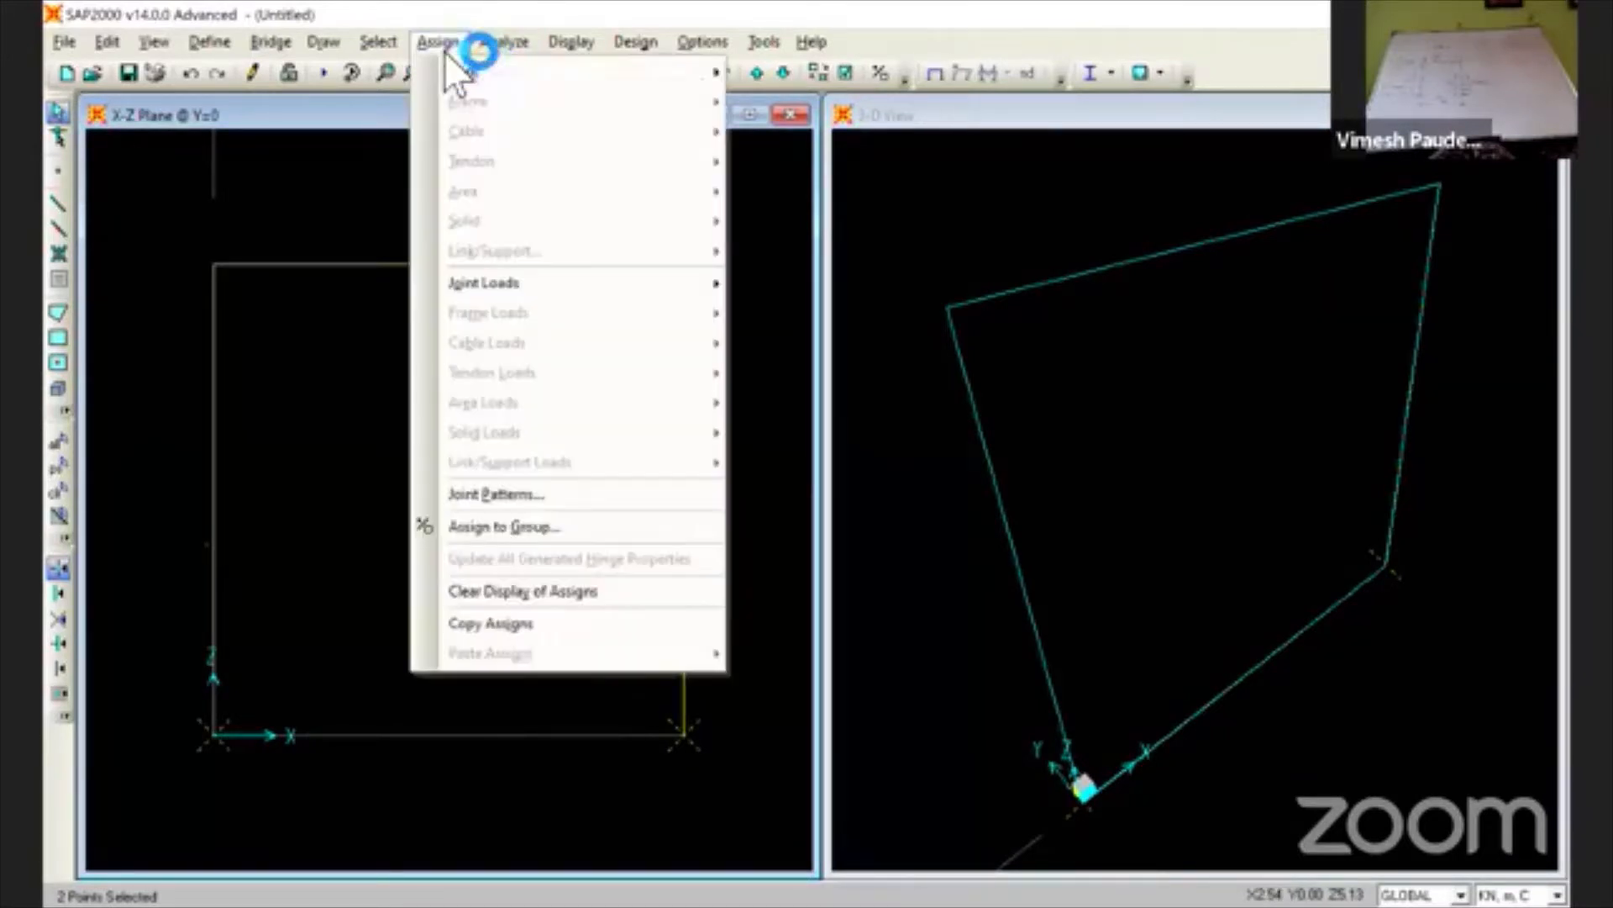
mouse_move(492, 72)
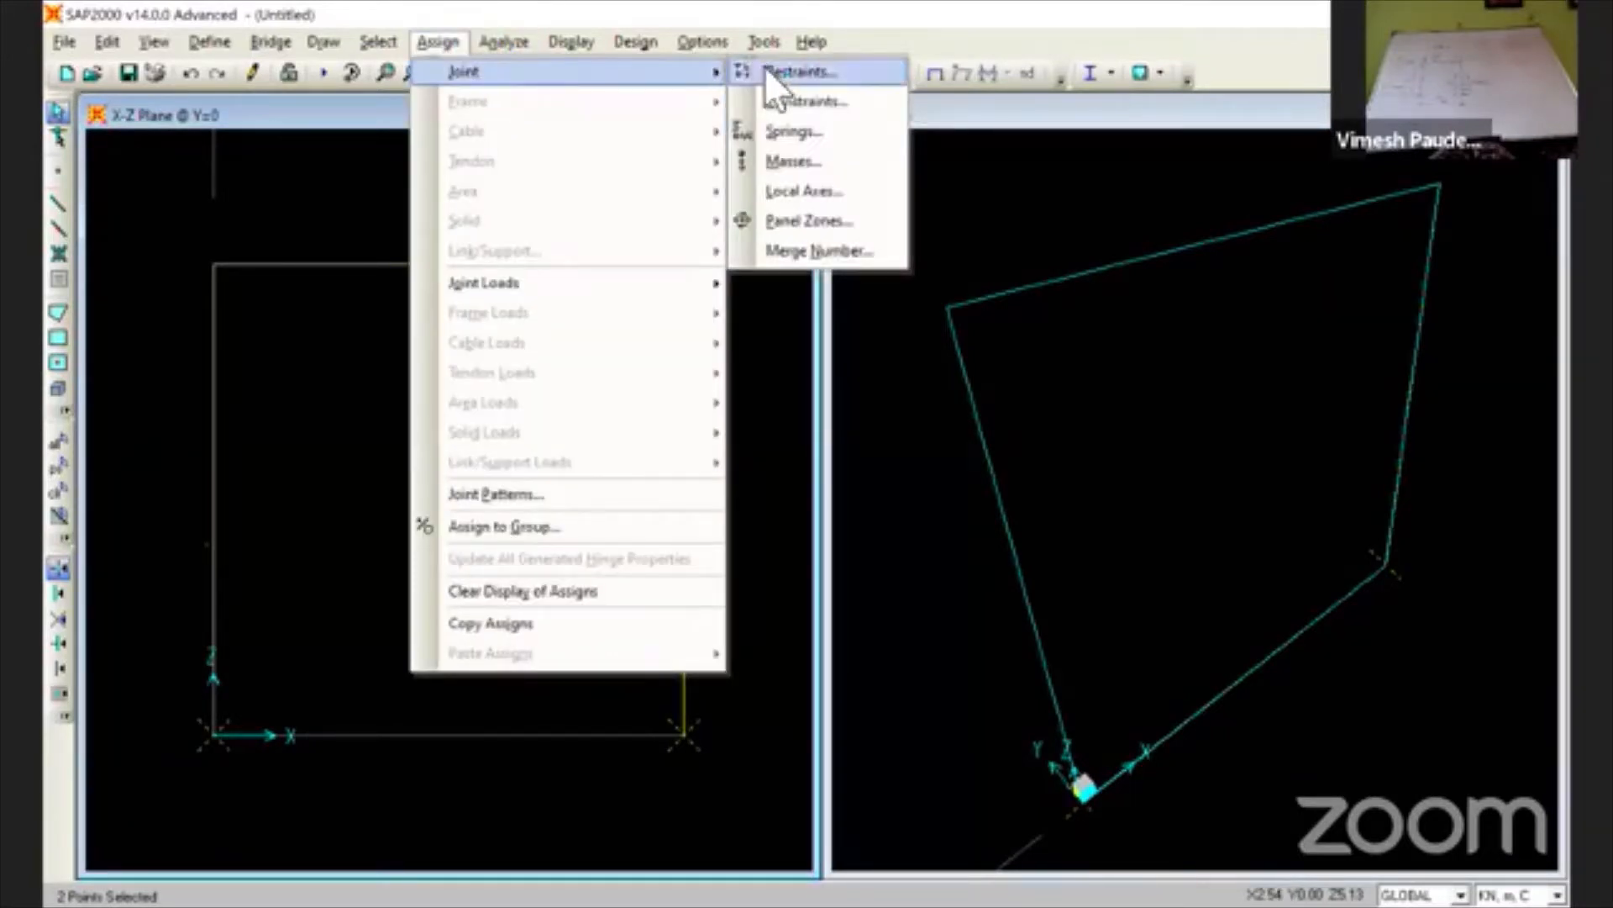
left_click(769, 73)
left_click(747, 546)
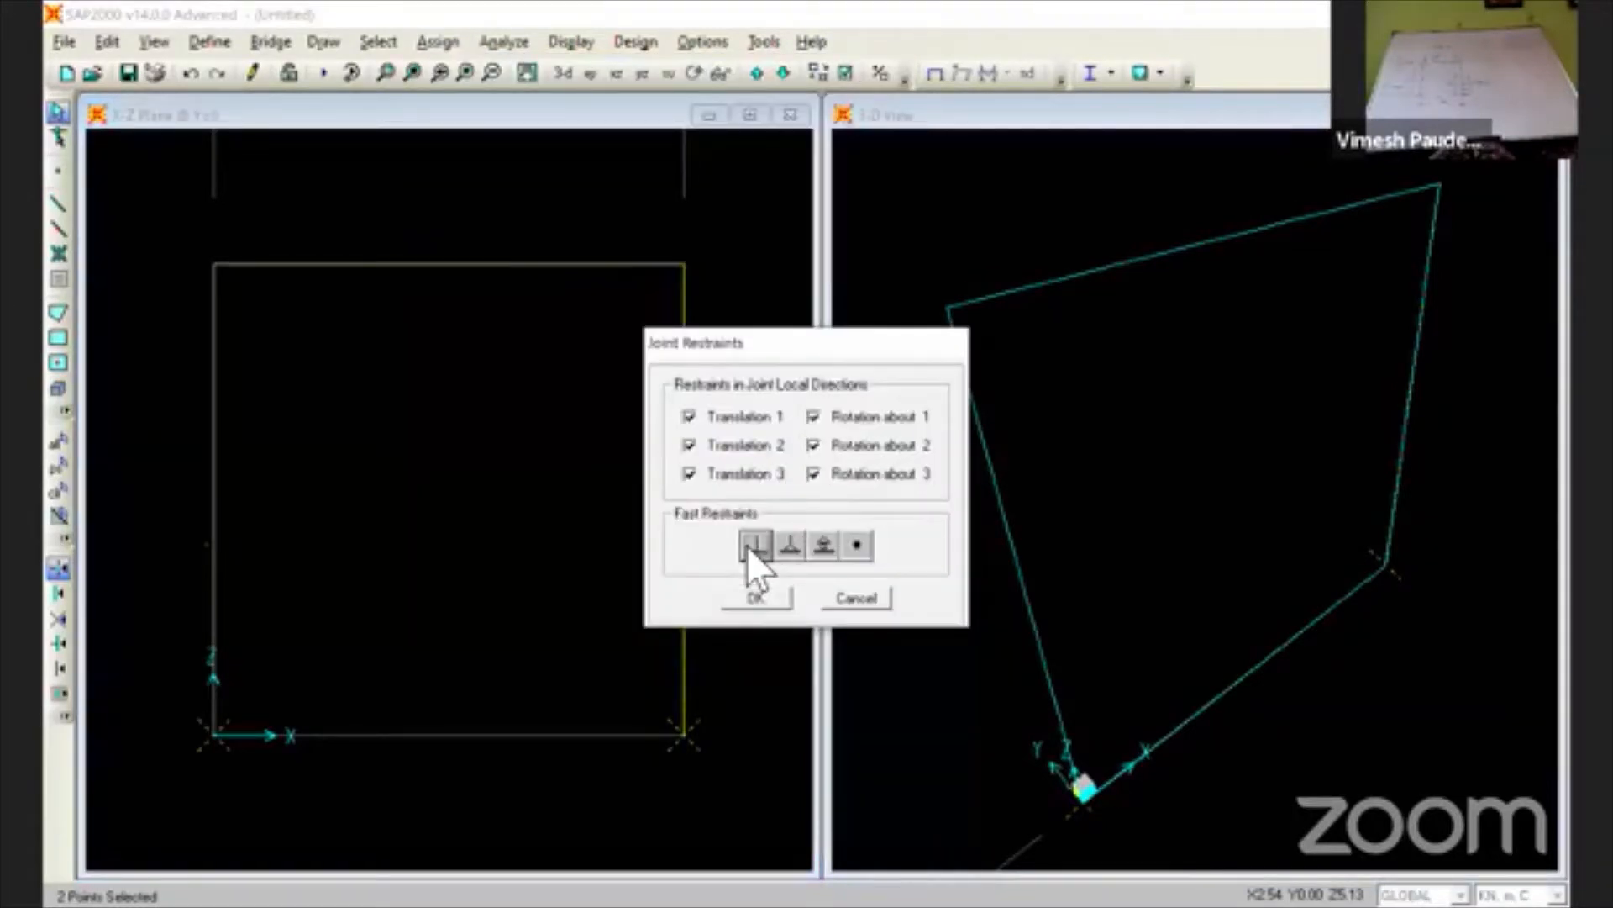
left_click(756, 599)
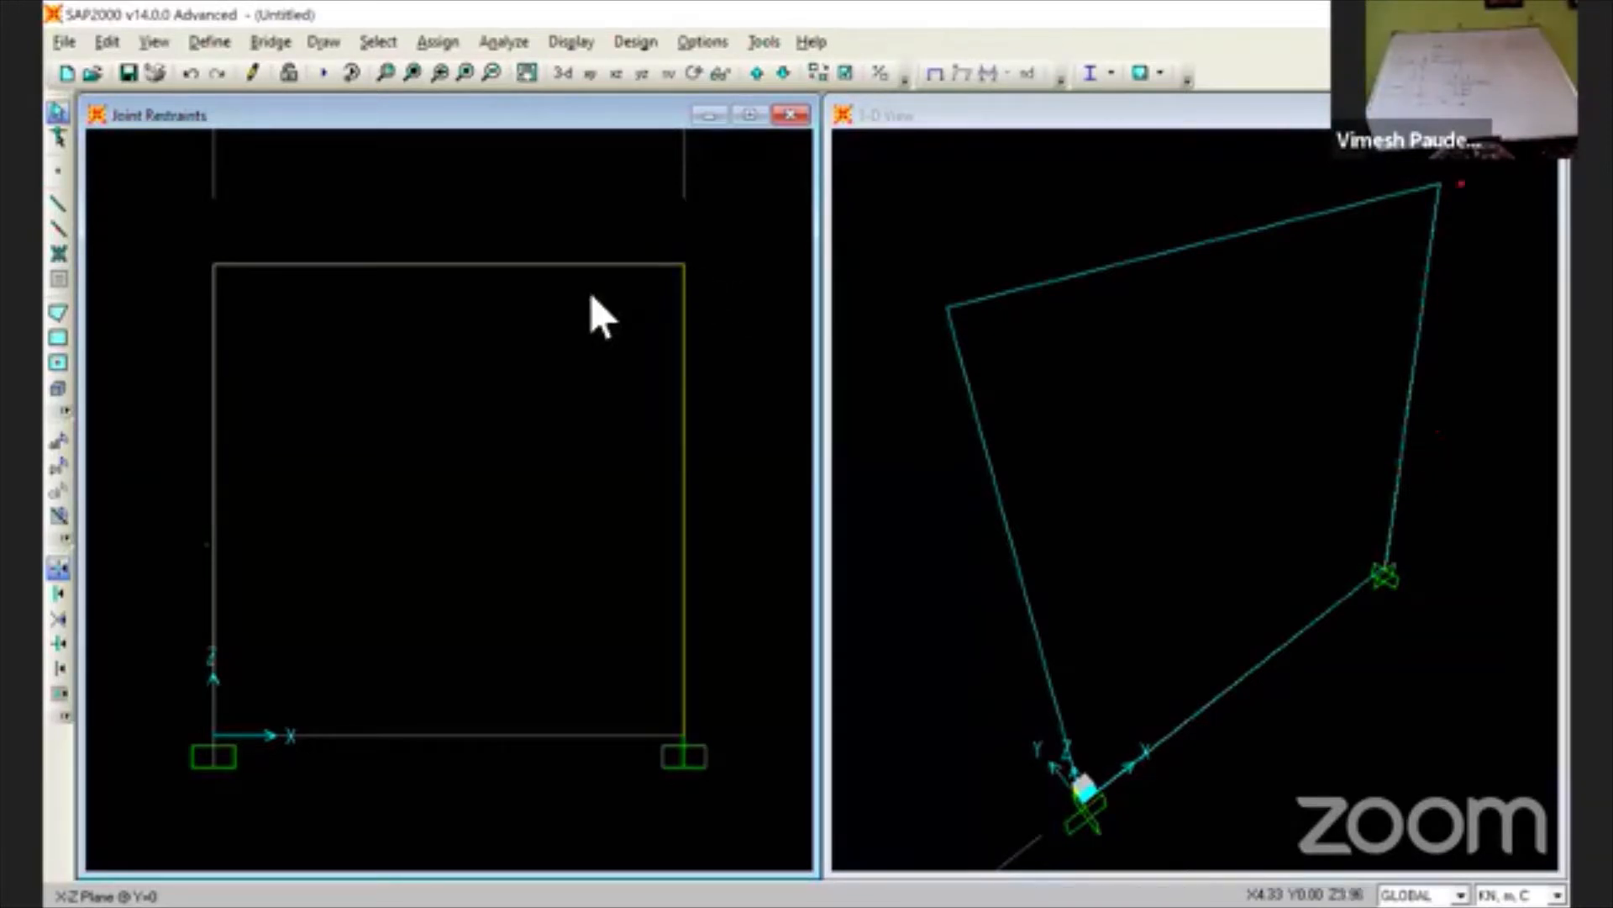
- Begin a DEAD gravity distributed load on the top beam using absolute distances, with load 15 at distance 0
left_click(515, 265)
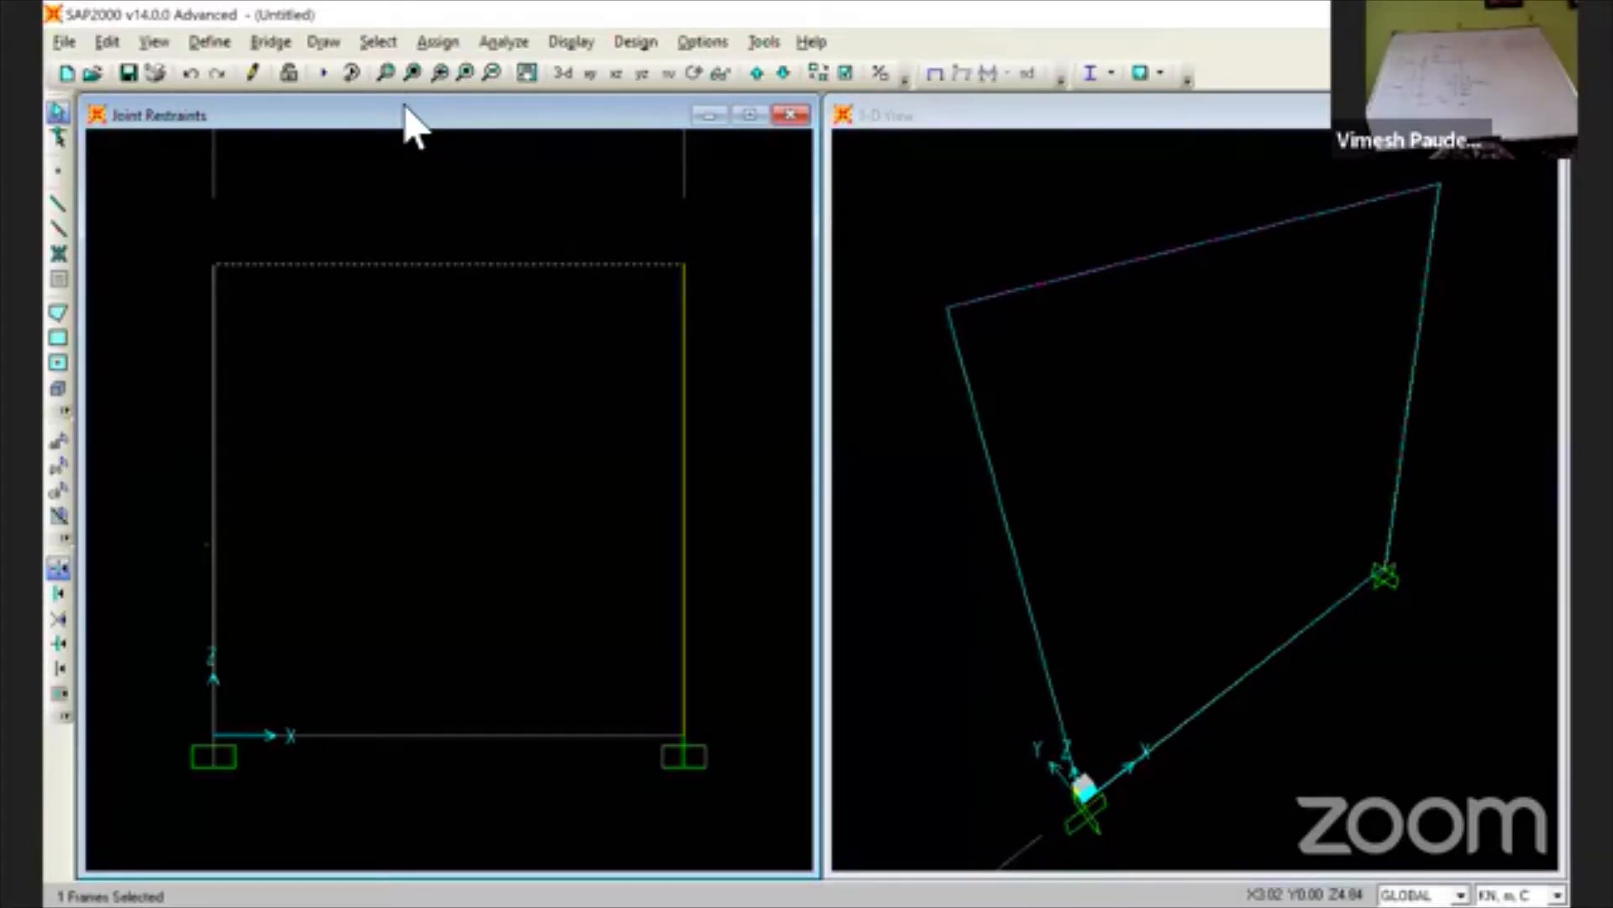
left_click(454, 40)
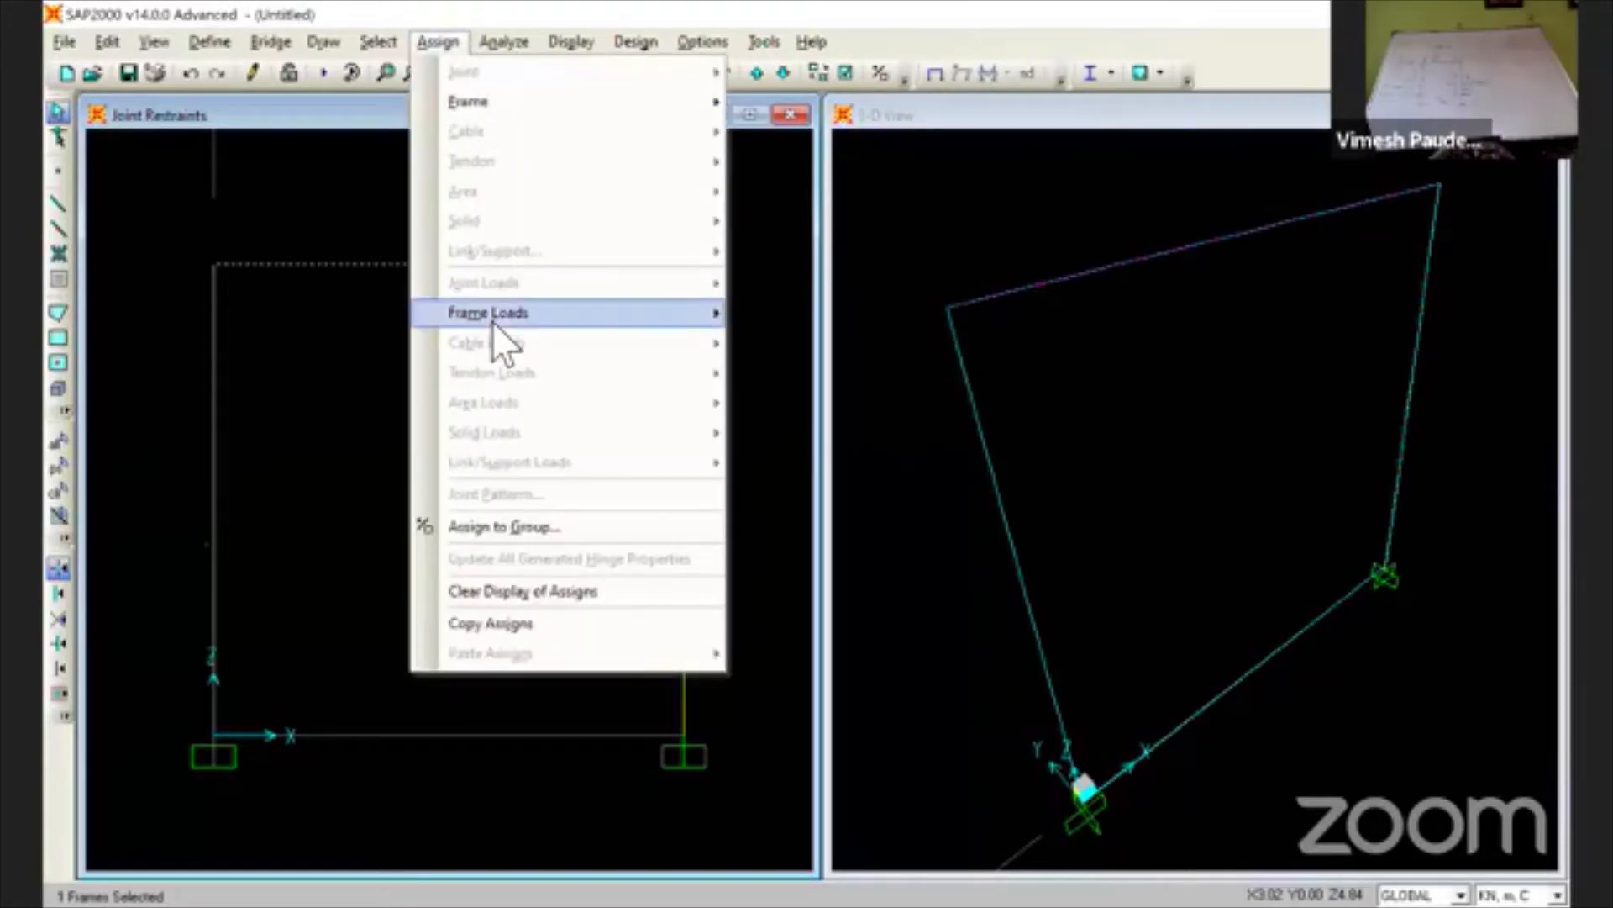
mouse_move(492, 321)
left_click(773, 380)
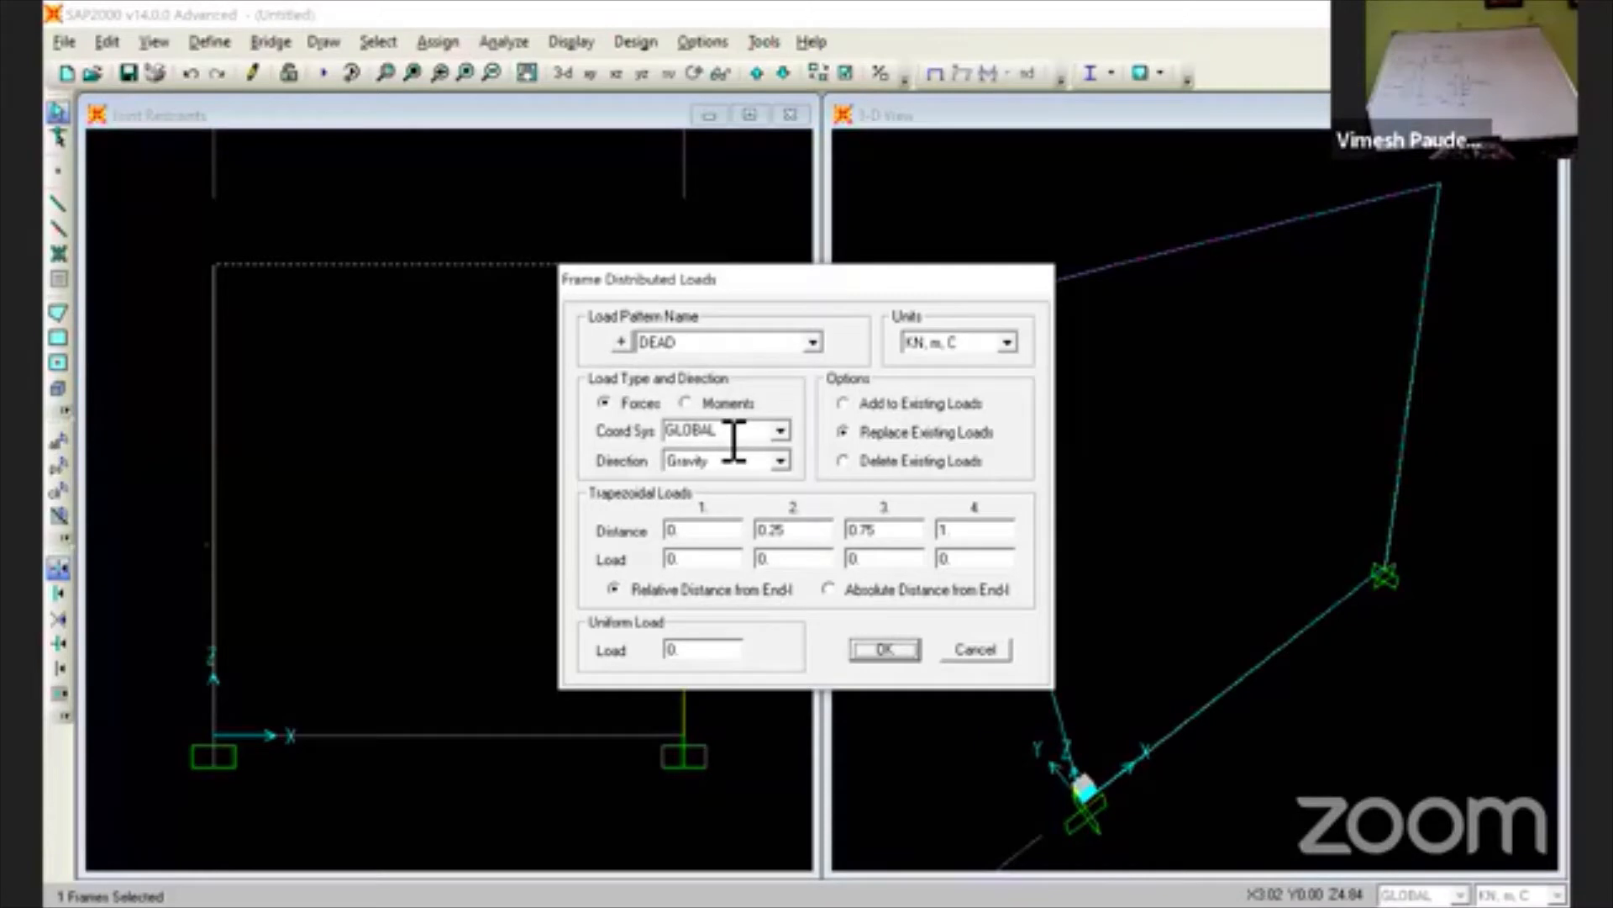
left_click(827, 589)
double_click(710, 548)
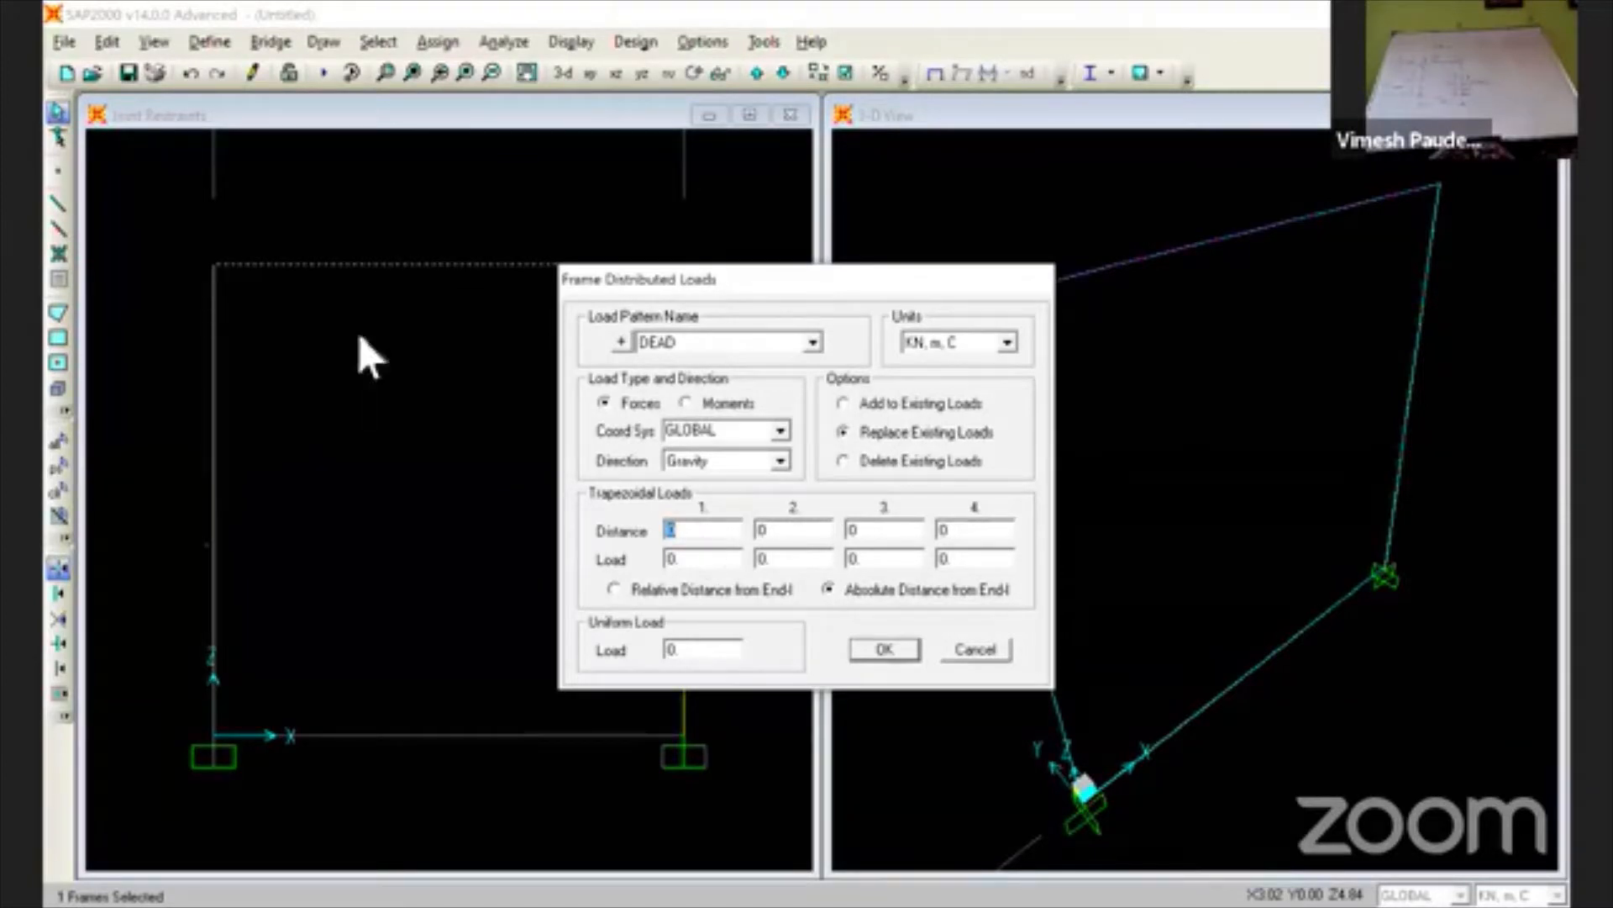
double_click(682, 559)
type("15")
- Complete the beam's triangular load with 7.5 at distance 1.5 and 0 at distance 3, and apply it
double_click(783, 531)
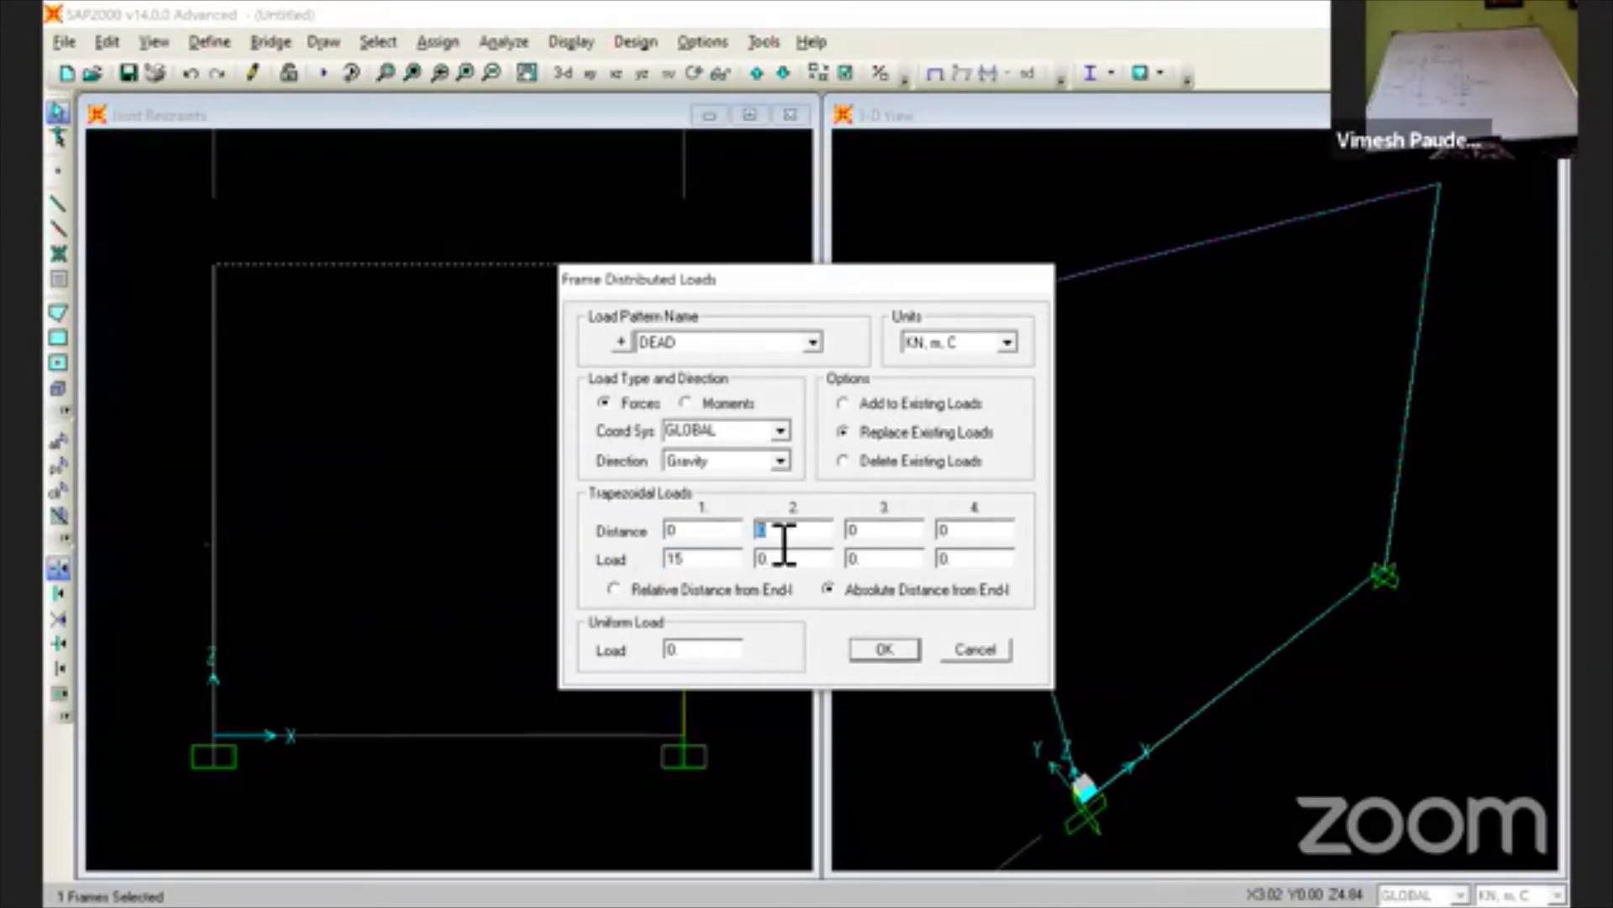
type("3")
key("BackSpace")
type("1.5")
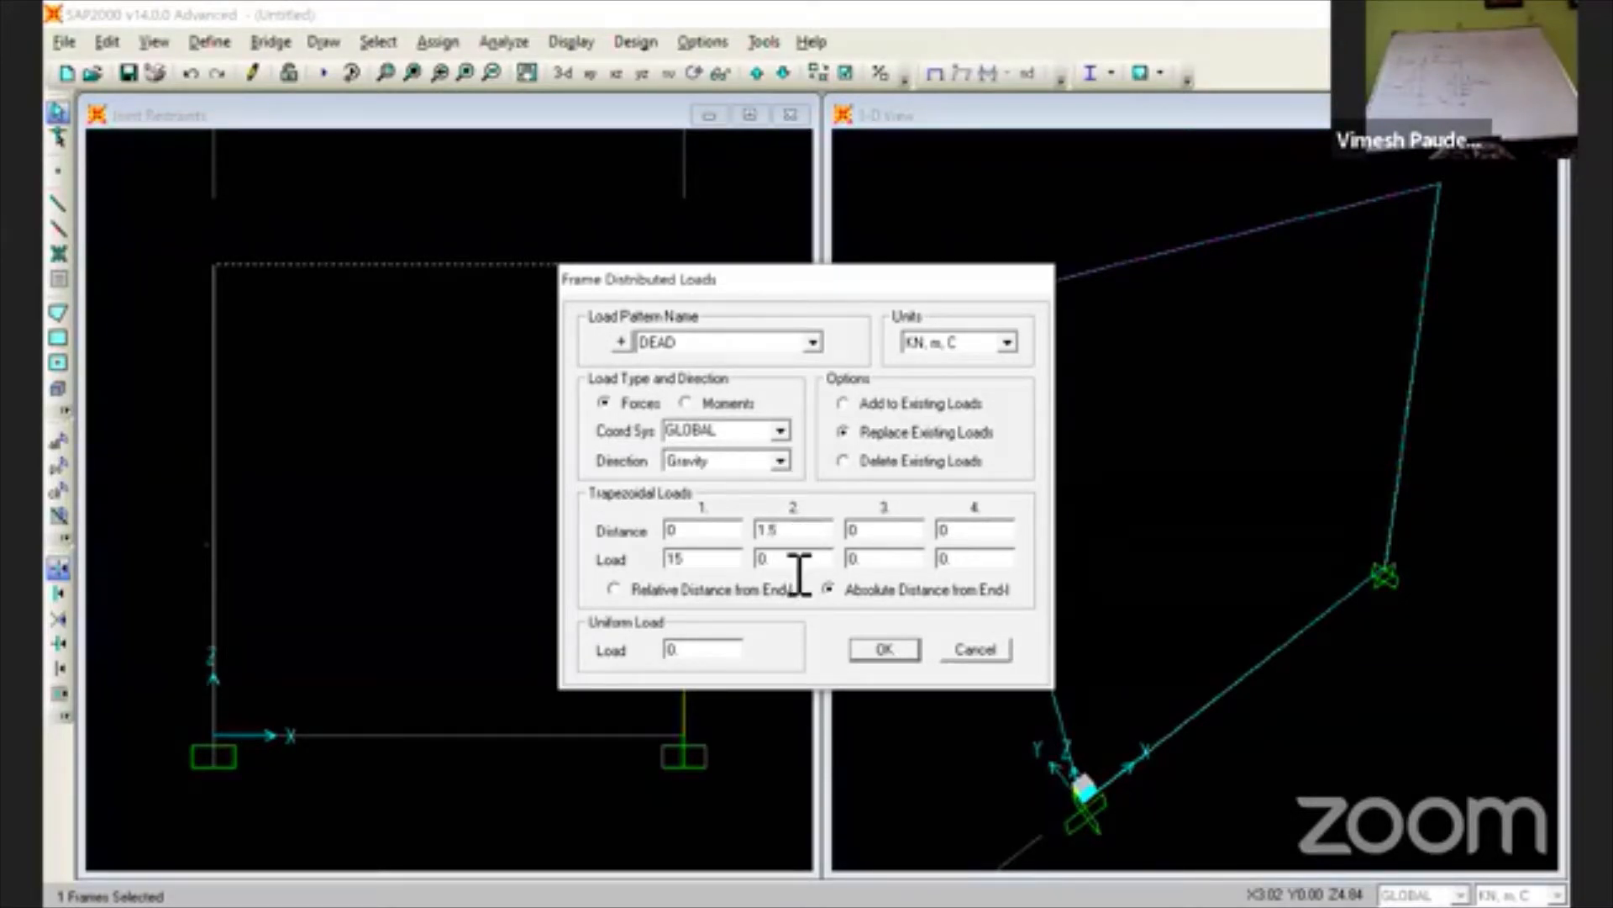
key("Tab")
type("7.5")
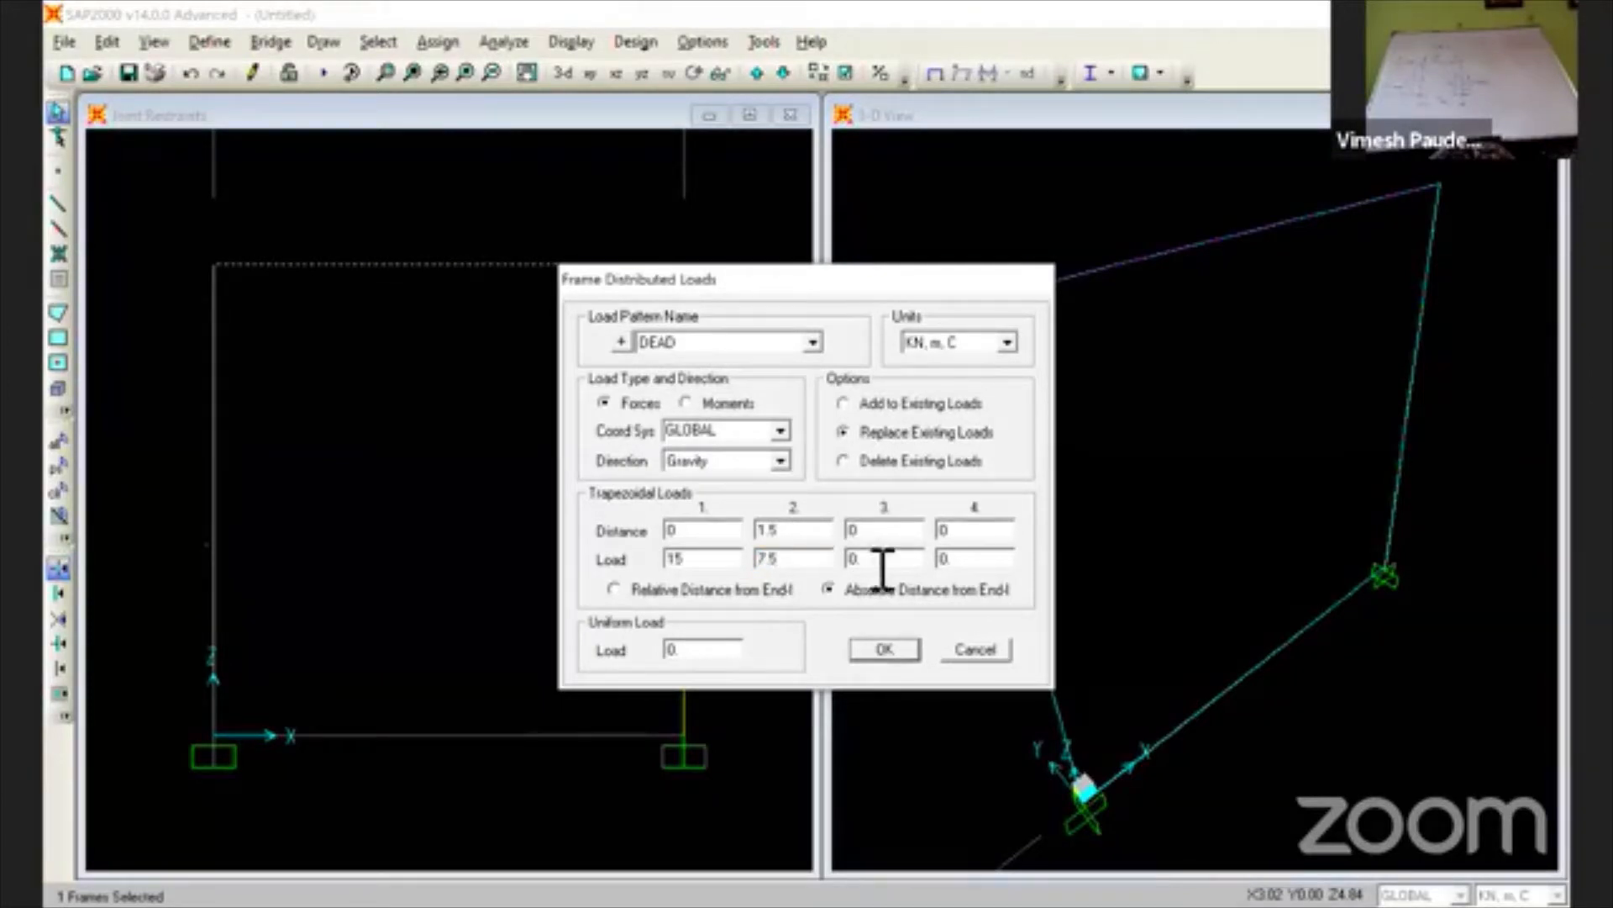
double_click(872, 531)
type("3")
left_click(883, 650)
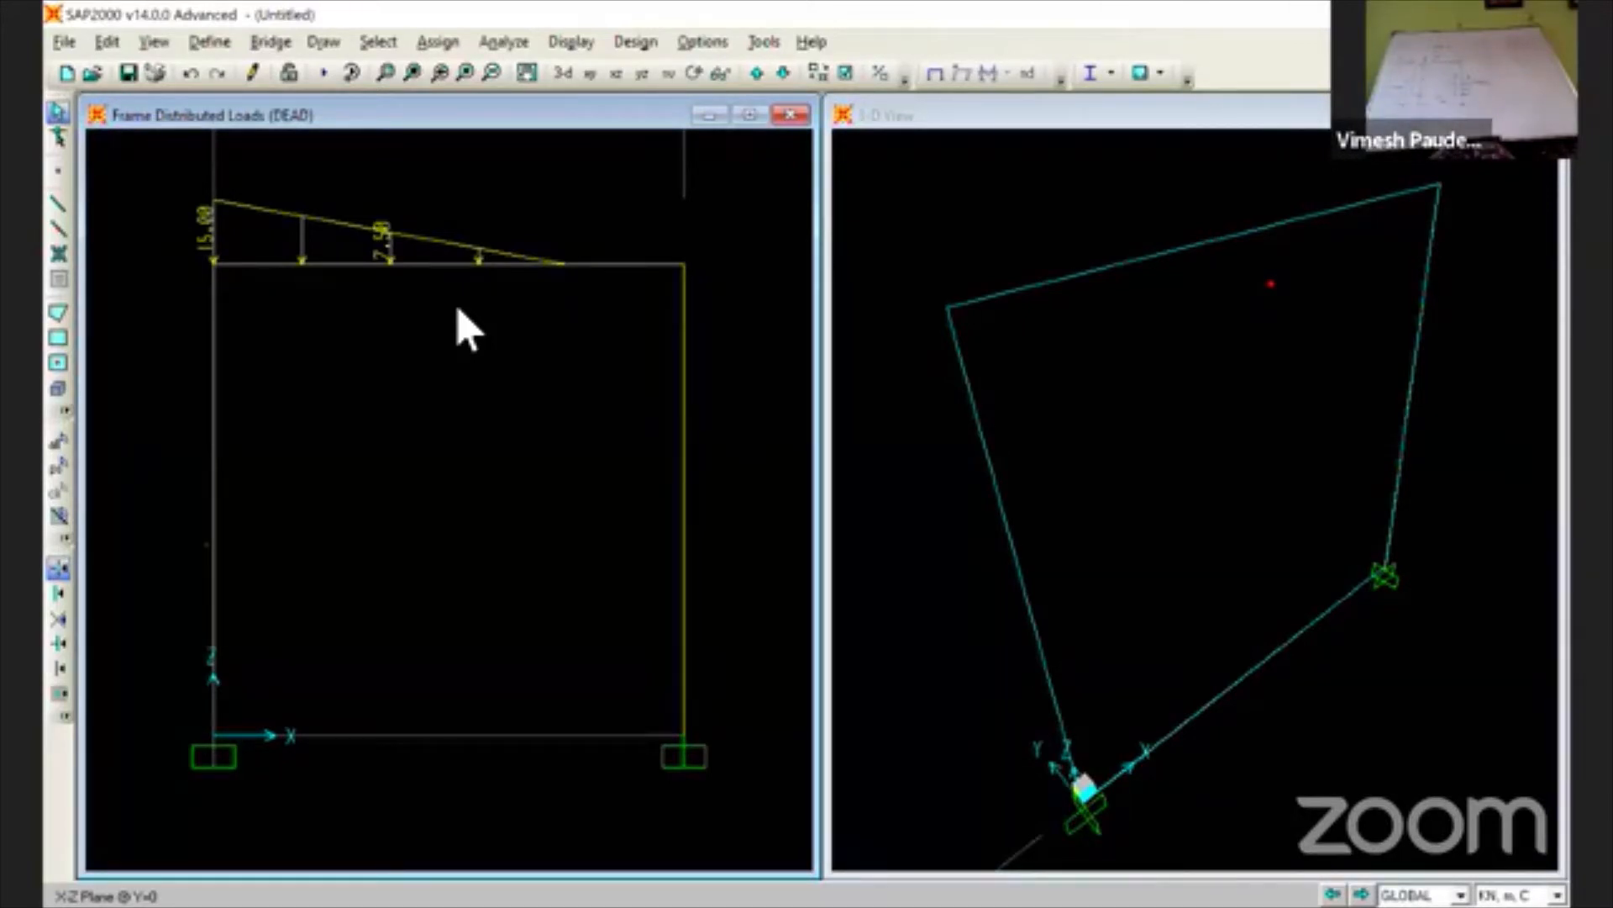
- Assign a DEAD point moment of 10 to the top beam at absolute distance 4, keeping the Gravity direction
left_click(598, 264)
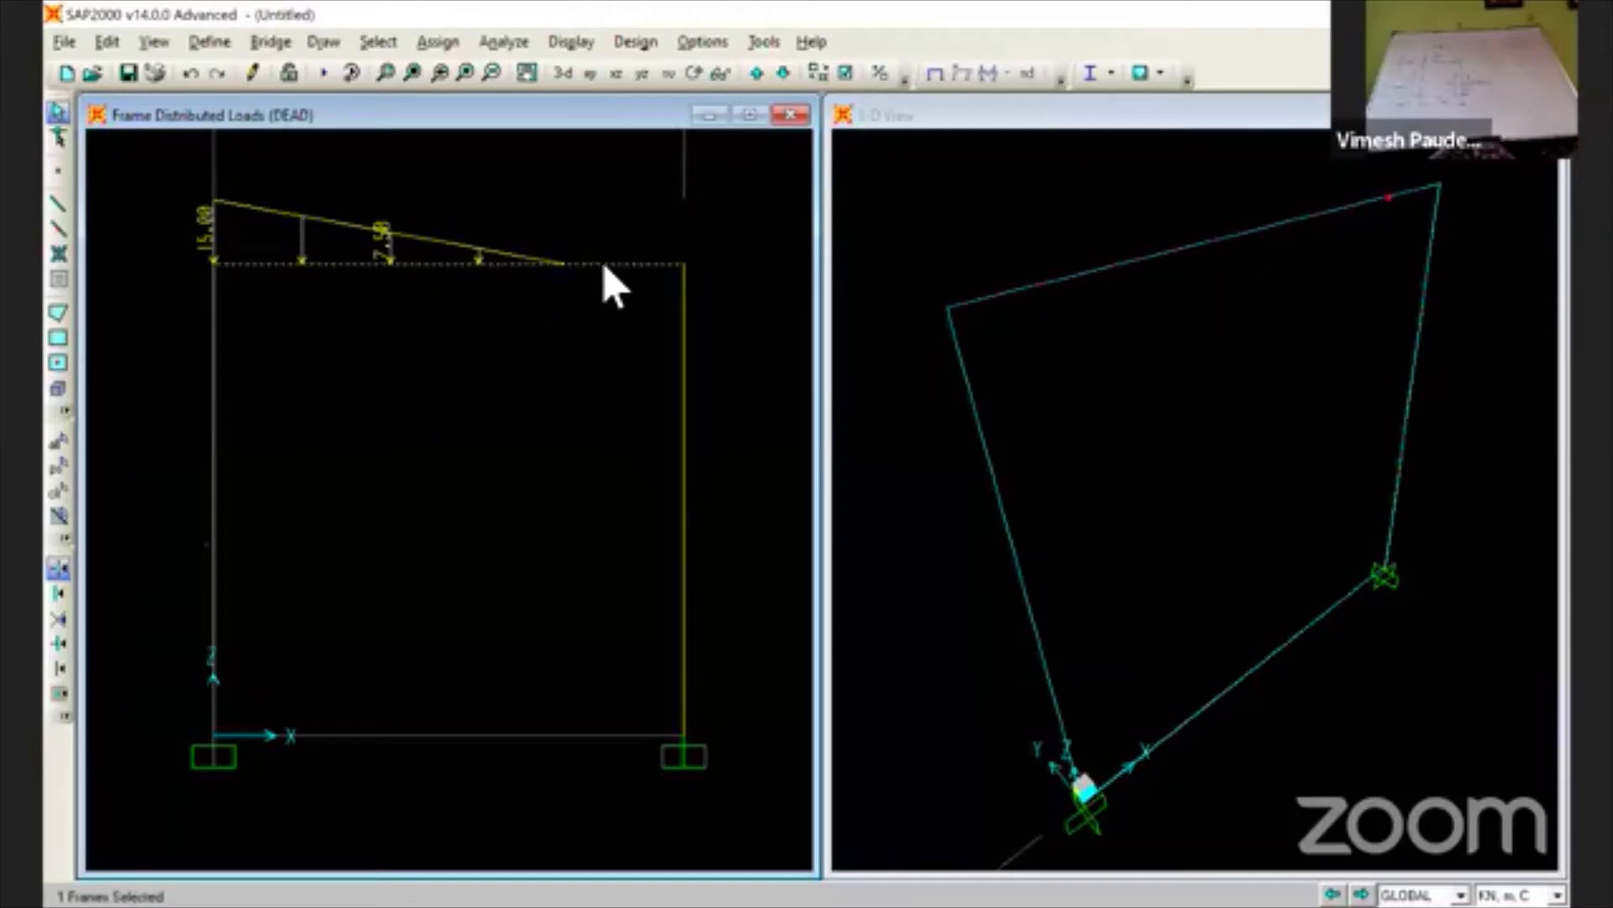
left_click(436, 41)
mouse_move(532, 310)
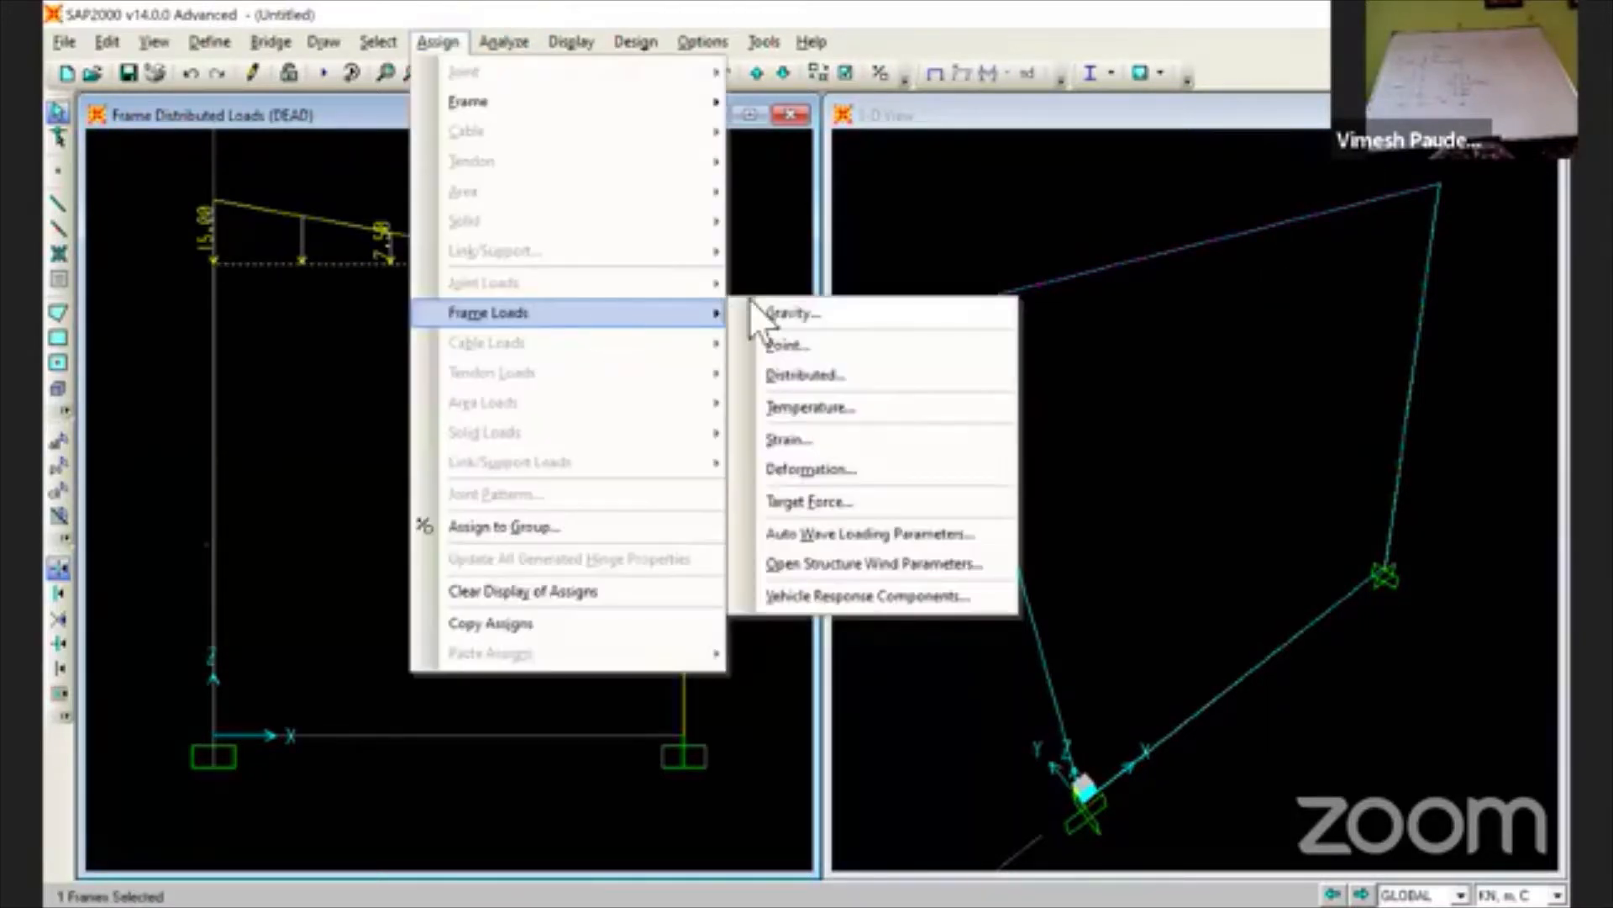
left_click(799, 339)
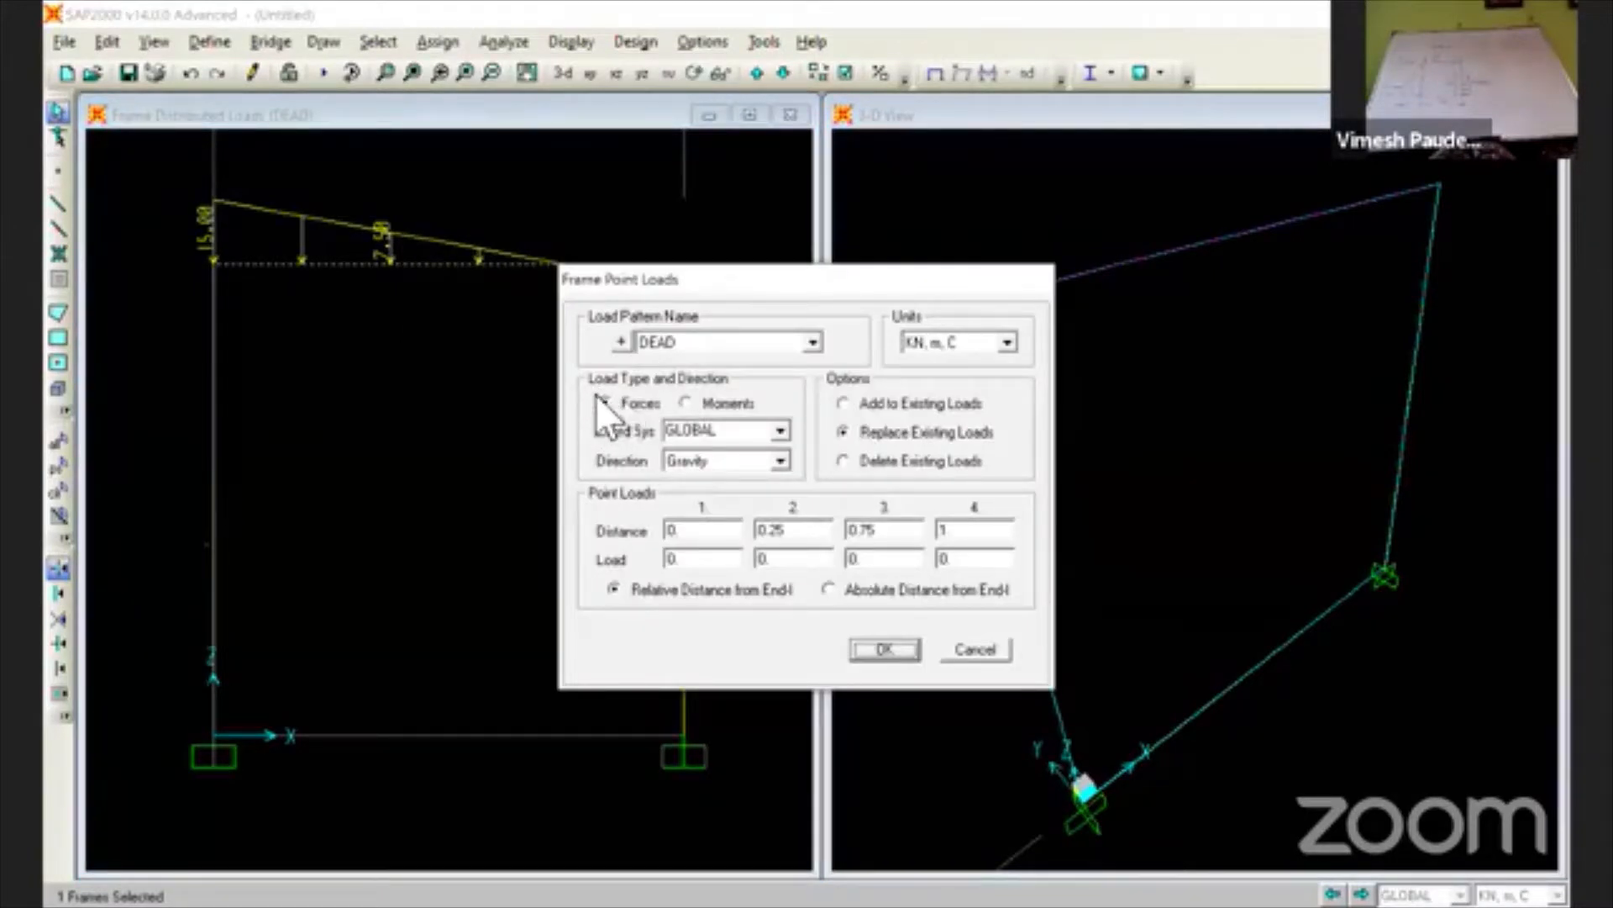
left_click(689, 404)
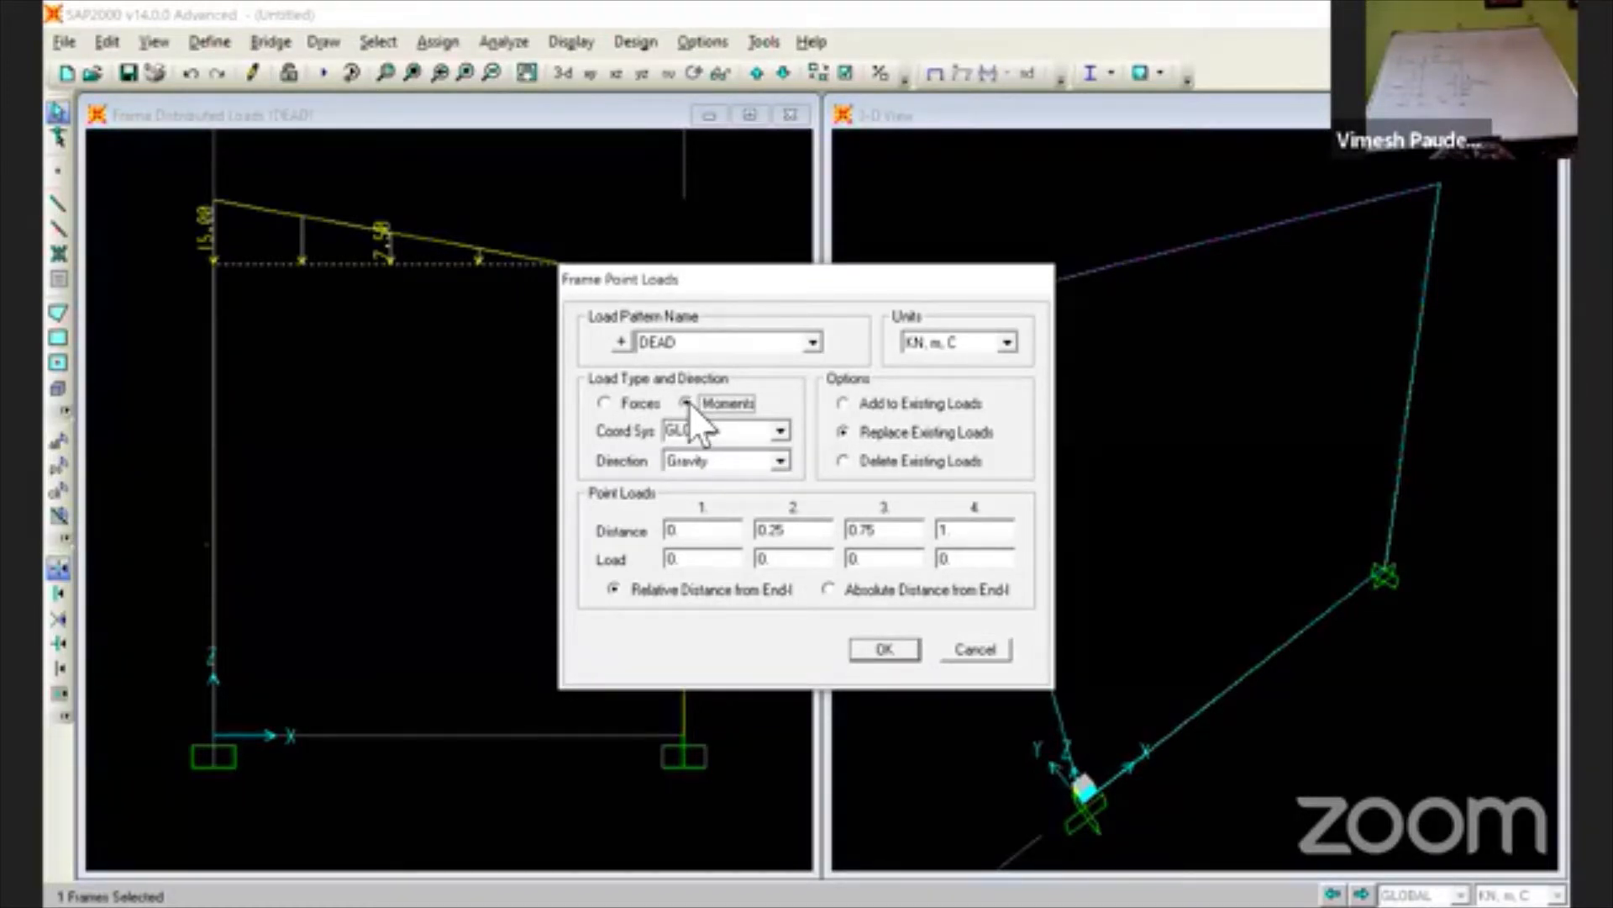
left_click(827, 589)
double_click(684, 534)
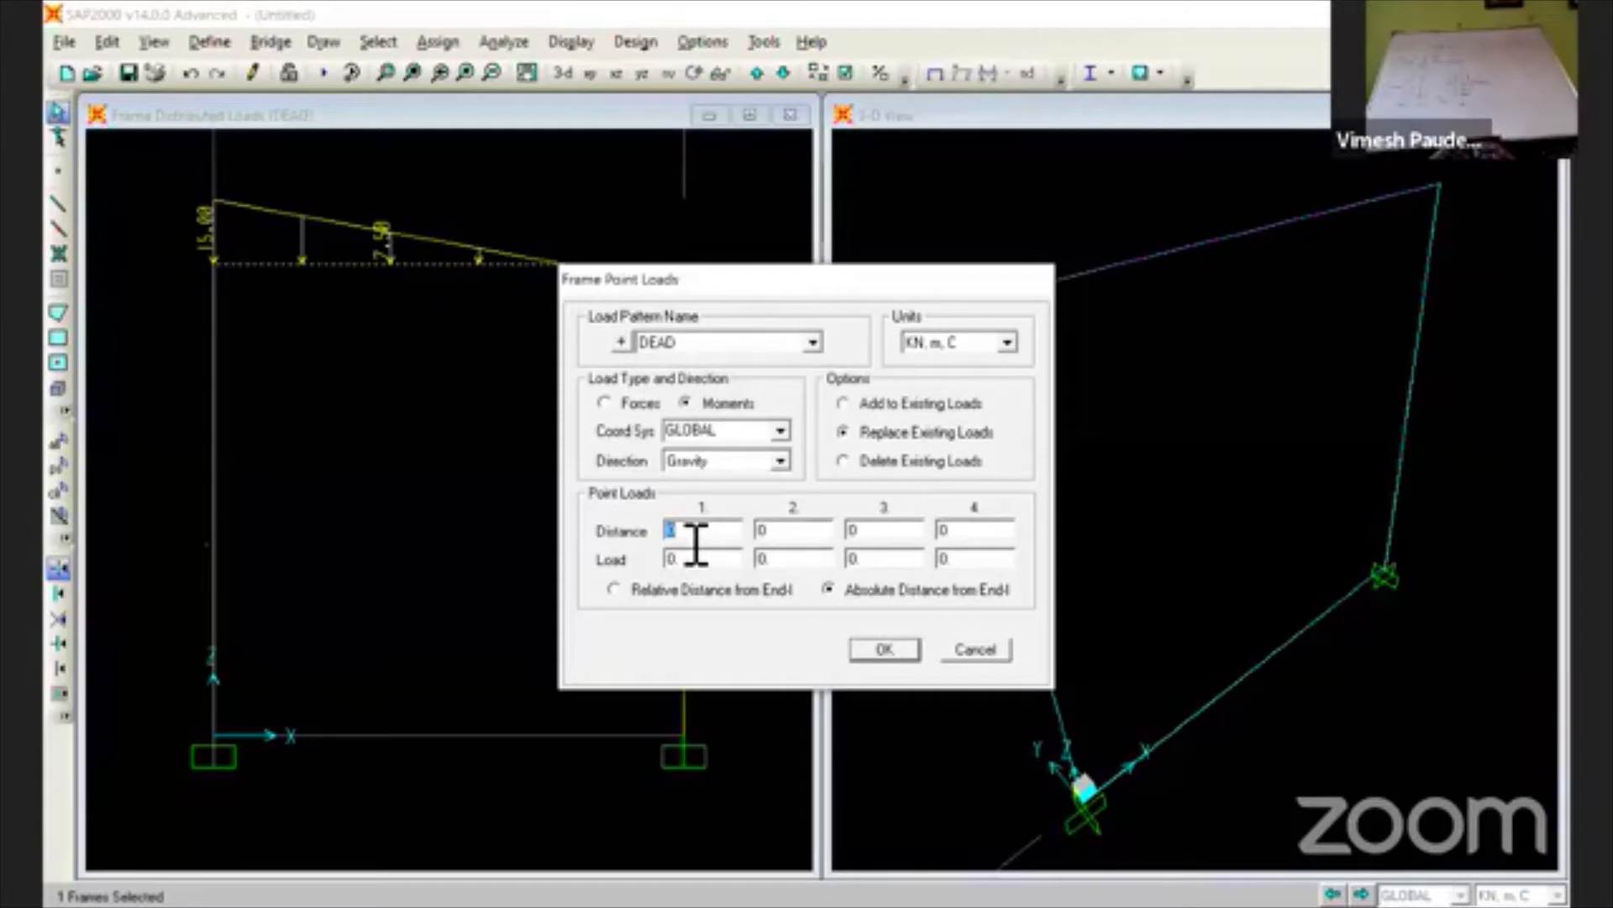
type("4")
double_click(701, 563)
type("10")
left_click(885, 649)
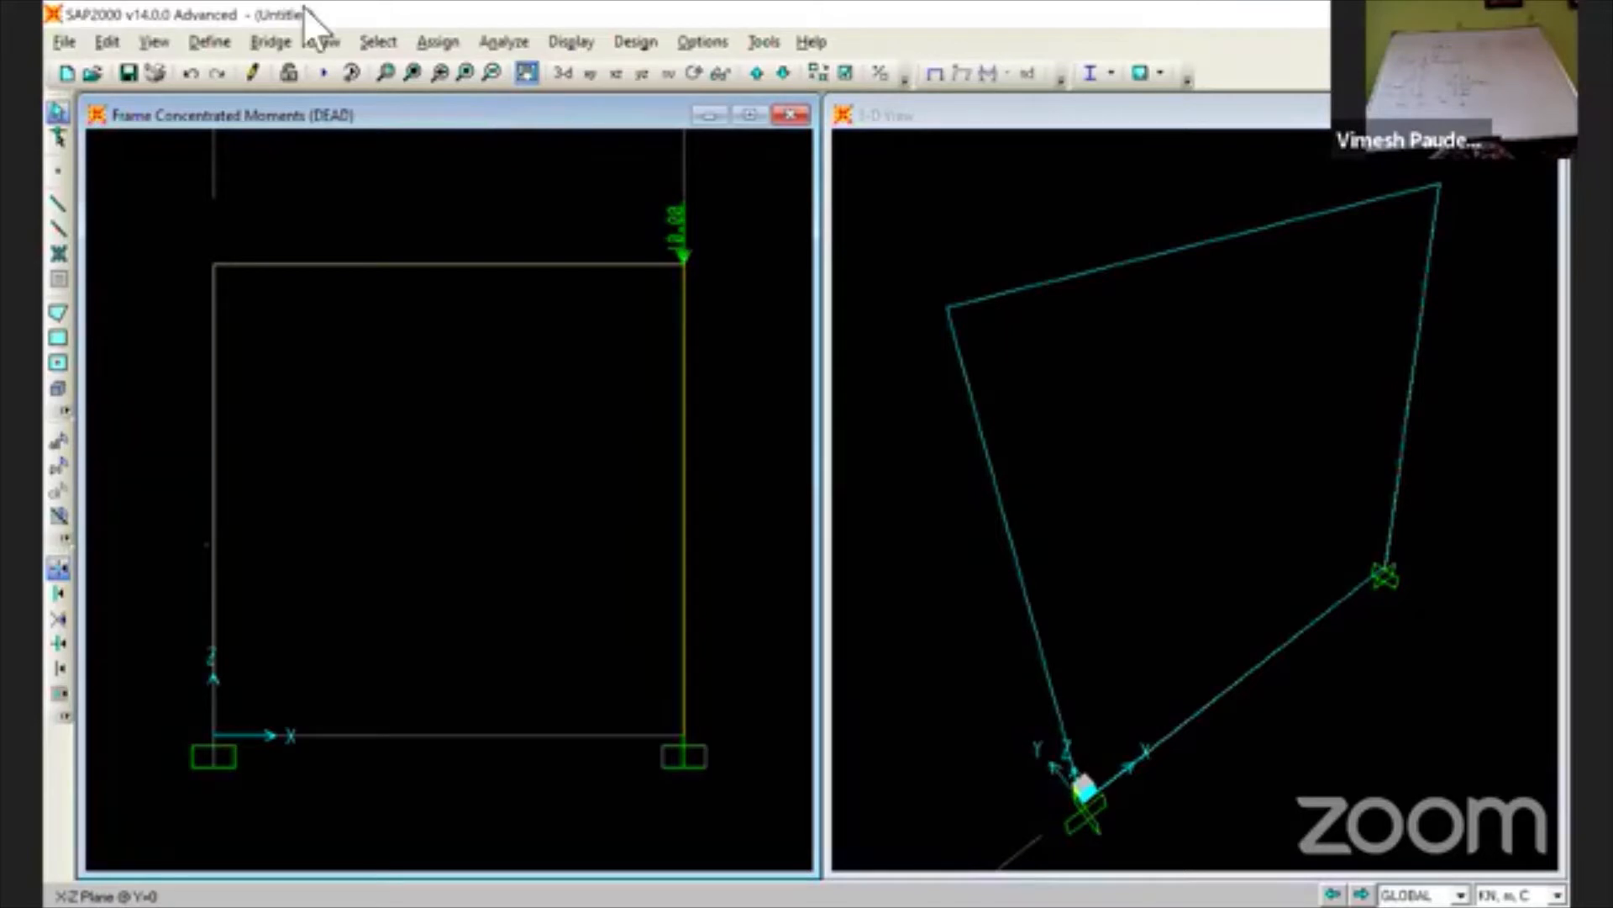
- Show the frame's DEAD span loading as forces
left_click(572, 41)
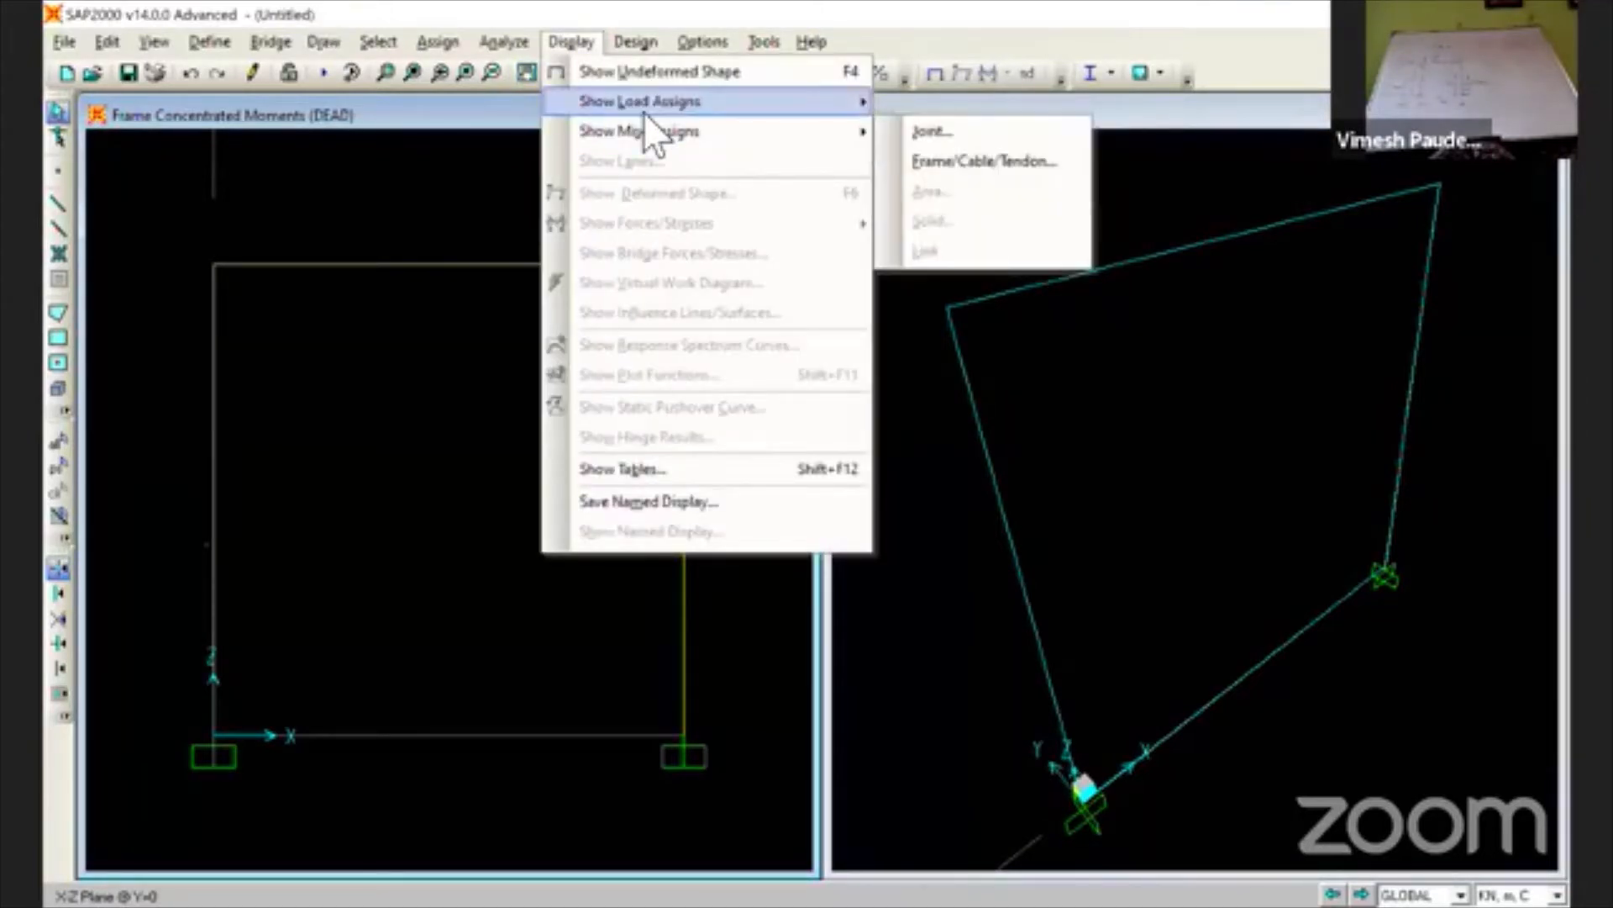
mouse_move(645, 105)
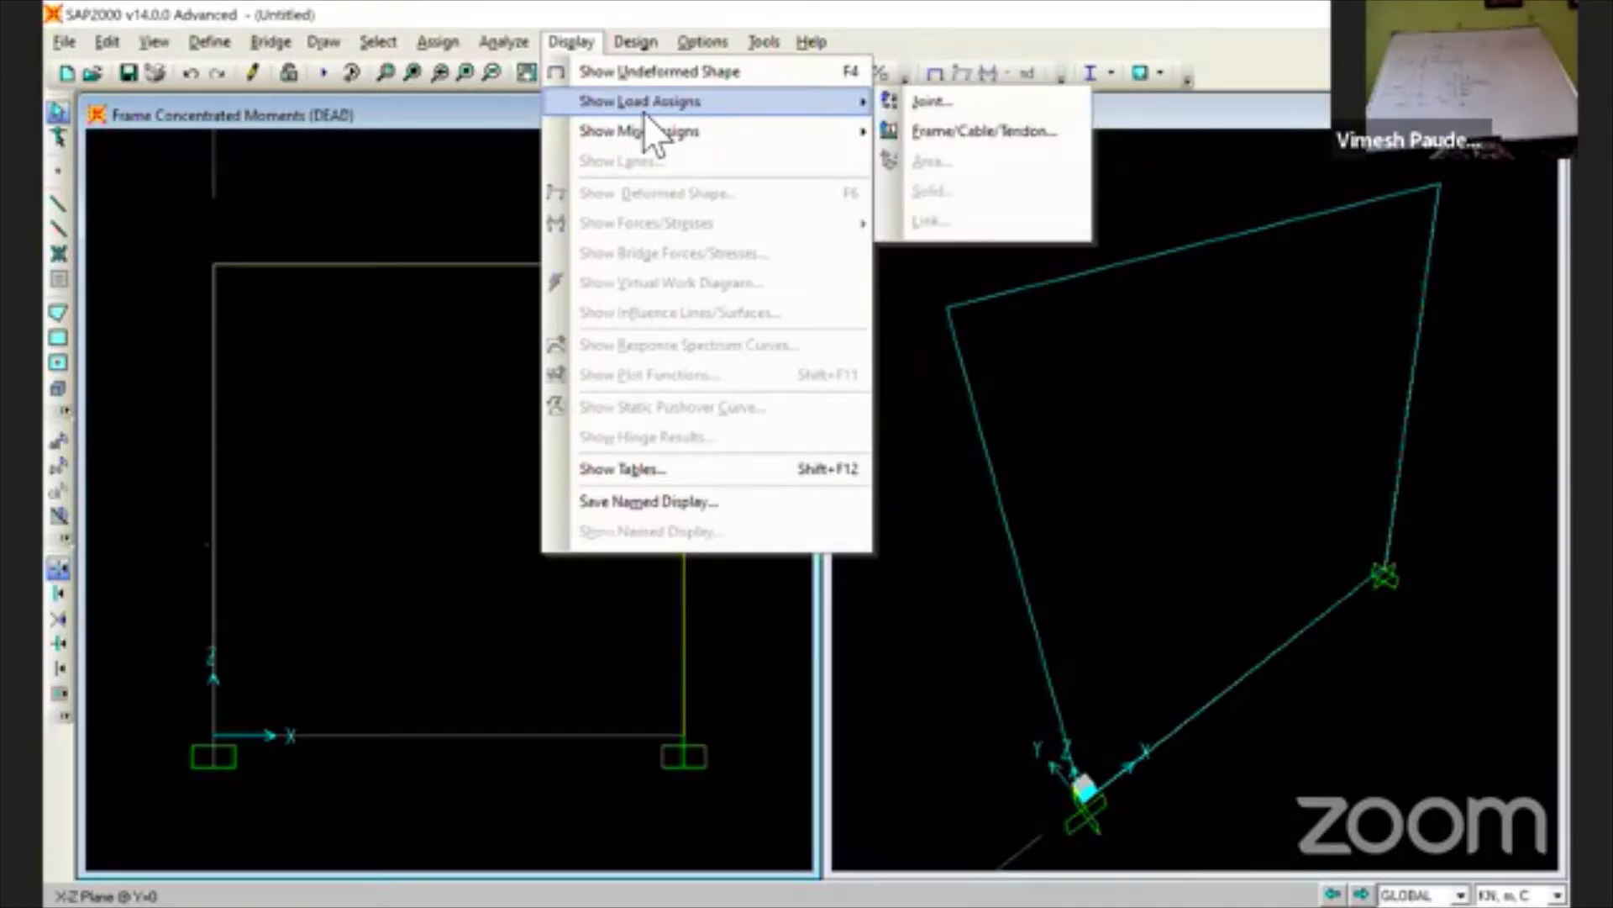
left_click(983, 131)
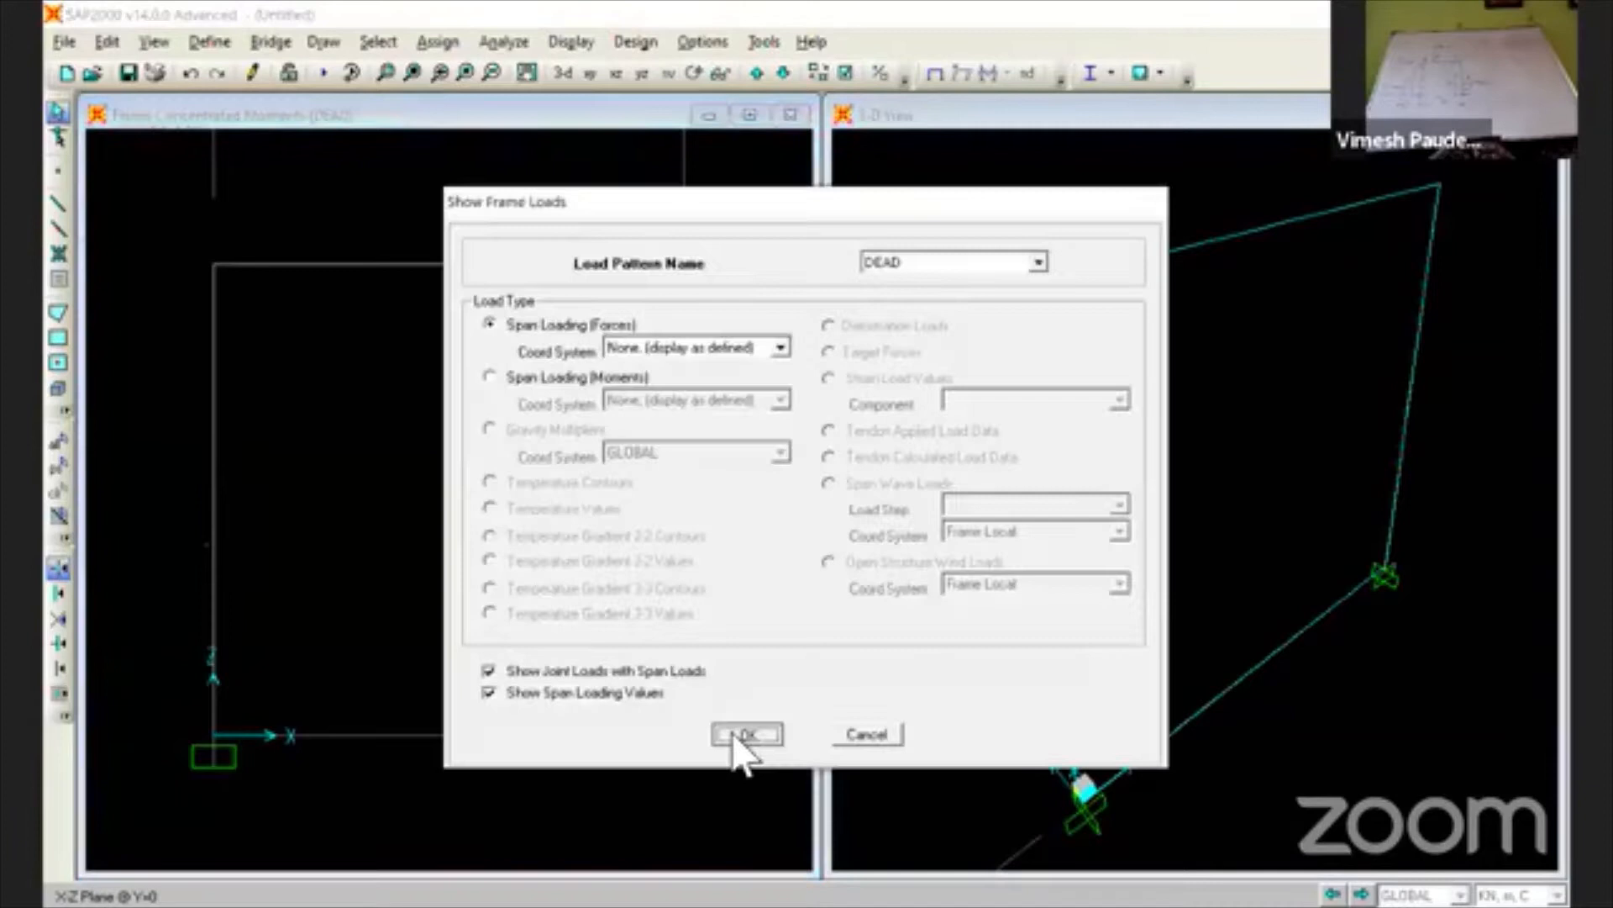
left_click(739, 736)
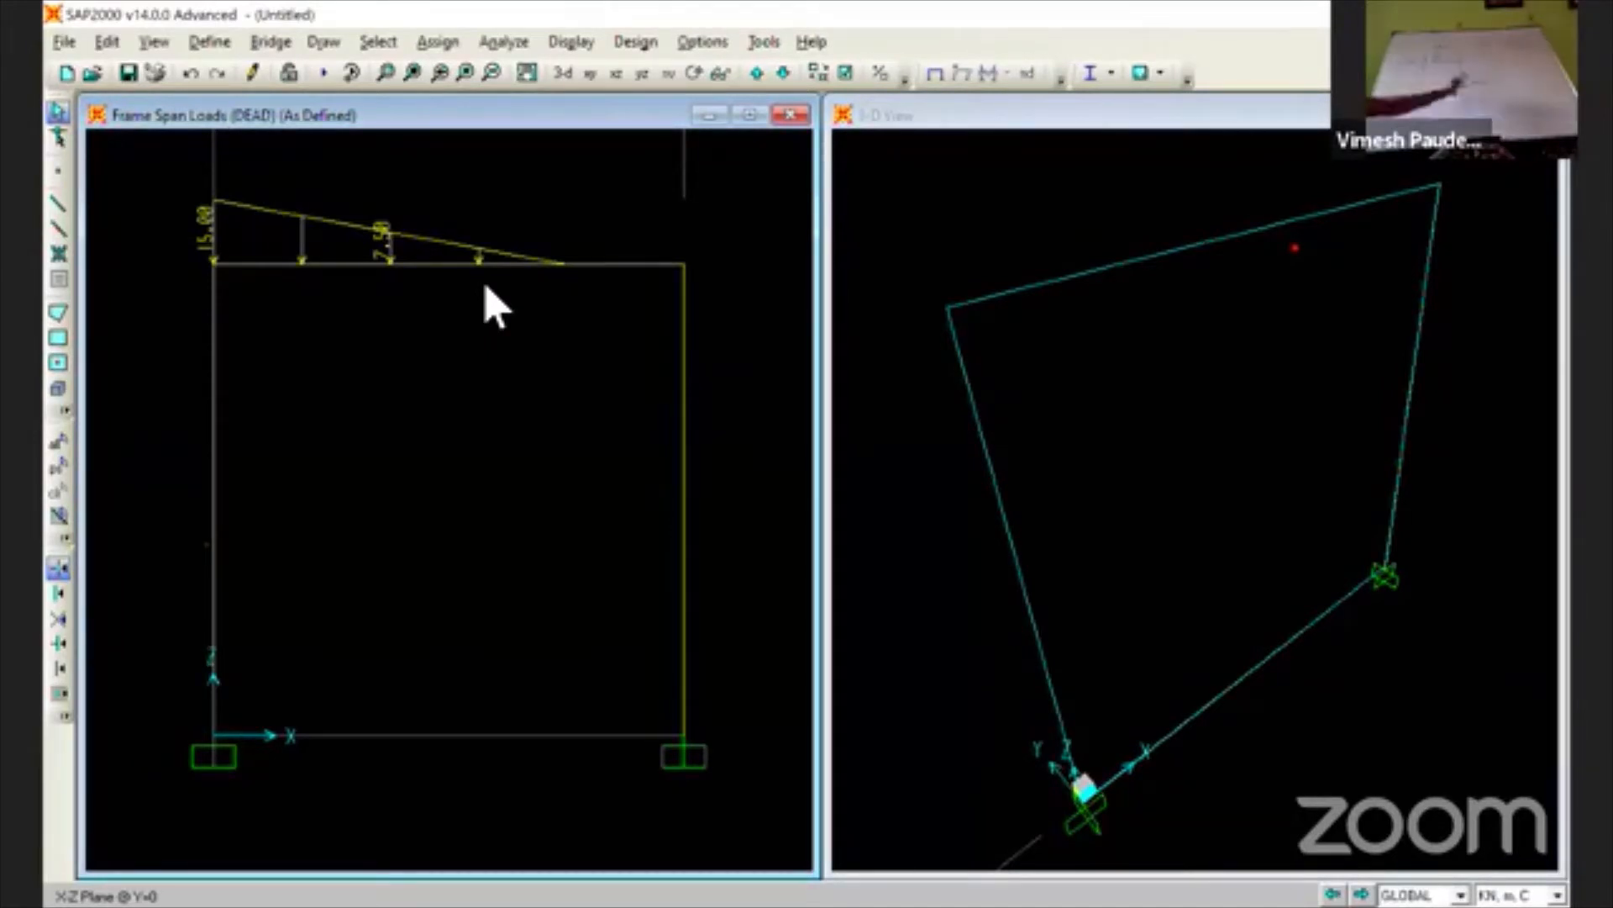
- Apply a DEAD distributed force in the X direction to the column at X = 4 m, reusing the triangular 15, 7.5, 0 values
left_click(681, 468)
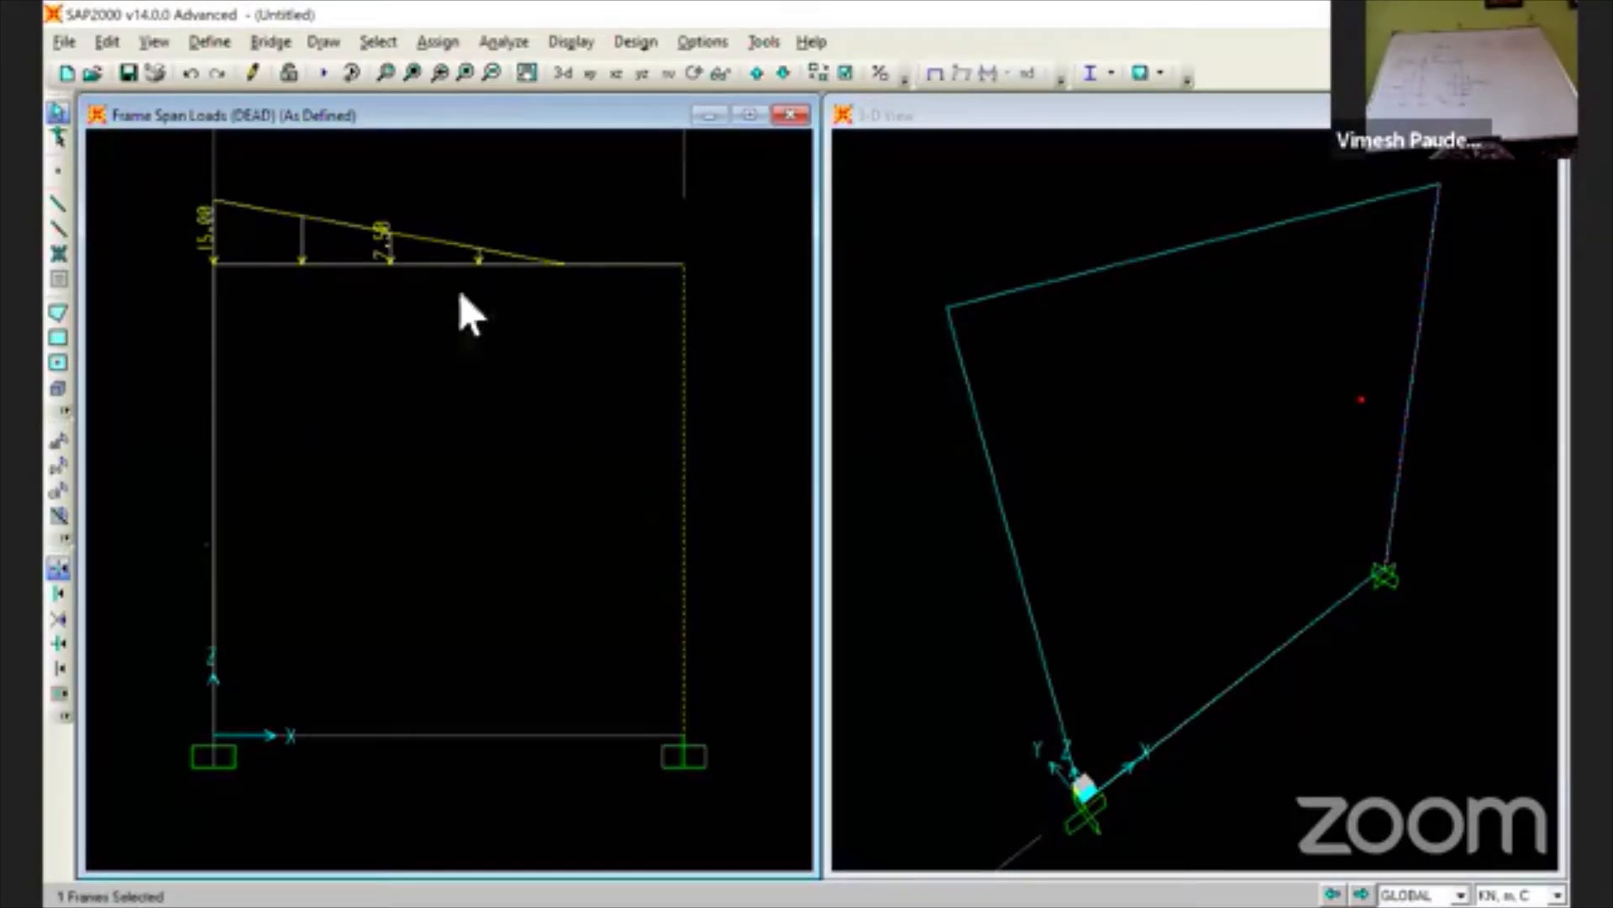
left_click(436, 42)
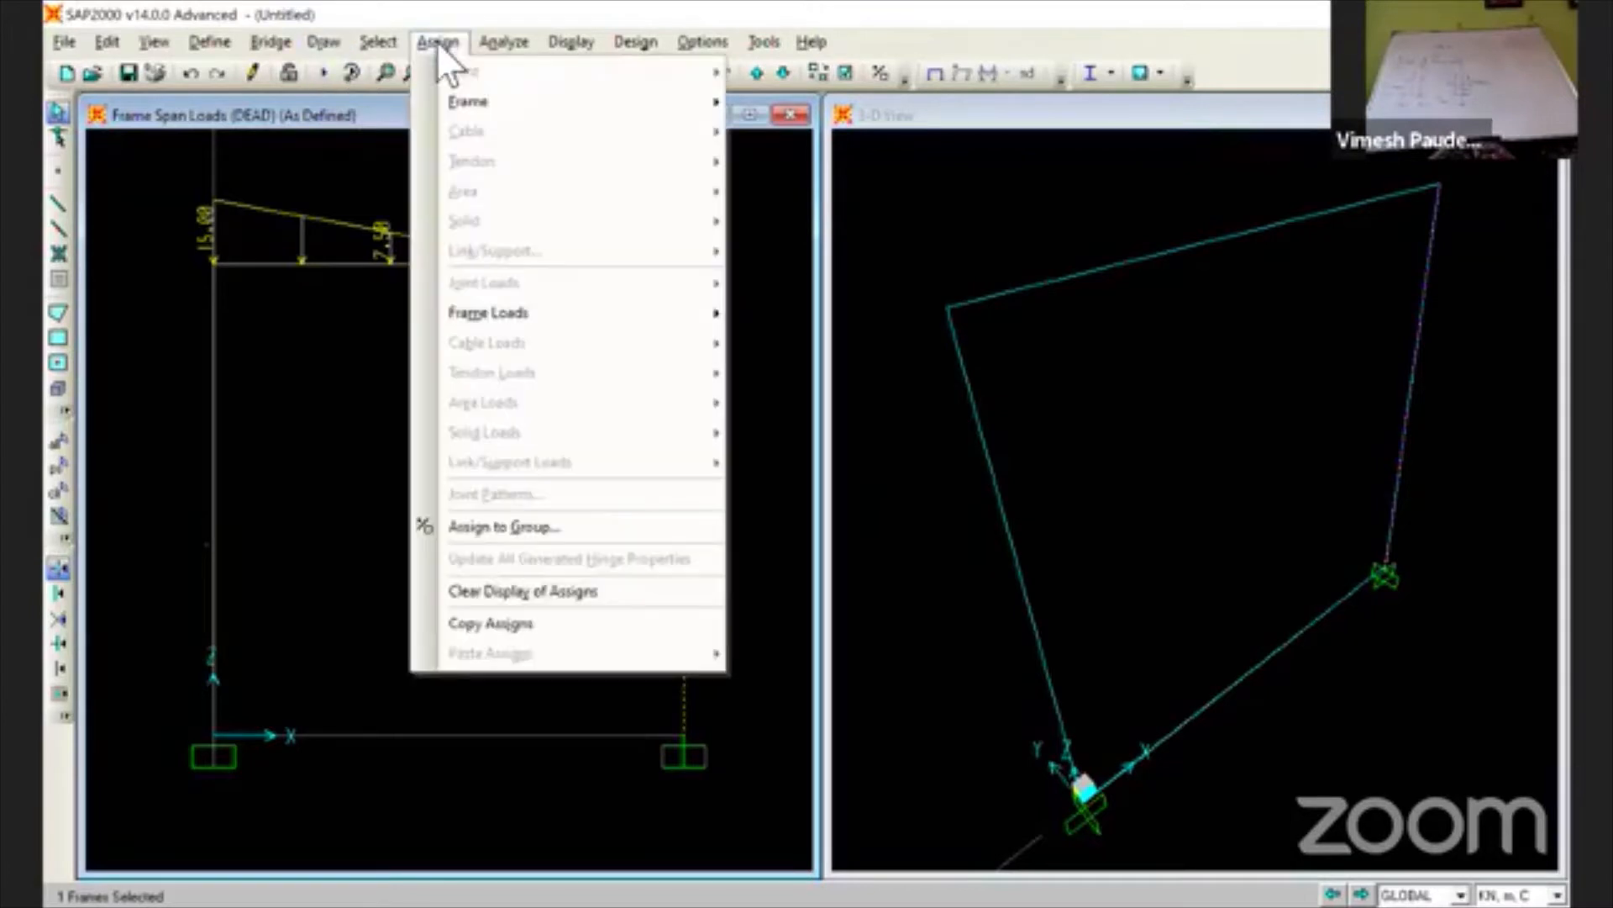
mouse_move(504, 313)
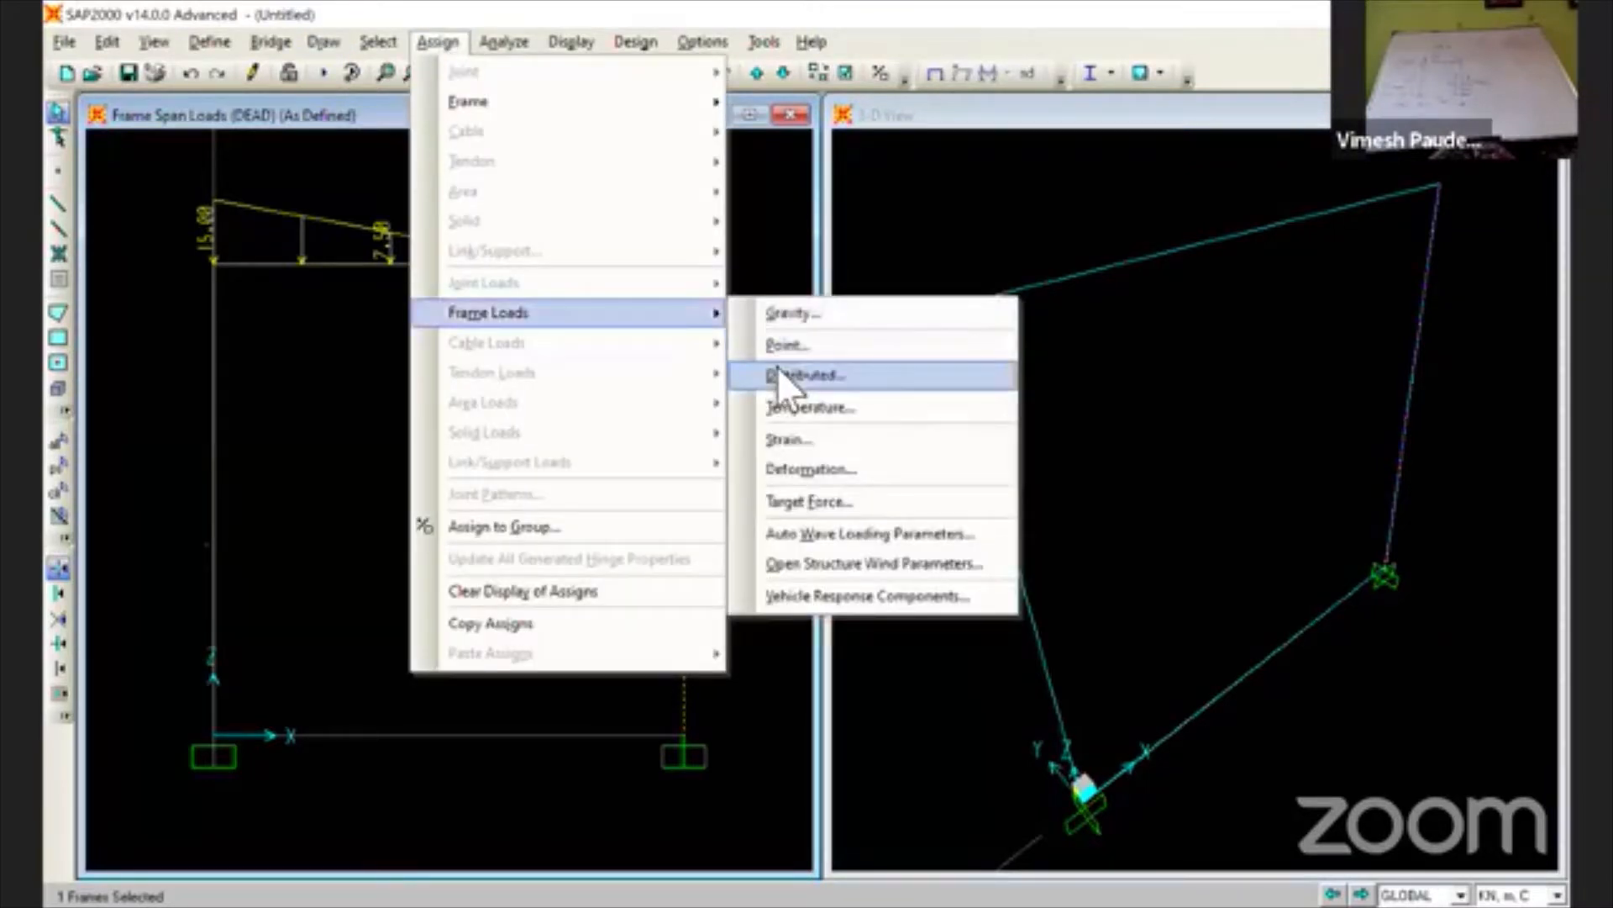
left_click(776, 369)
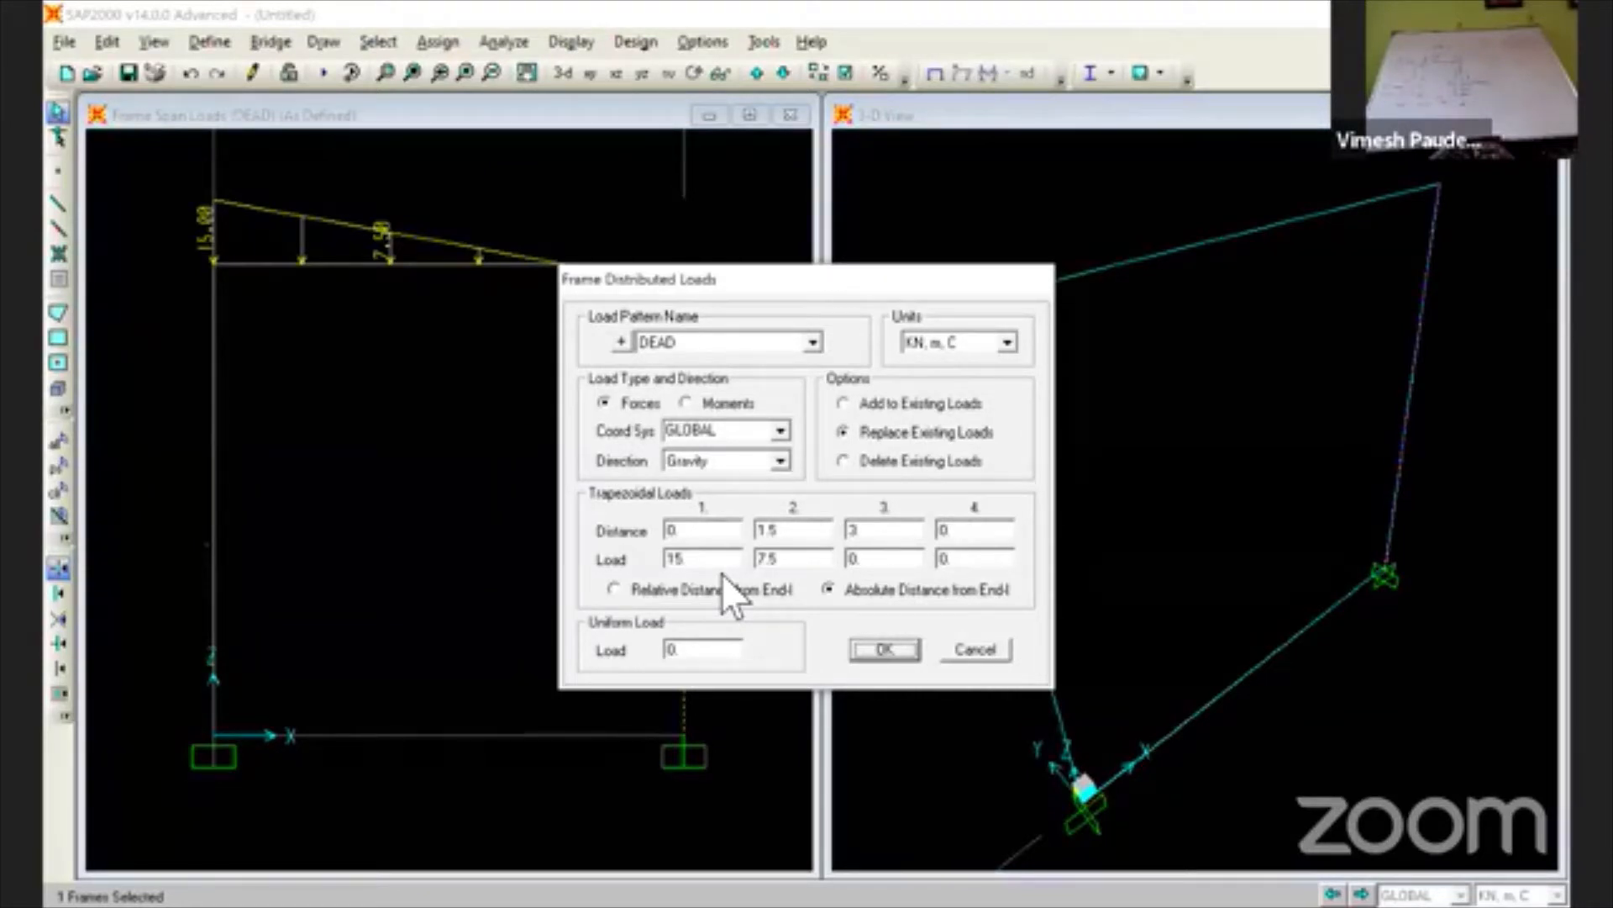
left_click(701, 457)
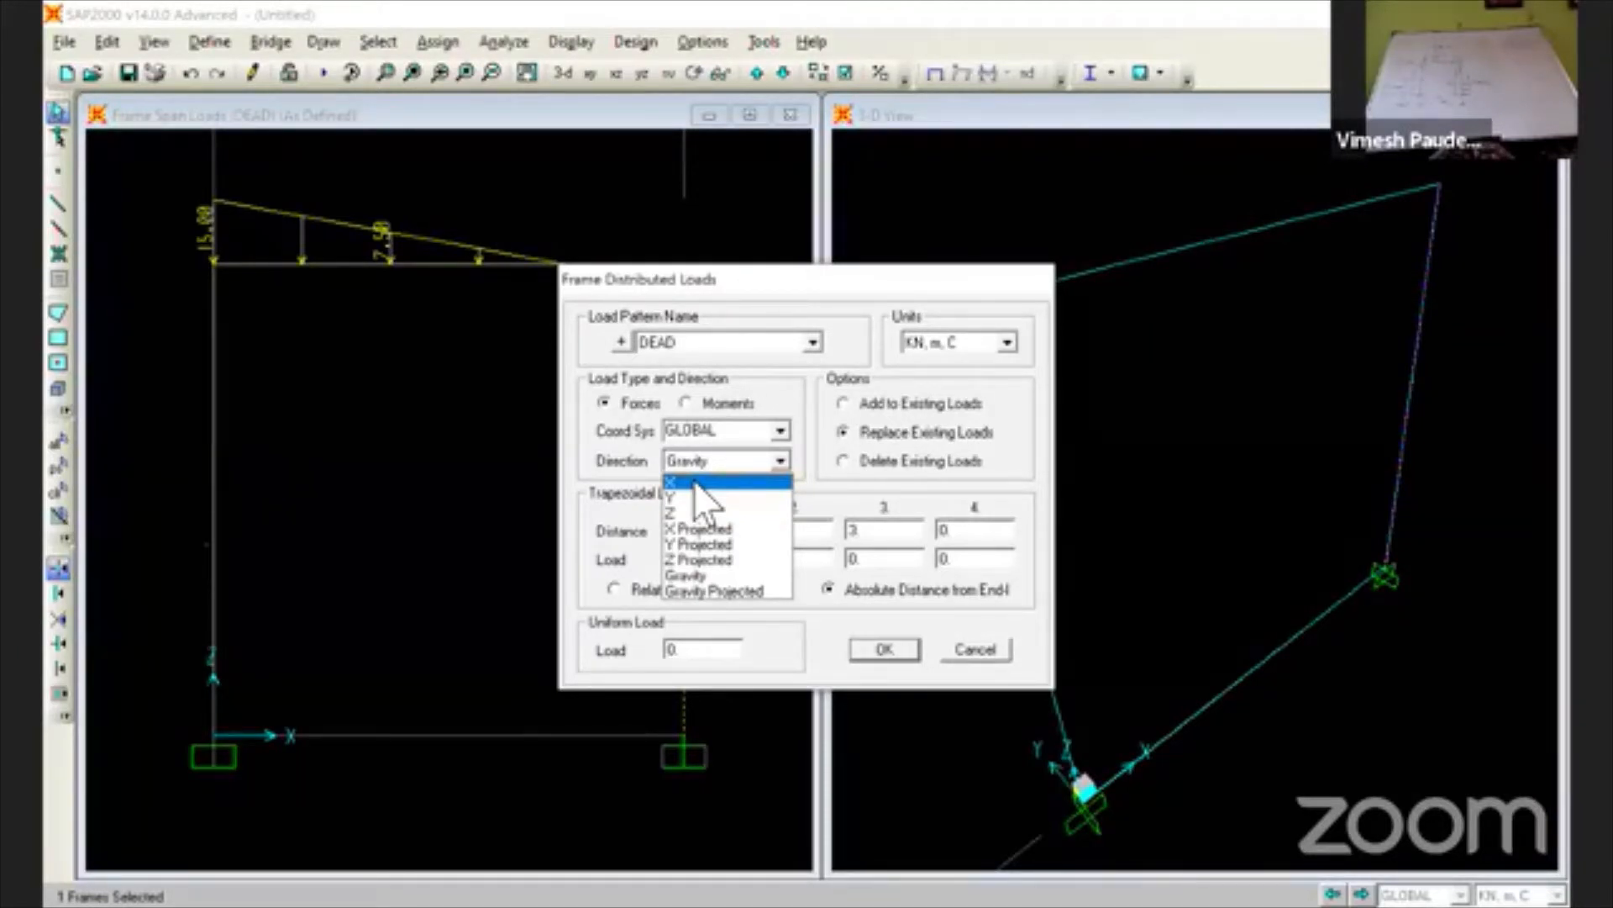
left_click(693, 481)
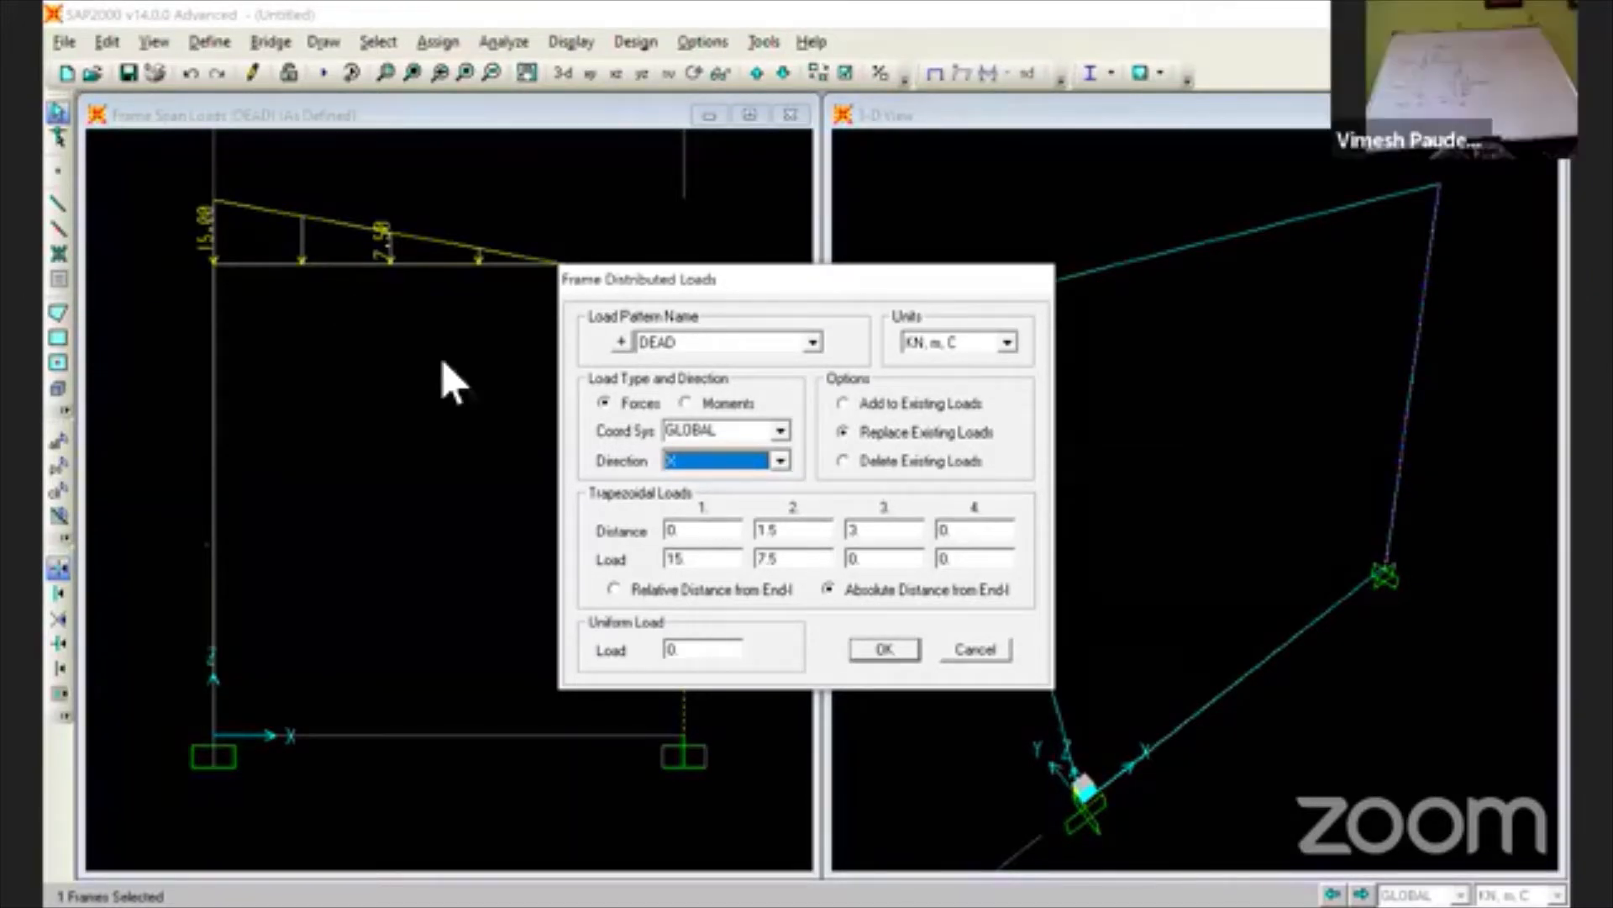
left_click(885, 652)
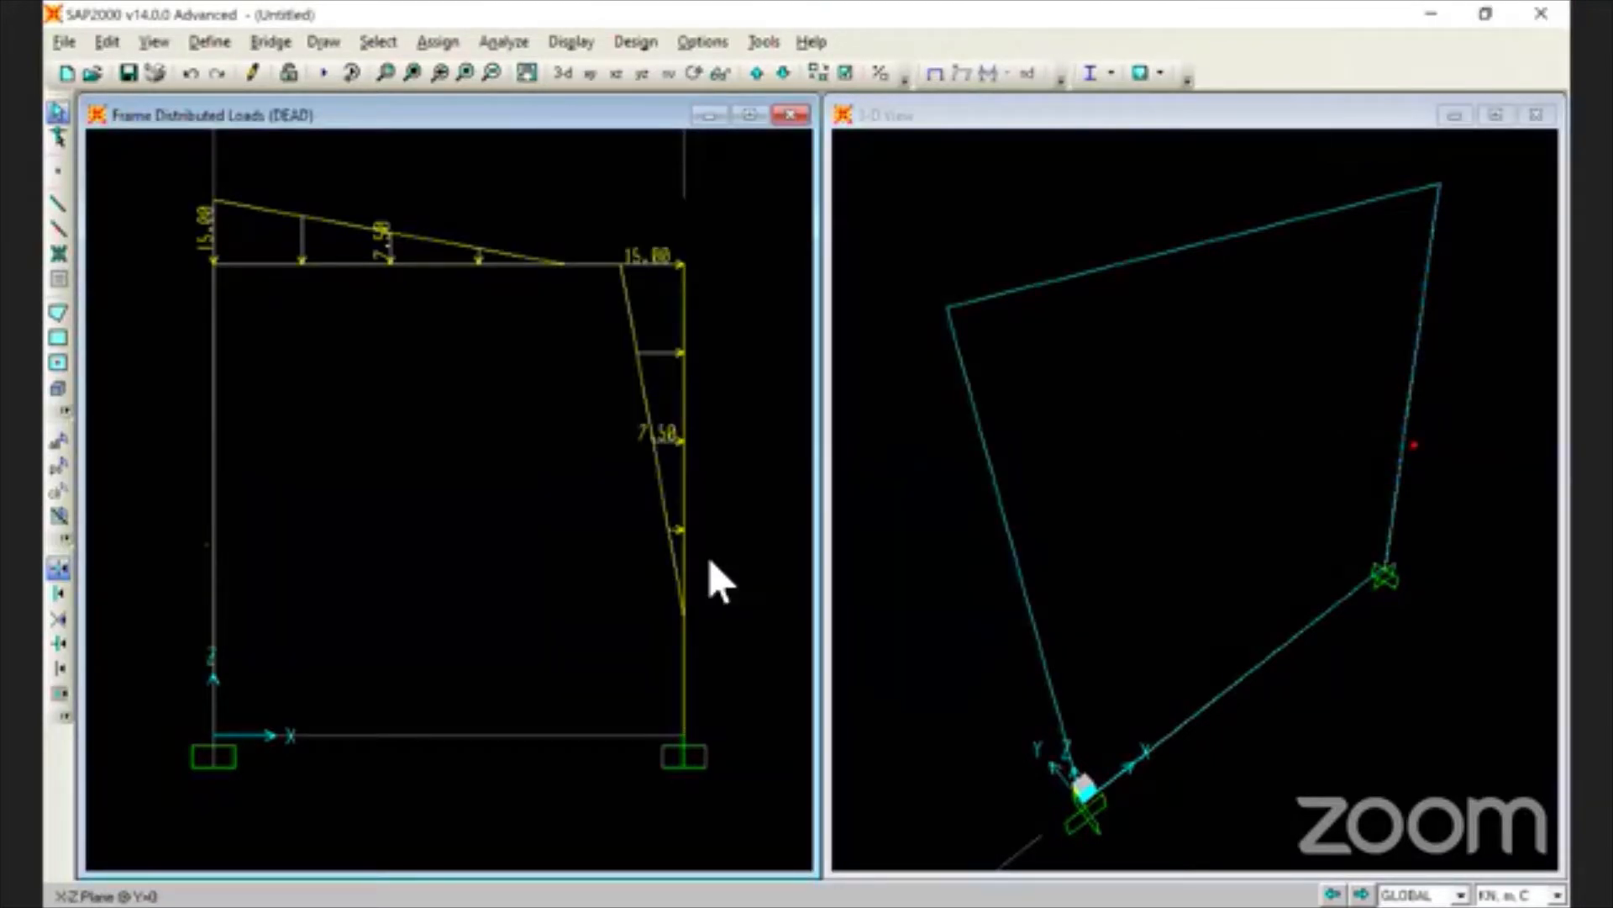
- Redefine the same column's distributed load with 10 at distance 2 and 10 at distance 4
left_click(710, 563)
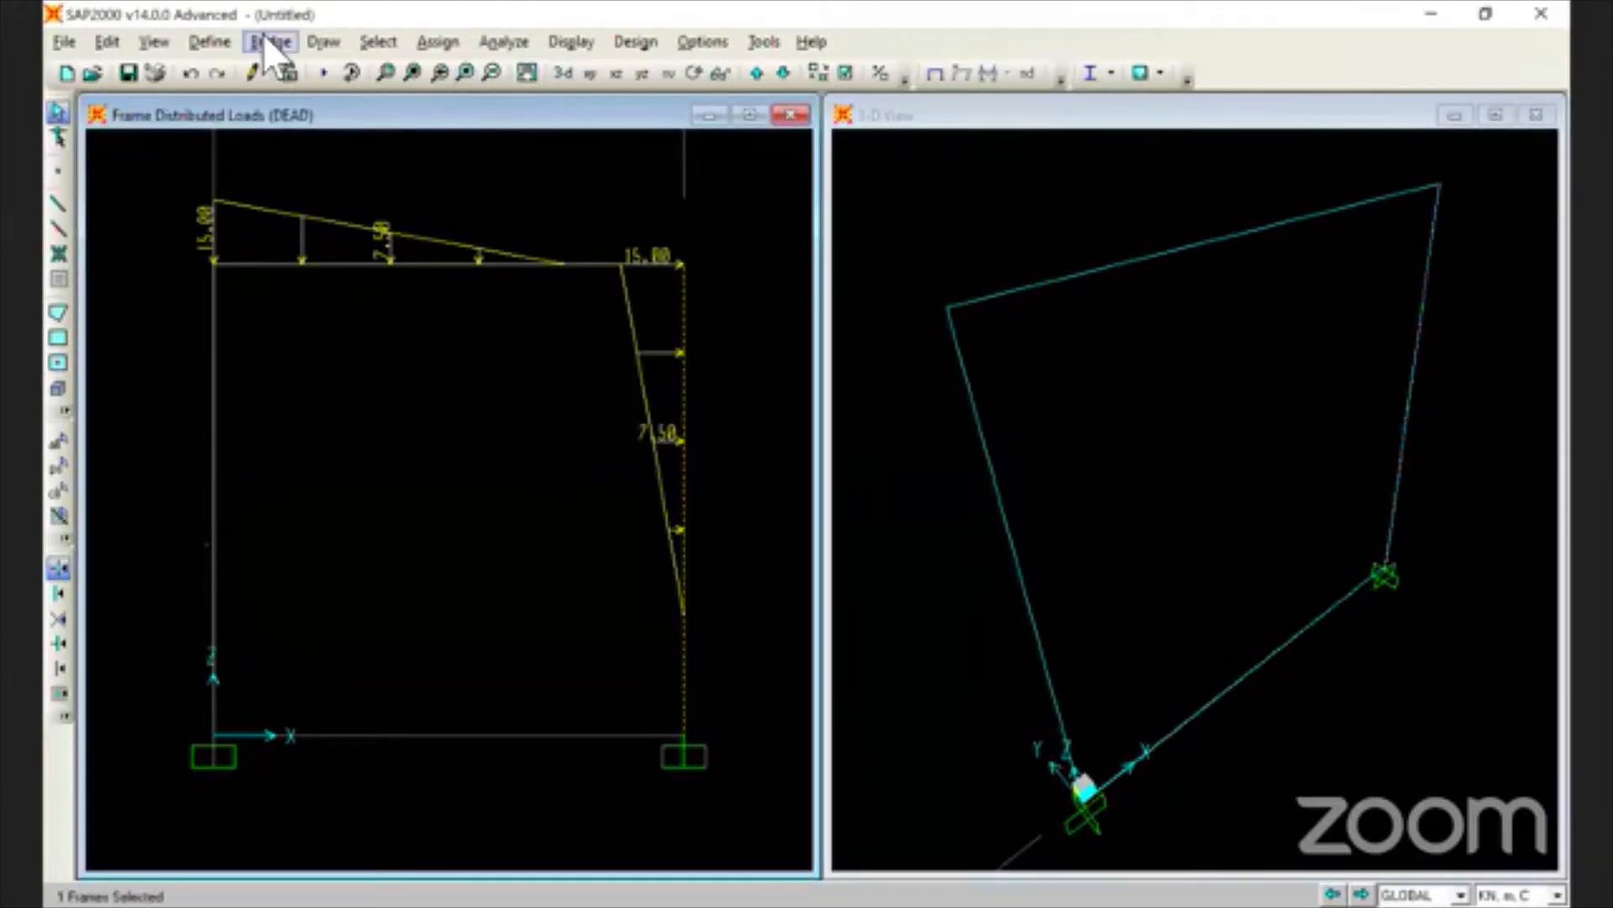
left_click(457, 40)
mouse_move(547, 310)
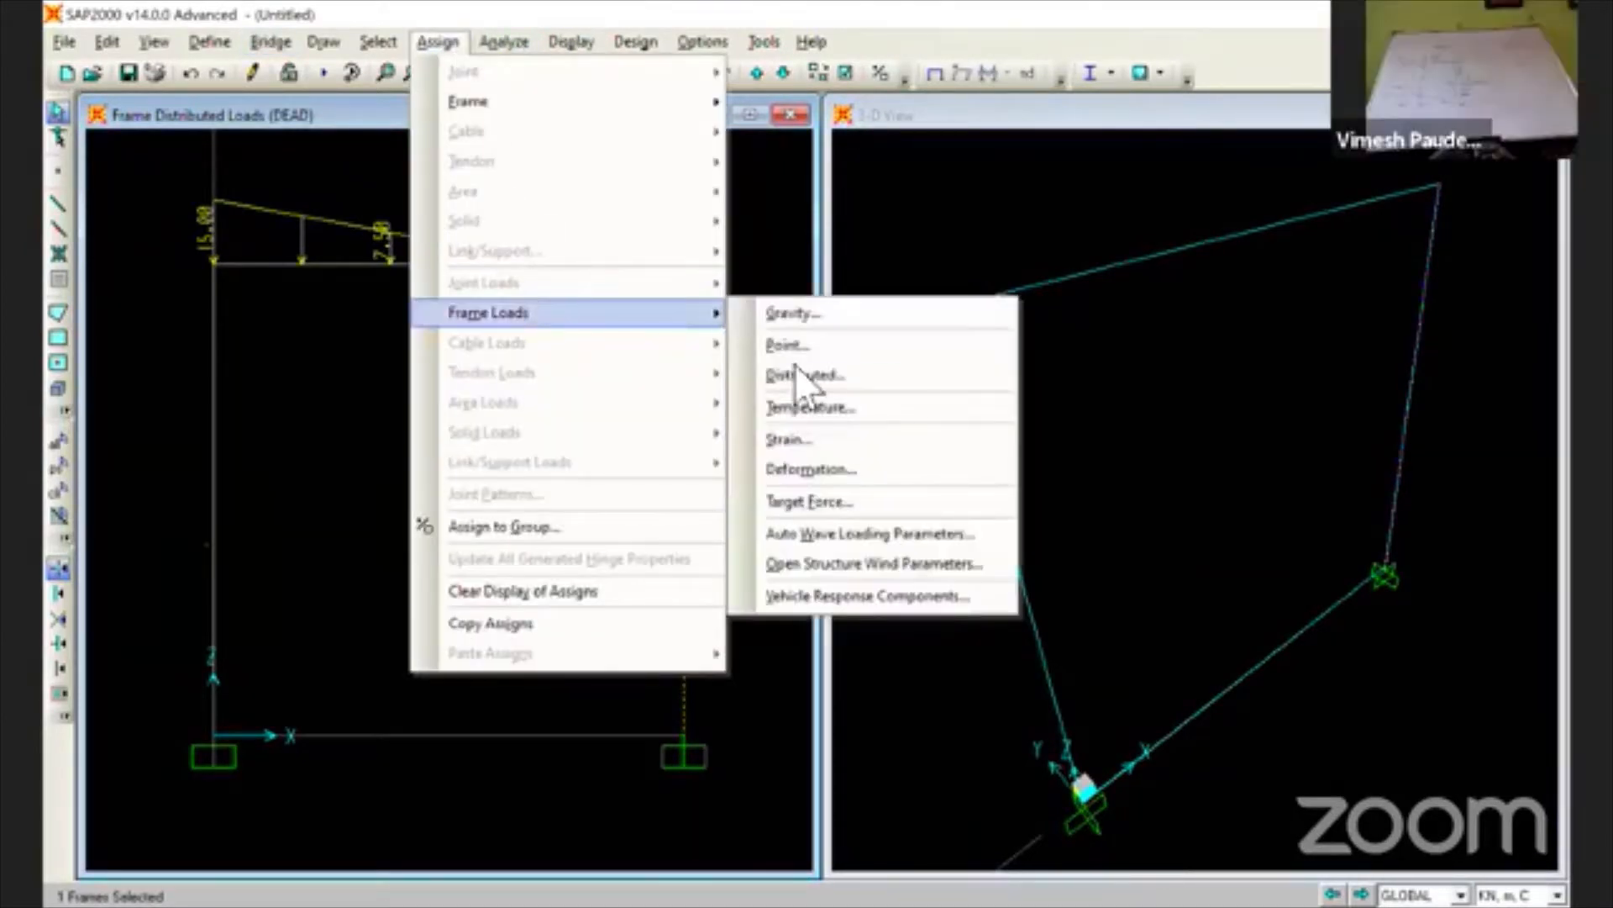
left_click(806, 375)
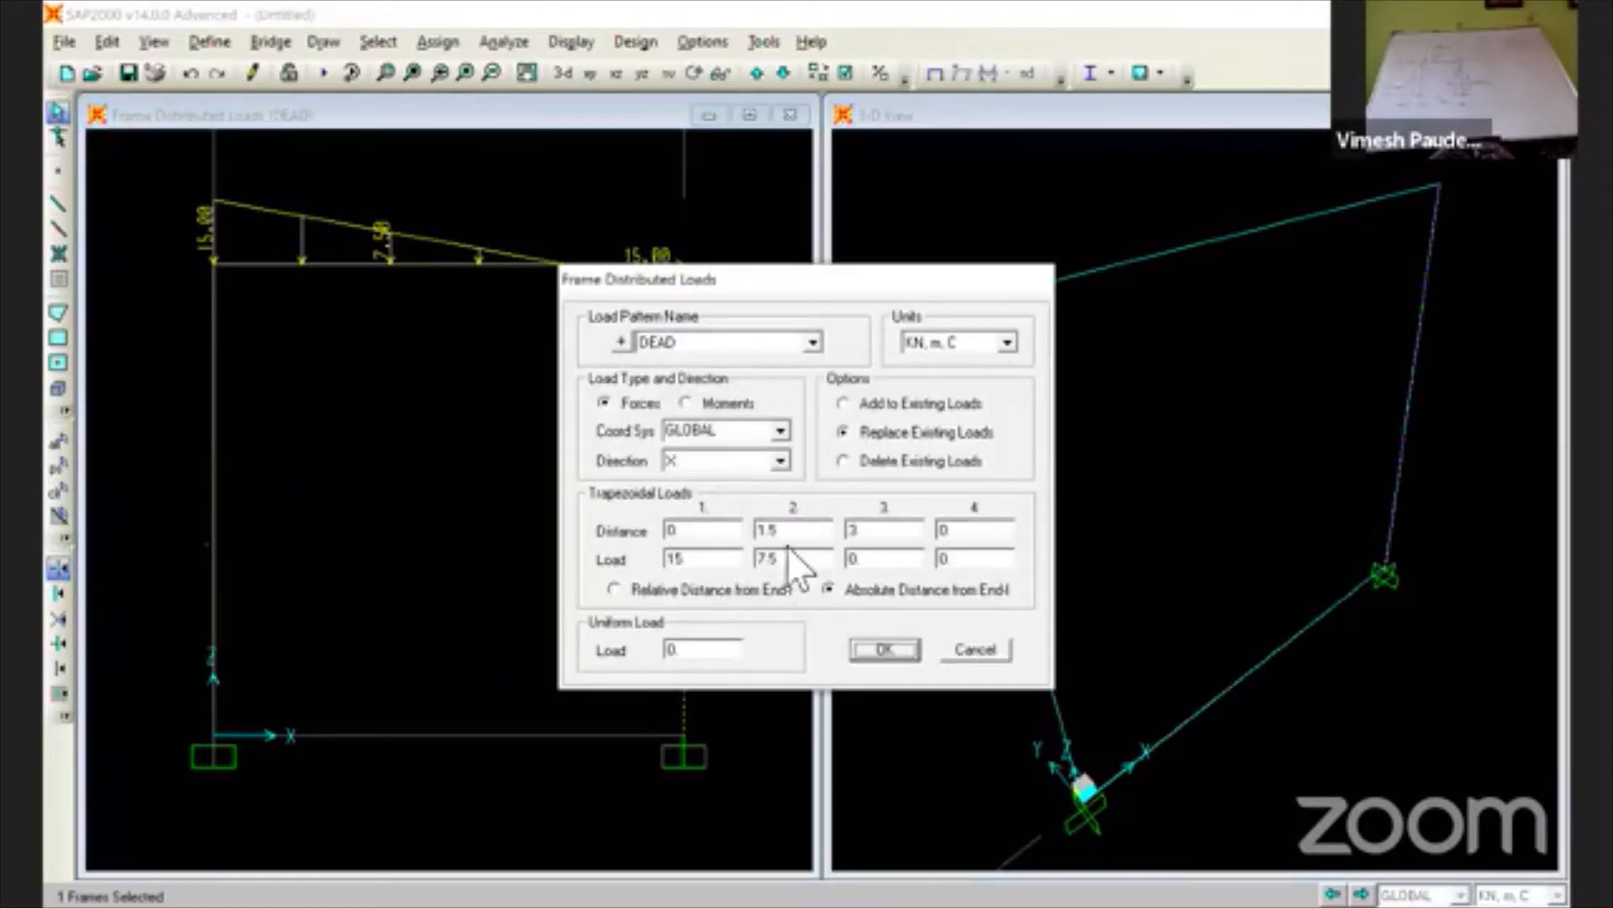
double_click(709, 563)
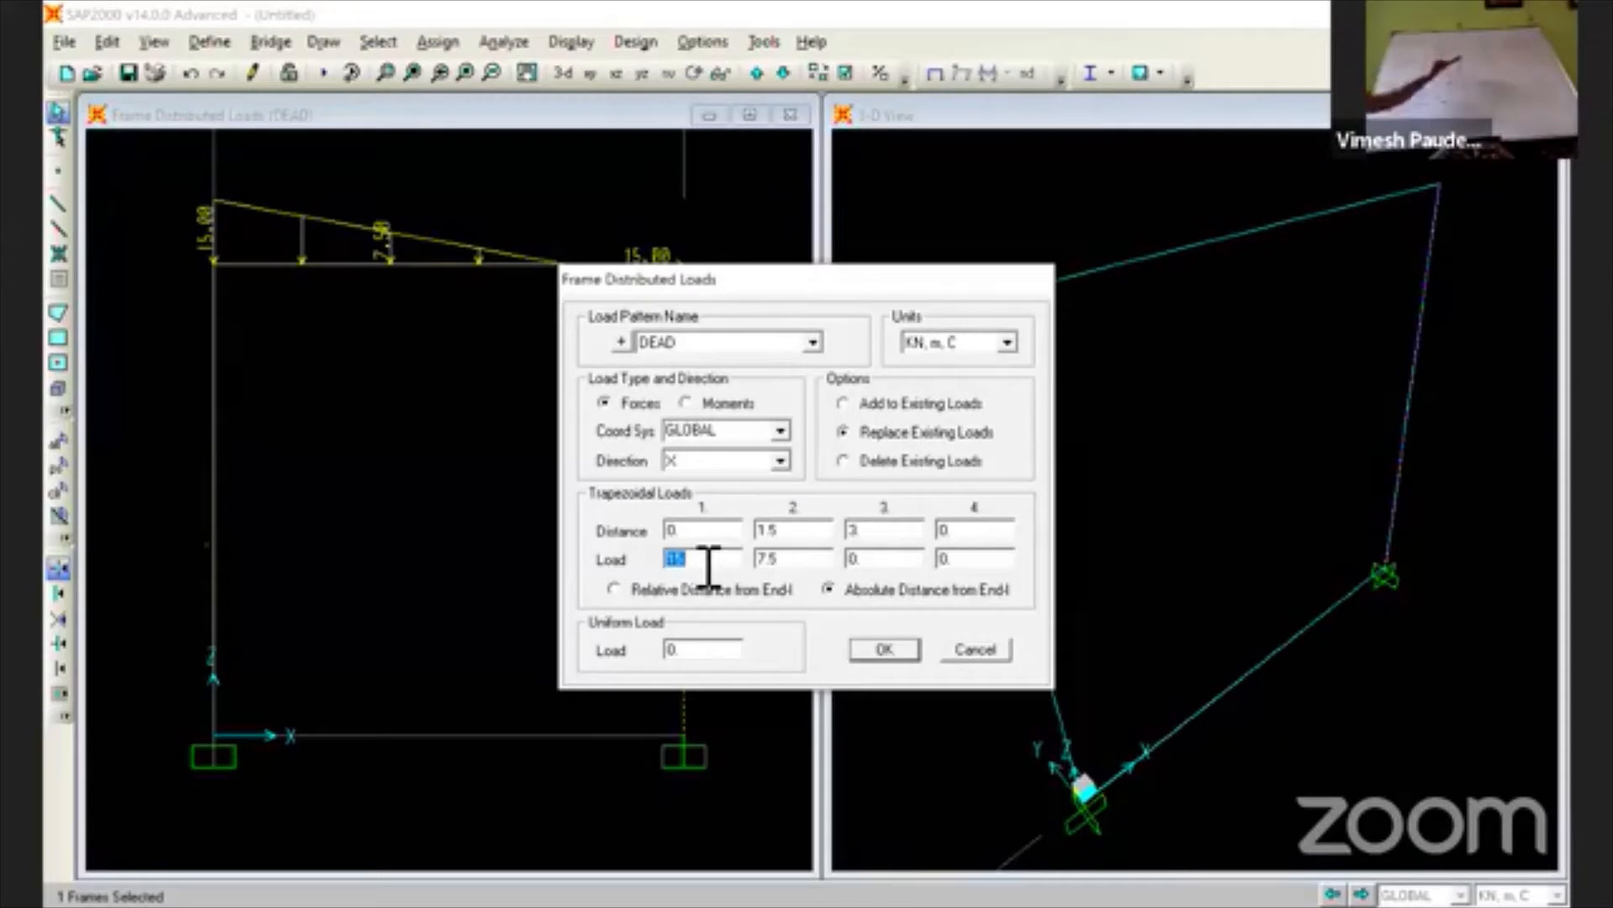
left_click(711, 534)
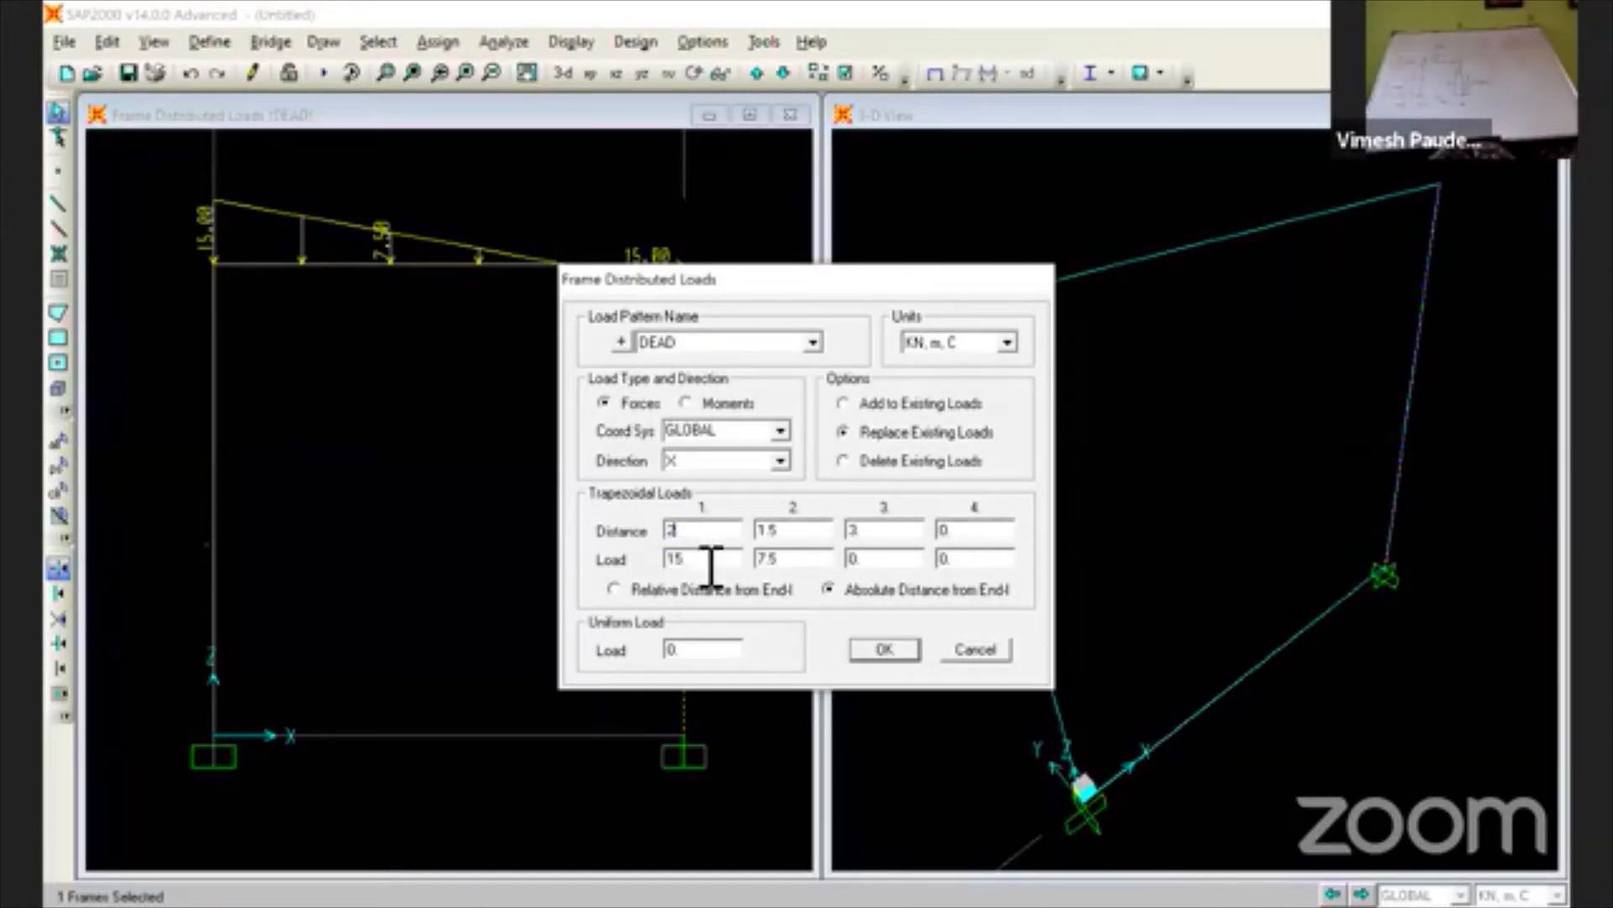
type("2")
left_click(711, 563)
type("10")
left_click(794, 535)
type("4")
left_click(795, 562)
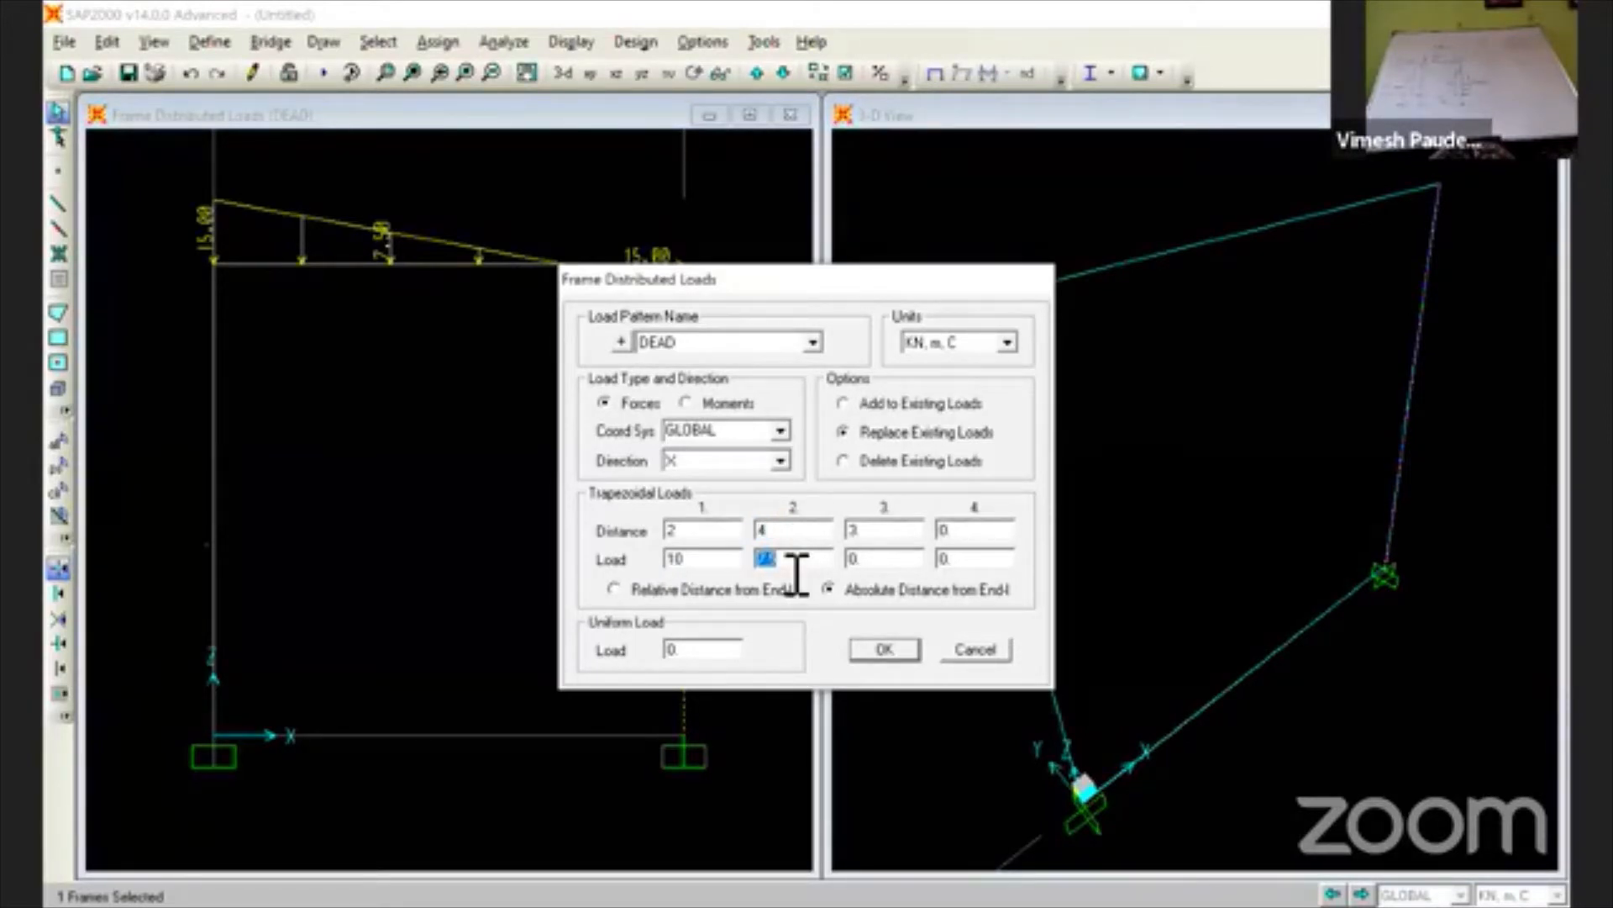
type("10")
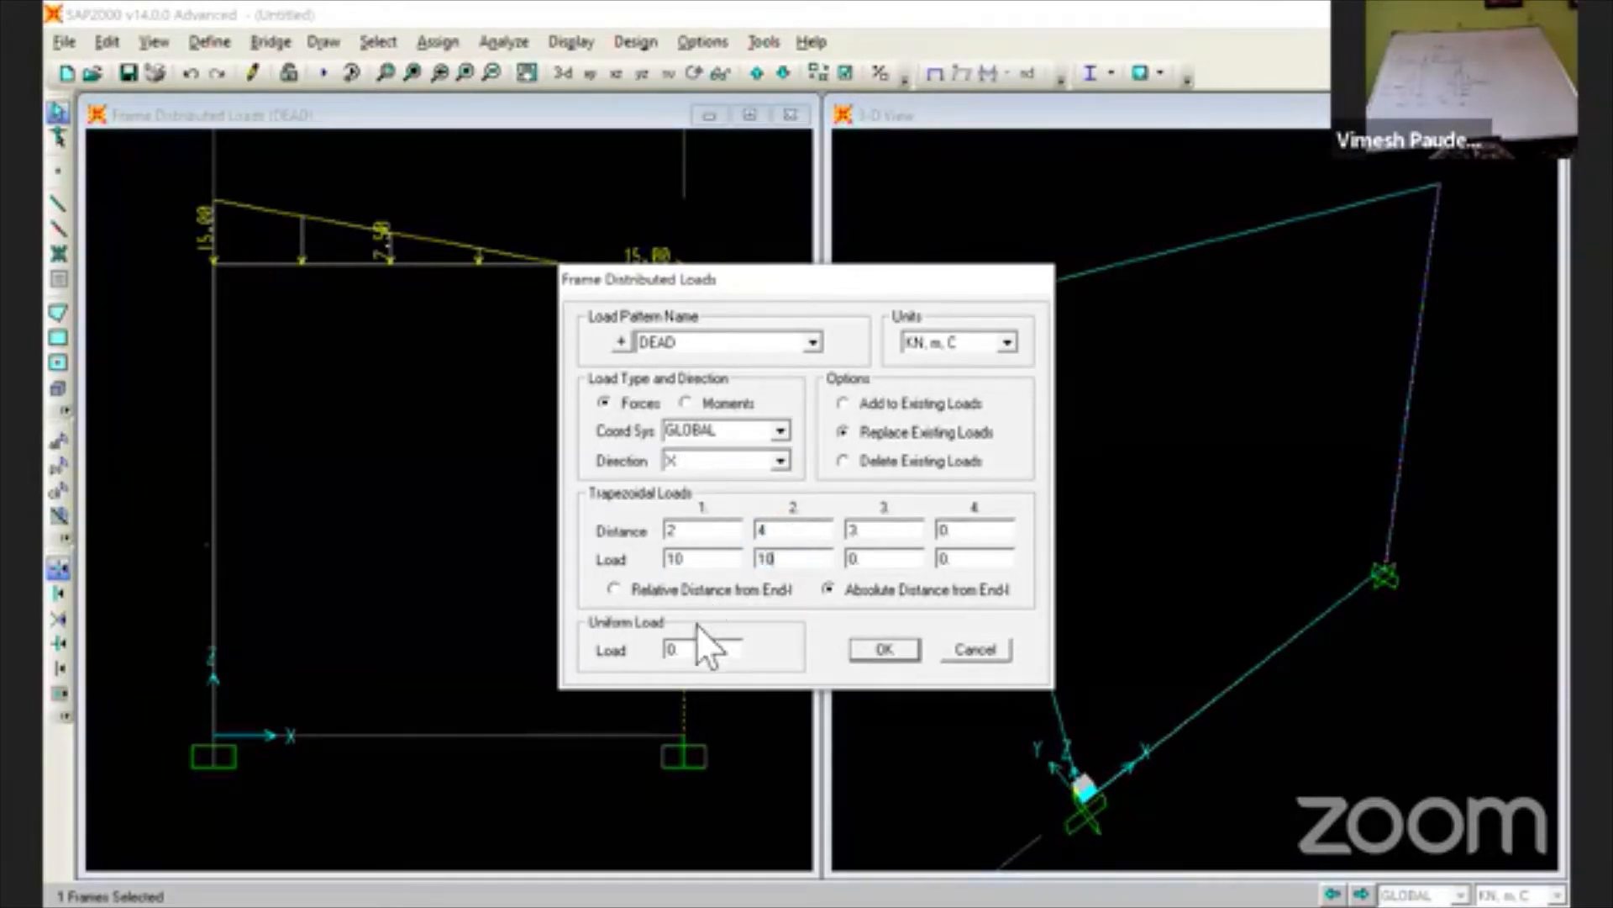
- Set both column load values to -10 and apply the load in place of the existing one
double_click(681, 563)
type("-")
double_click(772, 562)
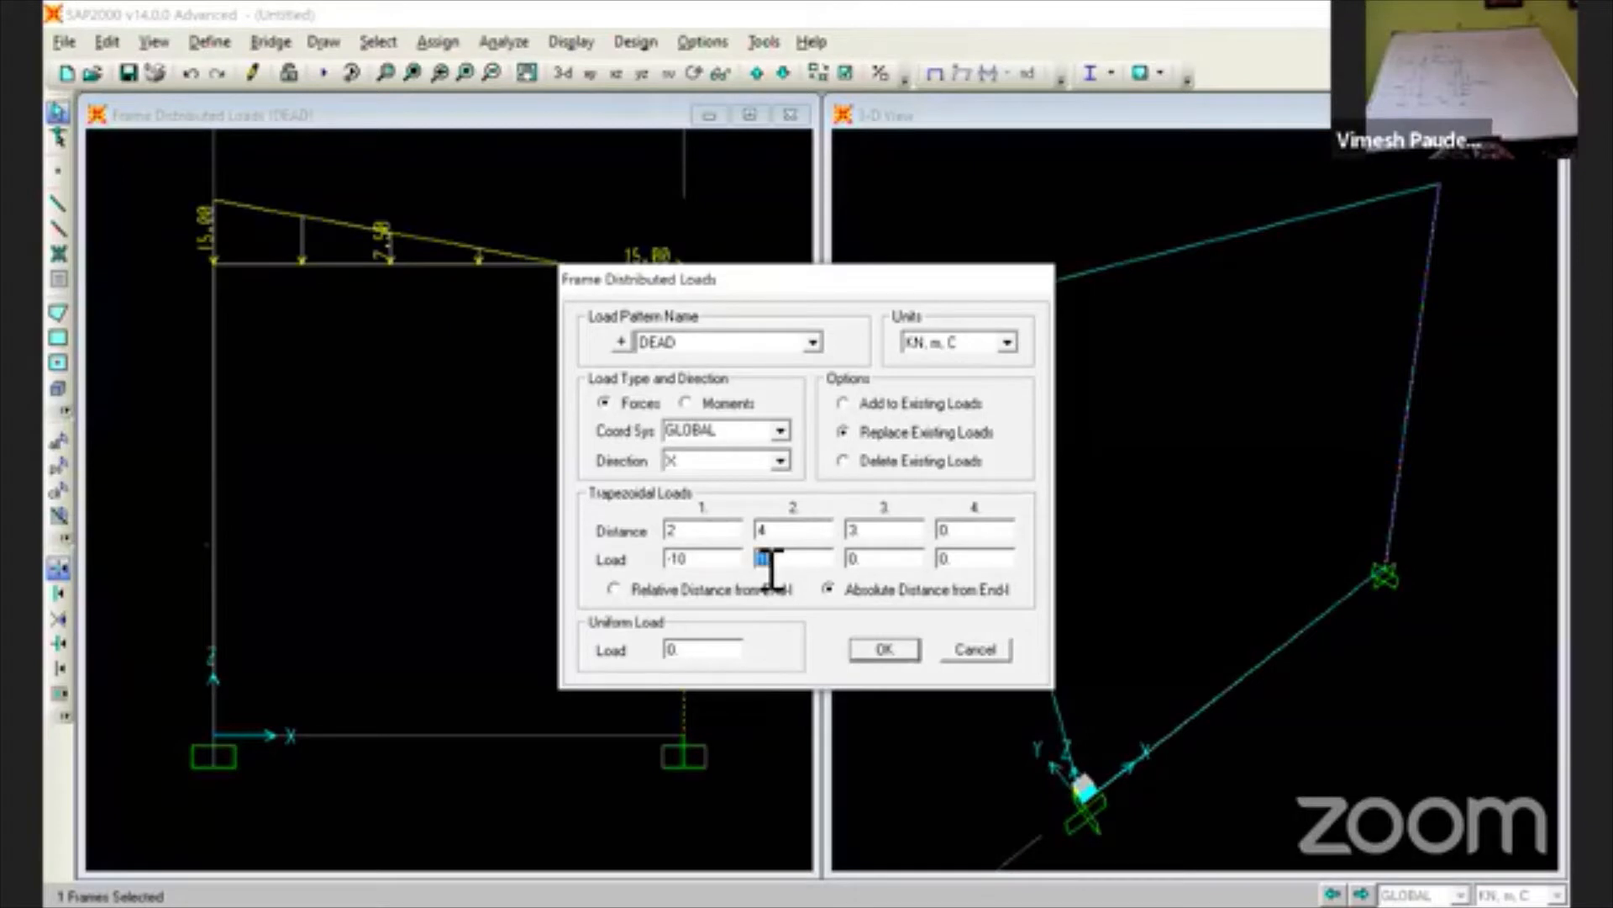
type("-10")
left_click(885, 650)
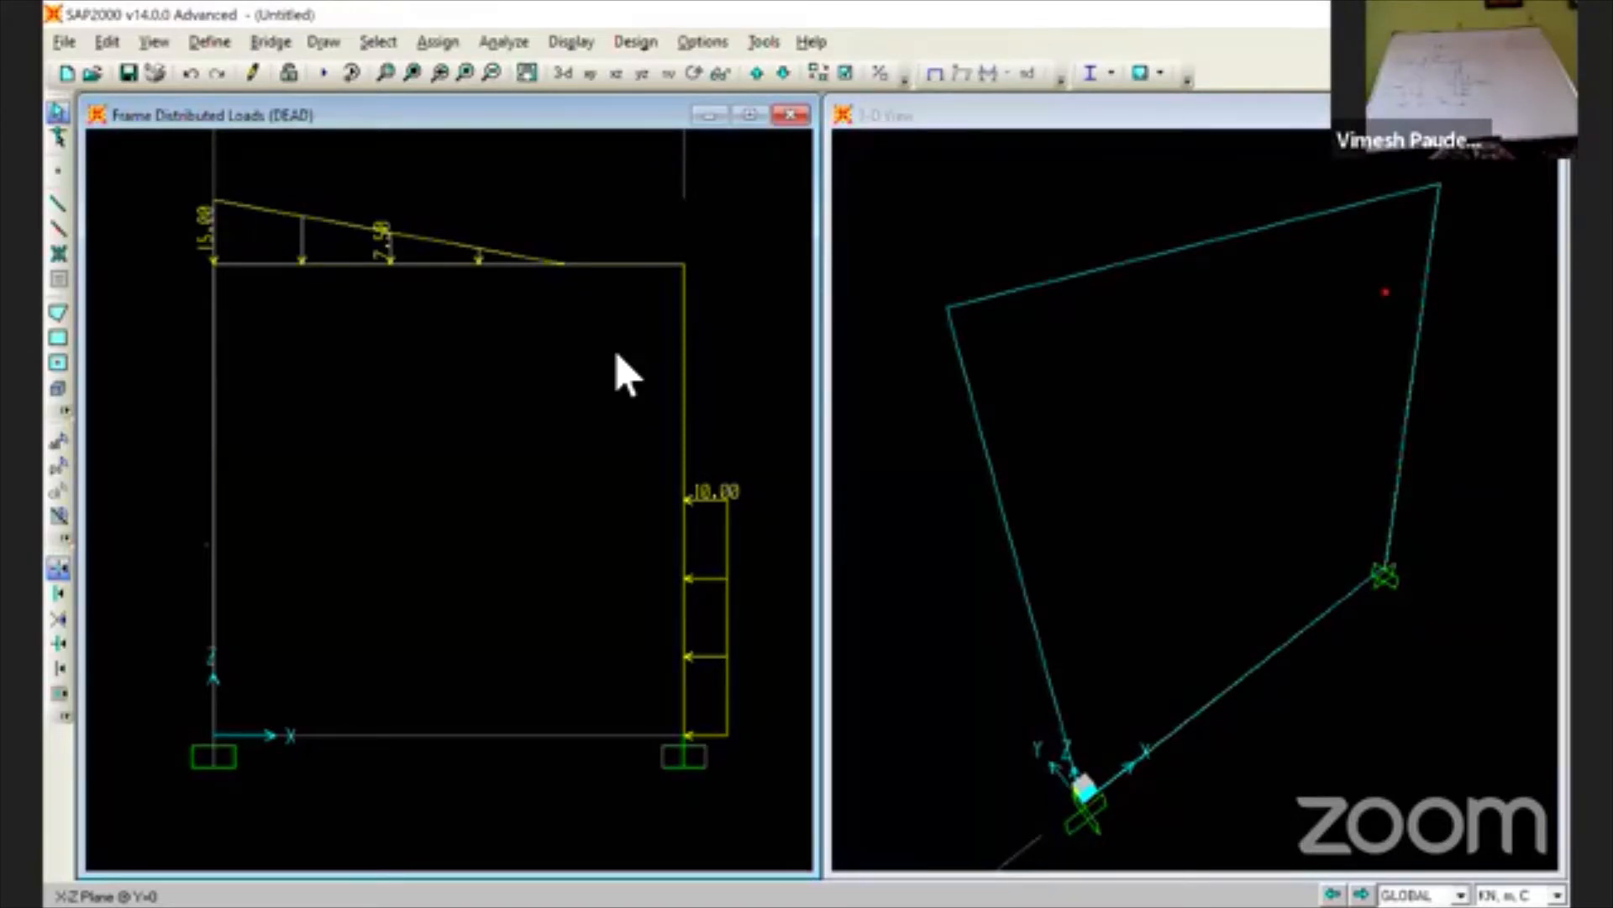
- Start a DEAD distributed load assignment on the top beam with its direction set to Gravity
left_click(340, 267)
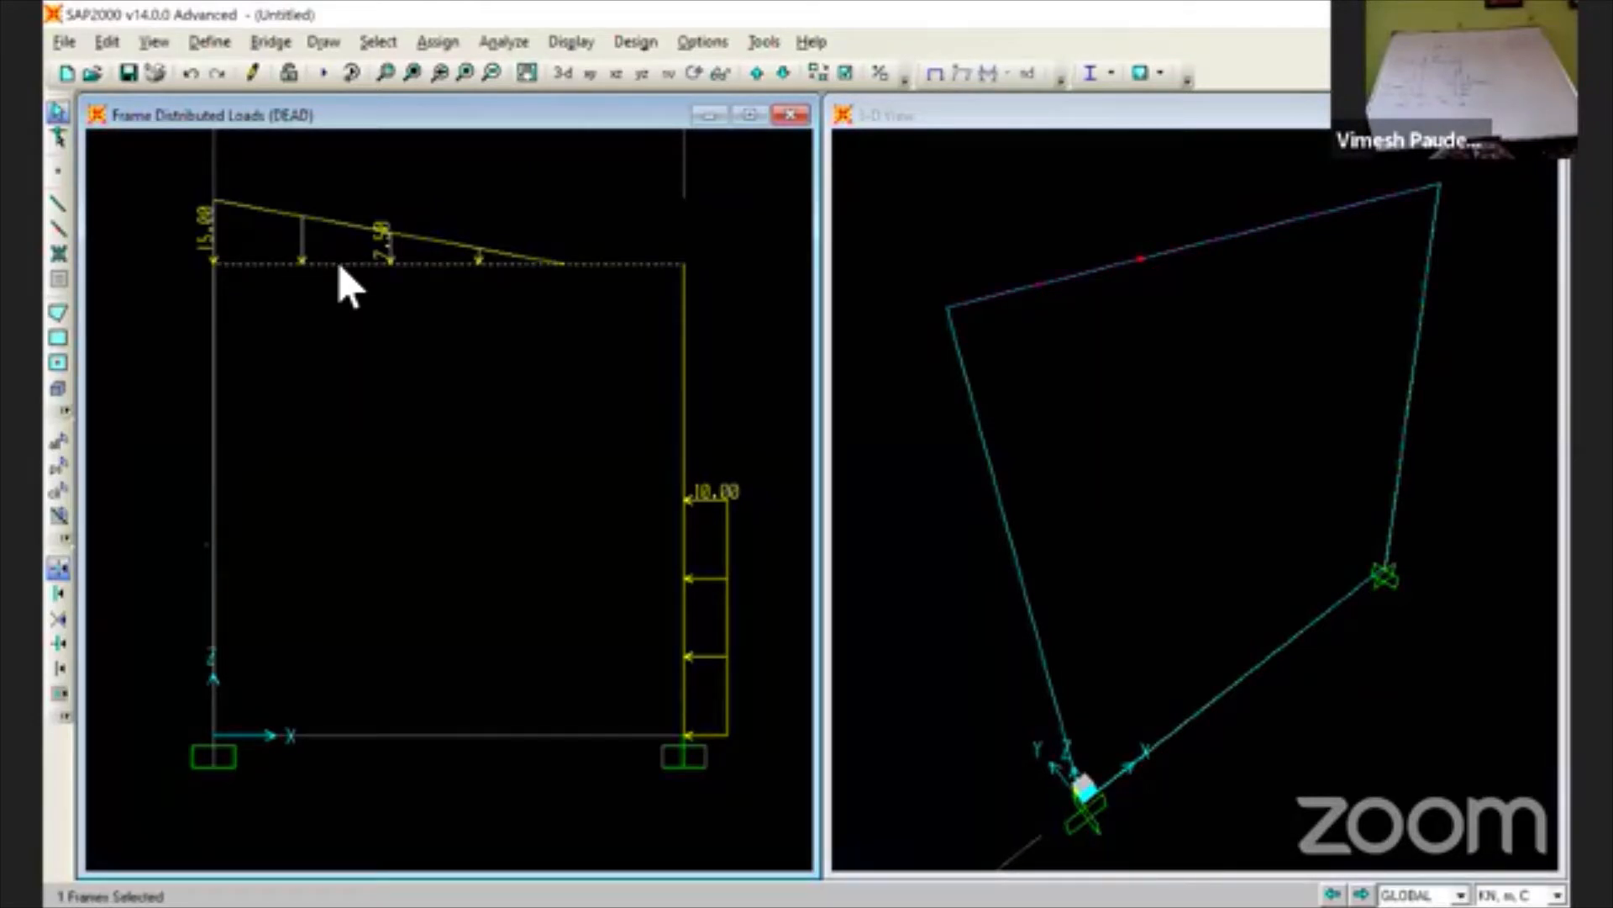
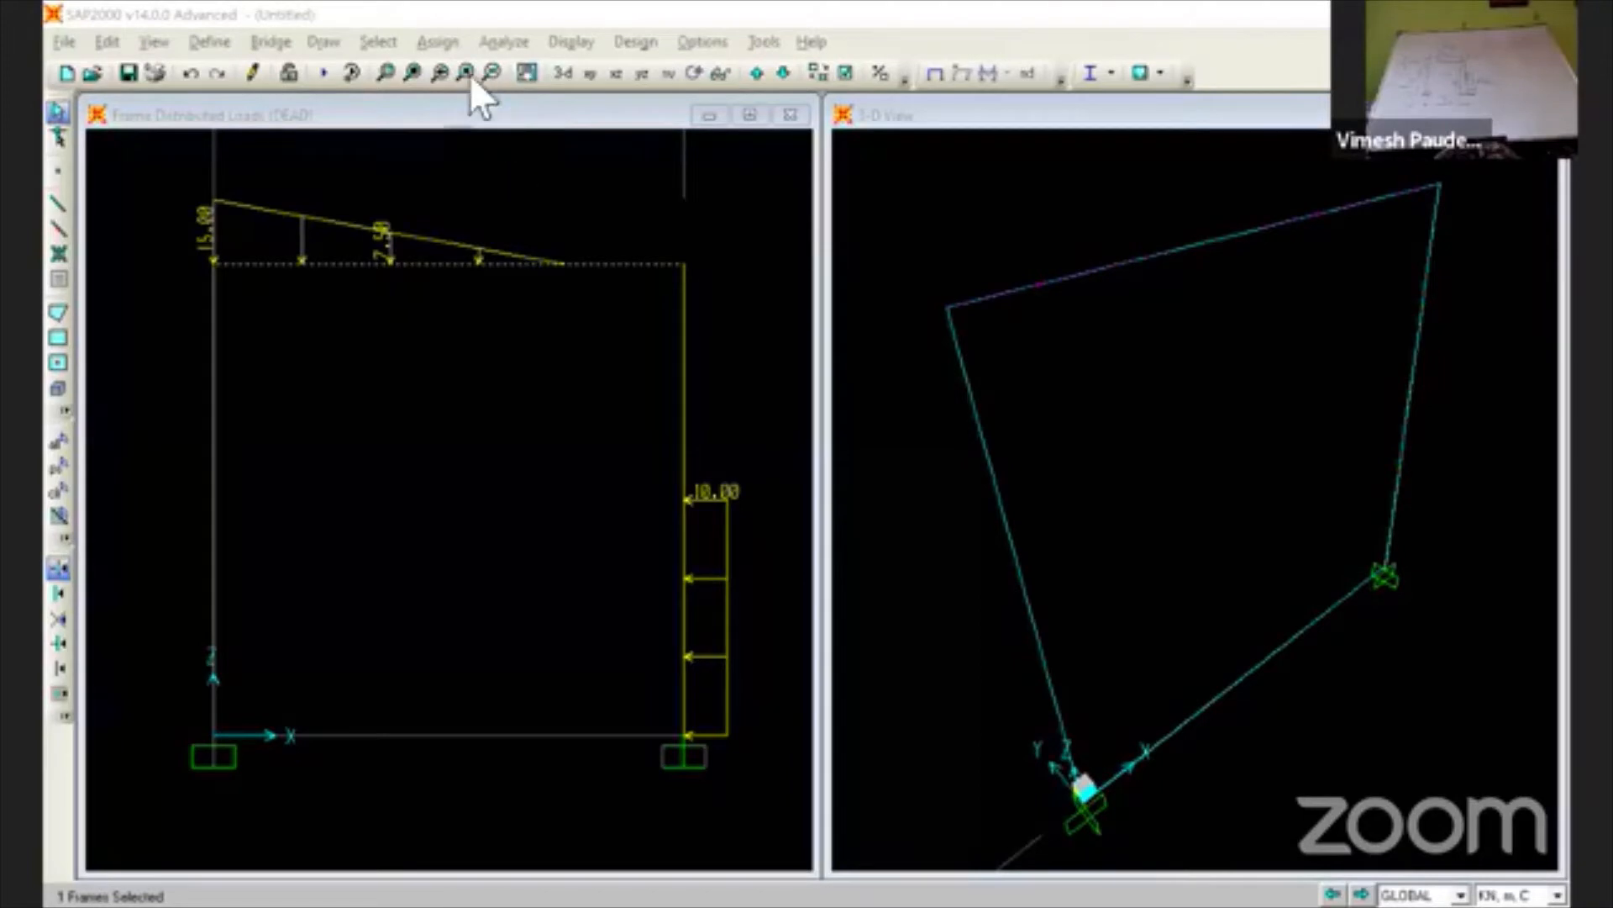
left_click(352, 107)
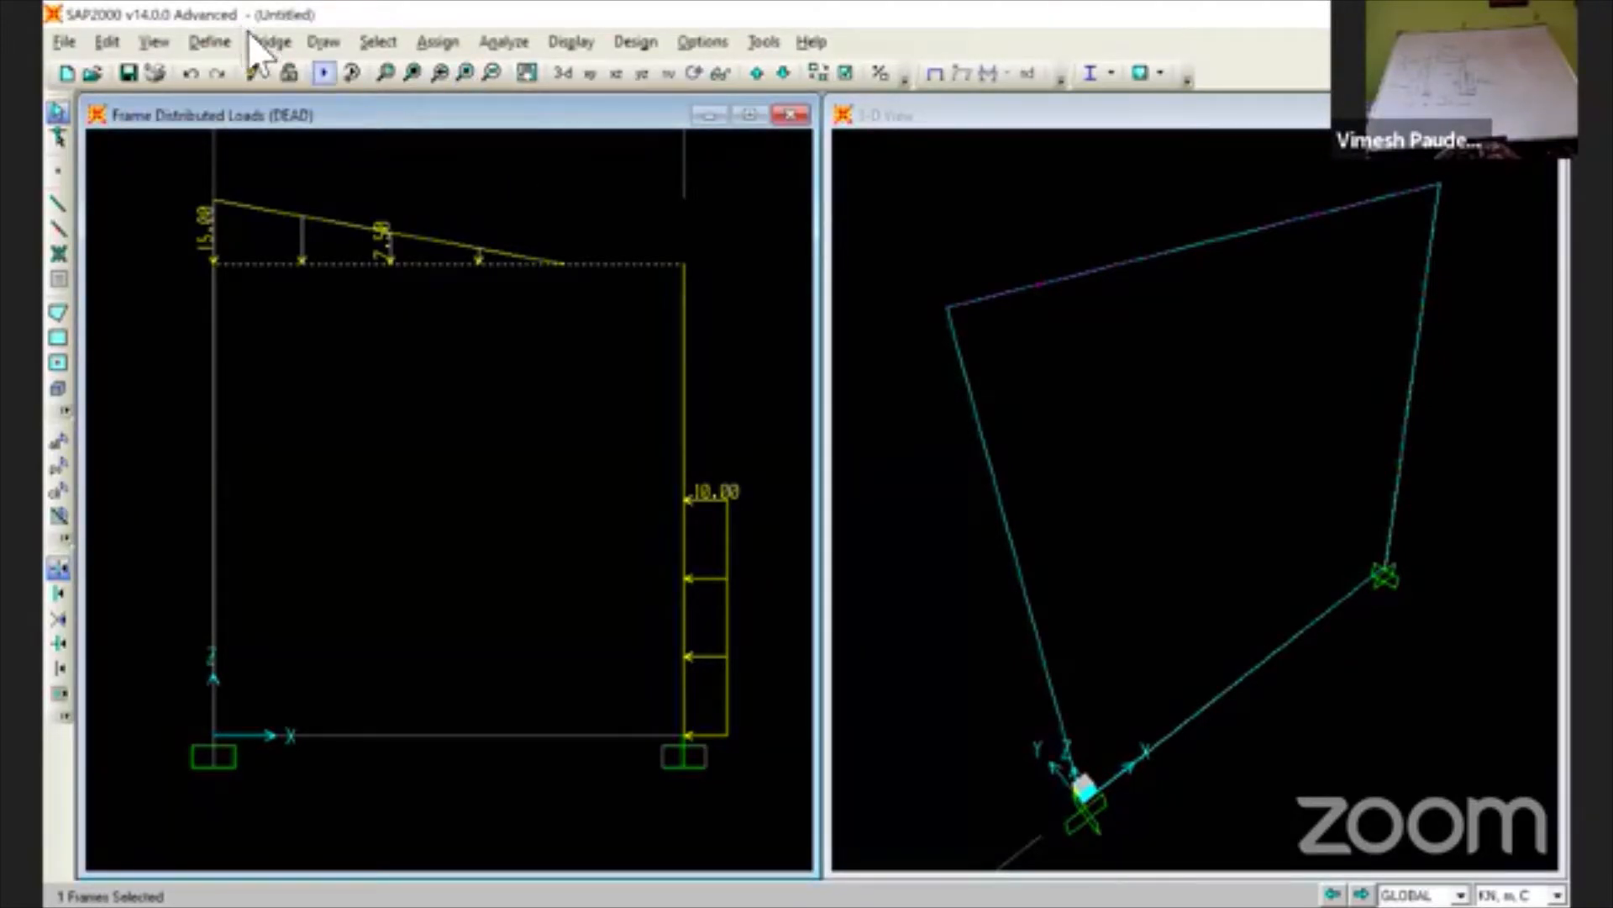
left_click(433, 42)
mouse_move(559, 312)
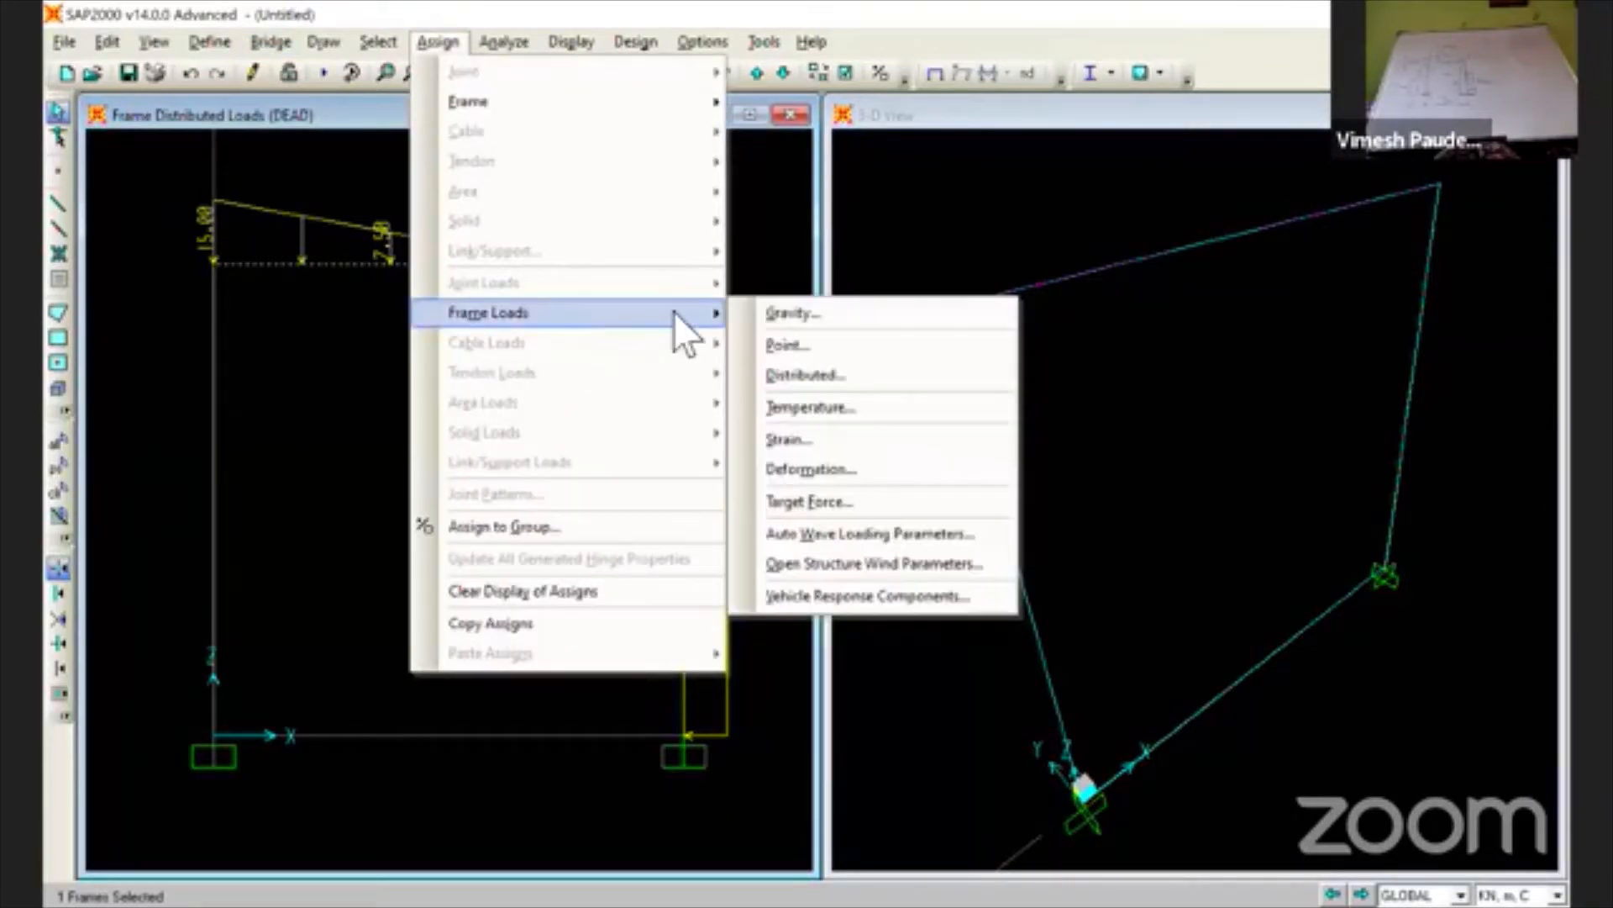
left_click(794, 375)
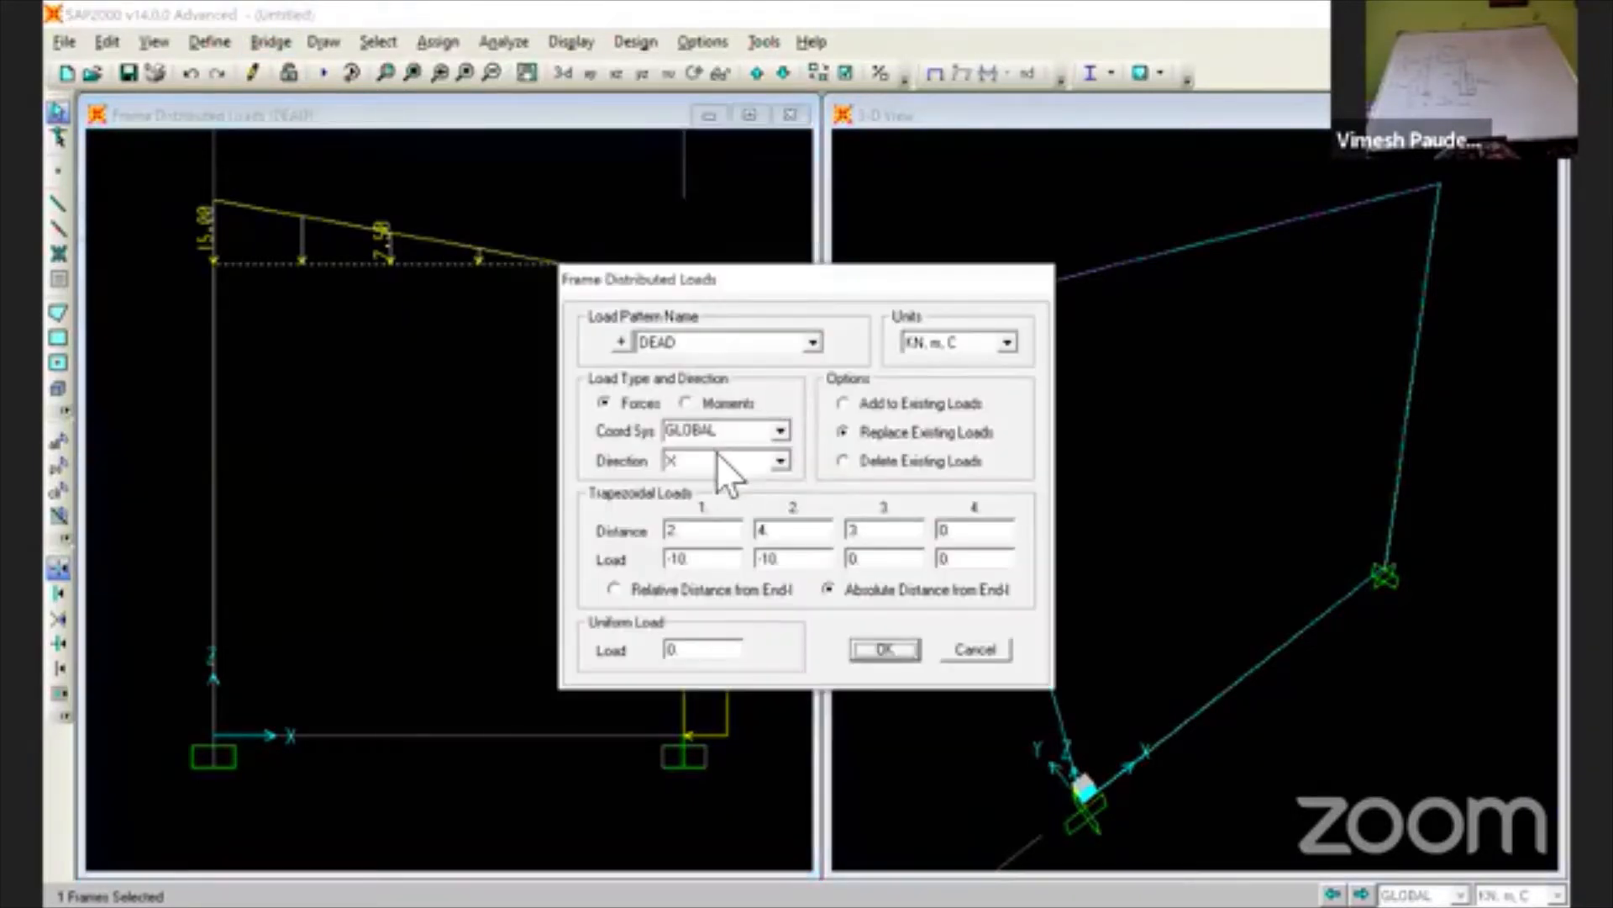
left_click(711, 457)
left_click(710, 569)
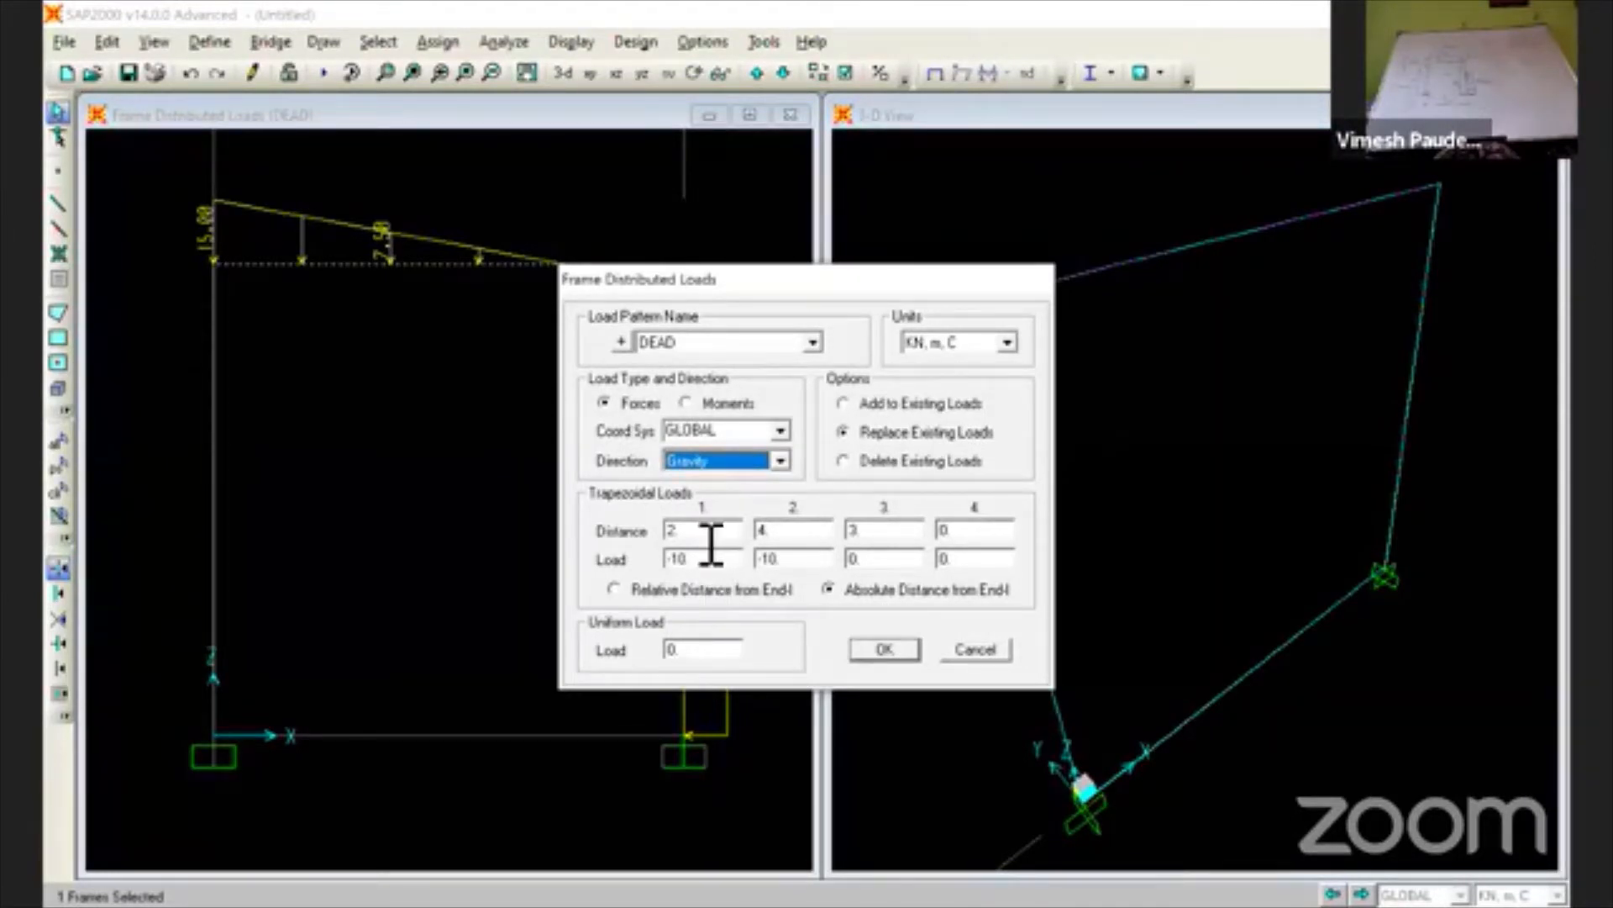
- Set the beam load's first point to 15 at distance 0 and its second load value to 0
key("Tab")
type("0")
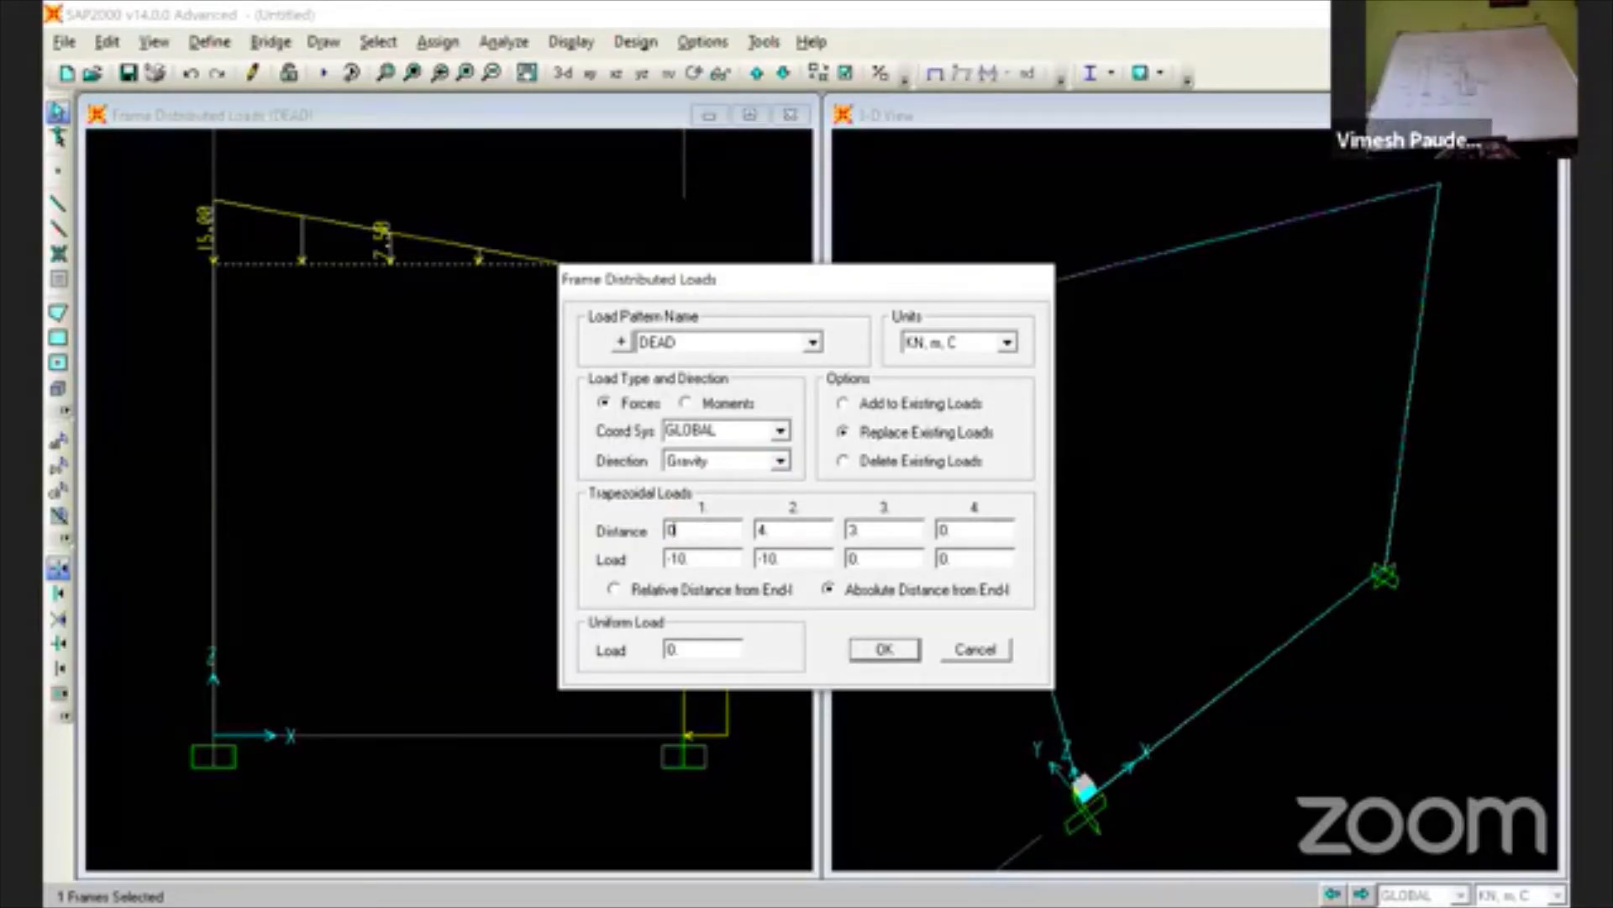
type("15")
key("Tab")
double_click(806, 565)
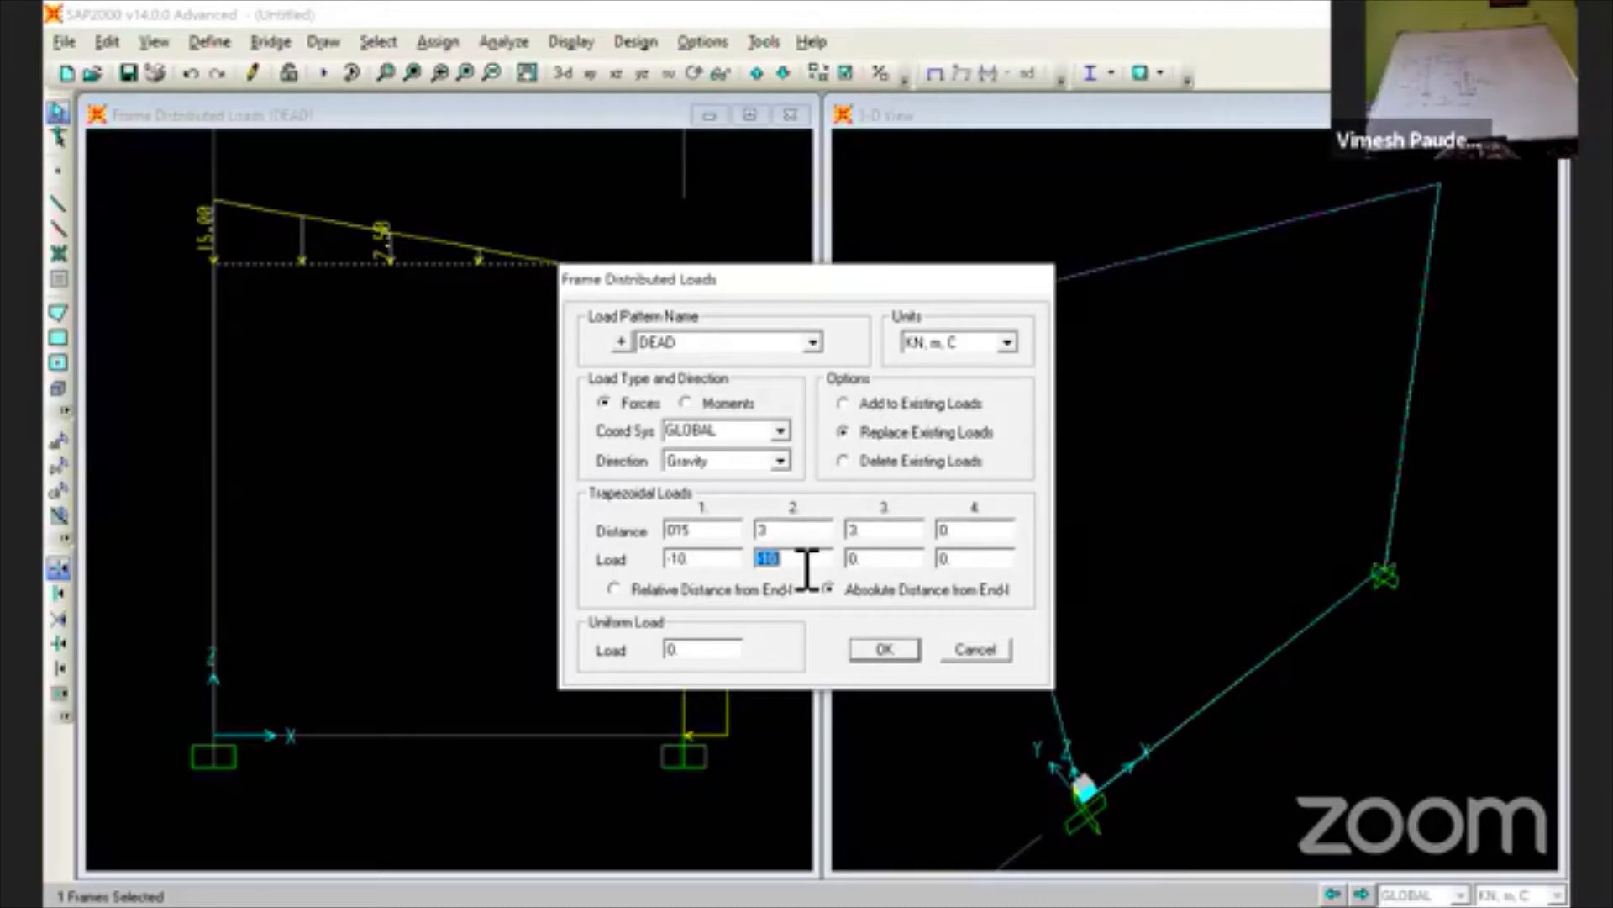
type("0")
double_click(706, 534)
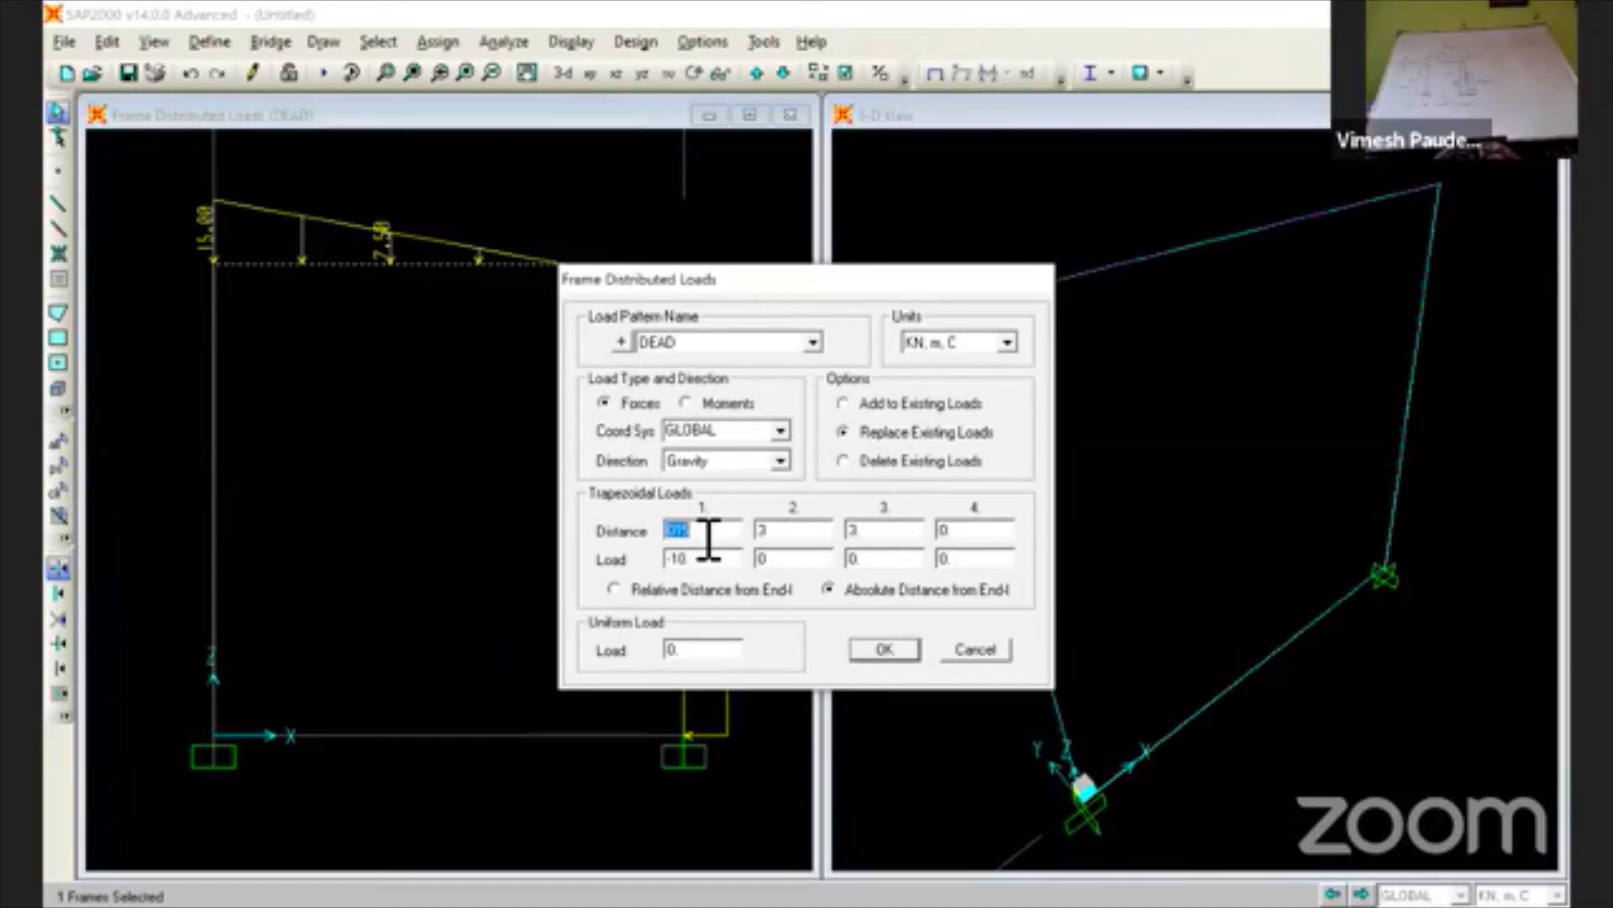
type("0")
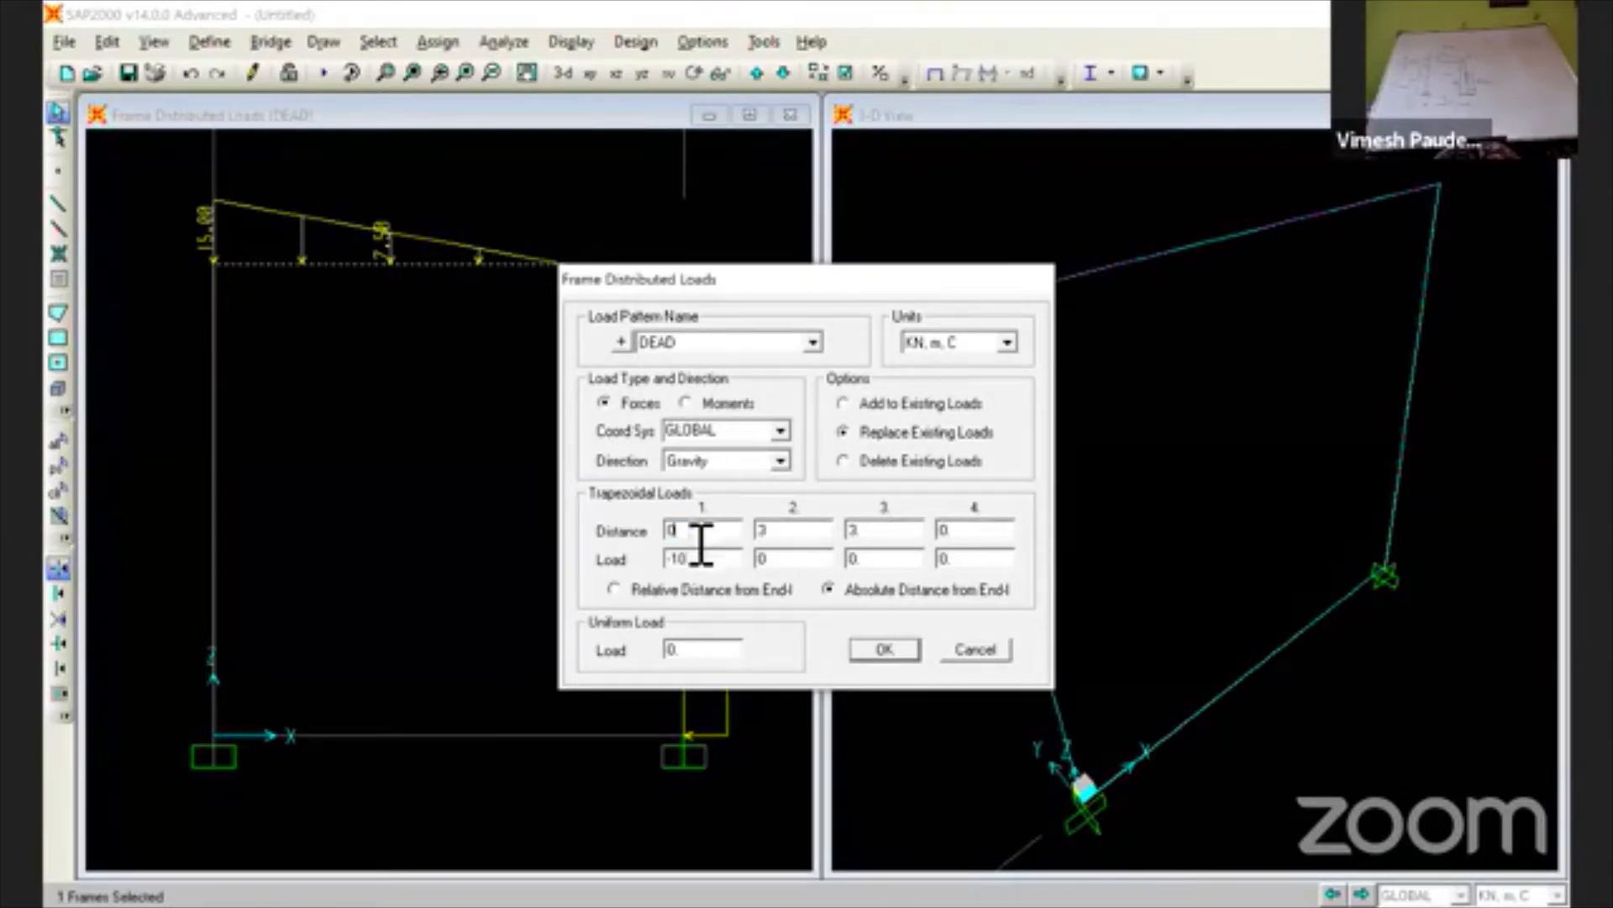
double_click(715, 561)
type("15")
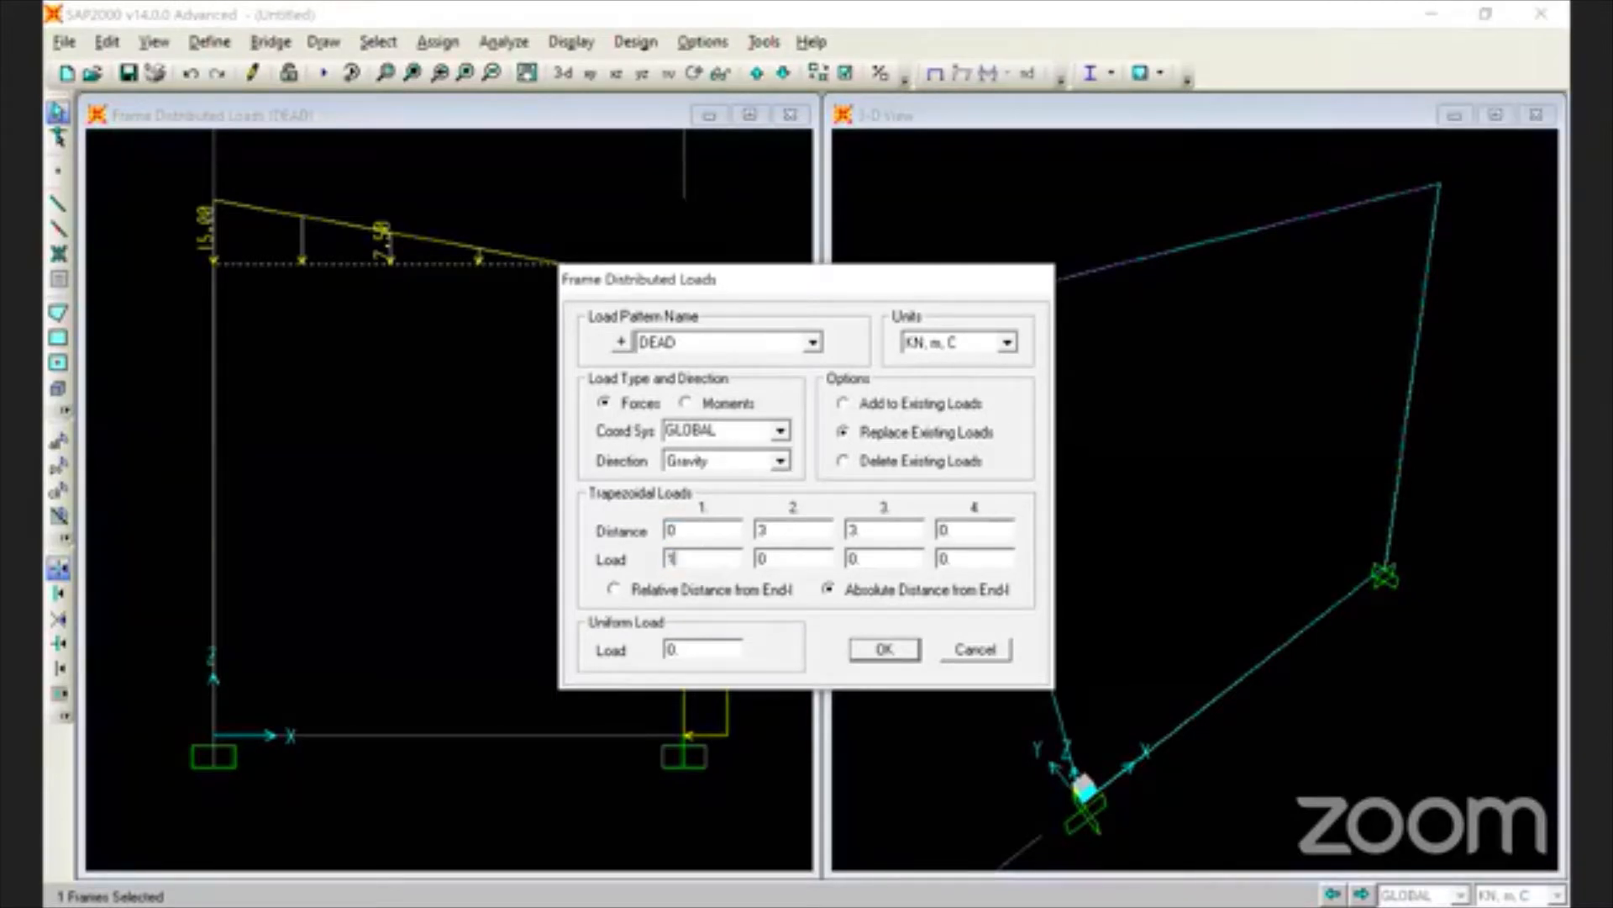
- Set the beam load's second distance to 3 and third distance to 0, and apply it in place of the existing load
double_click(788, 531)
type("3")
key("Tab")
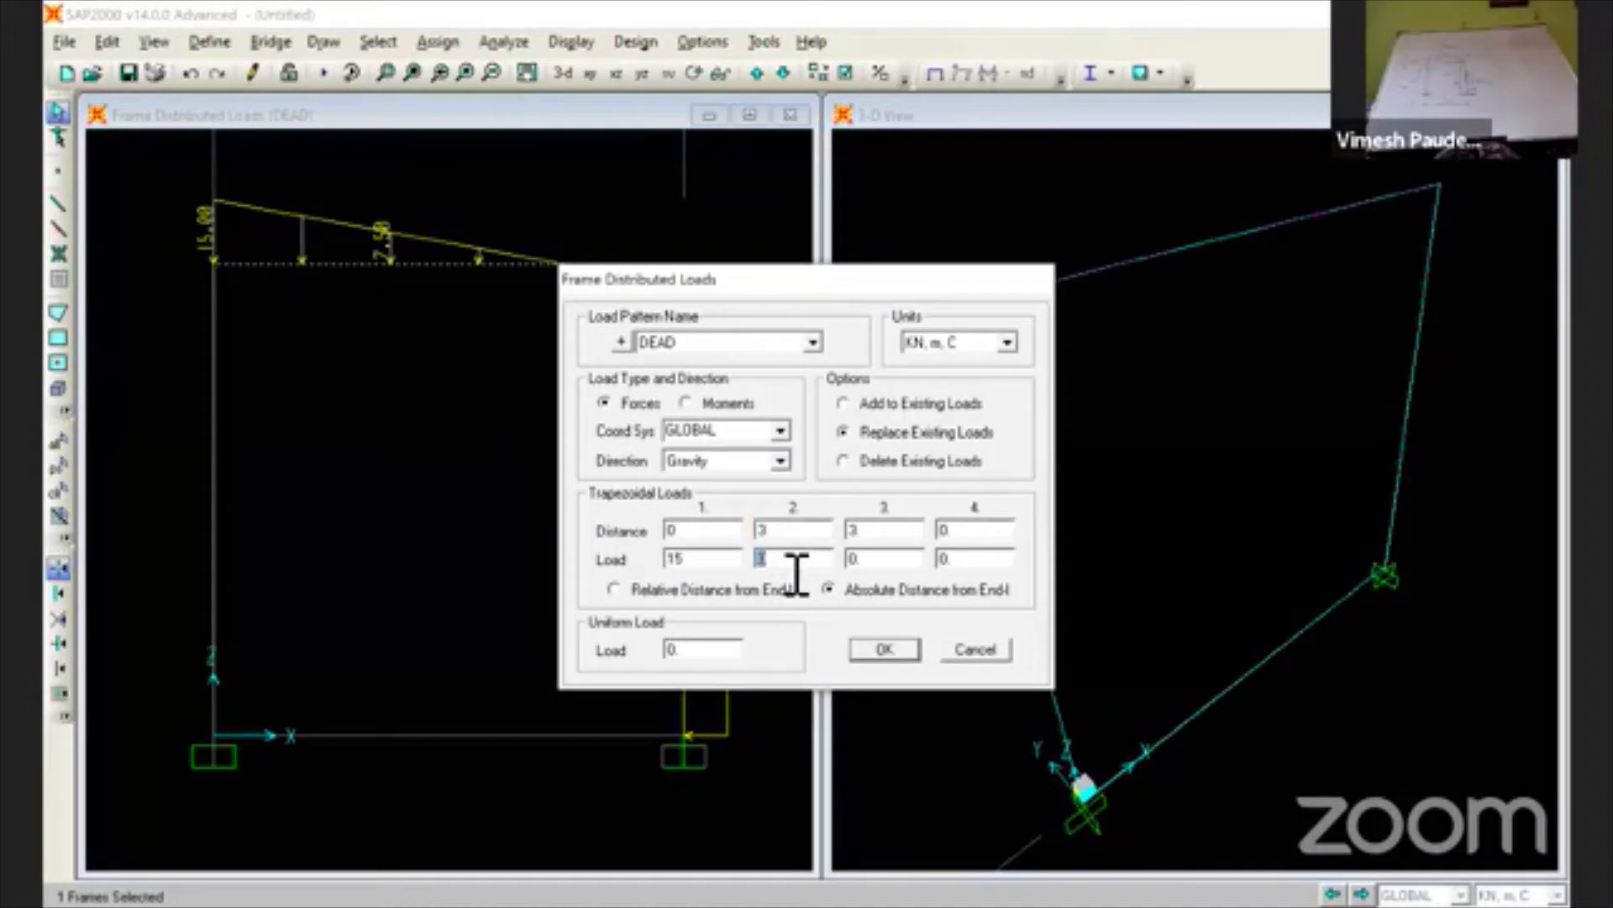
double_click(878, 538)
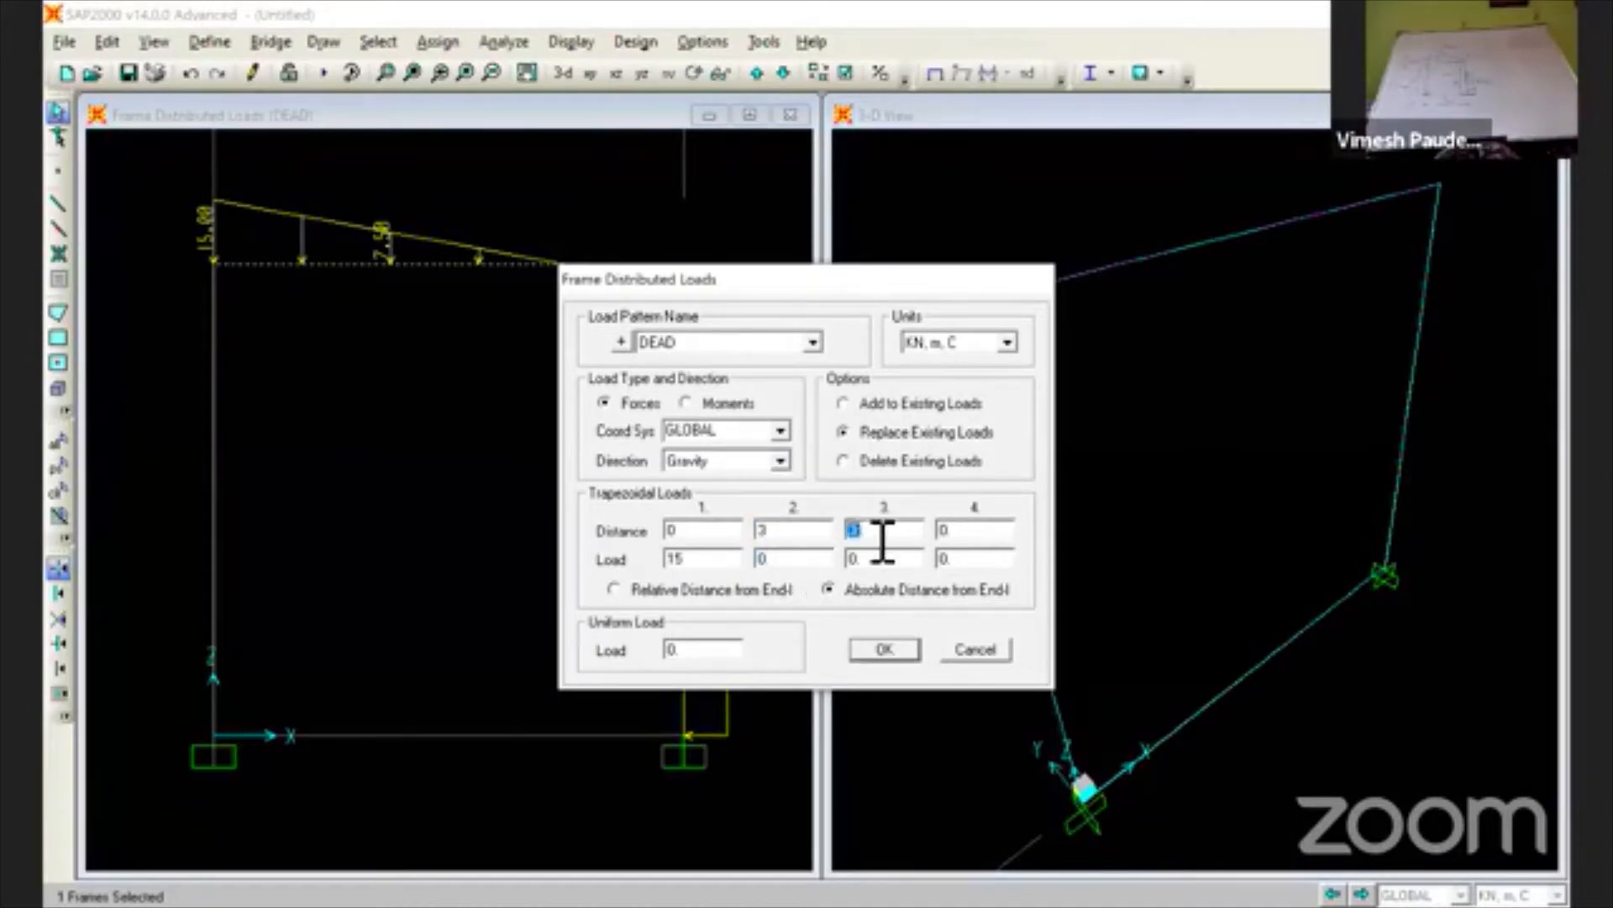
type("0")
left_click(889, 649)
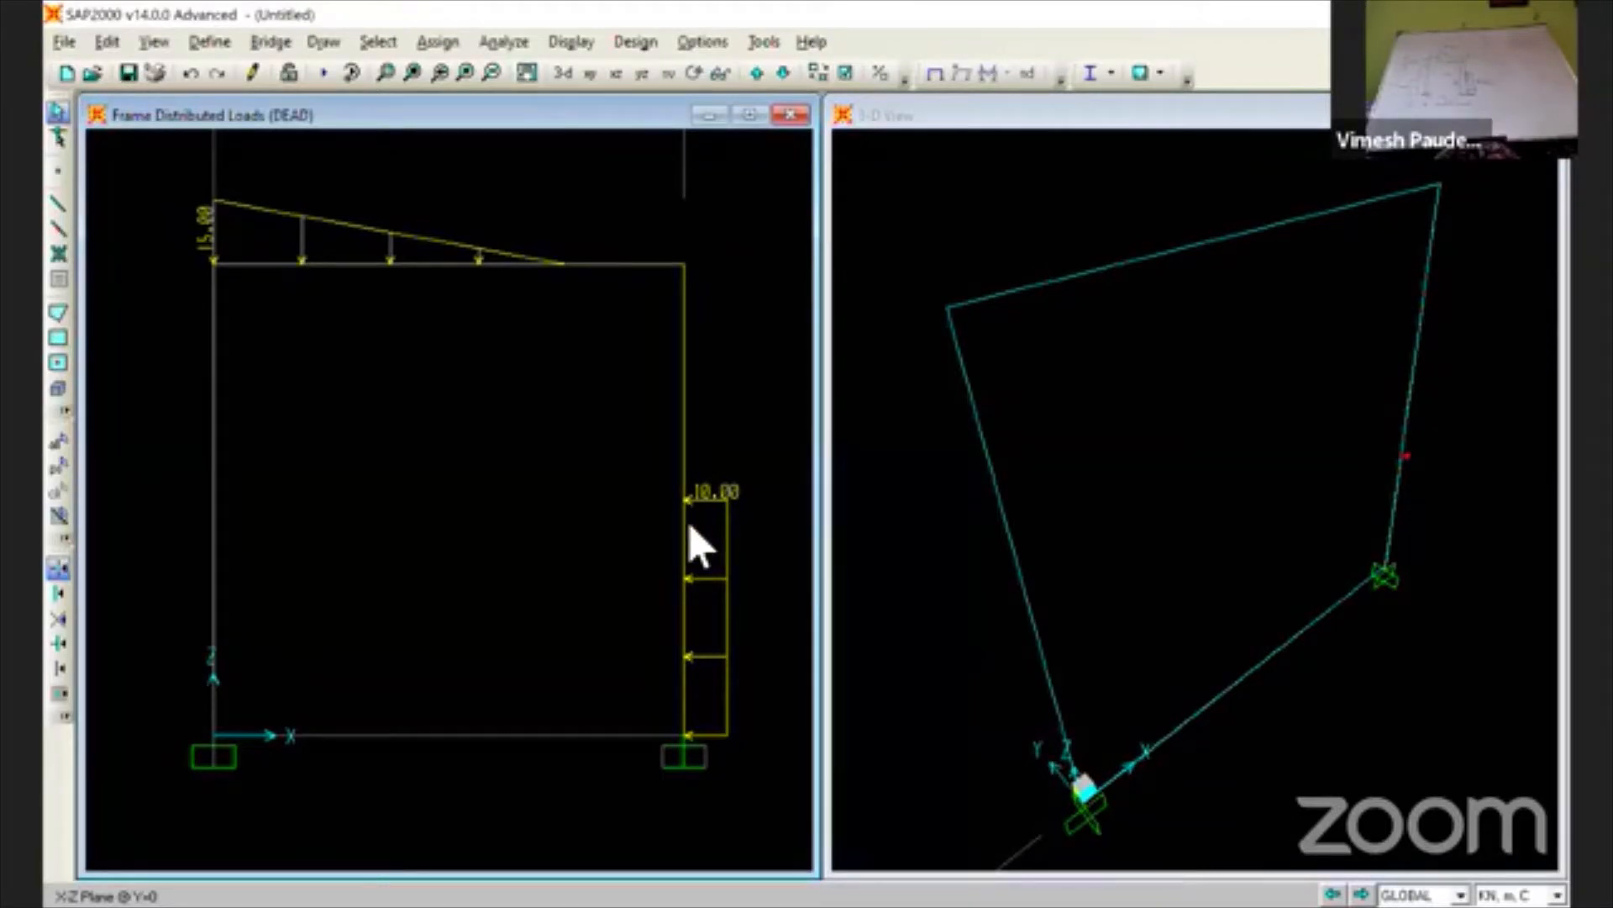
- Start a DEAD distributed force assignment on the column at X = 4 m with its direction set to X
left_click(685, 410)
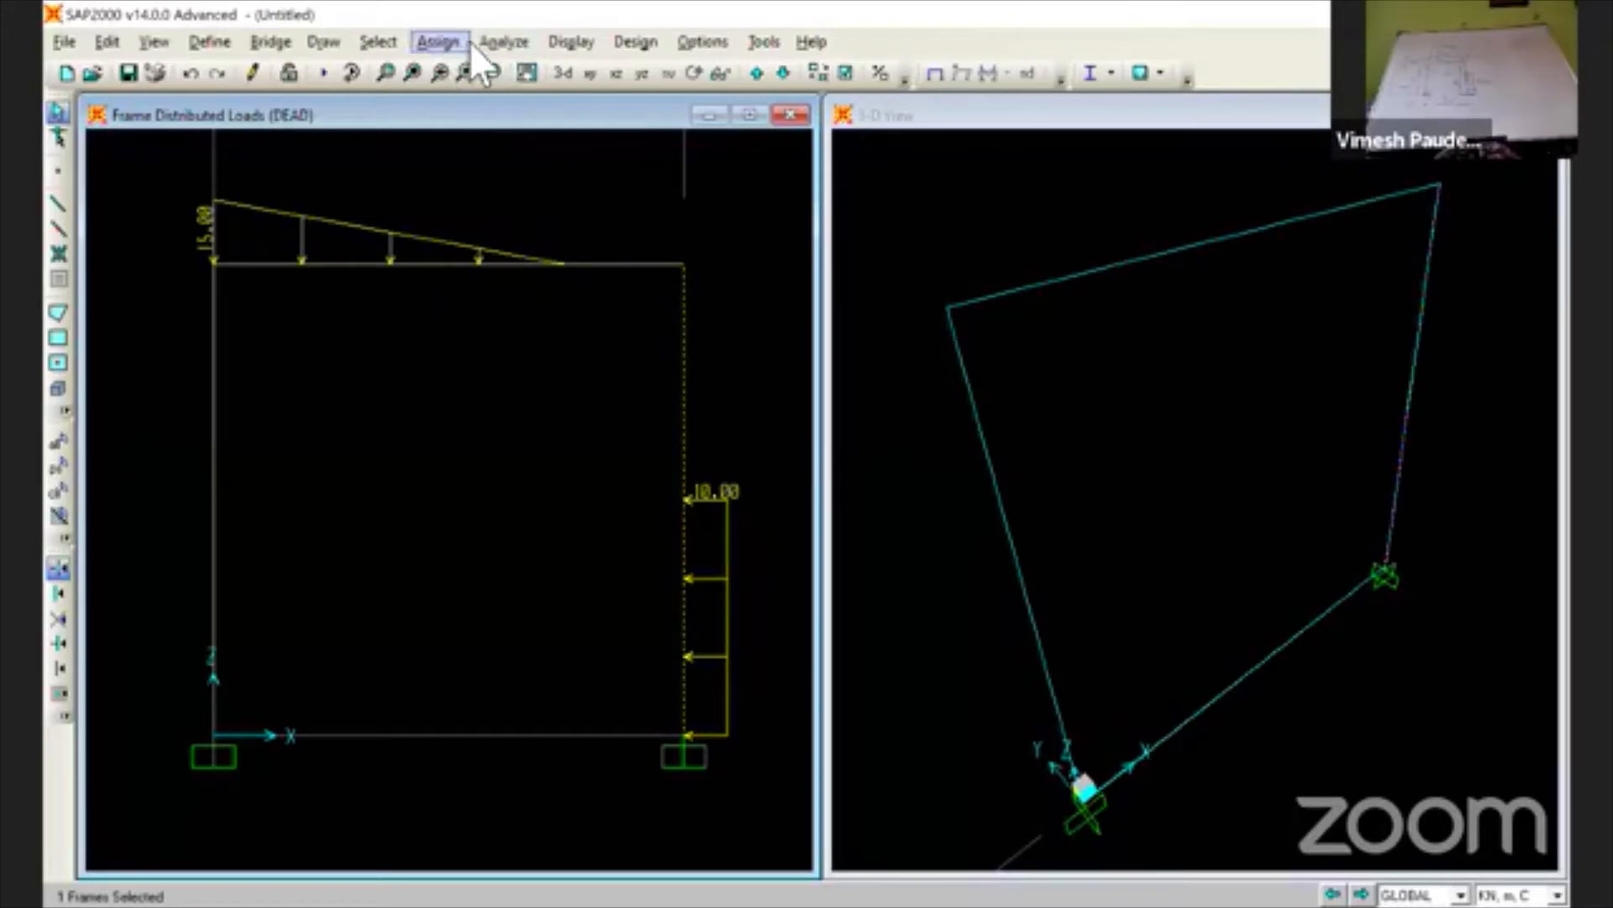
left_click(445, 43)
mouse_move(547, 312)
left_click(757, 378)
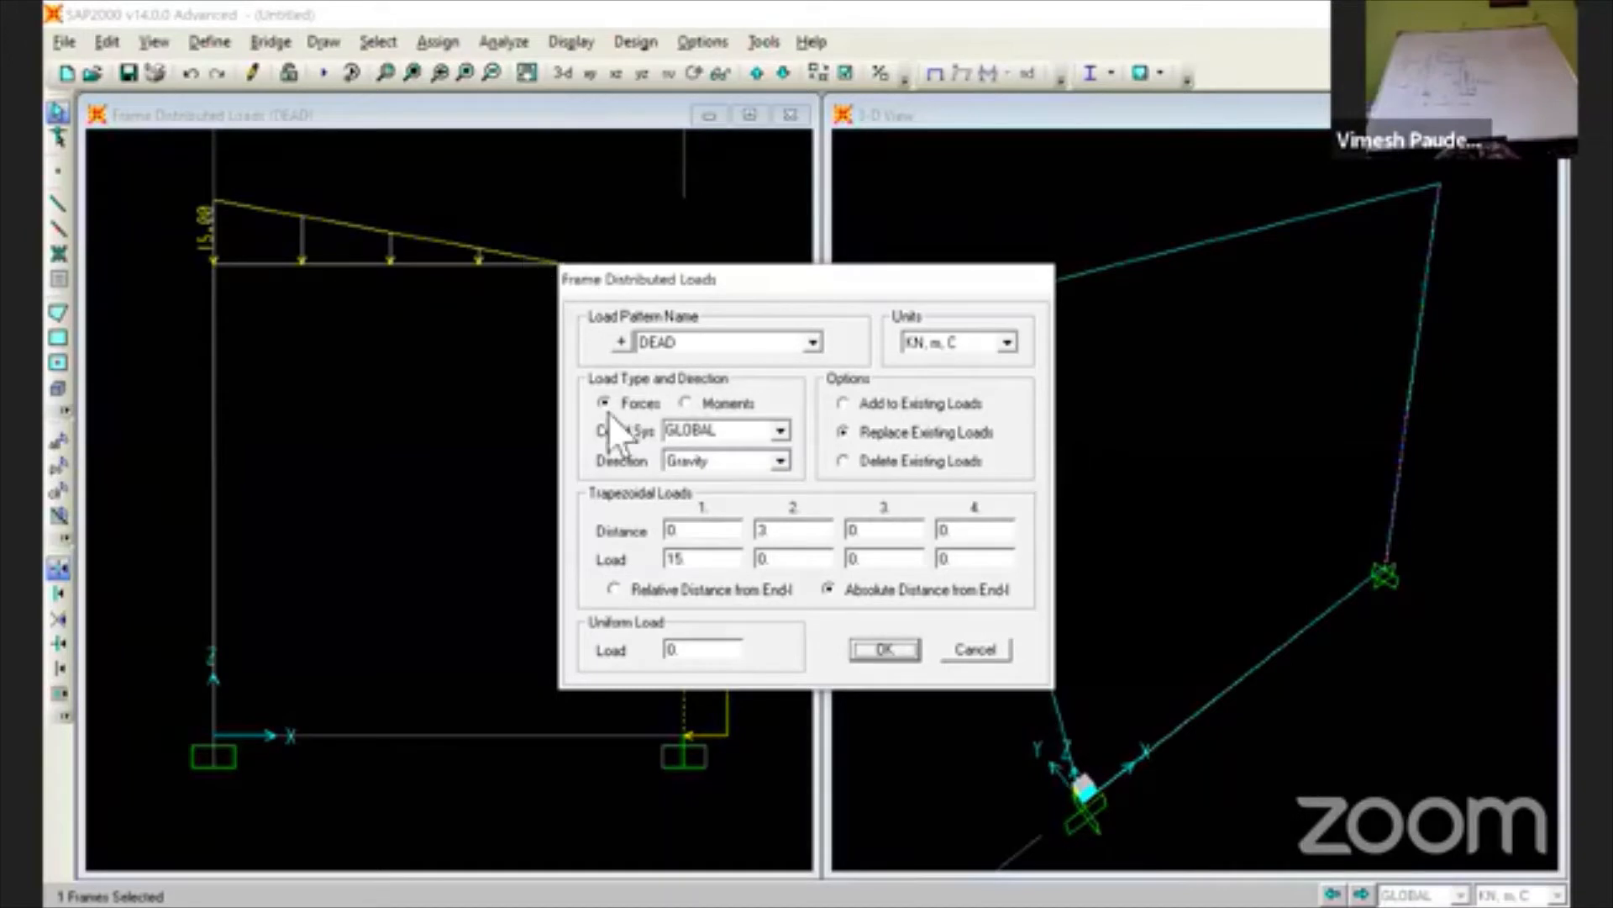
left_click(672, 461)
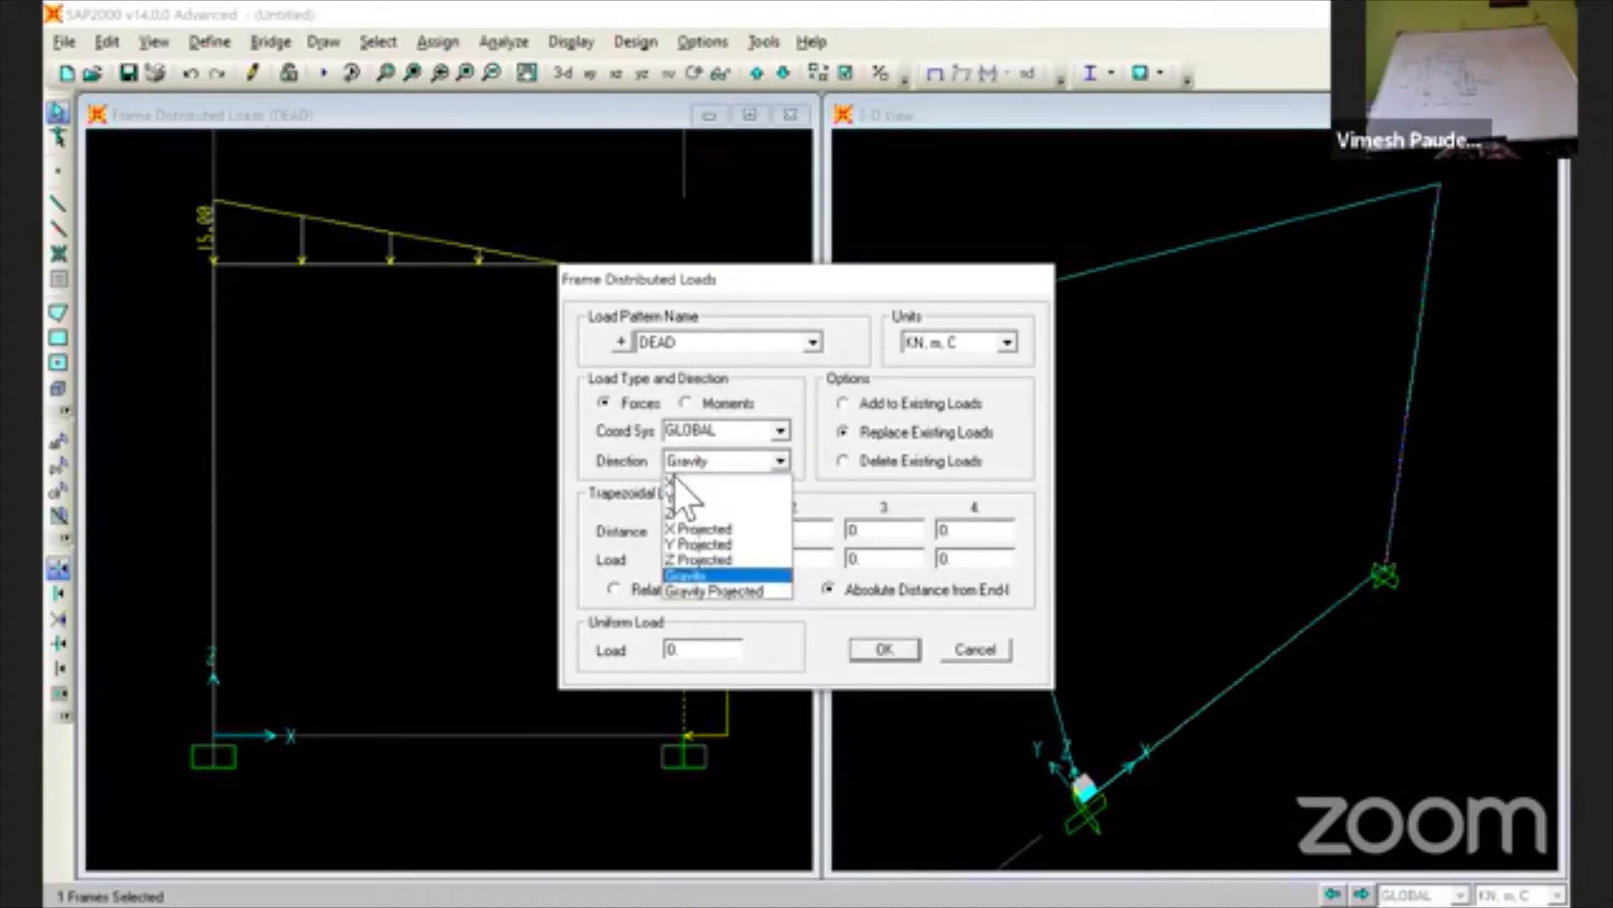
left_click(676, 480)
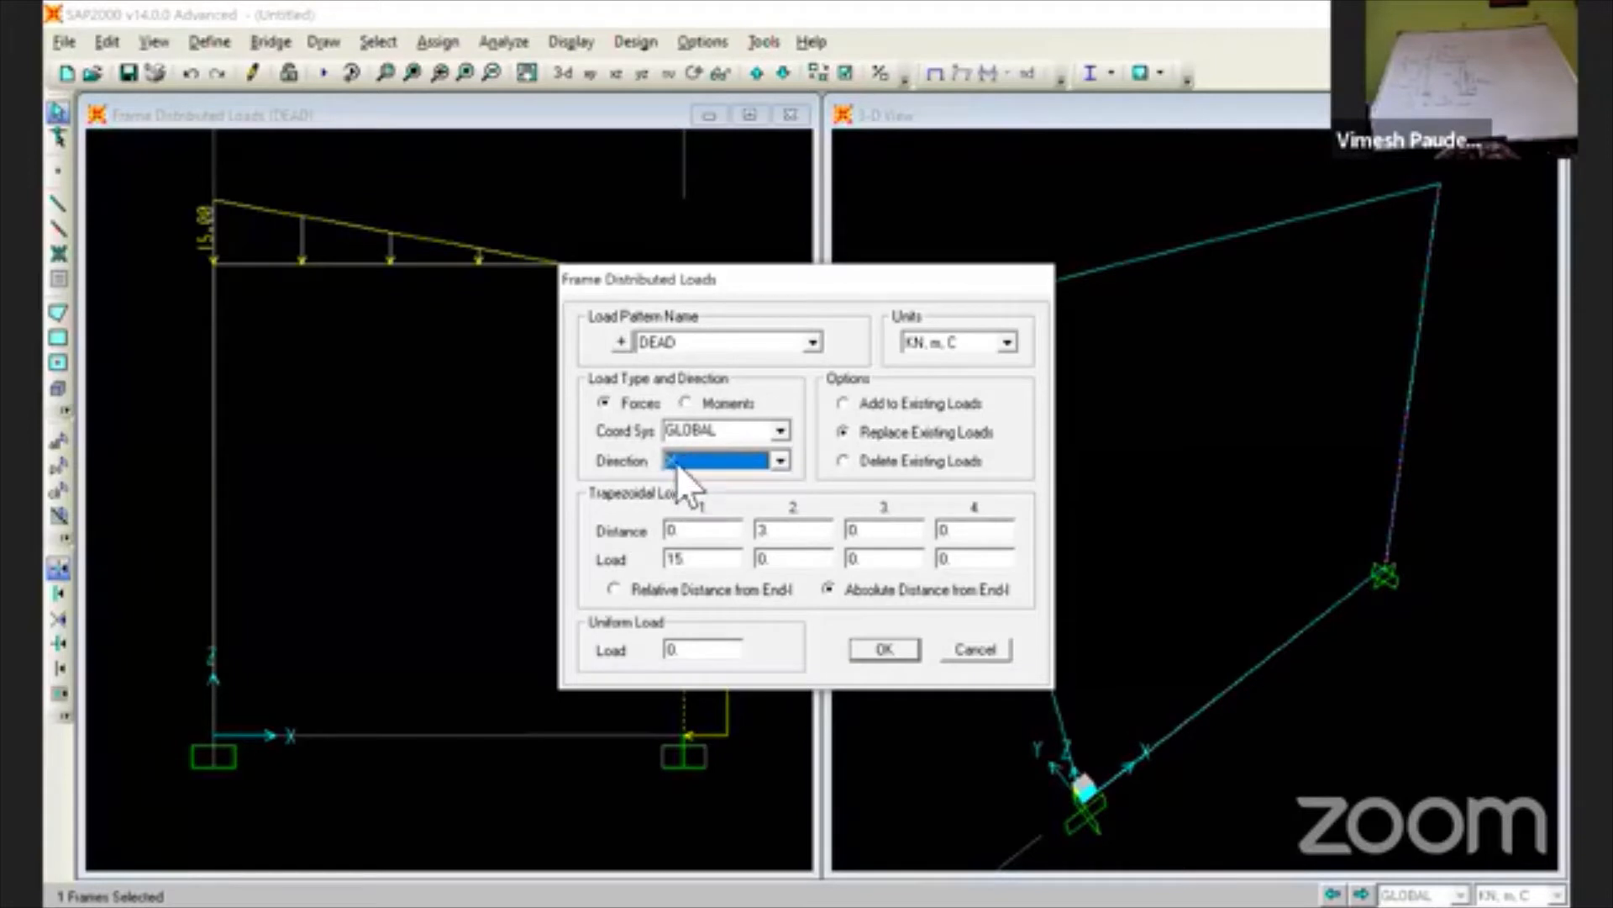
- Define the column's distributed load with 10 at distance 2 and 10 at distance 4
double_click(706, 529)
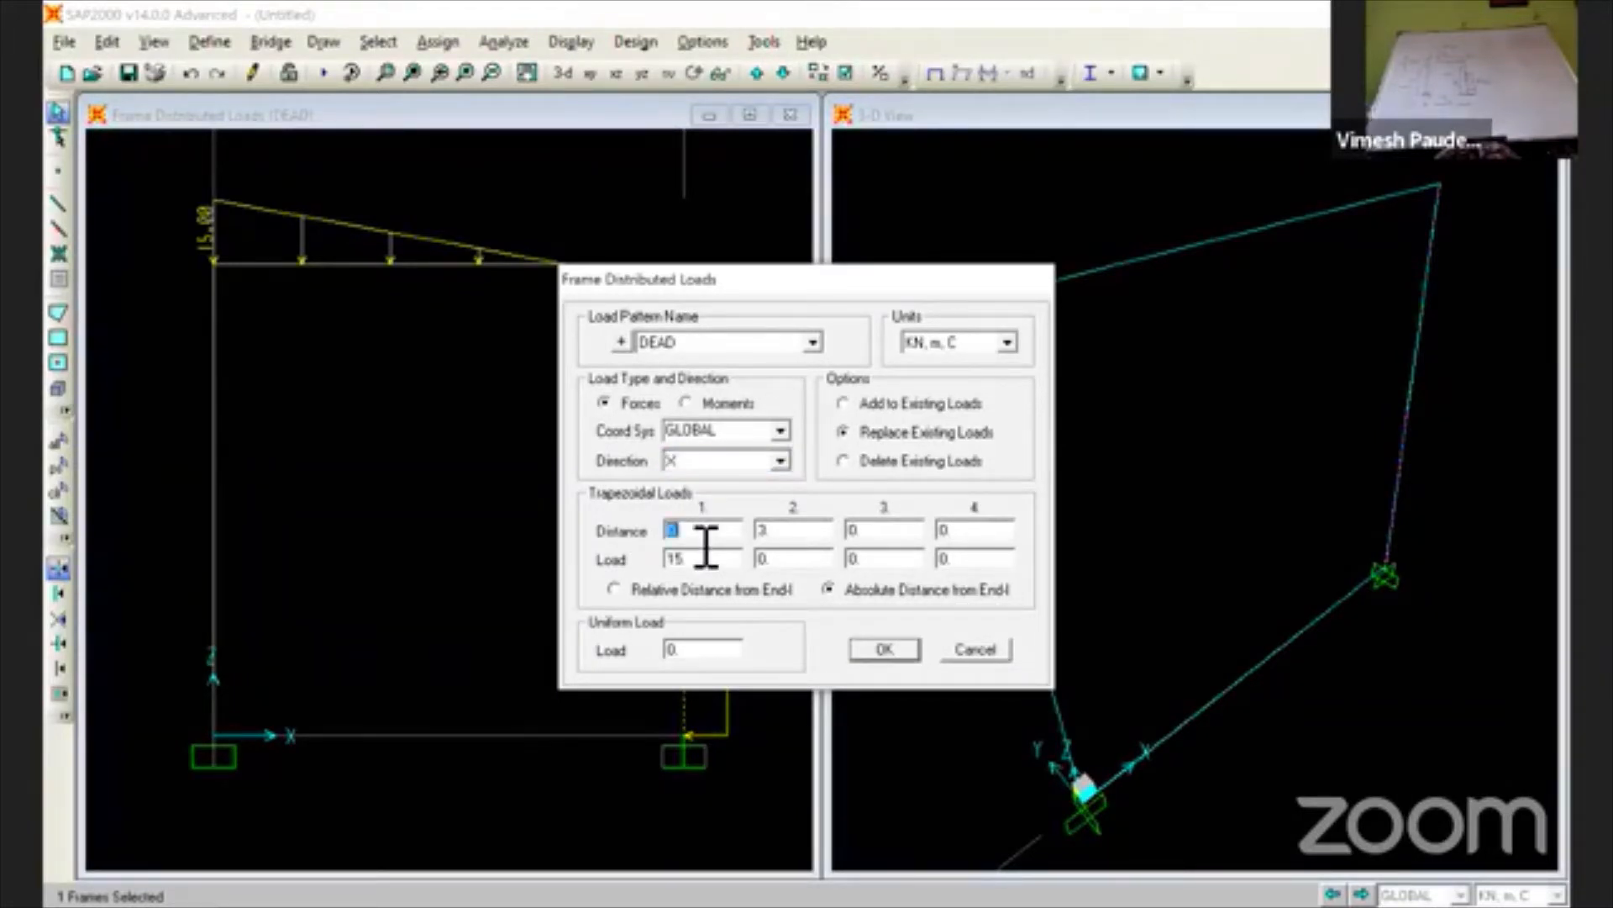
type("2")
double_click(711, 561)
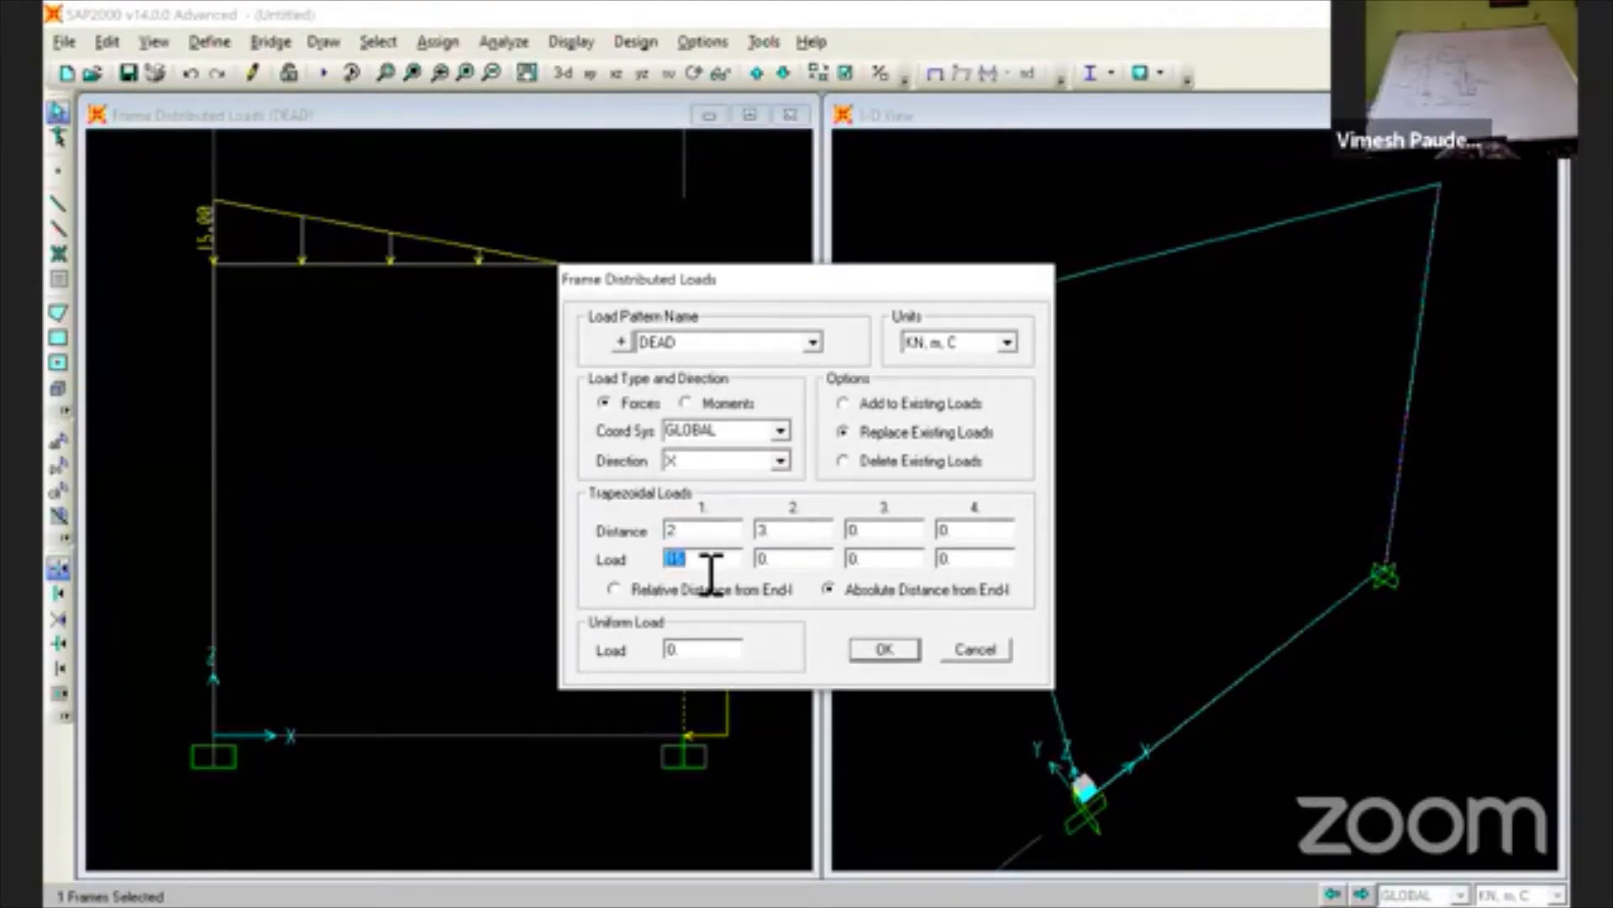
type("40")
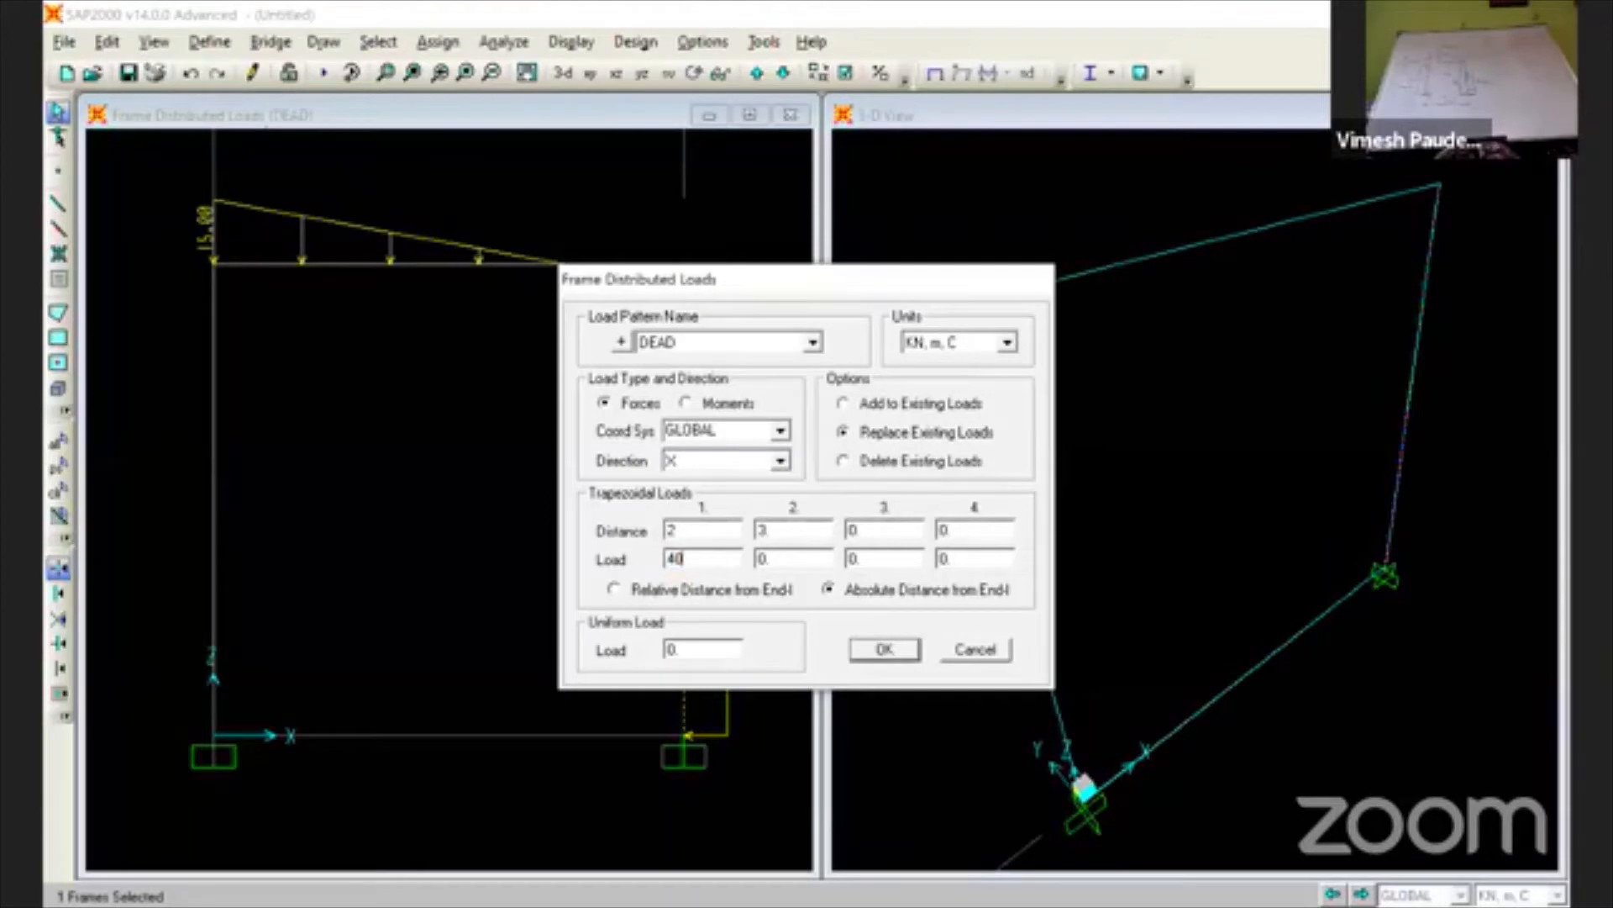
key("BackSpace")
key("BackSpace")
type("10")
double_click(811, 538)
type("4")
double_click(785, 562)
type("10")
- Change both load values of the column at X = 4 m to -10 and apply them, replacing its existing load
double_click(683, 561)
type("80")
double_click(673, 558)
type("-10")
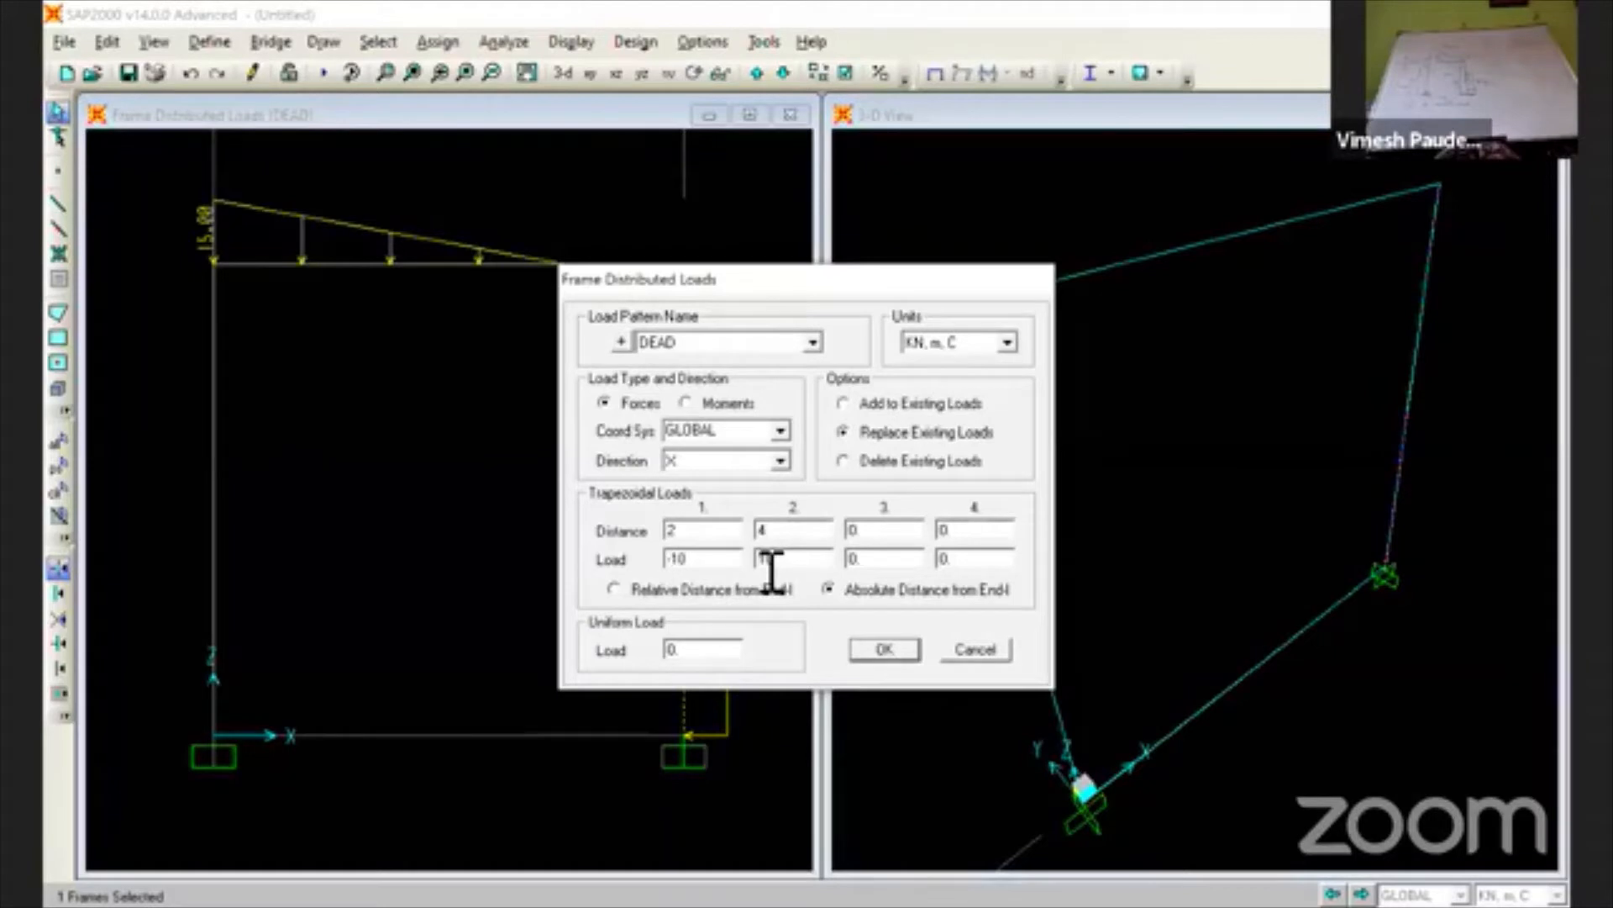
type("-")
left_click(883, 649)
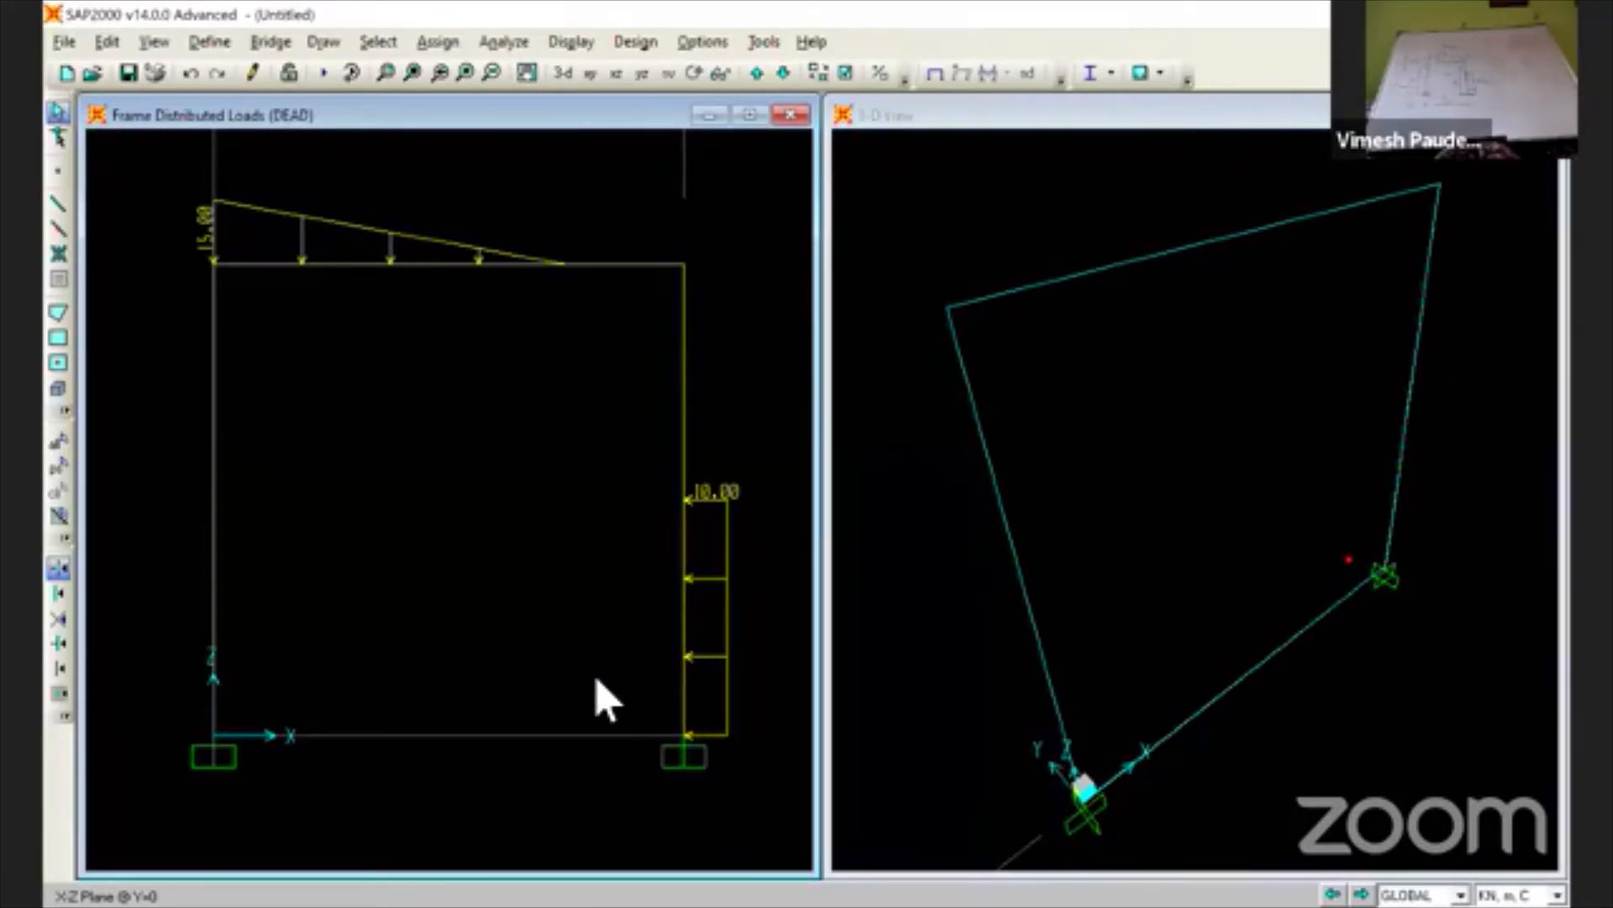
- Assign a DEAD point moment of 17.32 in the Gravity direction at absolute distance 3 on the column at X = 0
left_click(214, 494)
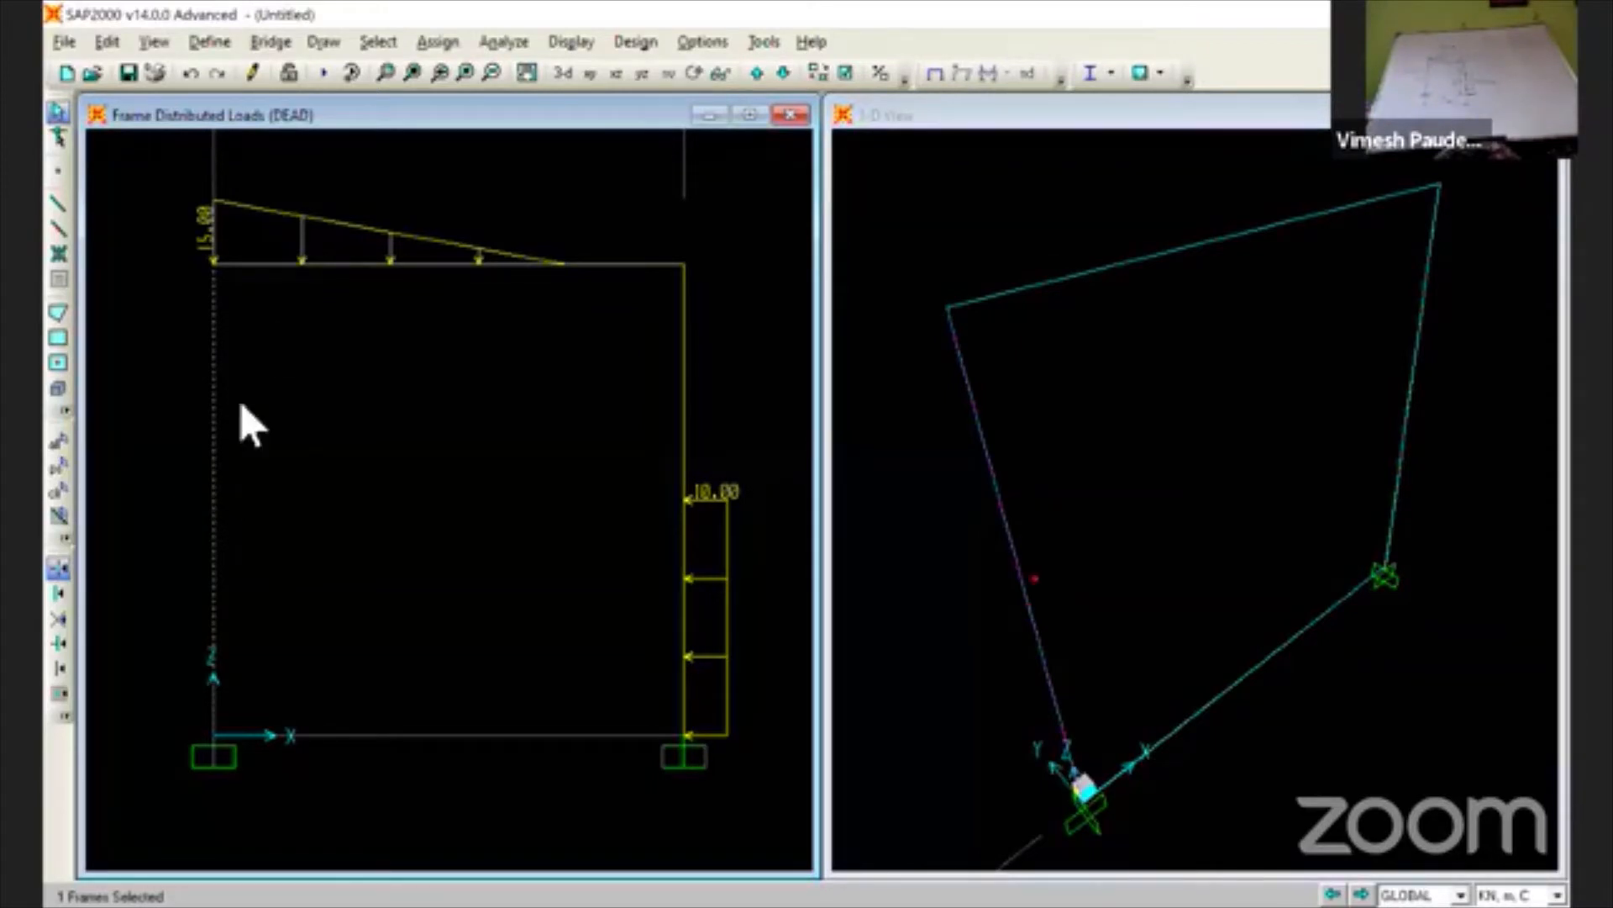
left_click(419, 44)
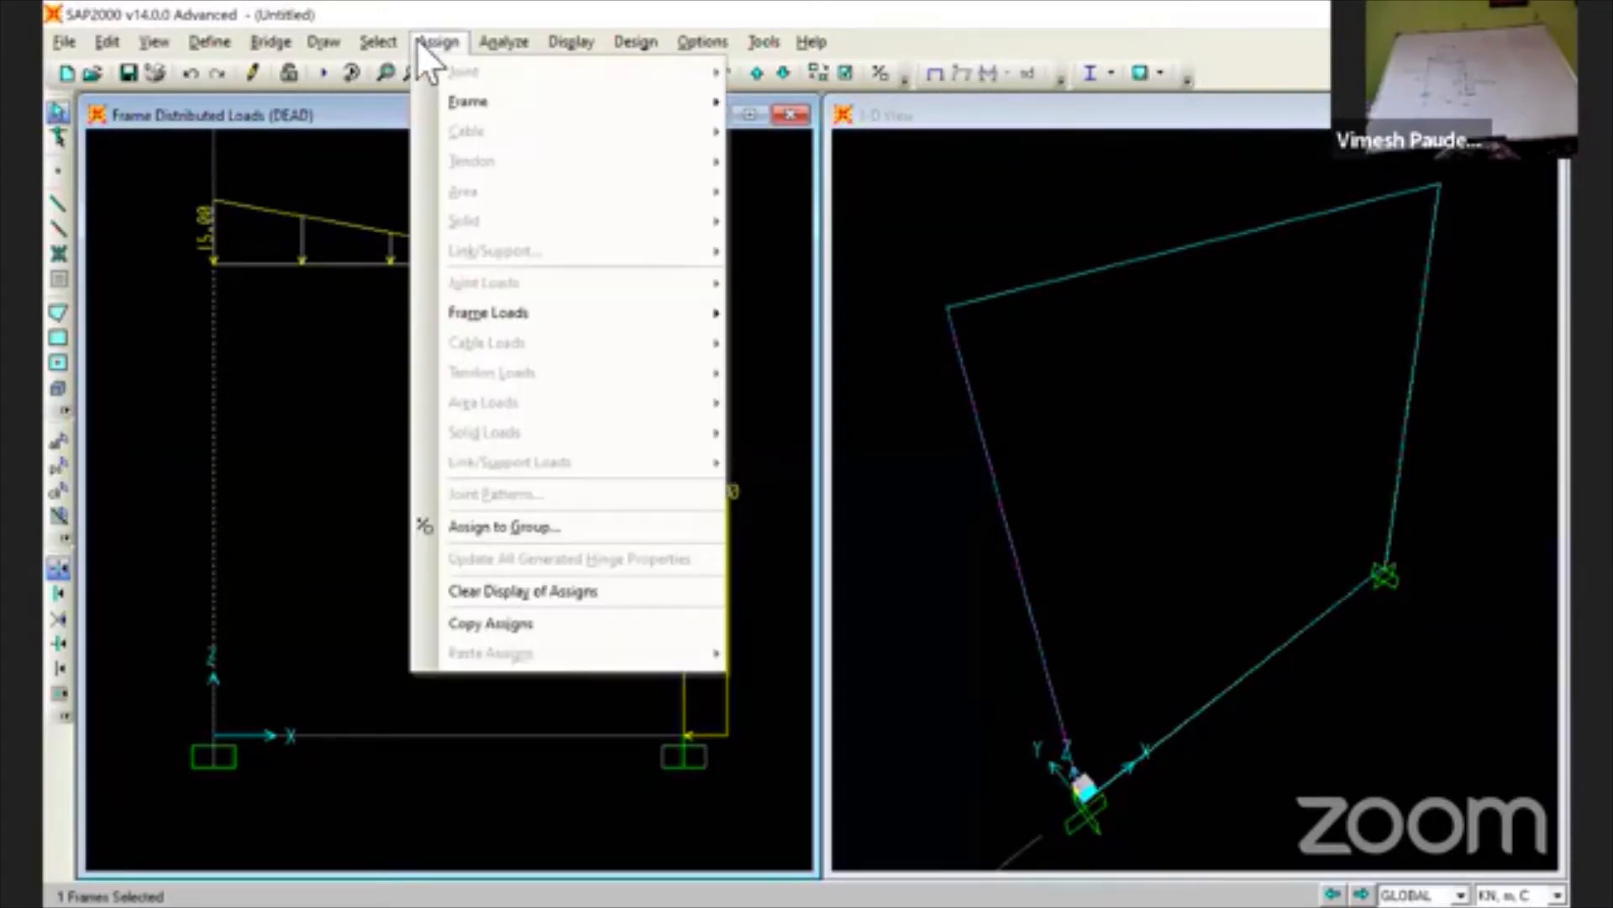
mouse_move(523, 307)
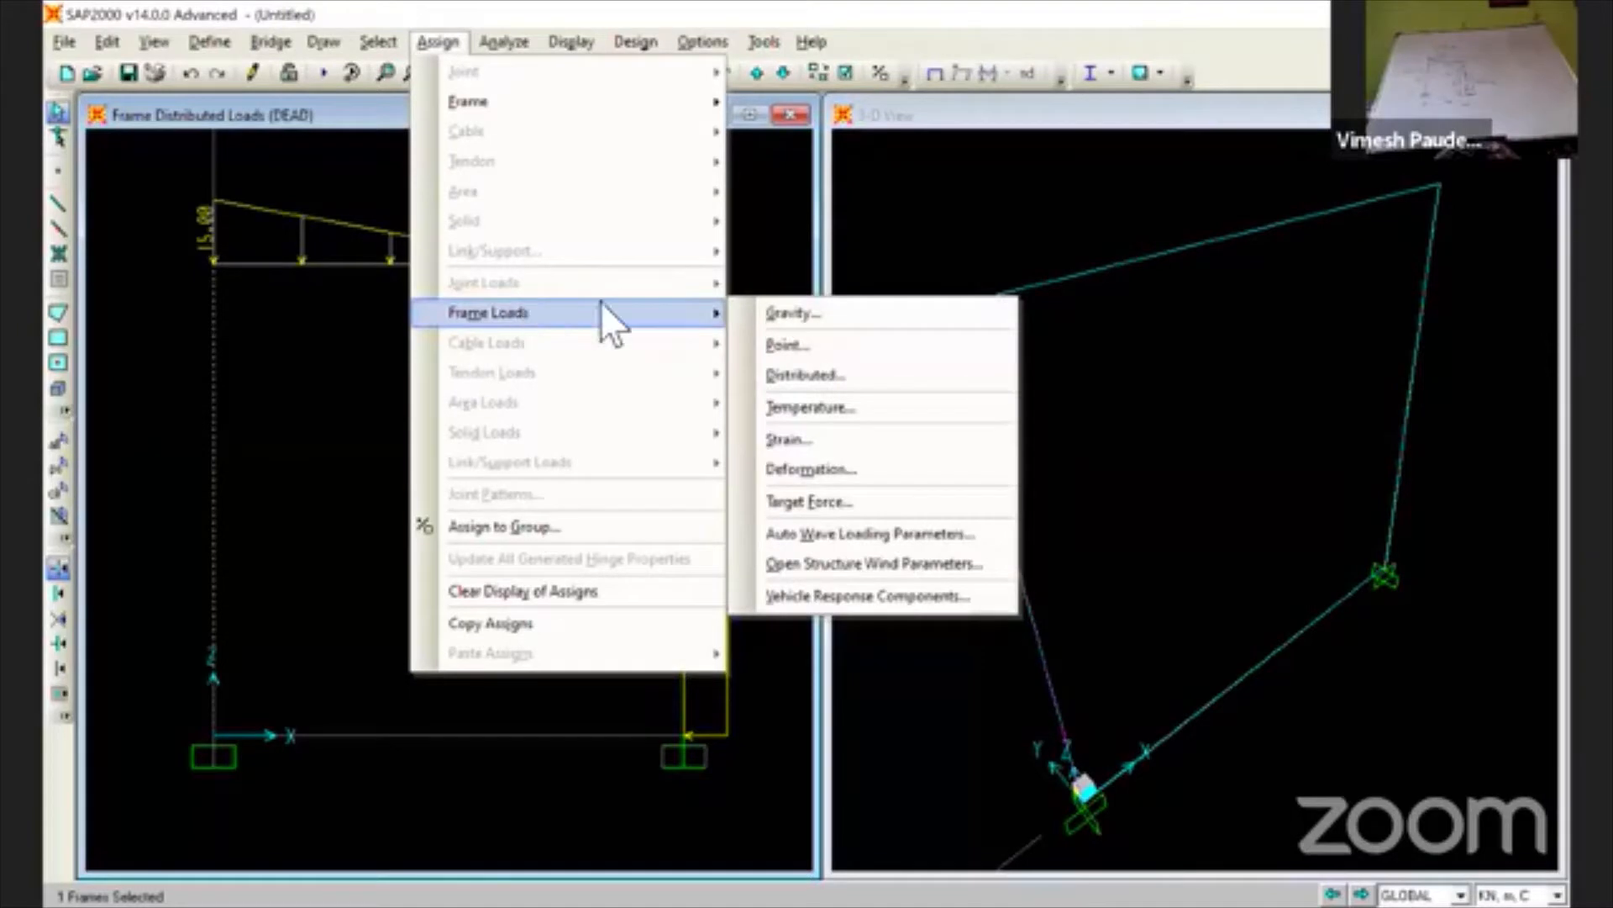
left_click(822, 346)
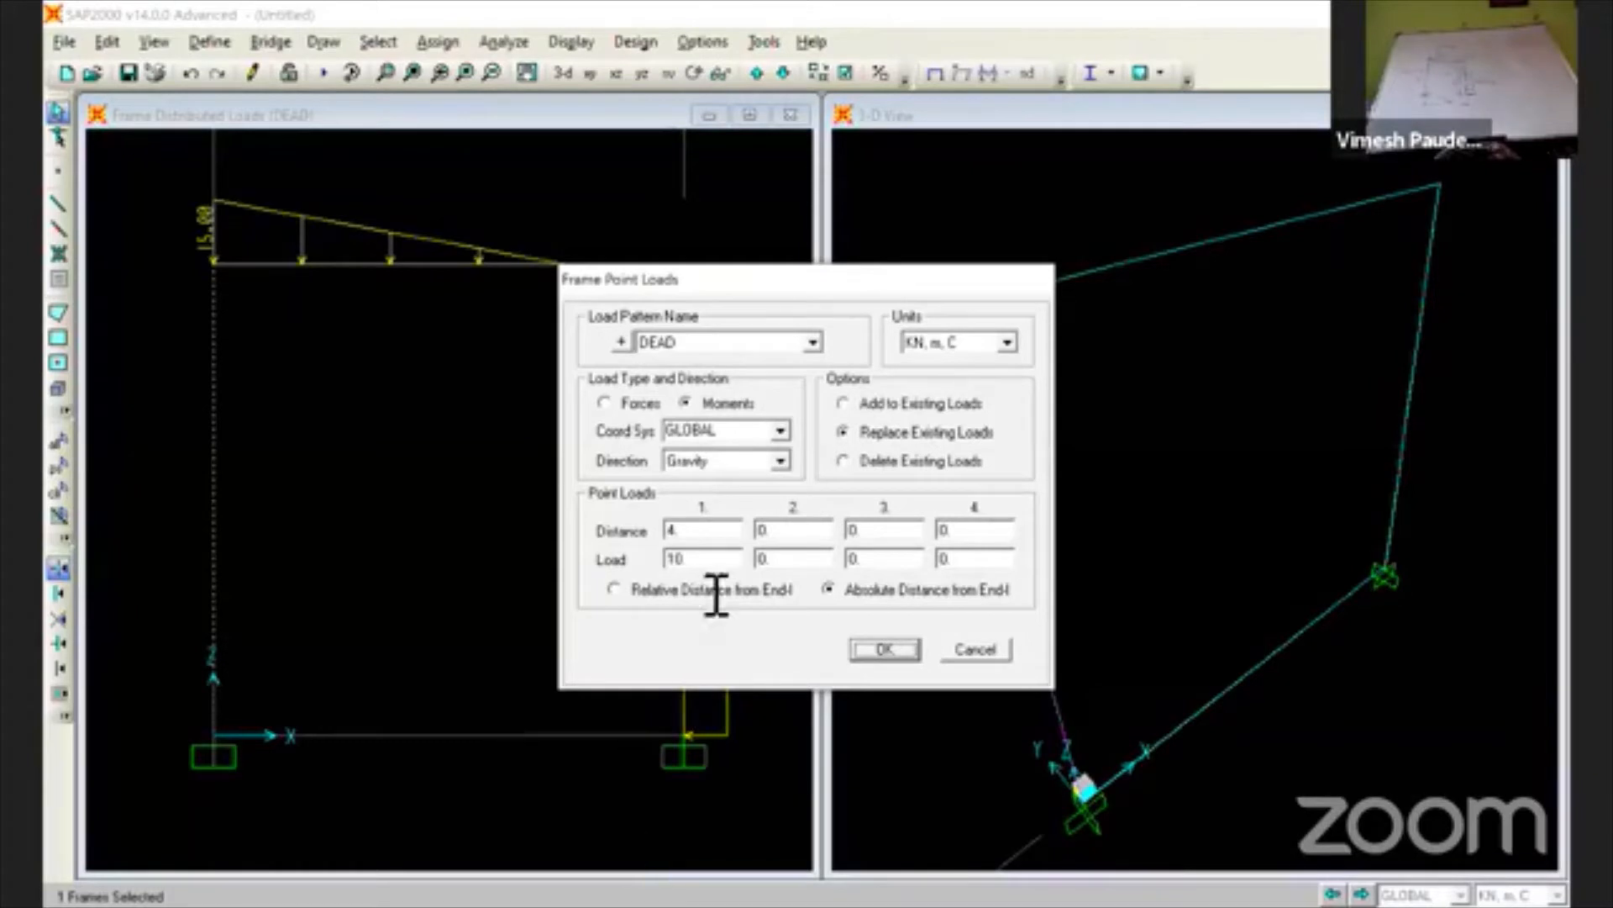
double_click(710, 542)
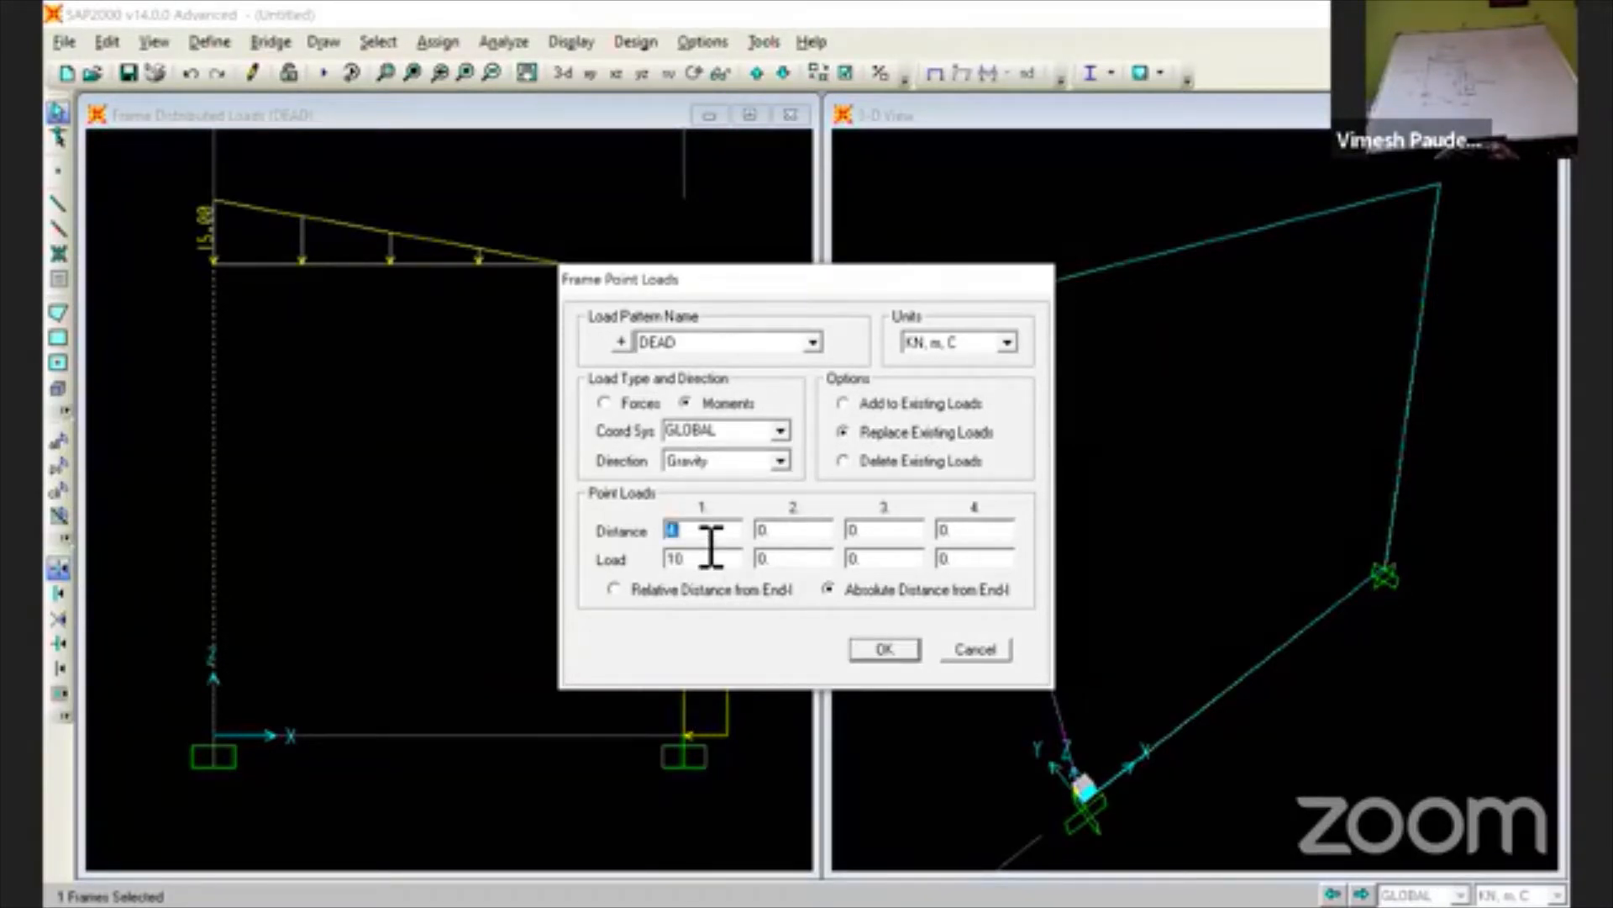
type("3")
double_click(708, 559)
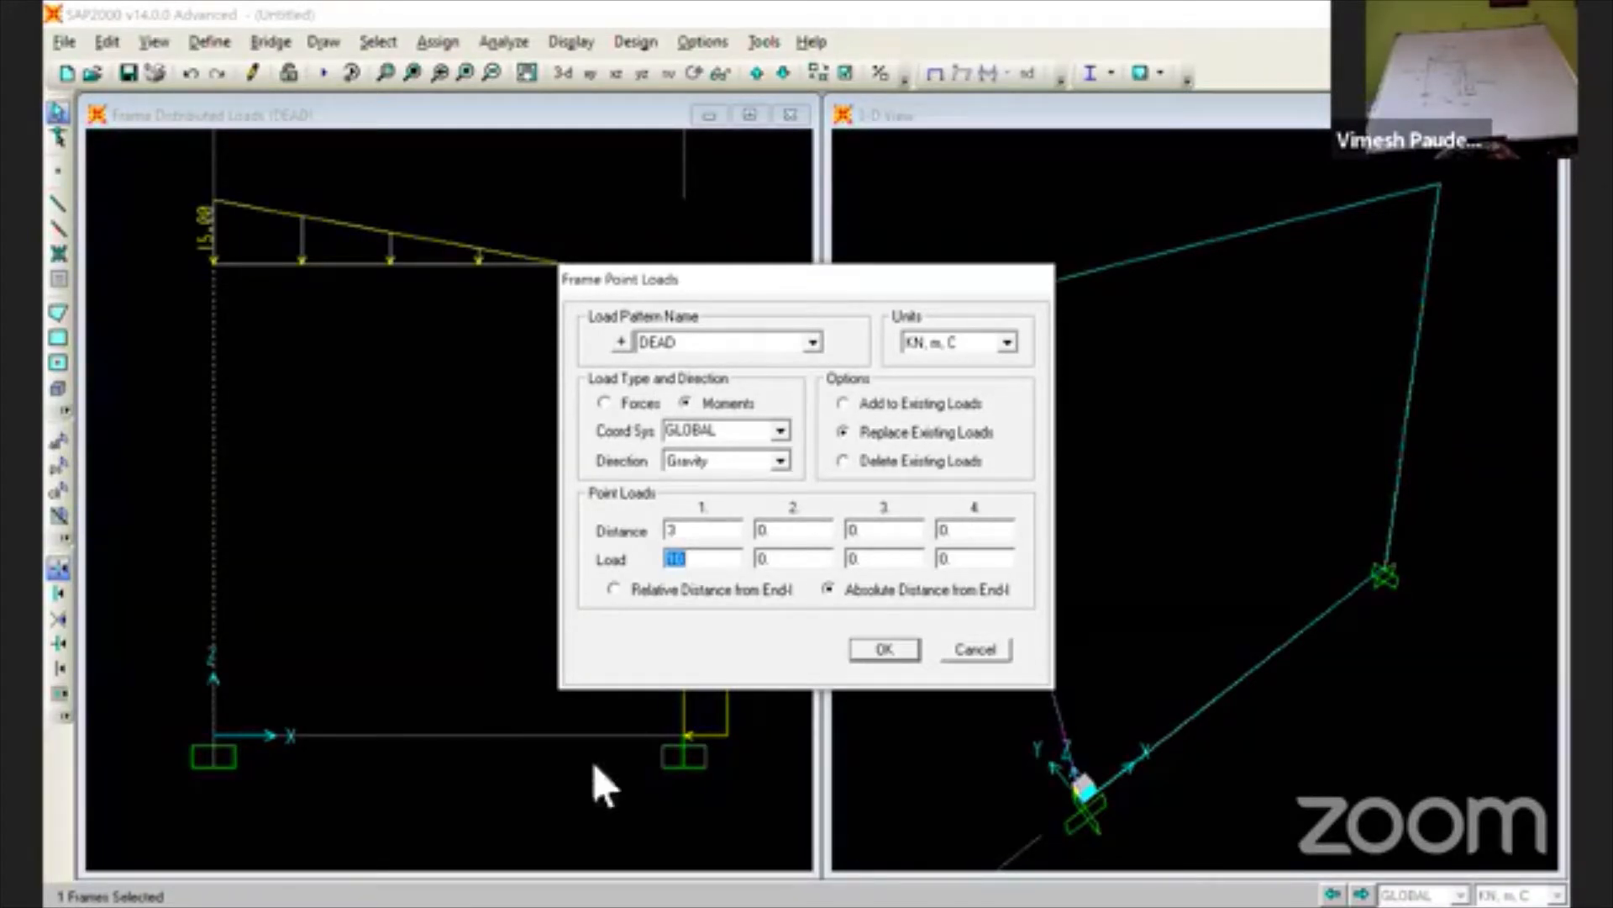
type("17")
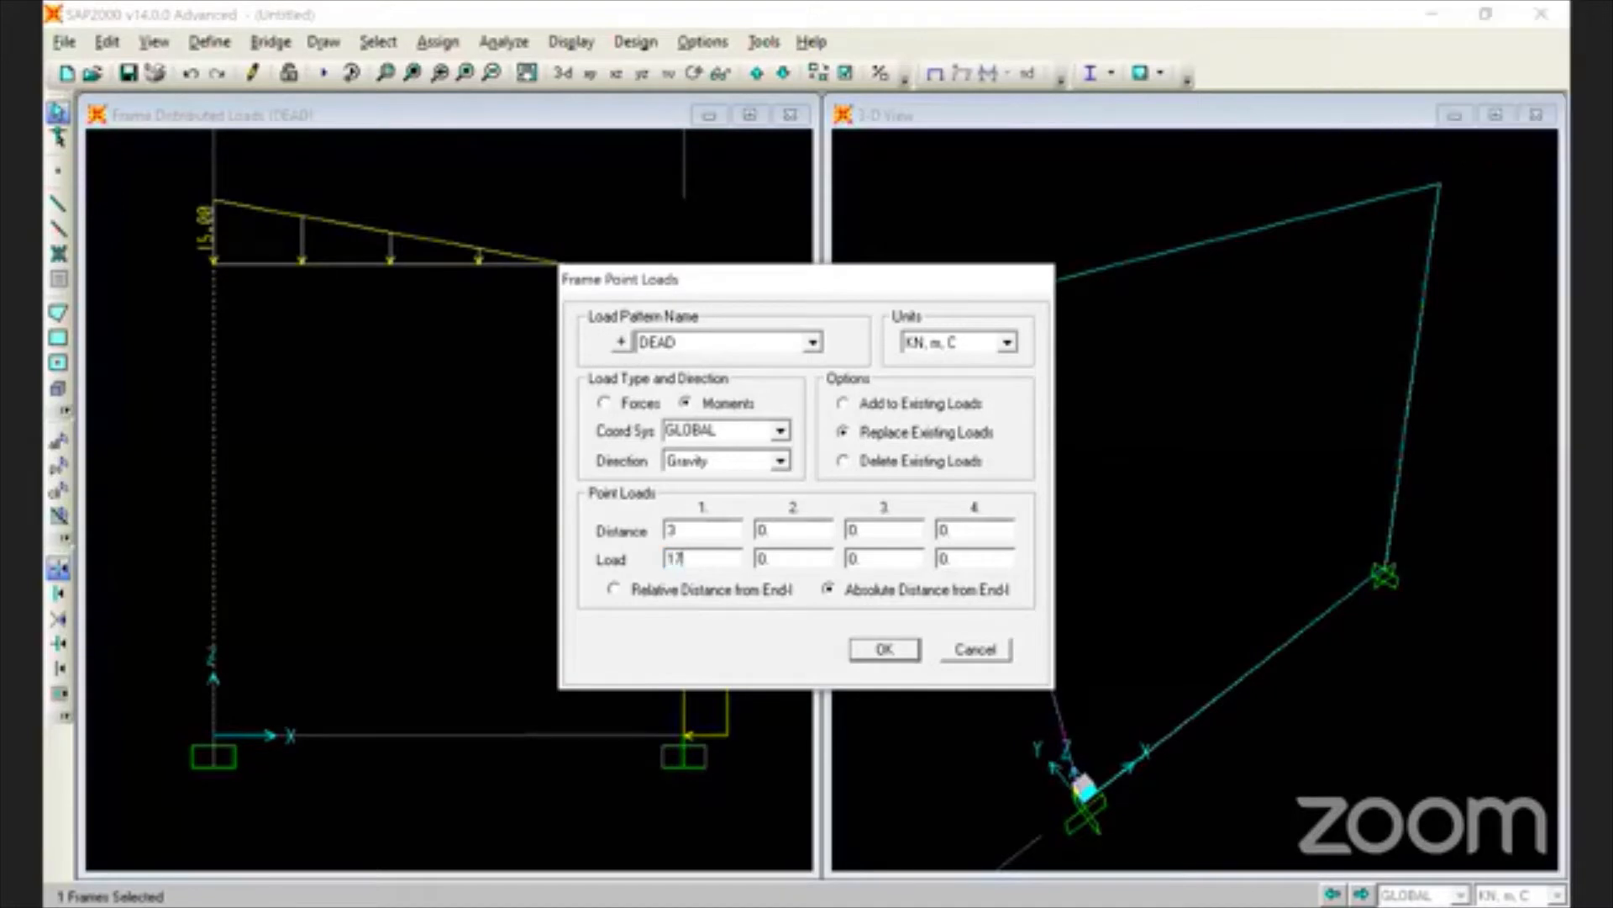
type(".32")
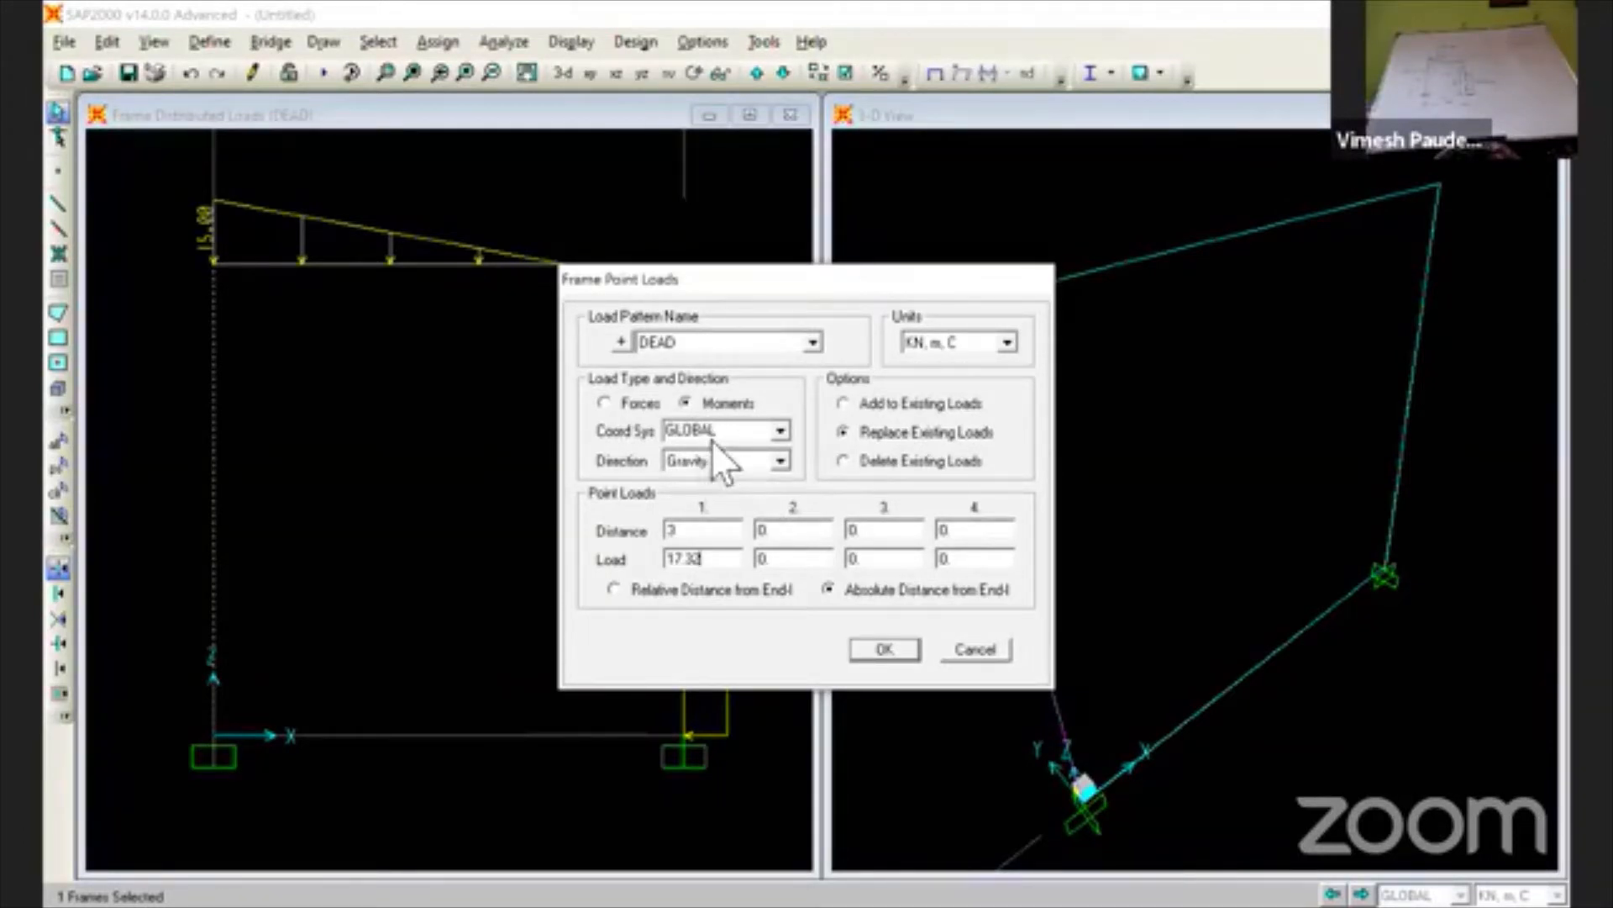
left_click(885, 653)
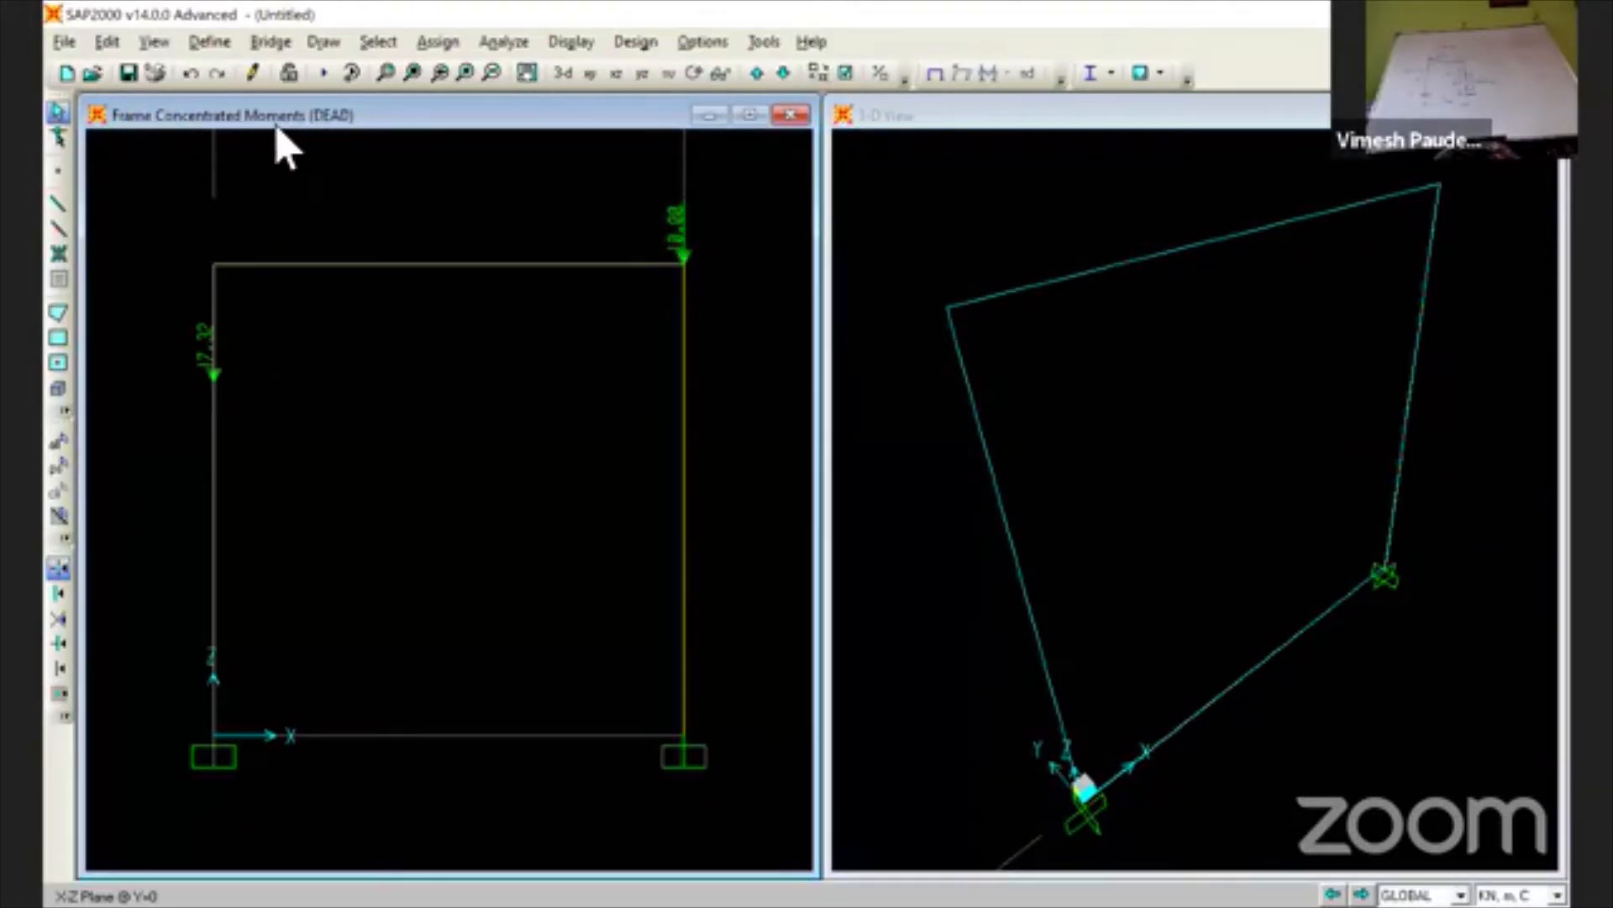
- Delete the existing DEAD point moment from the column at X = 0
left_click(211, 378)
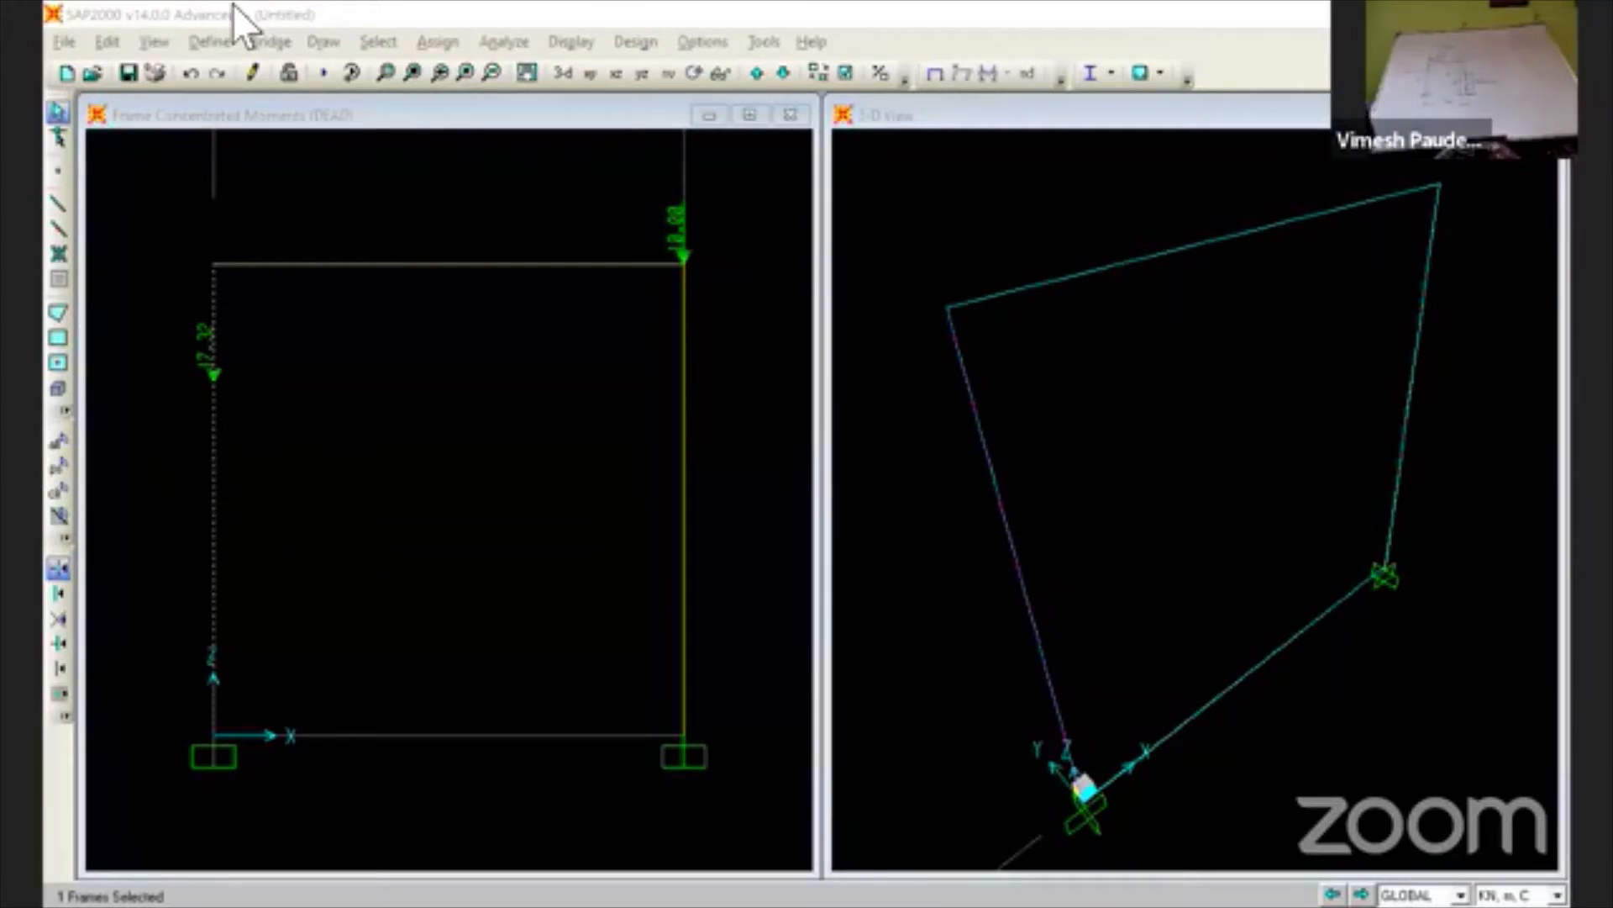
left_click(430, 44)
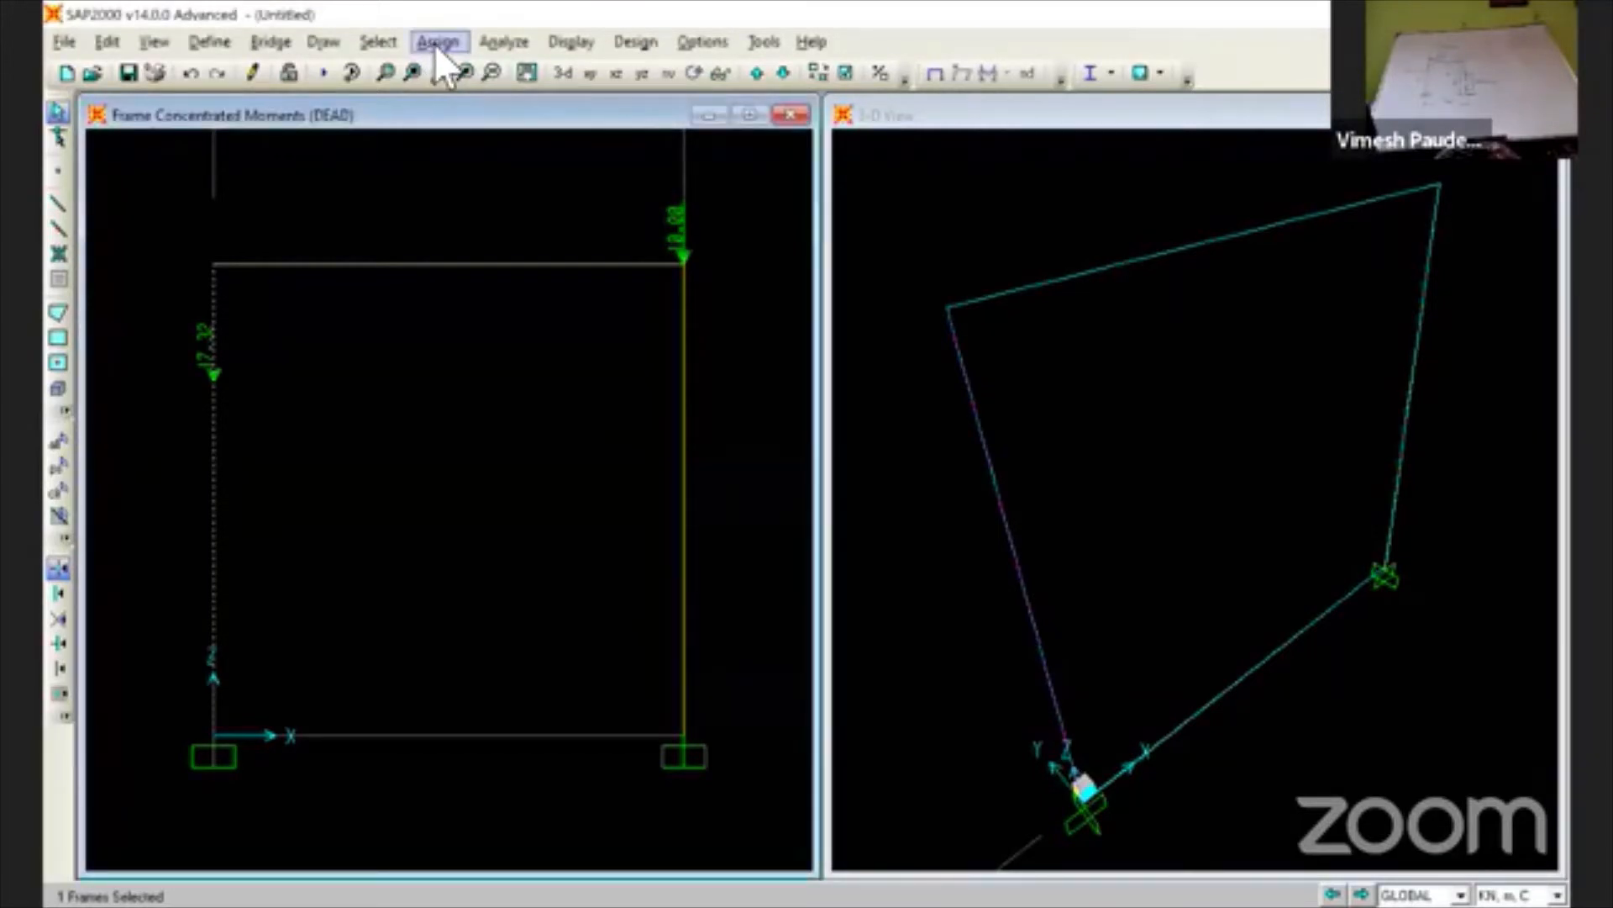
left_click(433, 44)
mouse_move(496, 313)
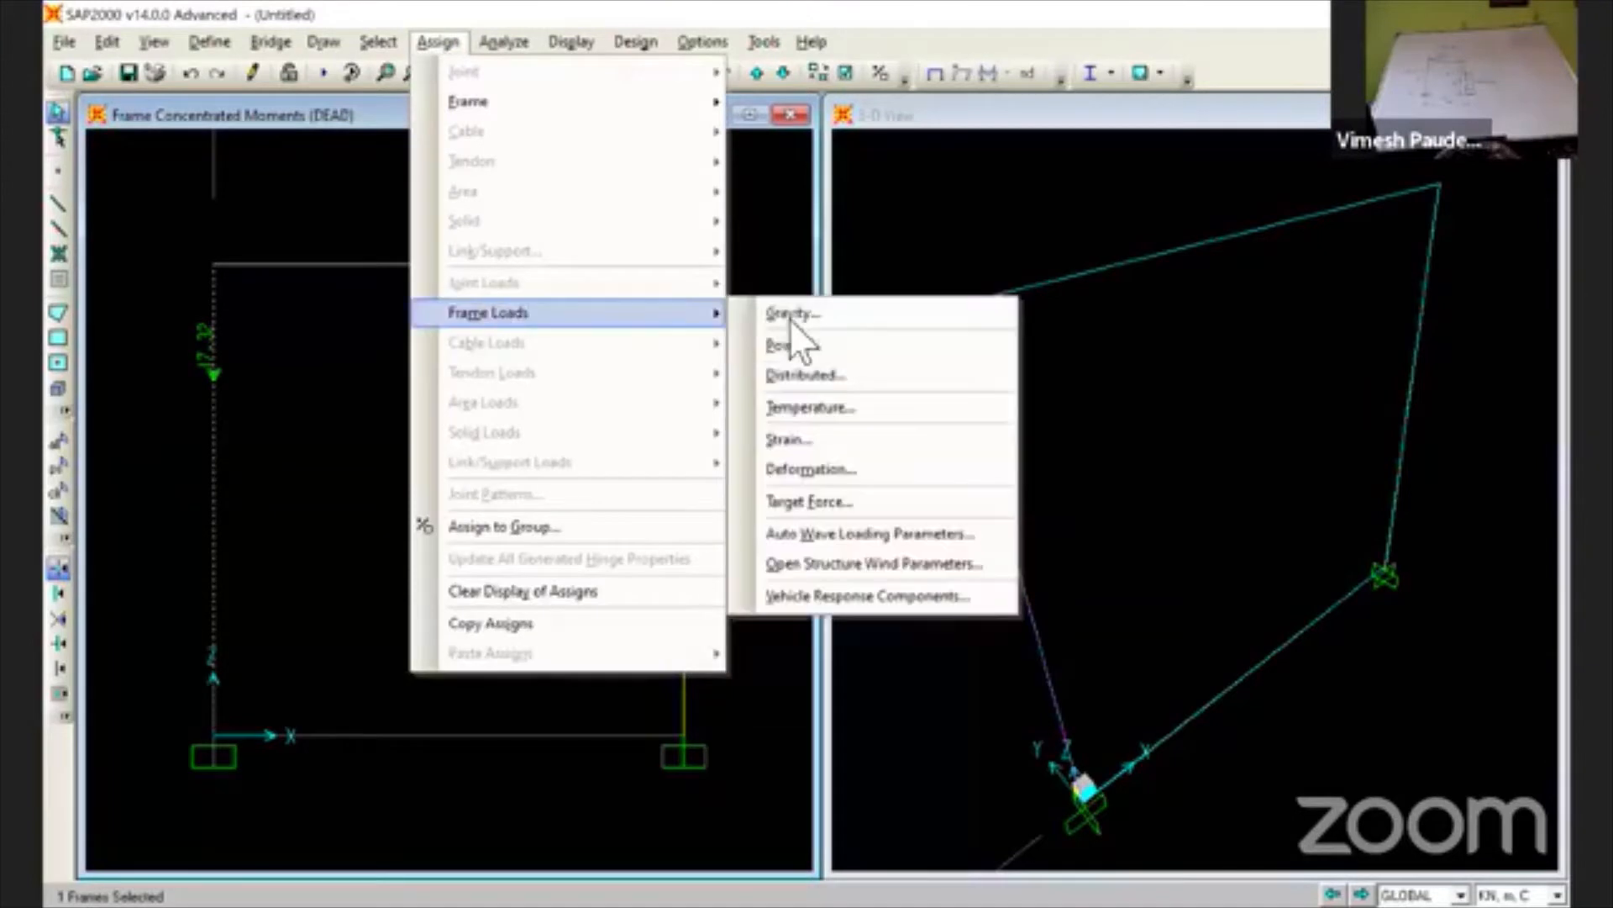
left_click(801, 342)
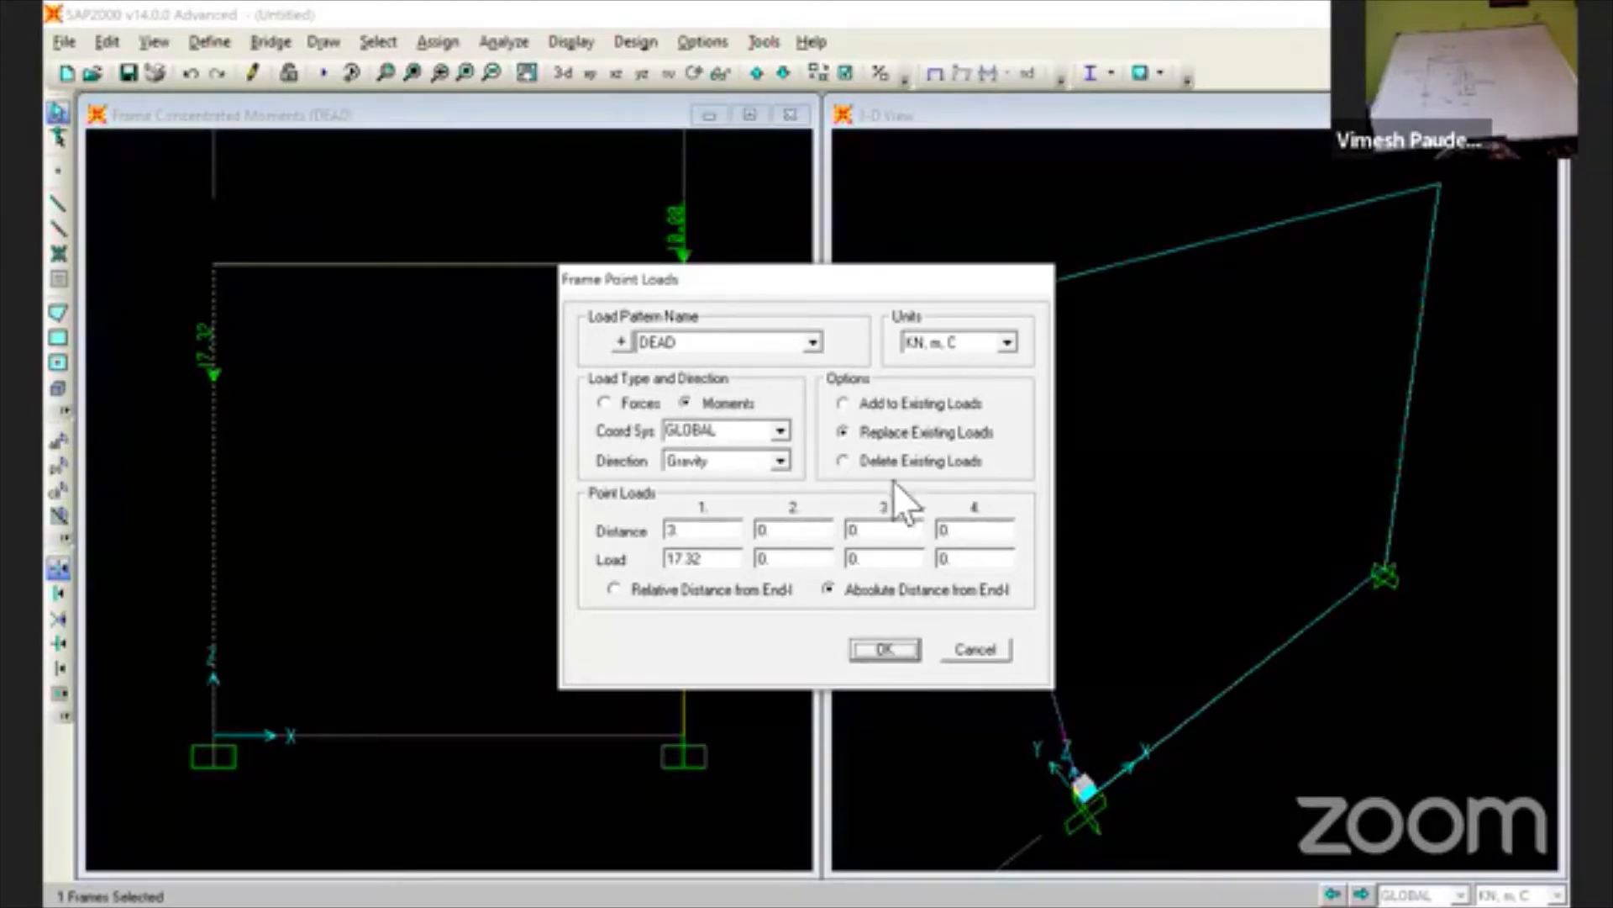
left_click(880, 462)
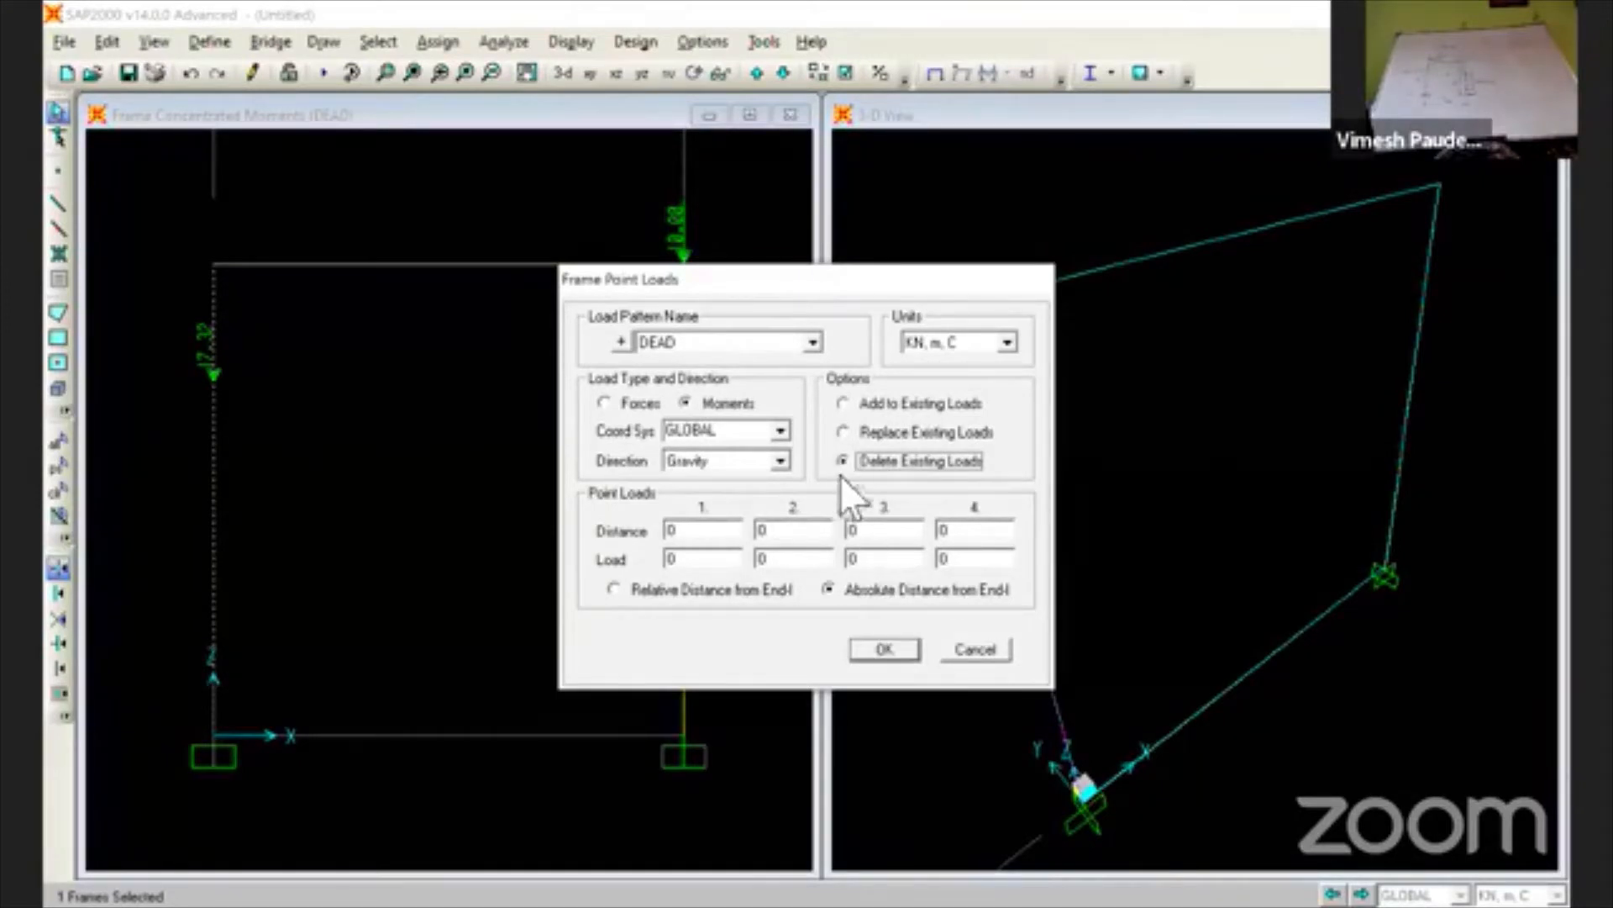
left_click(877, 644)
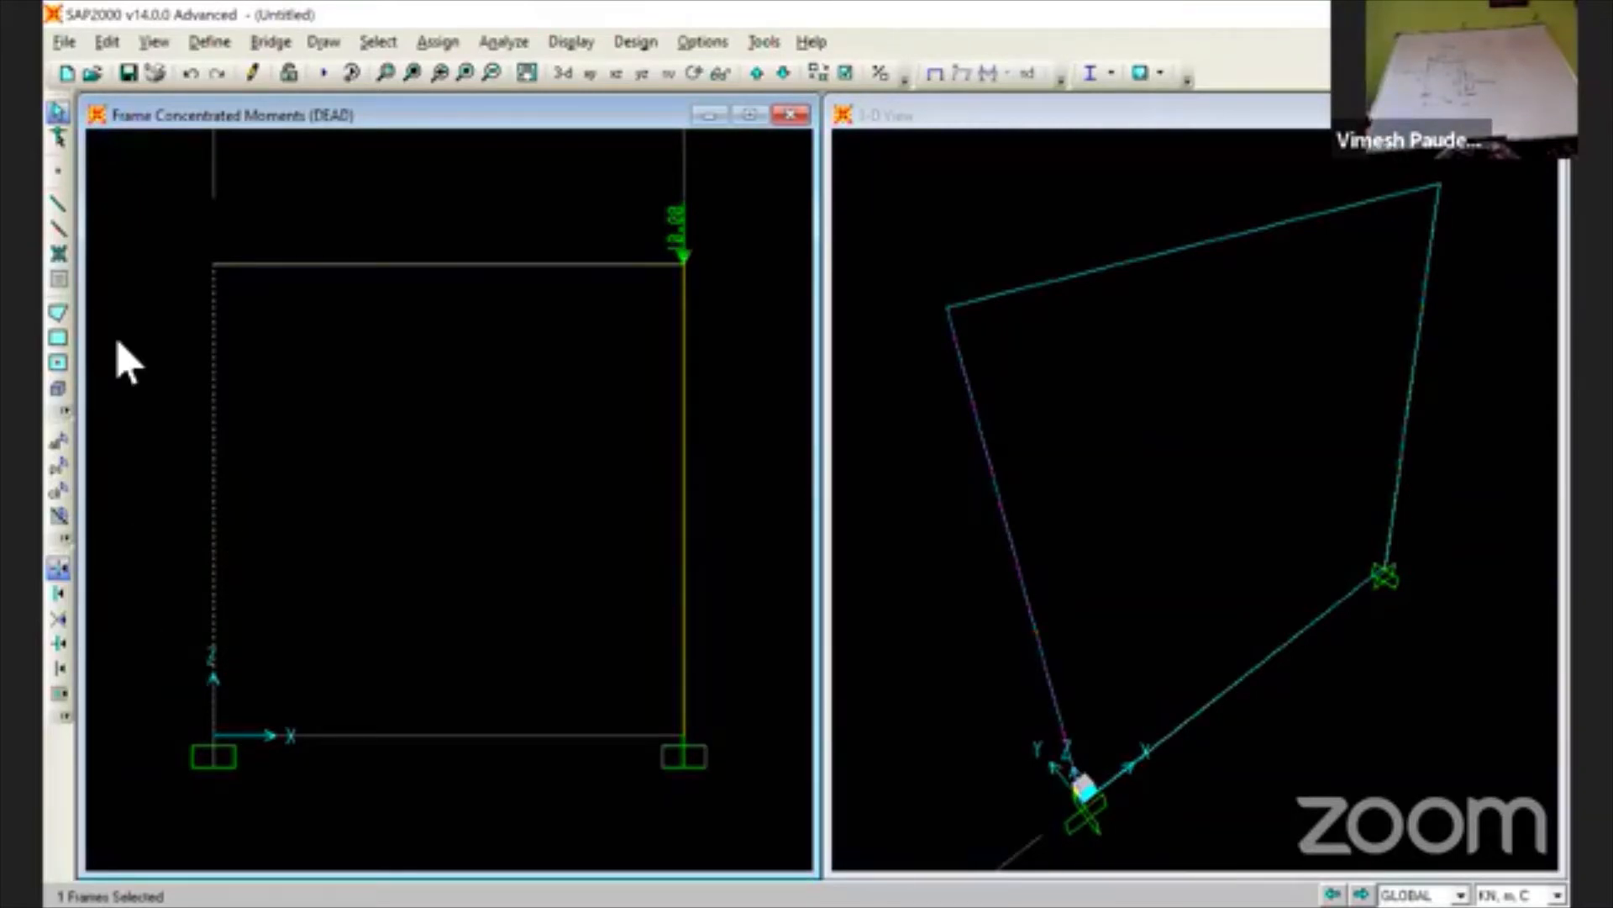
- Assign a DEAD point force of 17.32 in the Gravity direction at absolute distance 3 on the column at X = 0
left_click(437, 41)
mouse_move(473, 313)
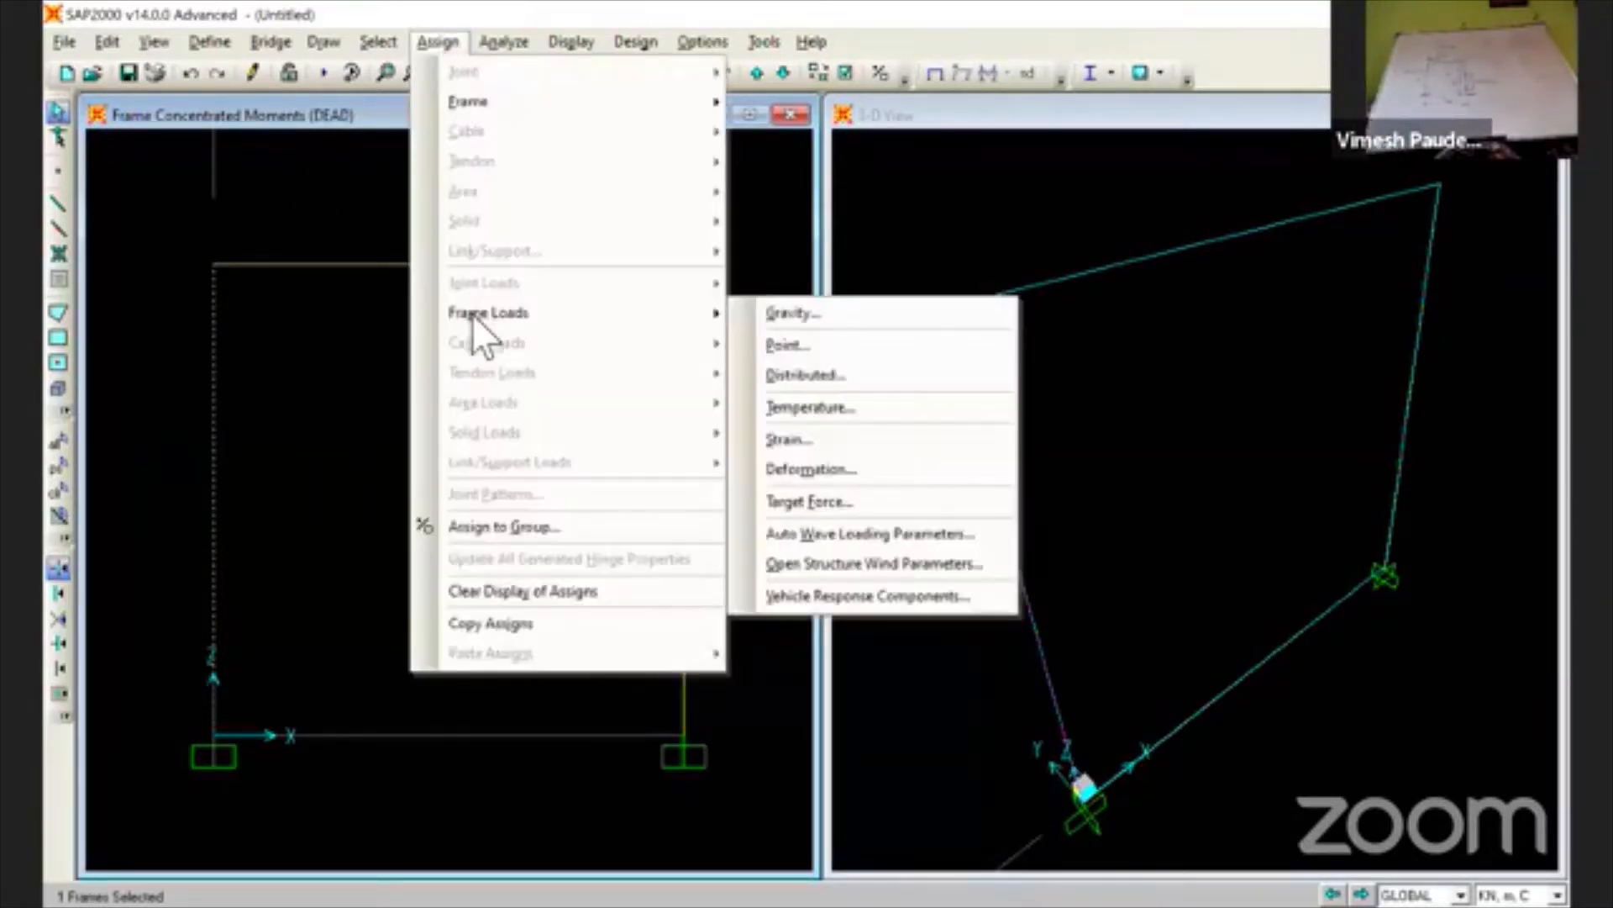
left_click(796, 345)
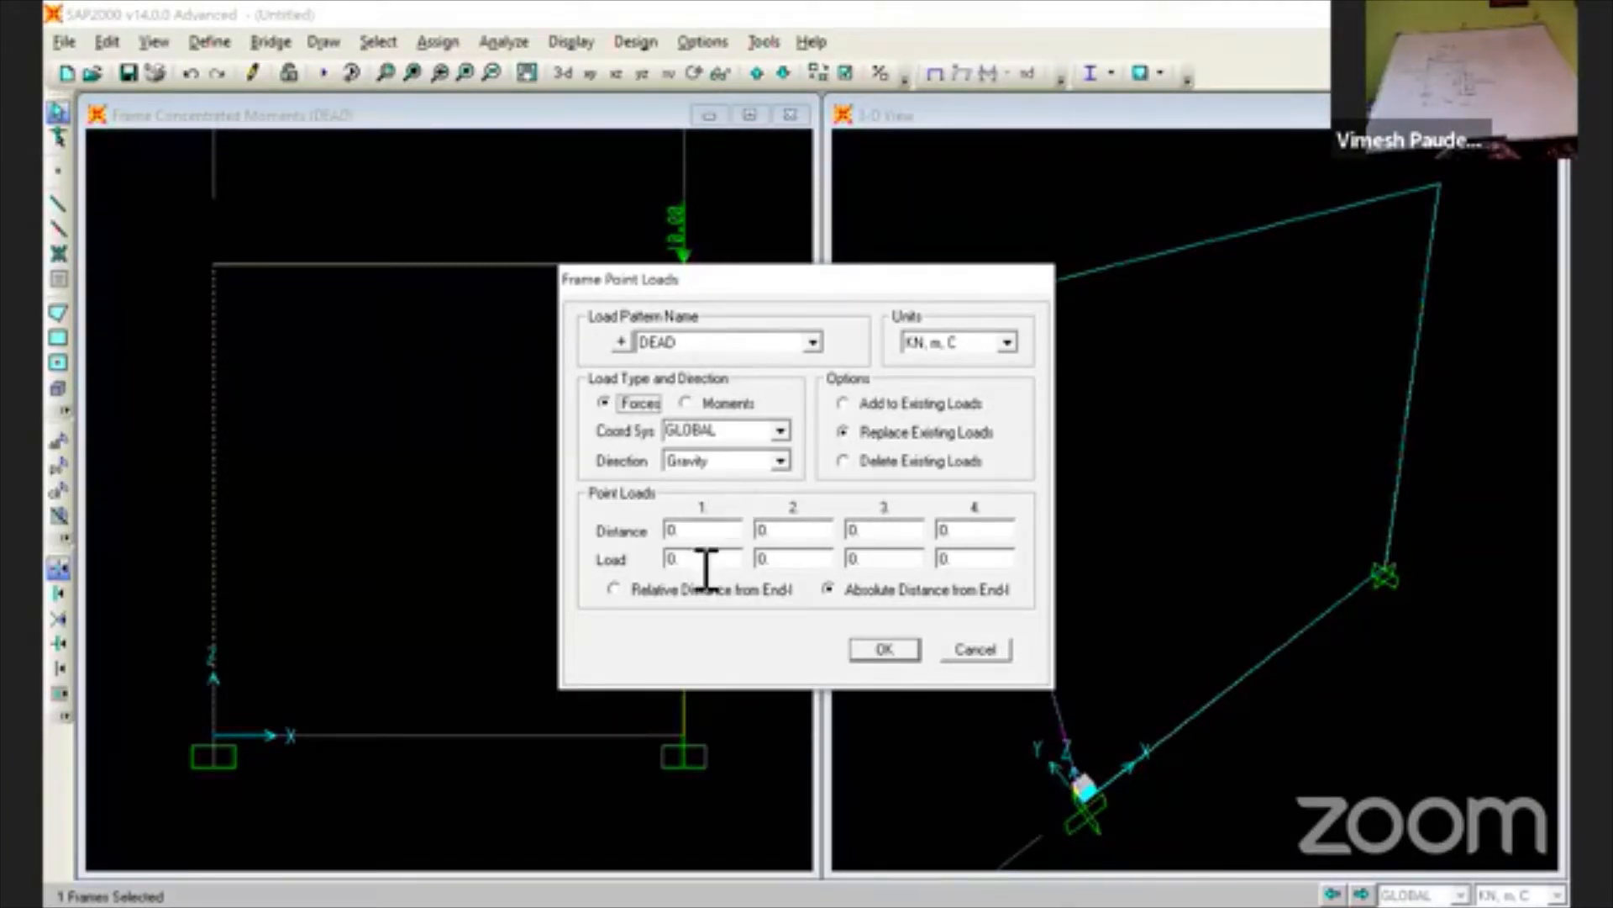
double_click(703, 531)
type("3")
double_click(704, 559)
type("17")
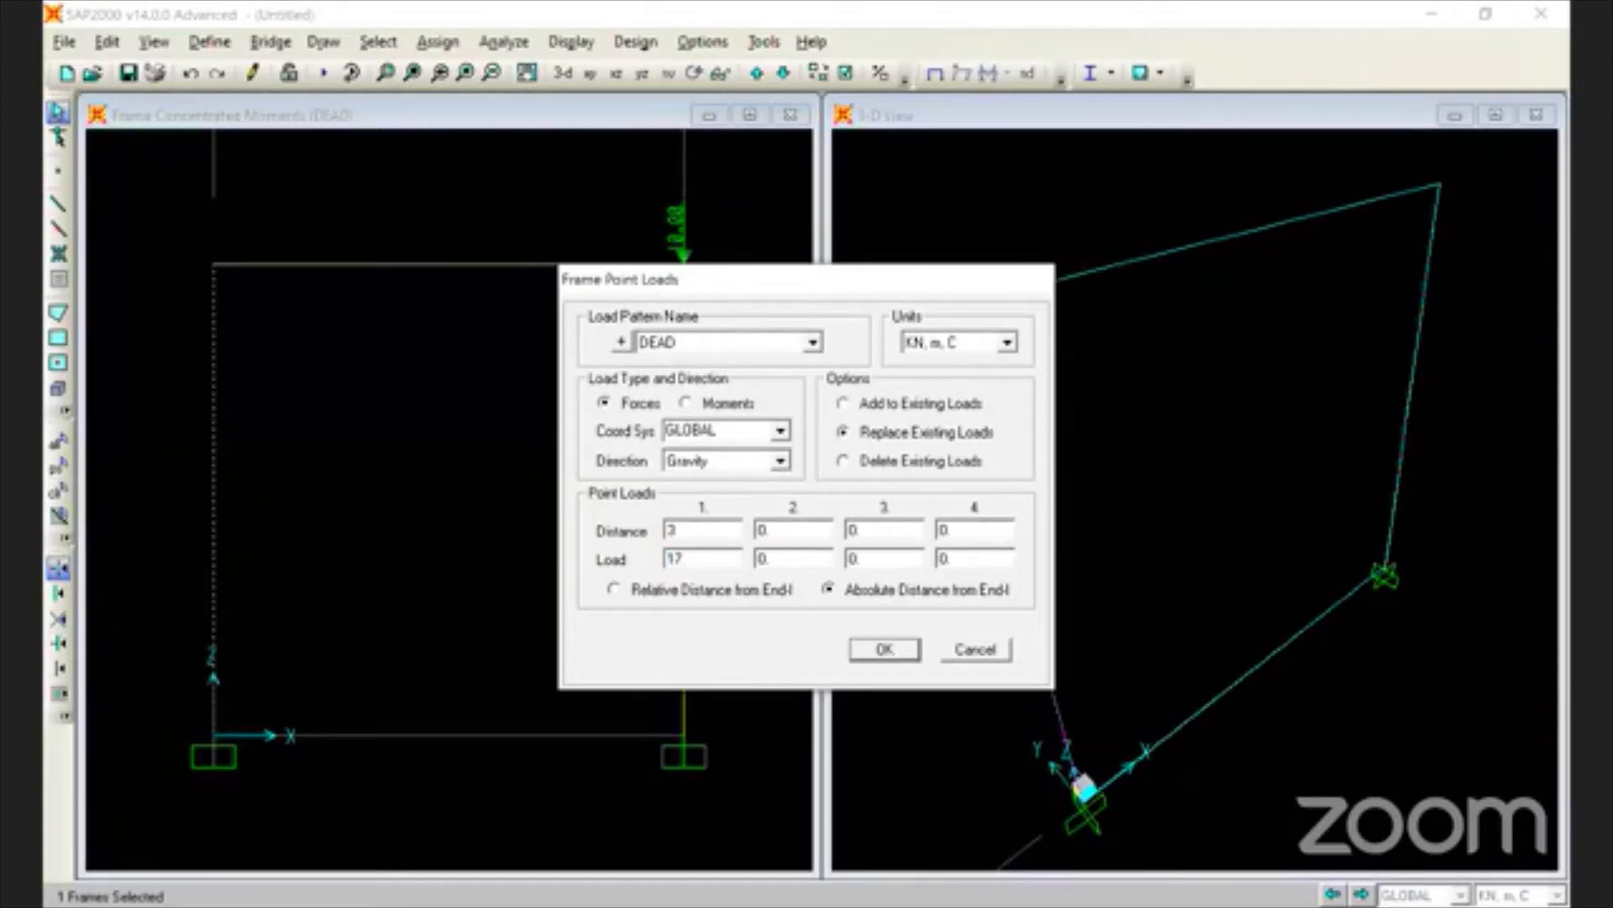
type(".32")
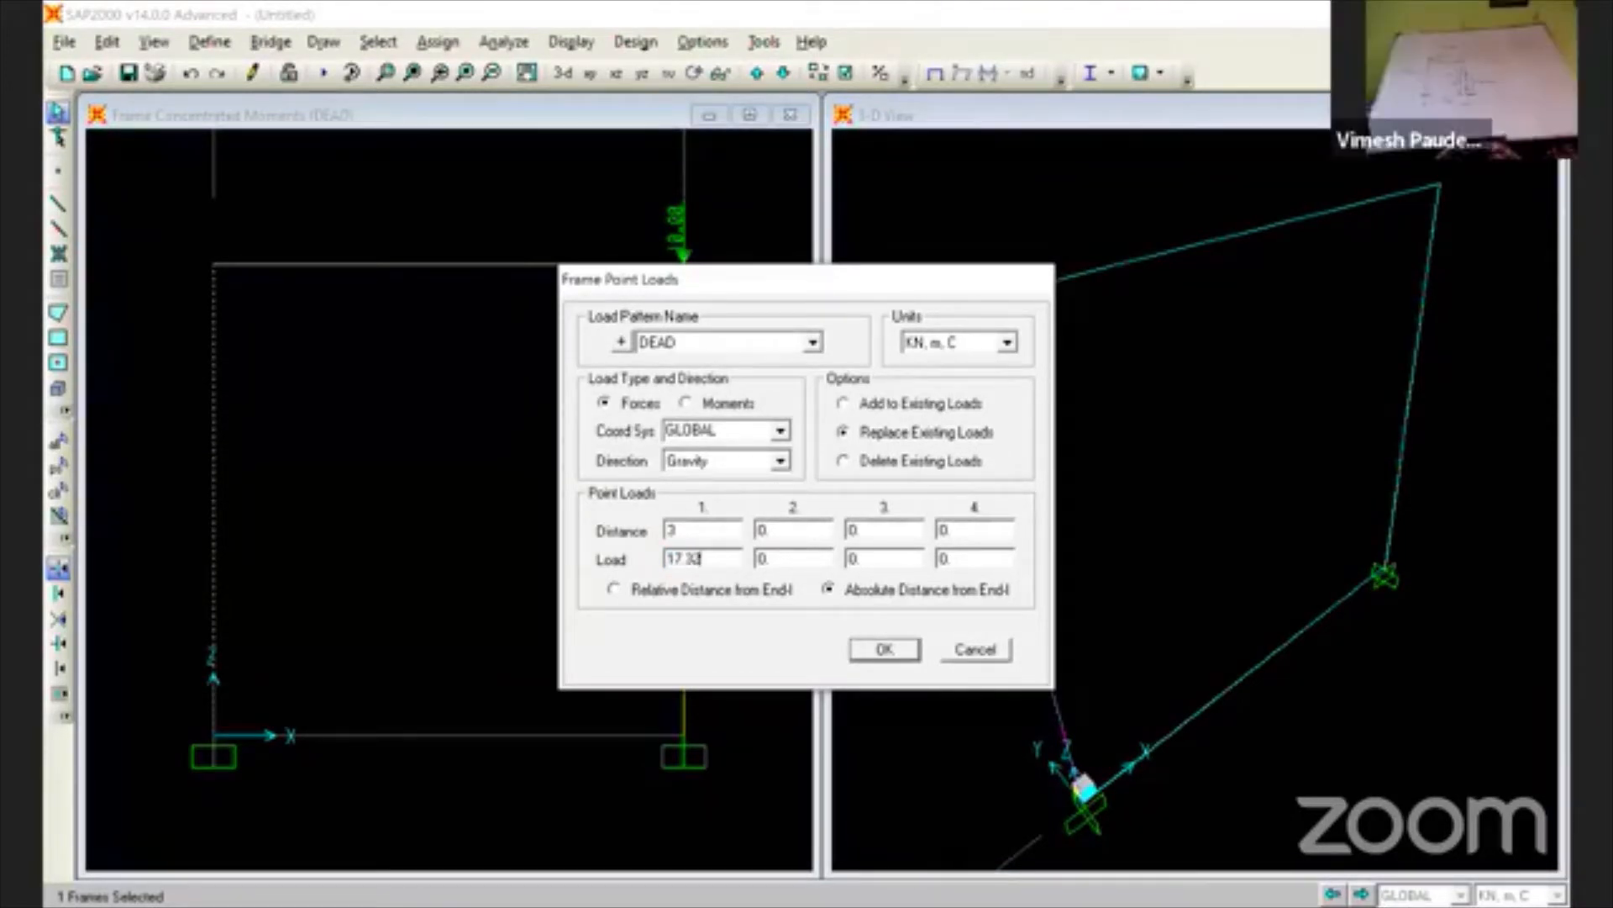
left_click(912, 650)
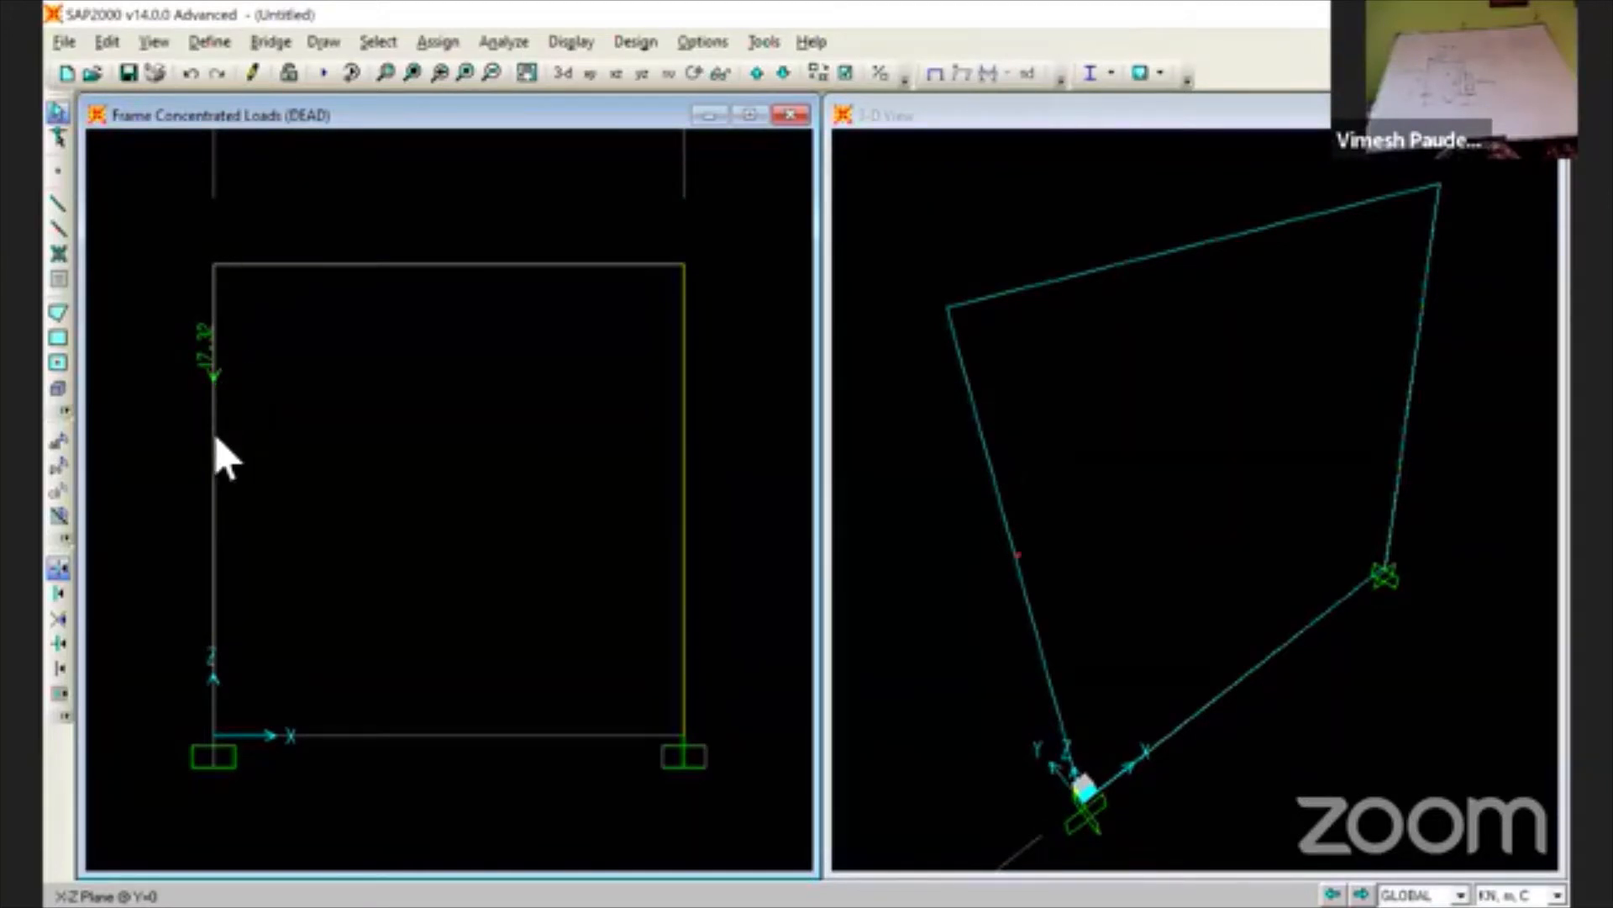
left_click(214, 439)
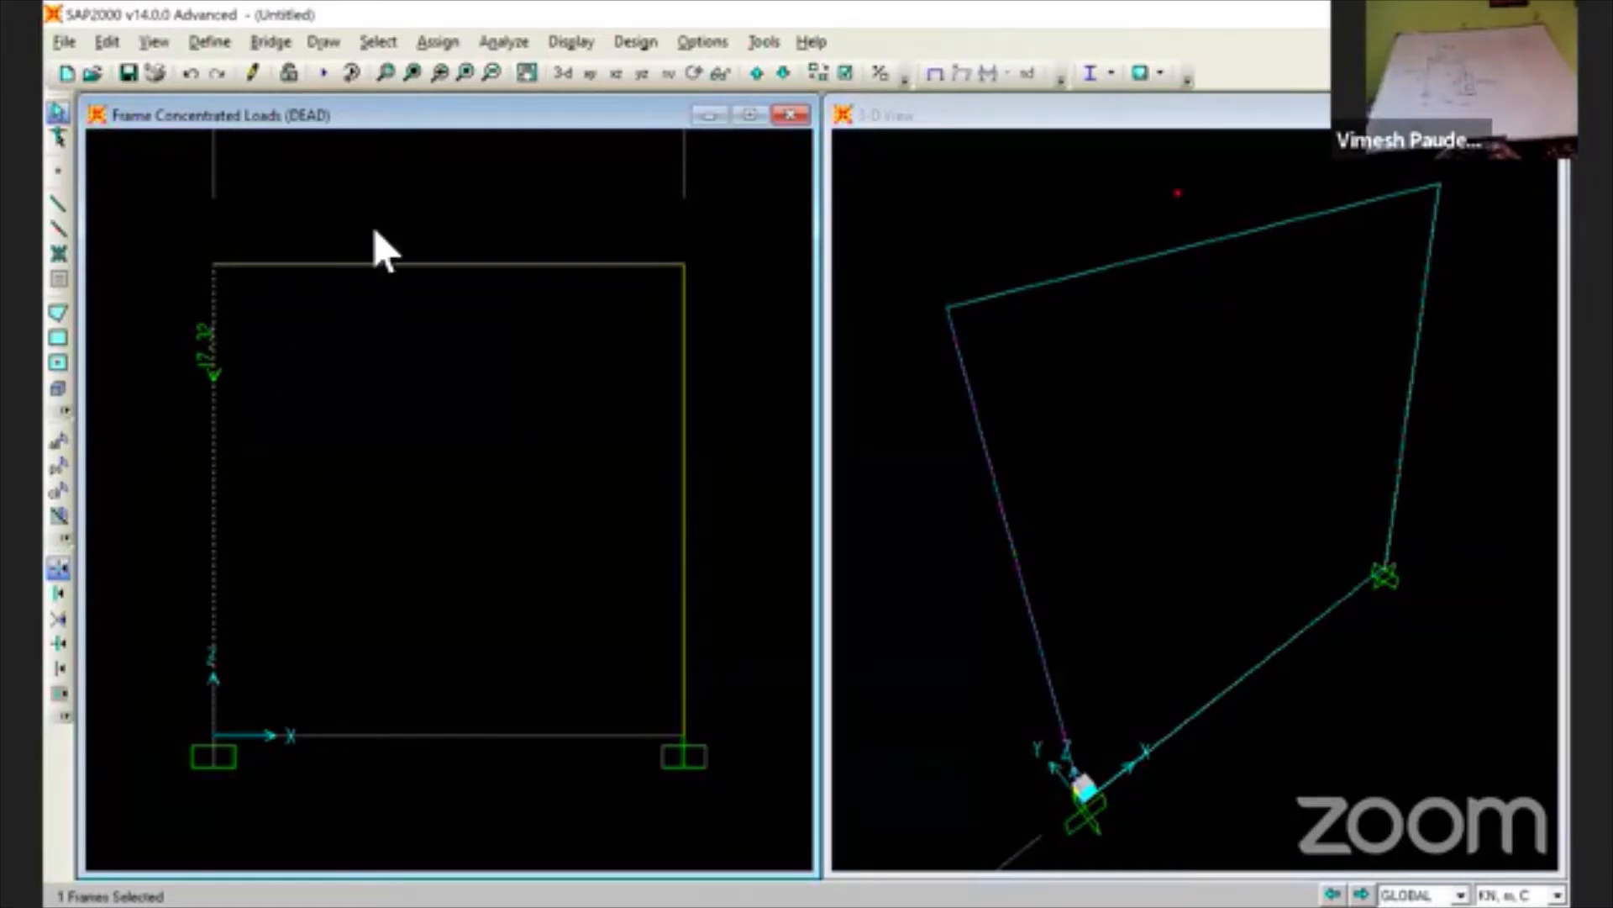
left_click(439, 41)
mouse_move(519, 310)
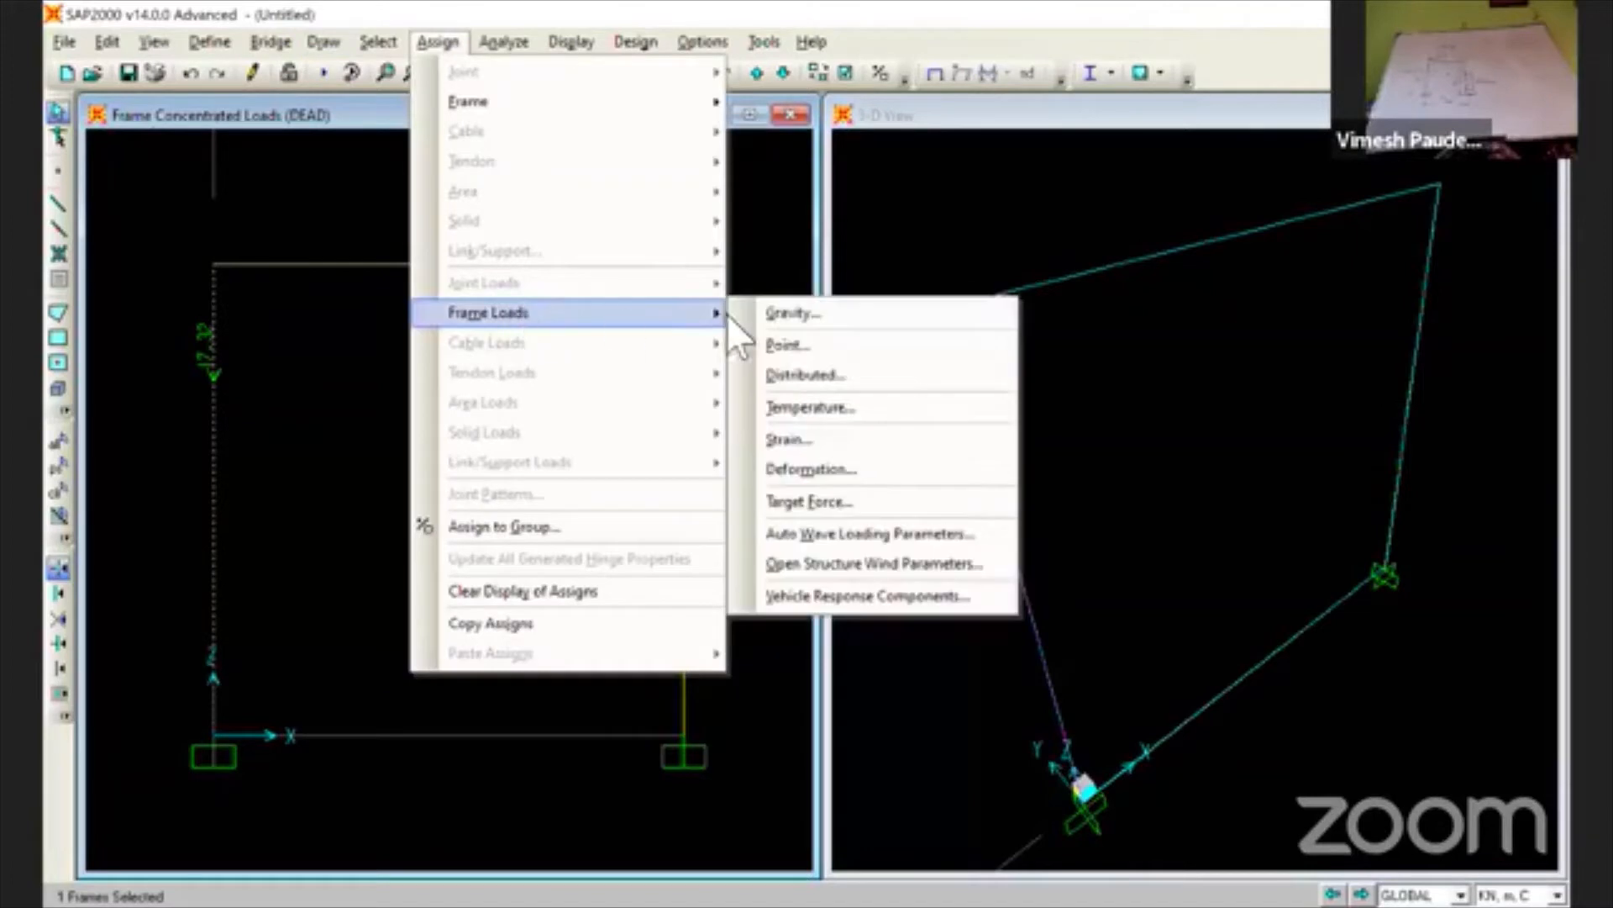
left_click(794, 374)
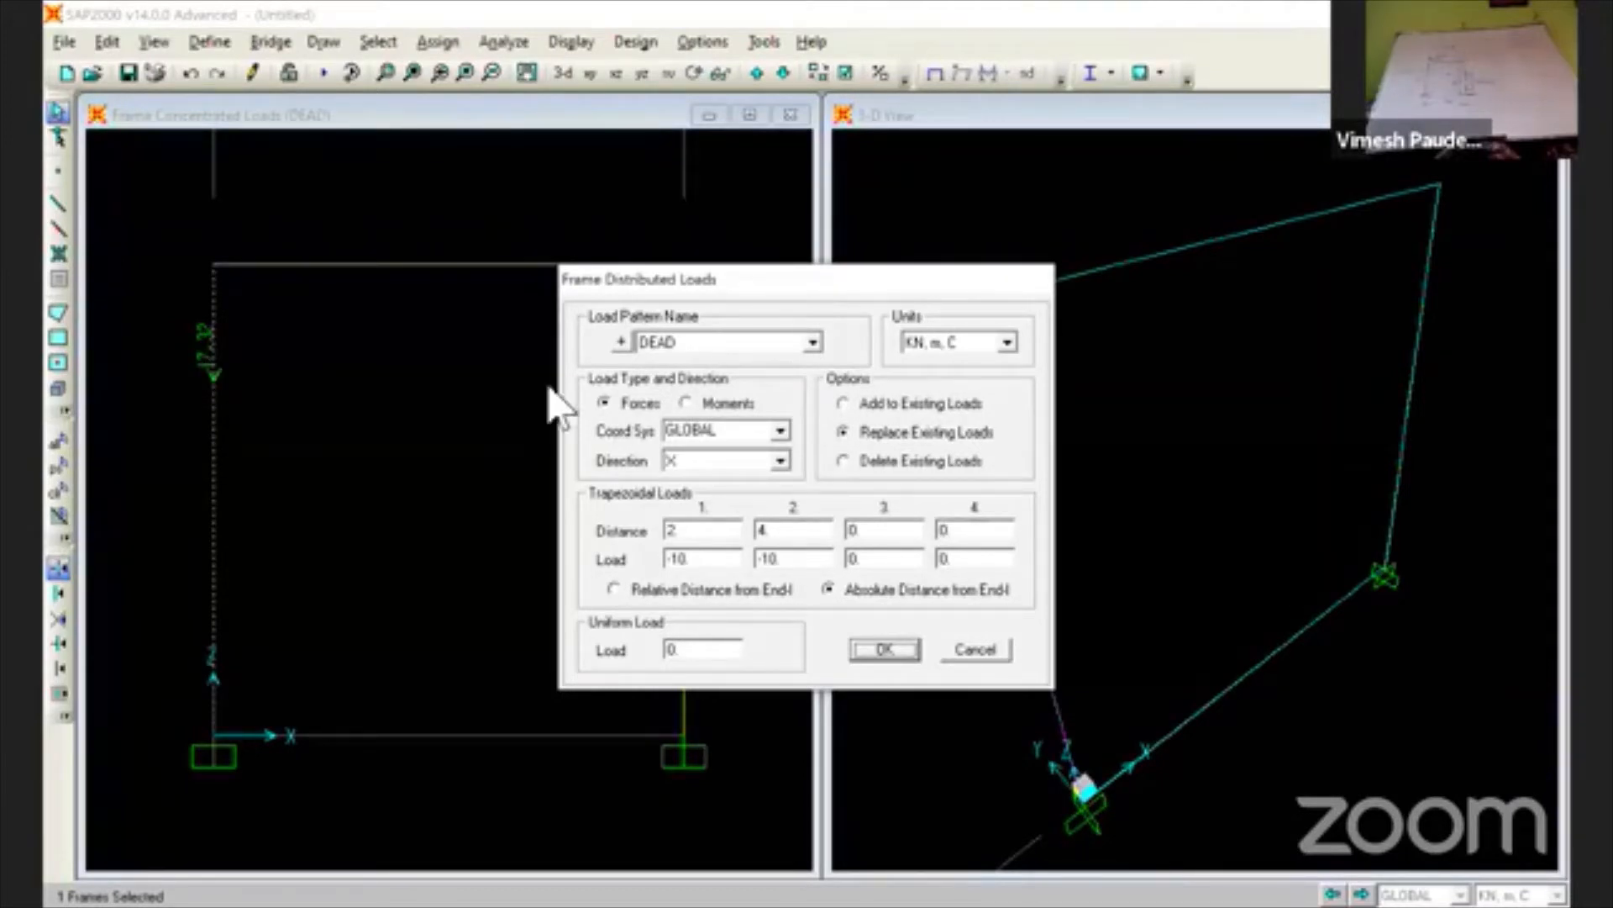
left_click(841, 404)
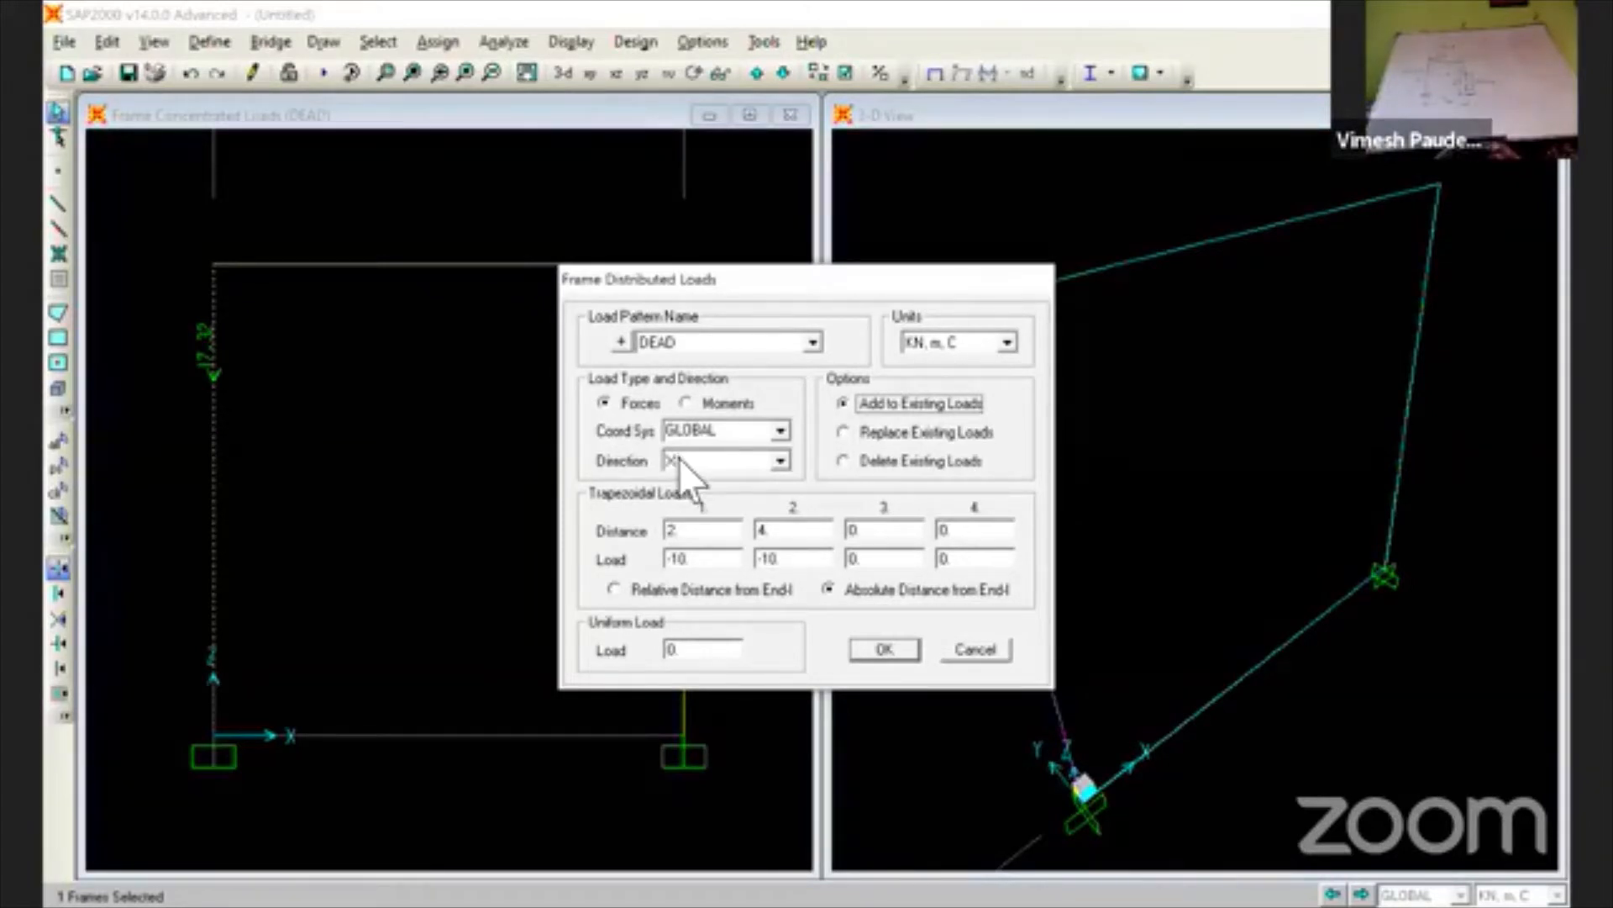
double_click(704, 536)
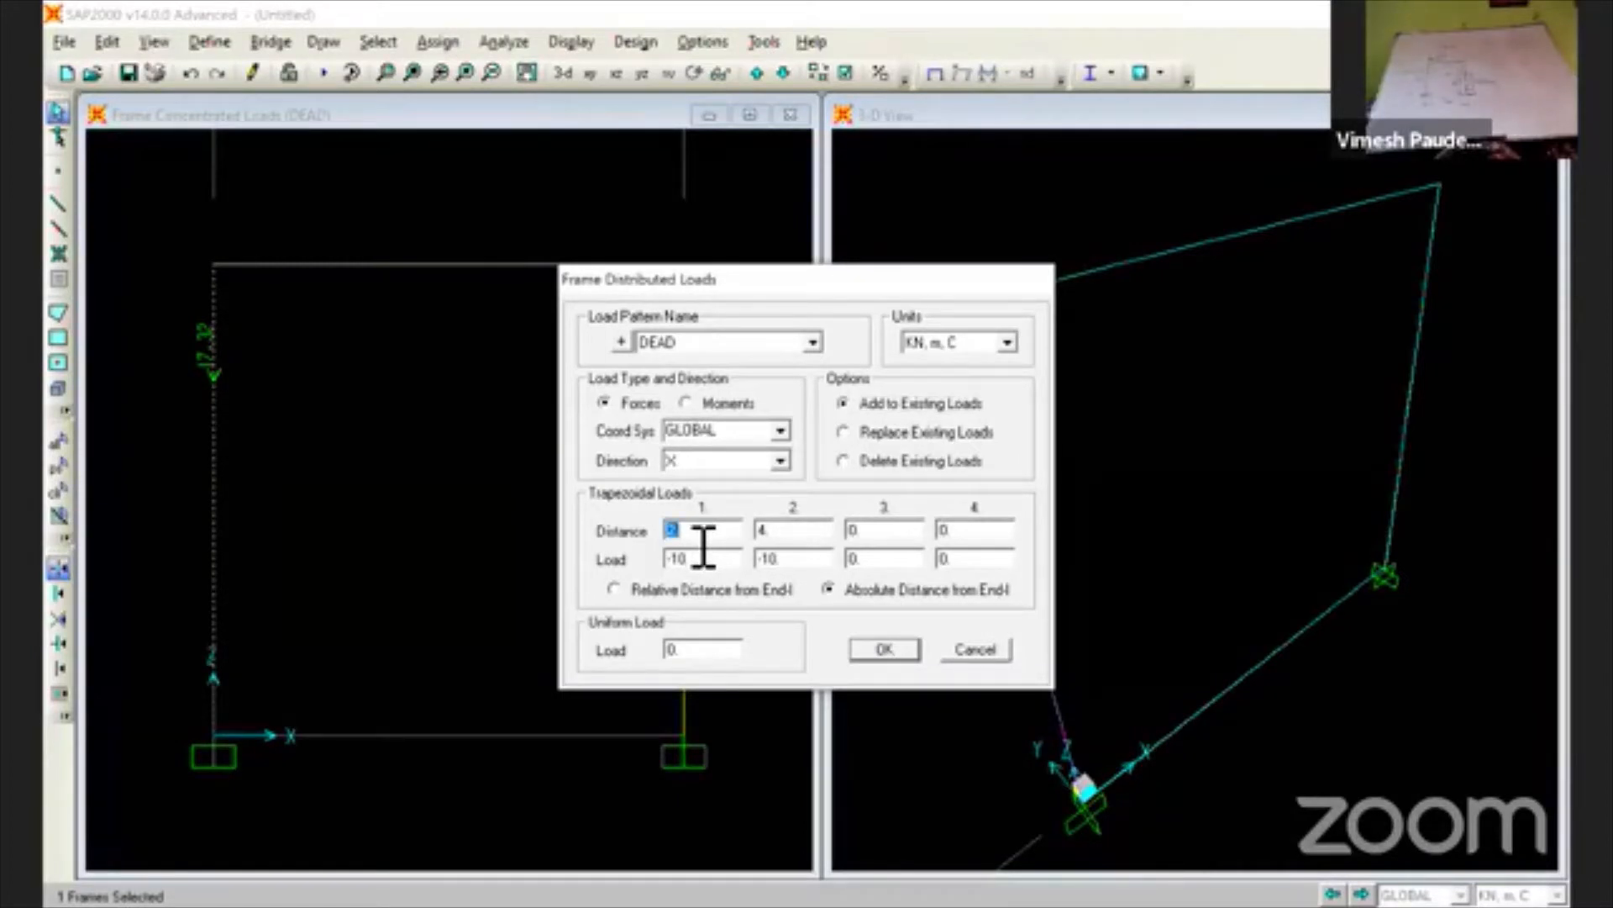
type("3")
double_click(807, 537)
left_click(976, 651)
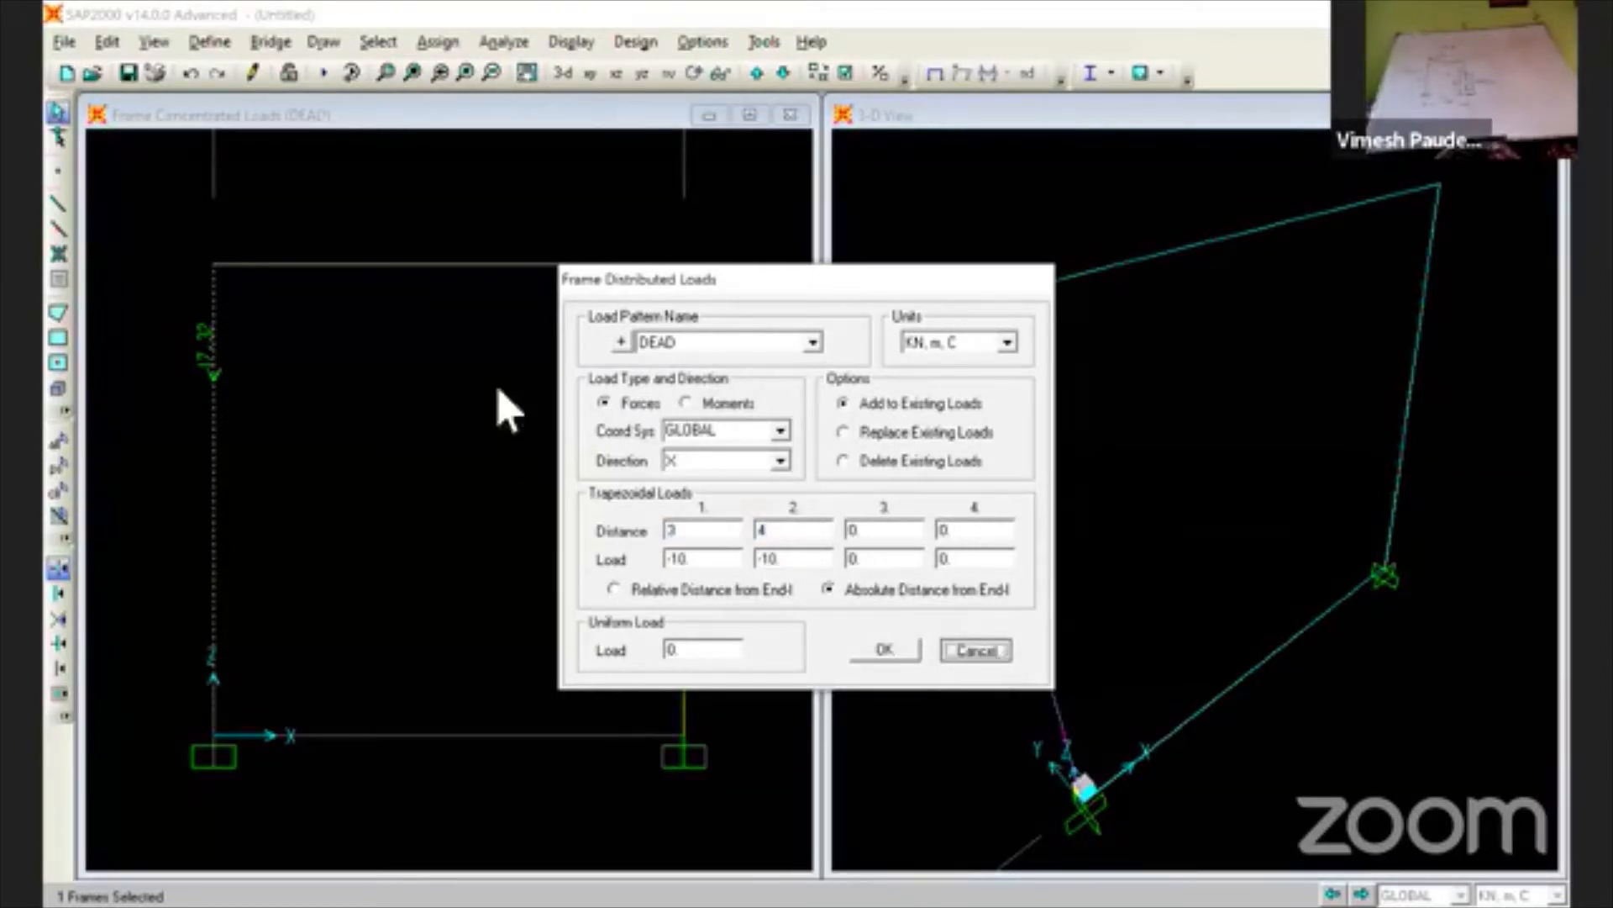
- Replace the point load on the column at X = 0 with a DEAD force of 10 in the X direction at distance 3
left_click(435, 42)
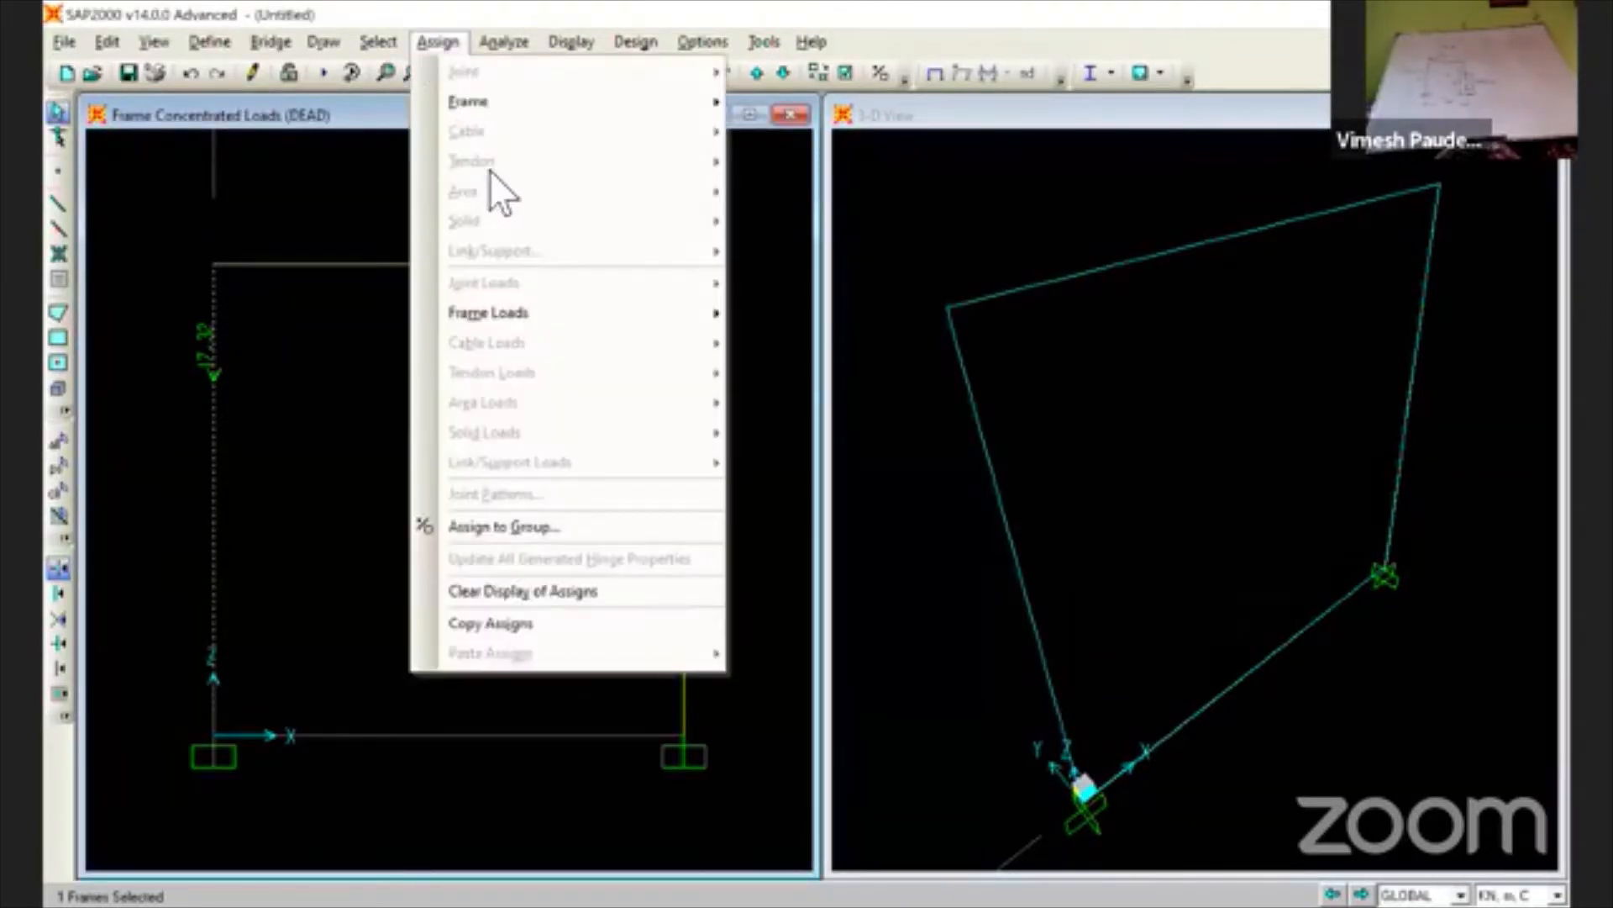
mouse_move(706, 312)
left_click(849, 351)
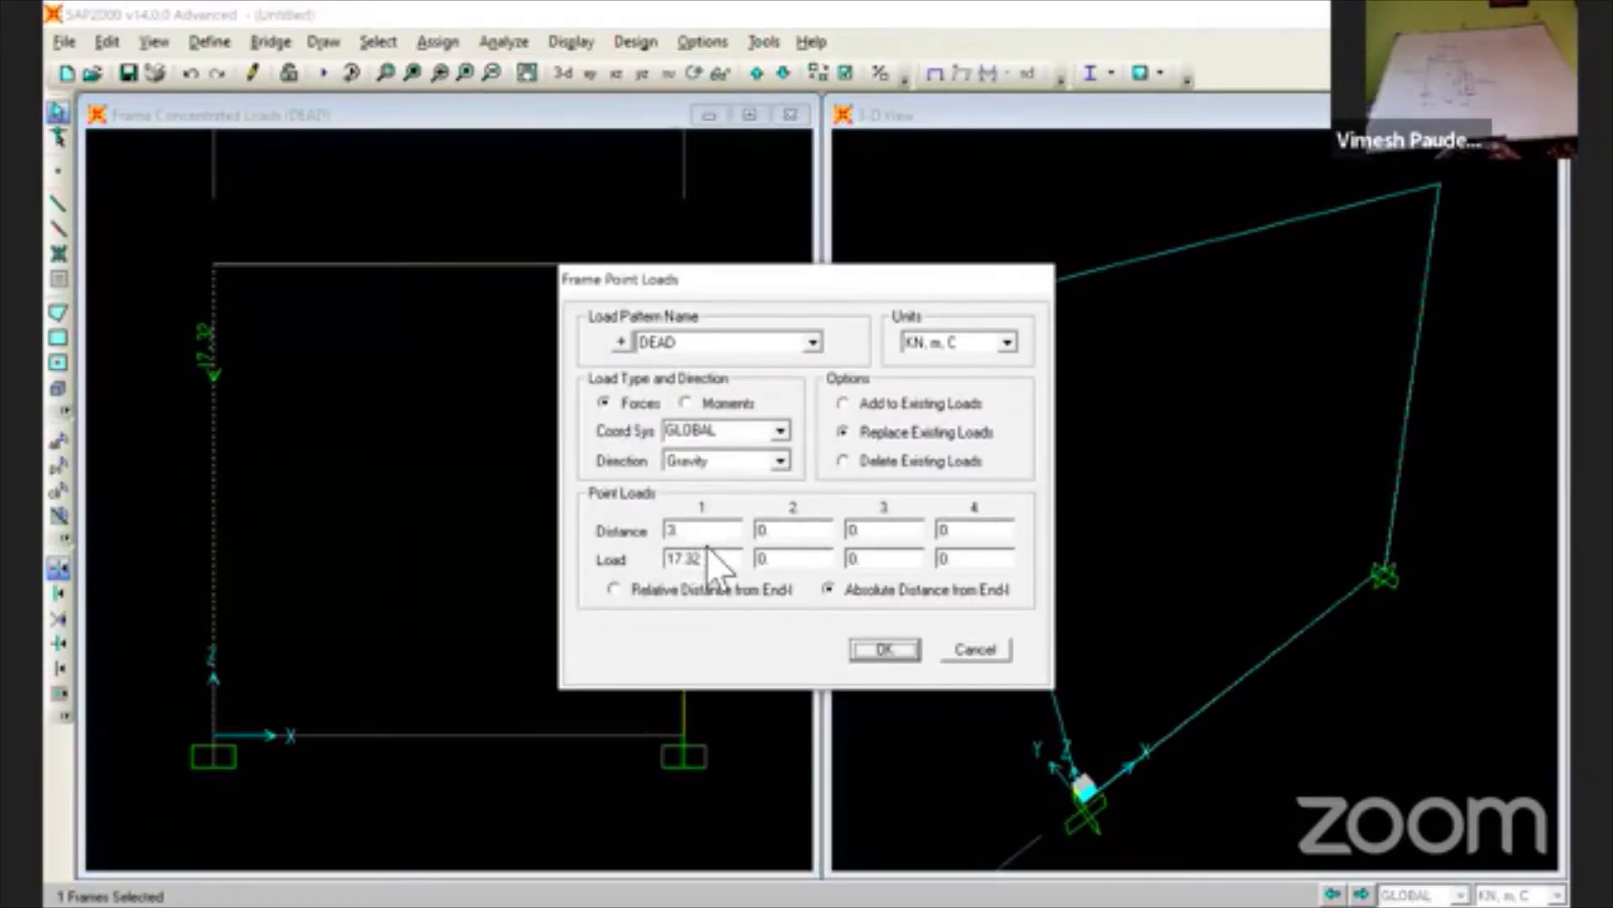
left_click(700, 459)
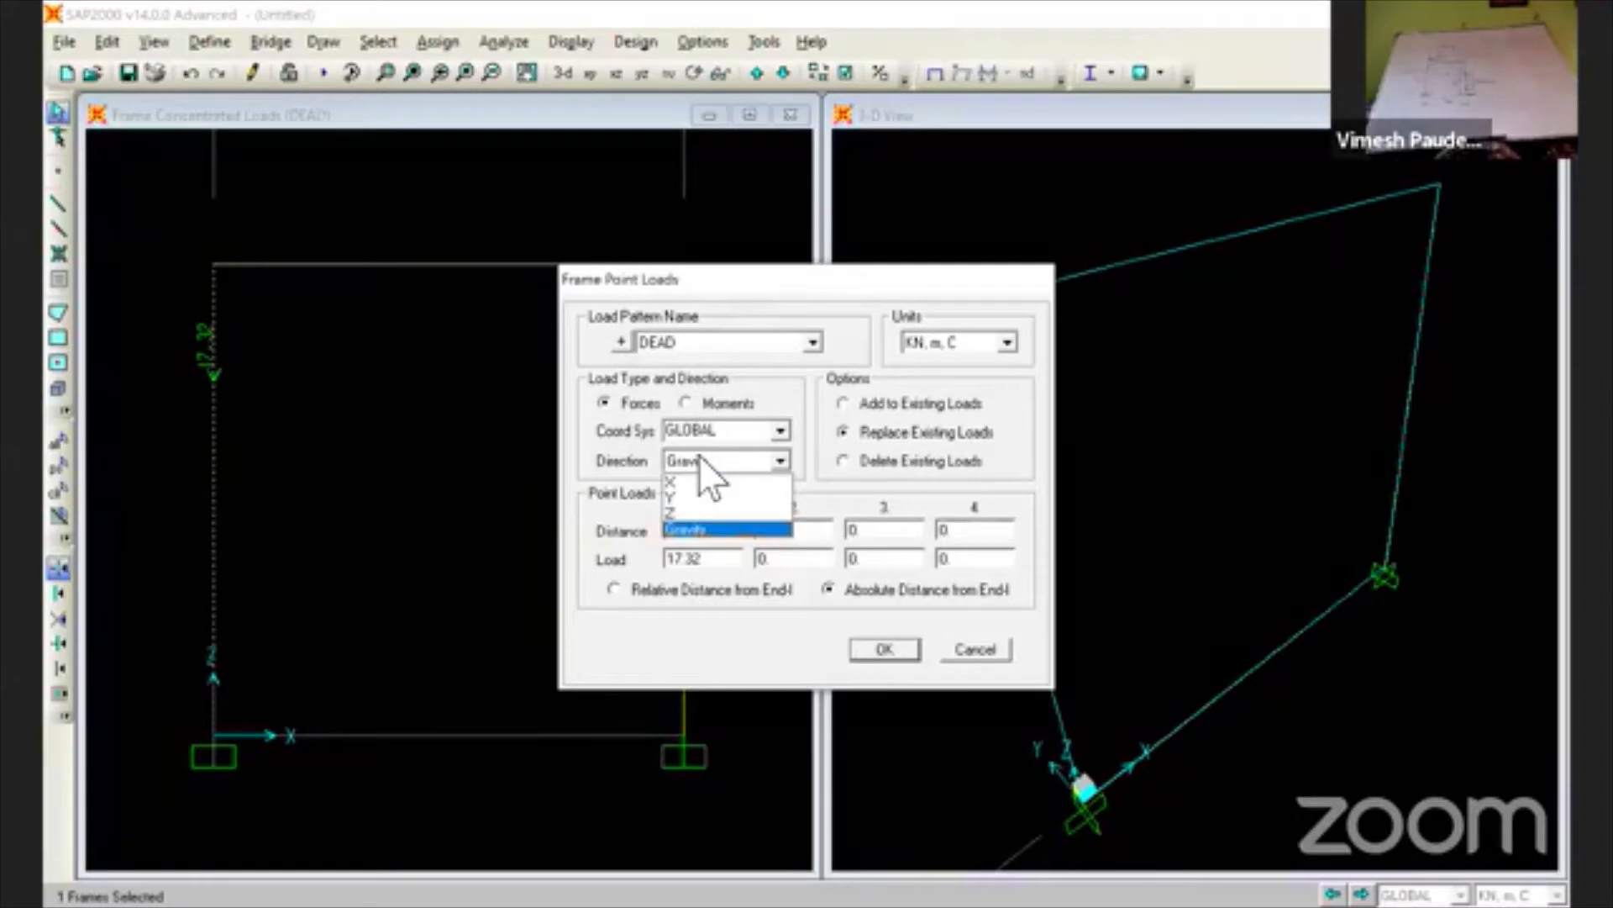
left_click(697, 482)
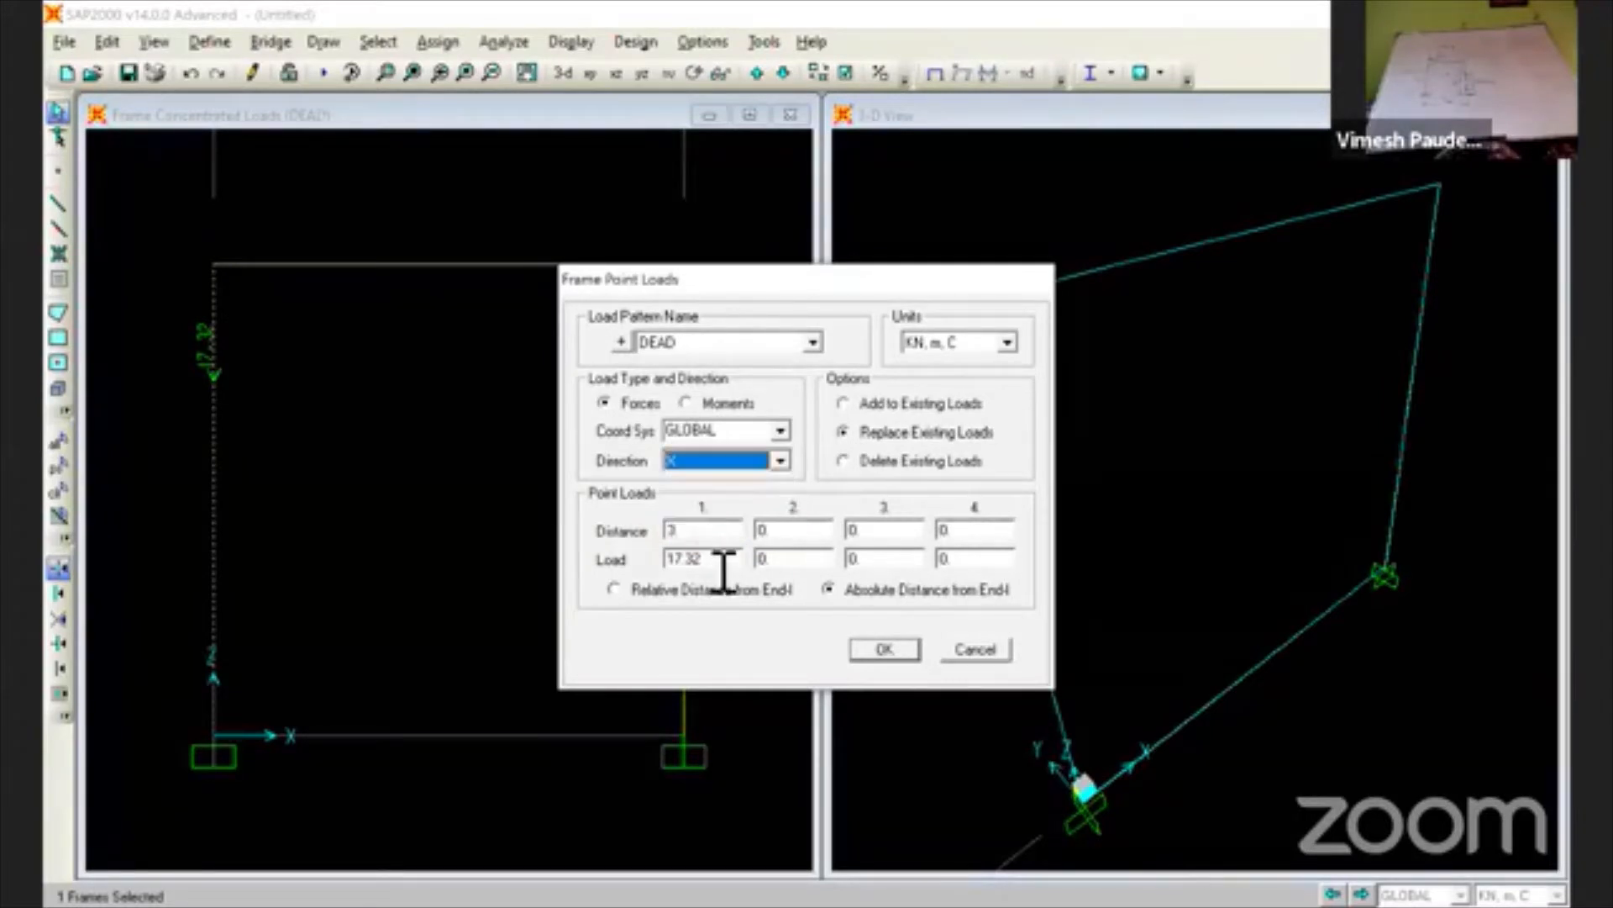
double_click(721, 560)
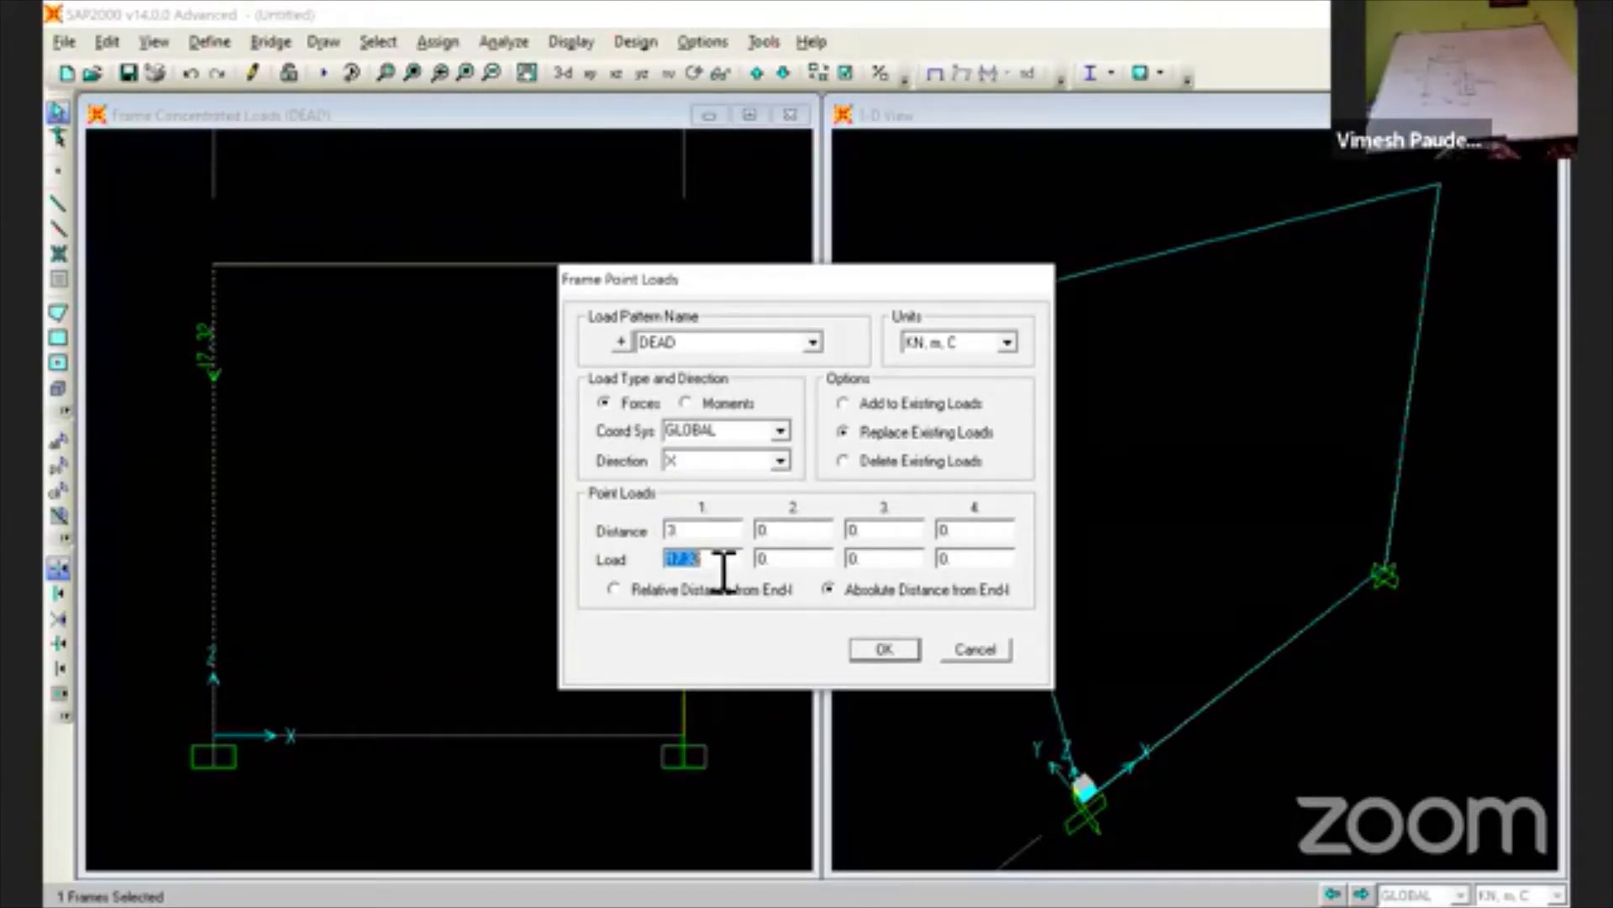
type("10")
left_click(889, 645)
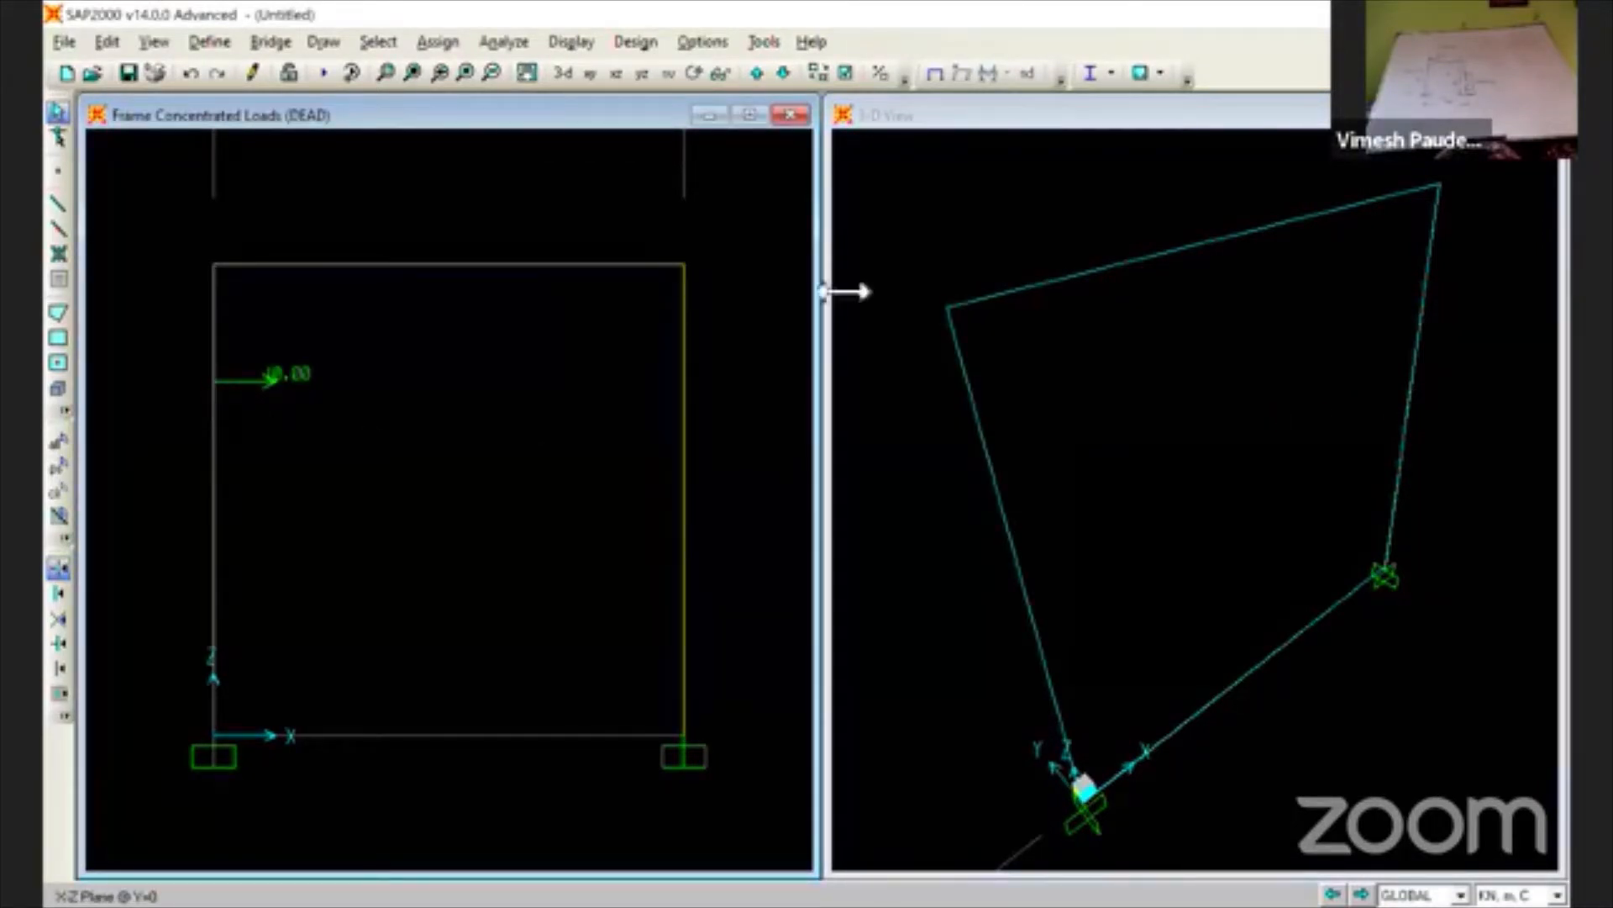
- Display the DEAD span loading forces on the frame with their values, using the as-defined coordinate system
left_click(568, 42)
mouse_move(883, 105)
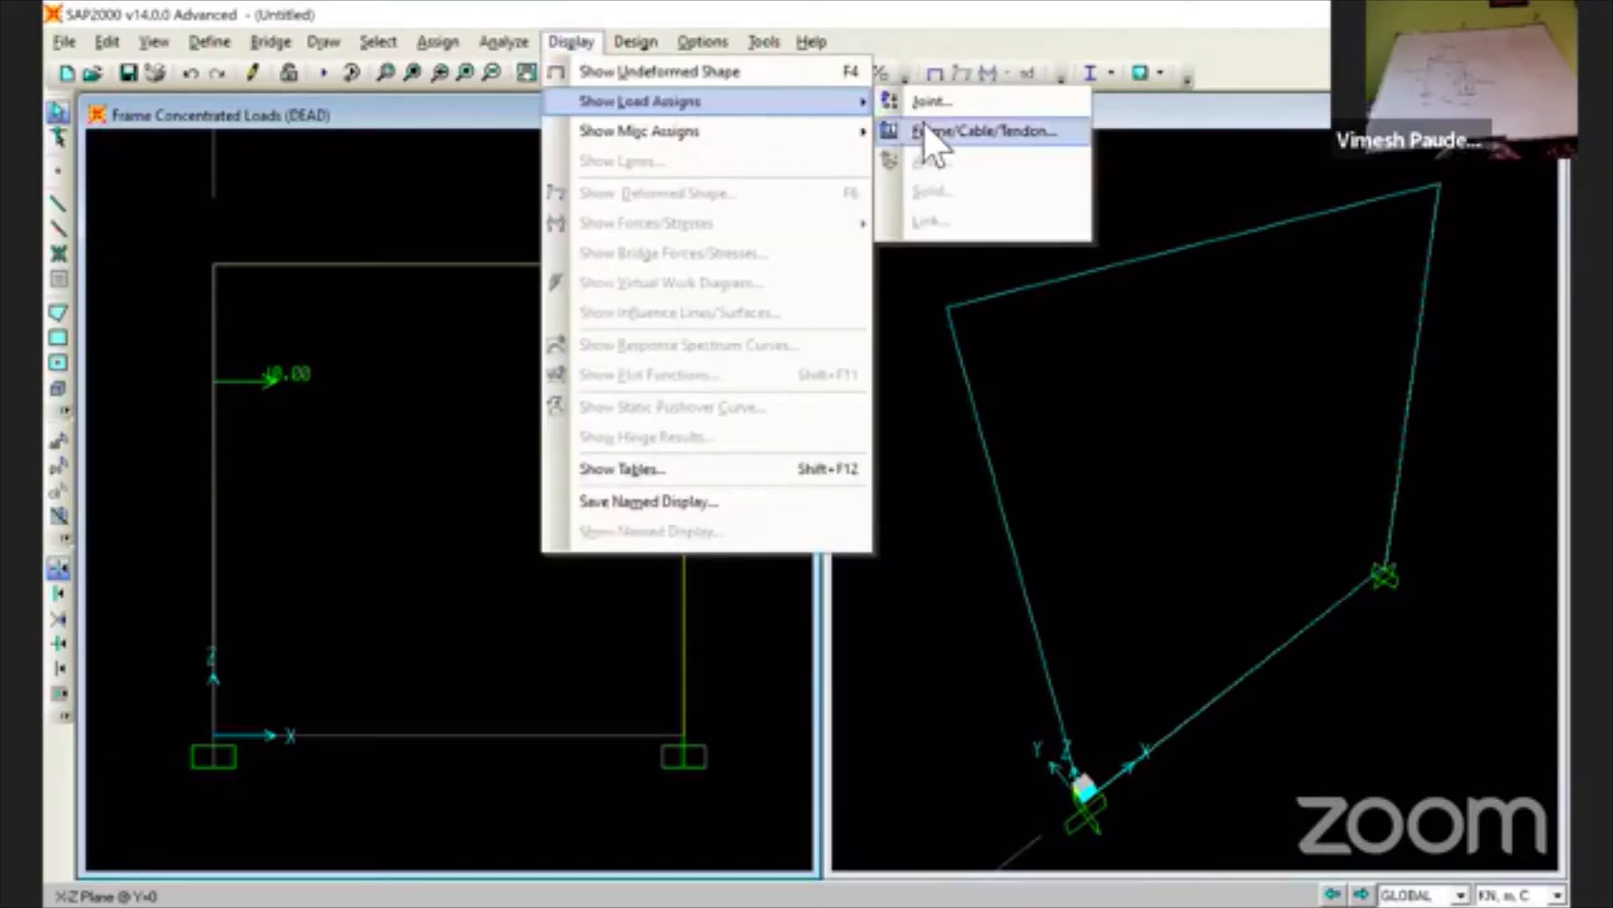
left_click(925, 127)
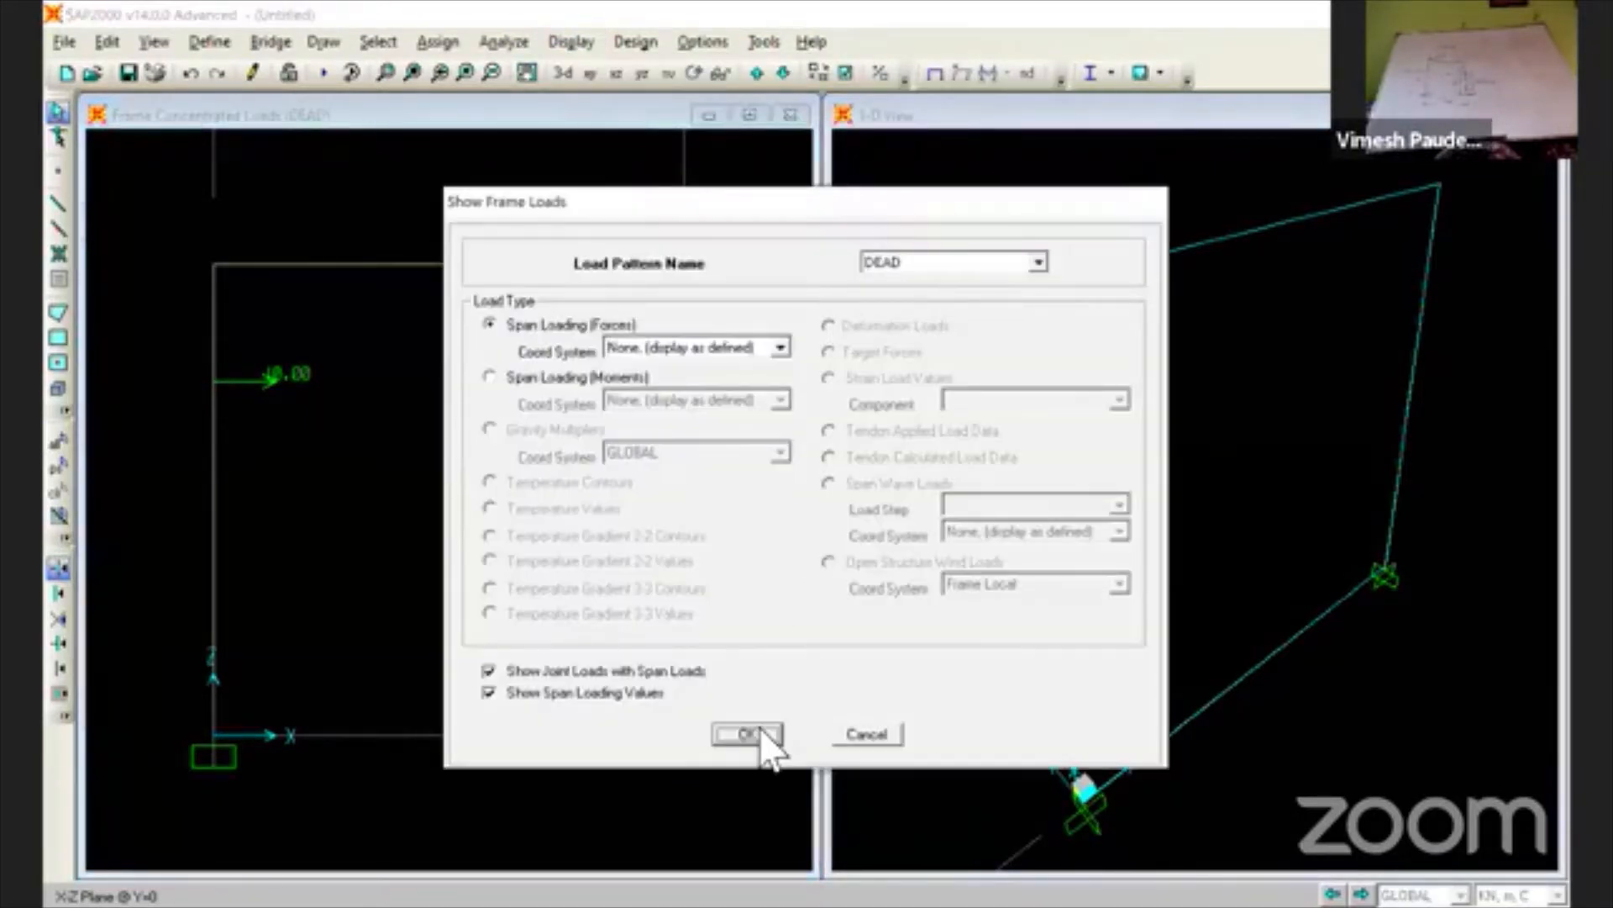
left_click(748, 735)
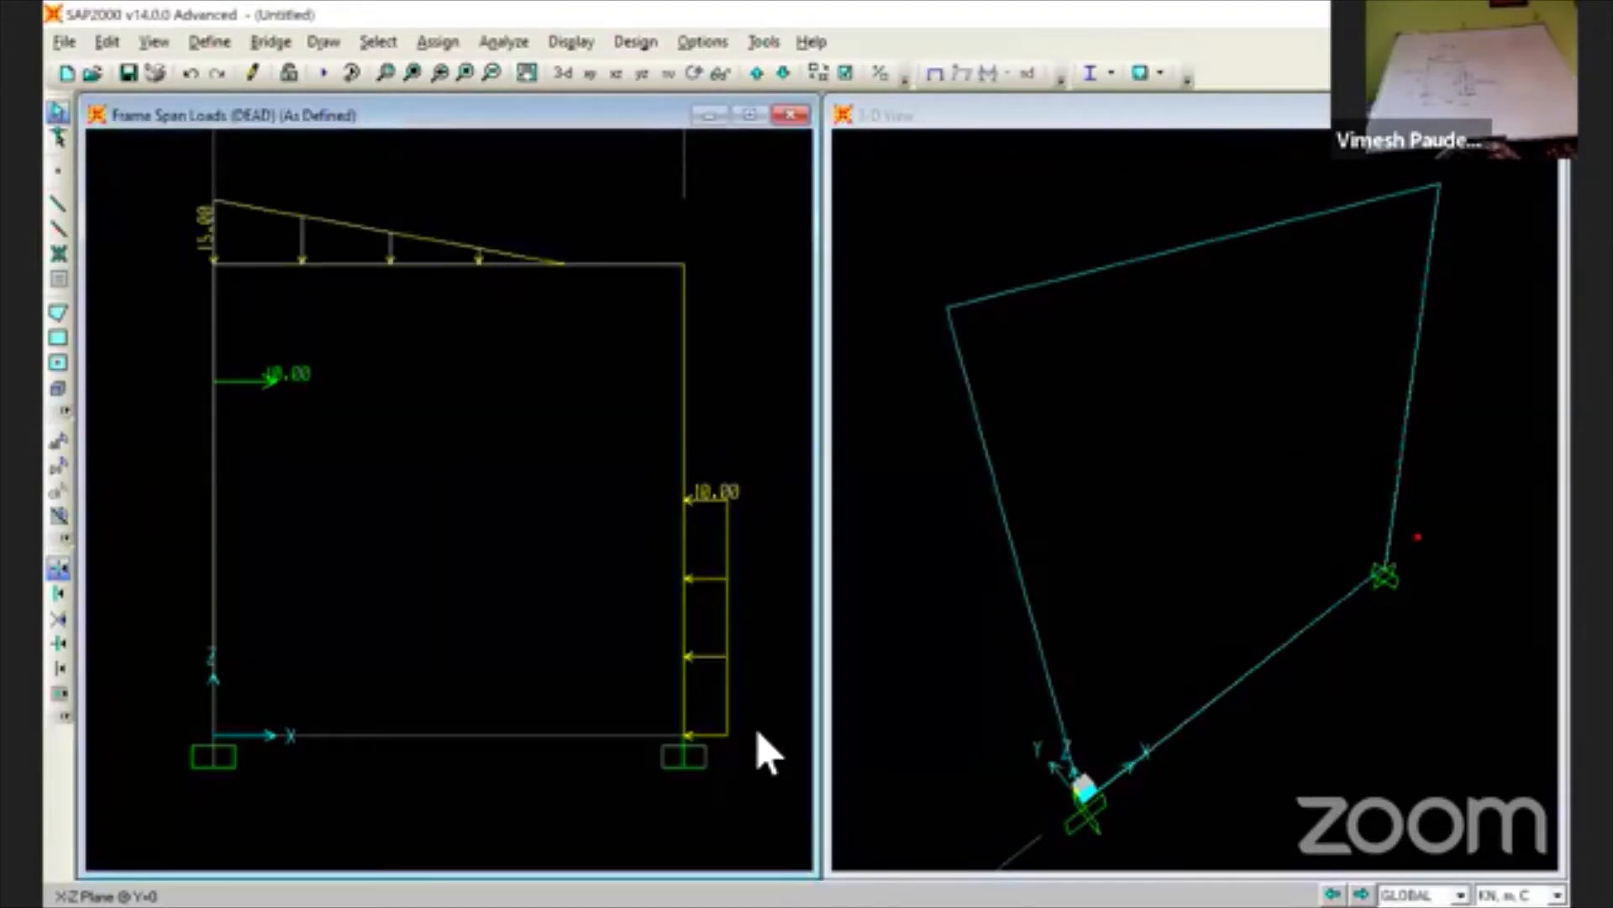
left_click(214, 380)
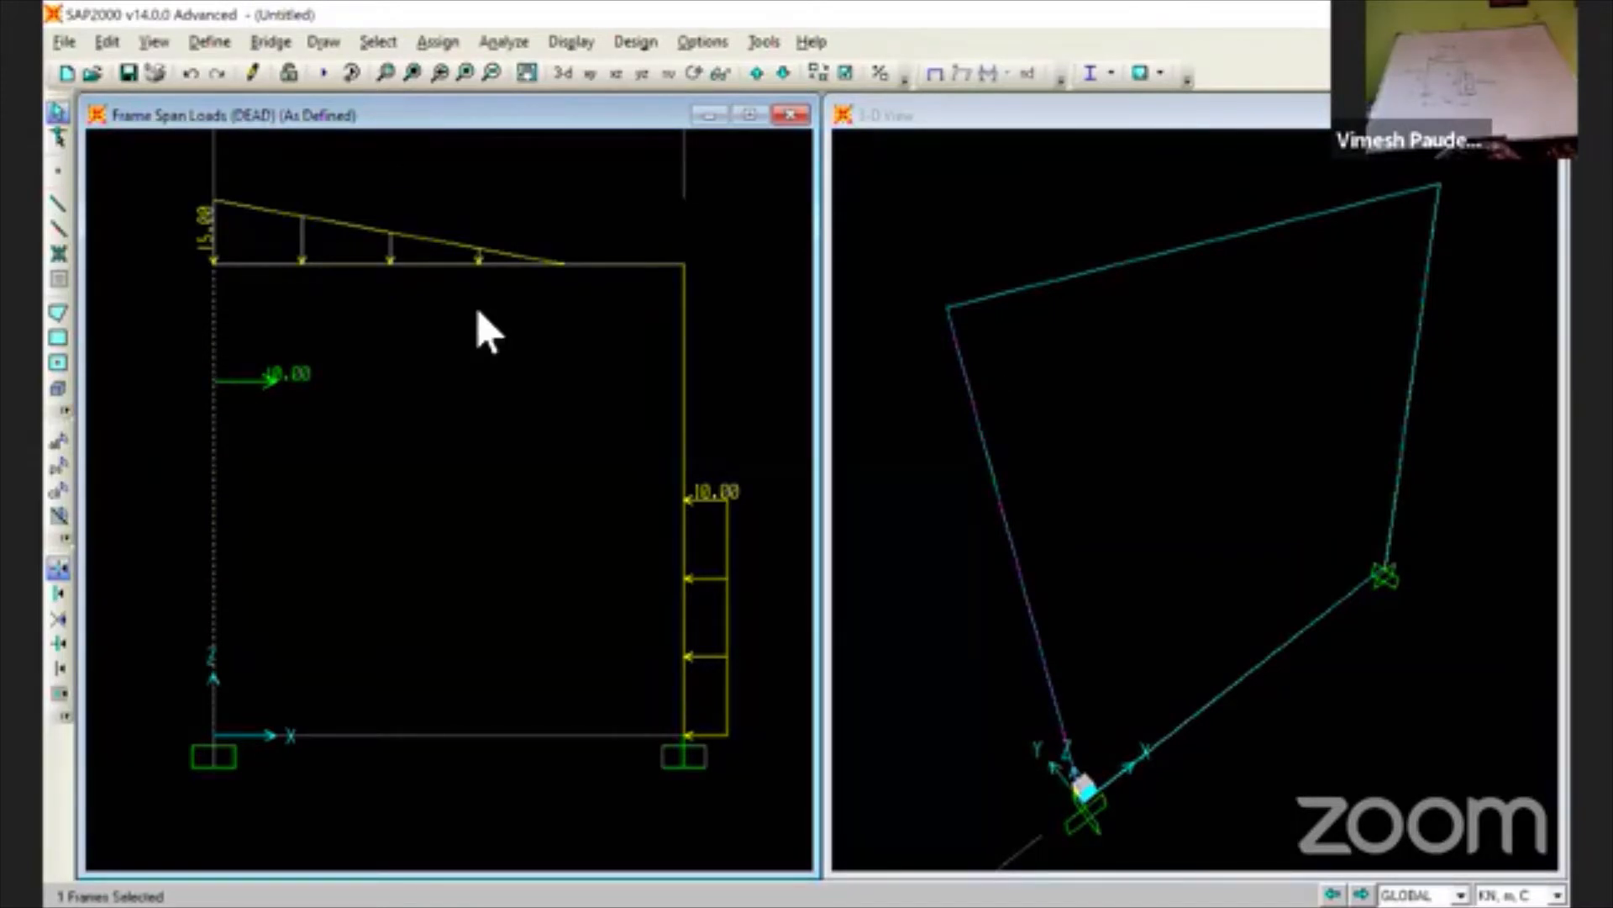
left_click(438, 41)
mouse_move(588, 313)
left_click(776, 346)
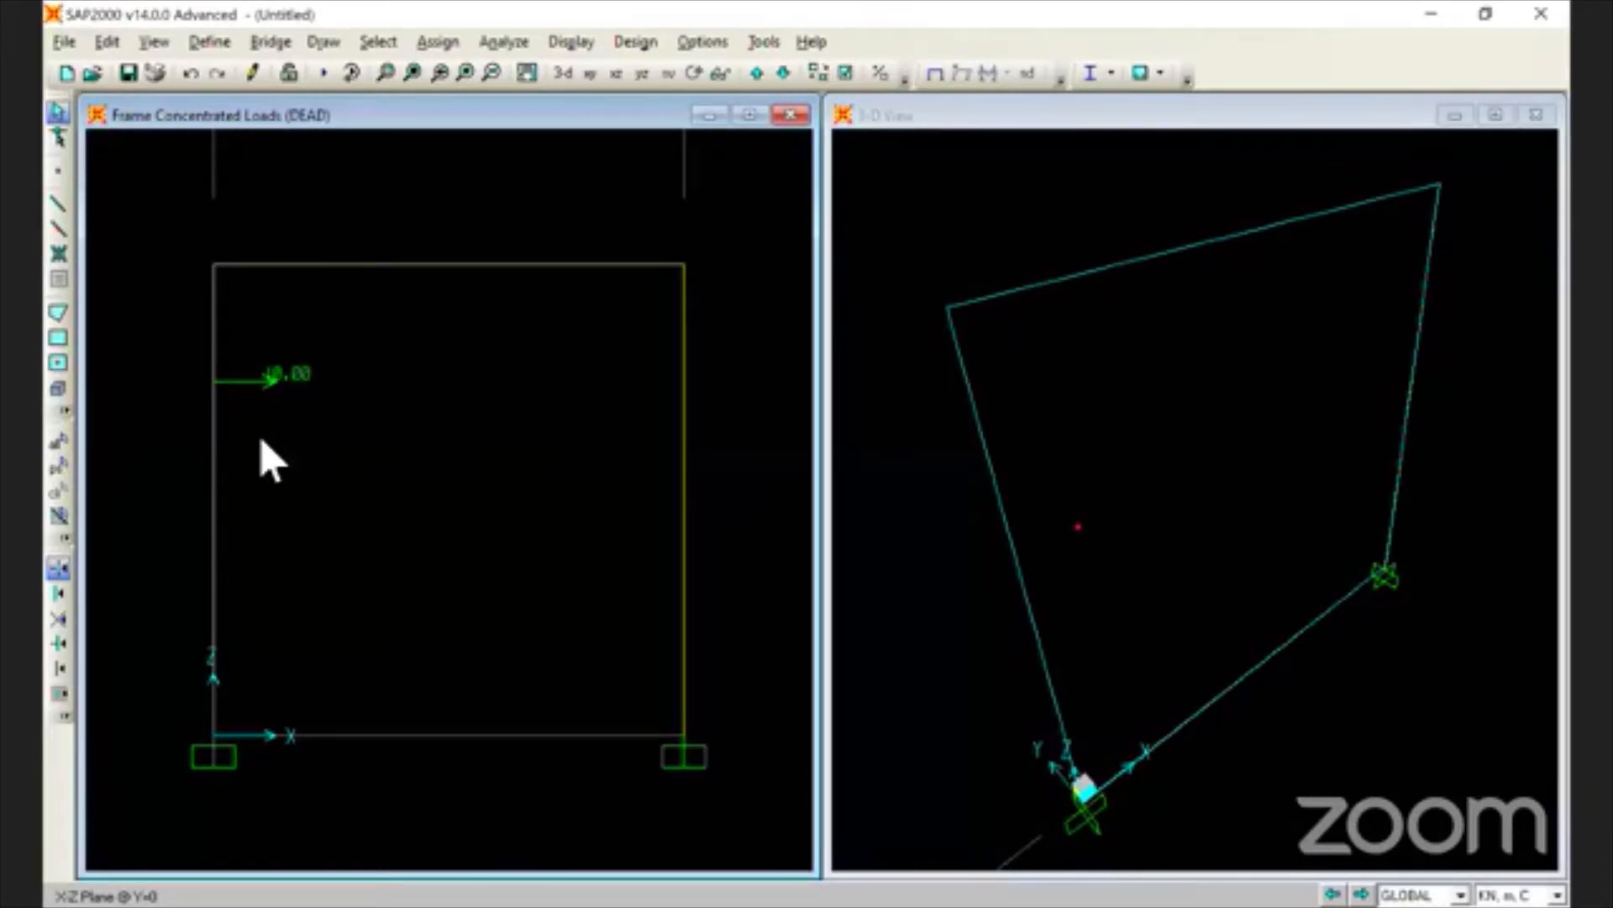
- Add a DEAD Gravity point force of 17.32 at absolute distance 3 to the existing loads on the column at X = 0
left_click(213, 433)
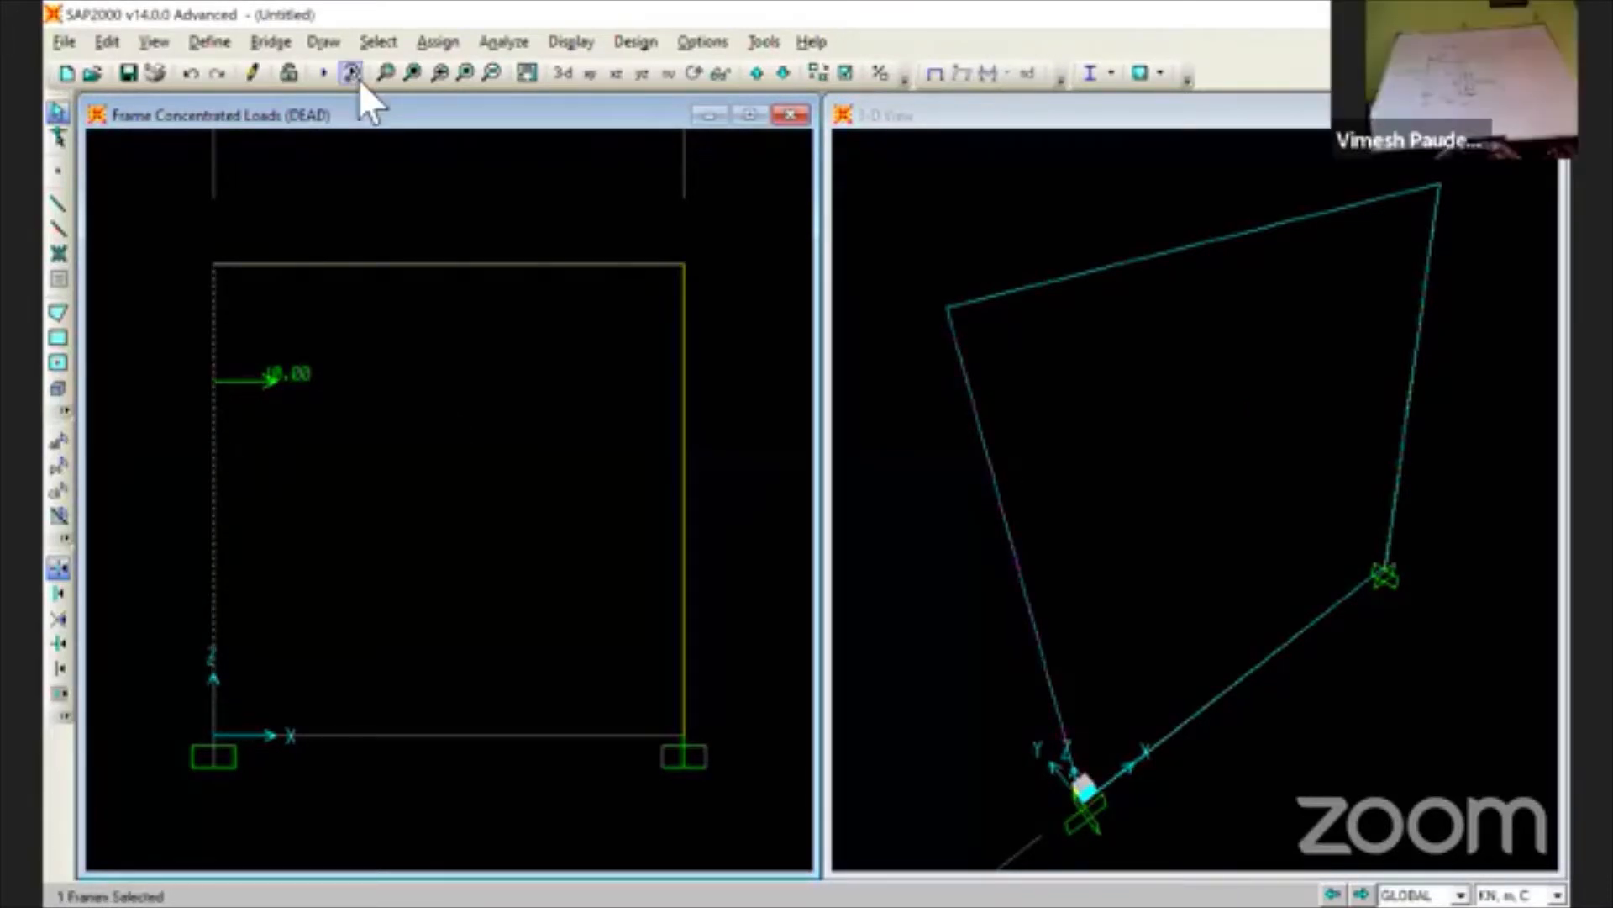
left_click(439, 42)
mouse_move(516, 311)
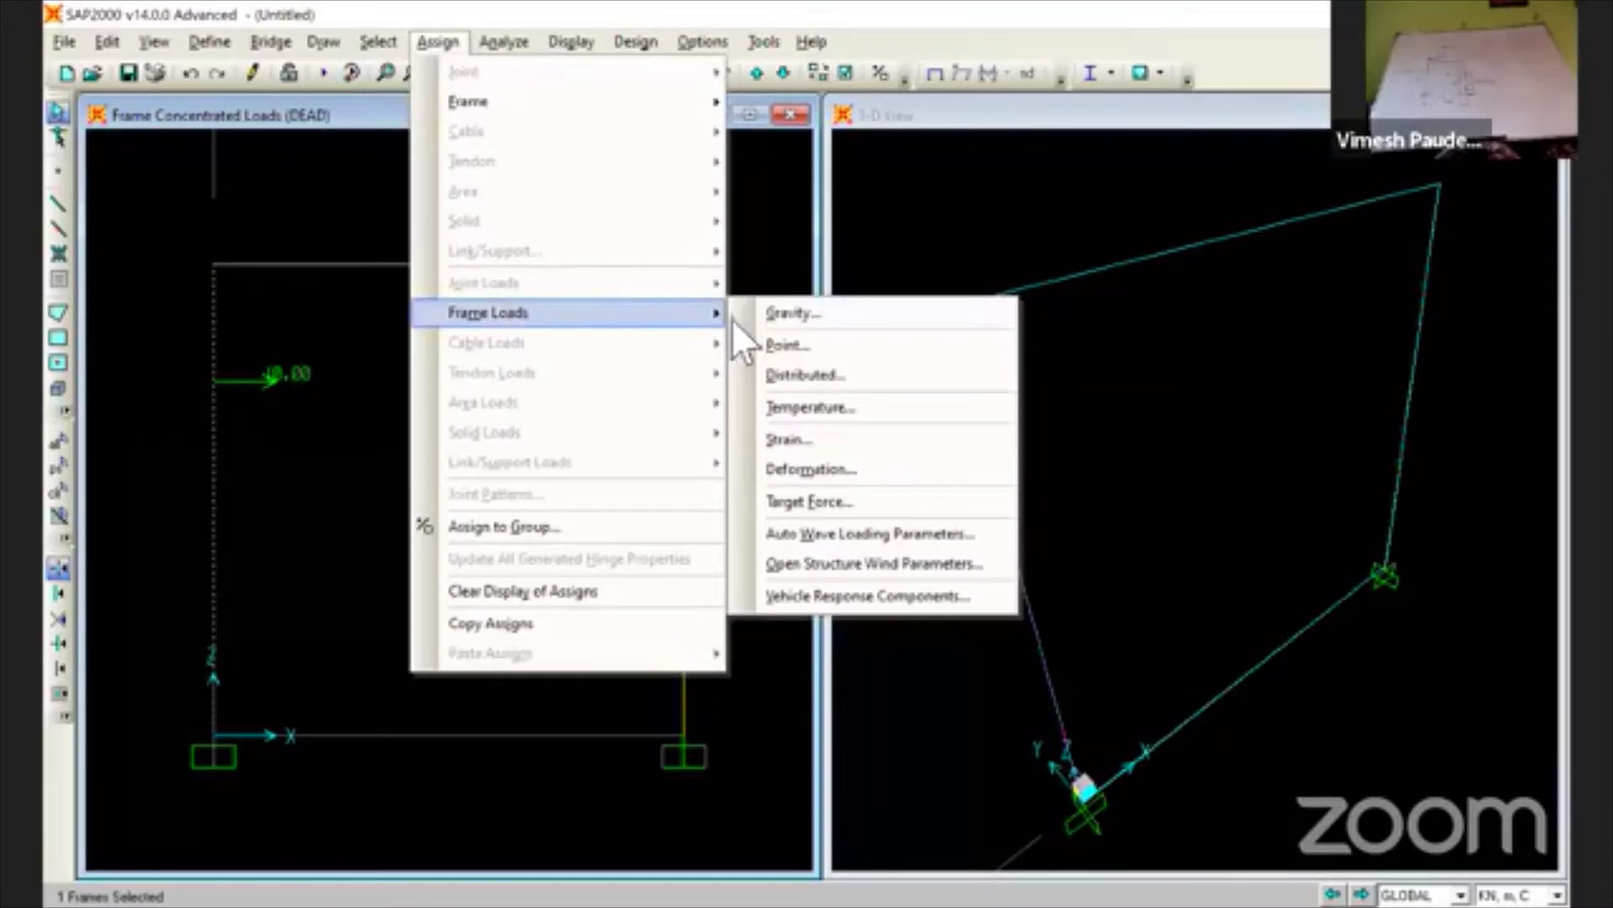
left_click(774, 343)
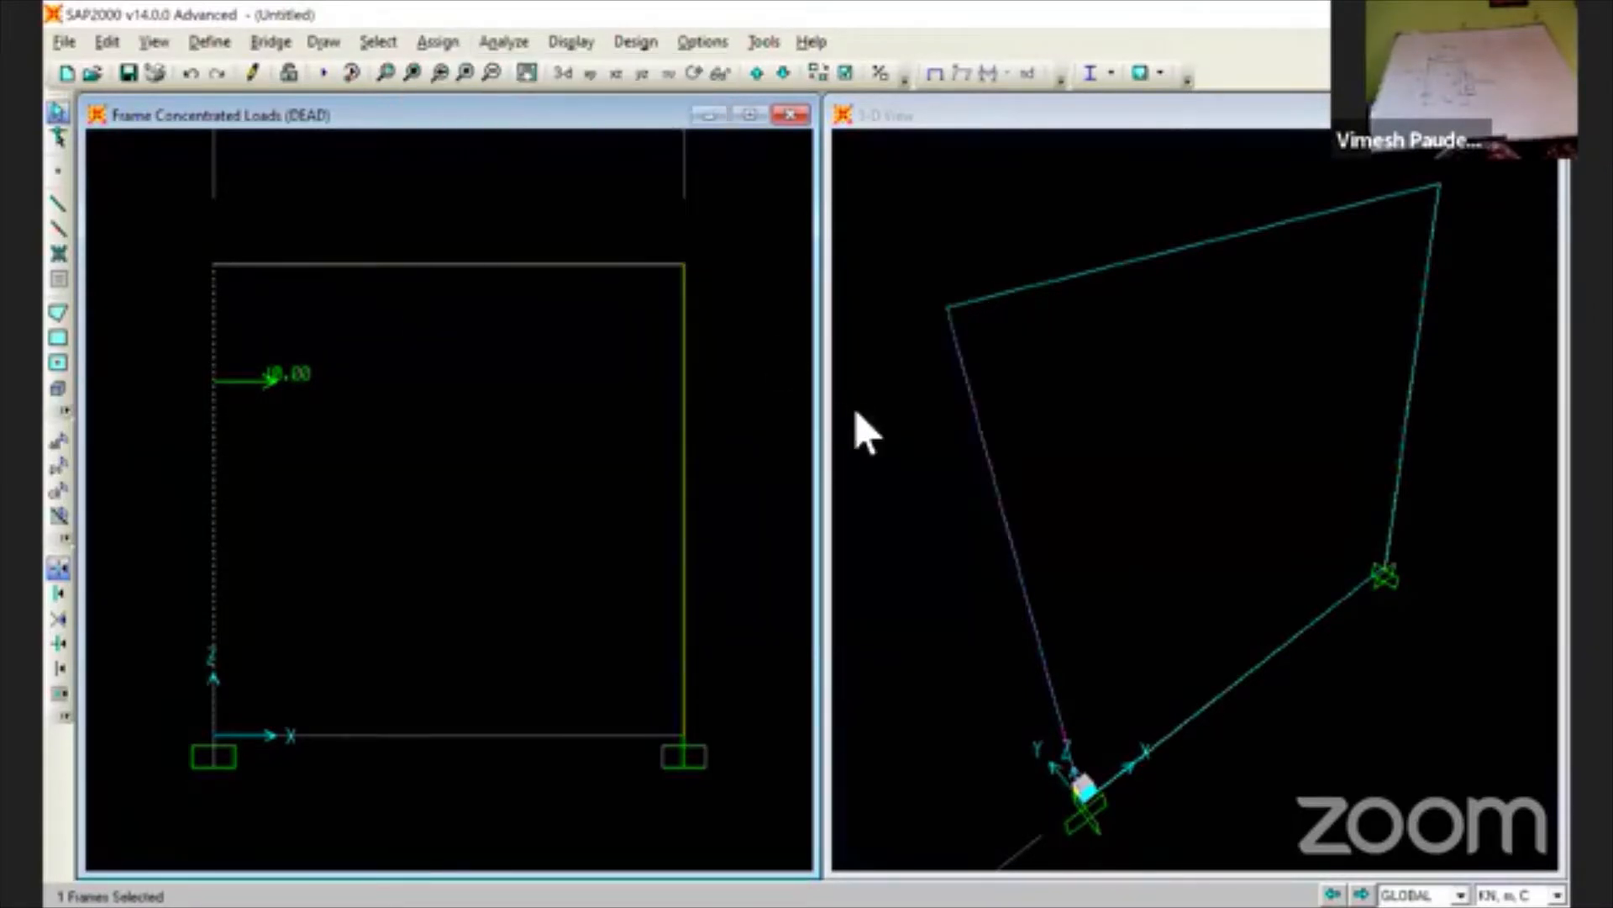
left_click(844, 403)
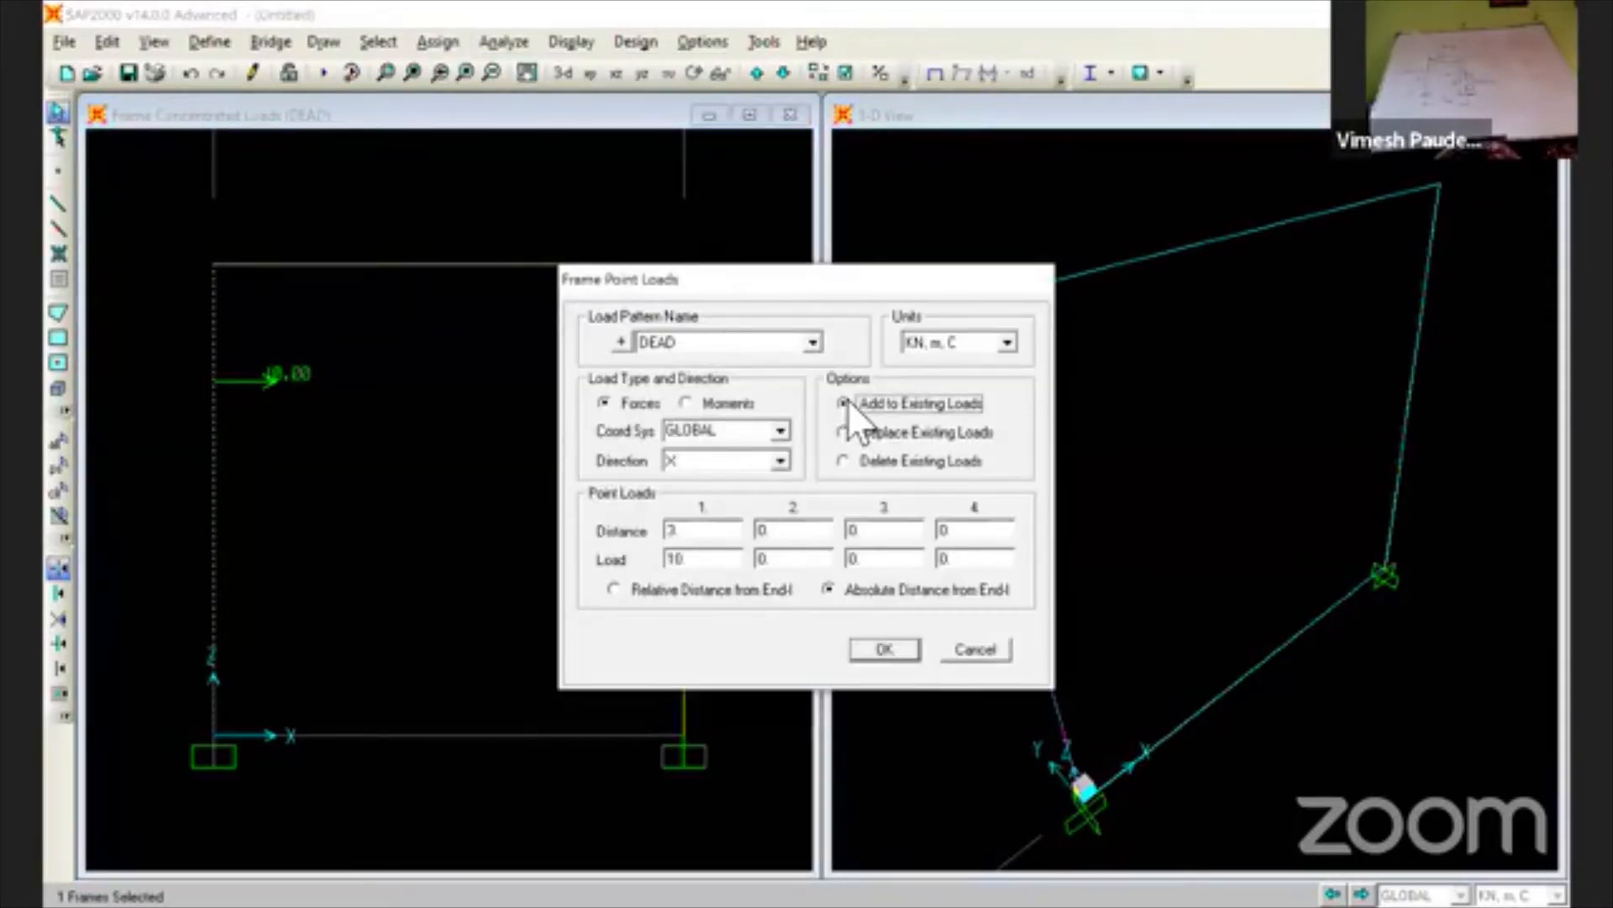
left_click(691, 460)
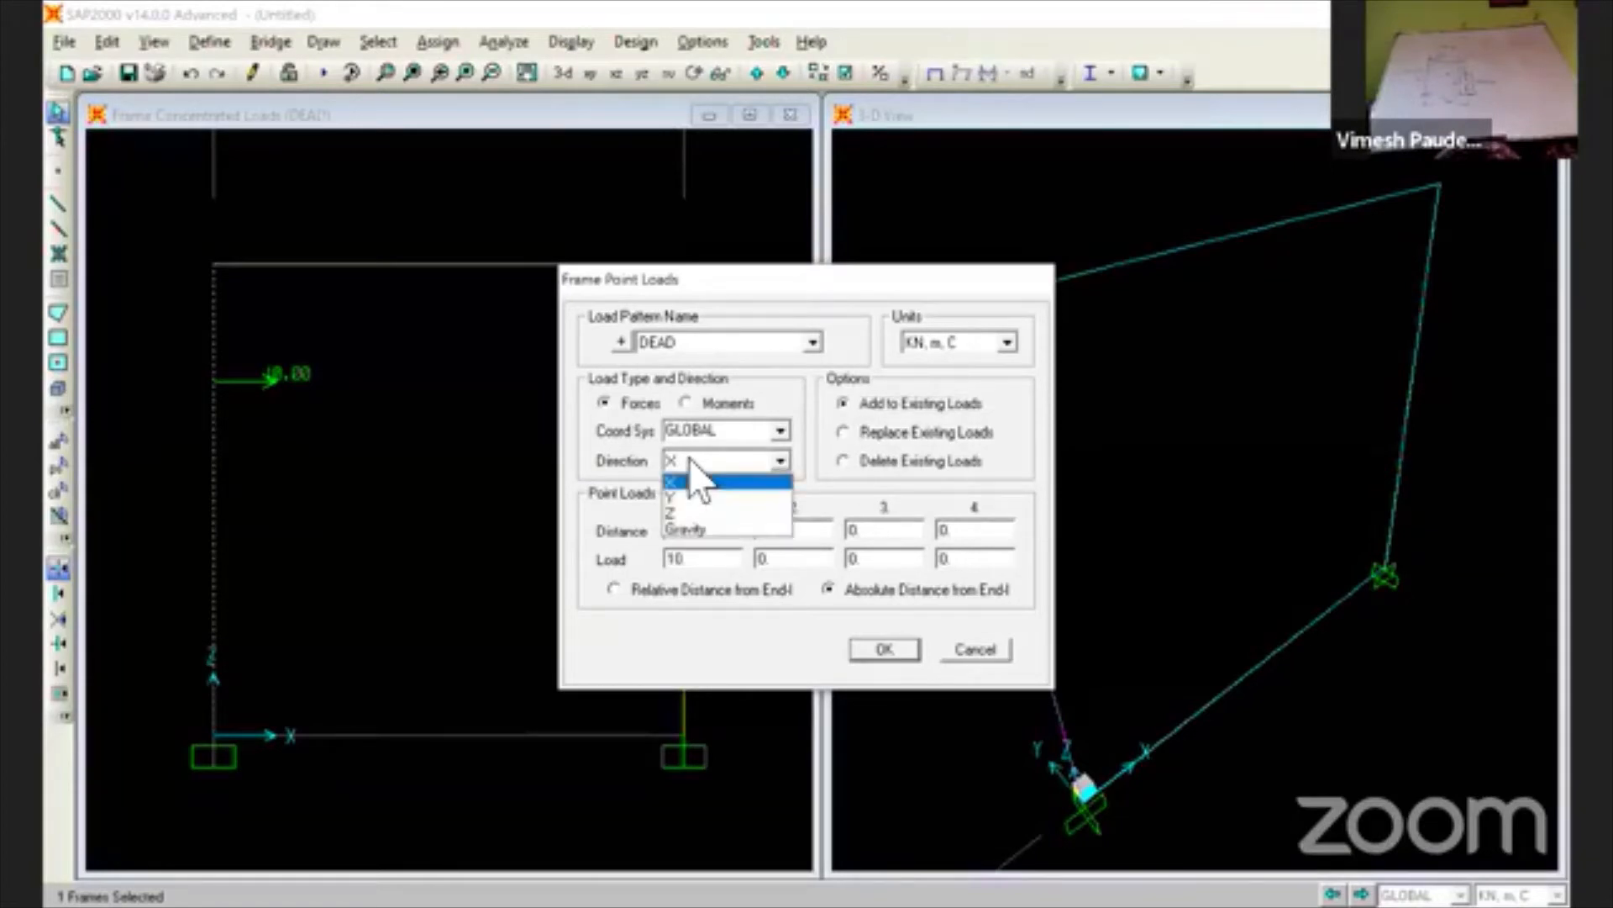
left_click(710, 530)
double_click(706, 562)
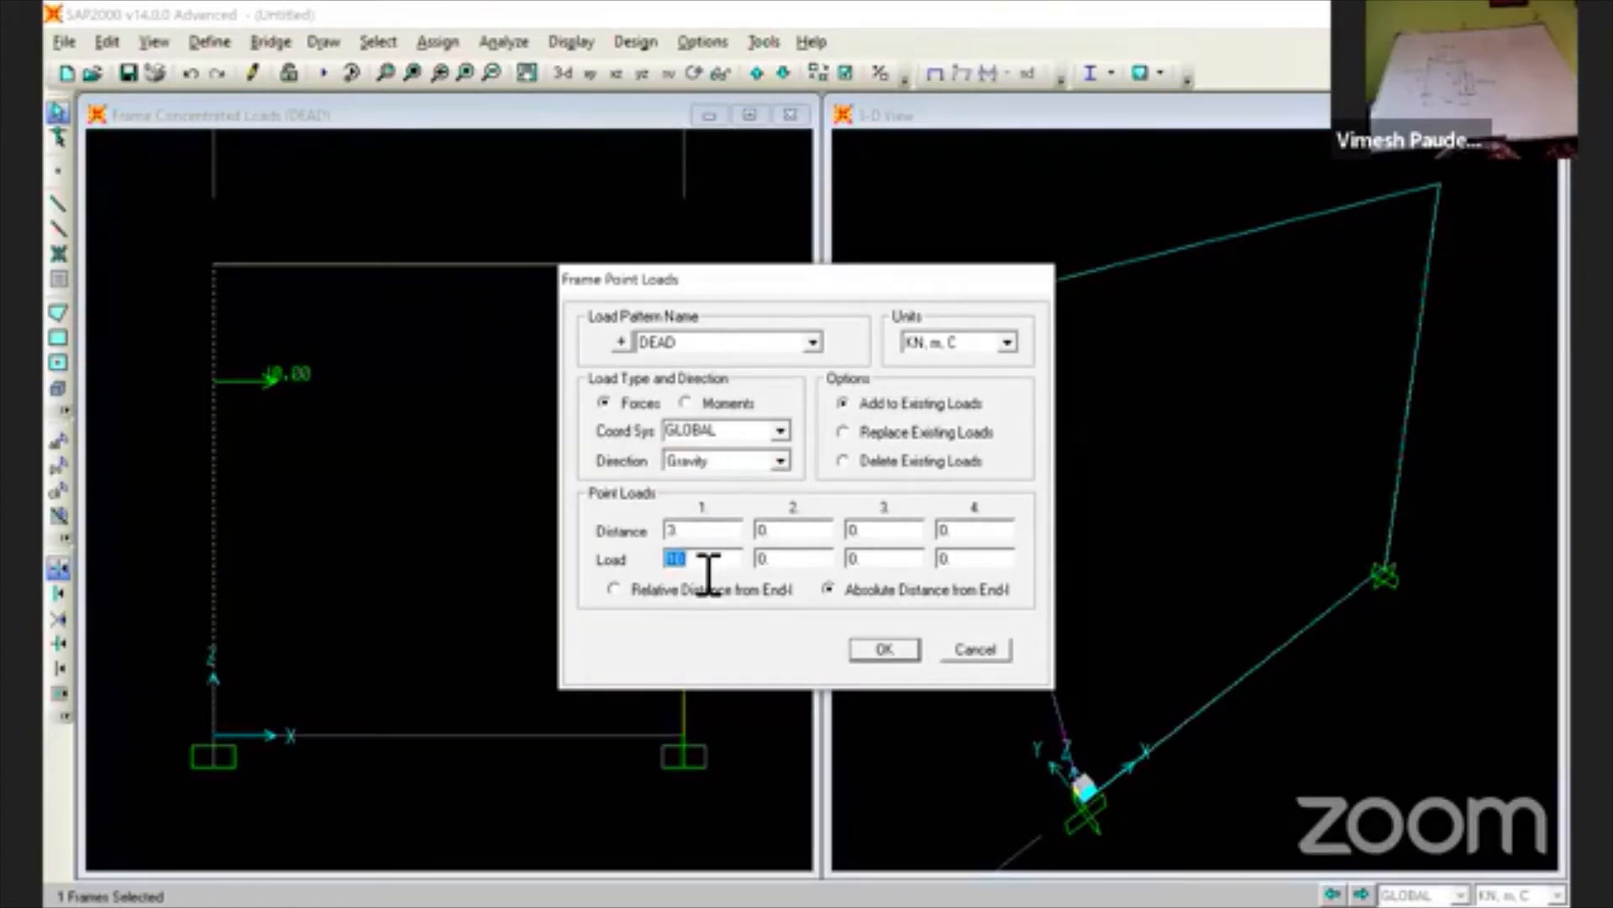
type("17.32")
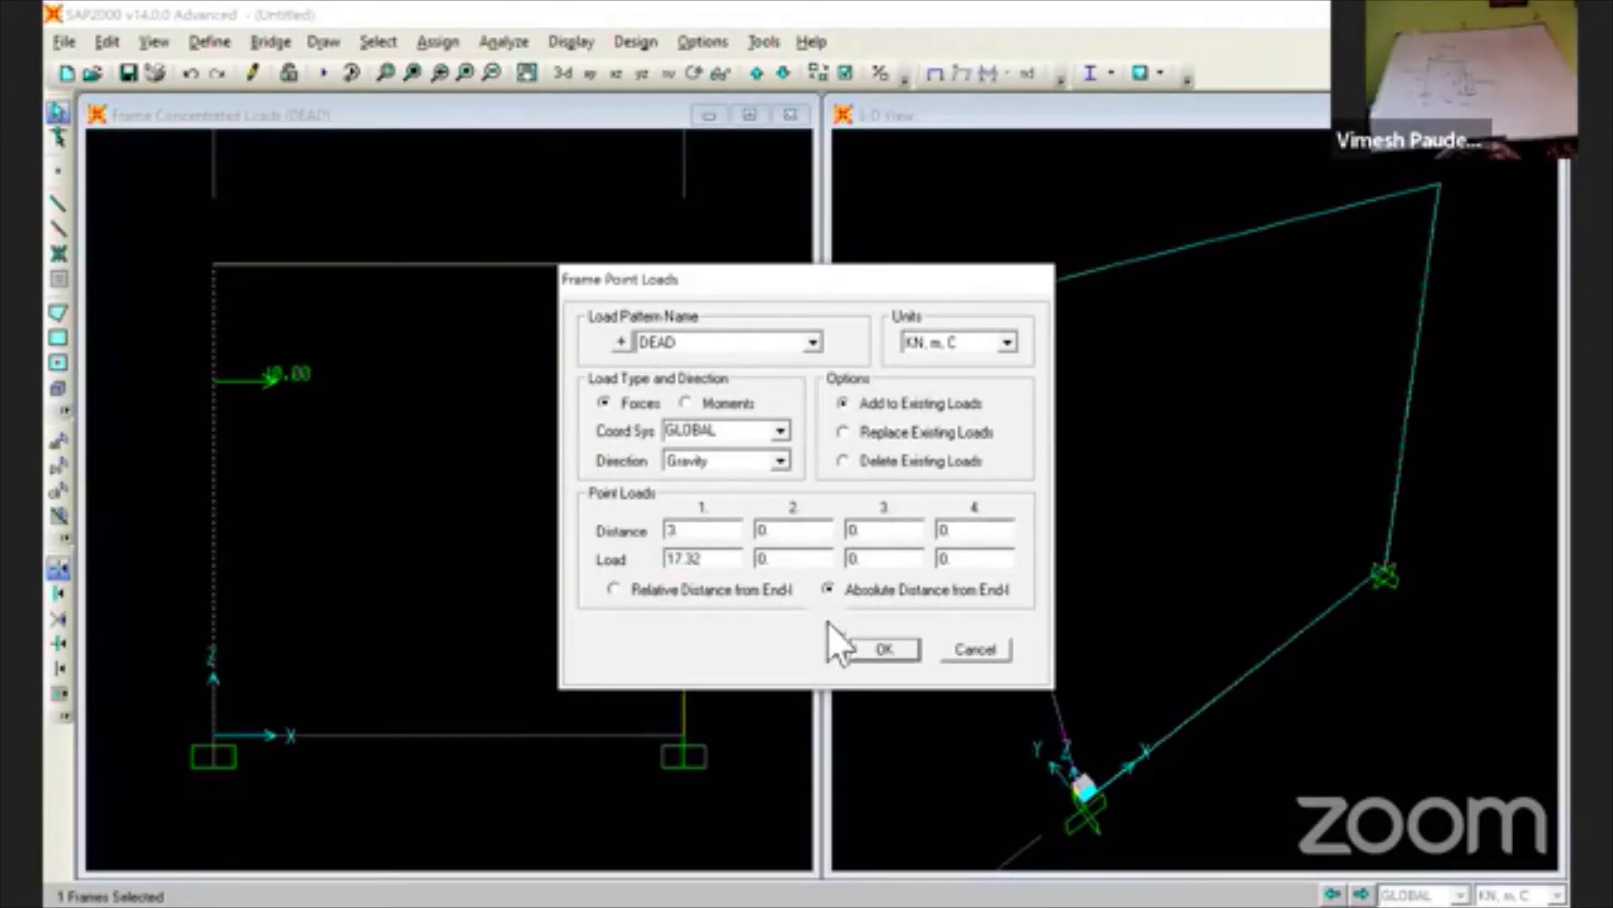
left_click(874, 653)
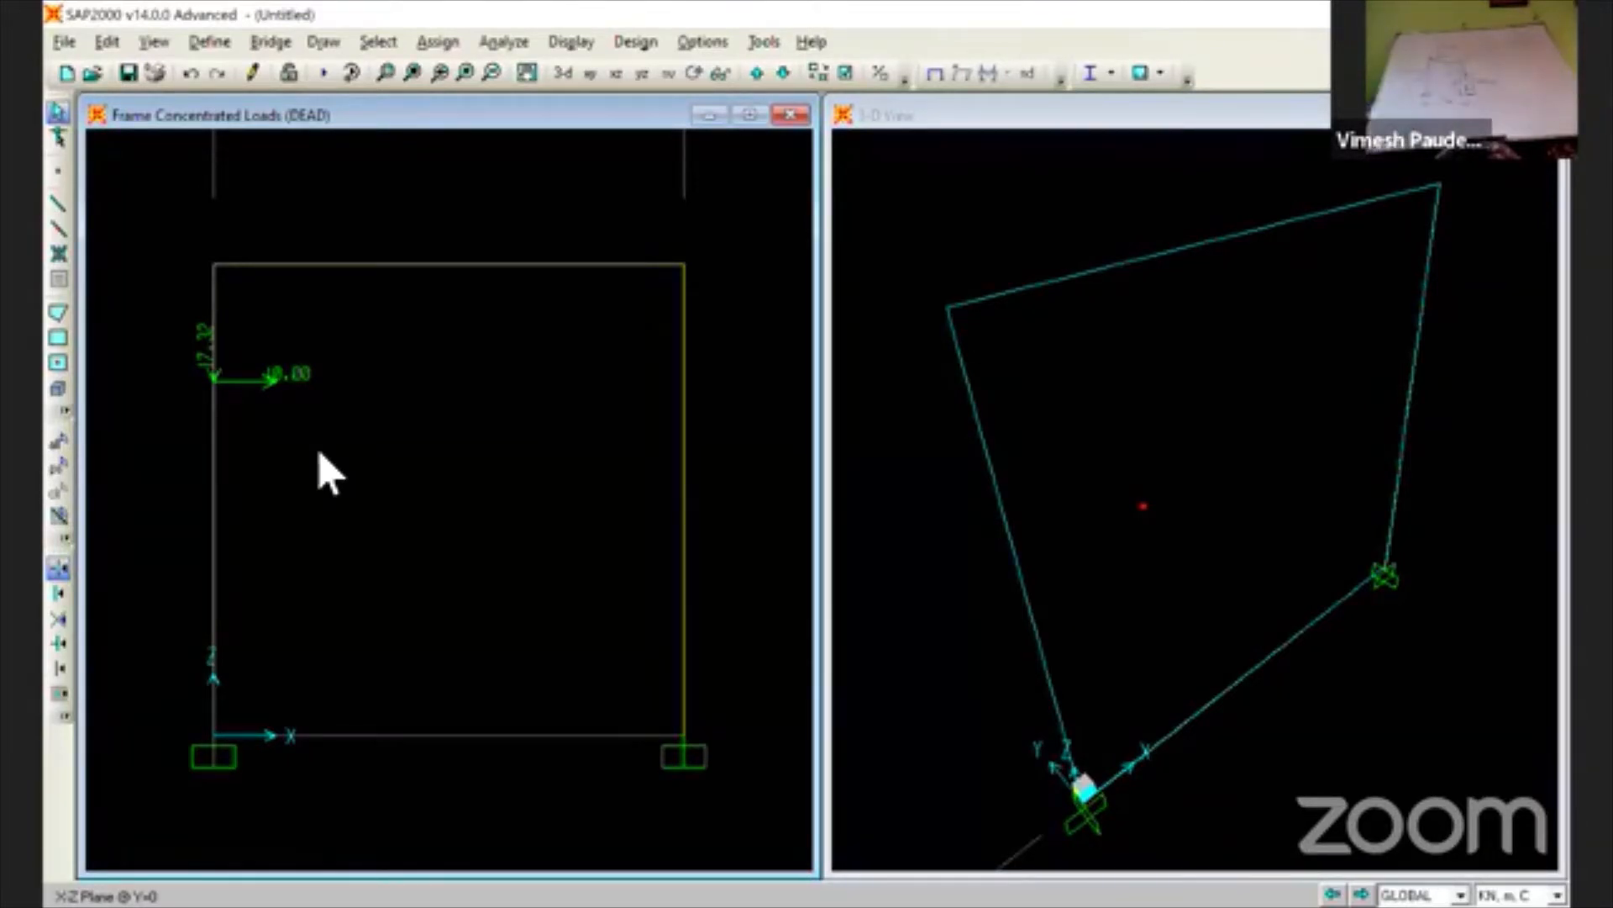
- Show all DEAD span forces on the frame again to review the column and beam loads together
left_click(586, 42)
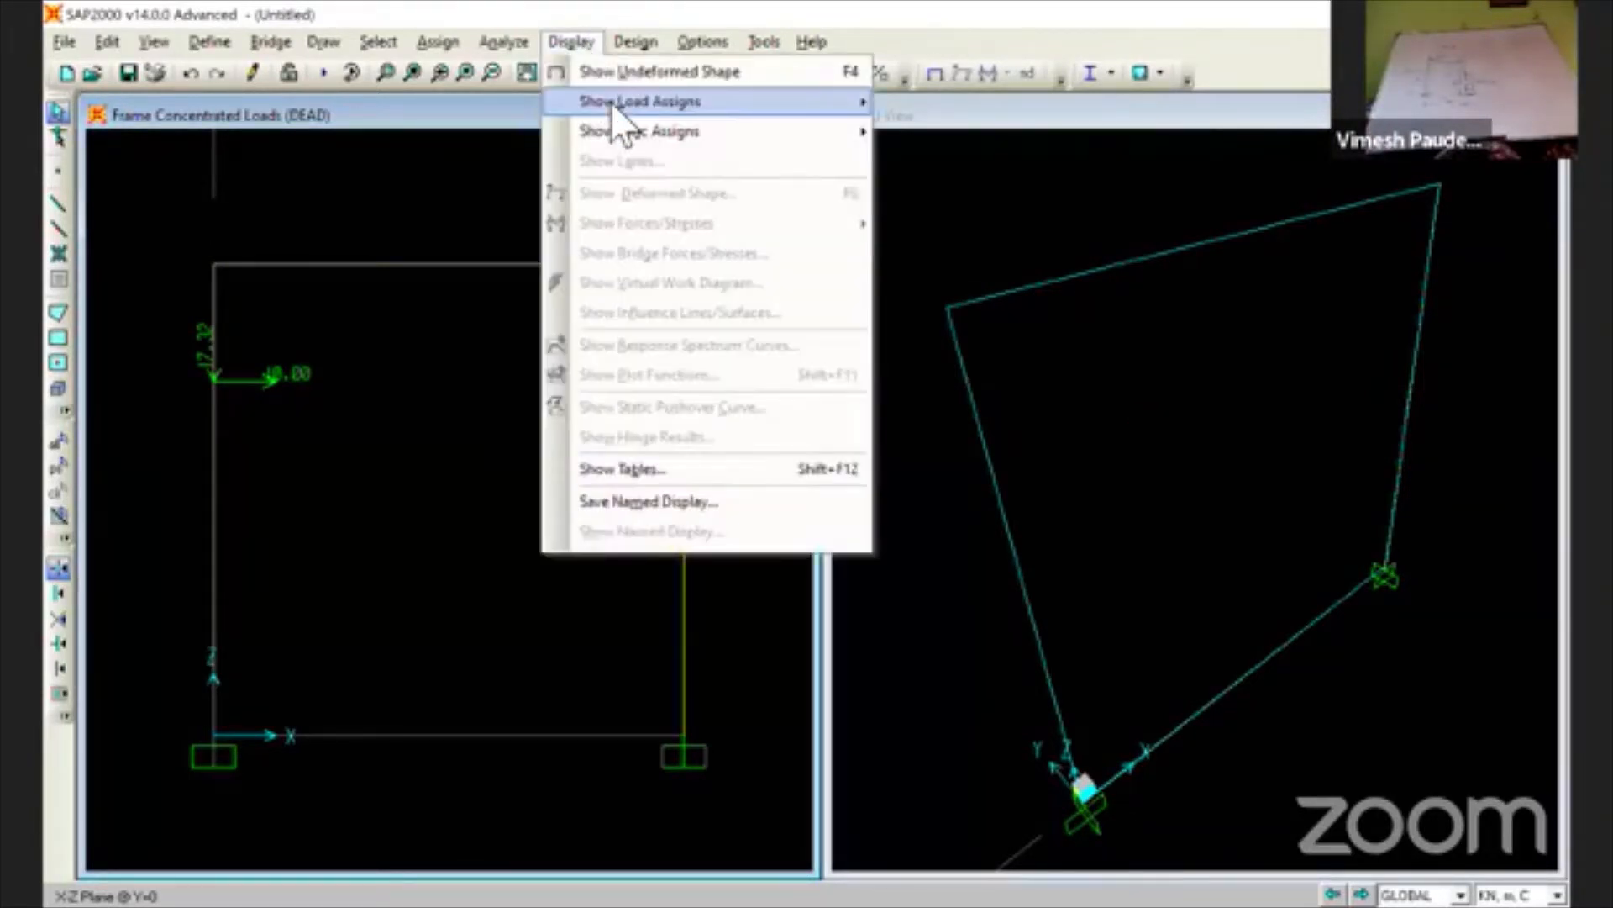
mouse_move(610, 102)
left_click(1034, 131)
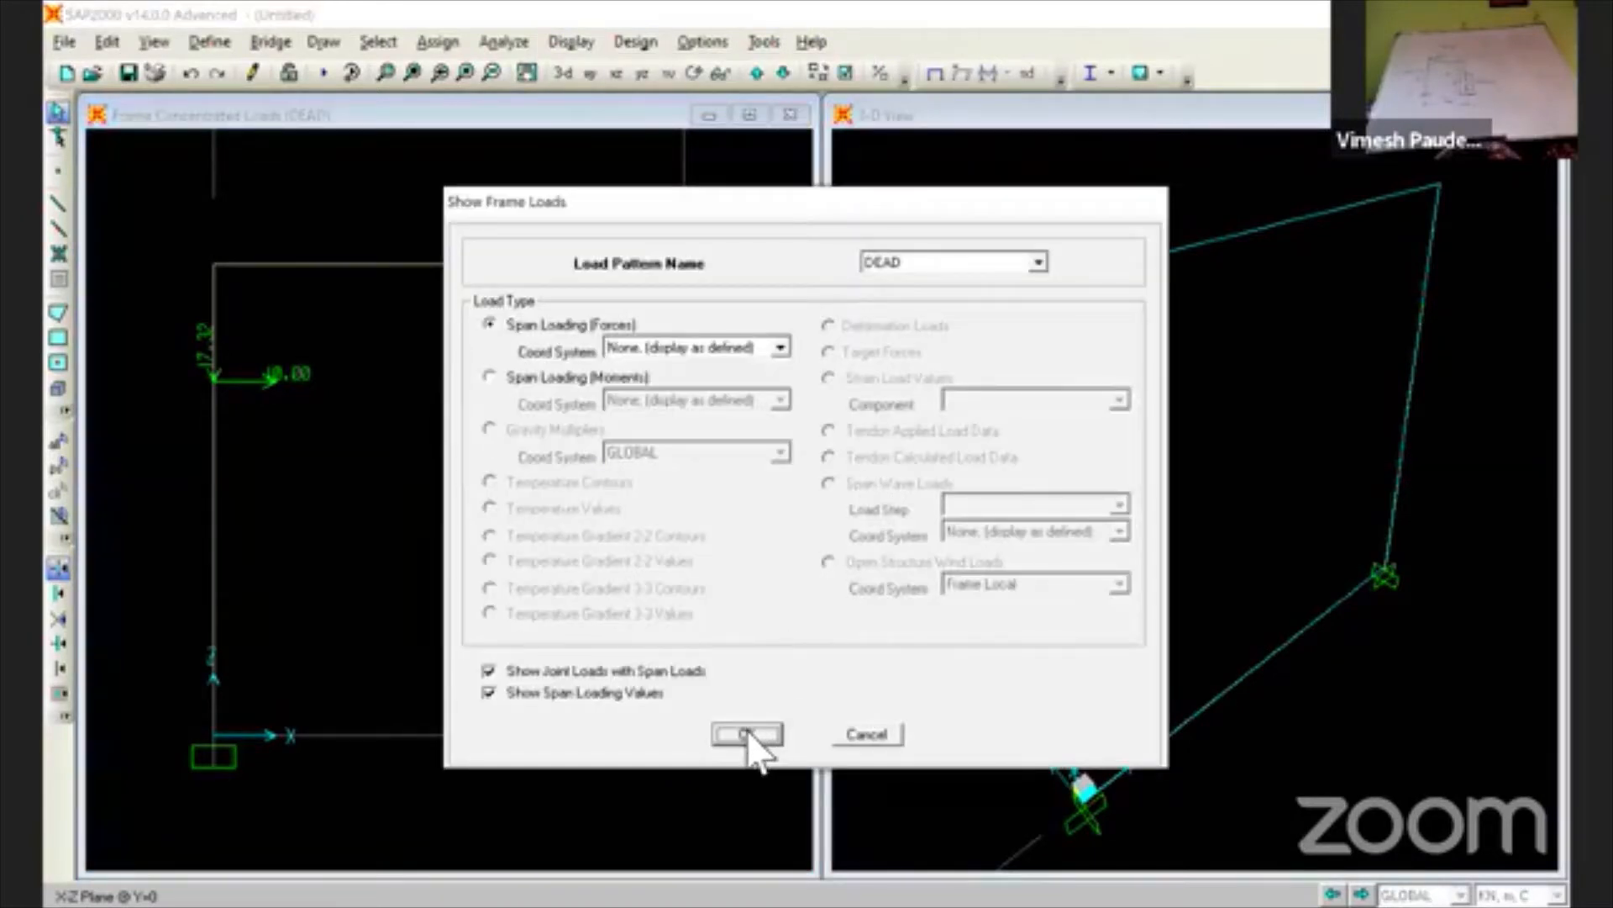
left_click(748, 732)
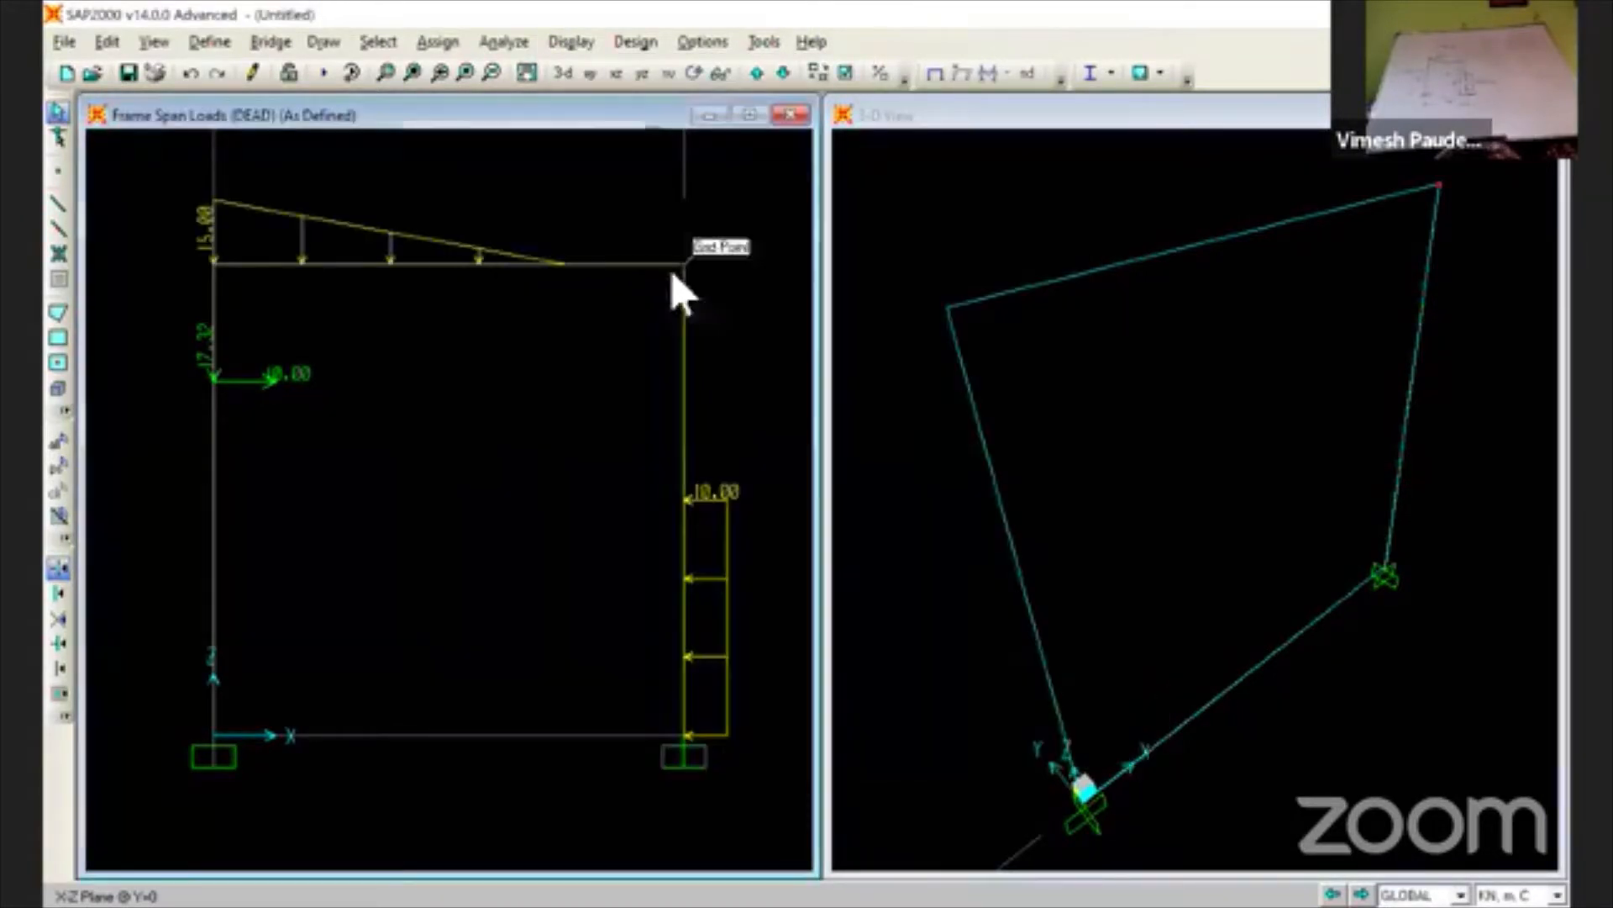
left_click(580, 42)
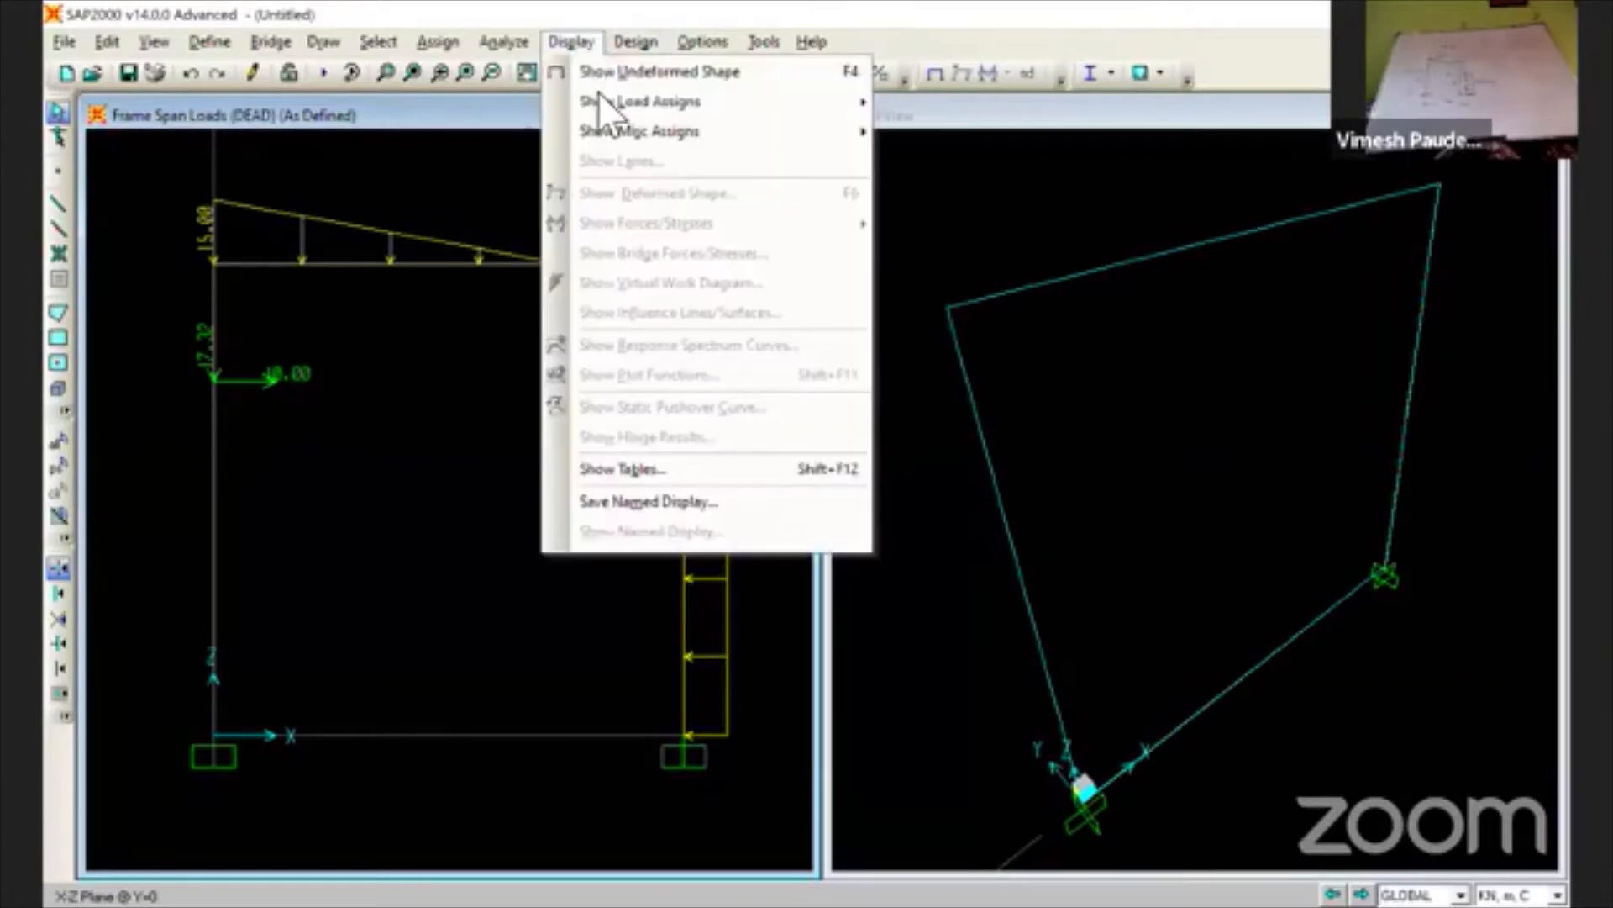
left_click(424, 378)
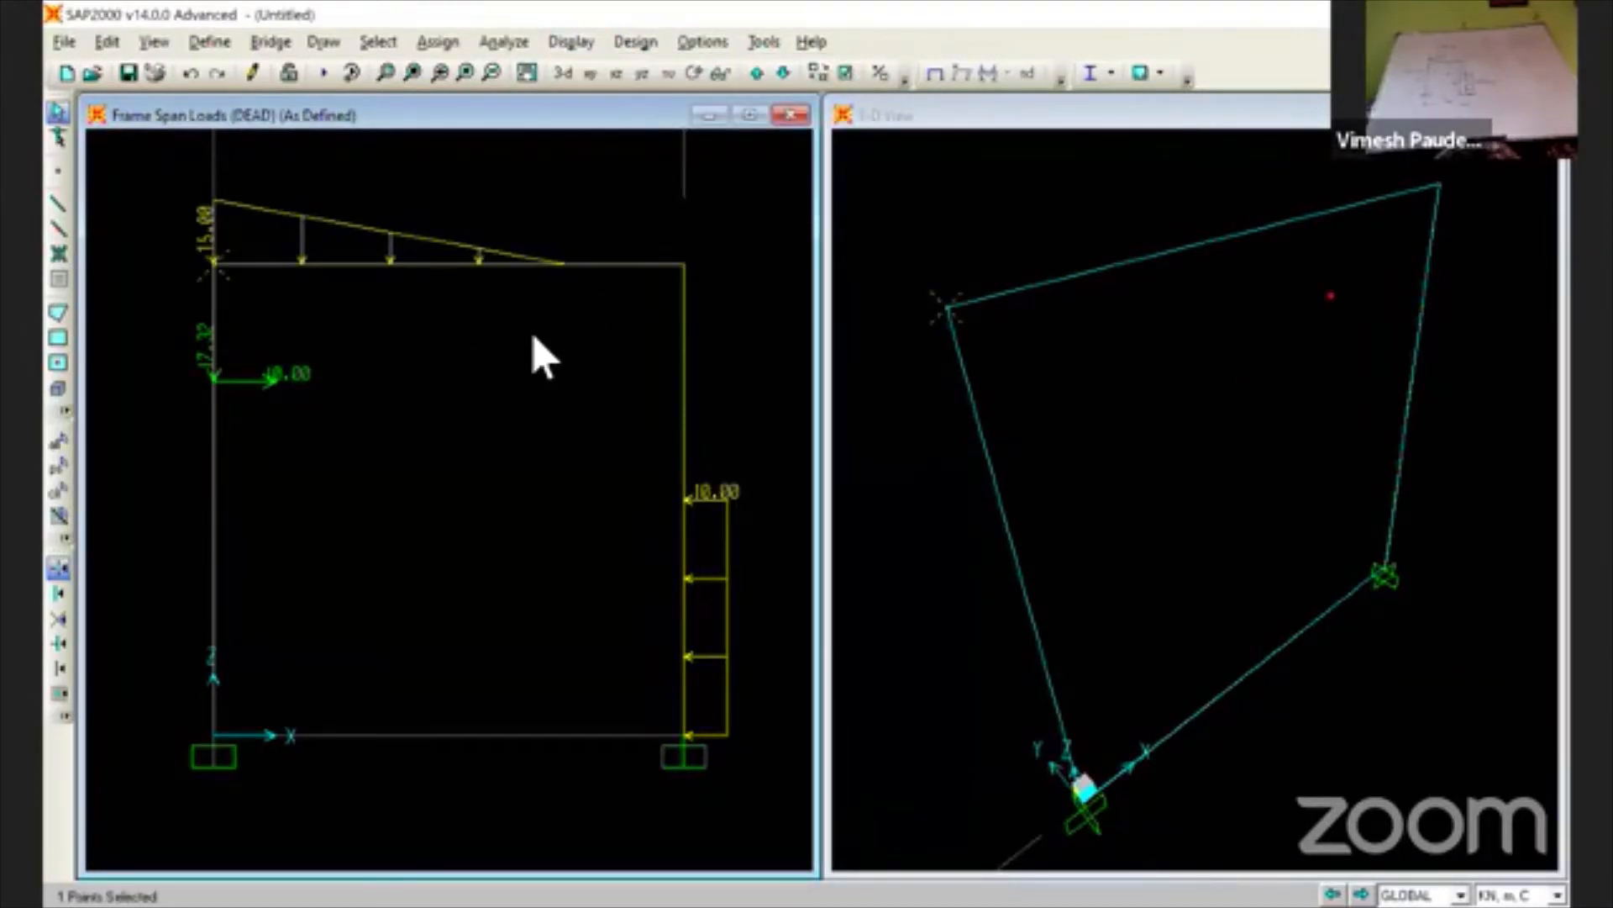
- Clear the current selection and select the joint where the beam meets the top of the column at X = 4
key("ctrl+q")
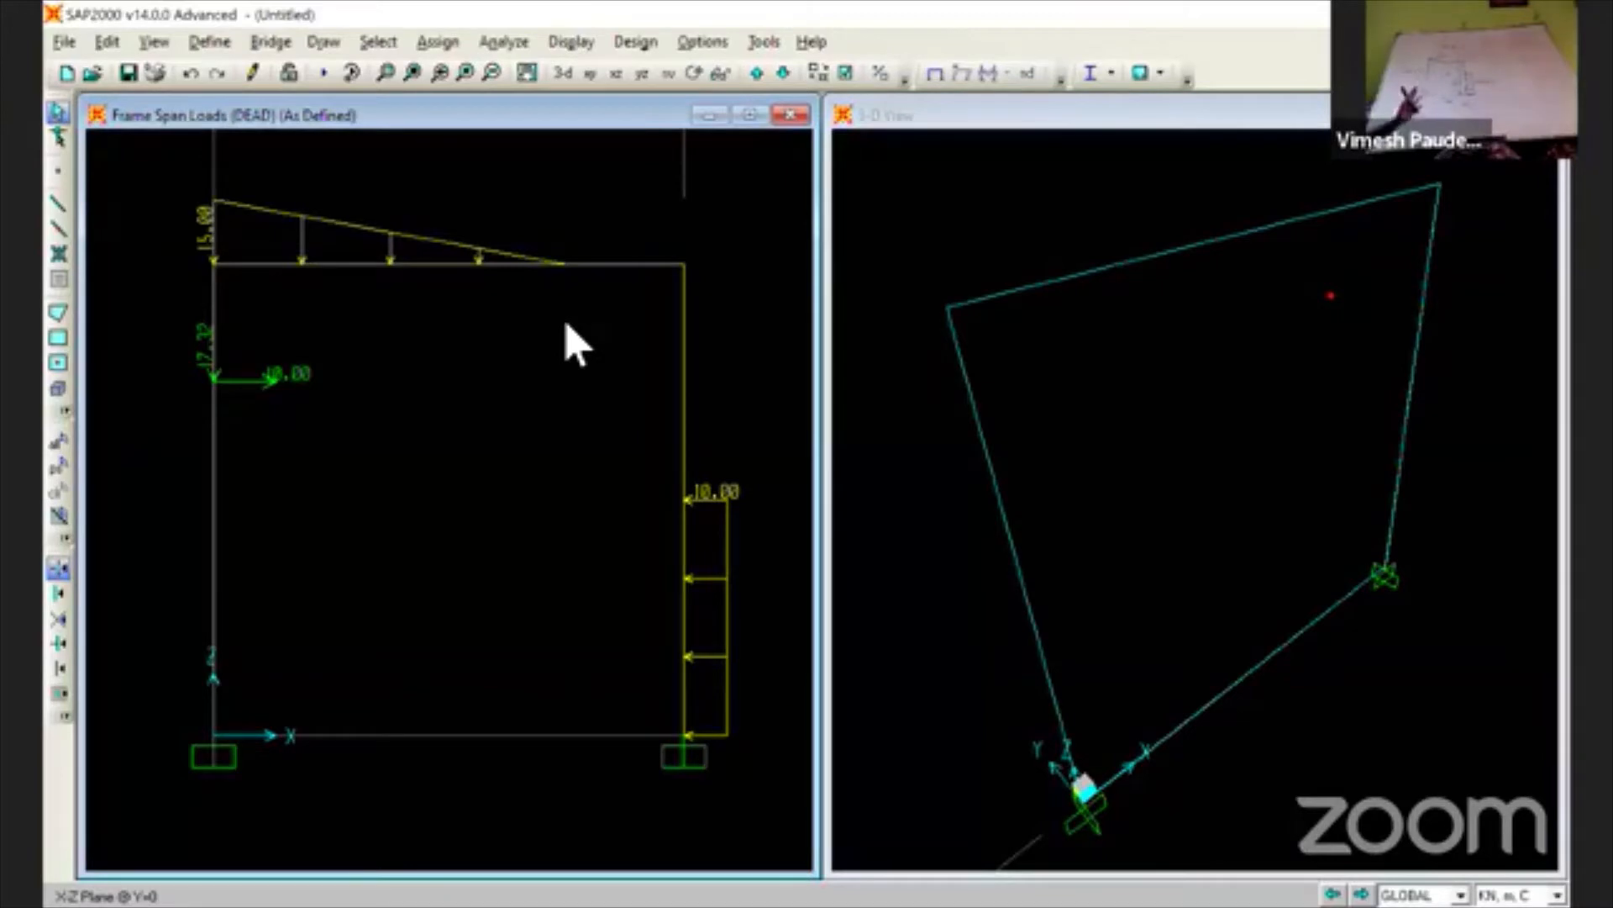
key("super+d")
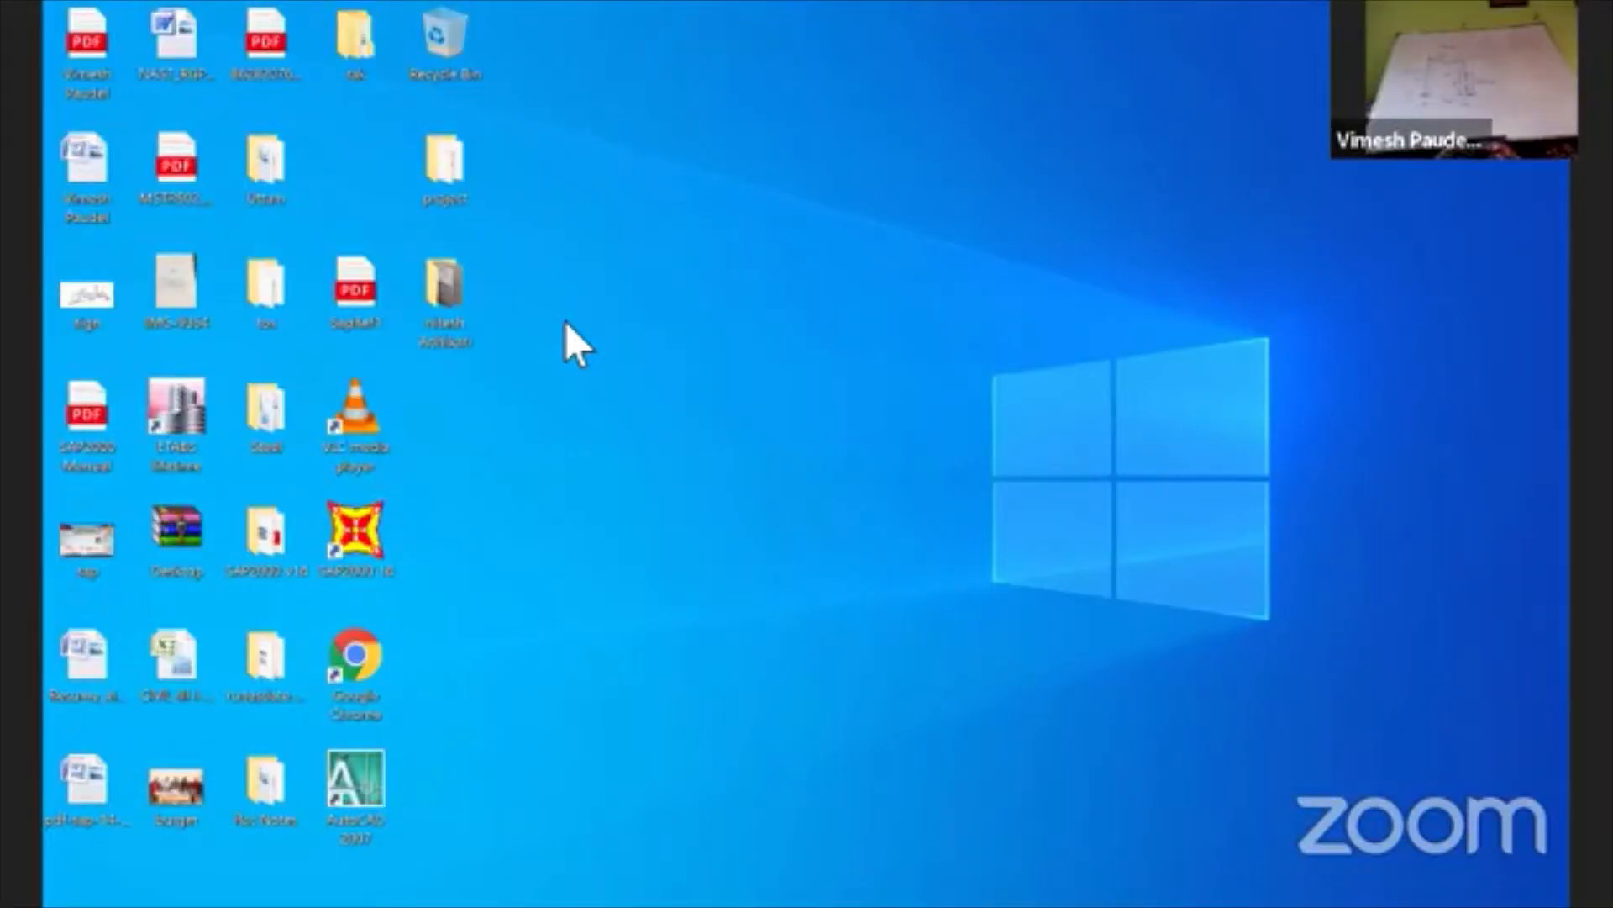
key("super+d")
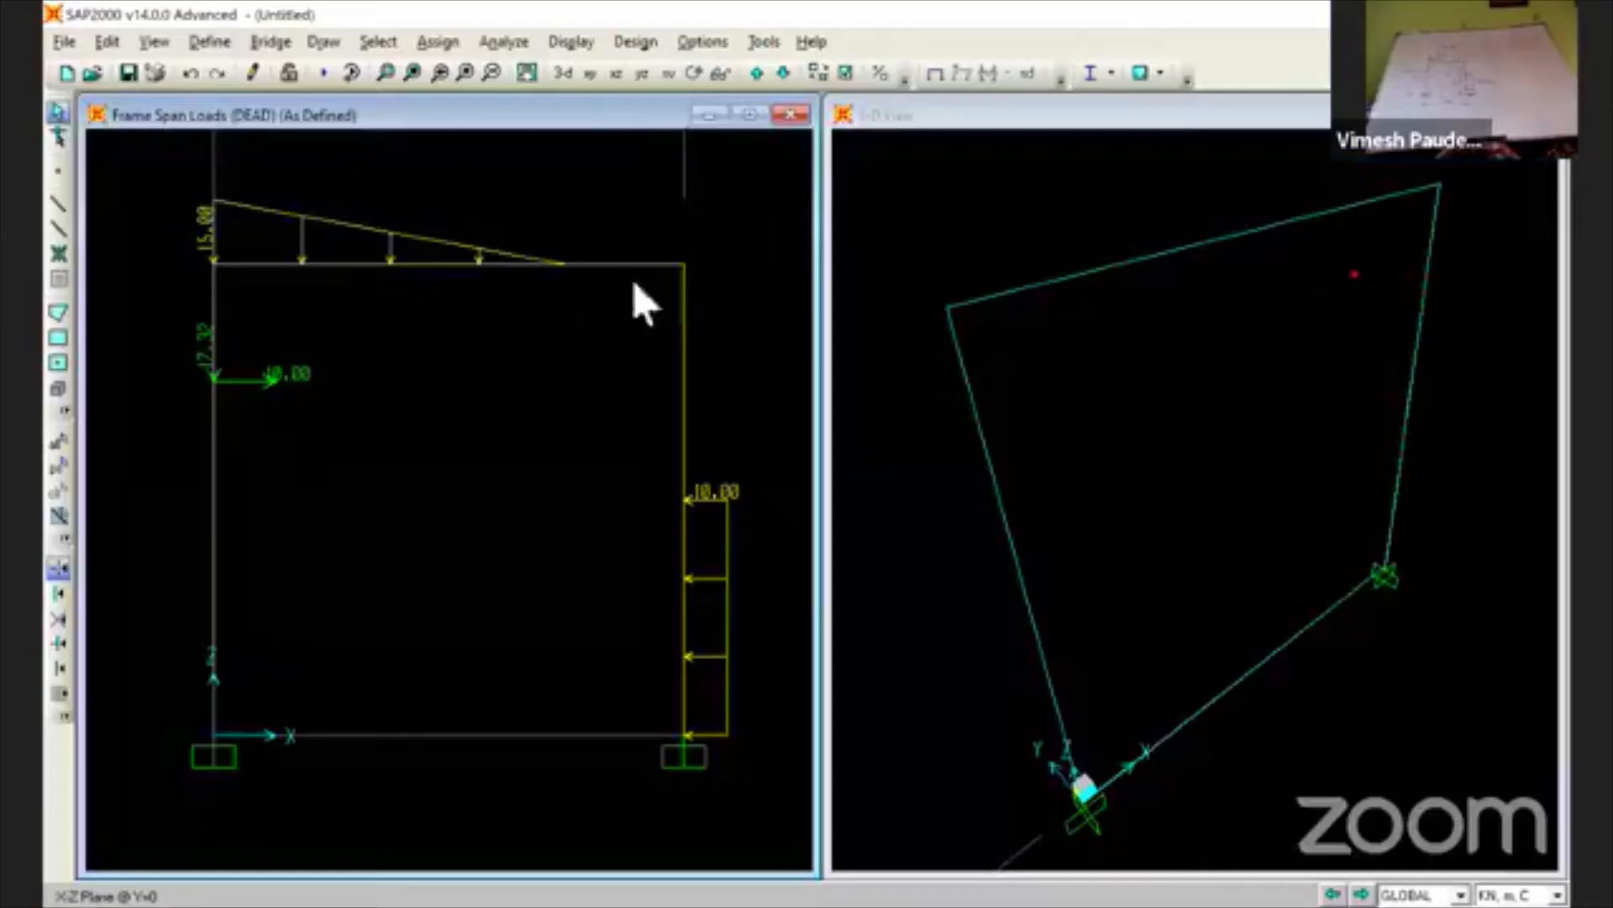
left_click(682, 265)
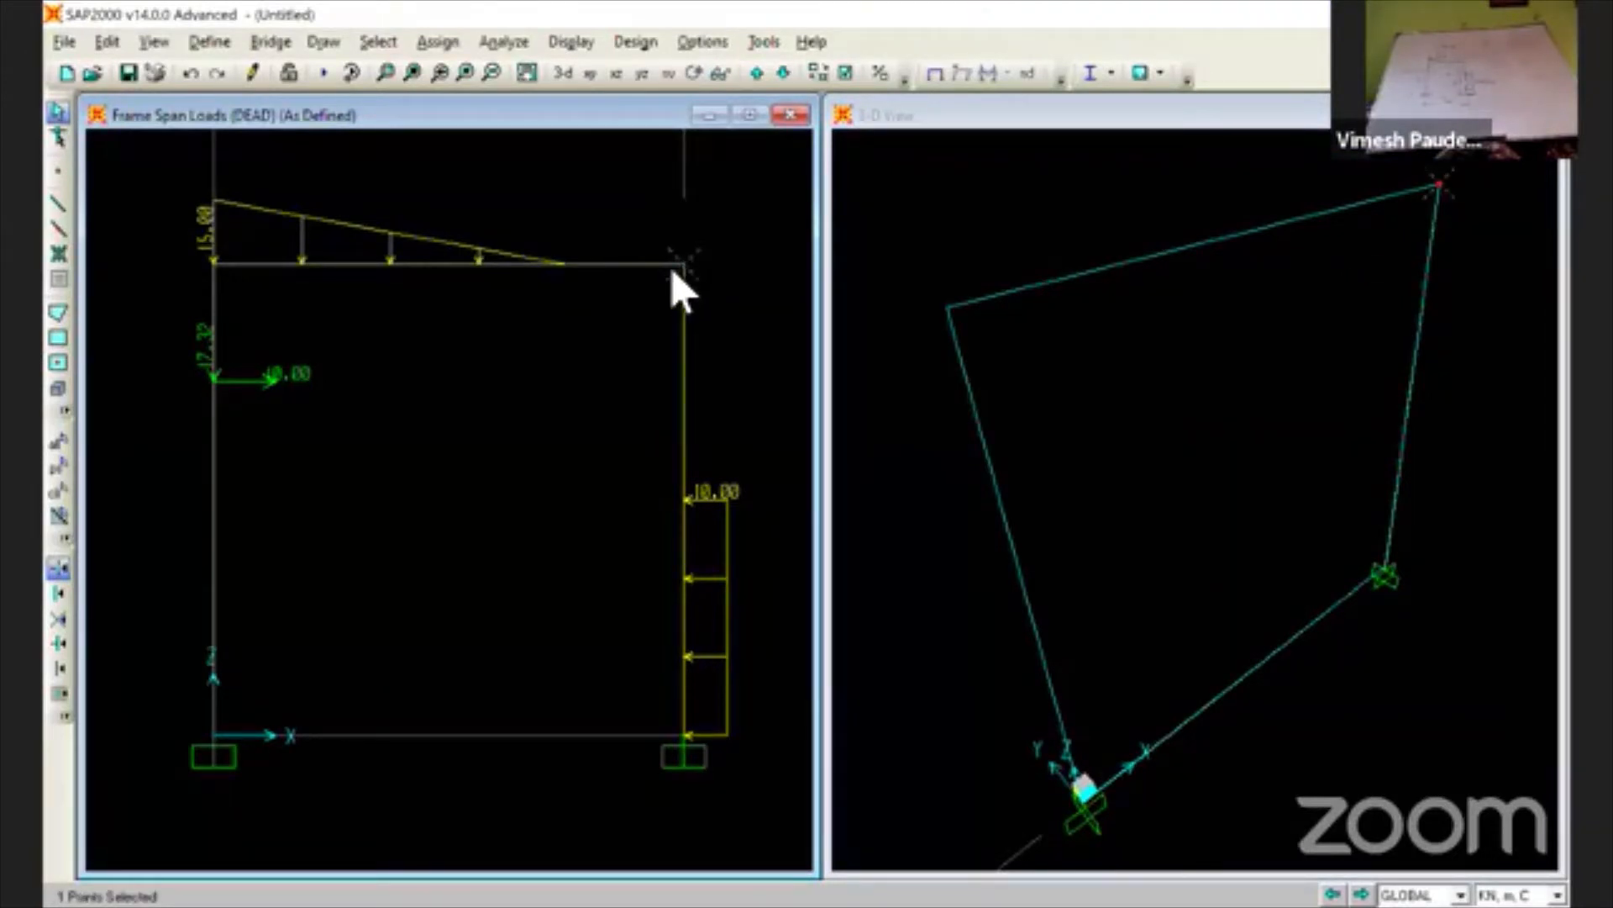
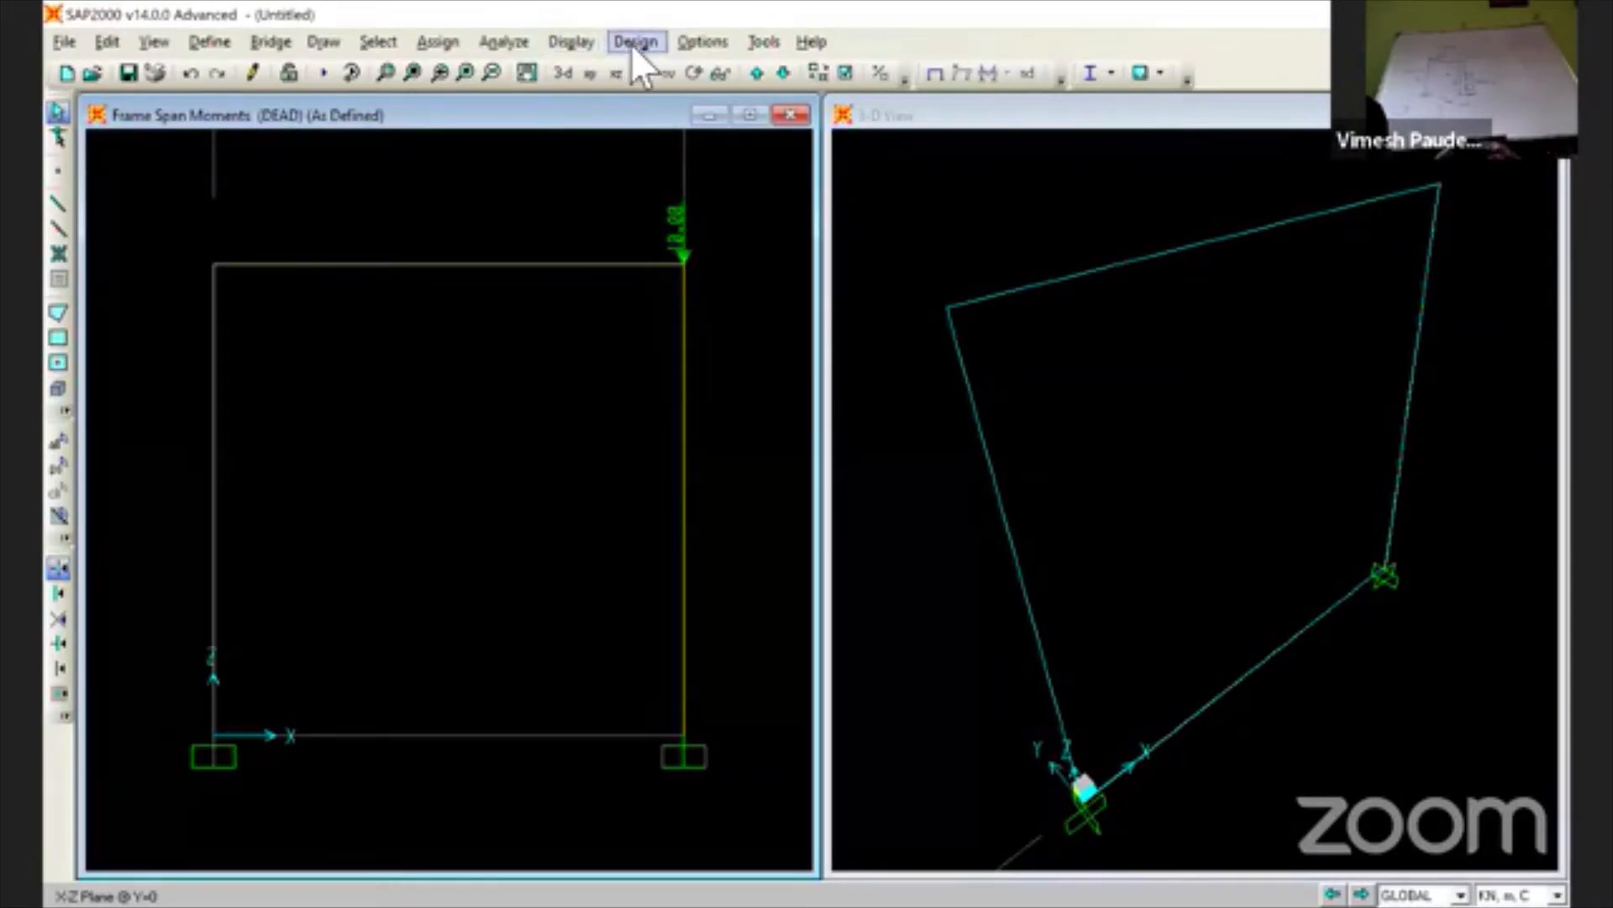
- Switch the frame load display from moments to the DEAD span loading forces, with joint loads and span values shown as defined
left_click(573, 42)
left_click(322, 192)
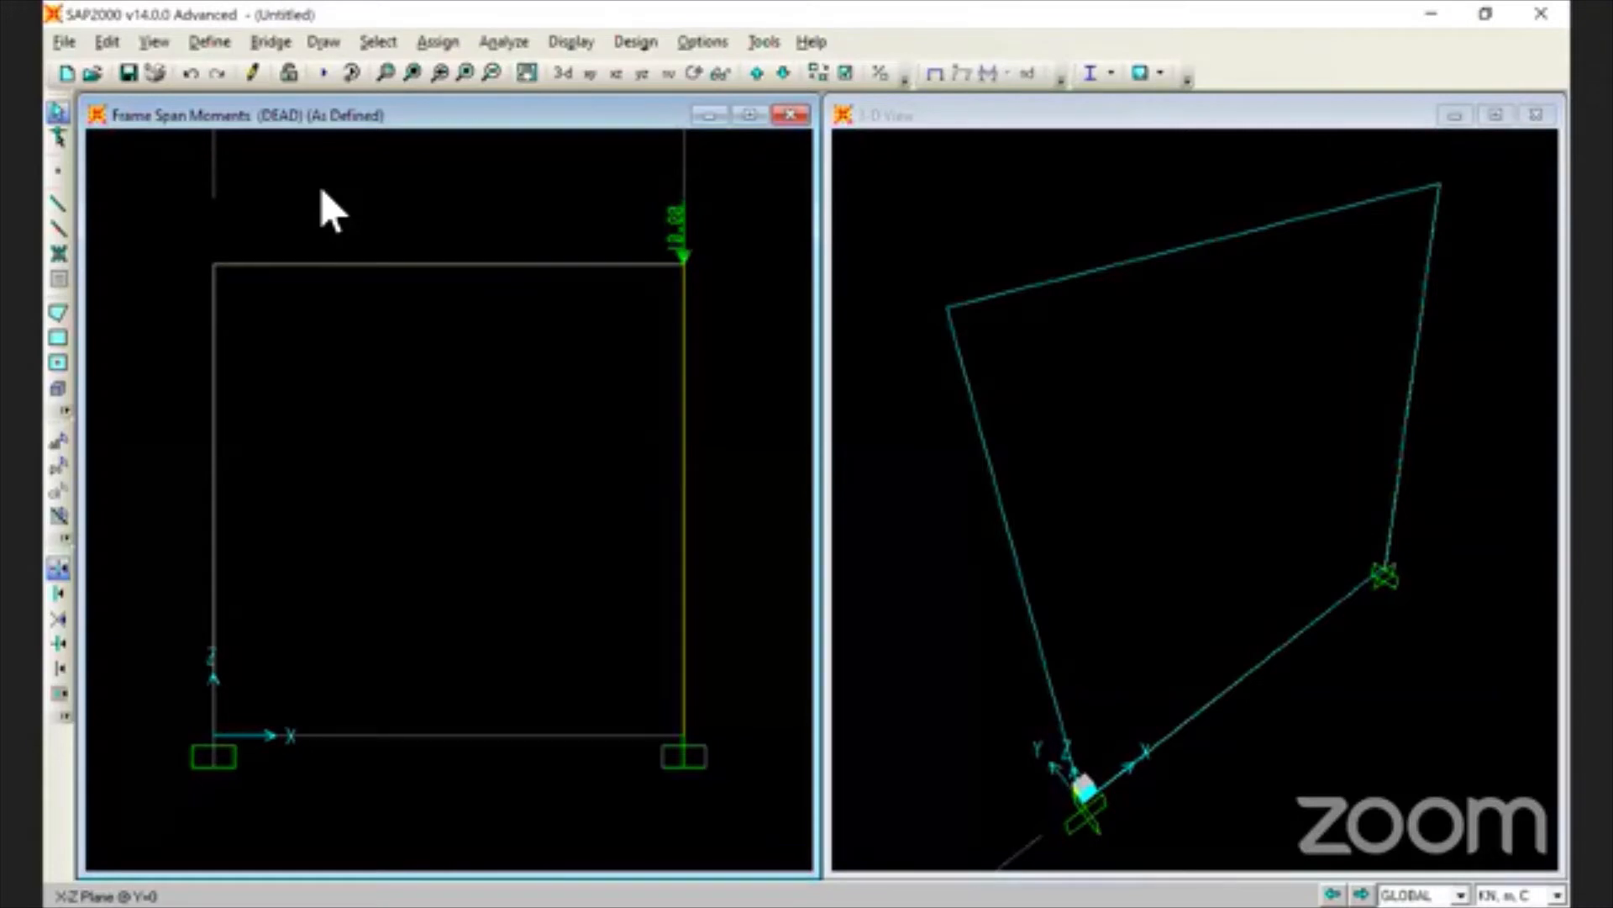
left_click(569, 42)
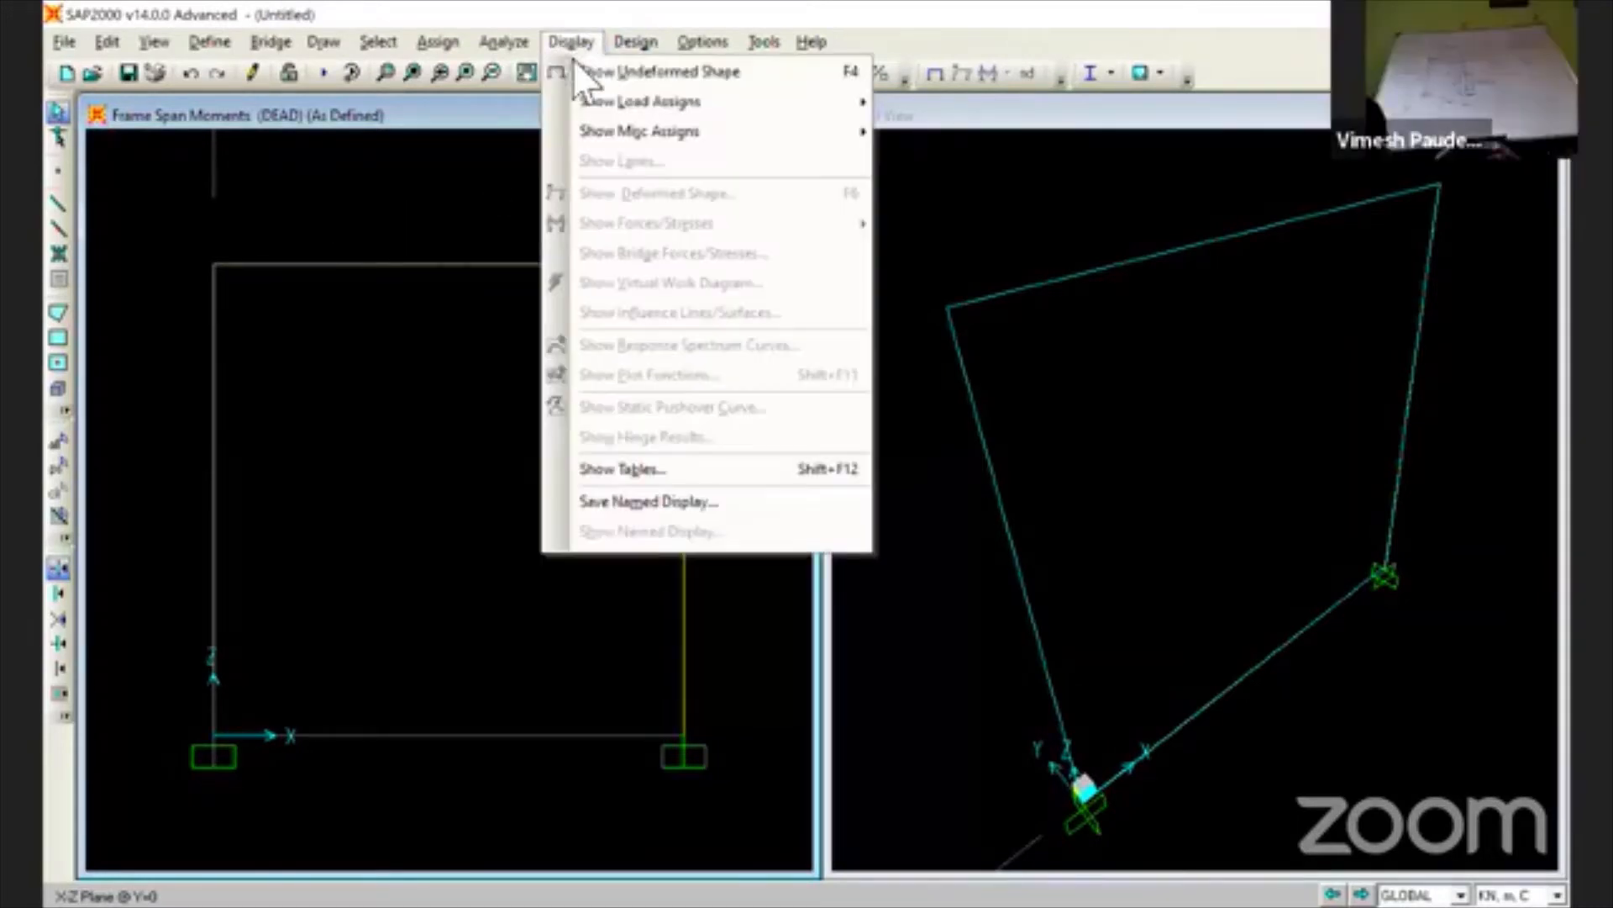
left_click(422, 174)
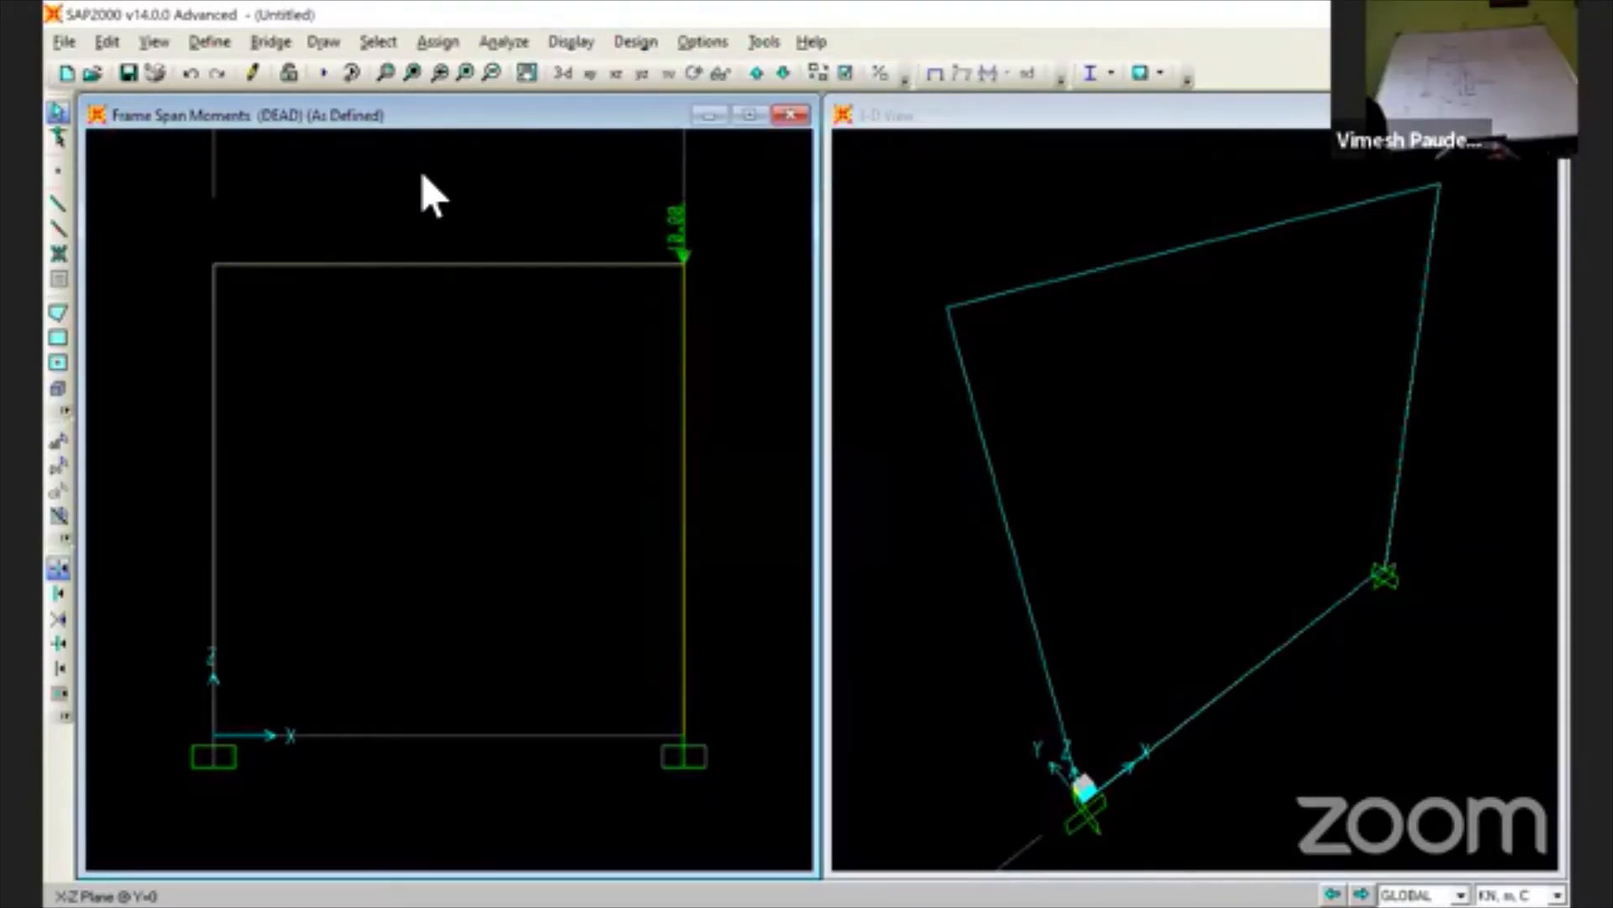
left_click(570, 42)
mouse_move(580, 99)
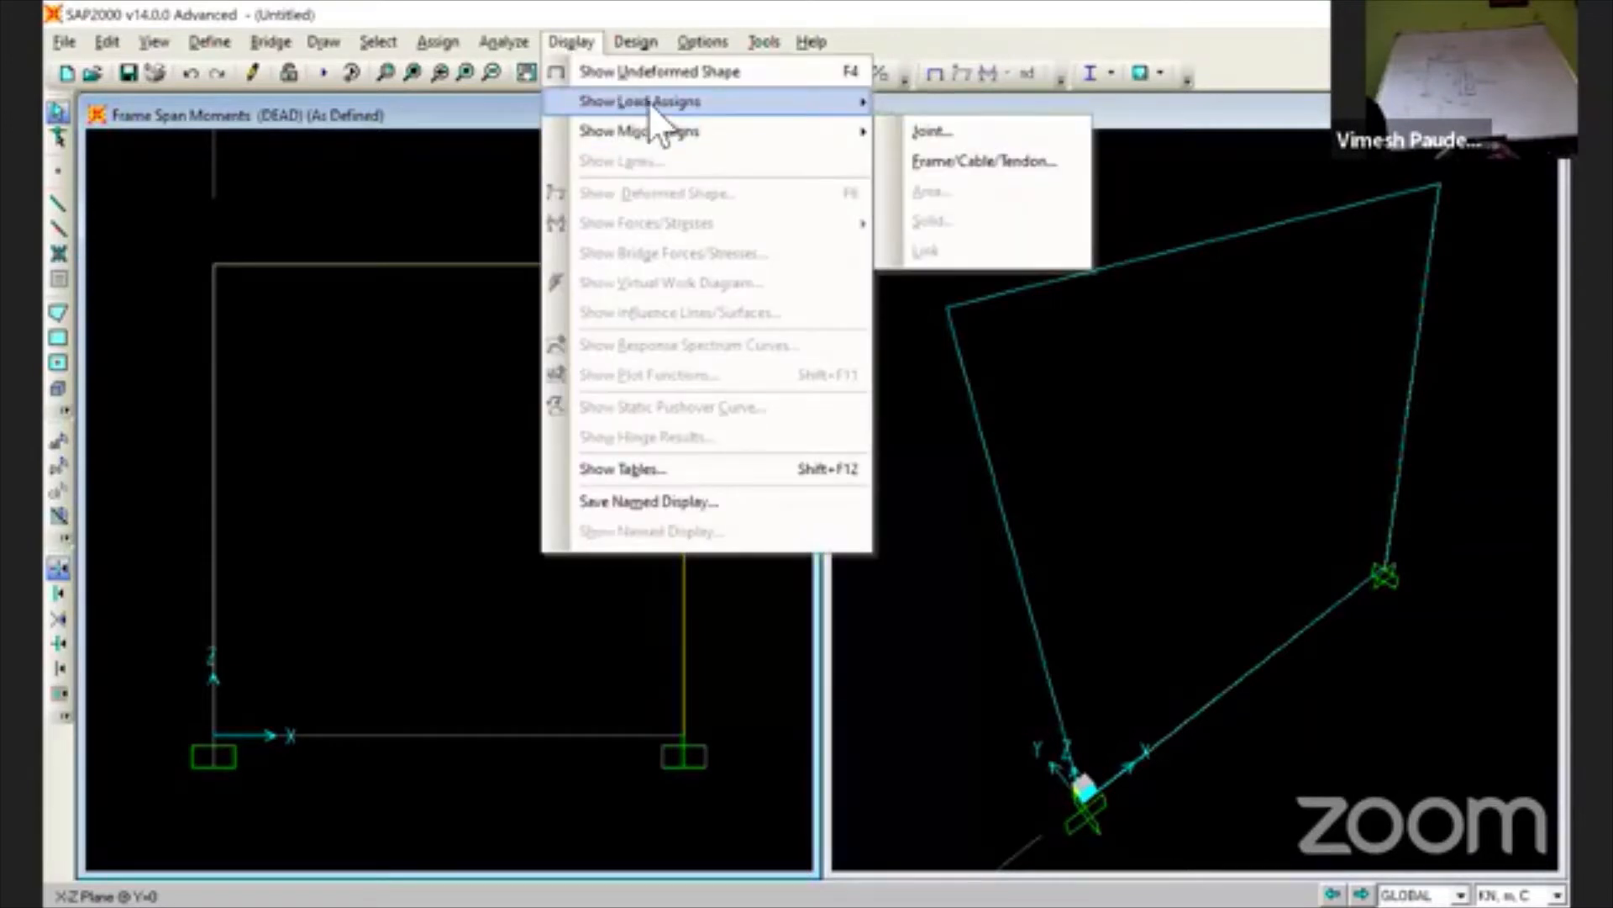
left_click(916, 160)
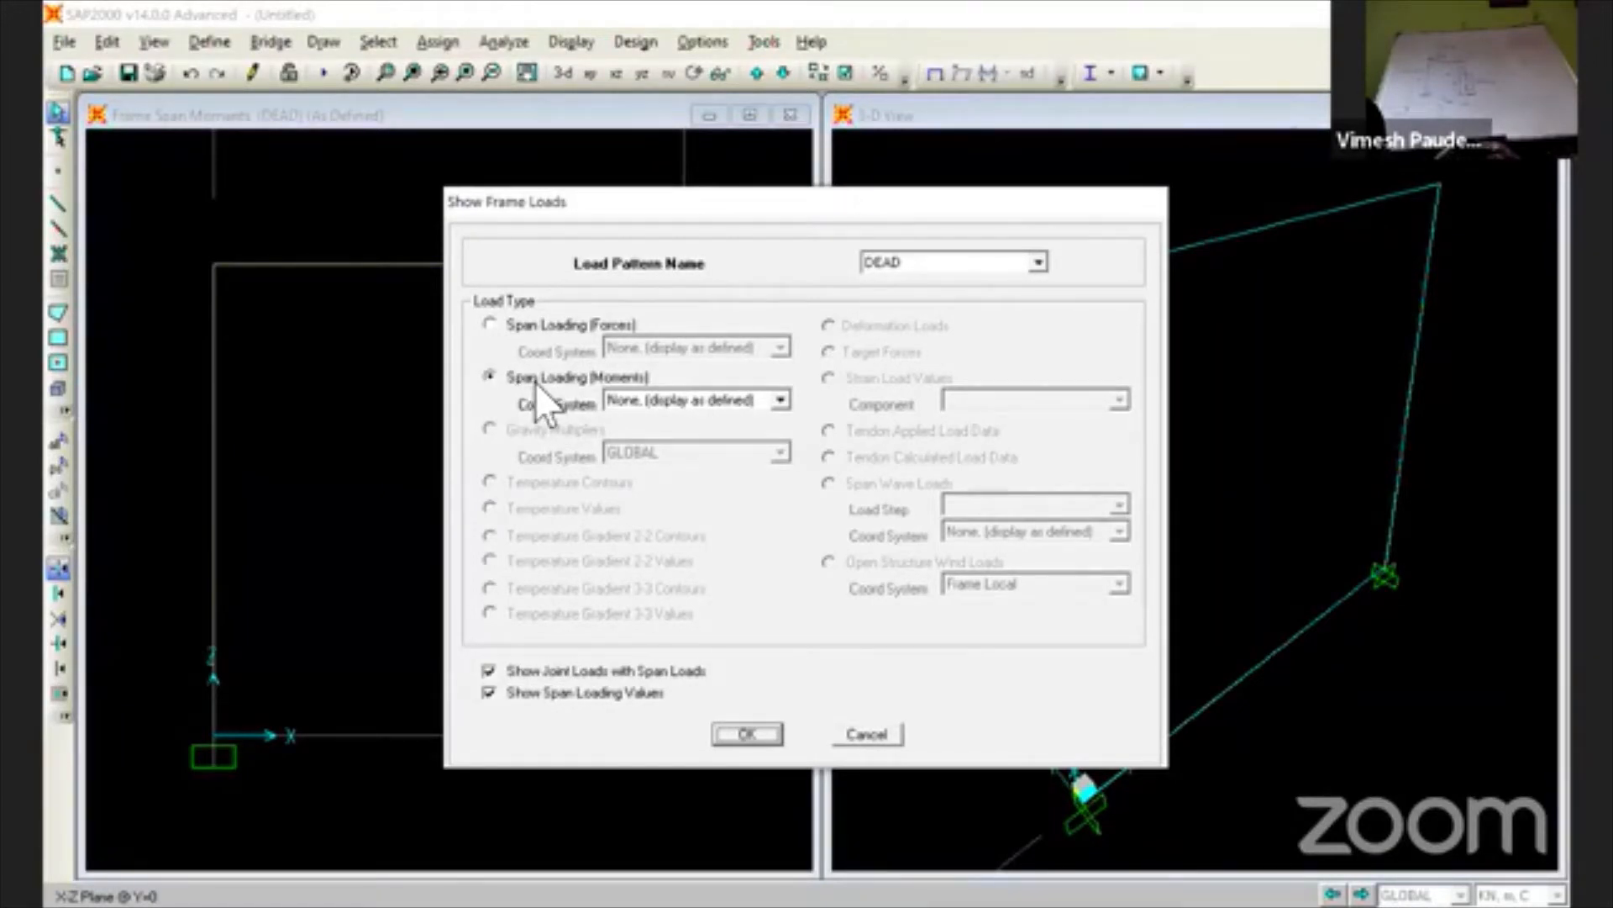
left_click(524, 324)
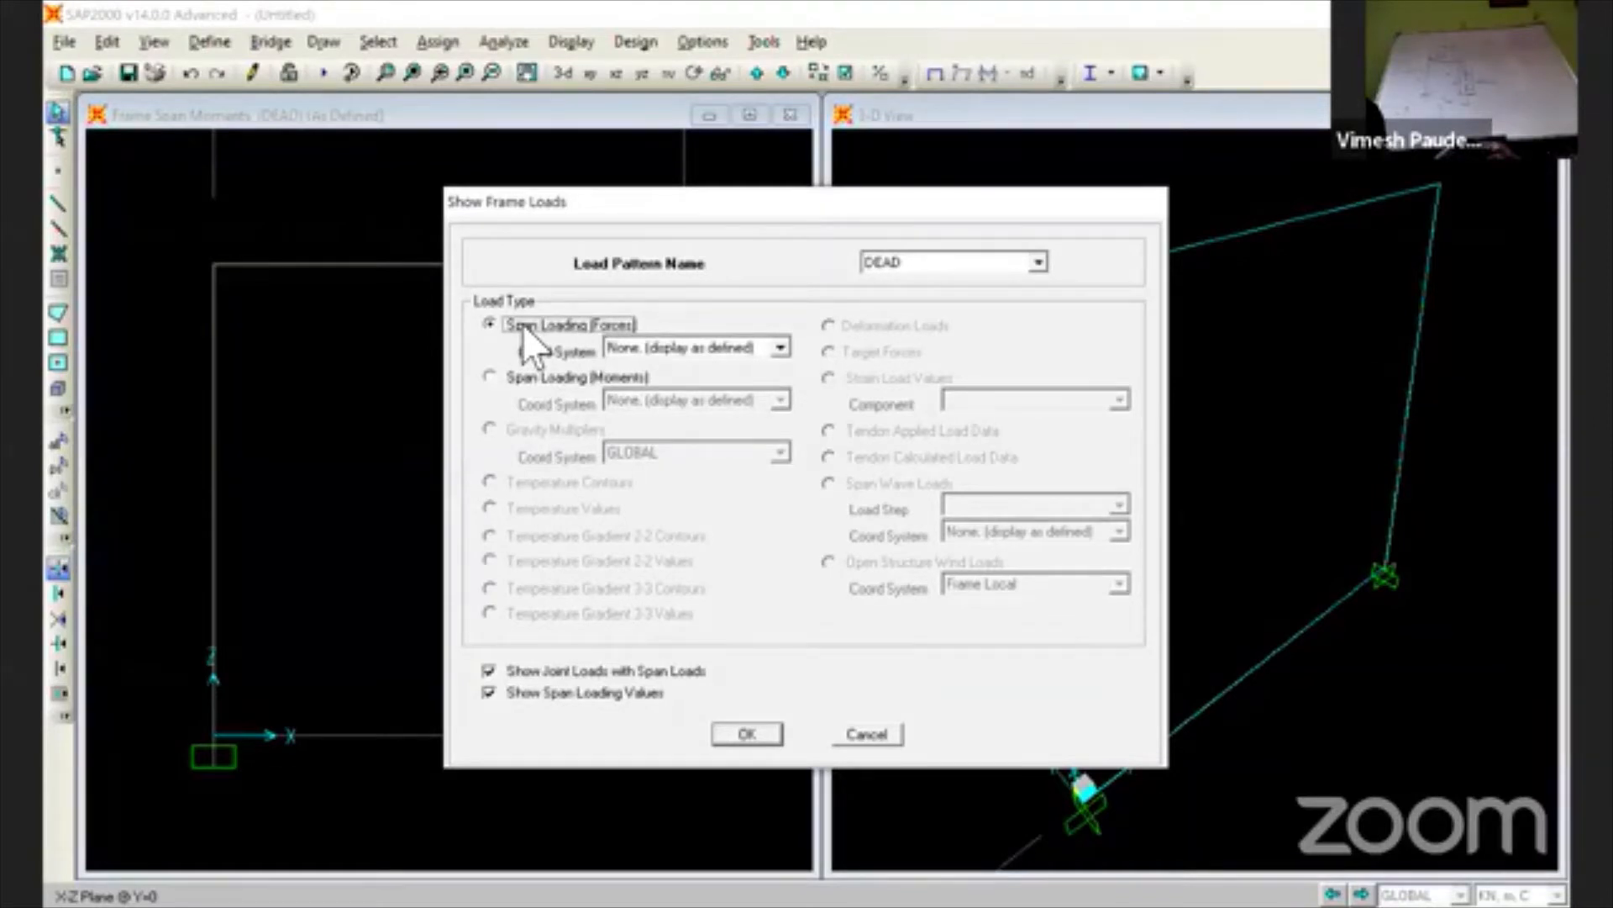
left_click(747, 734)
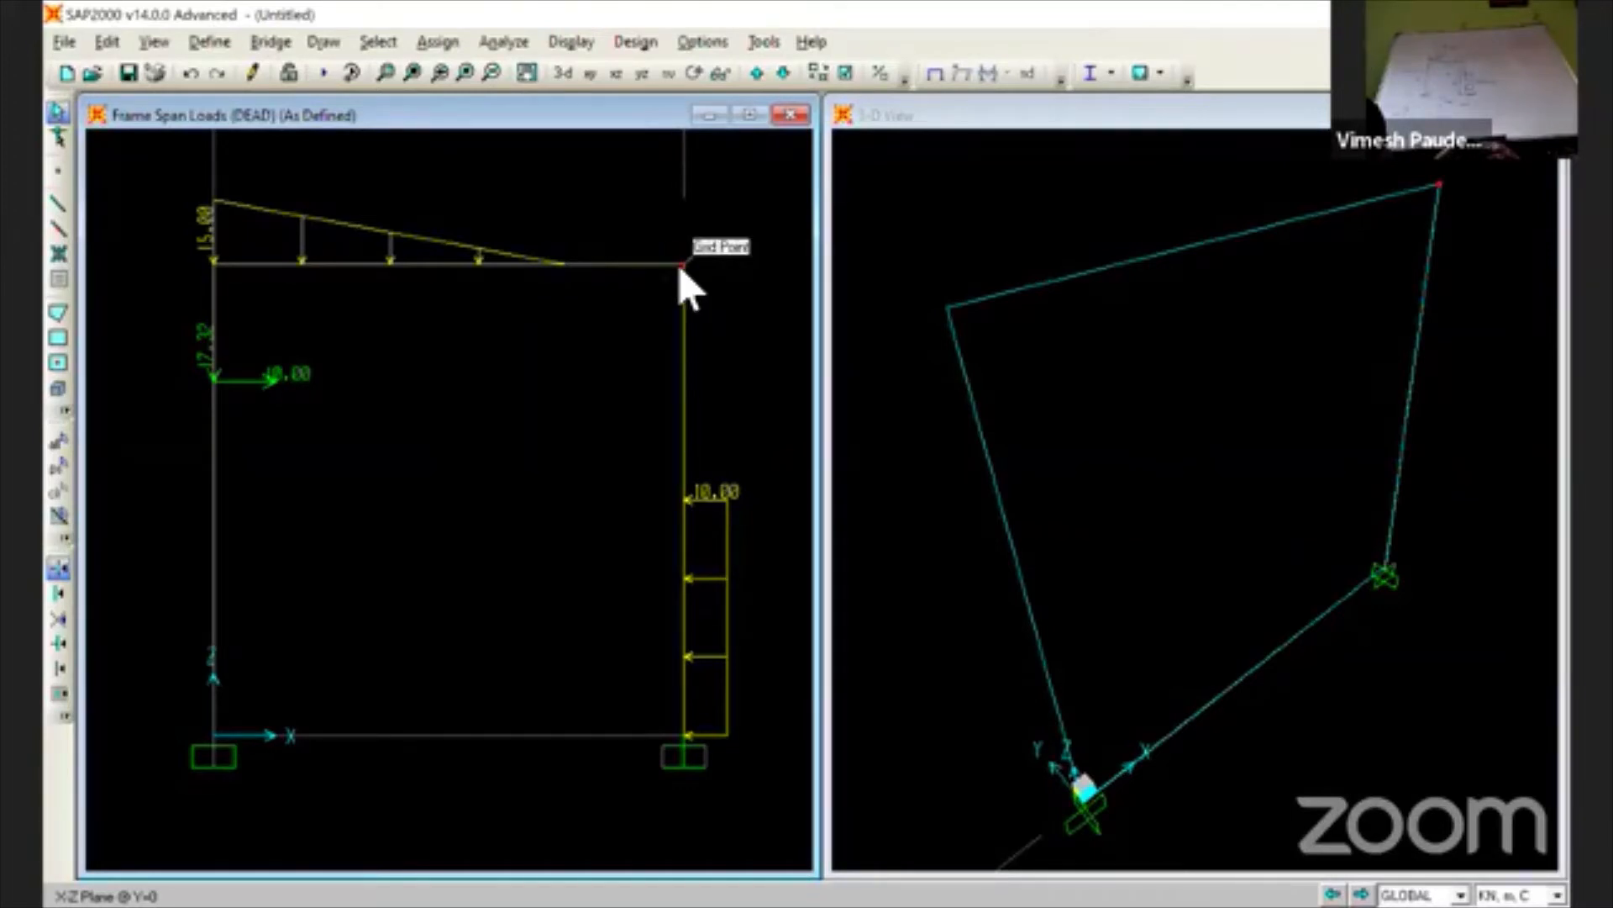
- Start a frame point load on the top beam as a DEAD moment in the global Y direction
left_click(614, 264)
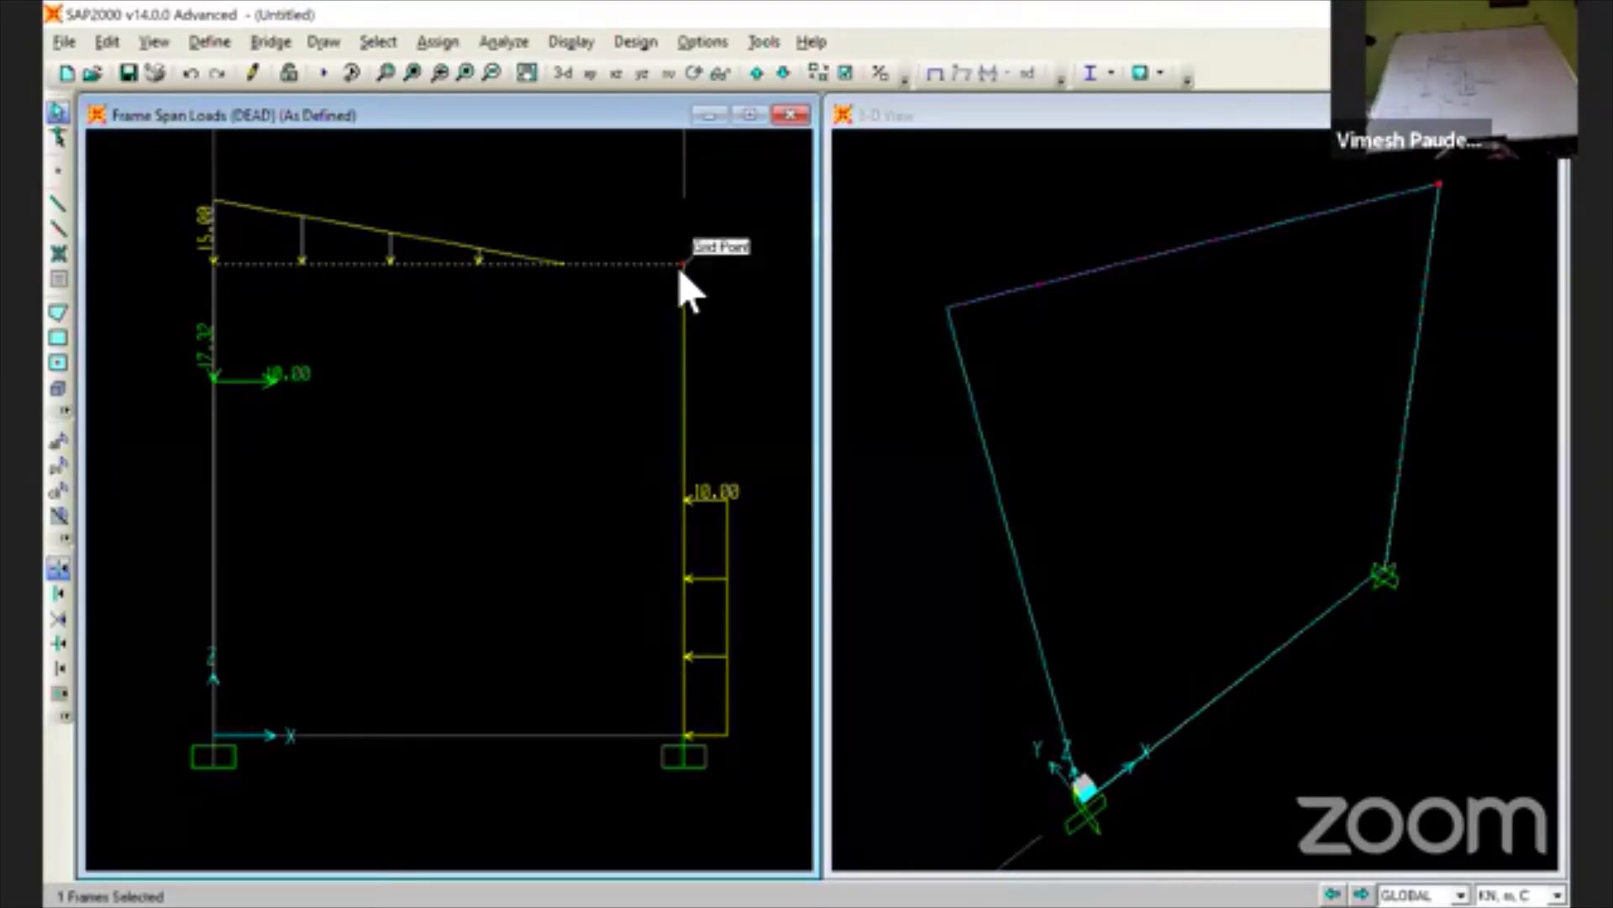
left_click(438, 42)
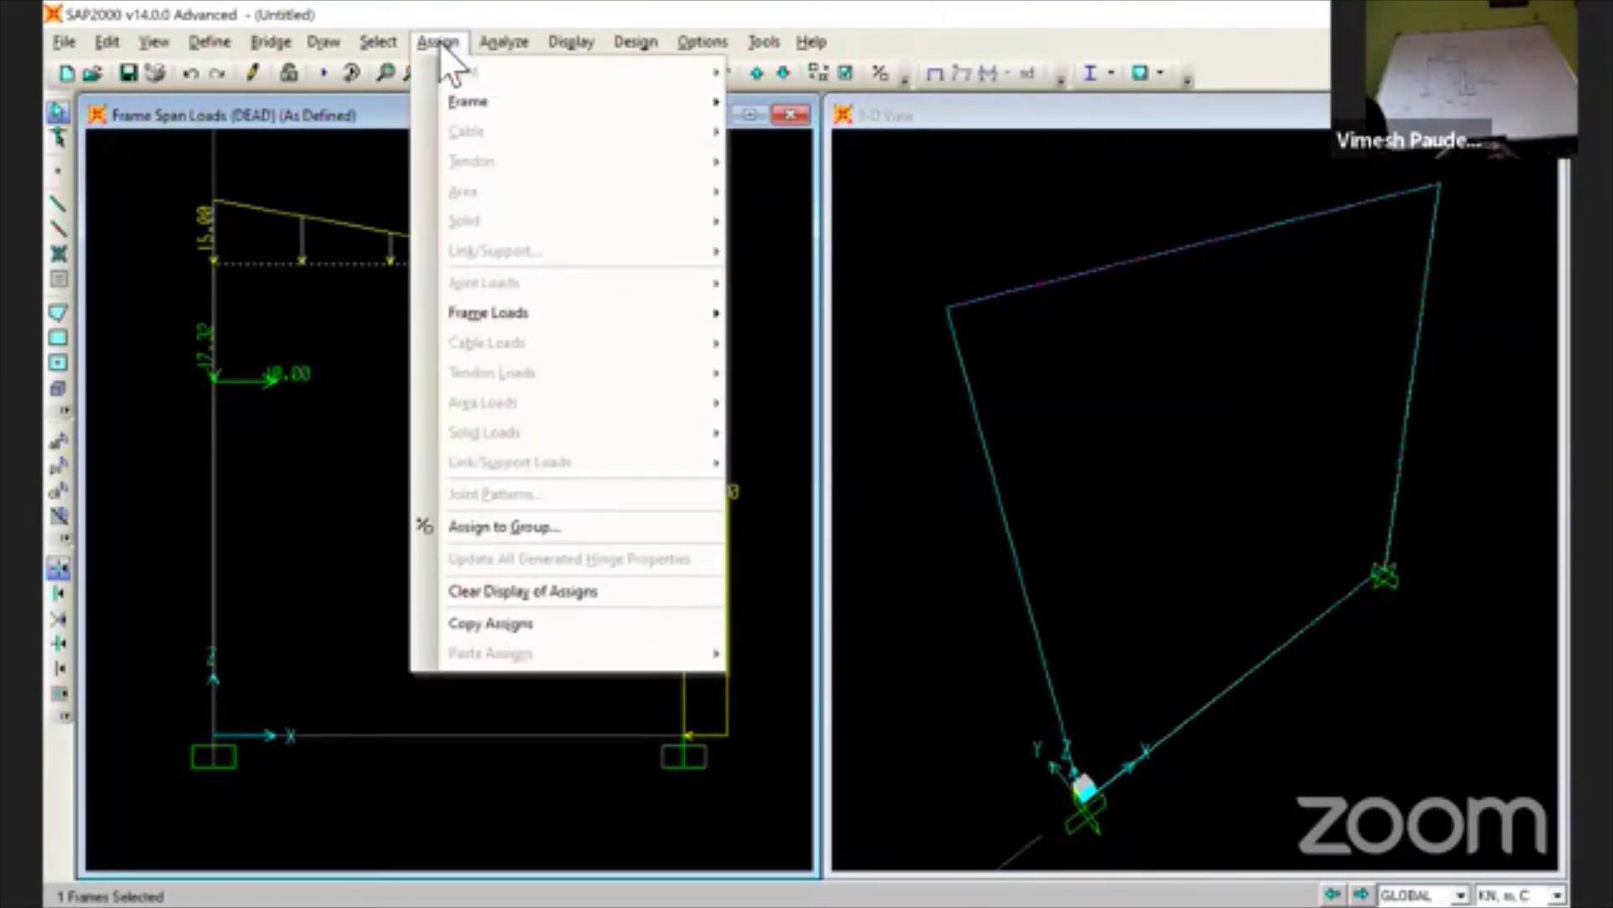
mouse_move(601, 323)
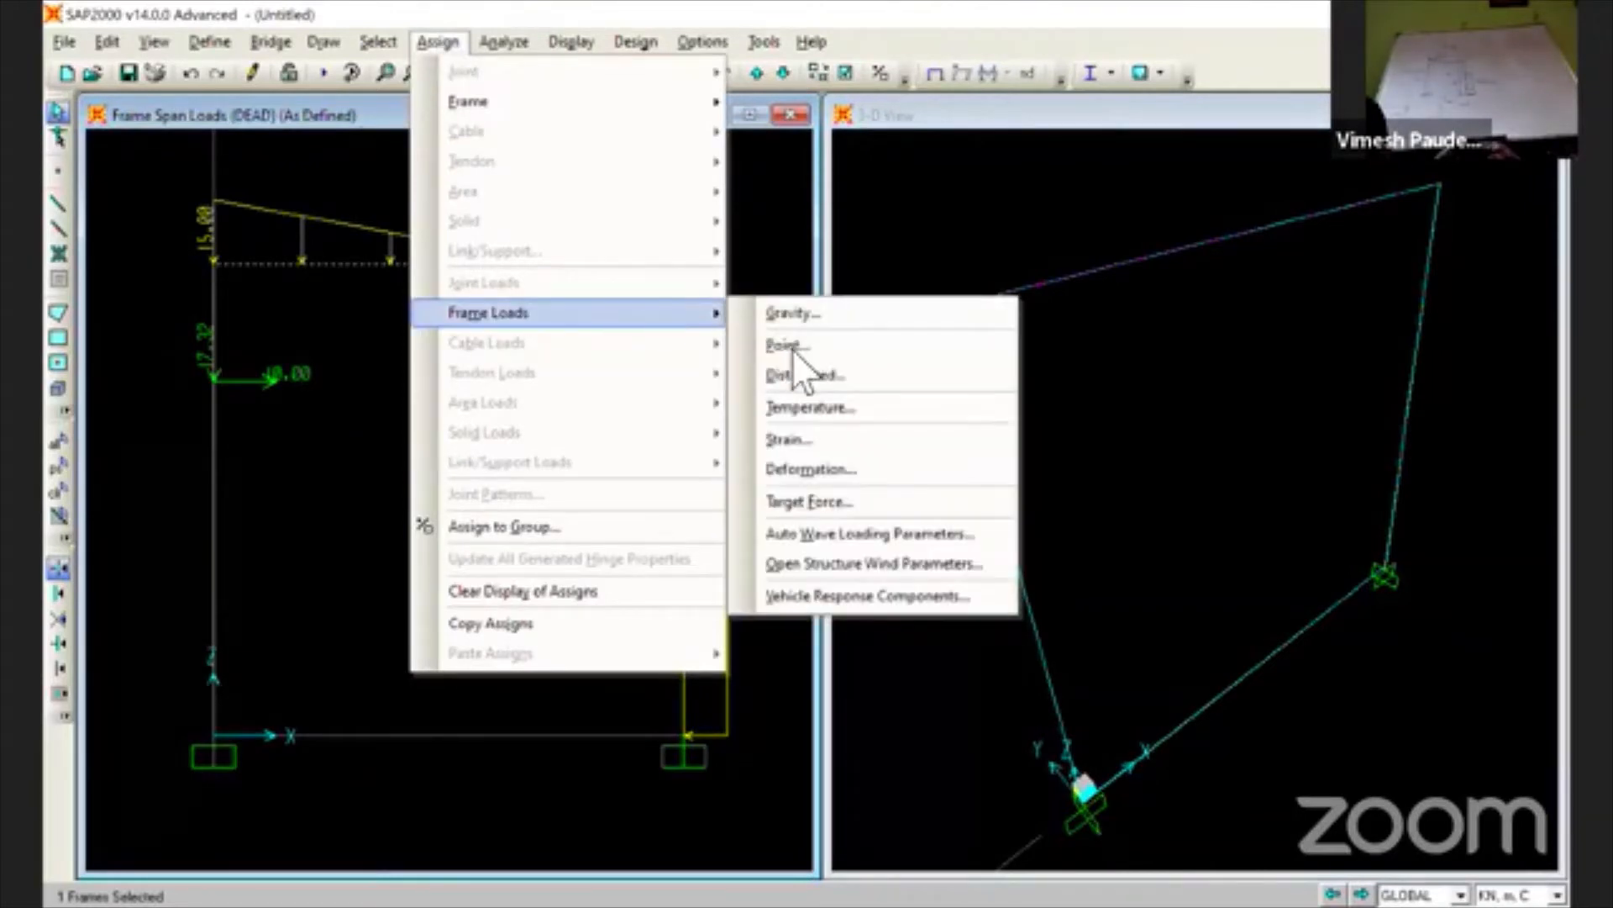
left_click(784, 346)
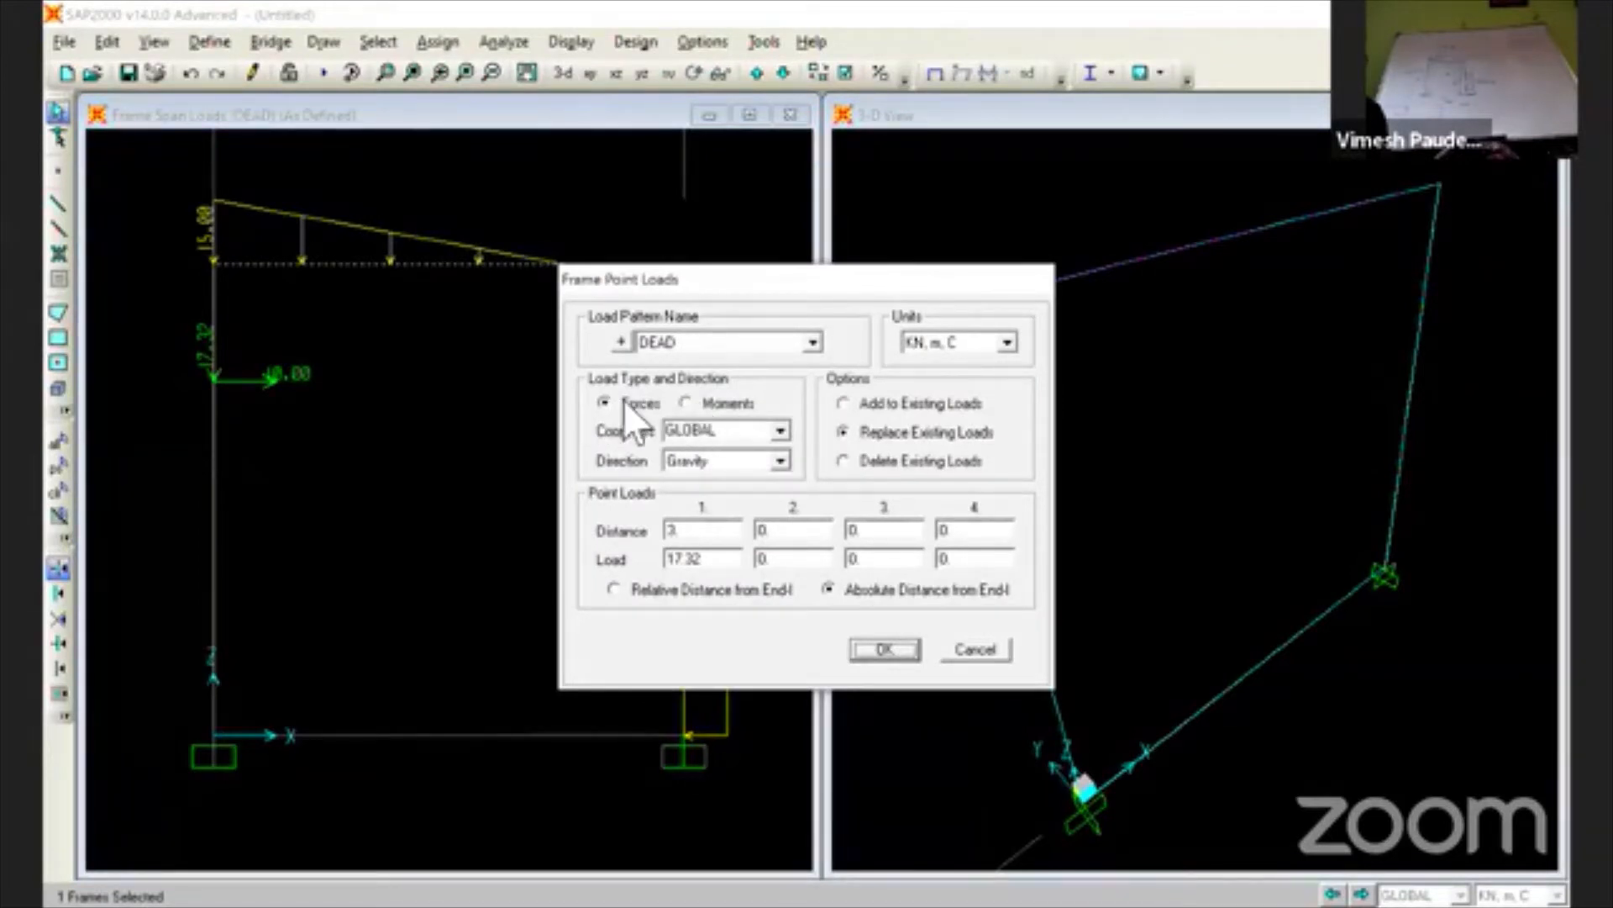
left_click(685, 402)
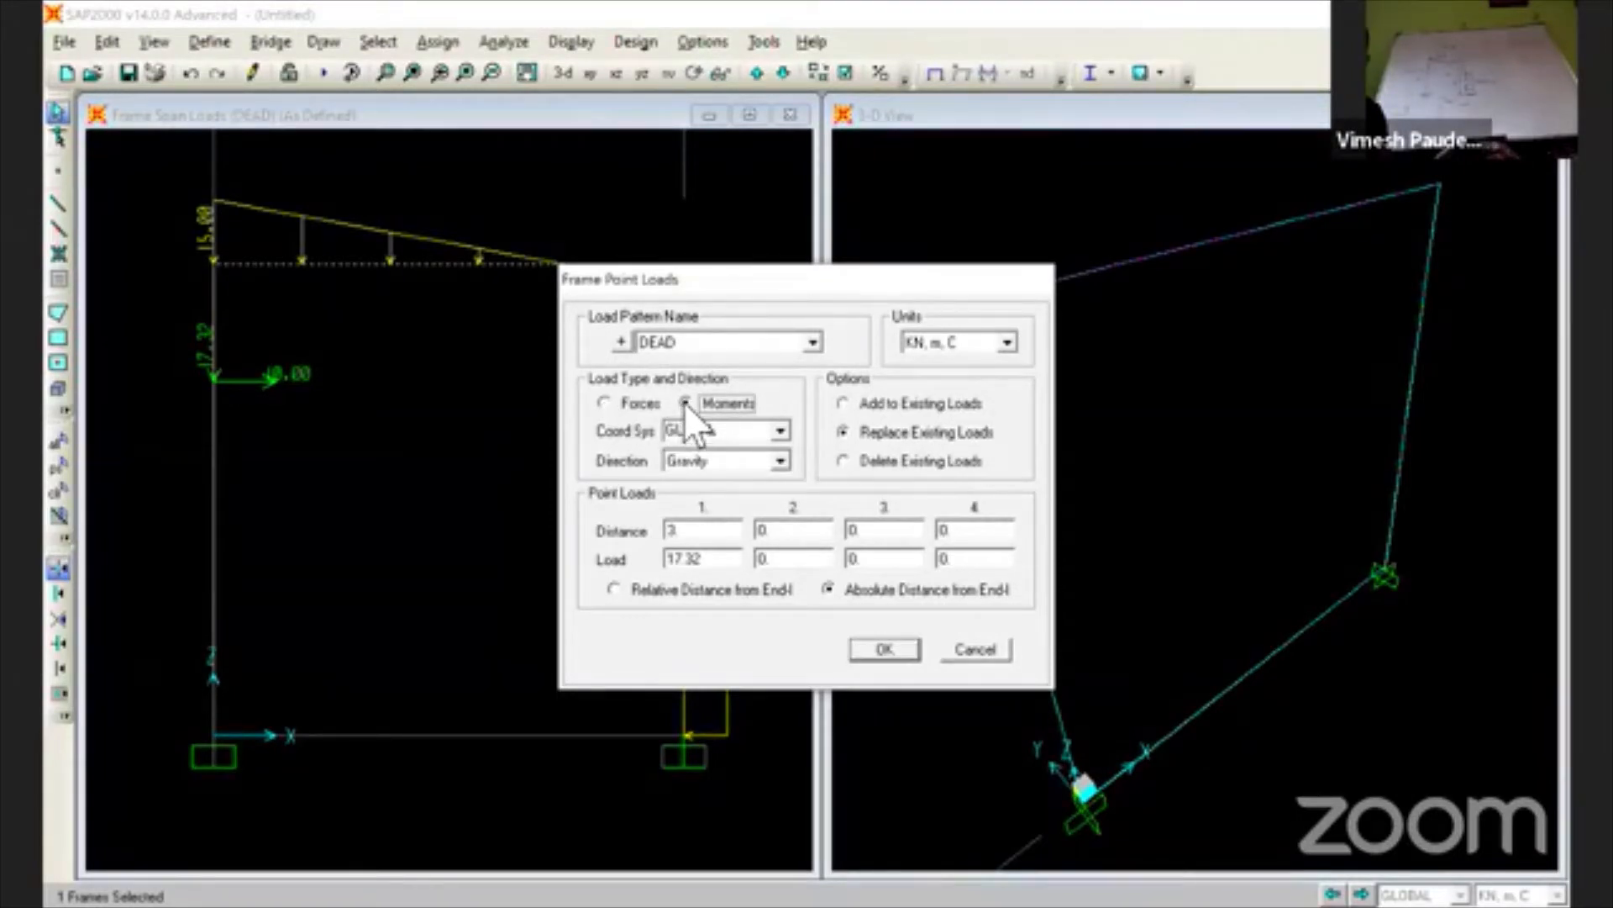
left_click(724, 462)
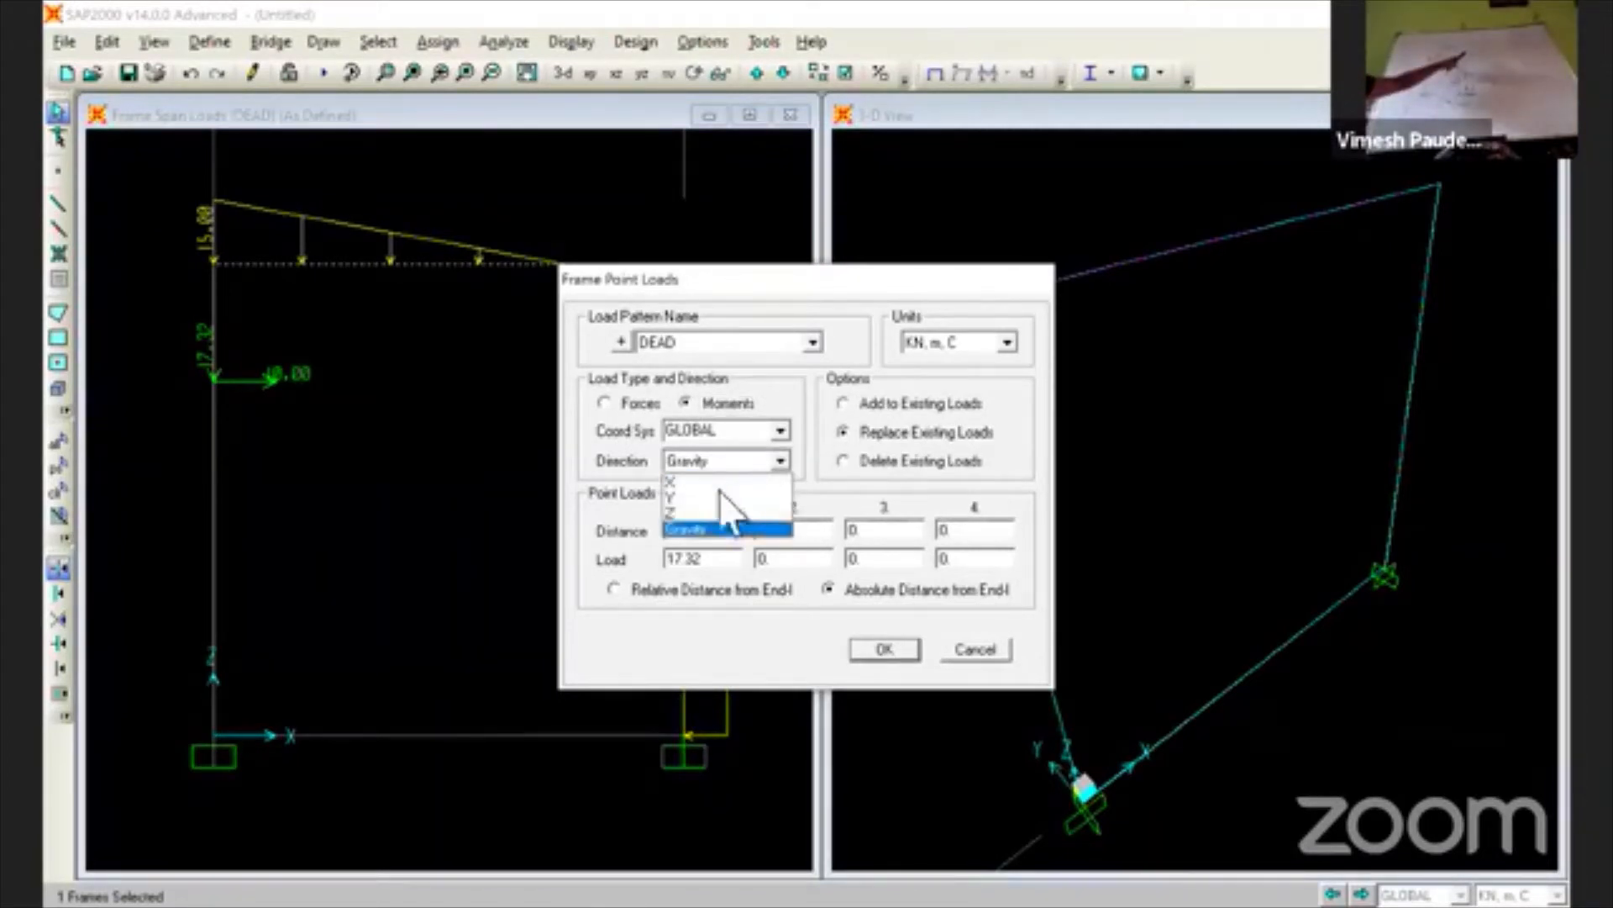
left_click(719, 498)
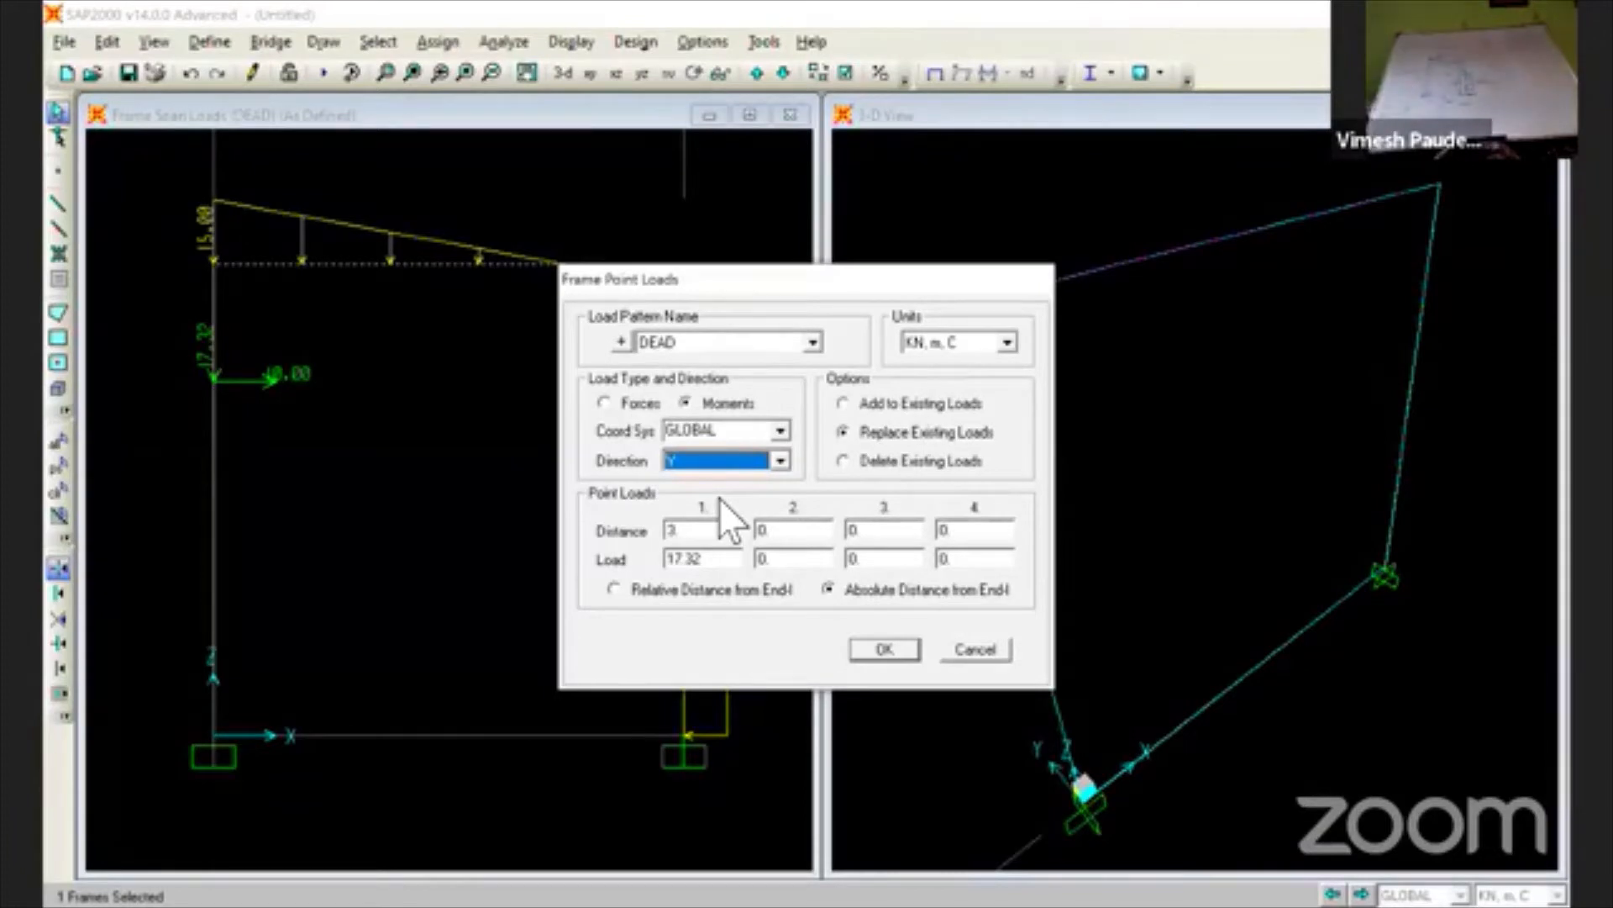
- Apply the beam moment with a value of 10 at absolute distance 4, replacing existing moment loads
double_click(732, 533)
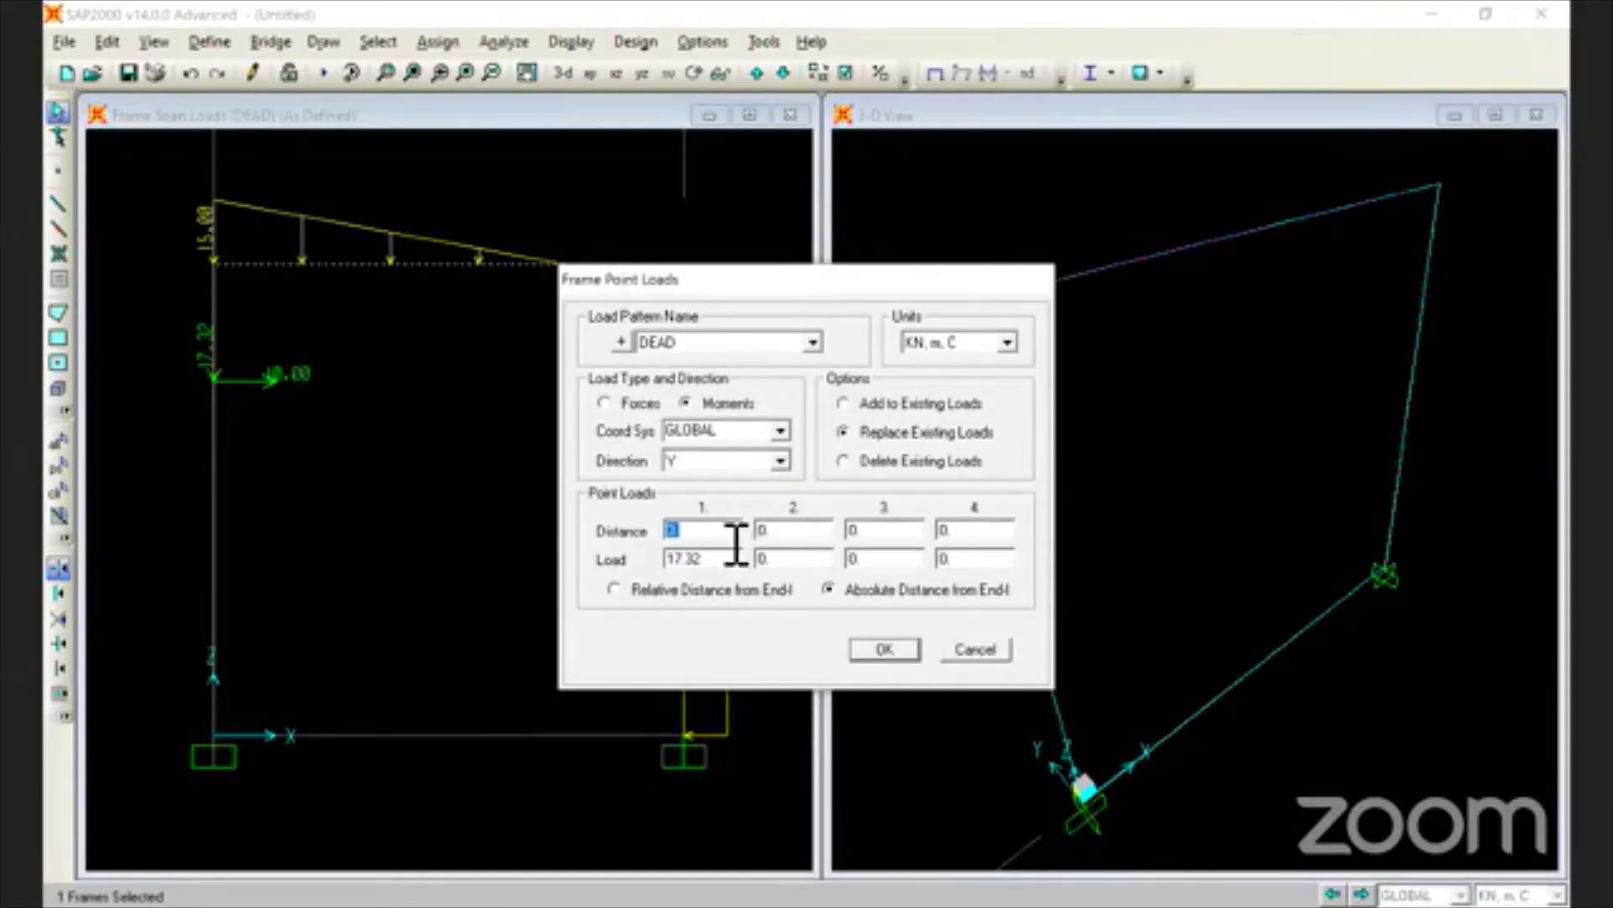
type("4")
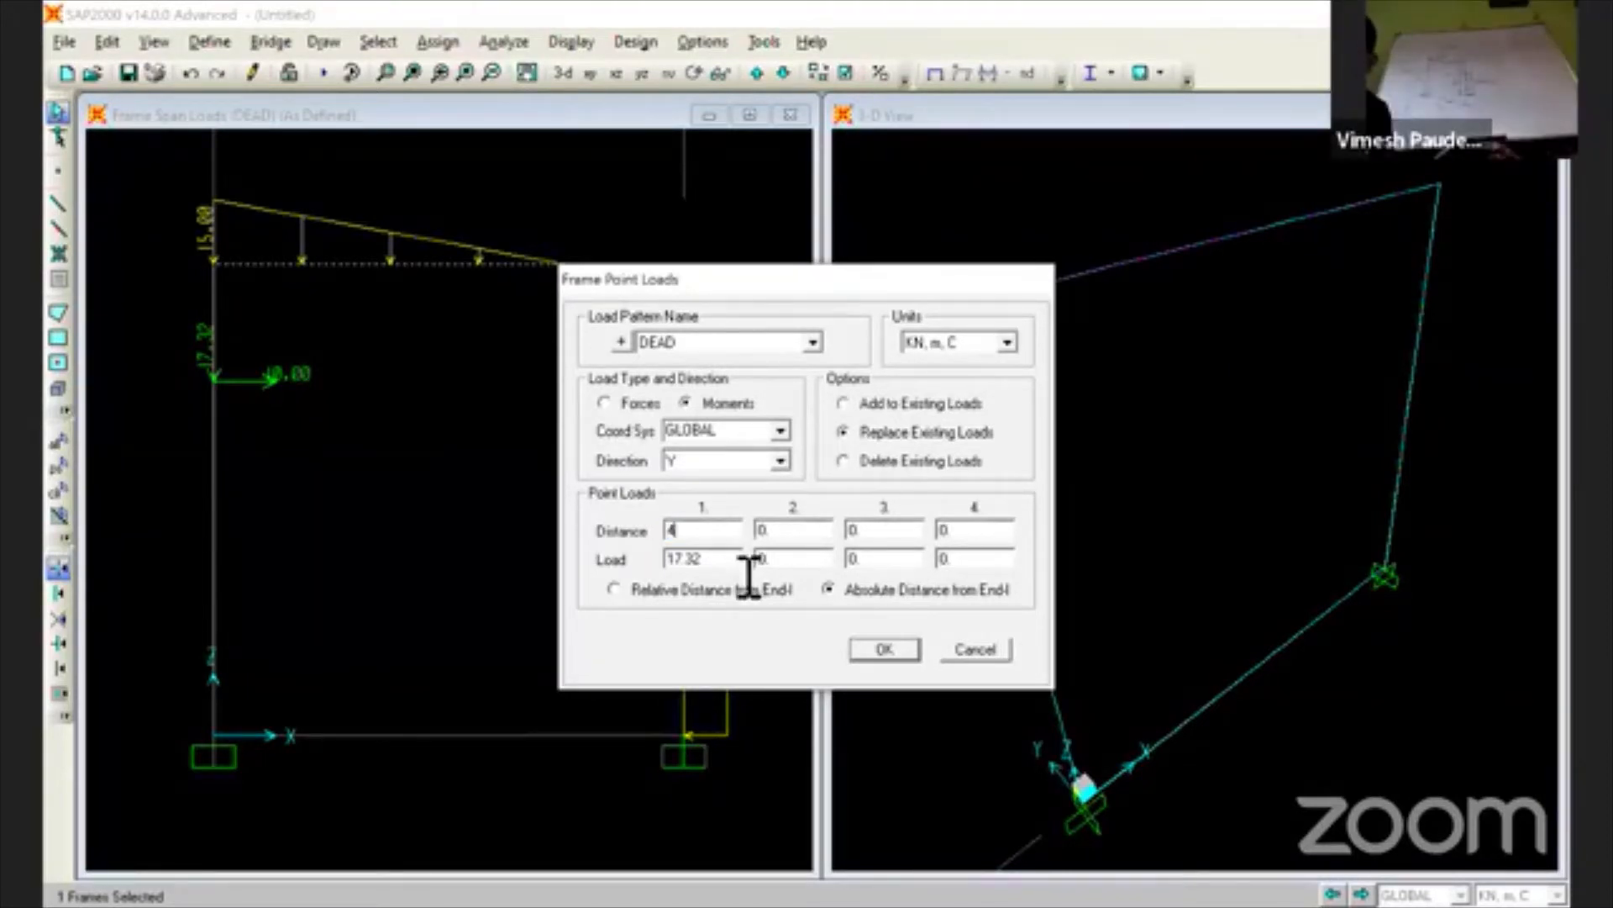
key("Tab")
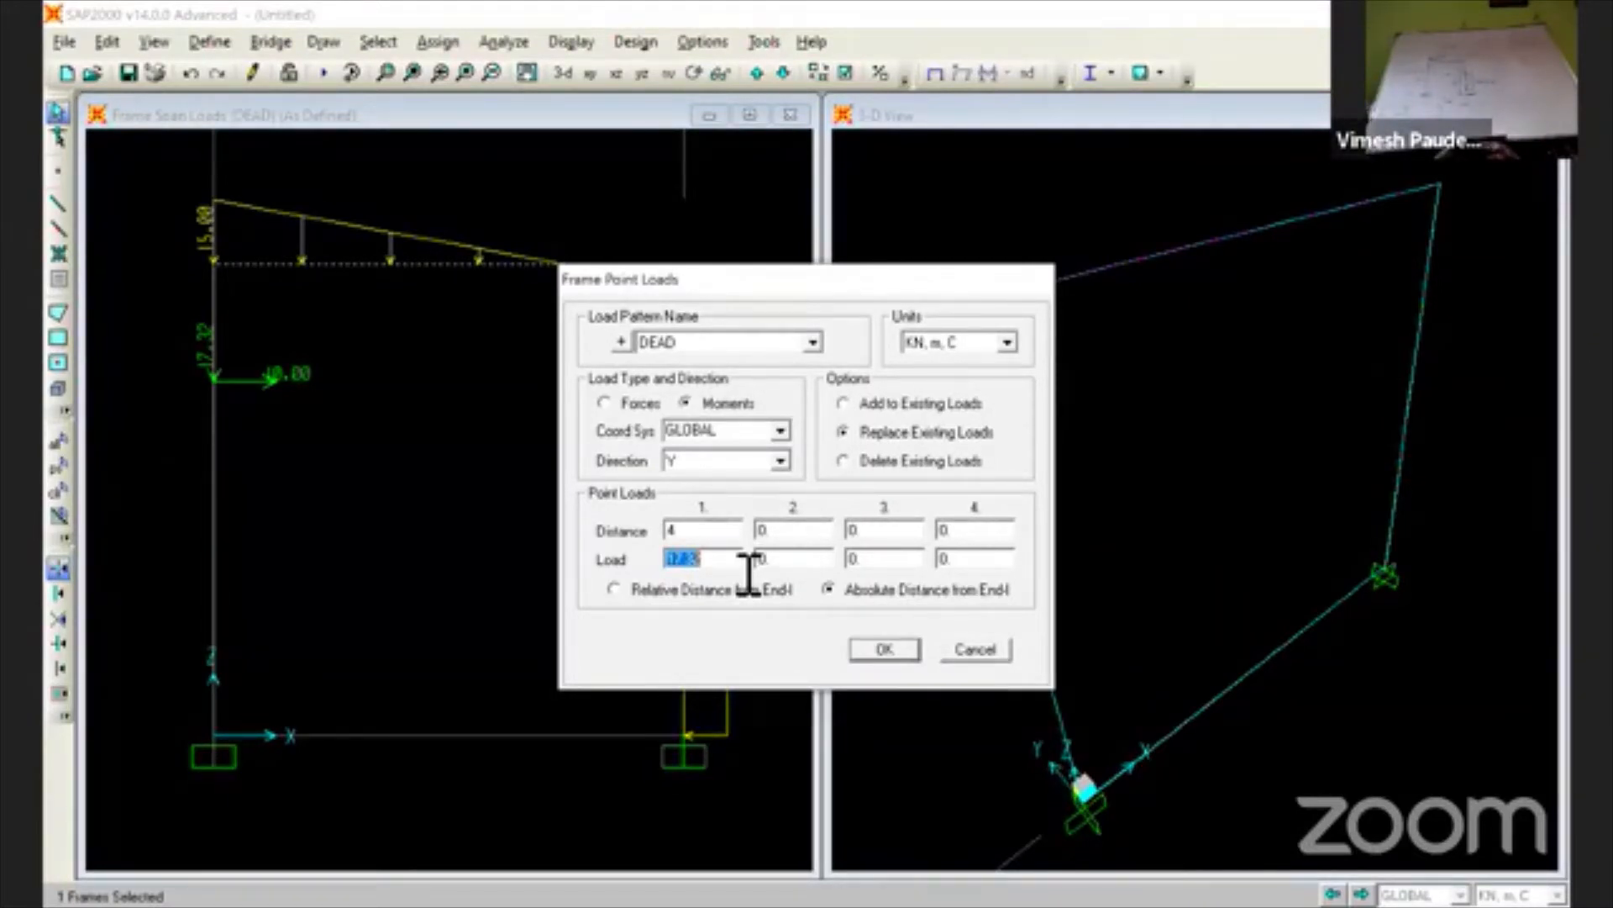
type("9")
key("BackSpace")
type("10")
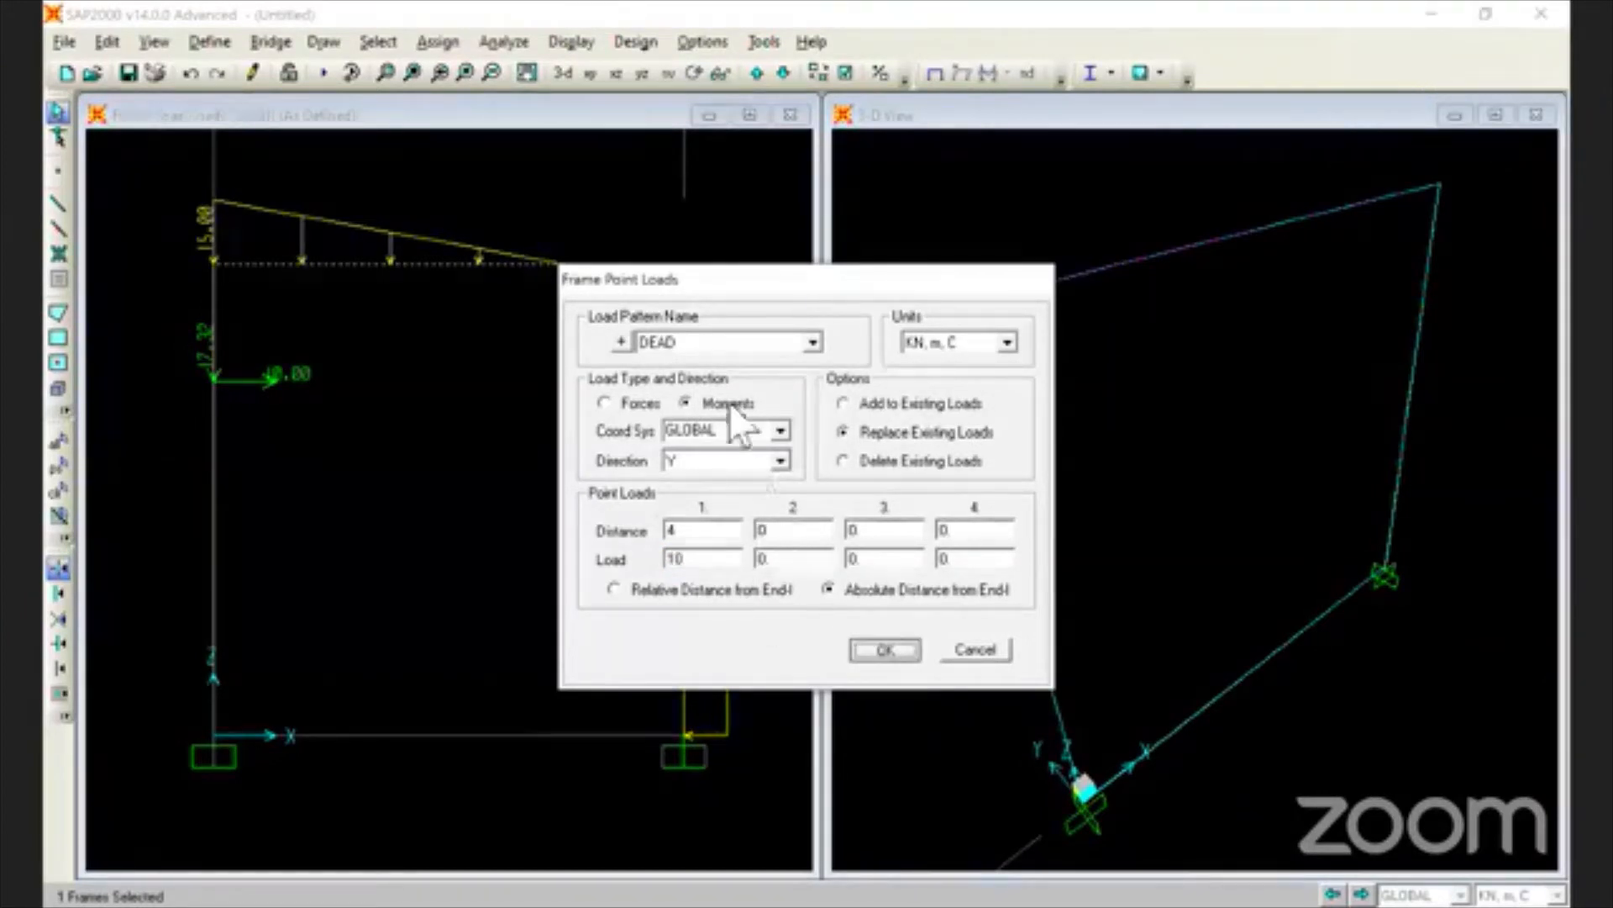
key("Return")
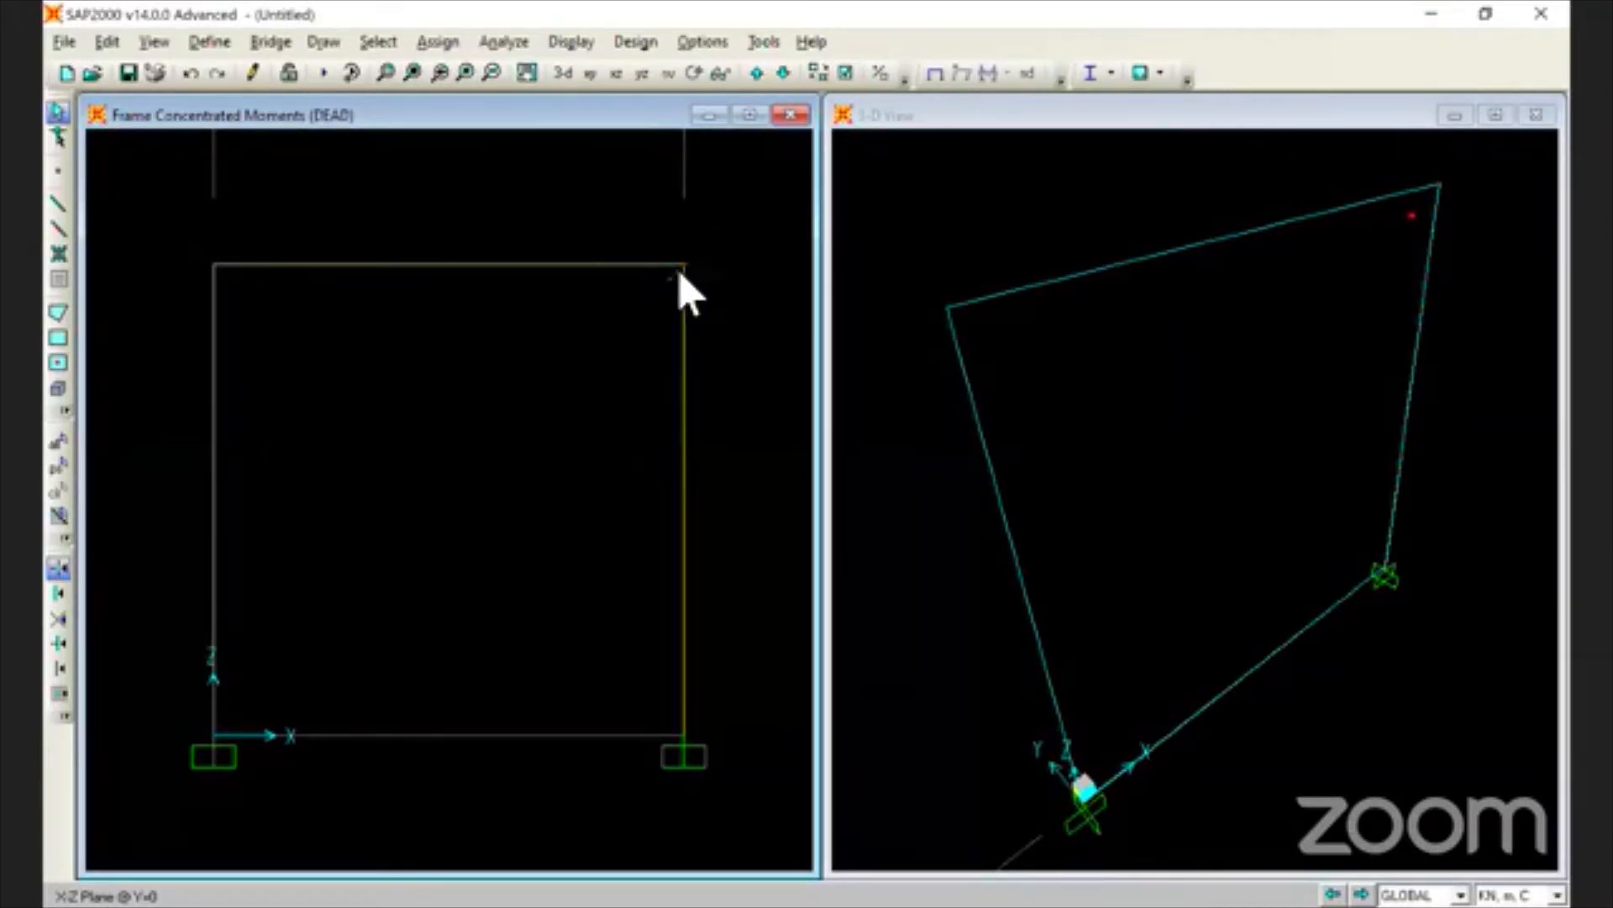
- Check the assigned beam moment in the XY plane and return to the XZ elevation
left_click(679, 270)
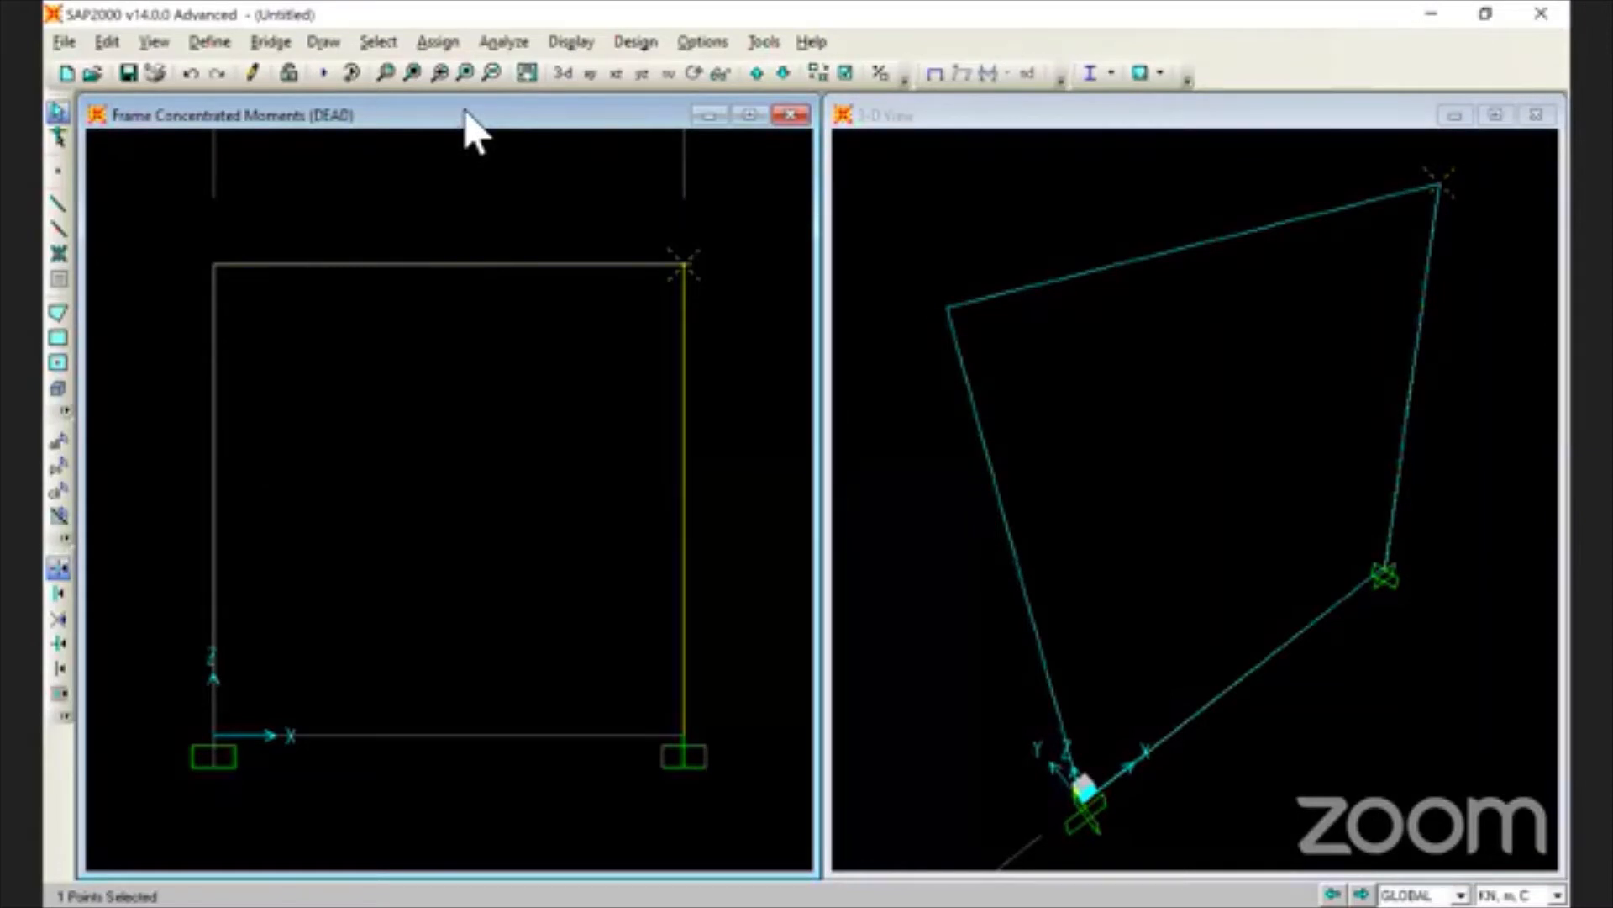
left_click(608, 74)
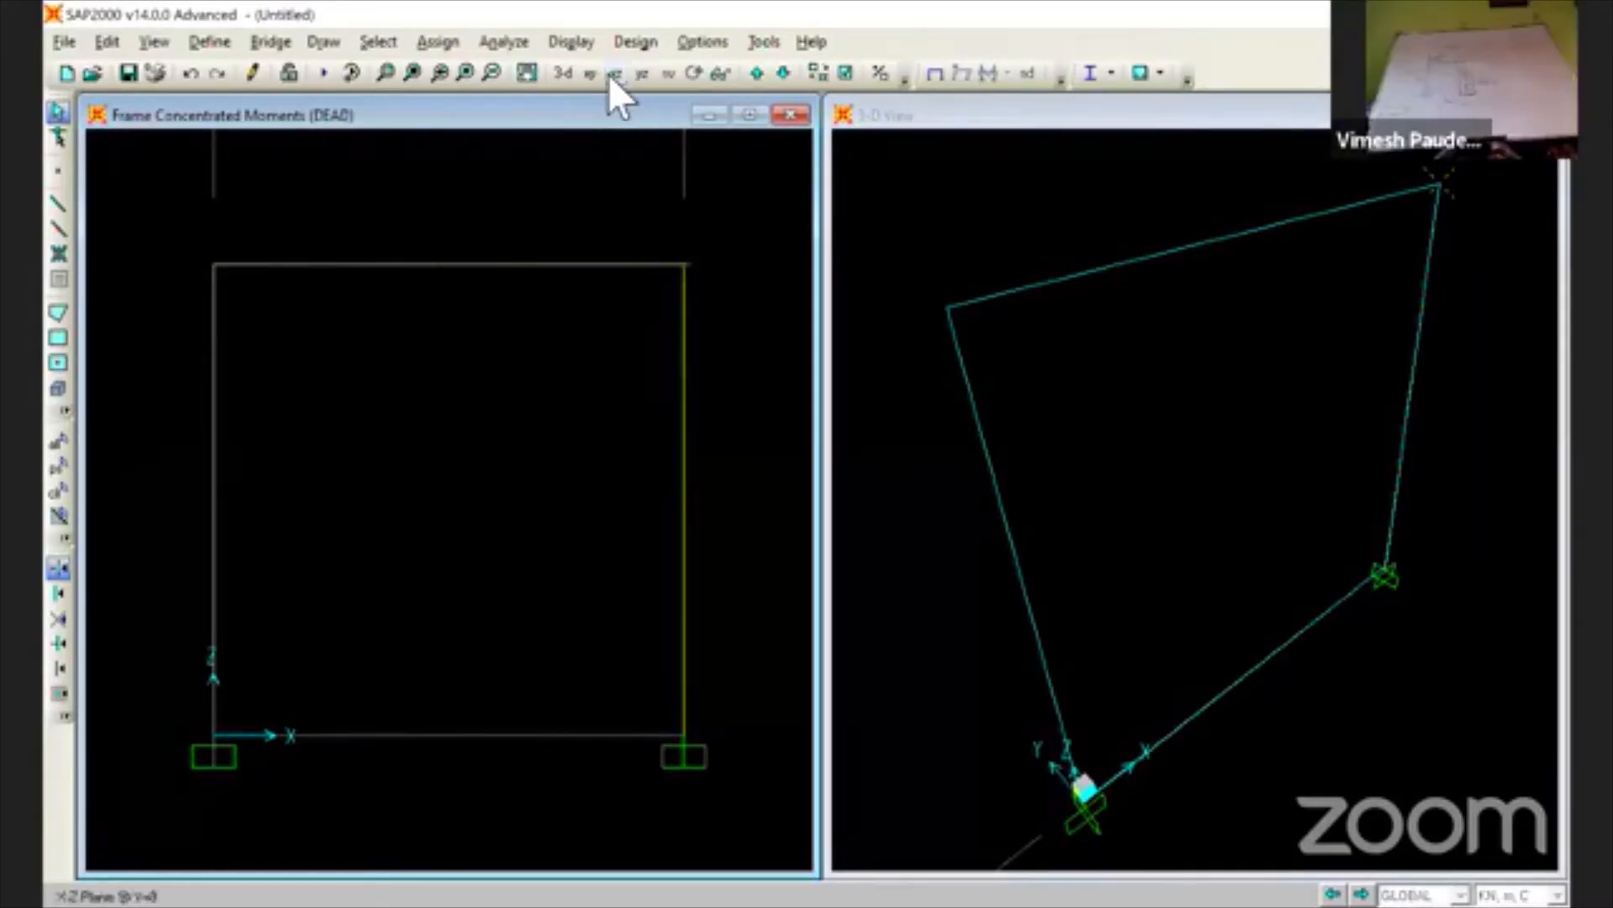
left_click(588, 74)
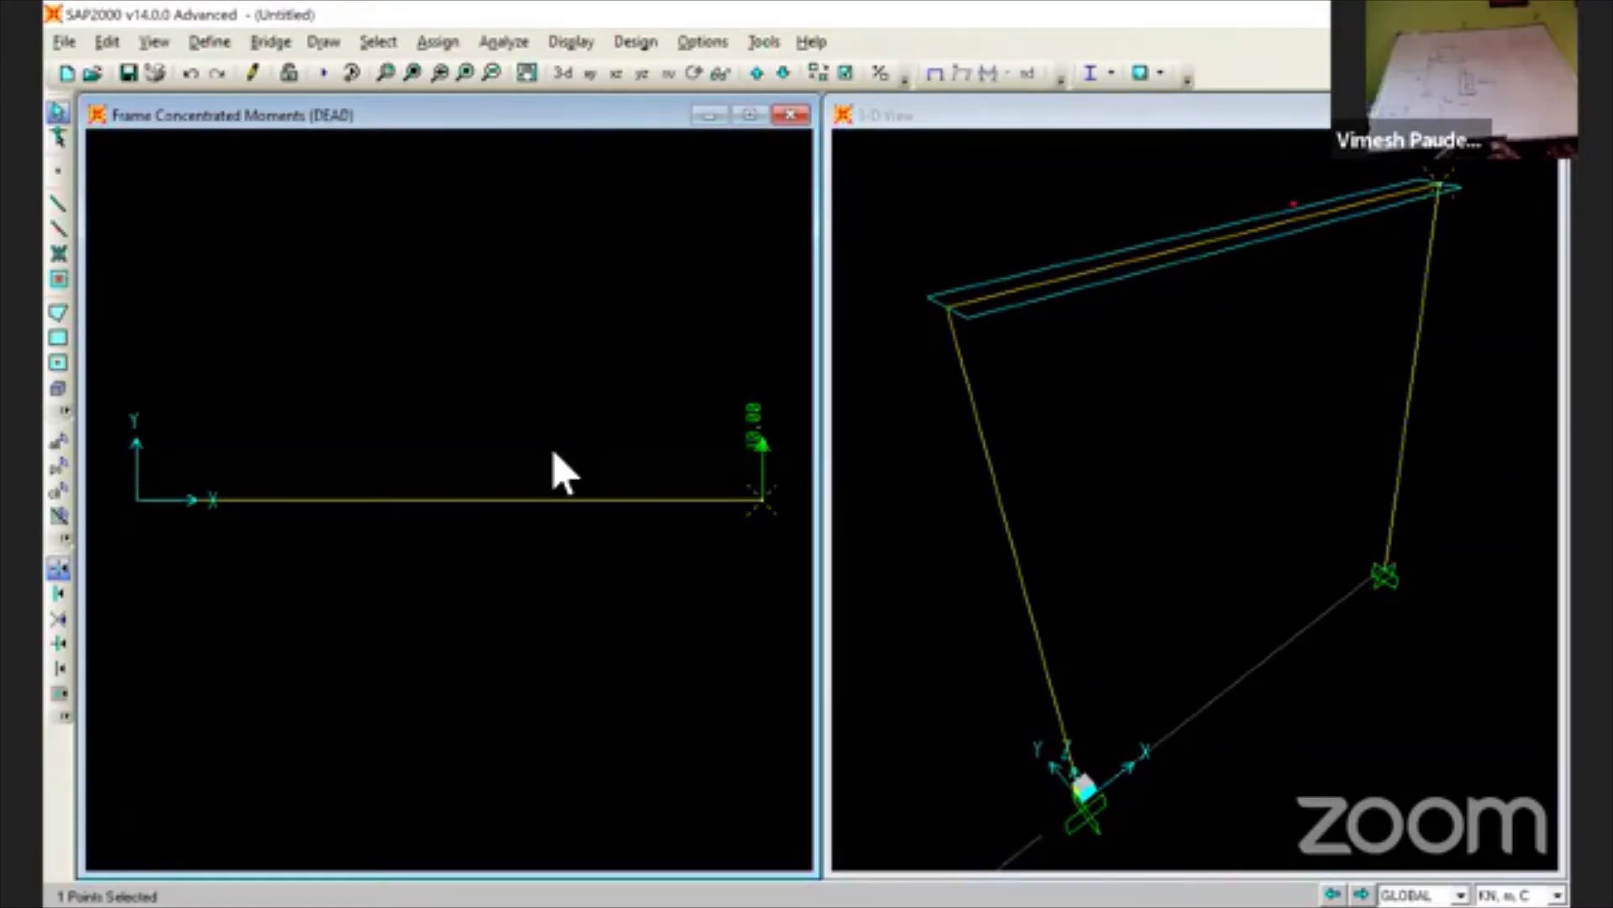
left_click(590, 73)
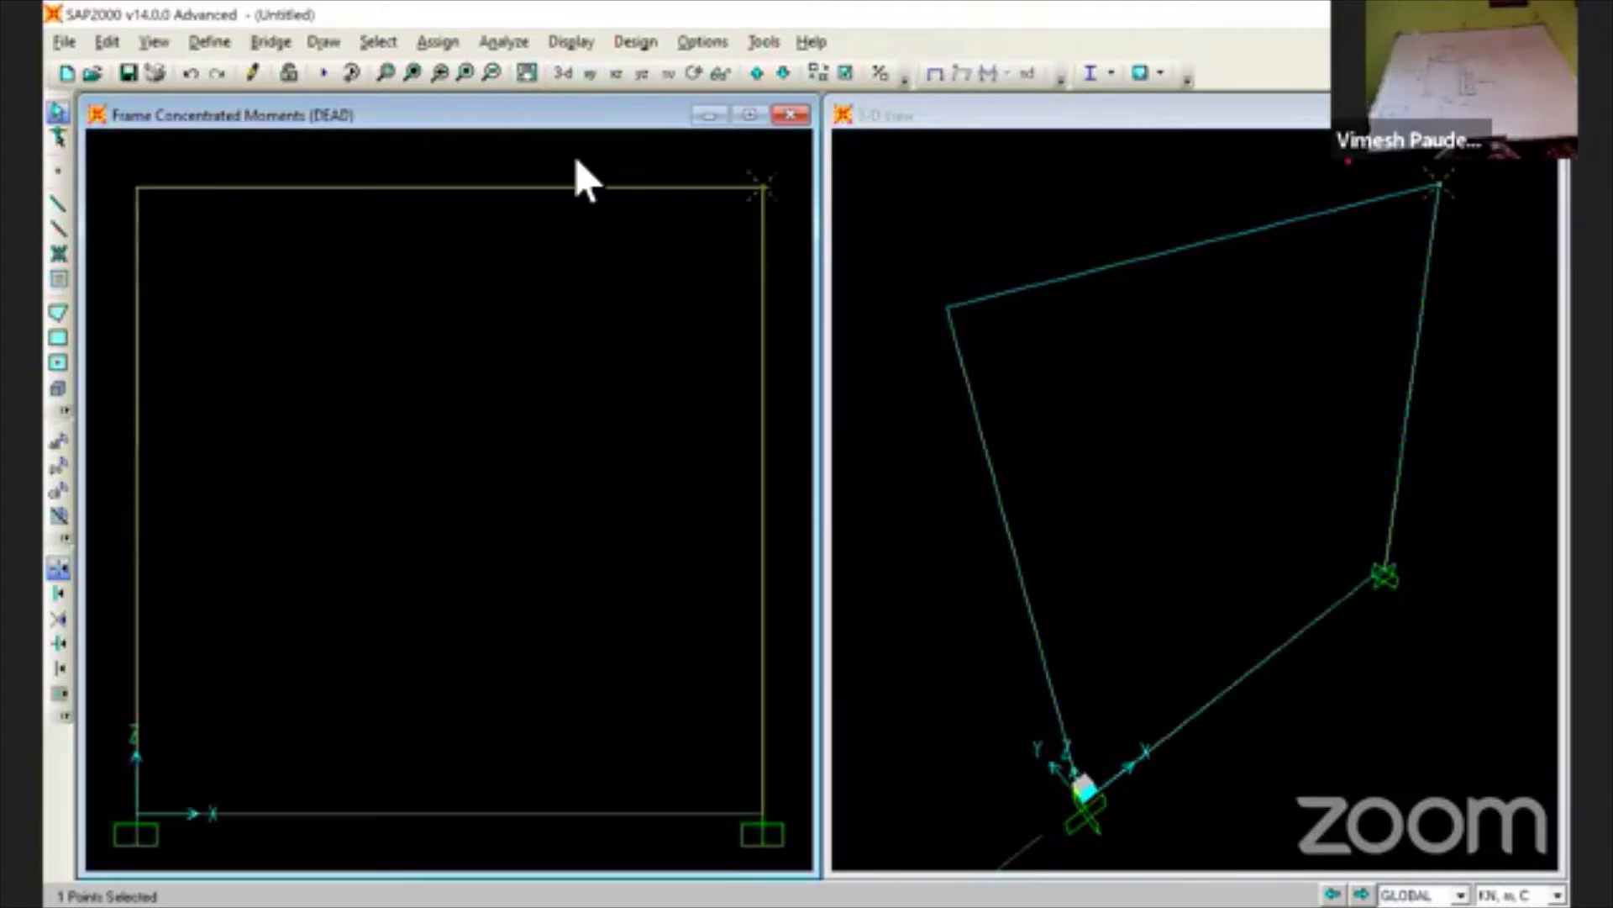
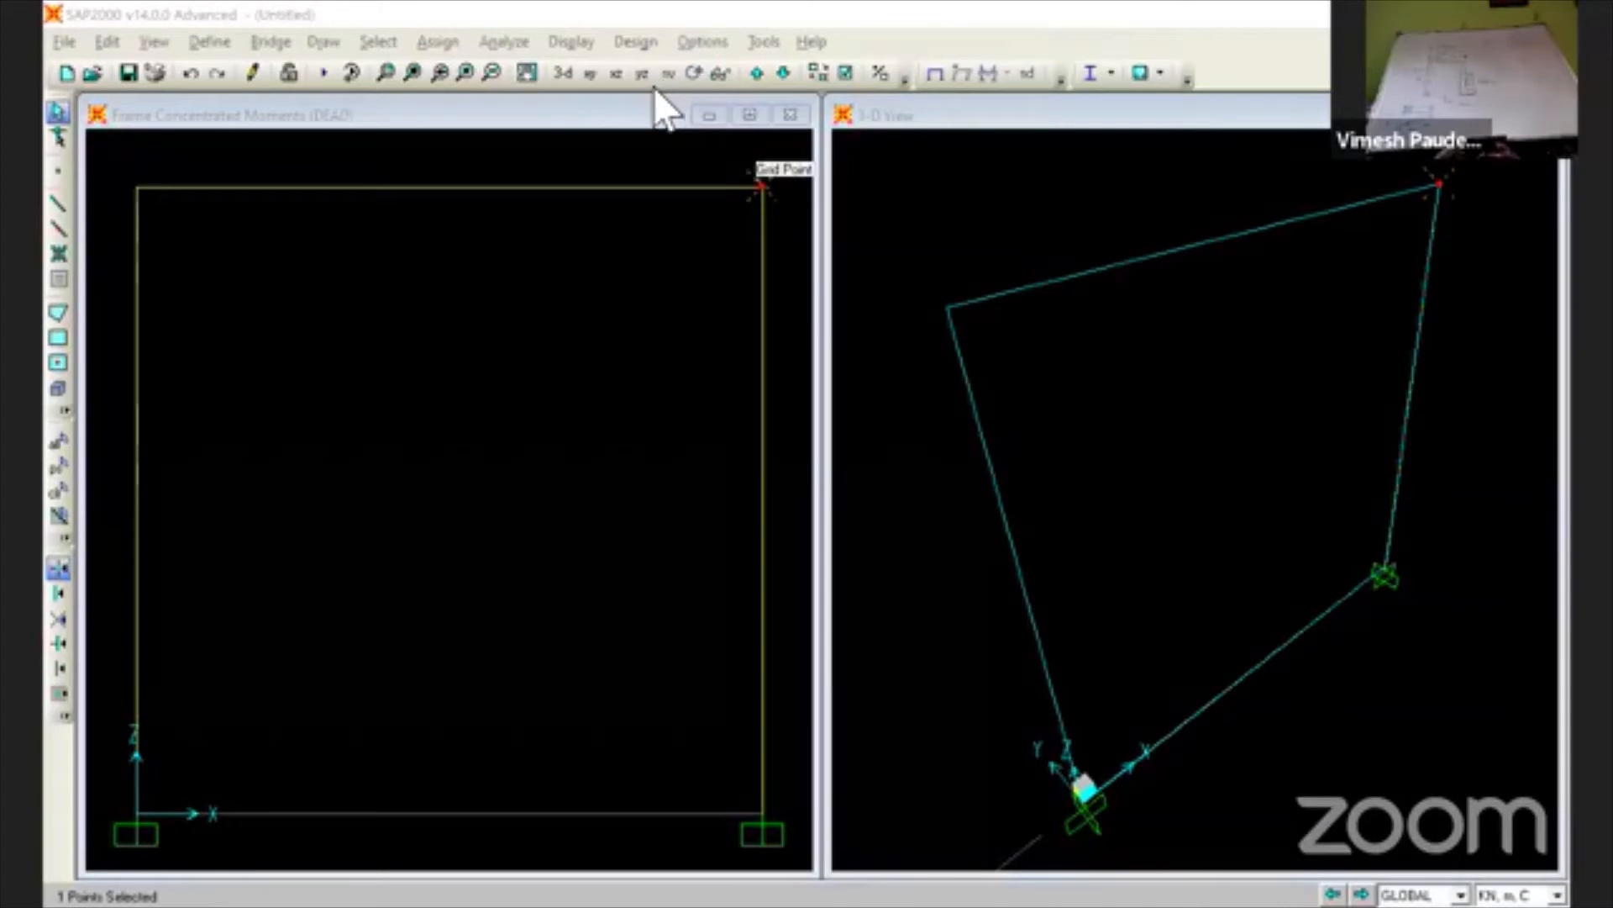
- Release Moment 22 (Minor) and Moment 33 (Major) at the end of the top beam
left_click(426, 47)
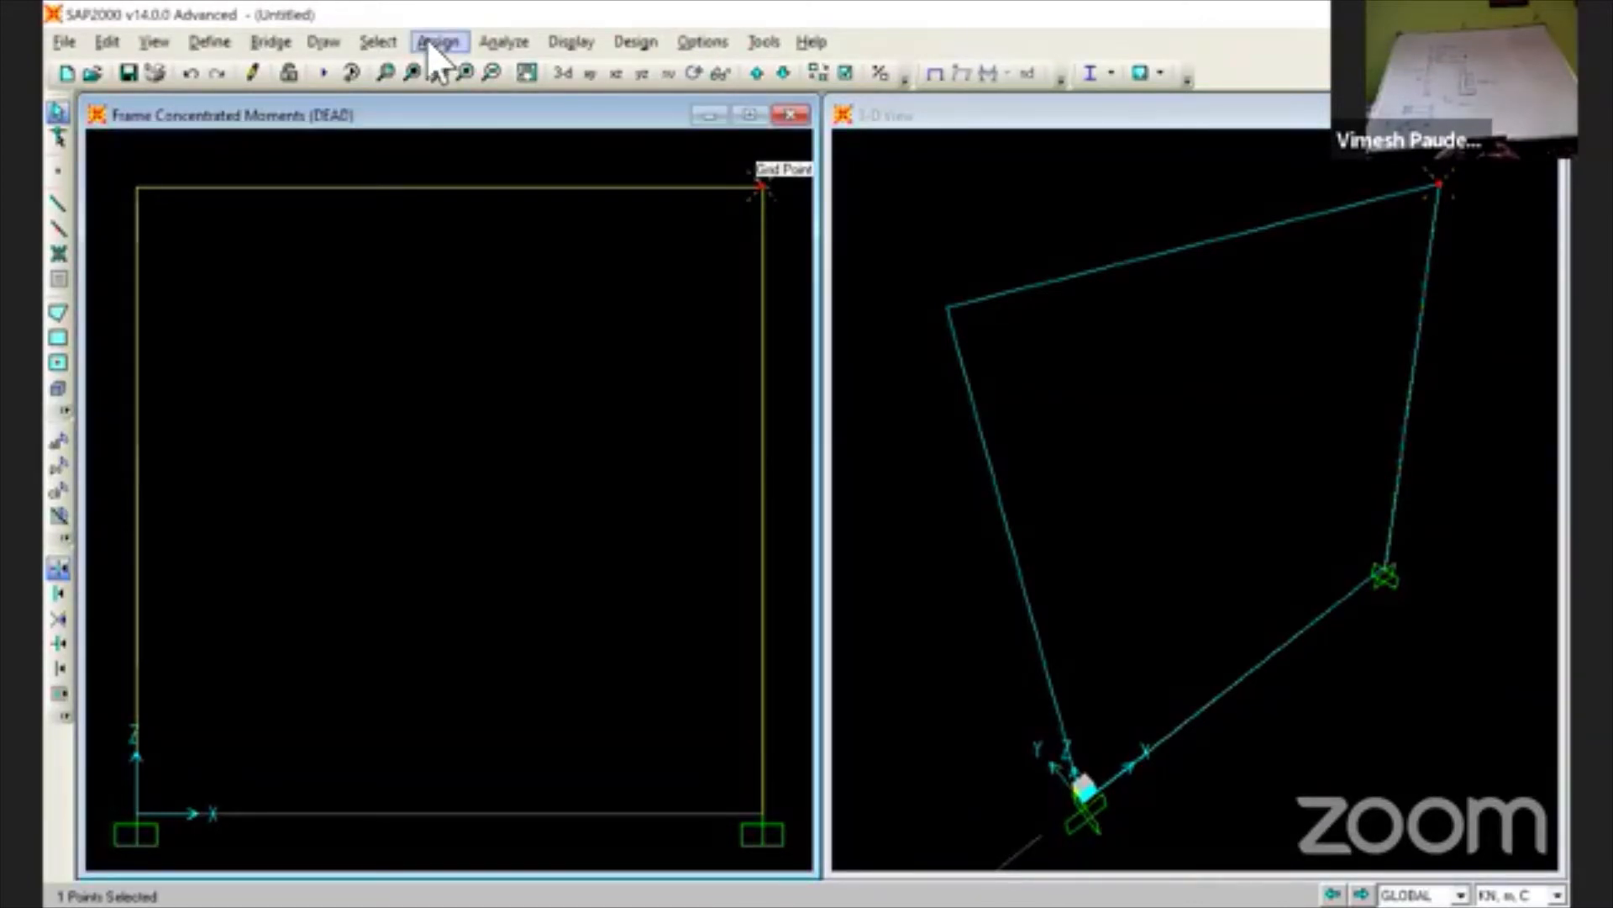
left_click(426, 40)
left_click(300, 354)
left_click(460, 188)
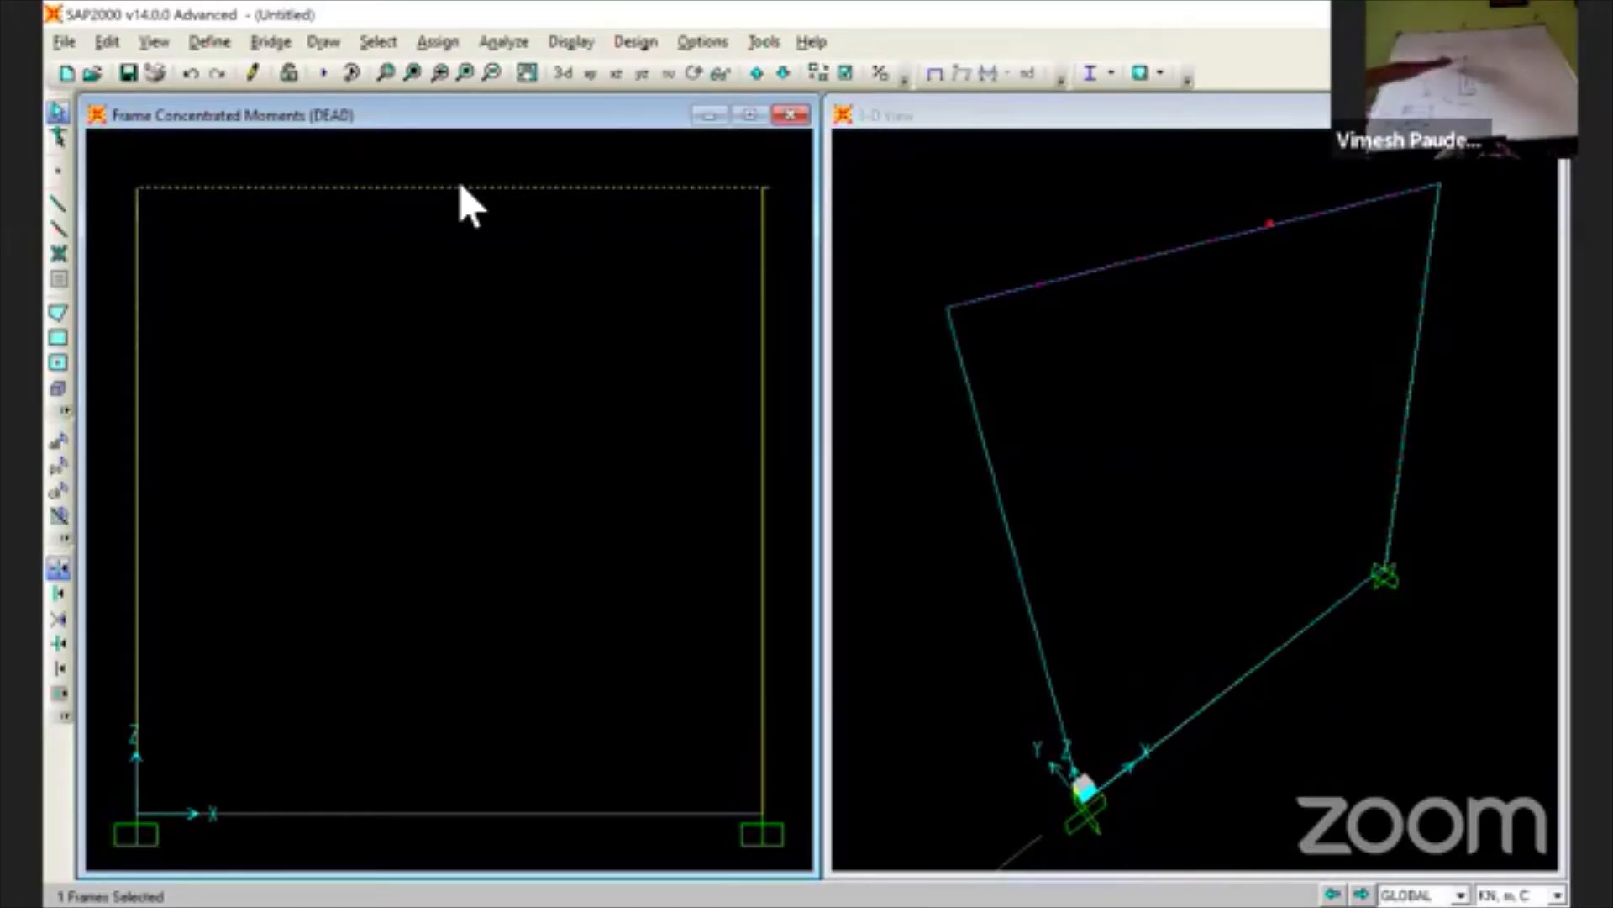
left_click(436, 39)
mouse_move(472, 103)
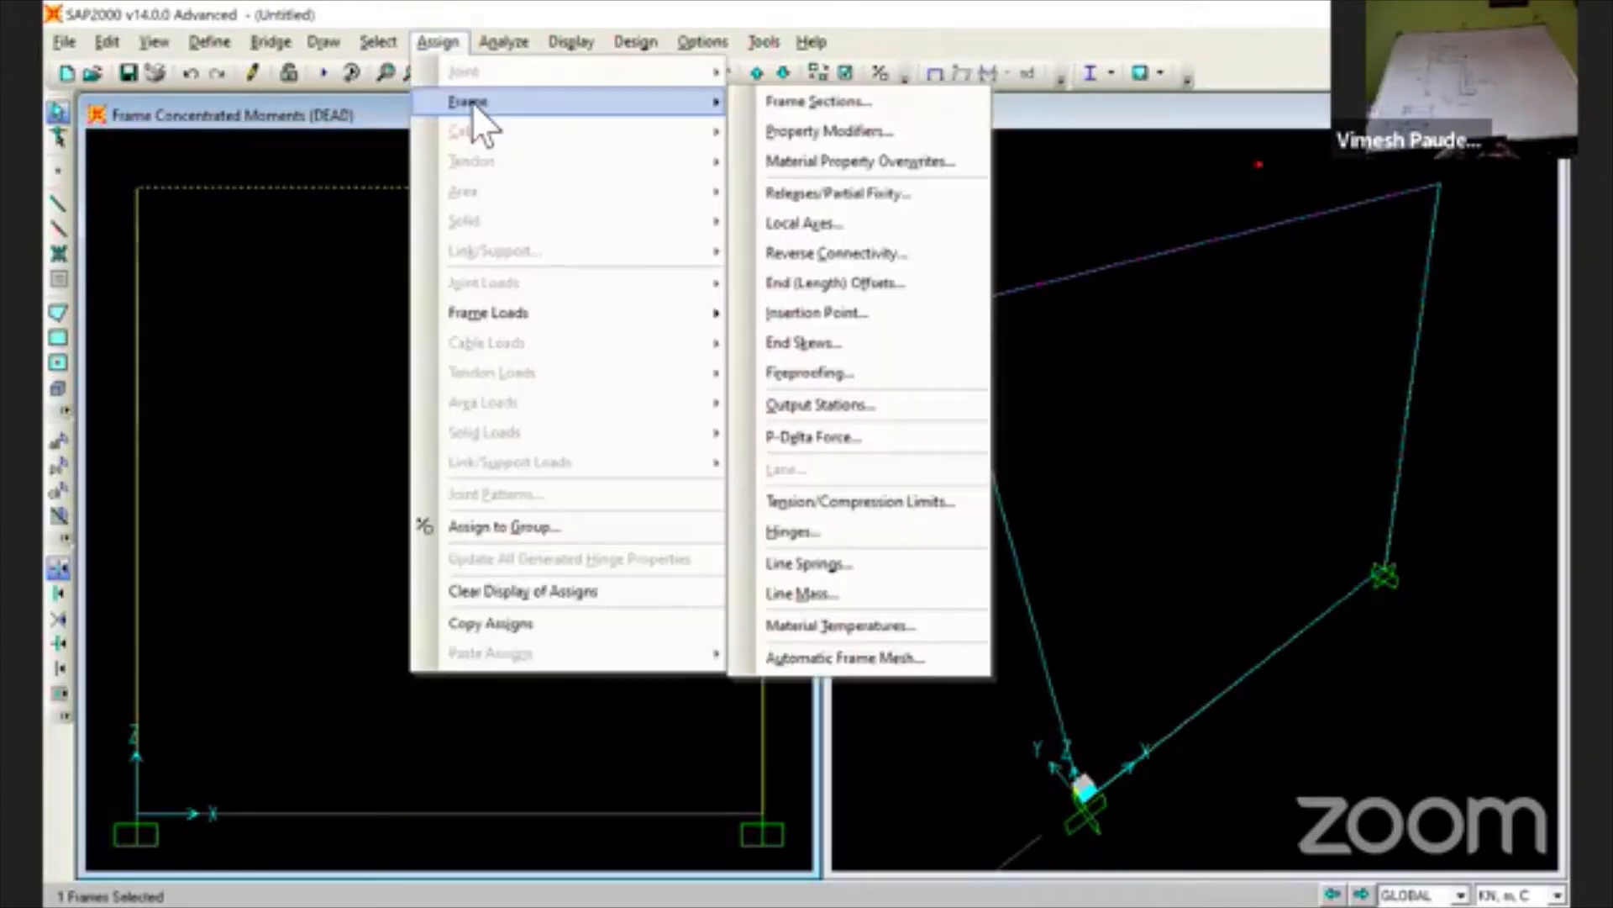
left_click(837, 193)
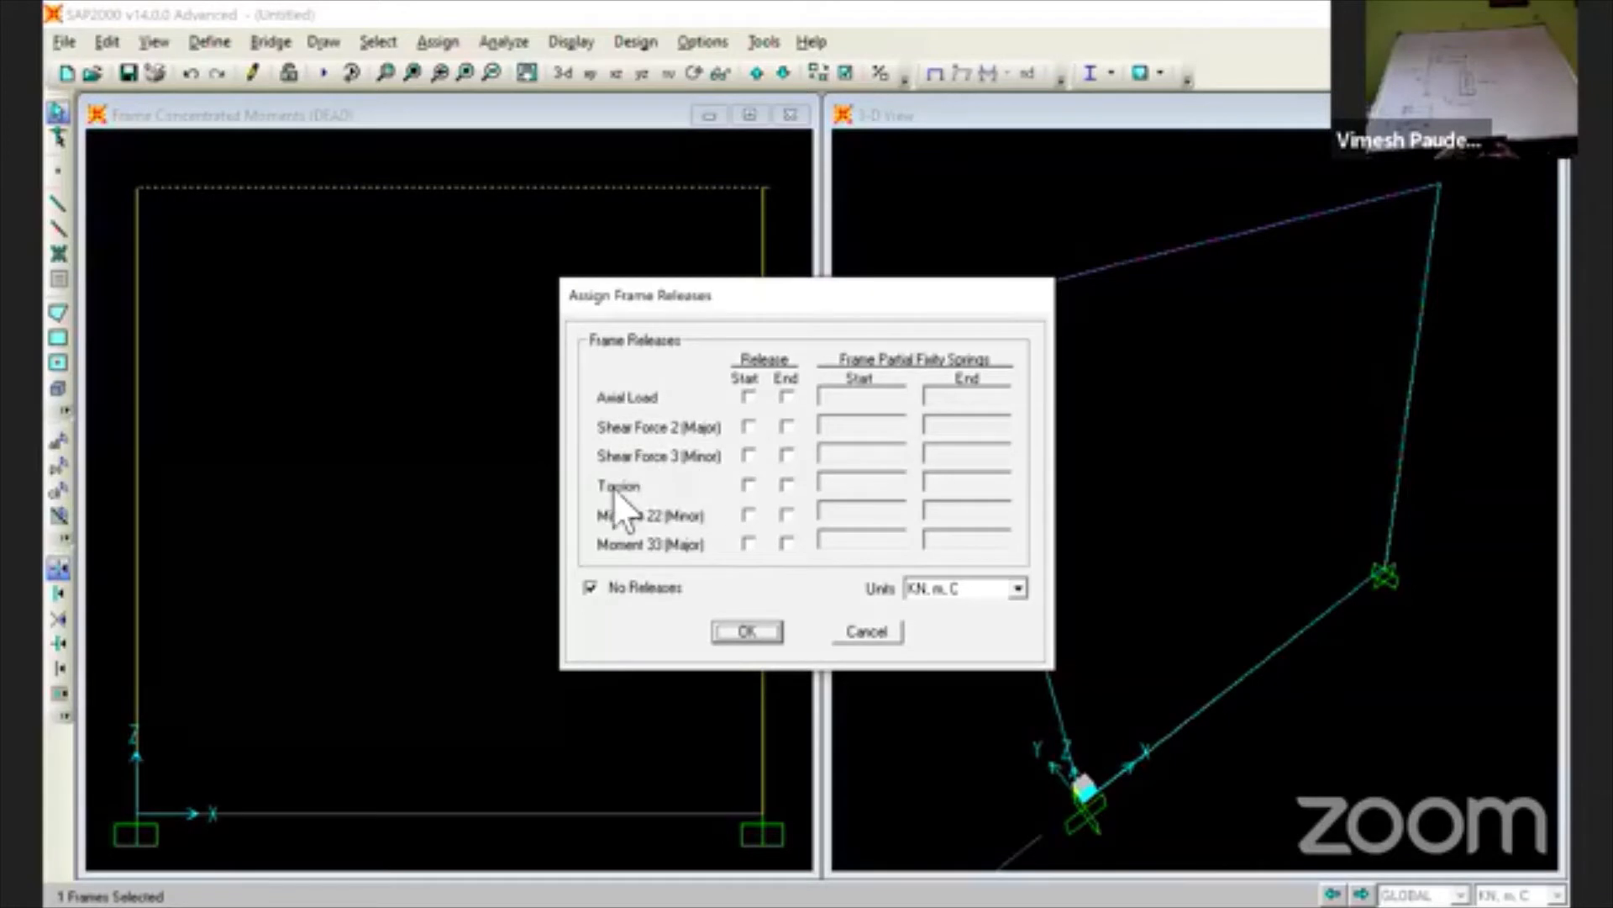
left_click(748, 514)
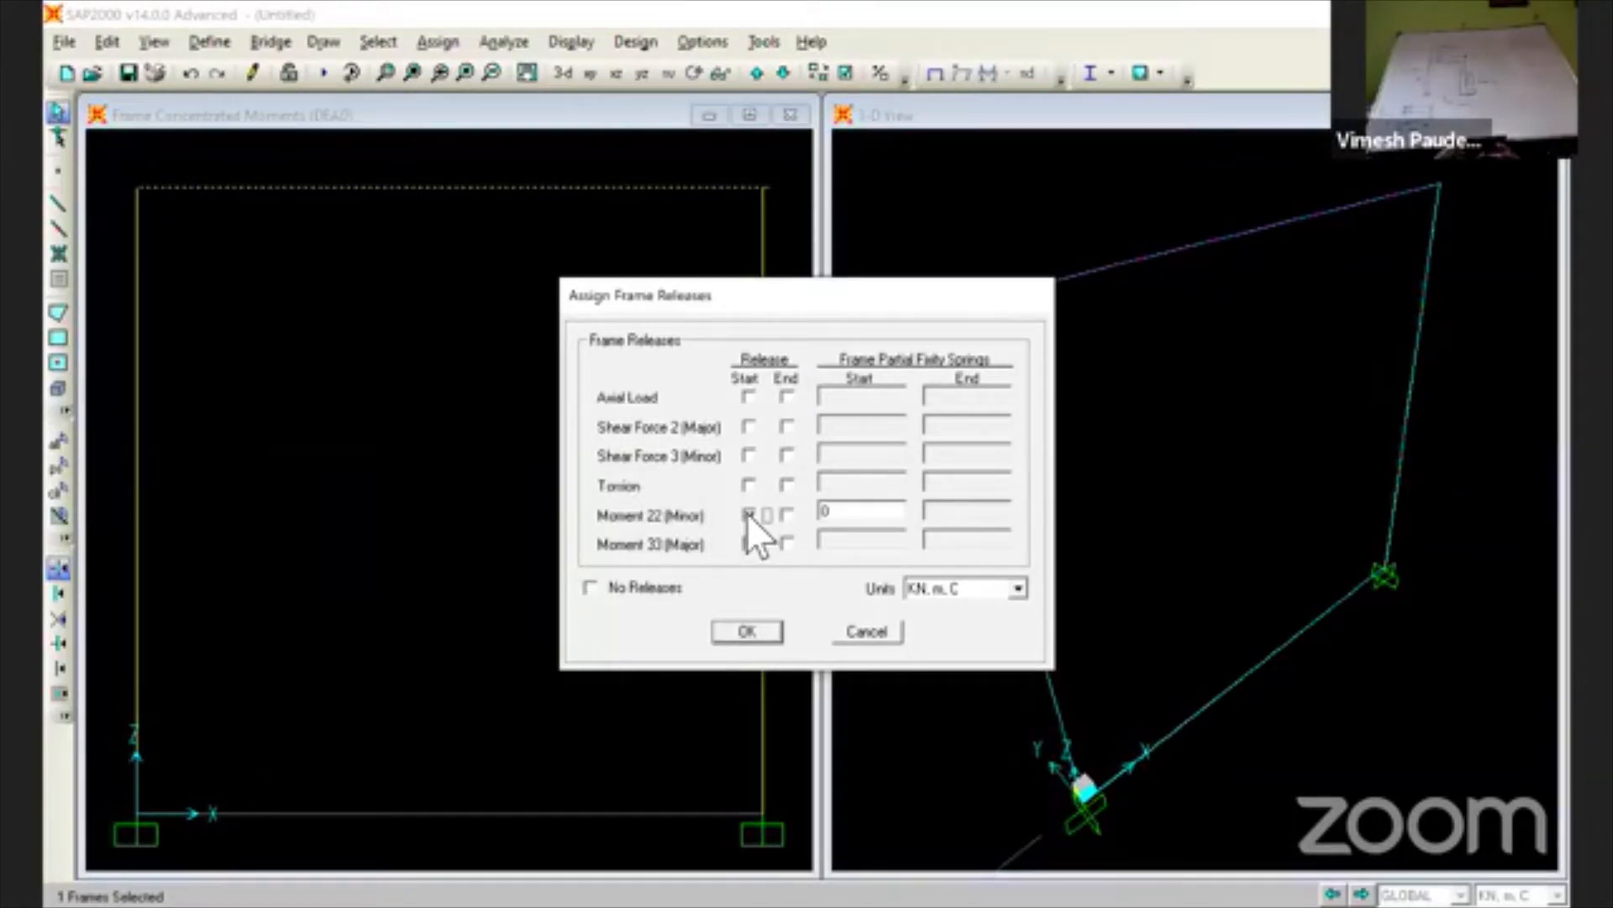
left_click(748, 514)
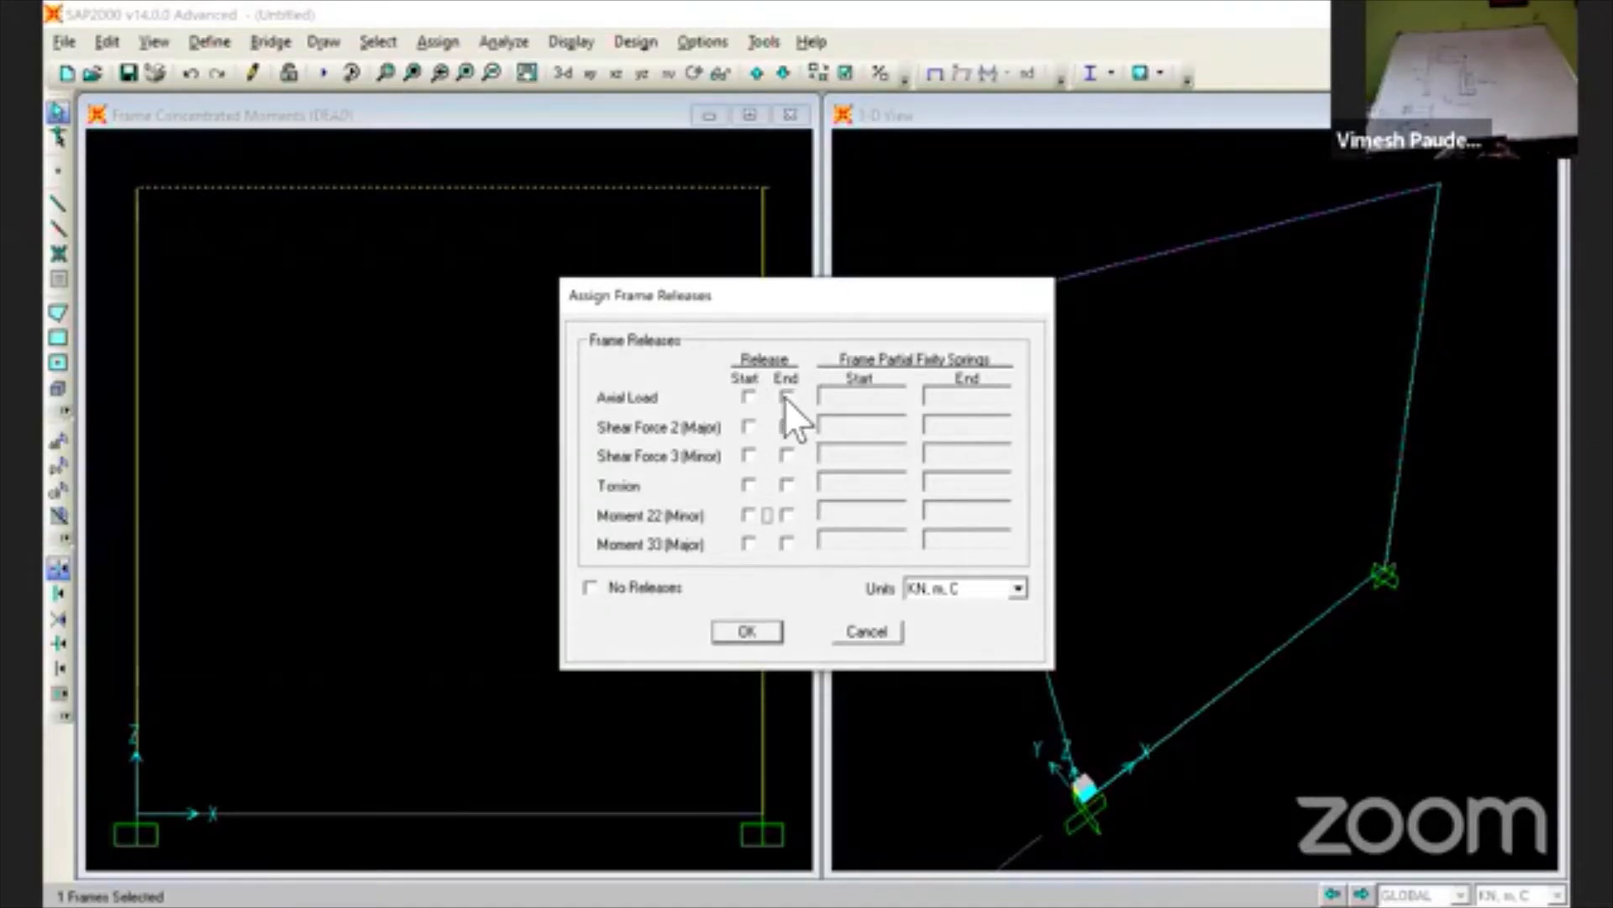
left_click(785, 514)
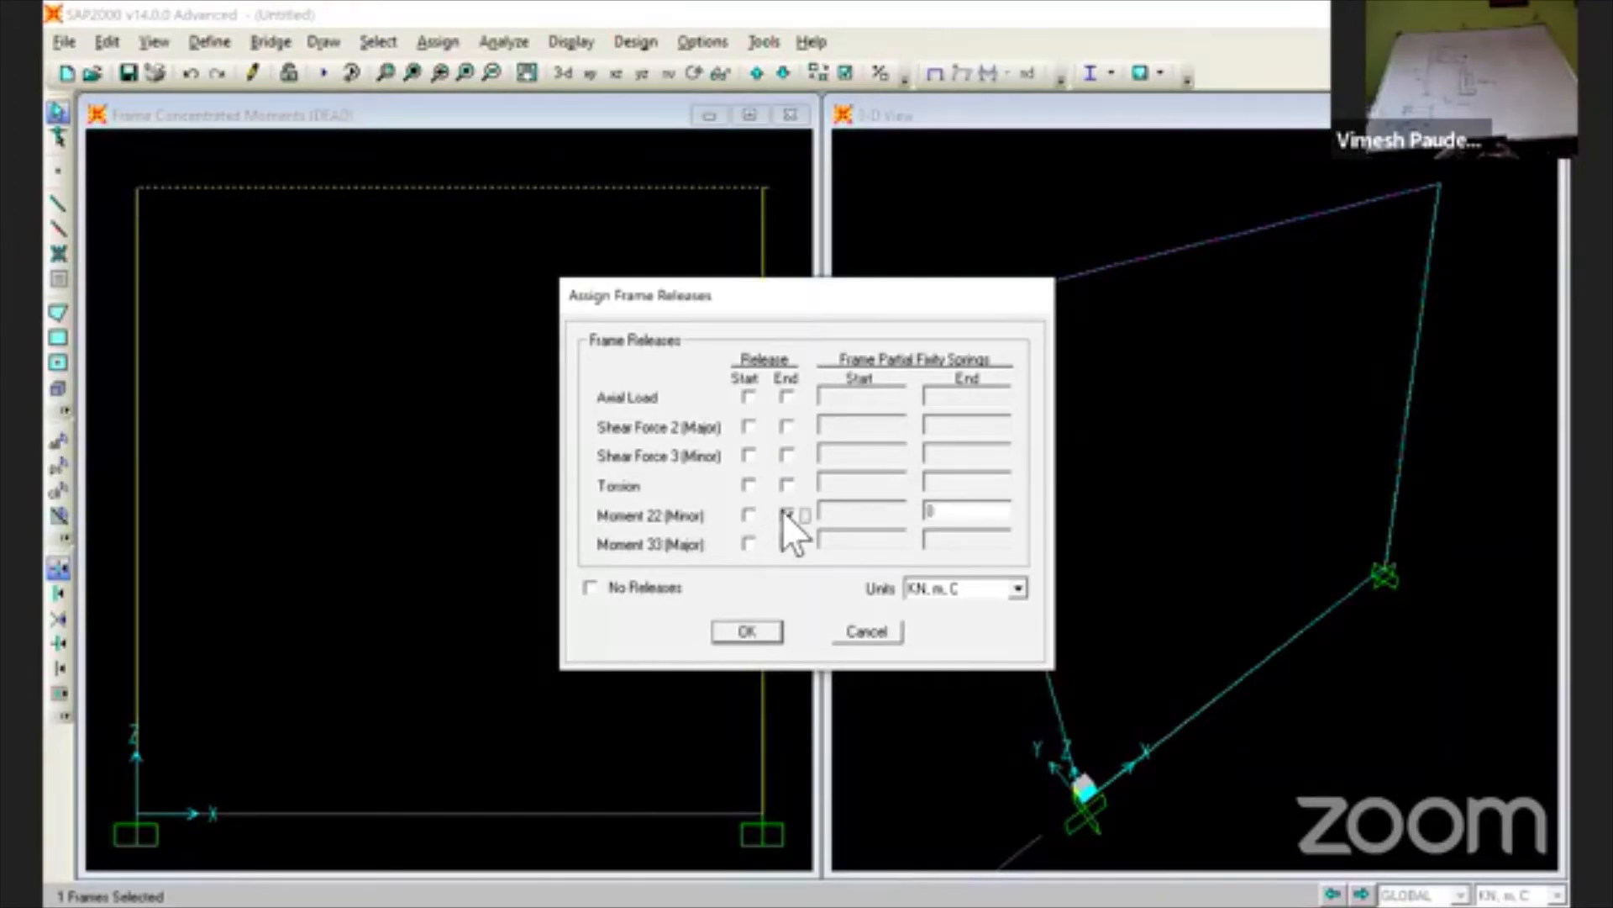
left_click(787, 542)
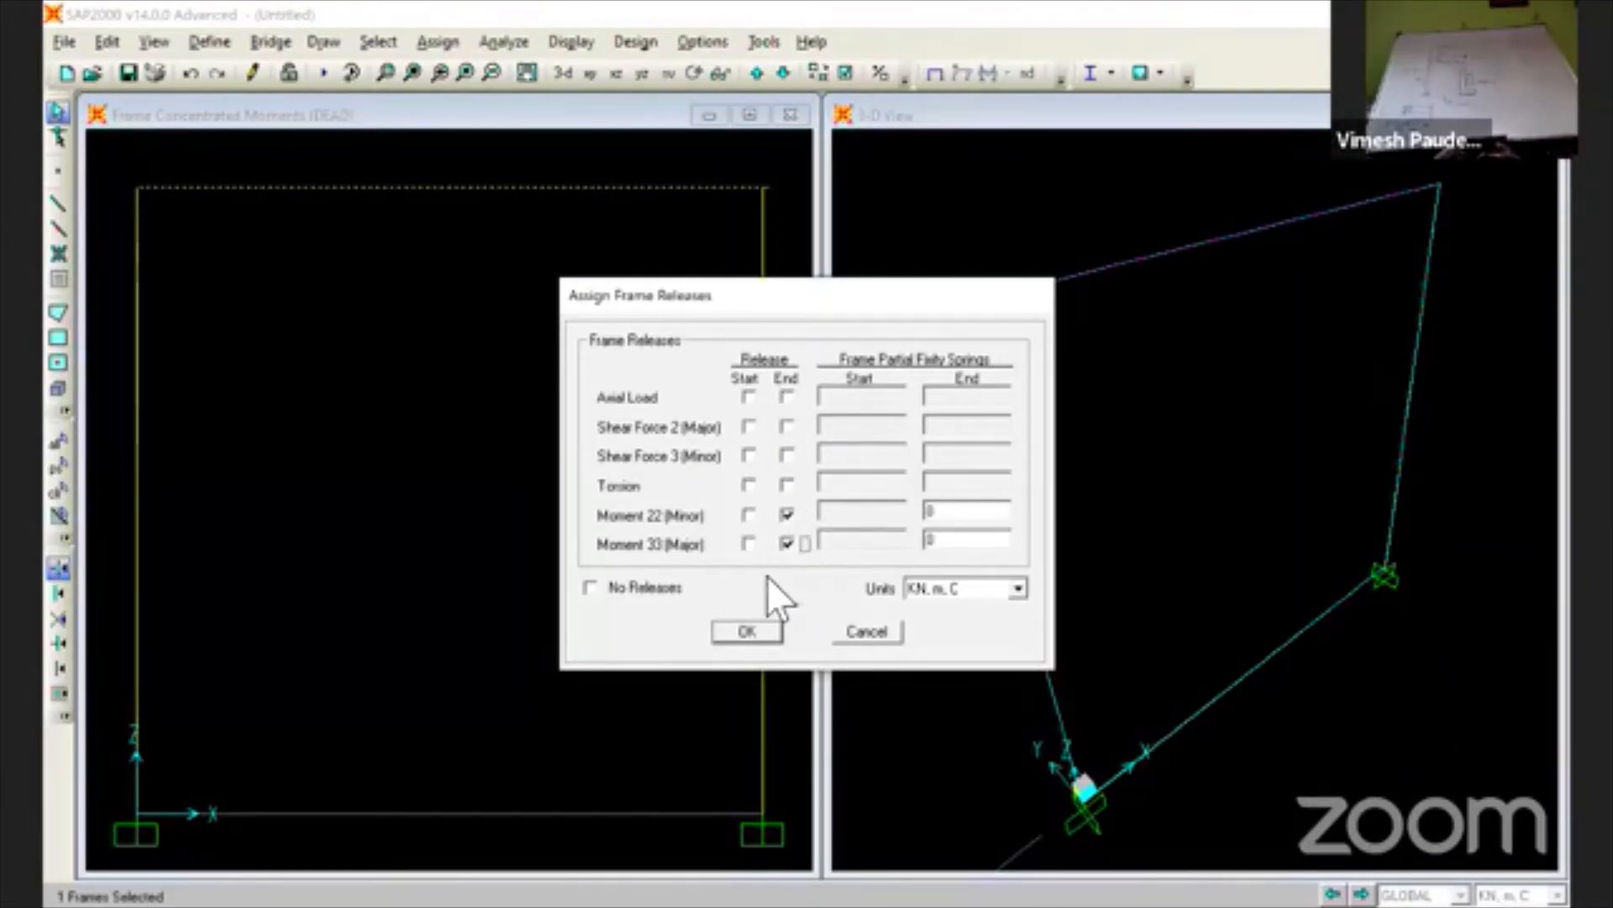
left_click(745, 622)
left_click(746, 631)
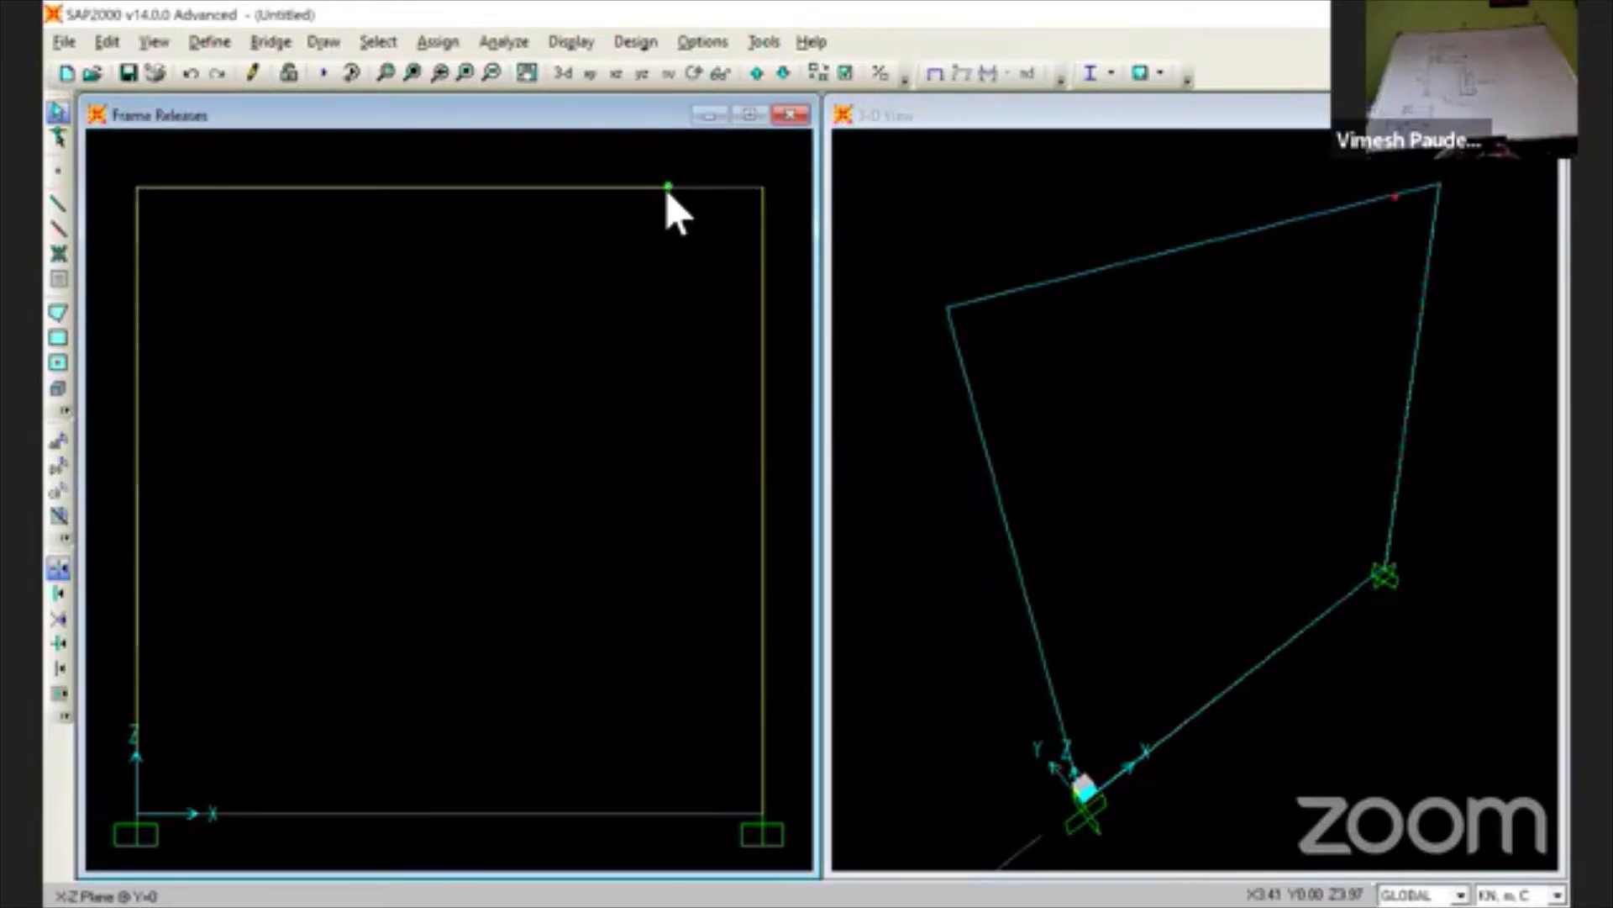
- Assign Moment 22 and Moment 33 releases to the right column at its start only, with the end releases cleared
left_click(762, 229)
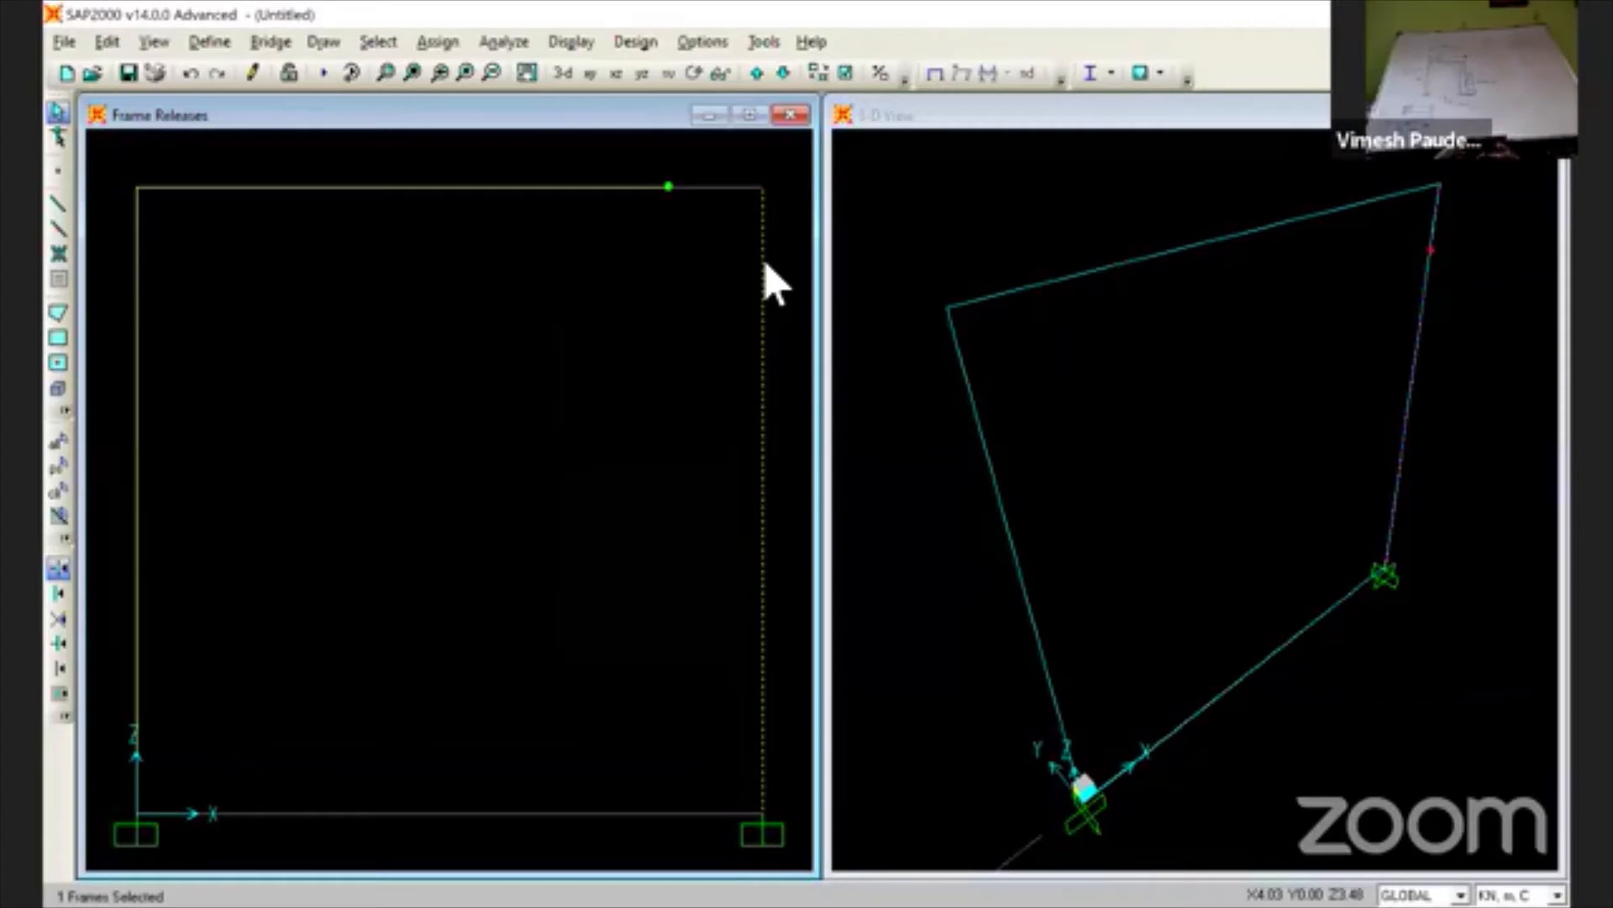
left_click(428, 42)
mouse_move(499, 311)
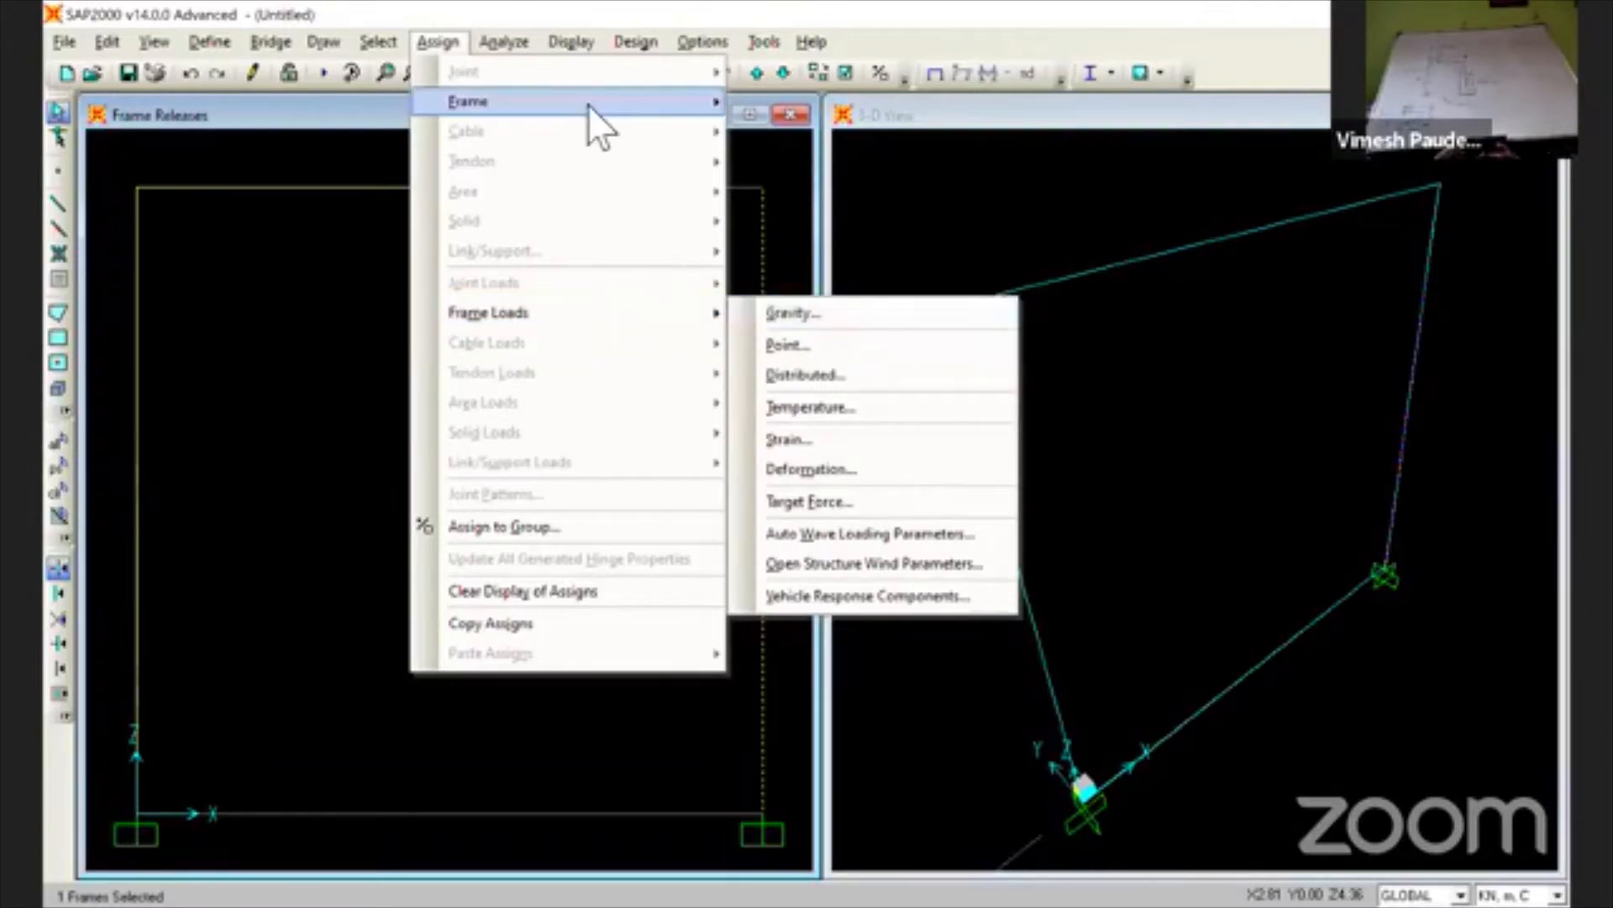
mouse_move(588, 104)
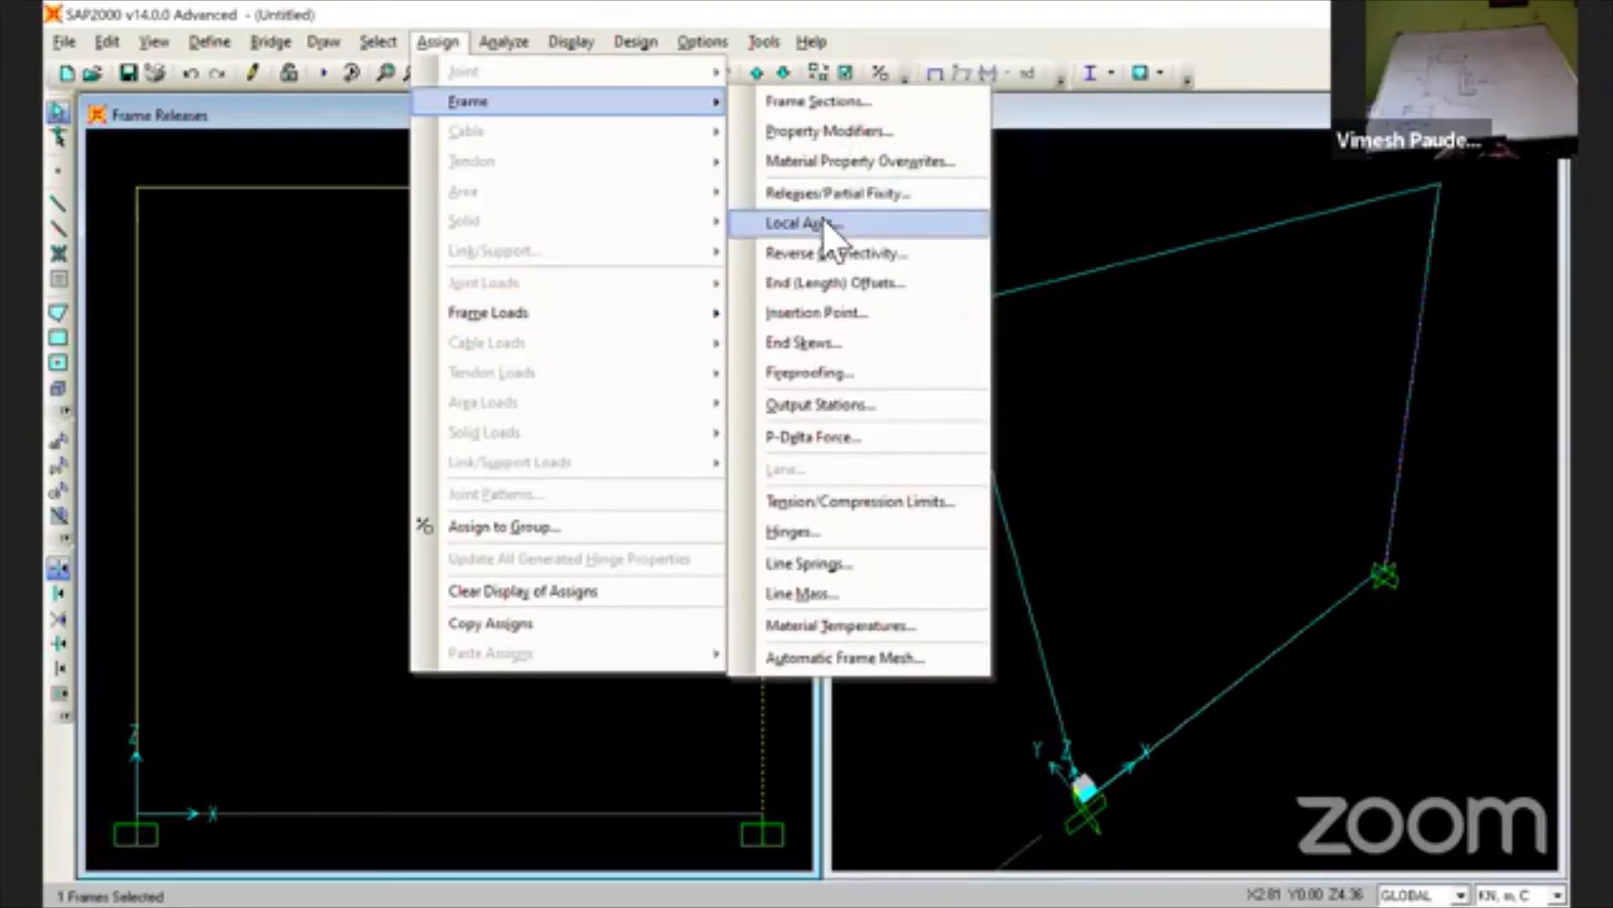
left_click(832, 192)
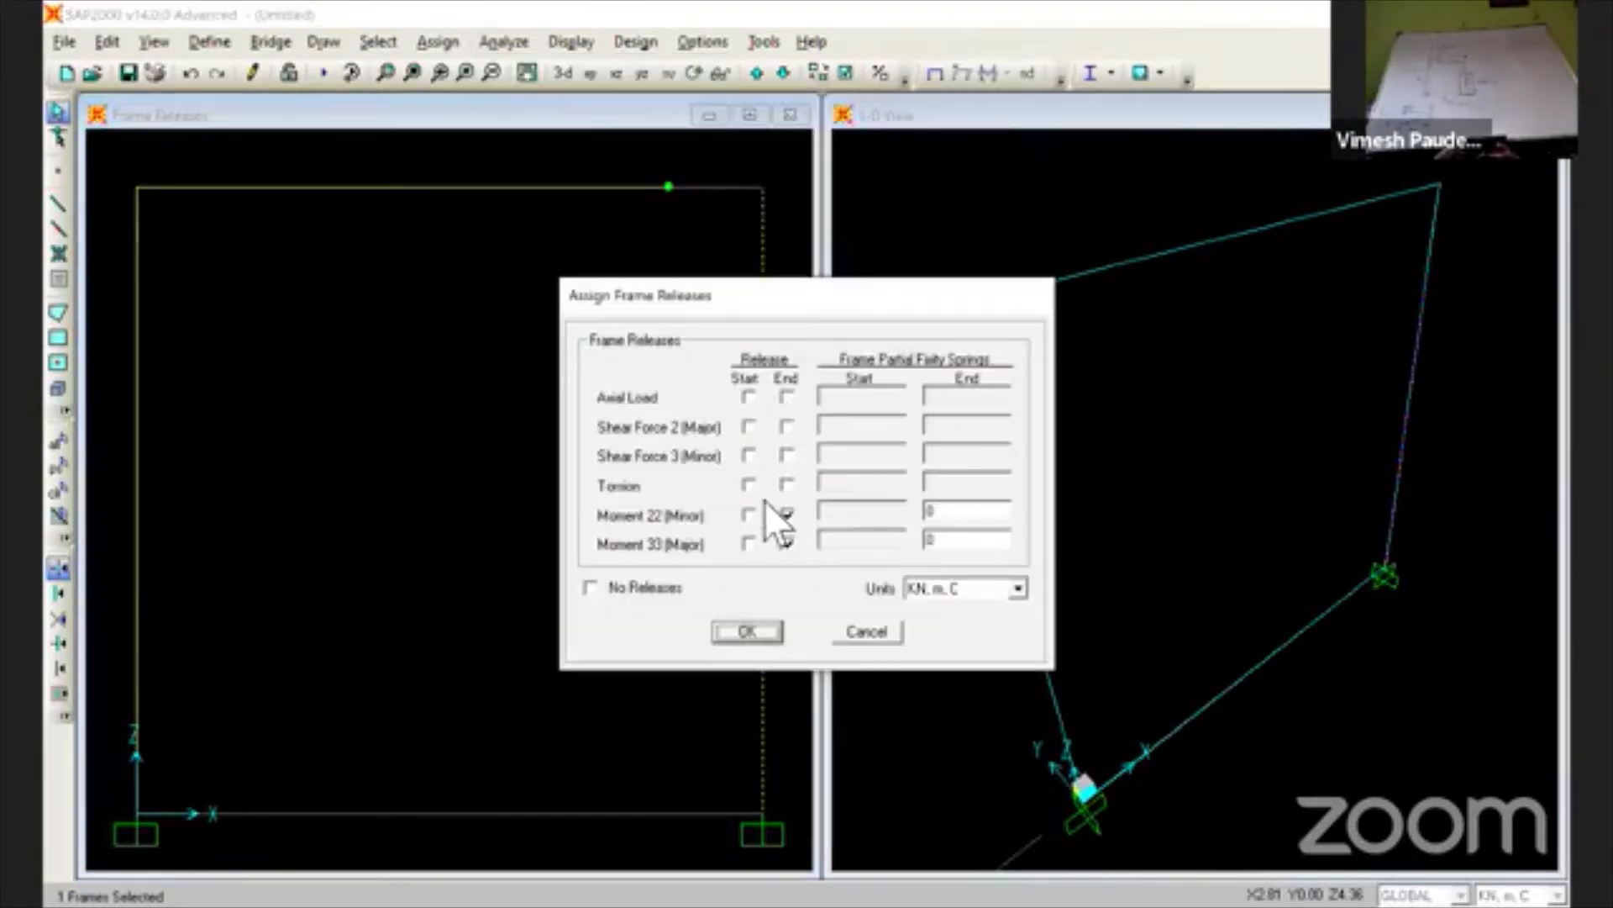
left_click(786, 514)
left_click(786, 542)
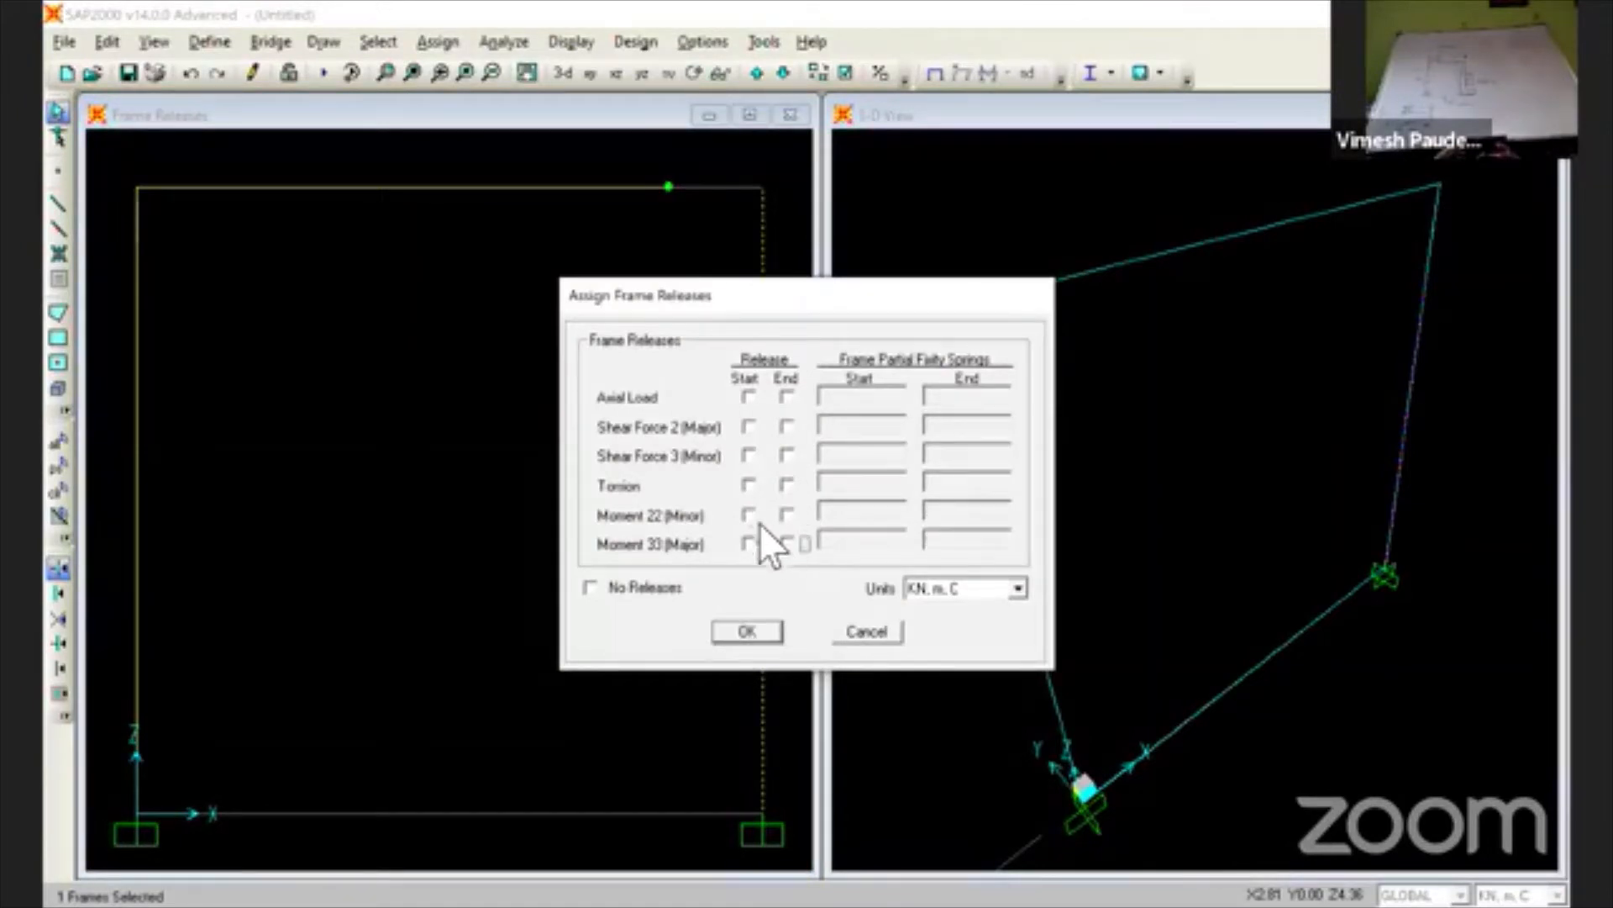
left_click(748, 515)
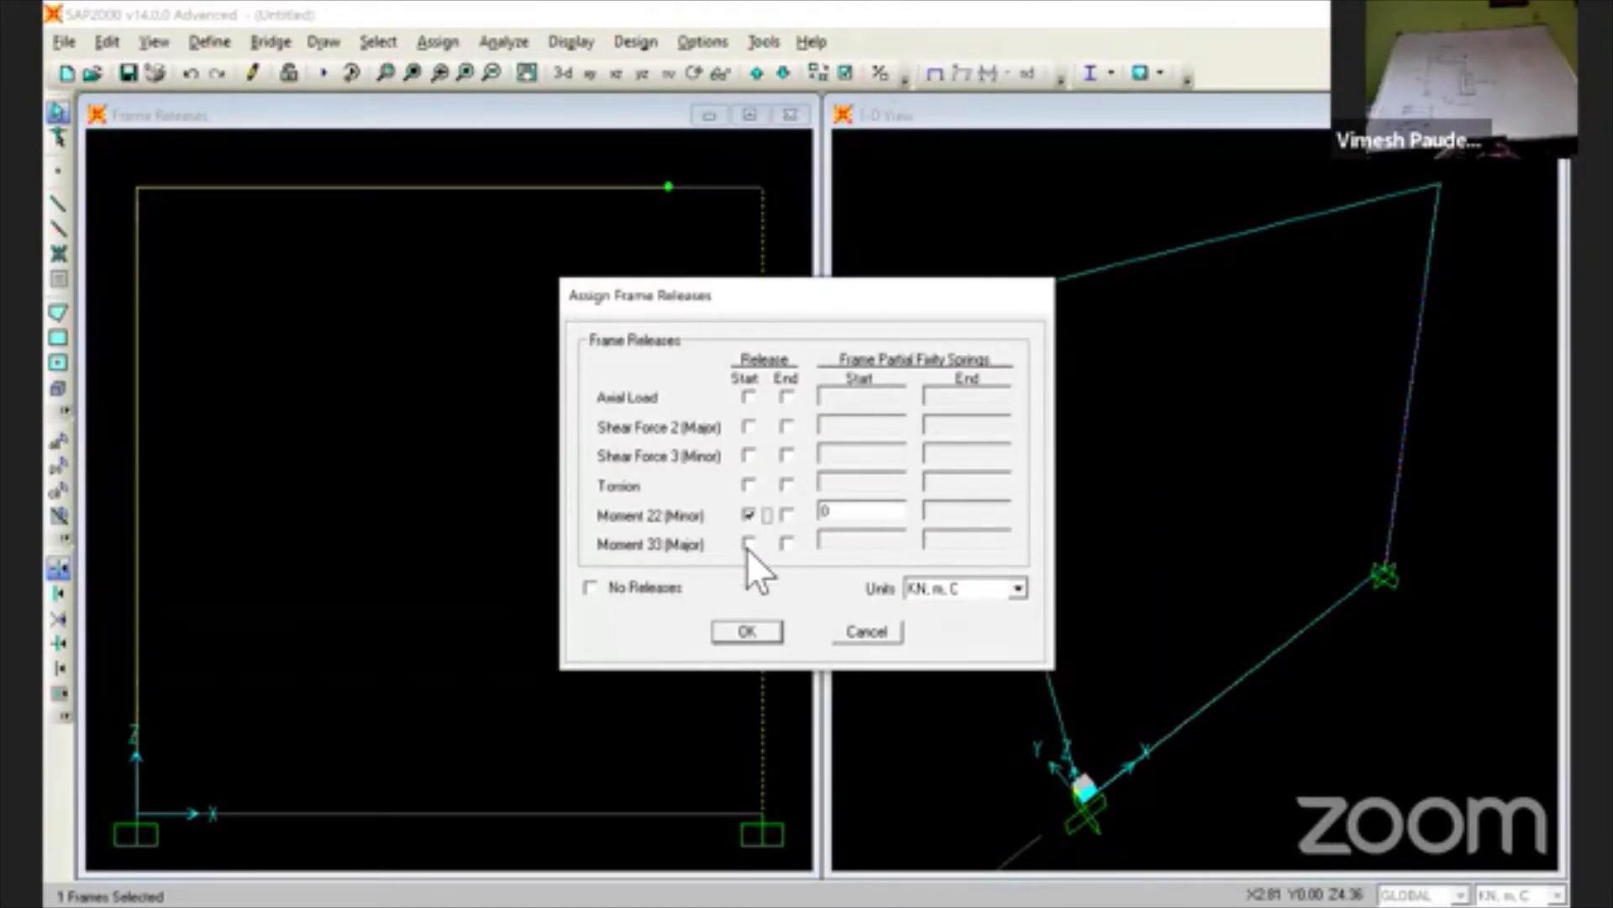
left_click(747, 544)
left_click(746, 632)
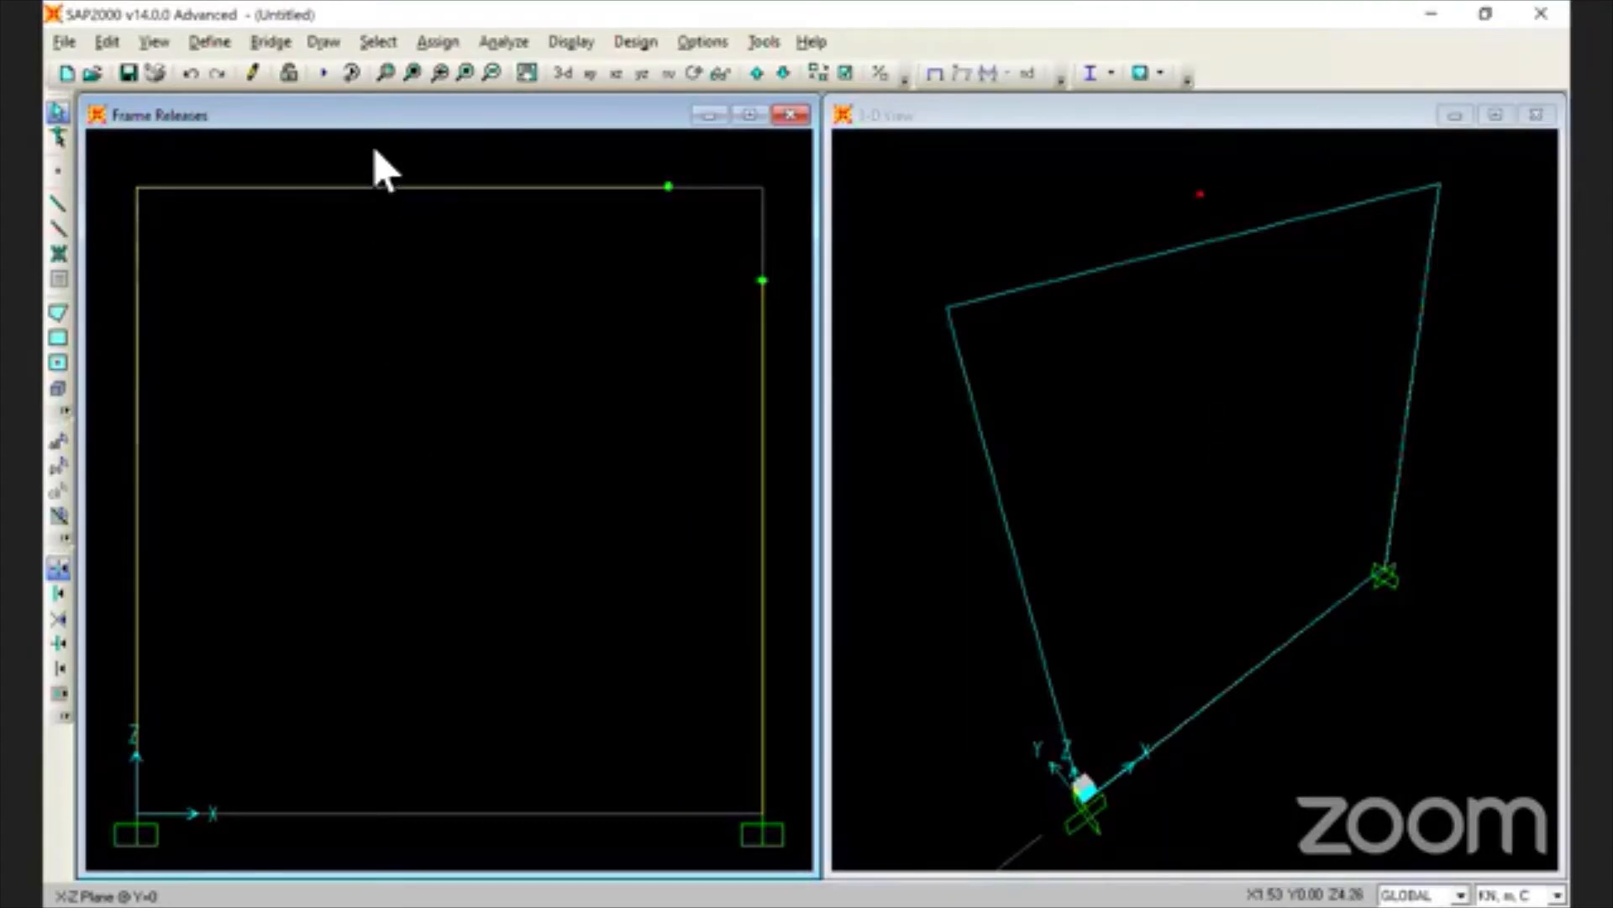
- Add an X grid line at ordinate 2 m to the GLOBAL grid system
right_click(452, 310)
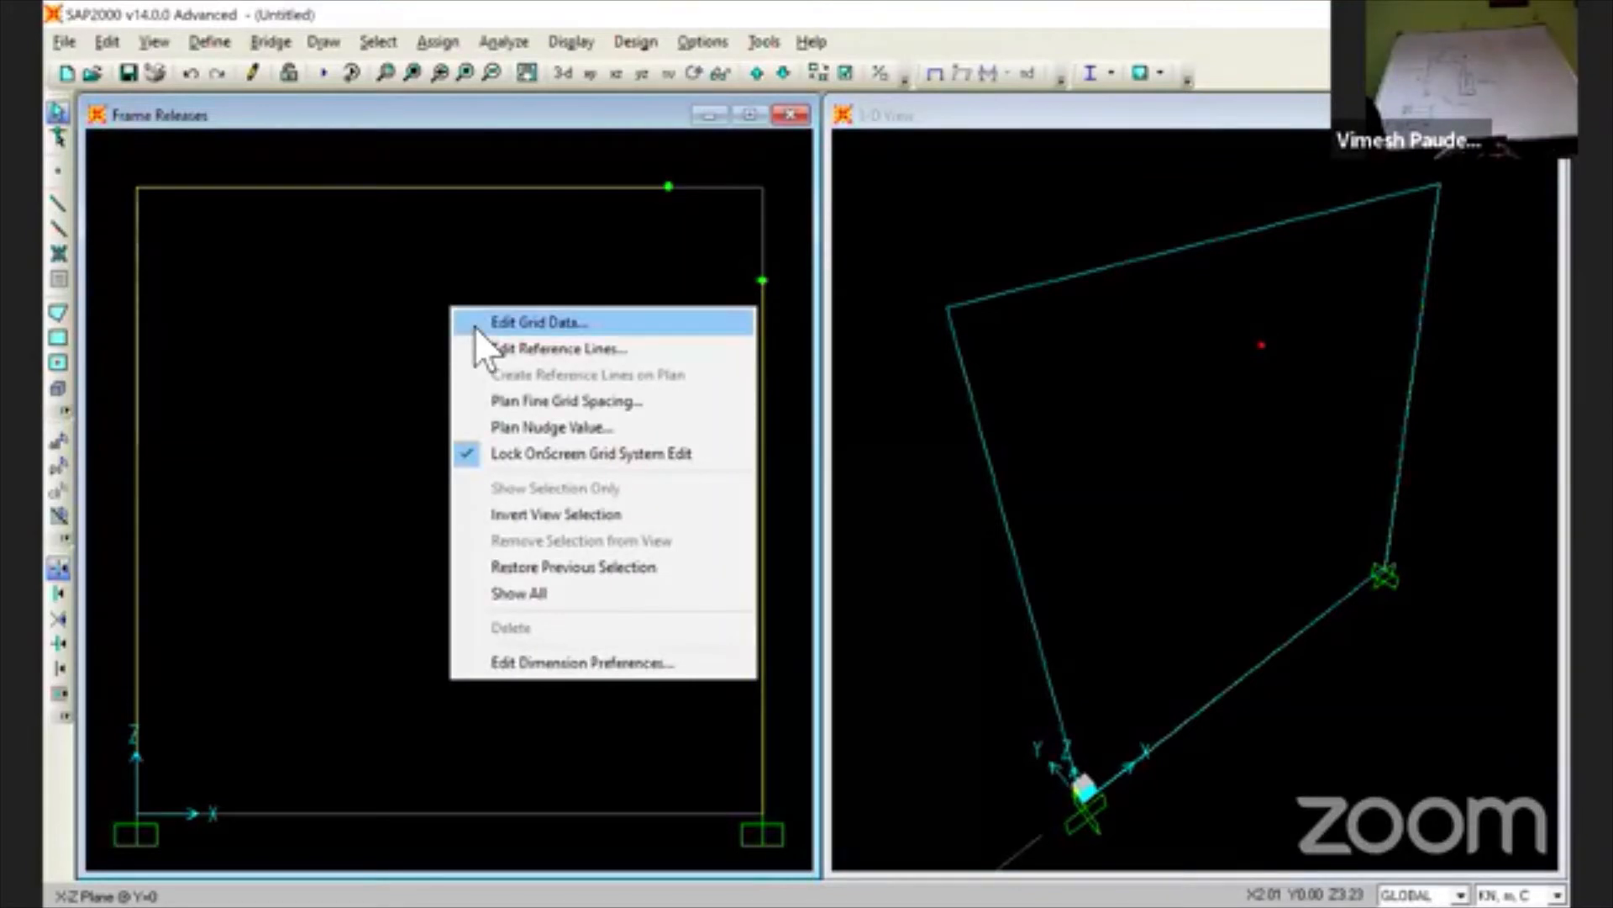
left_click(462, 321)
left_click(863, 471)
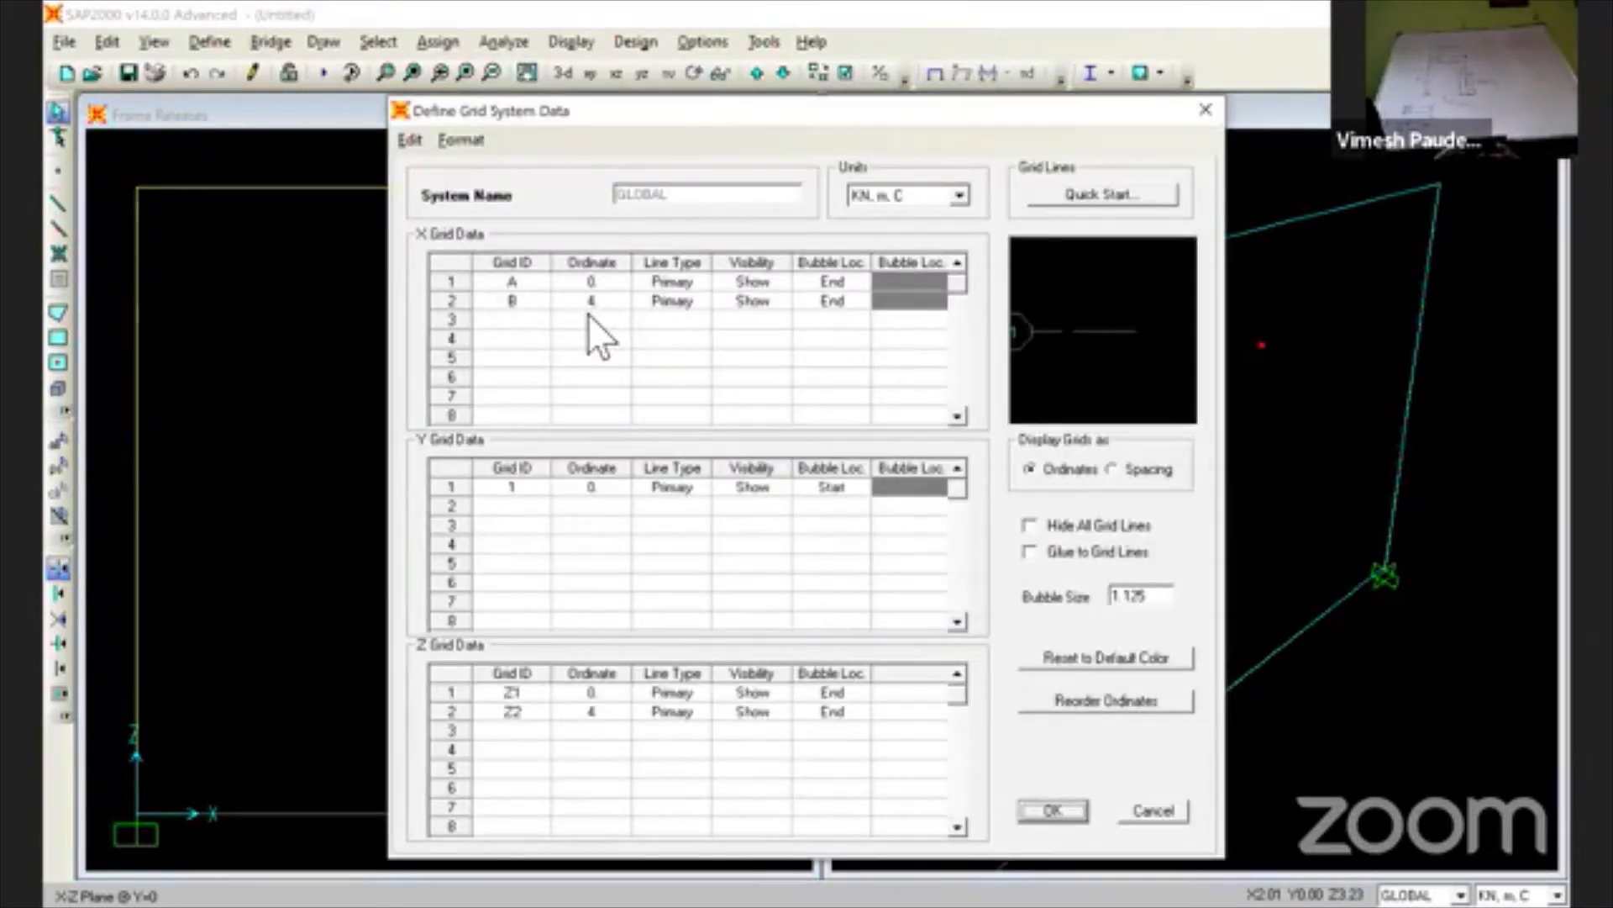
left_click(587, 316)
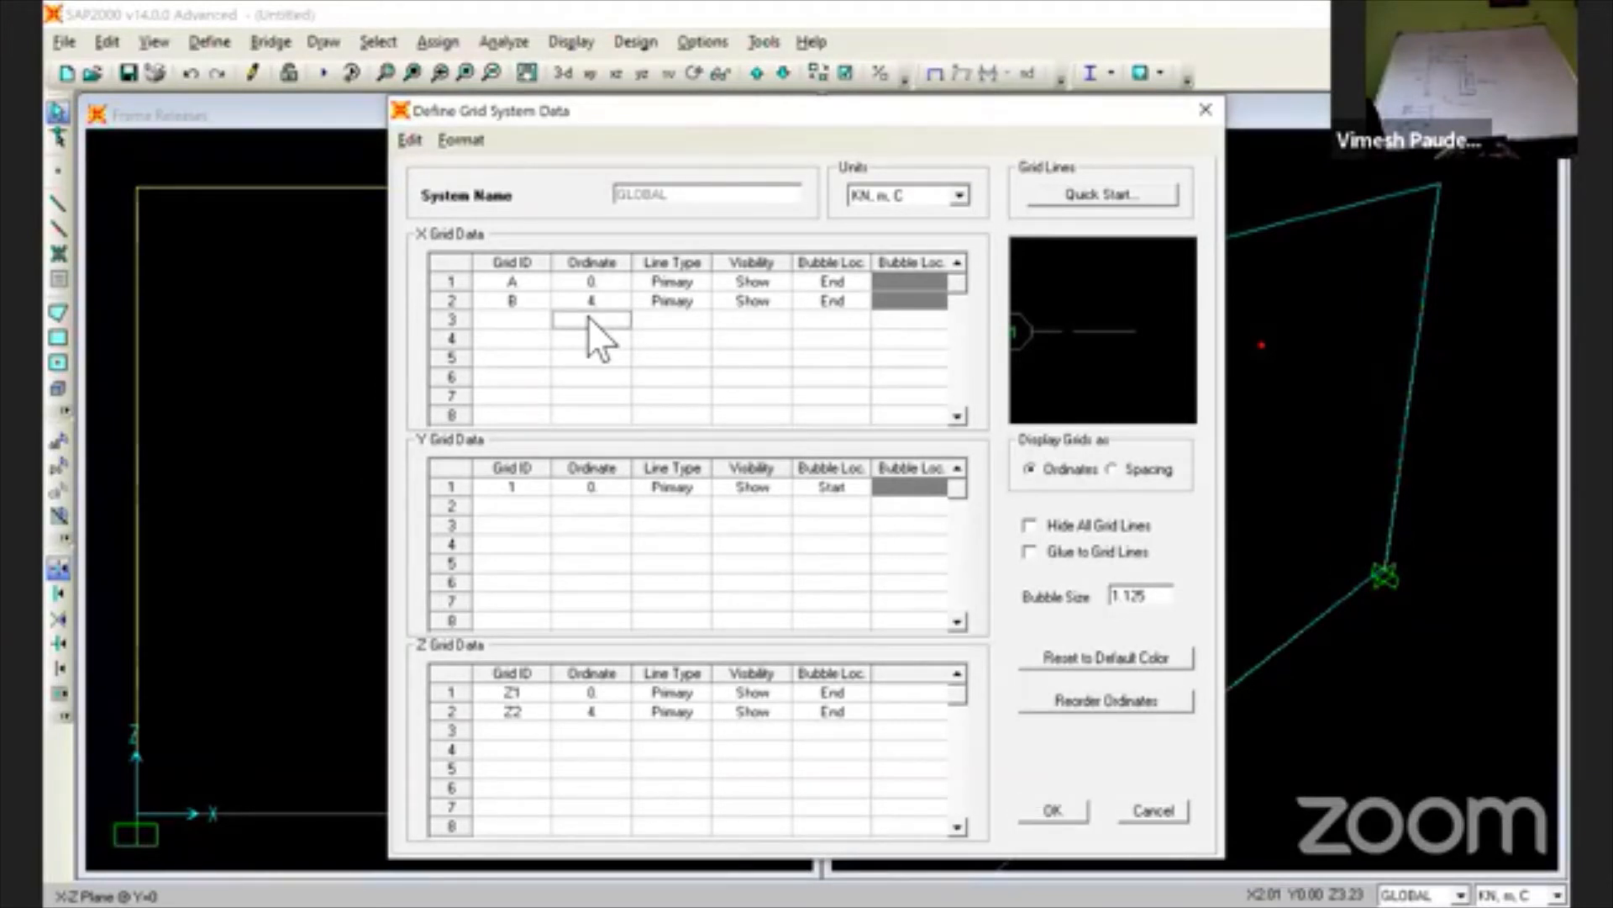
type("2")
left_click(1064, 807)
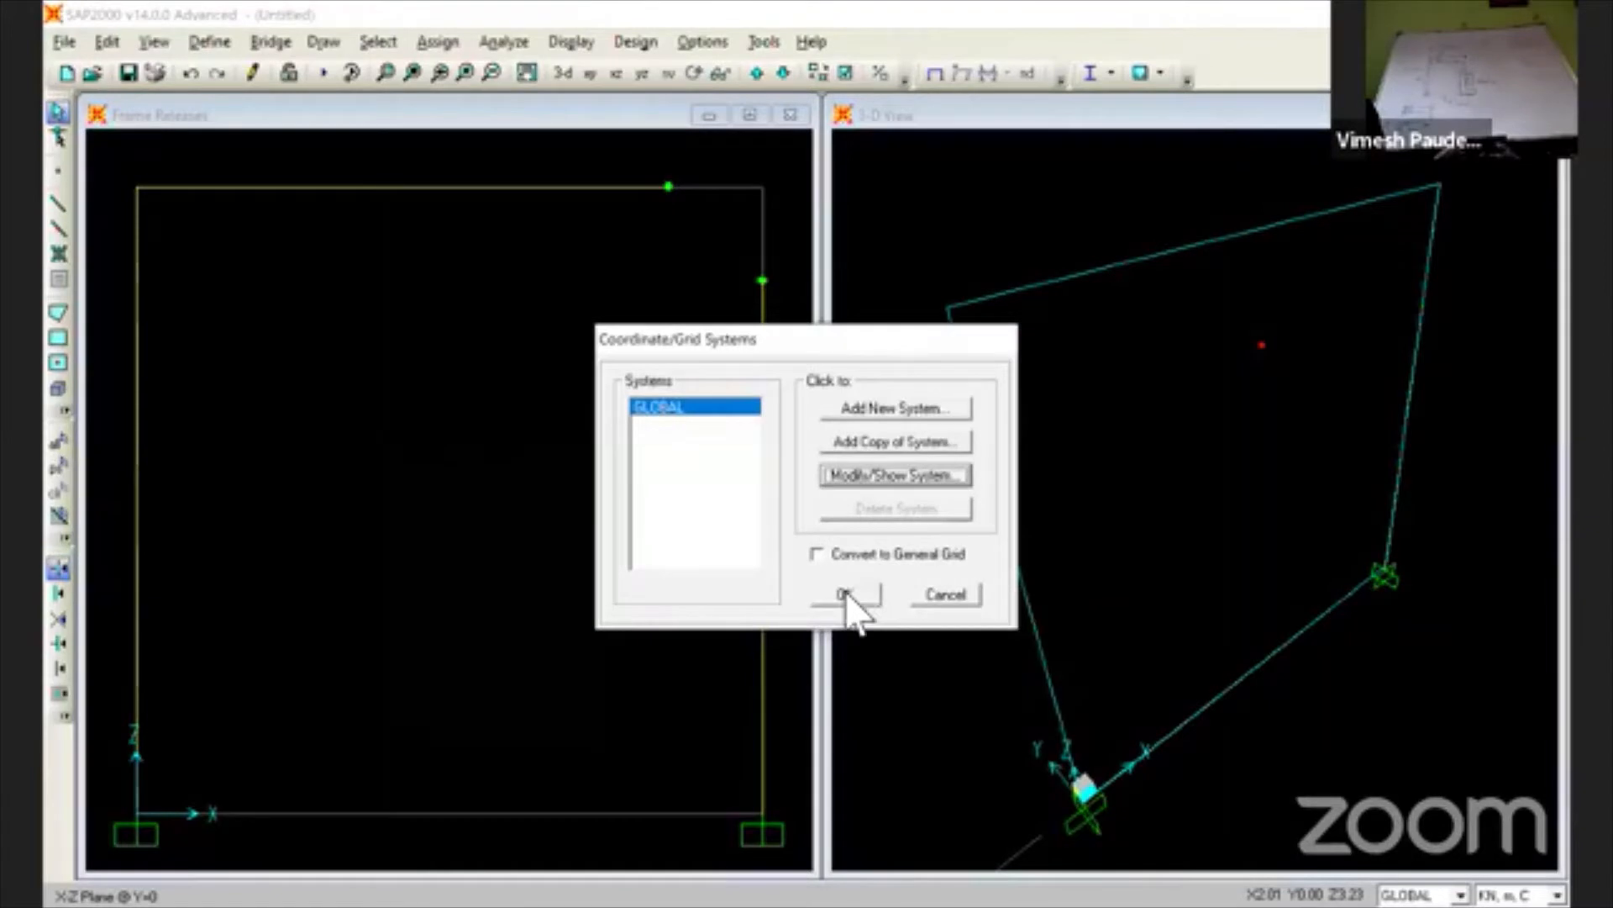
left_click(849, 597)
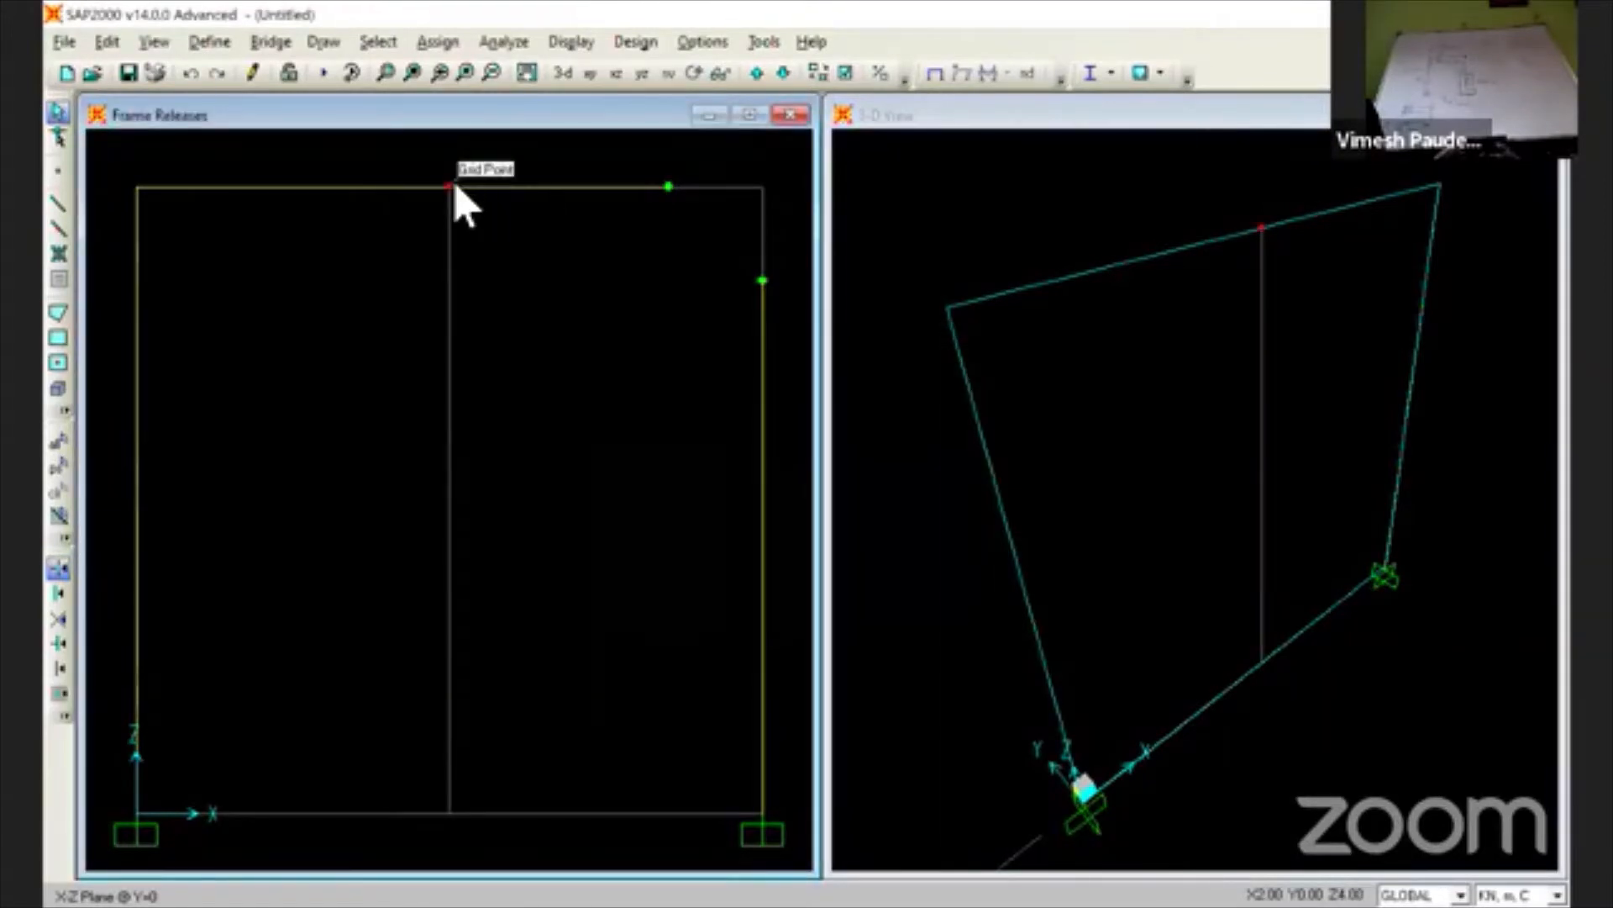
- Delete the top beam and the right column from the portal frame
left_click(513, 192)
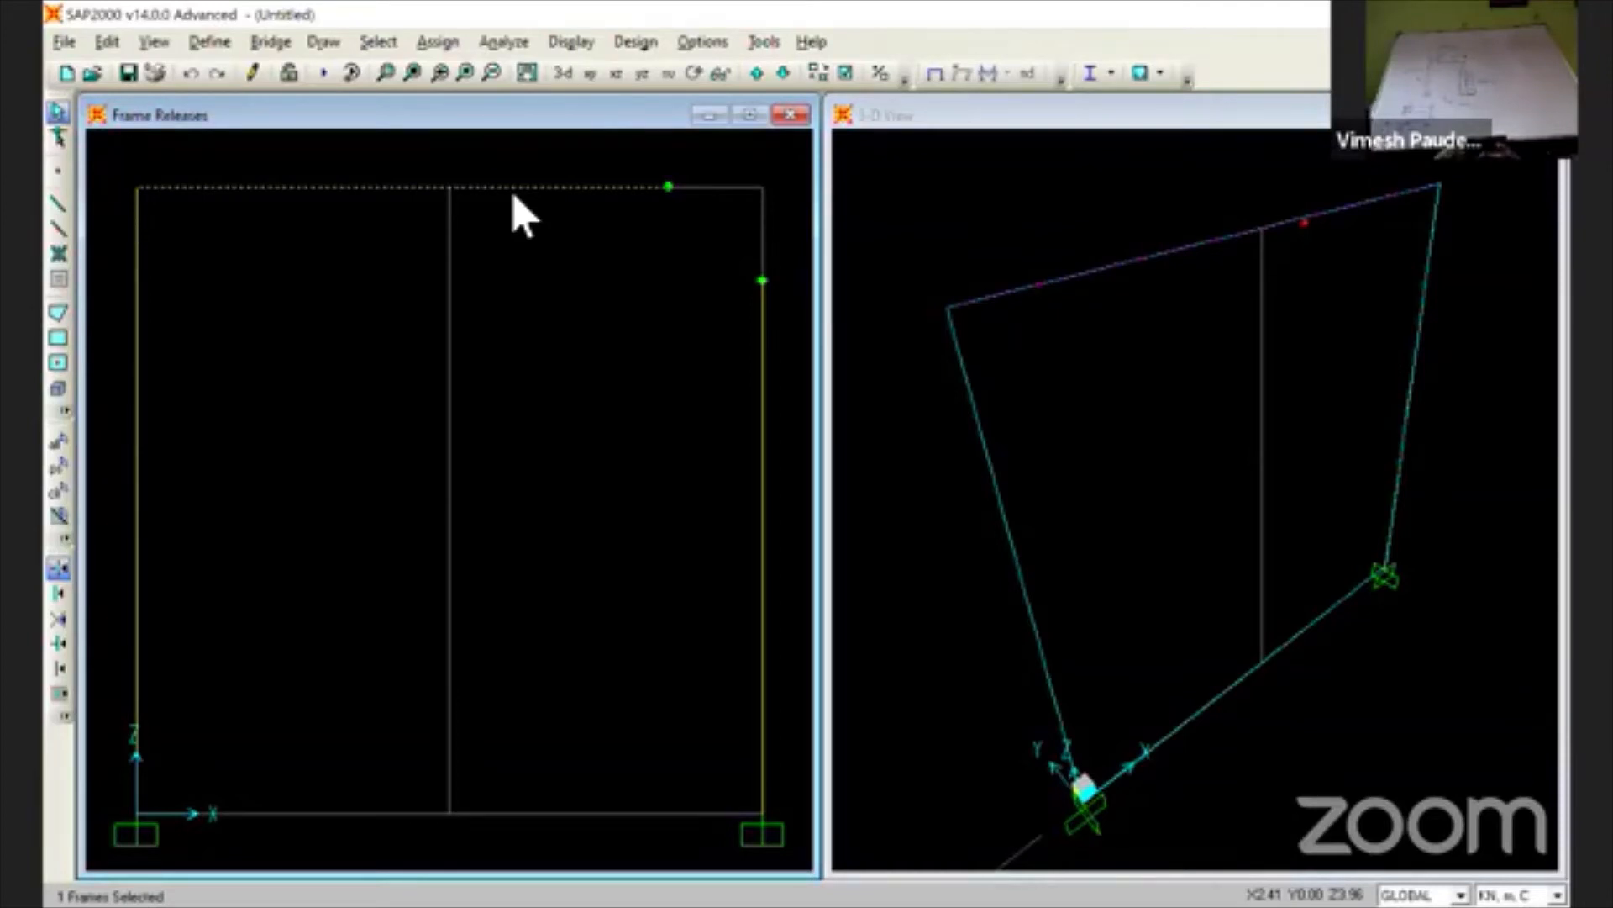
key("Delete")
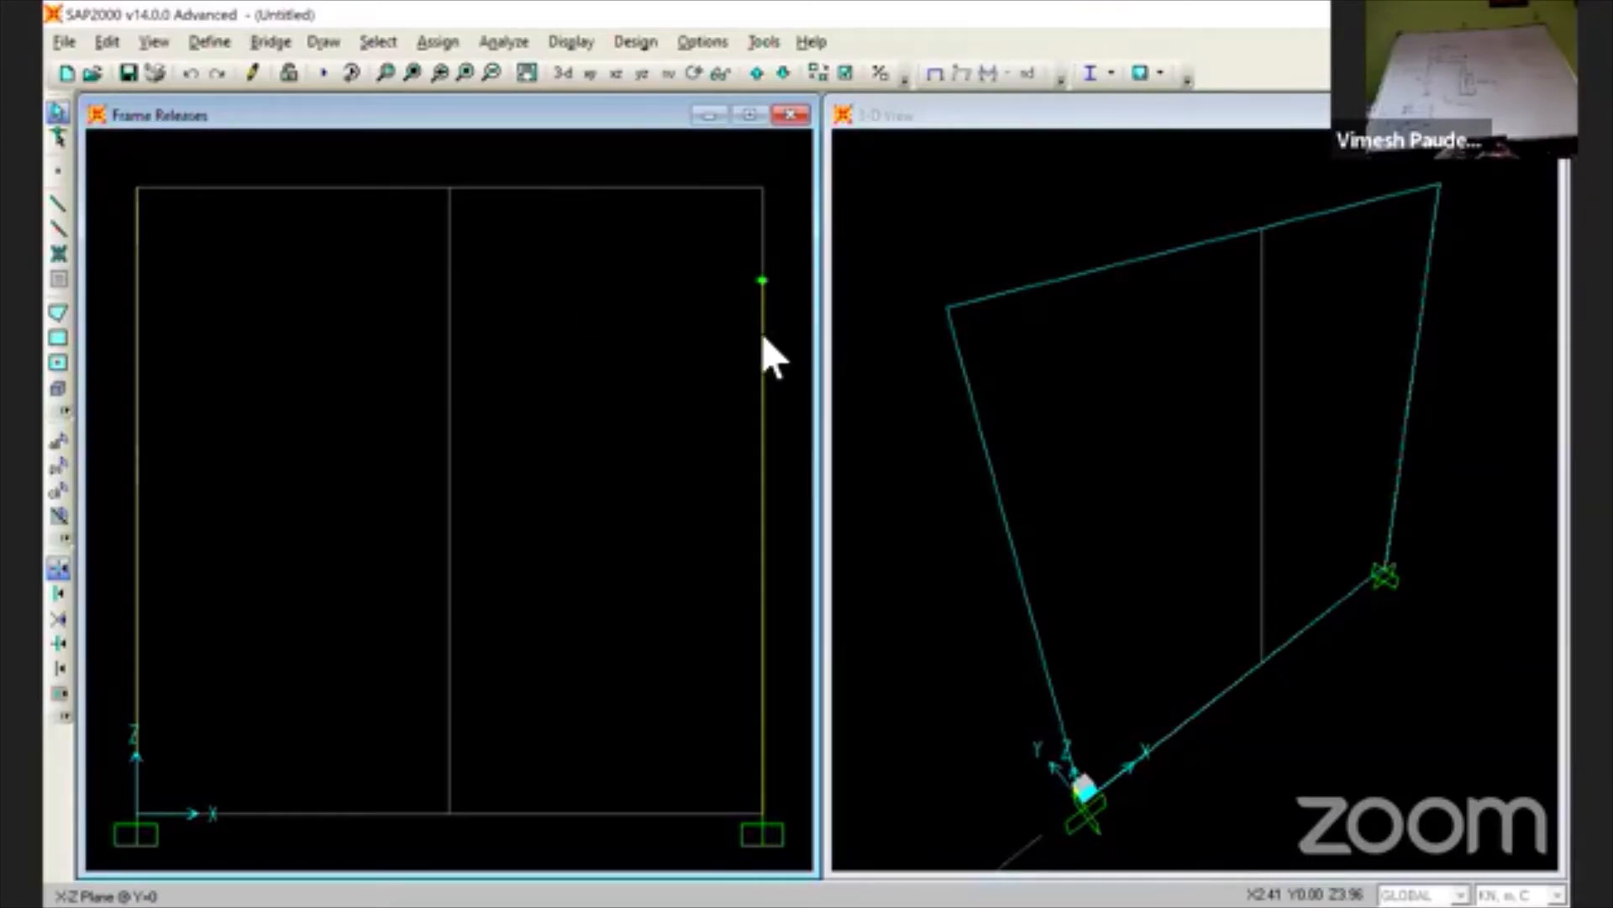
key("super+d")
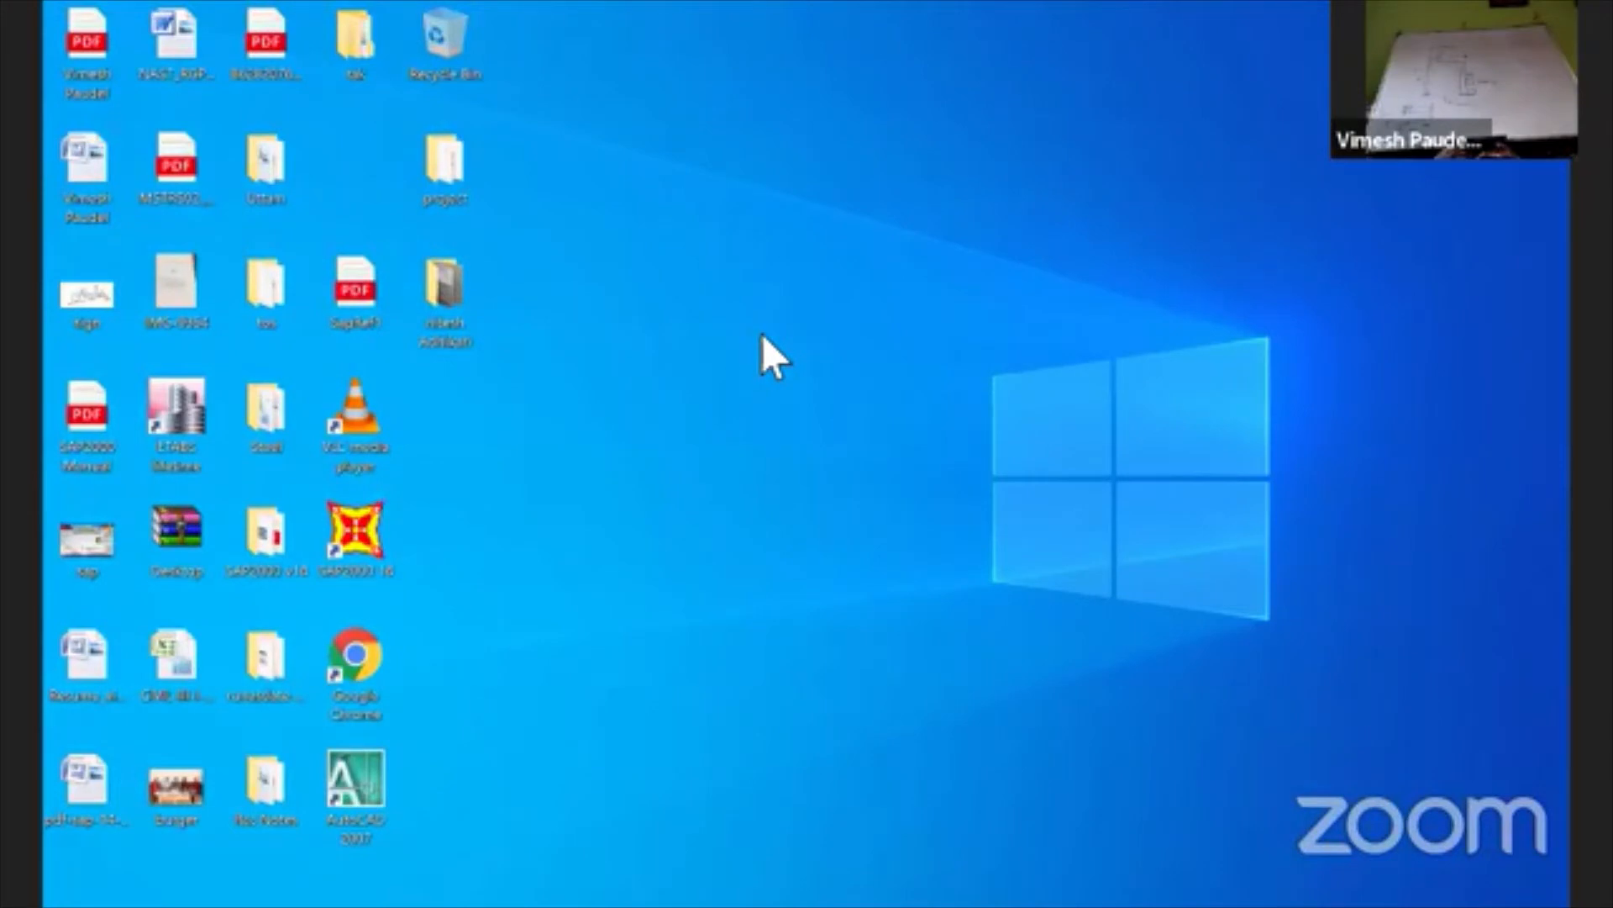
key("super+d")
left_click(761, 360)
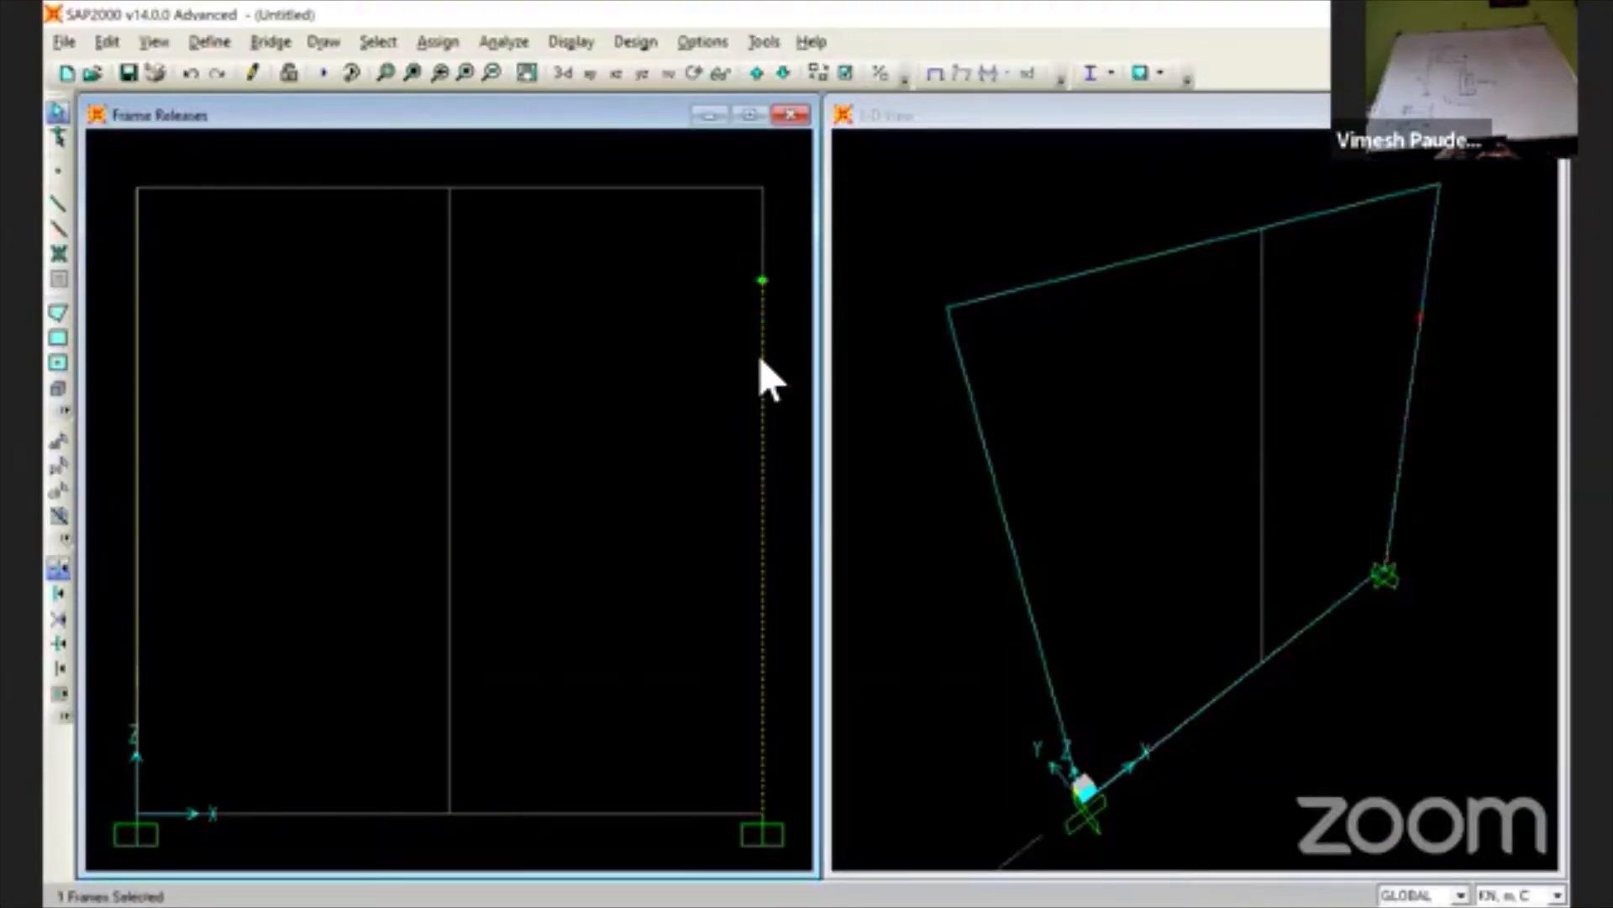
key("Delete")
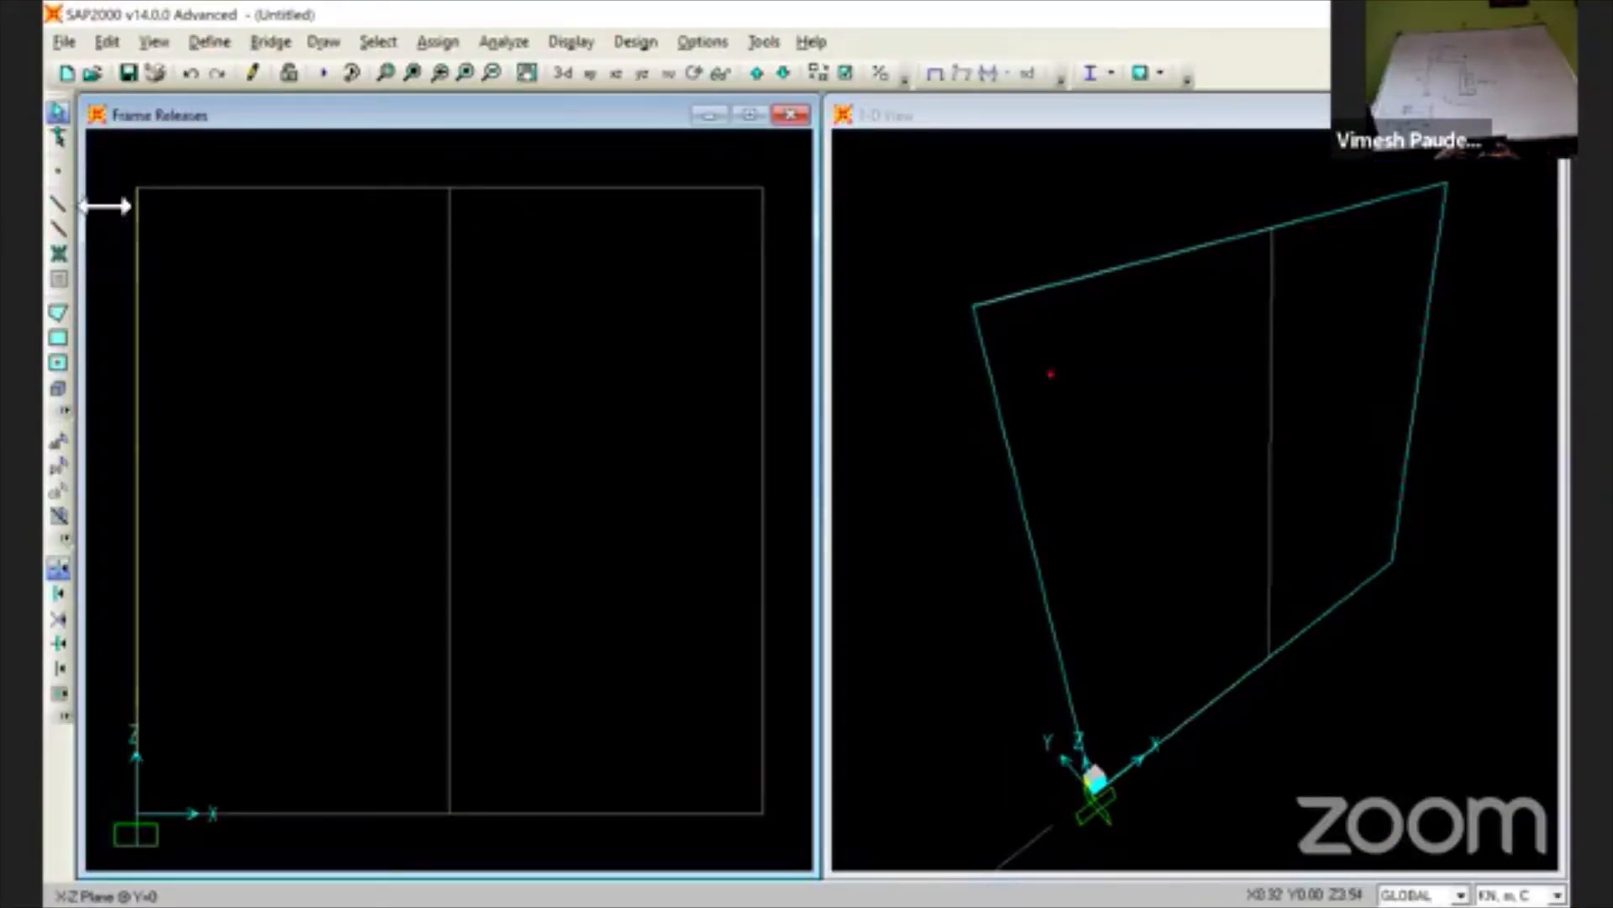
- Draw FSEC1 straight frames for the top beam in two segments meeting at X = 2 m, plus the right column down to its base
left_click(58, 200)
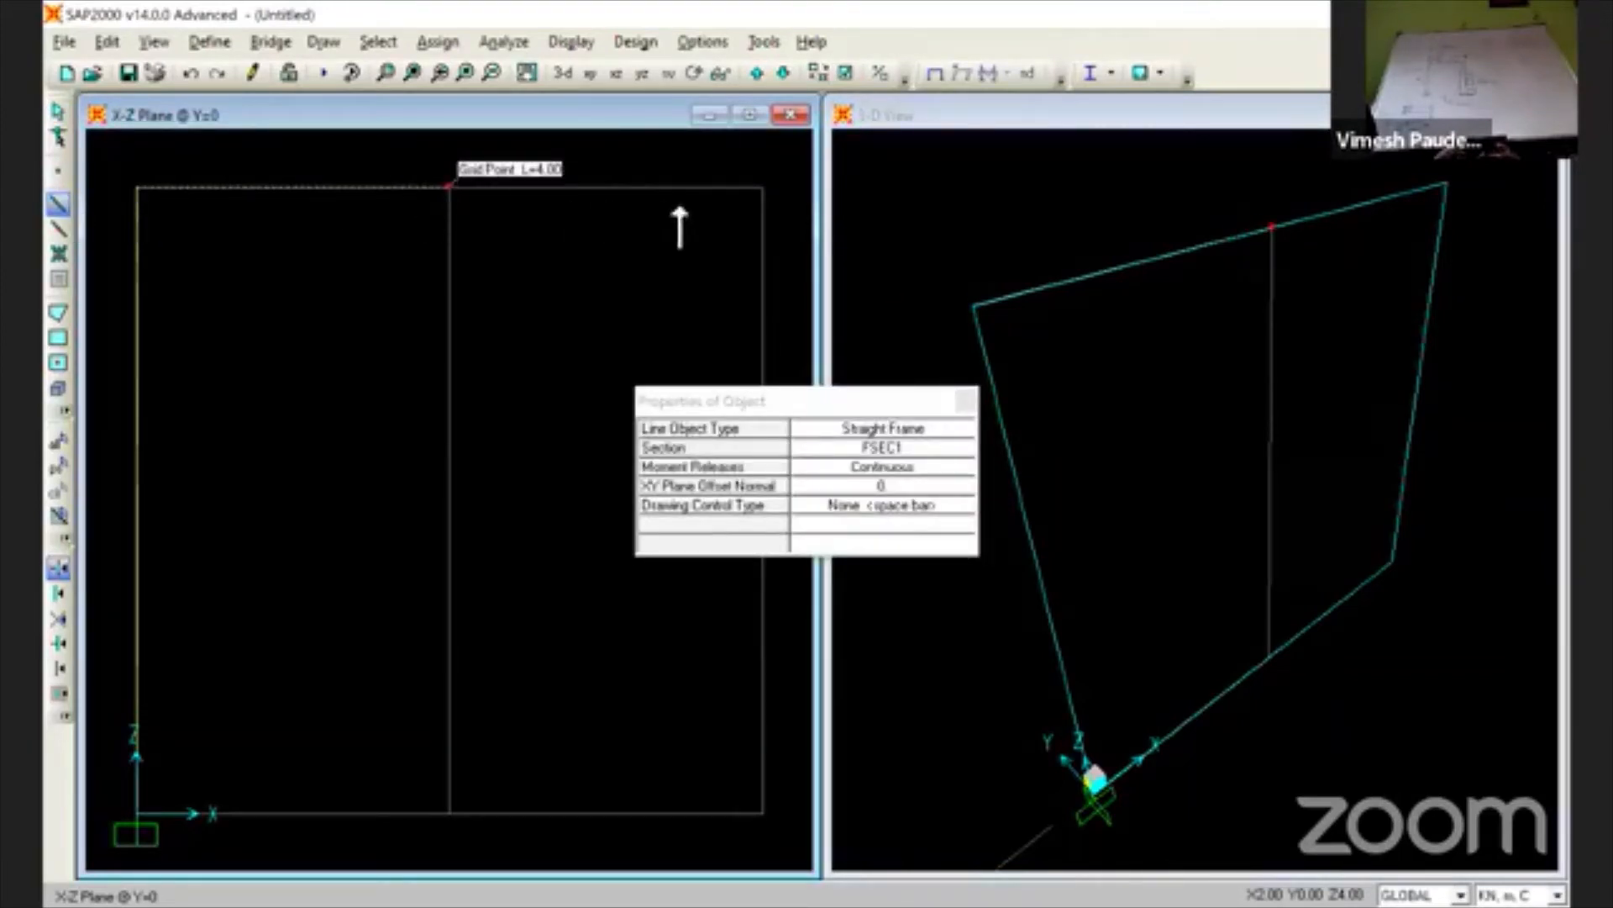
left_click(763, 190)
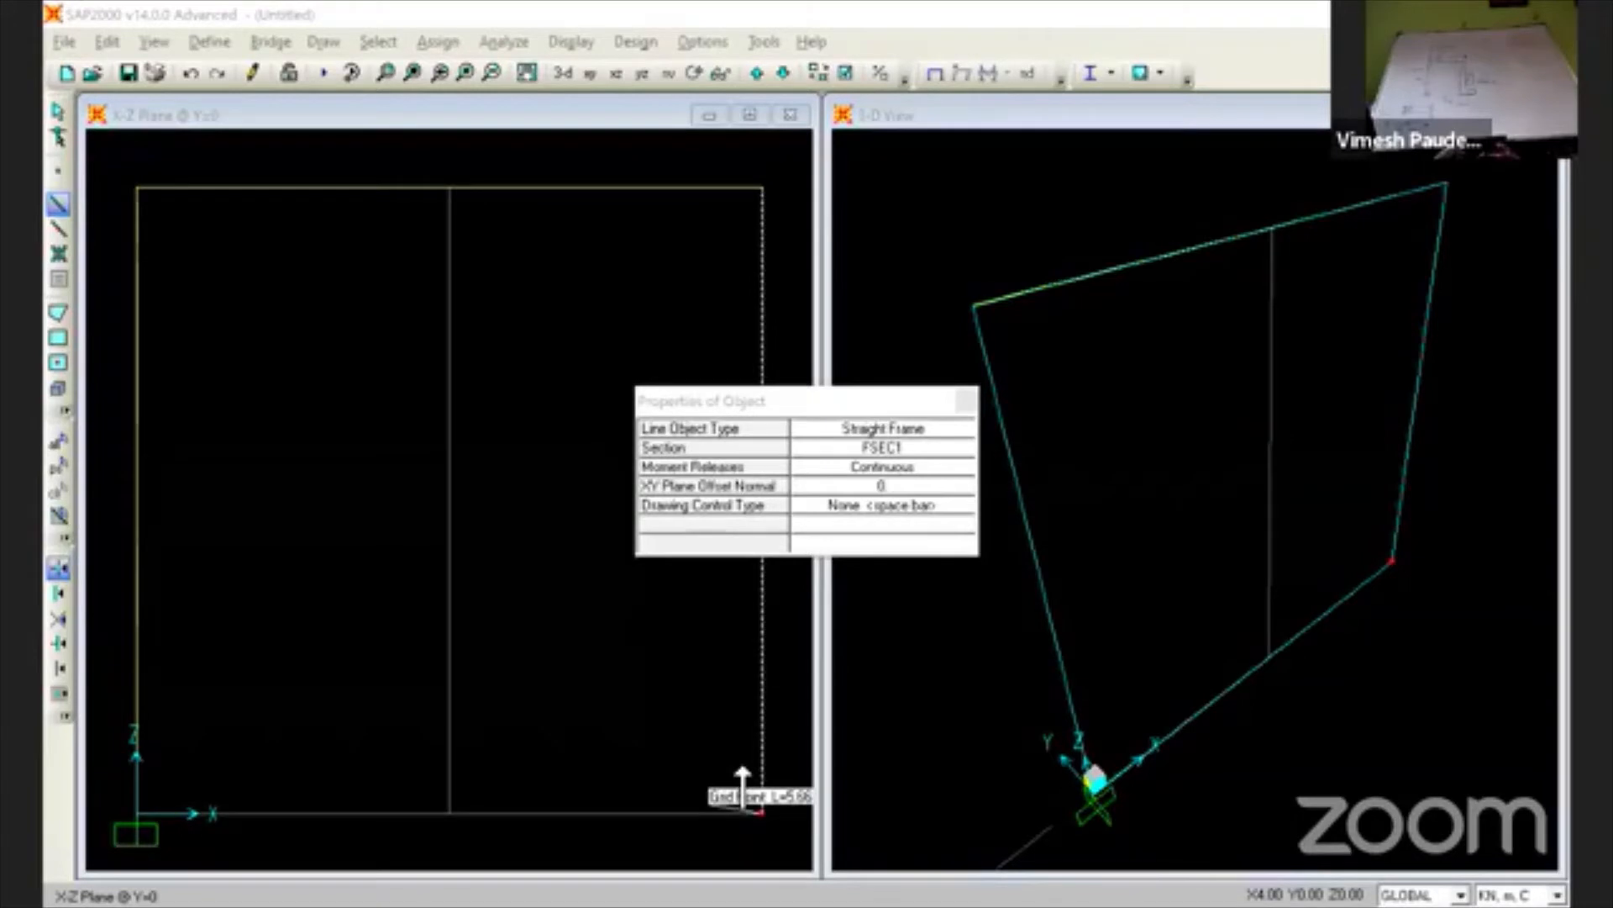
left_click(743, 769)
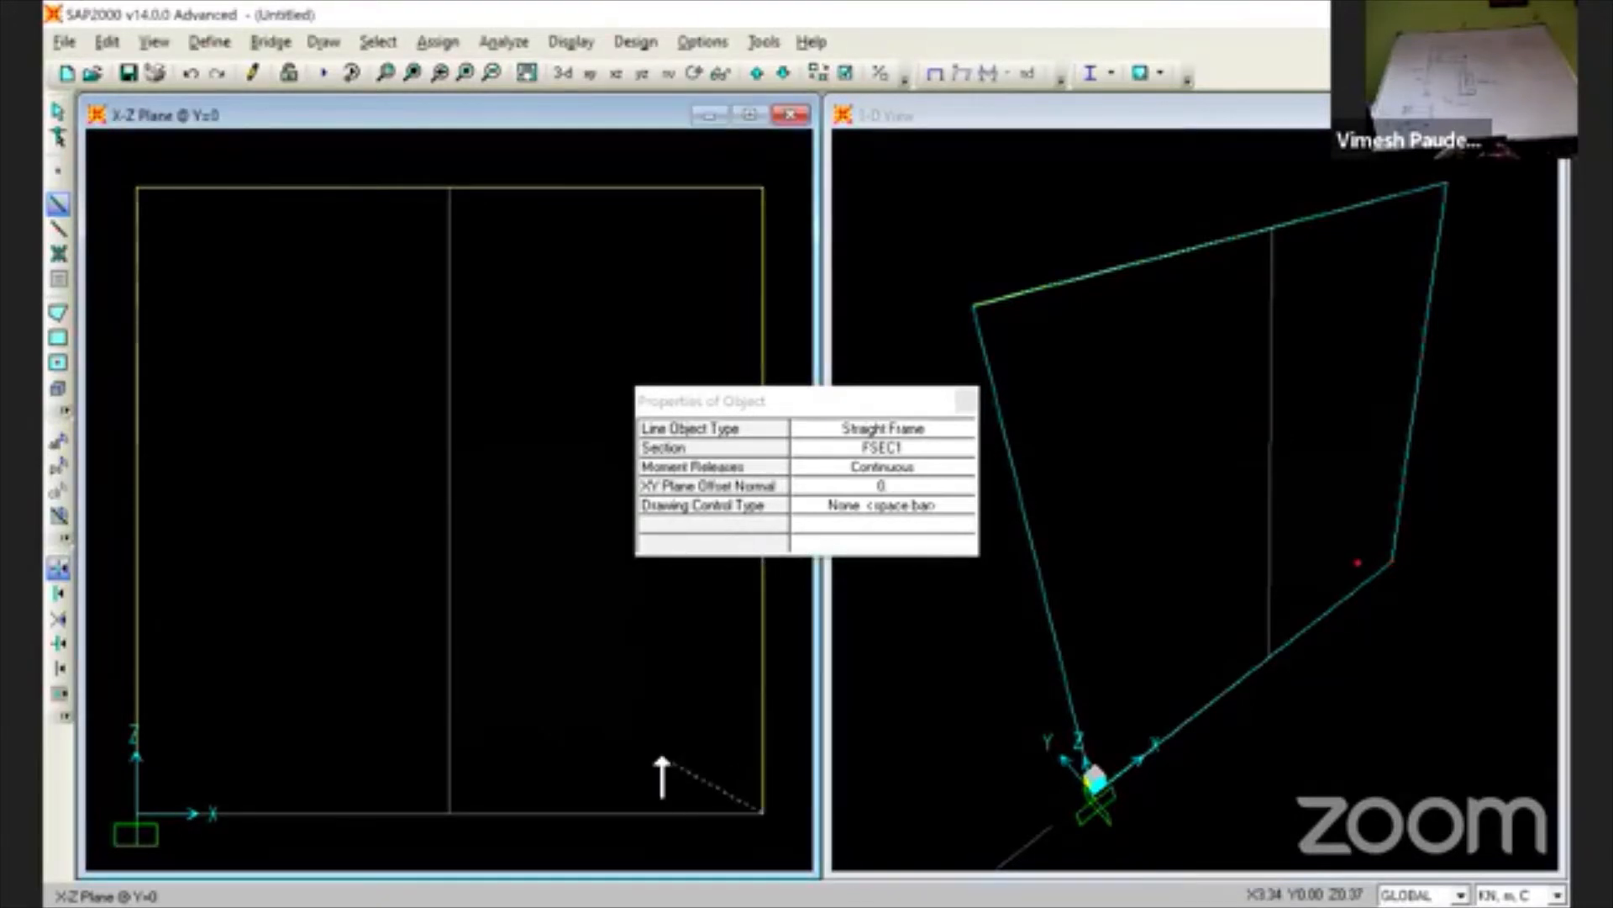
key("Escape")
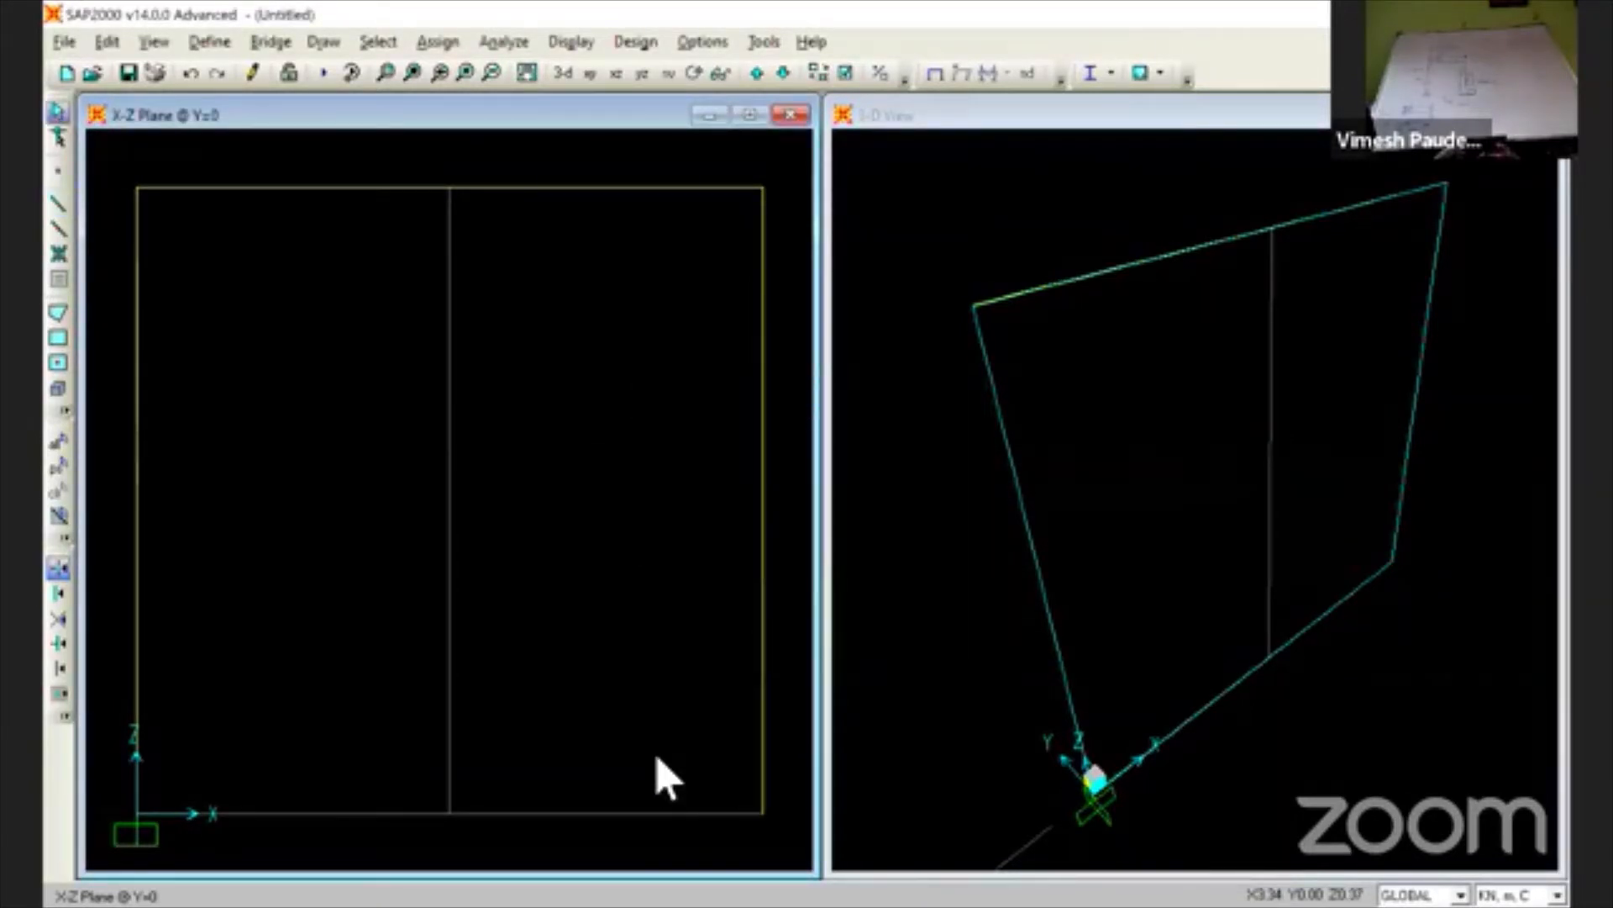
- Assign start releases for Moment 22 and Moment 33 to the left half of the top beam
left_click(376, 195)
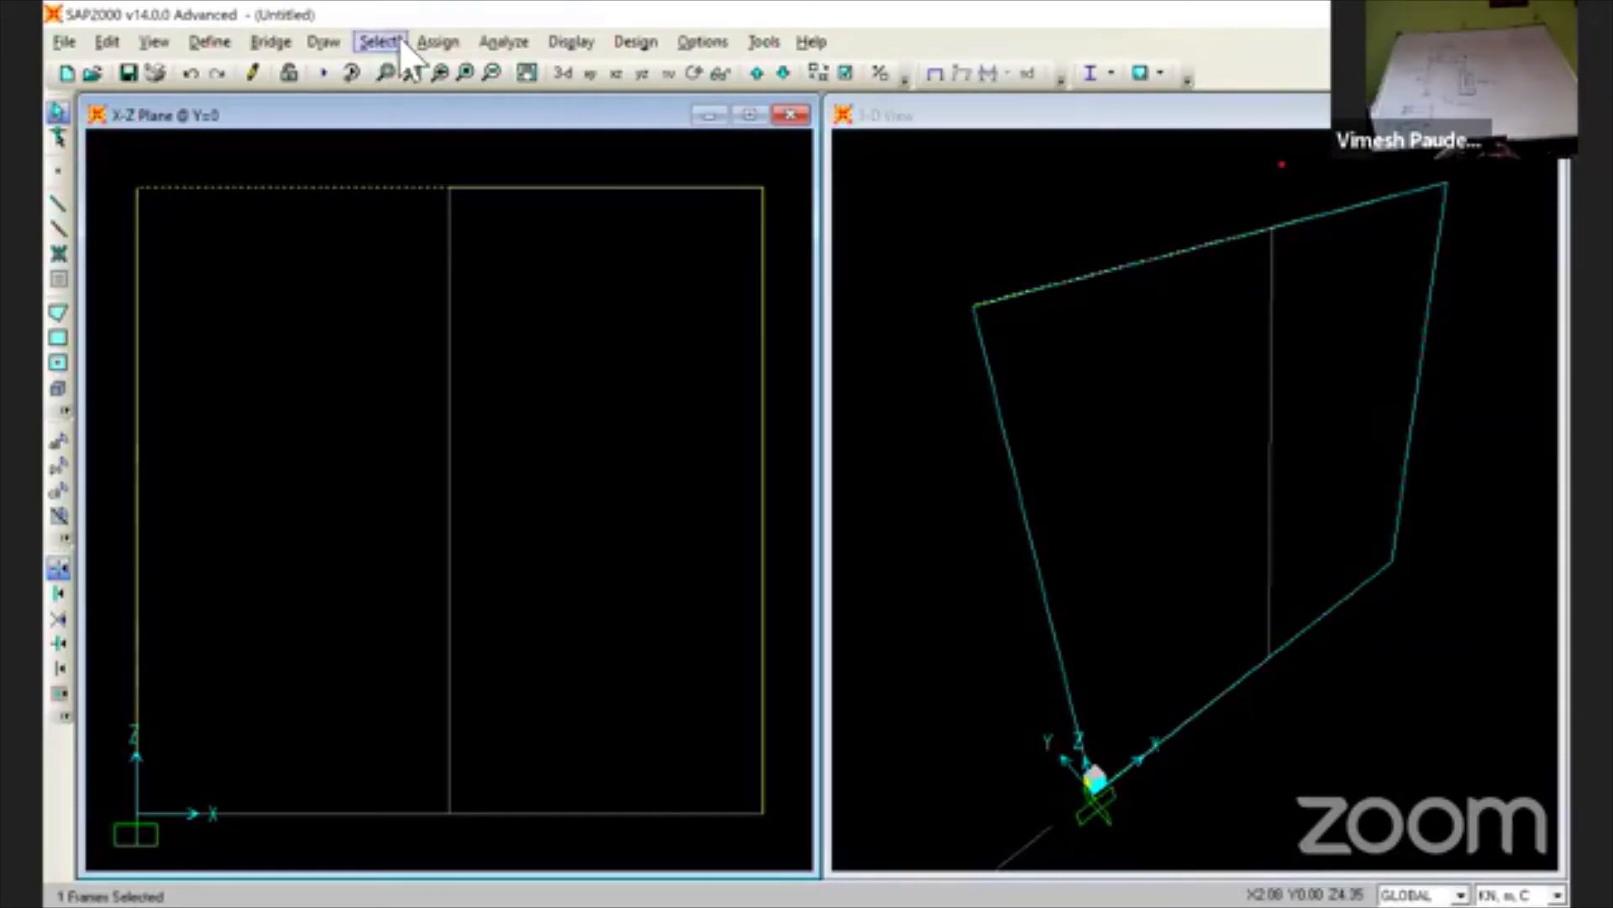
left_click(435, 43)
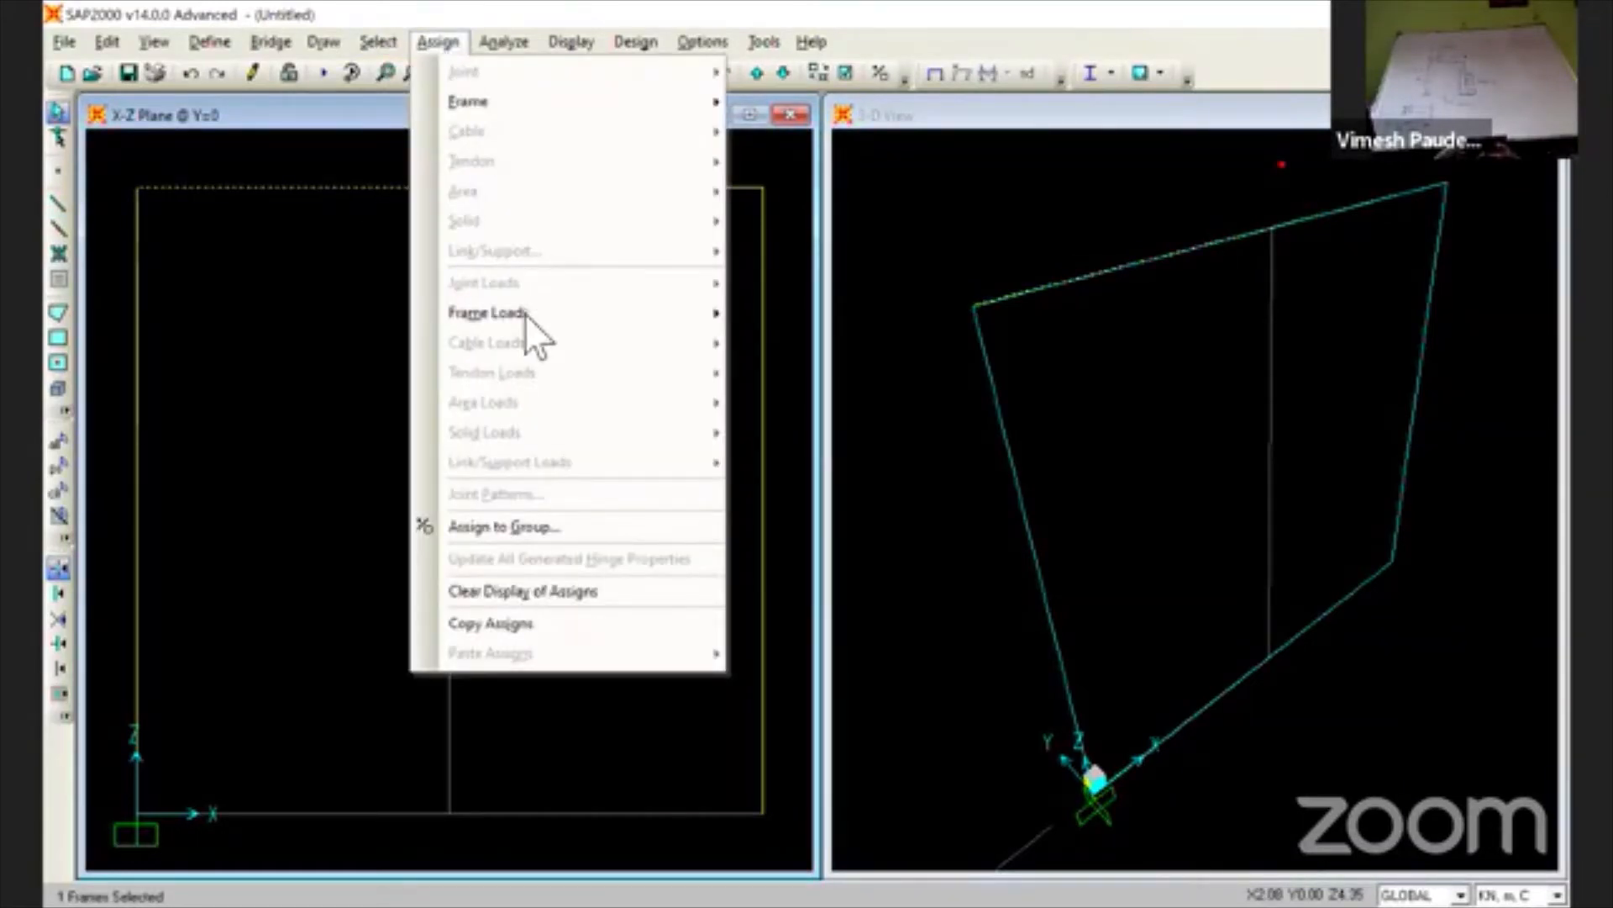
mouse_move(526, 309)
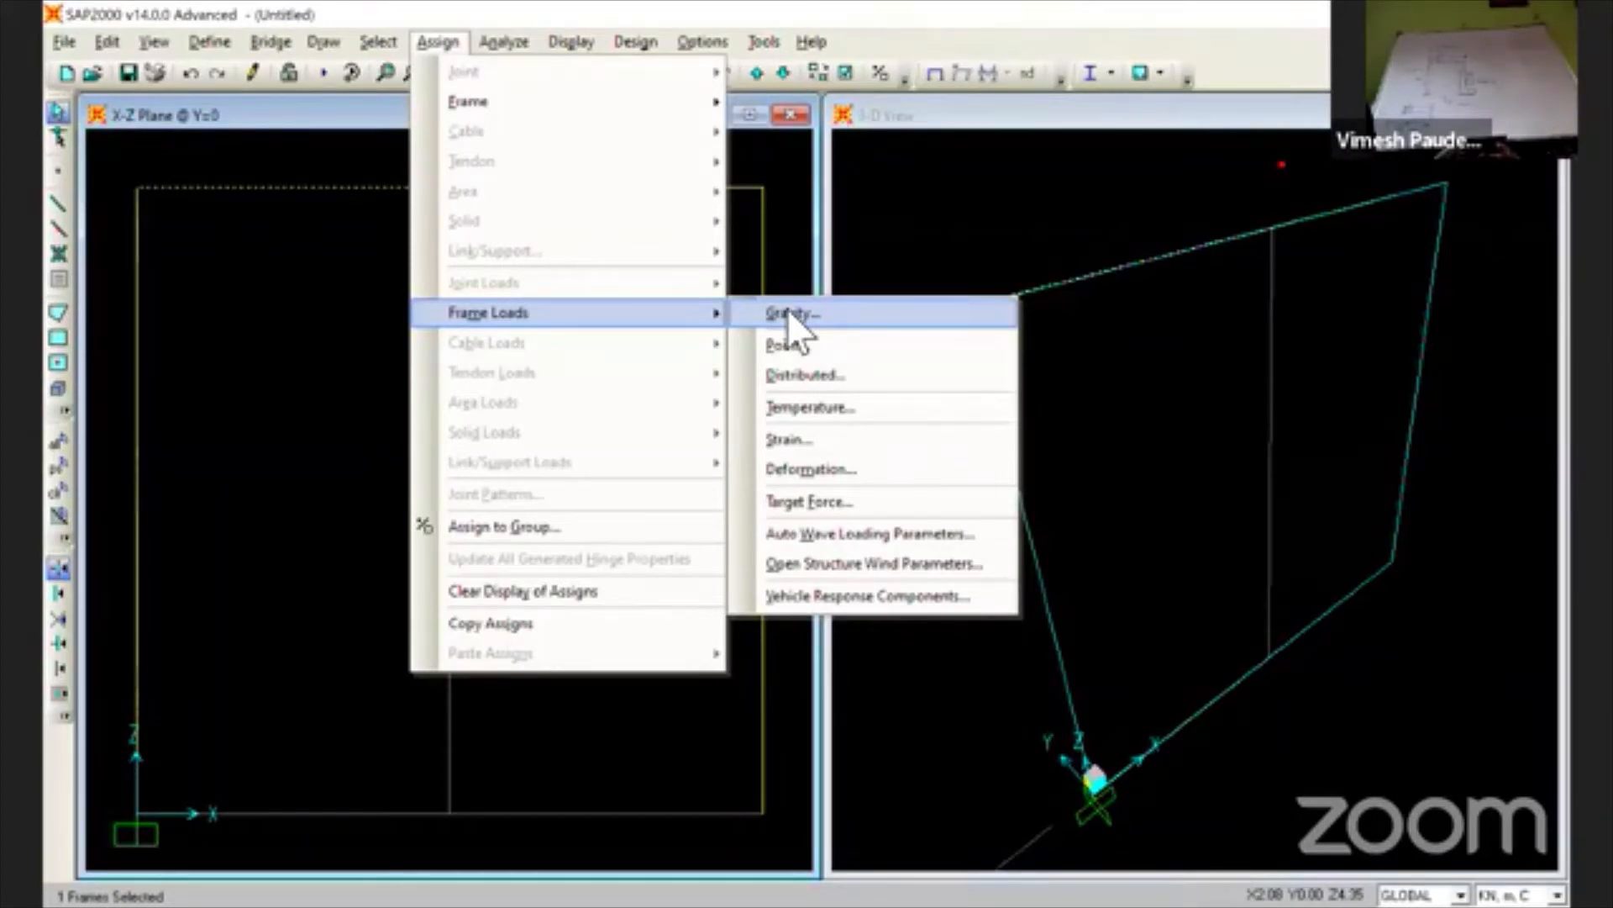
mouse_move(476, 101)
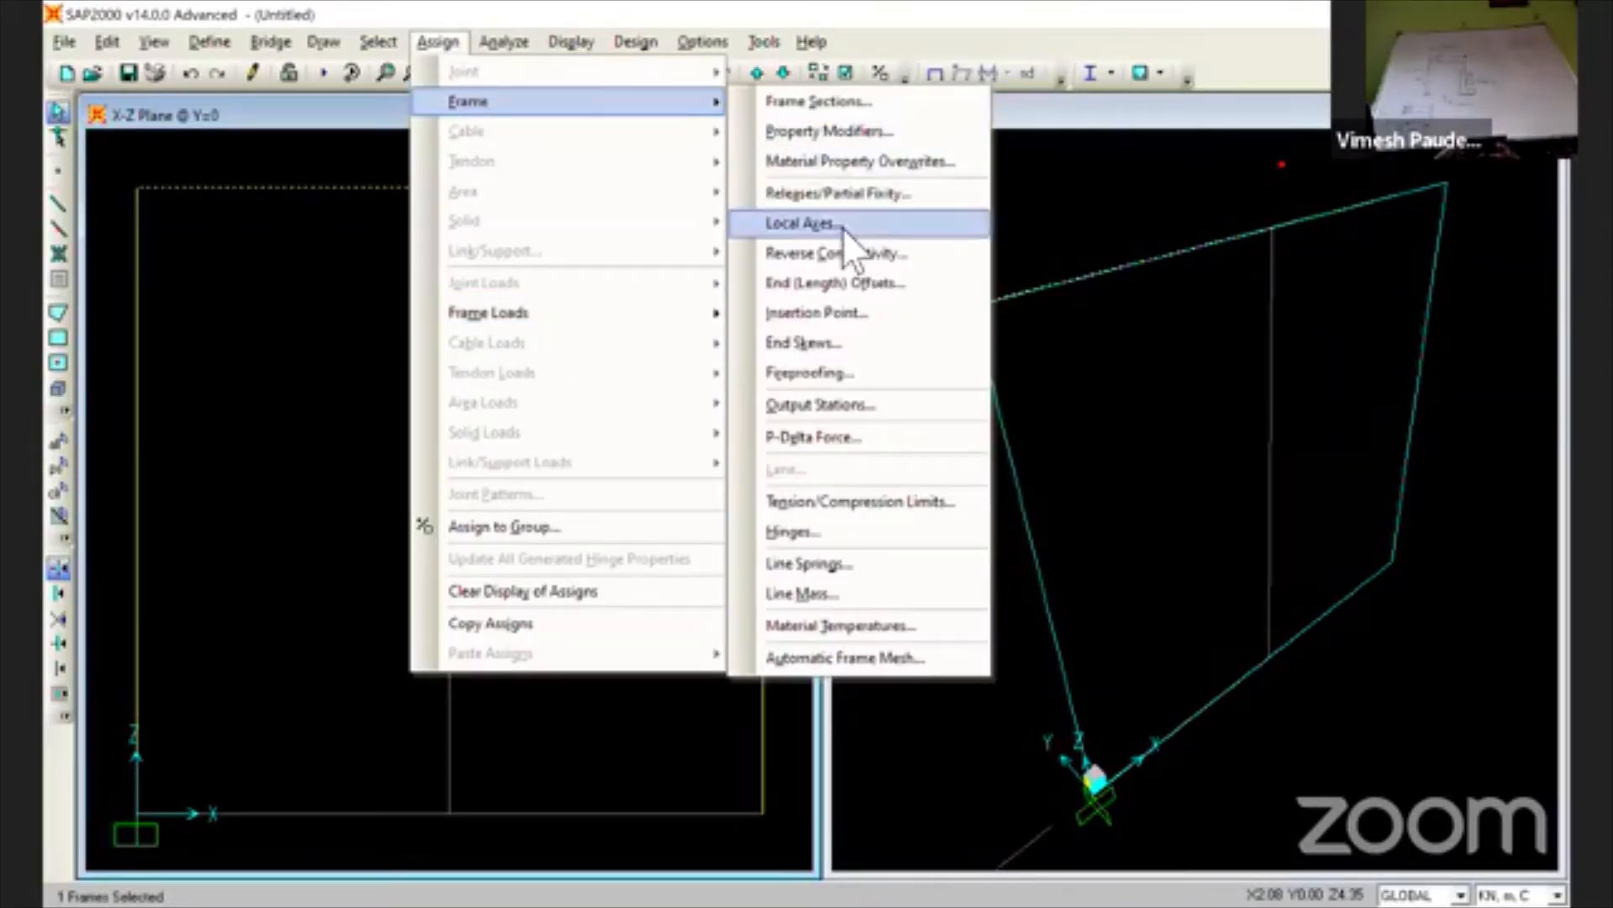
left_click(840, 190)
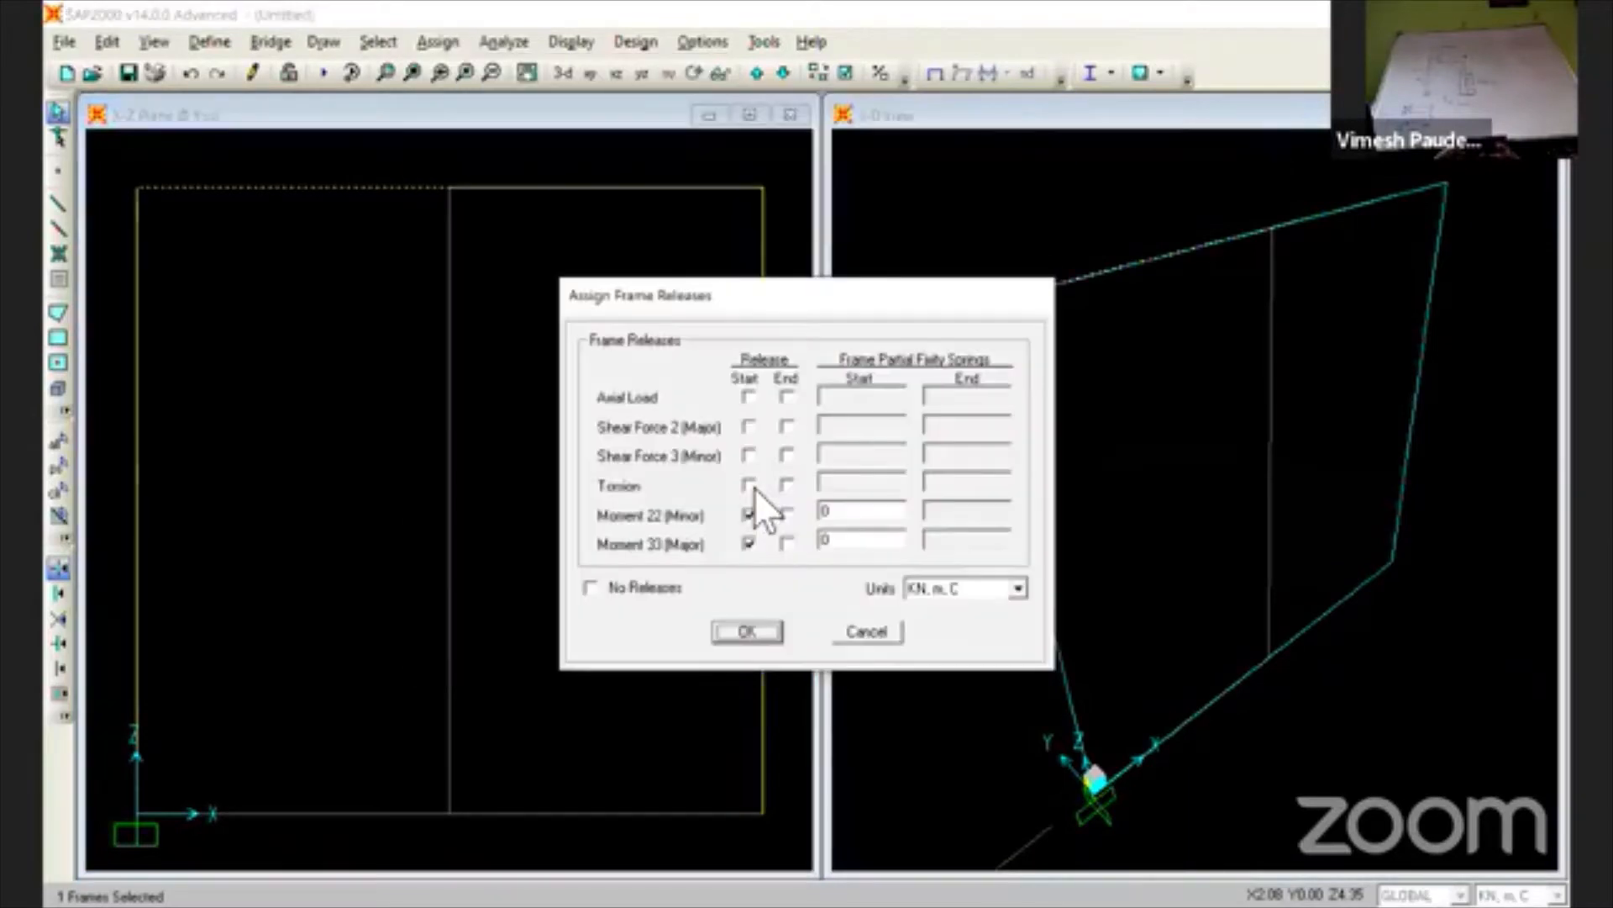
left_click(744, 631)
- Remove all frame releases from the left half of the top beam
left_click(303, 186)
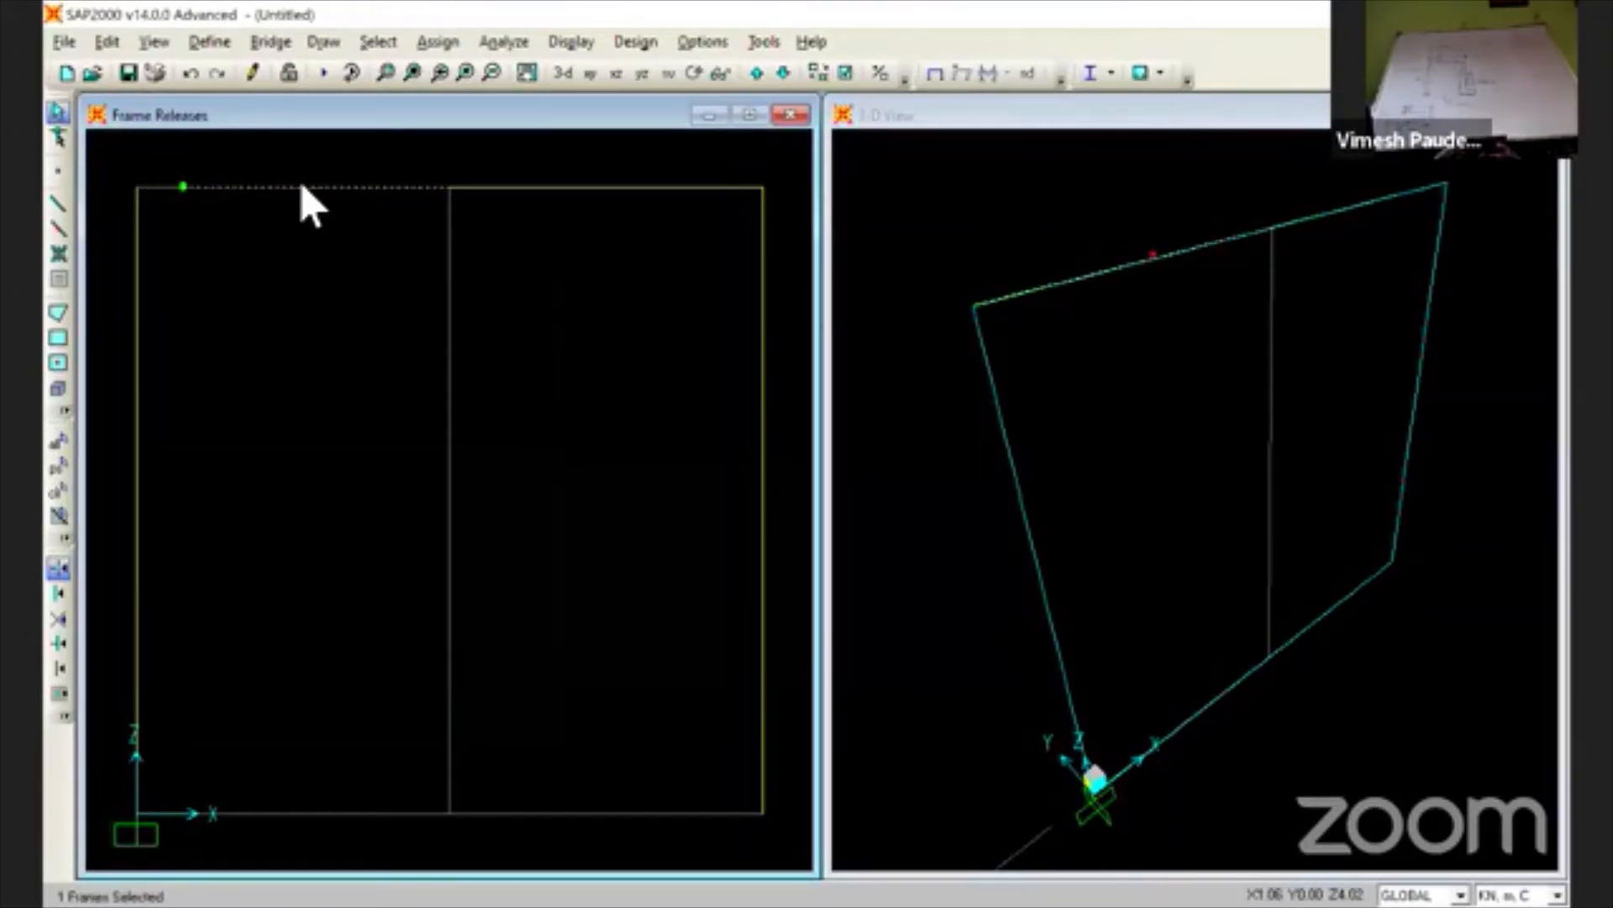
left_click(425, 44)
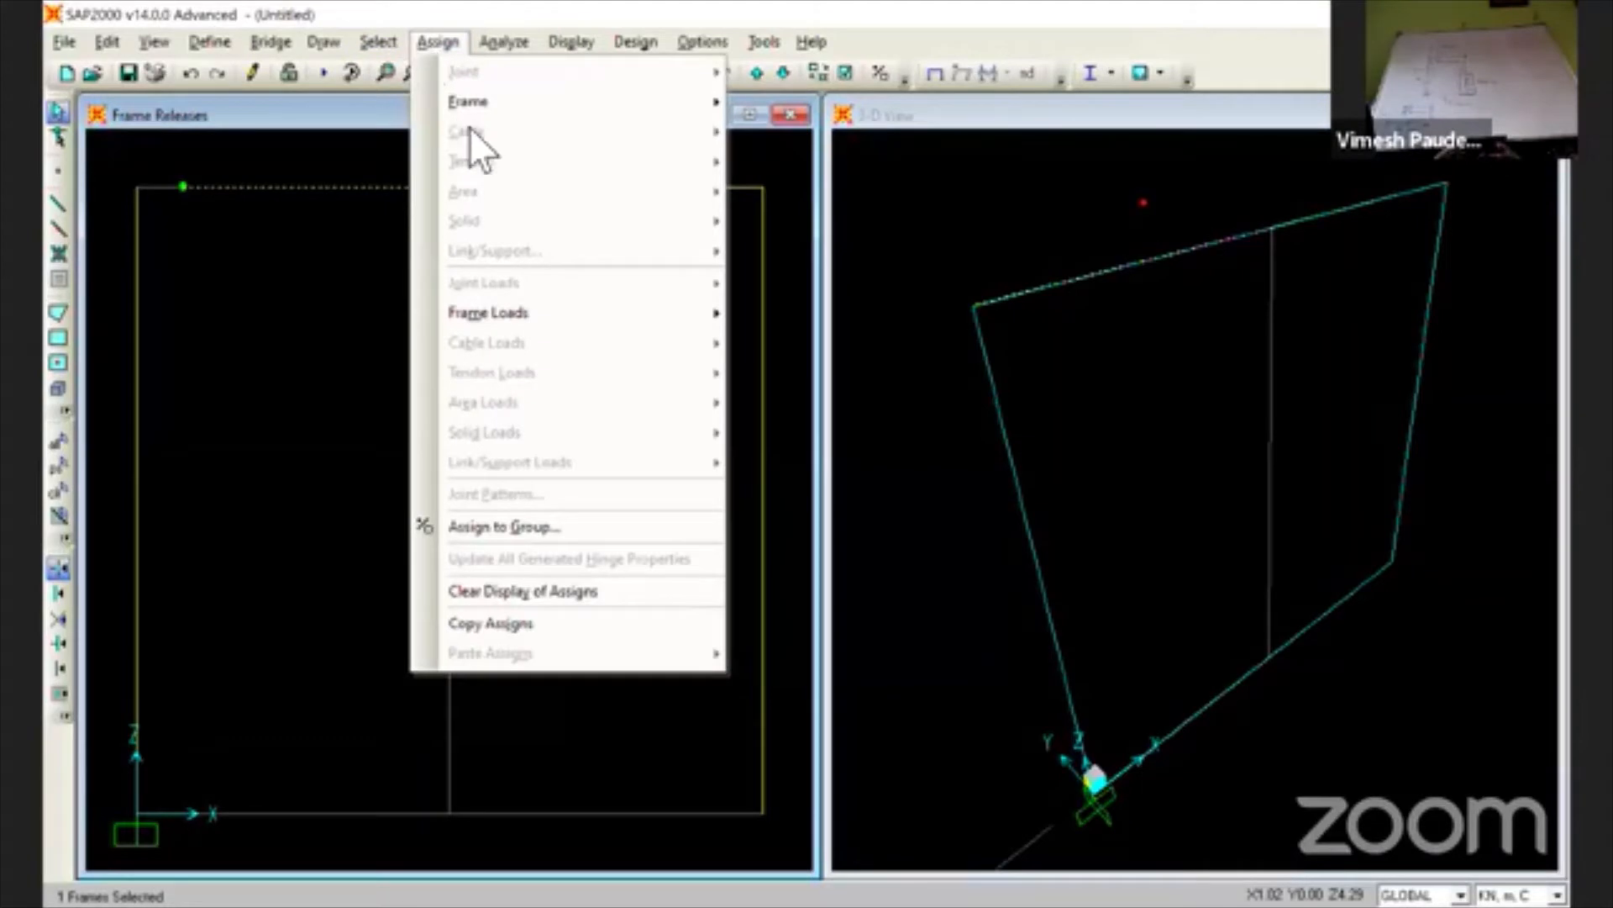
mouse_move(469, 107)
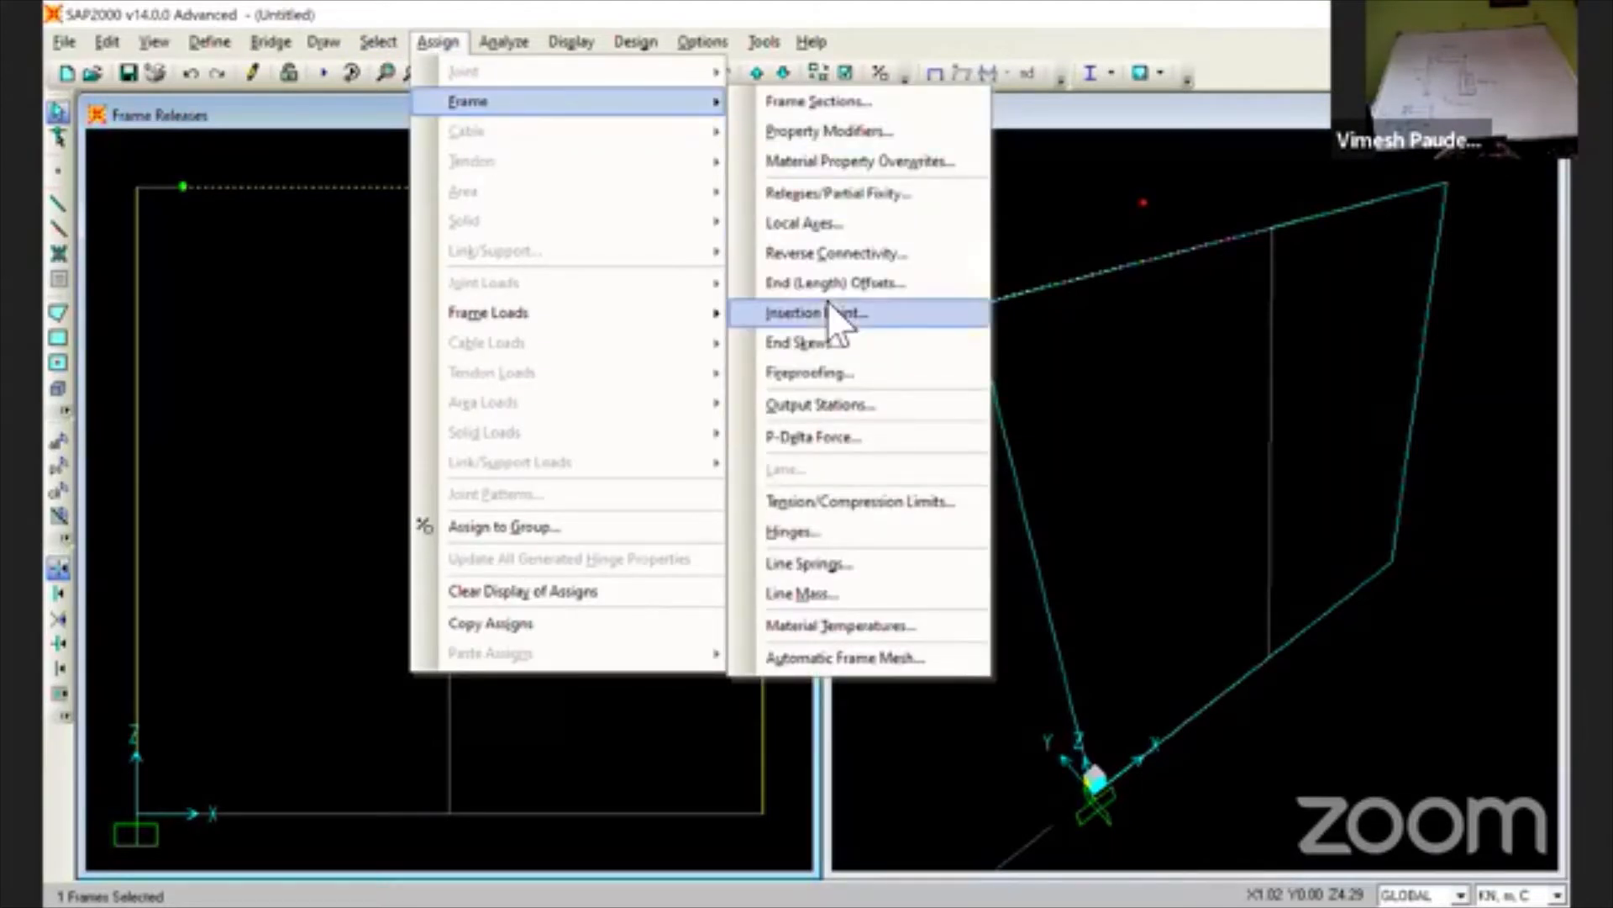
left_click(847, 194)
left_click(645, 587)
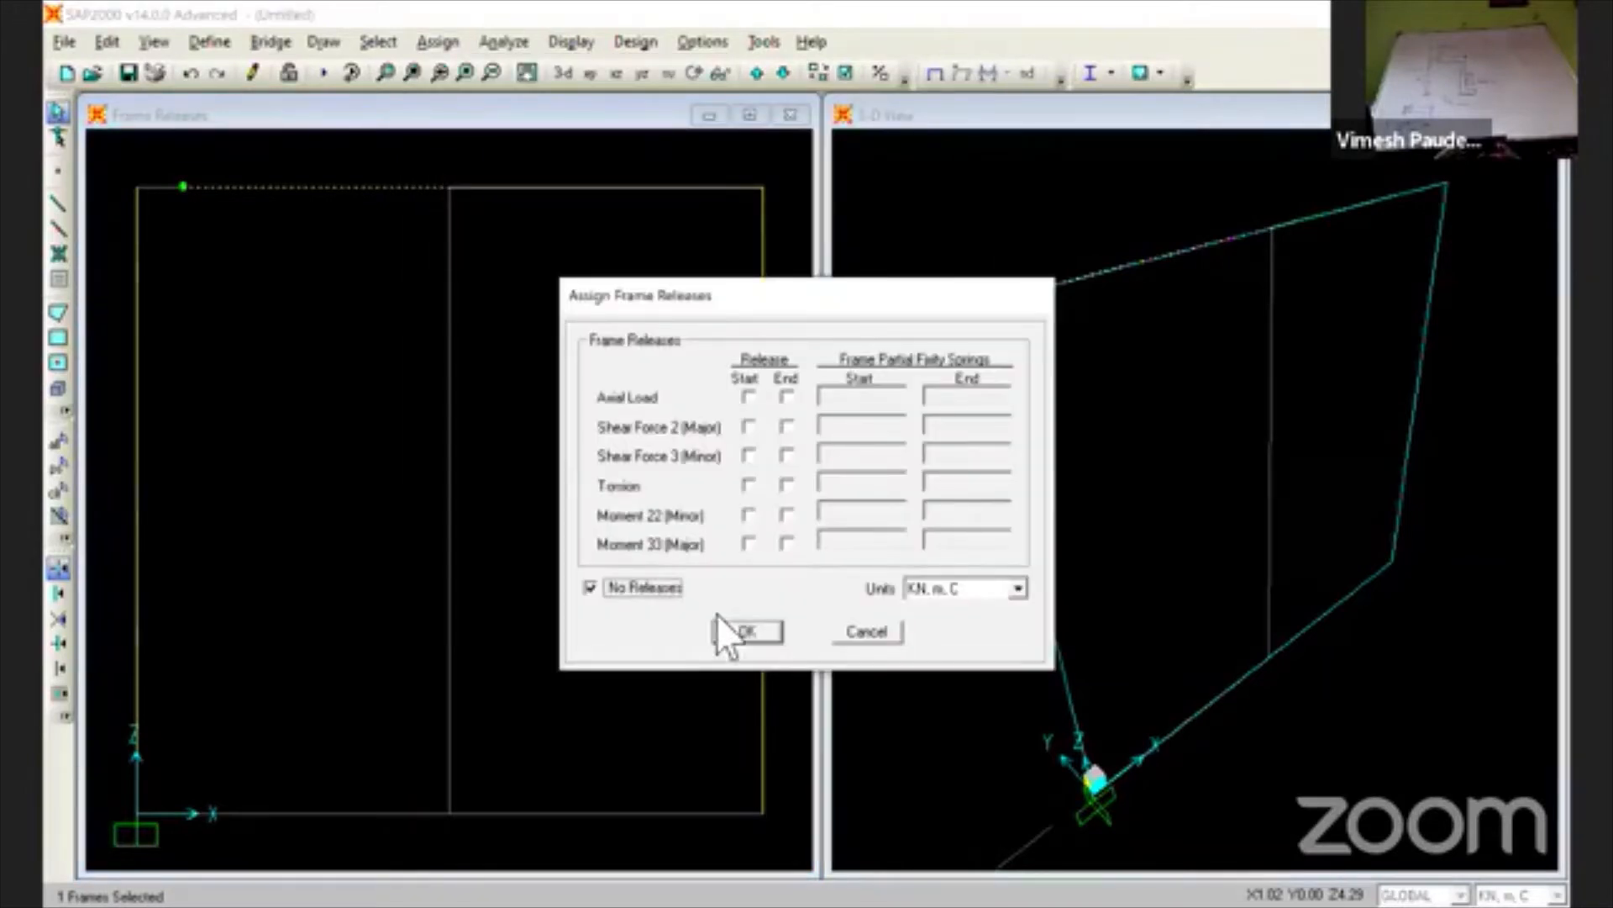
left_click(748, 632)
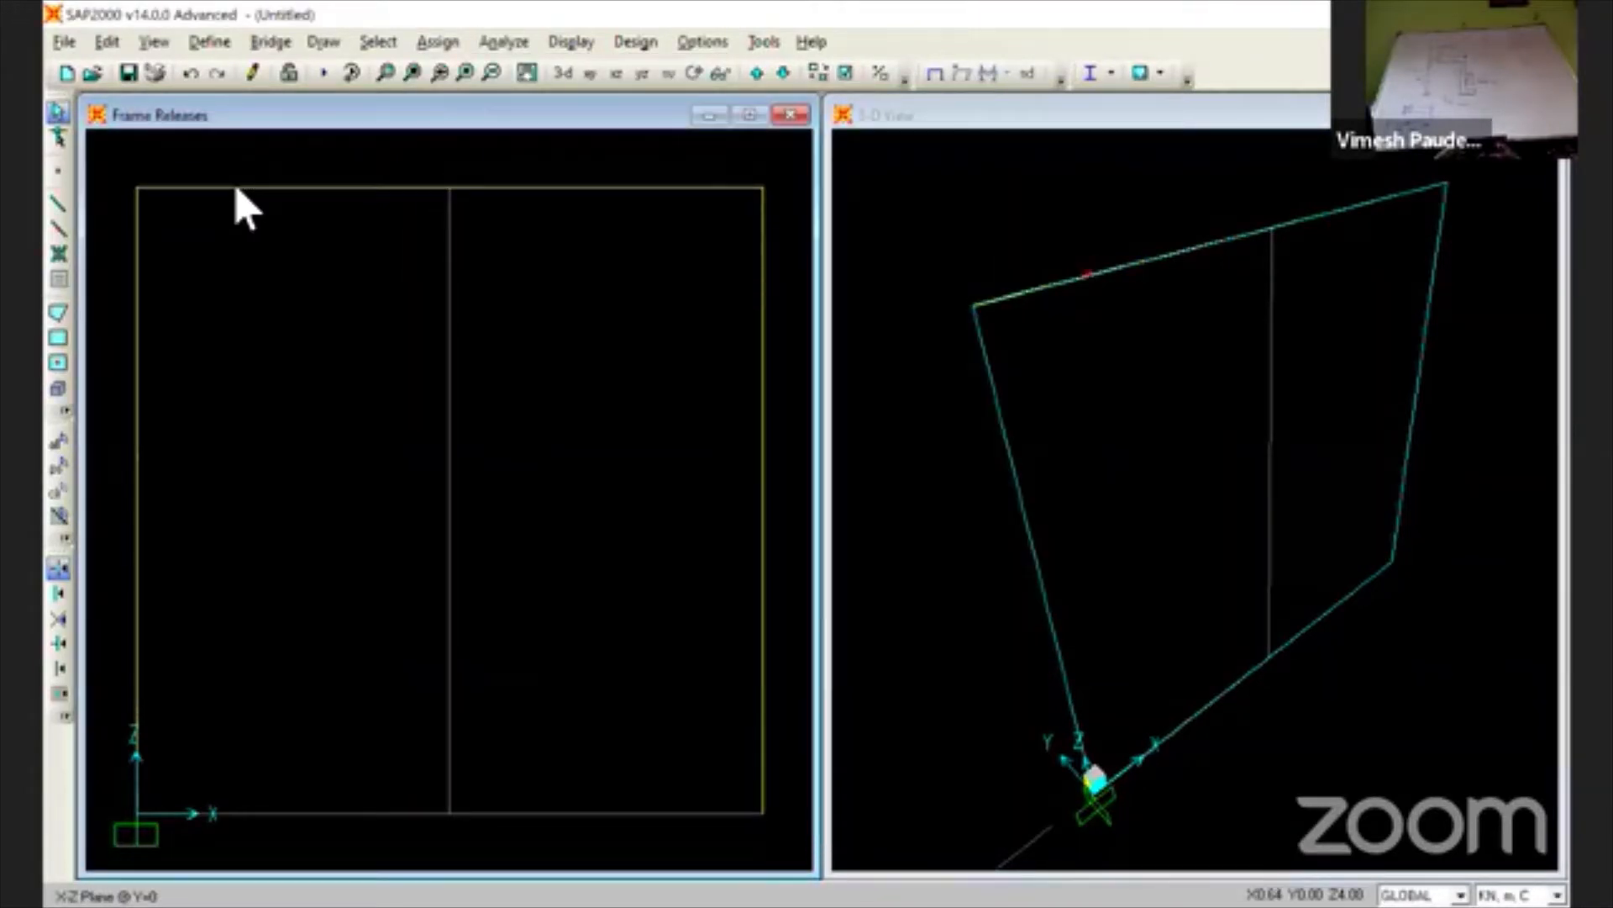
- Release Moment 22 and Moment 33 at the end of the left beam segment, at mid-span
left_click(237, 188)
left_click(433, 42)
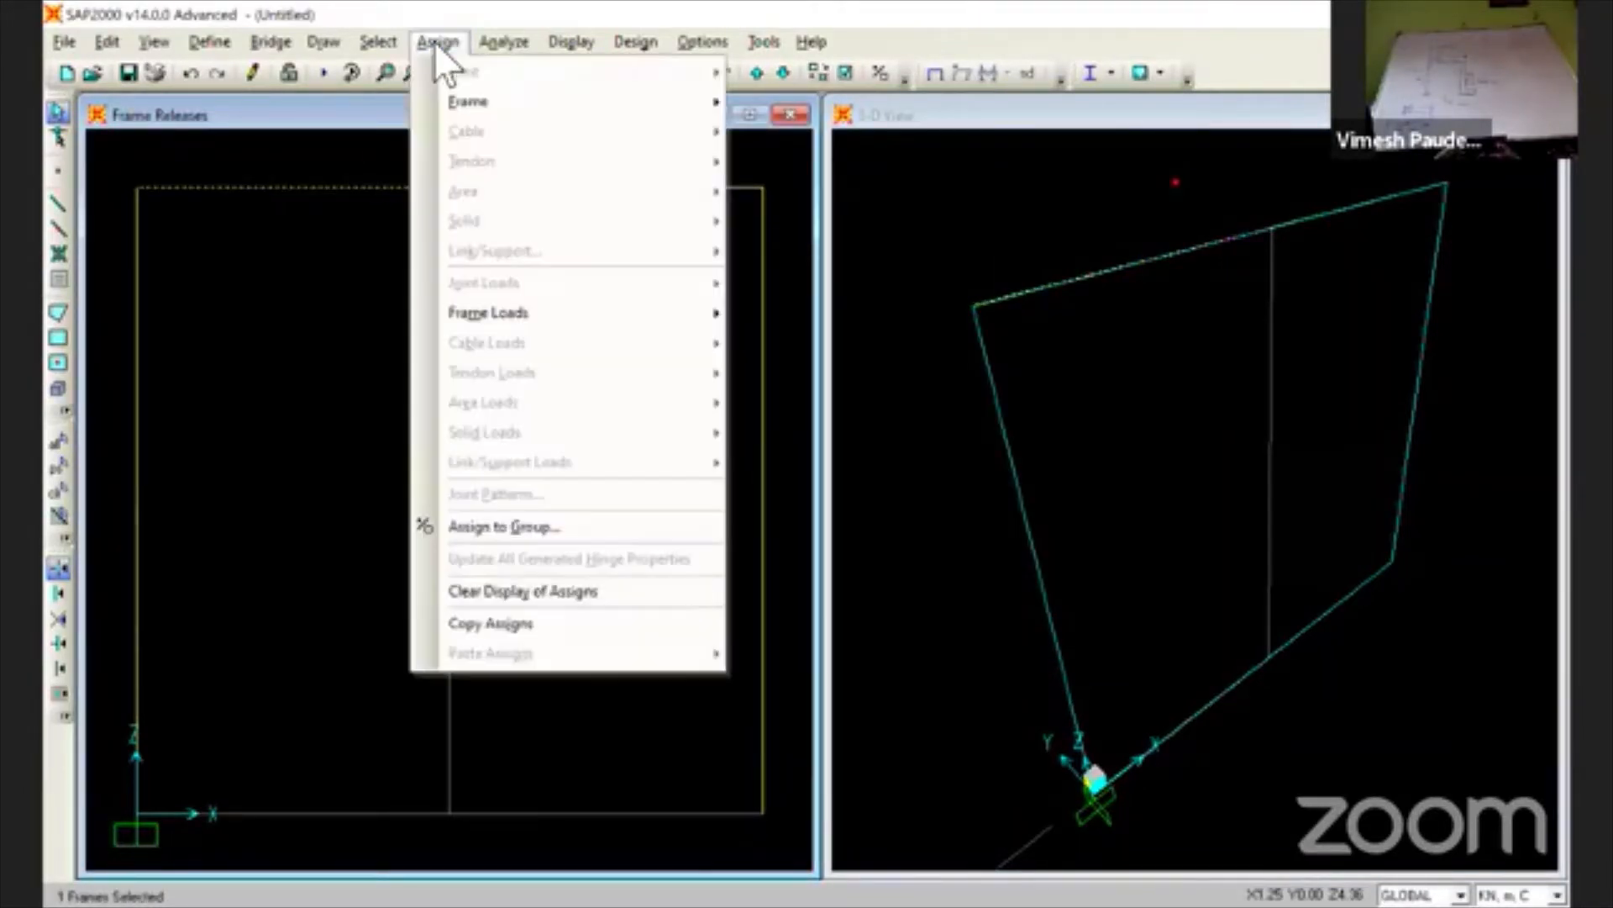
mouse_move(542, 97)
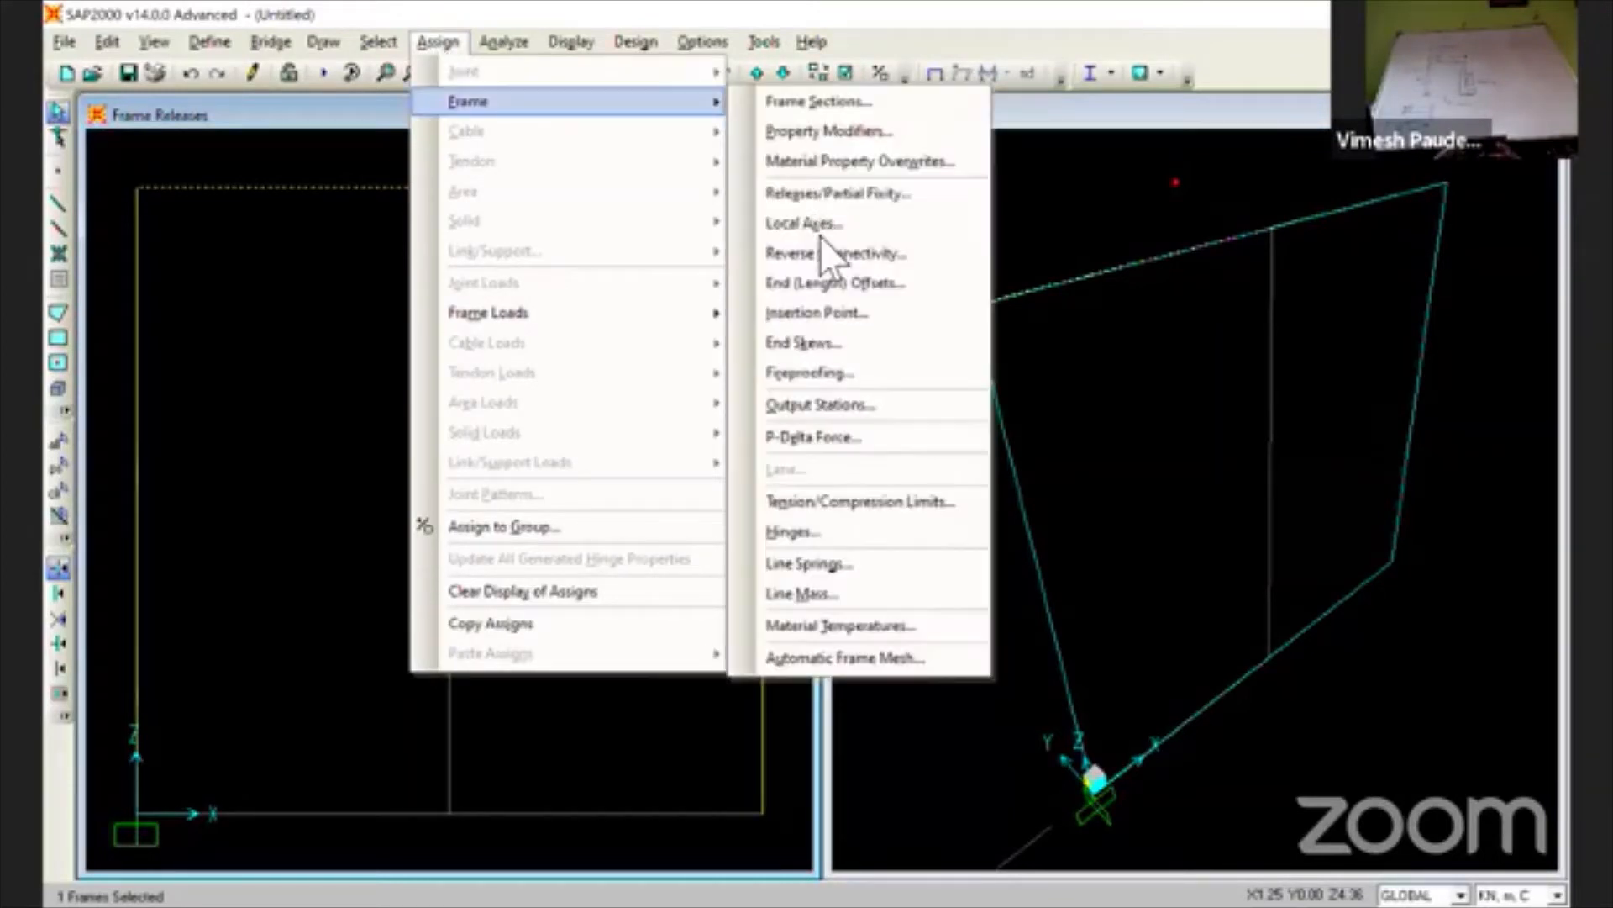
left_click(819, 188)
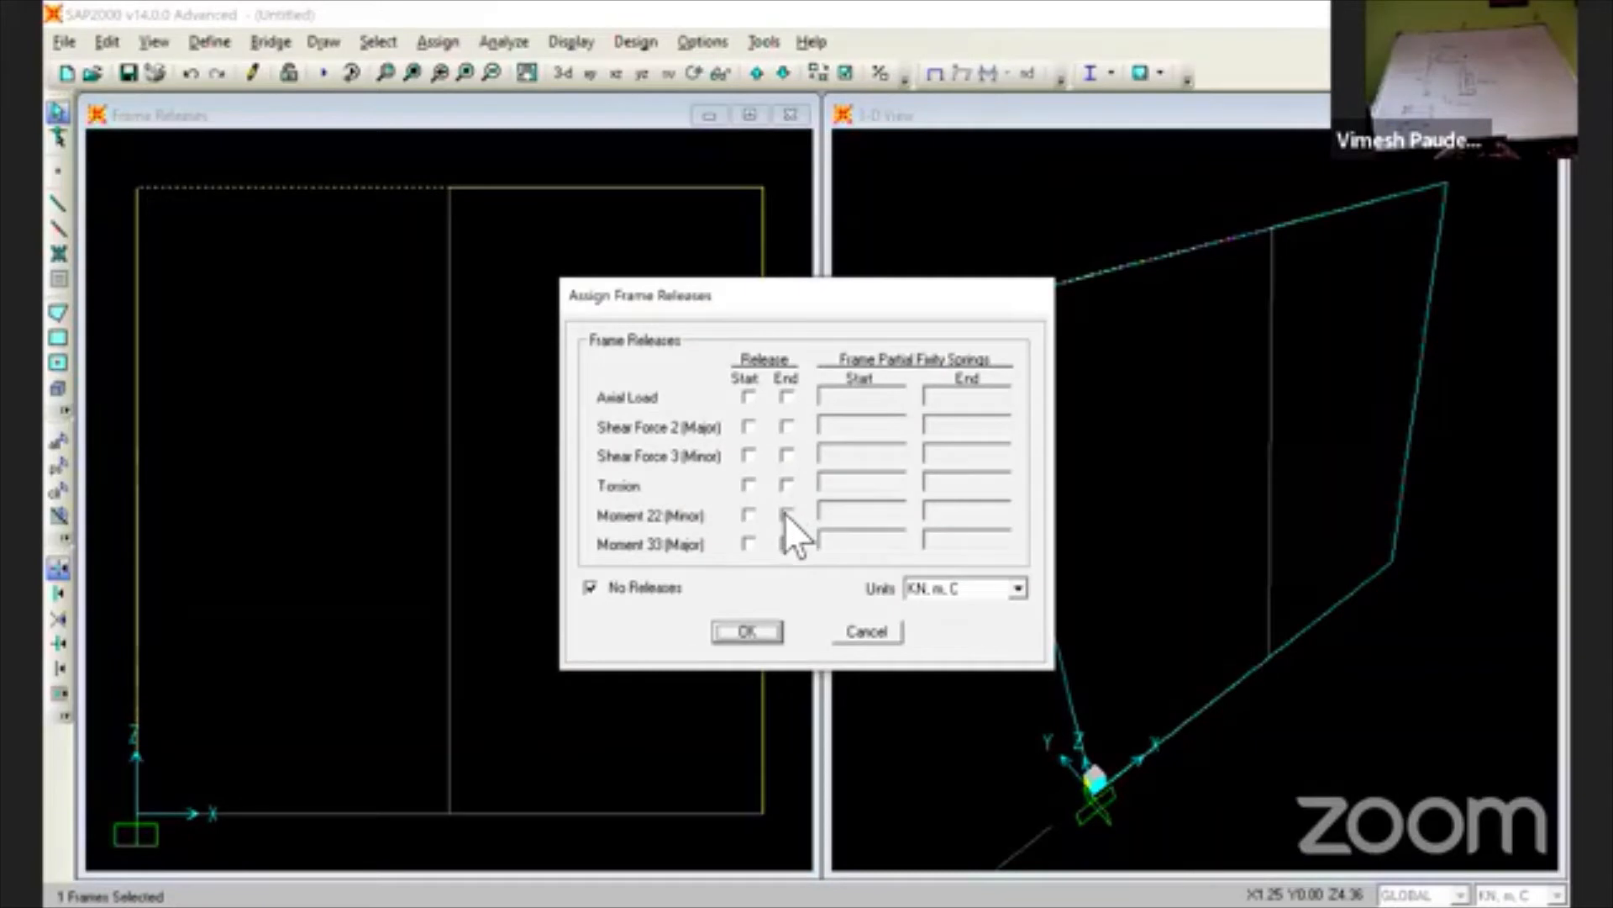
left_click(786, 513)
left_click(784, 544)
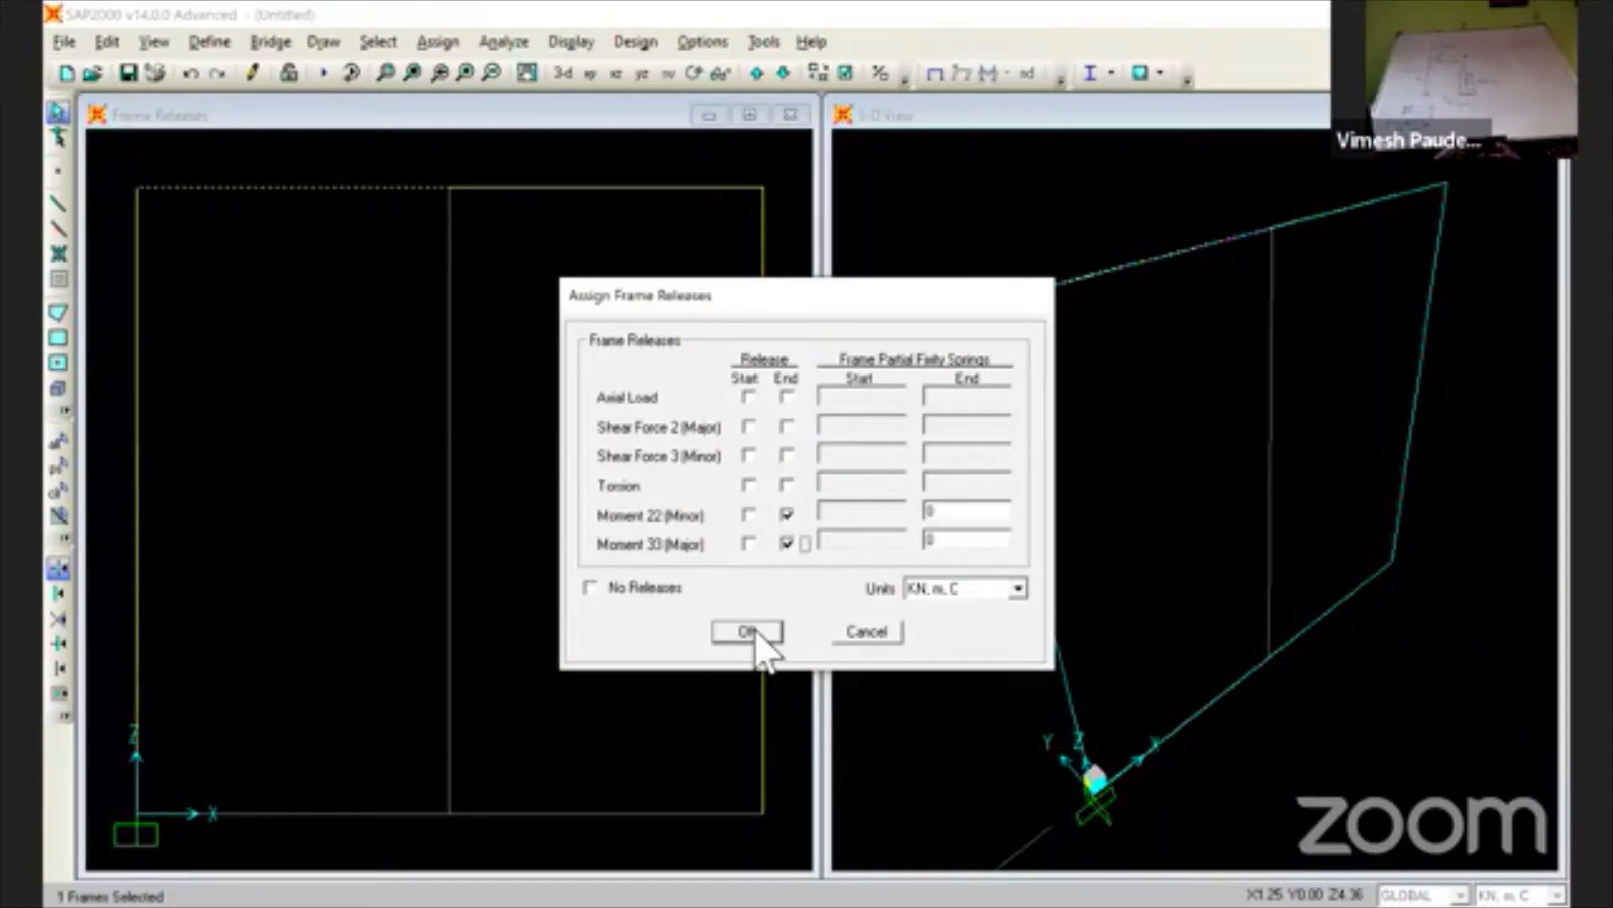
left_click(749, 633)
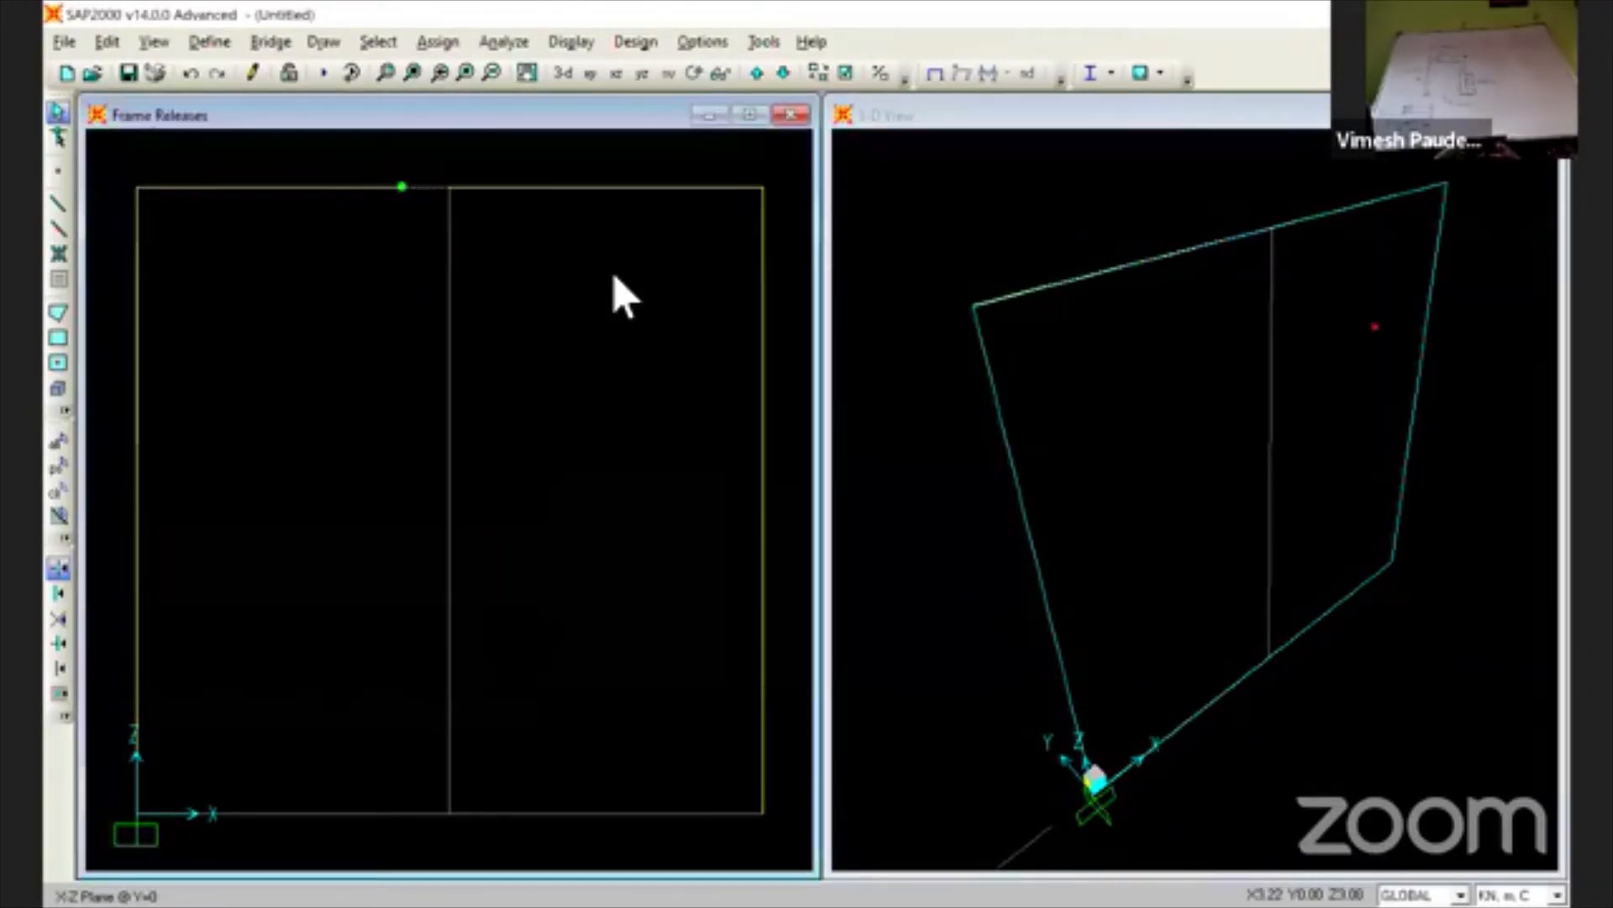
- Set the right beam segment's releases to Moment 22 and Moment 33 at its start only, clearing both end releases
left_click(603, 190)
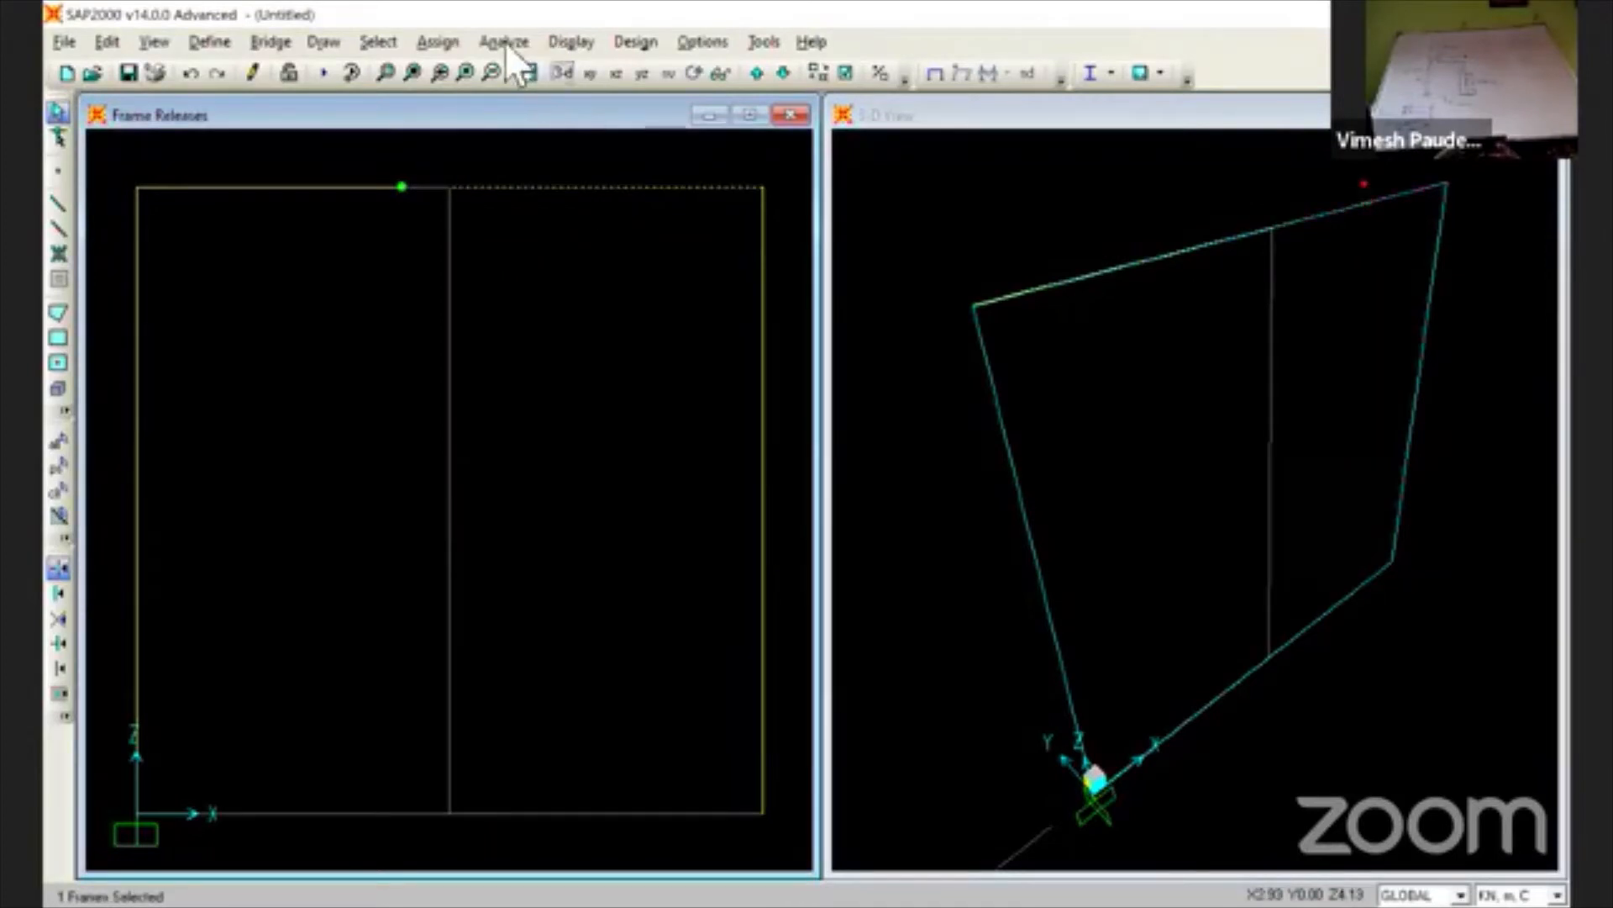
left_click(439, 42)
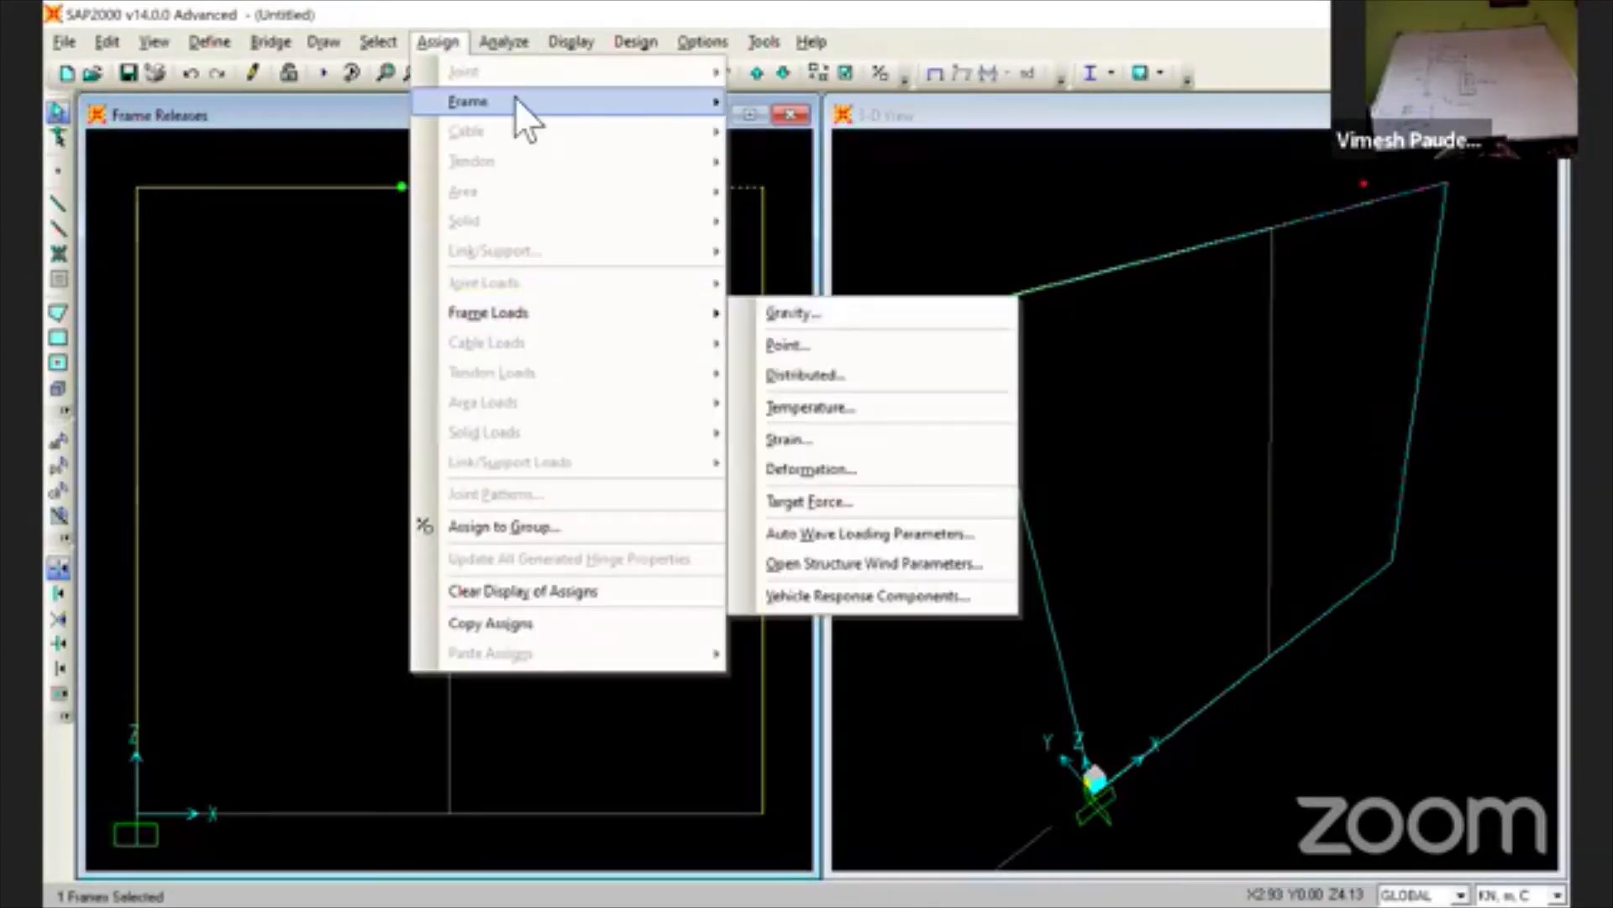
mouse_move(514, 99)
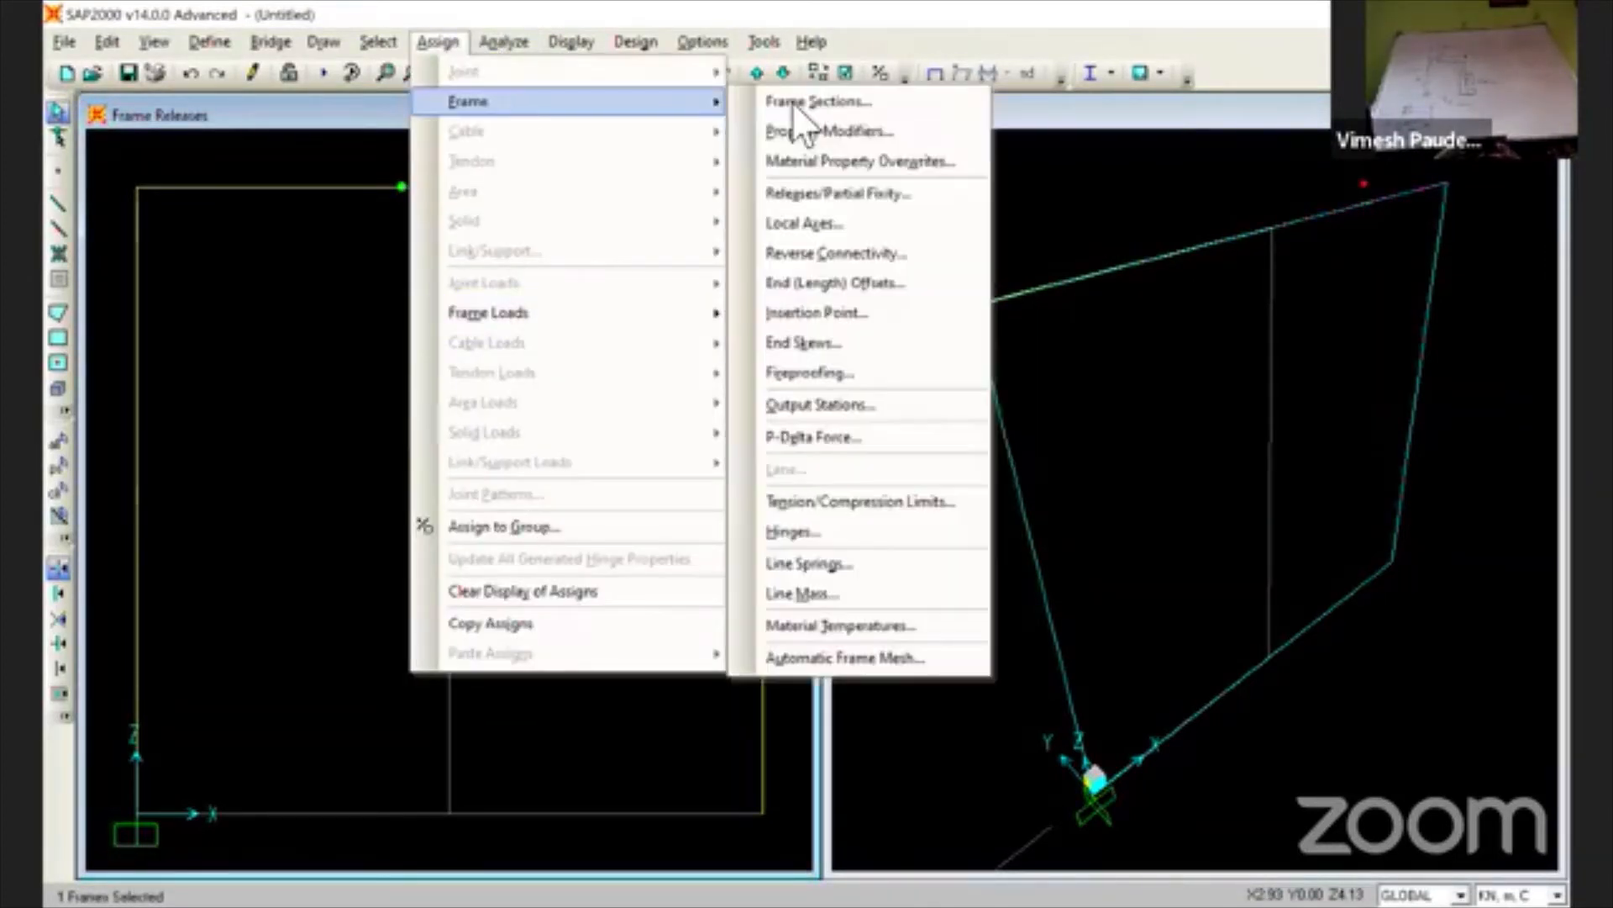
left_click(877, 193)
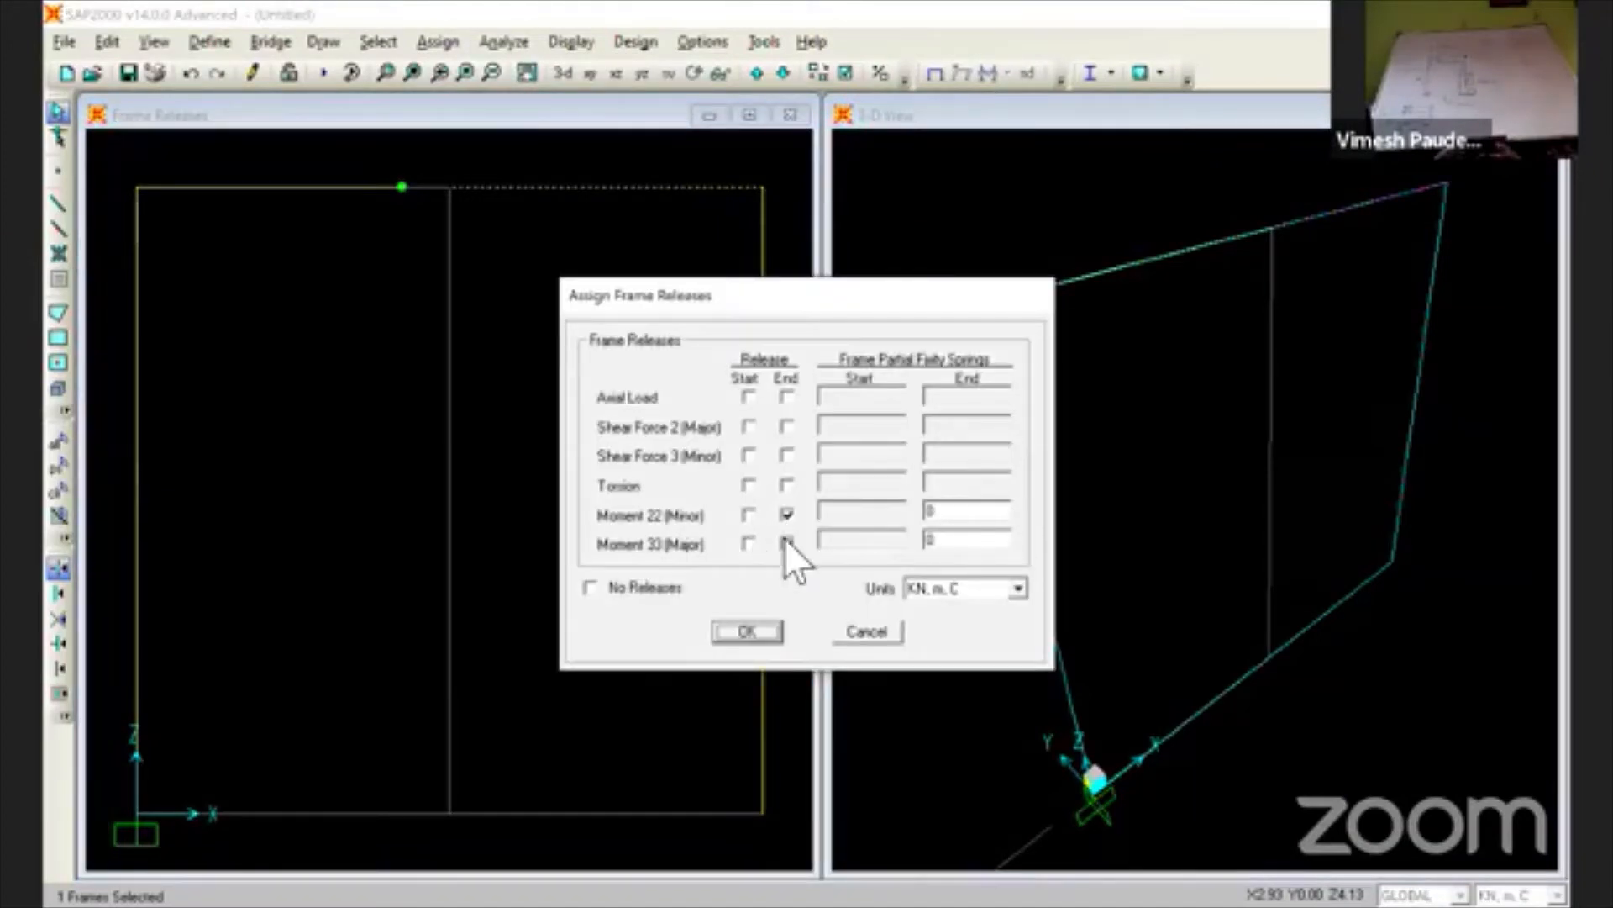
left_click(786, 515)
left_click(784, 540)
left_click(745, 515)
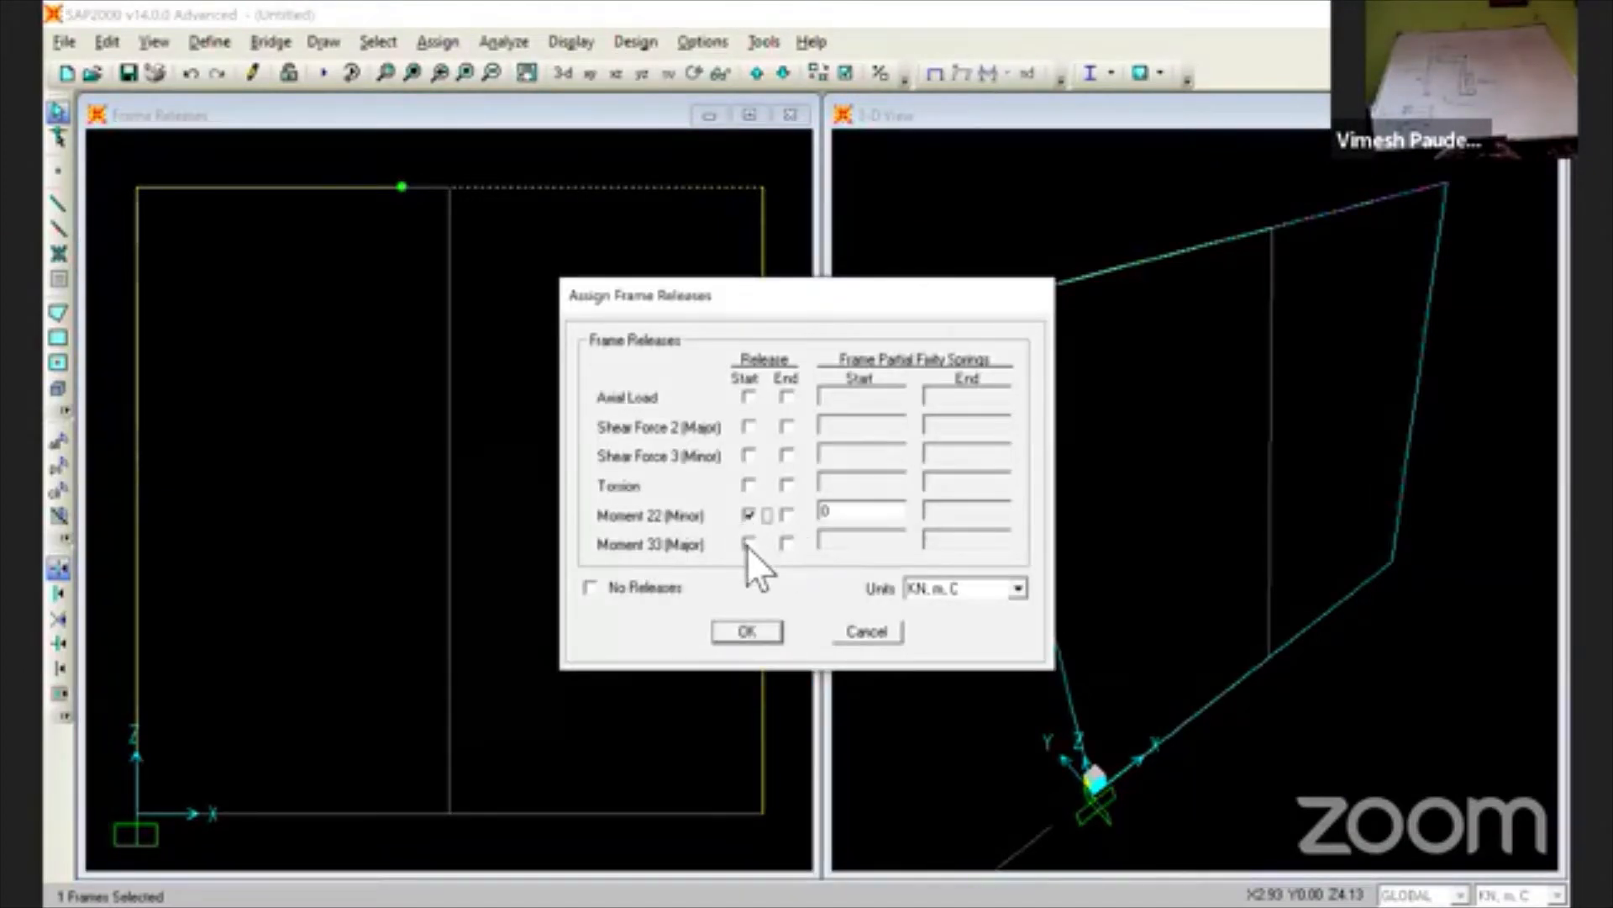
left_click(747, 543)
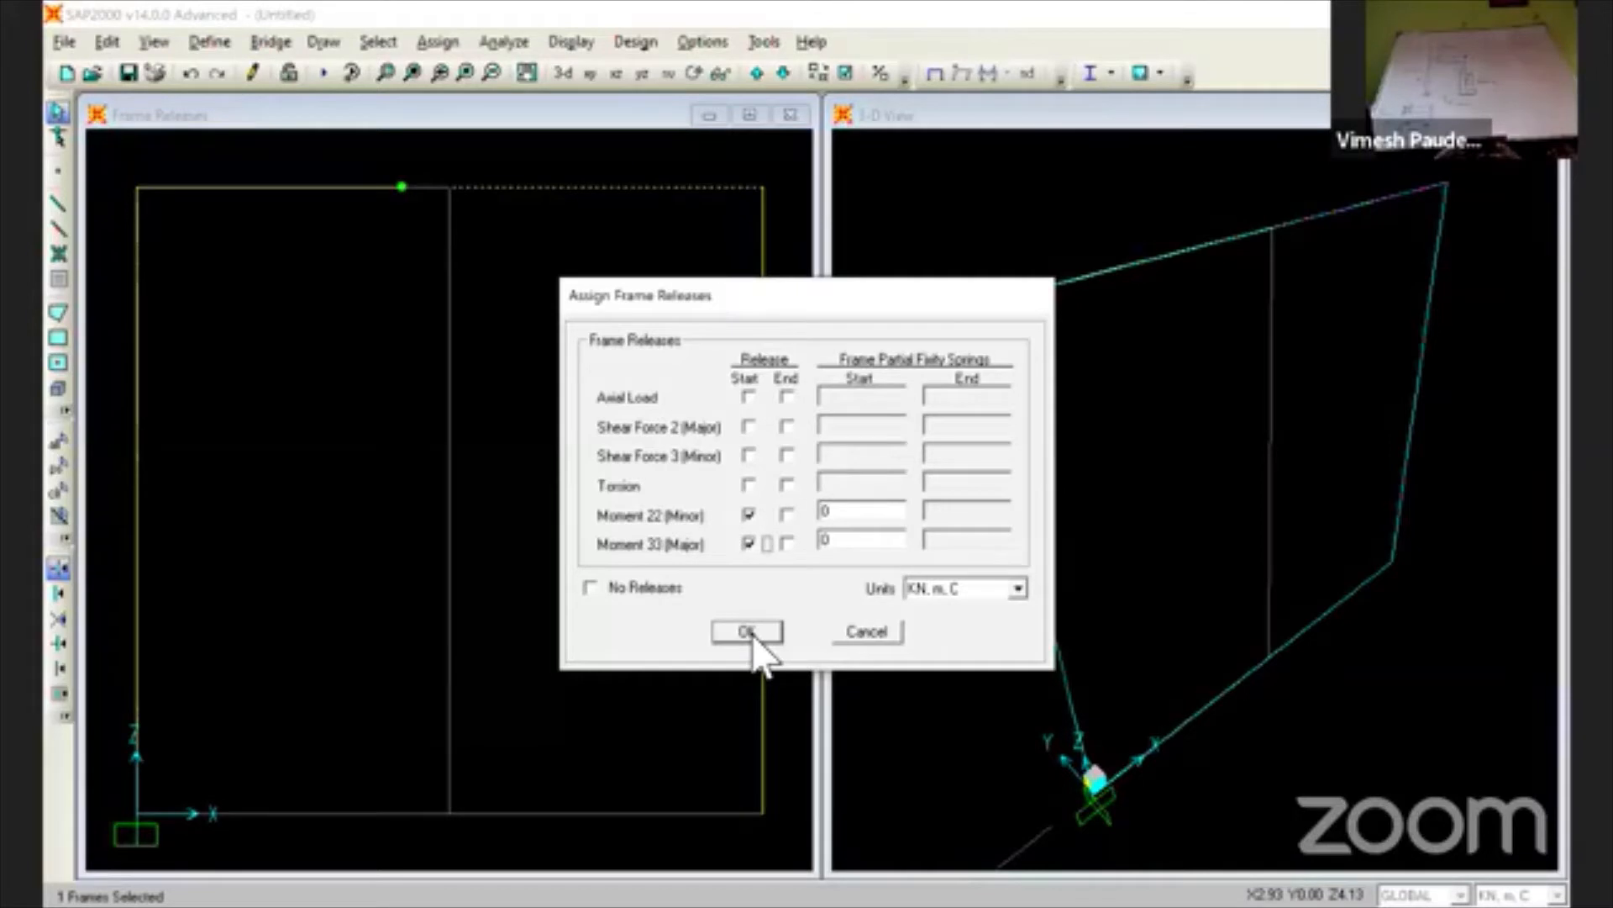
- Release Moment 22 and Moment 33 at the start of the selected top beam segment
left_click(751, 635)
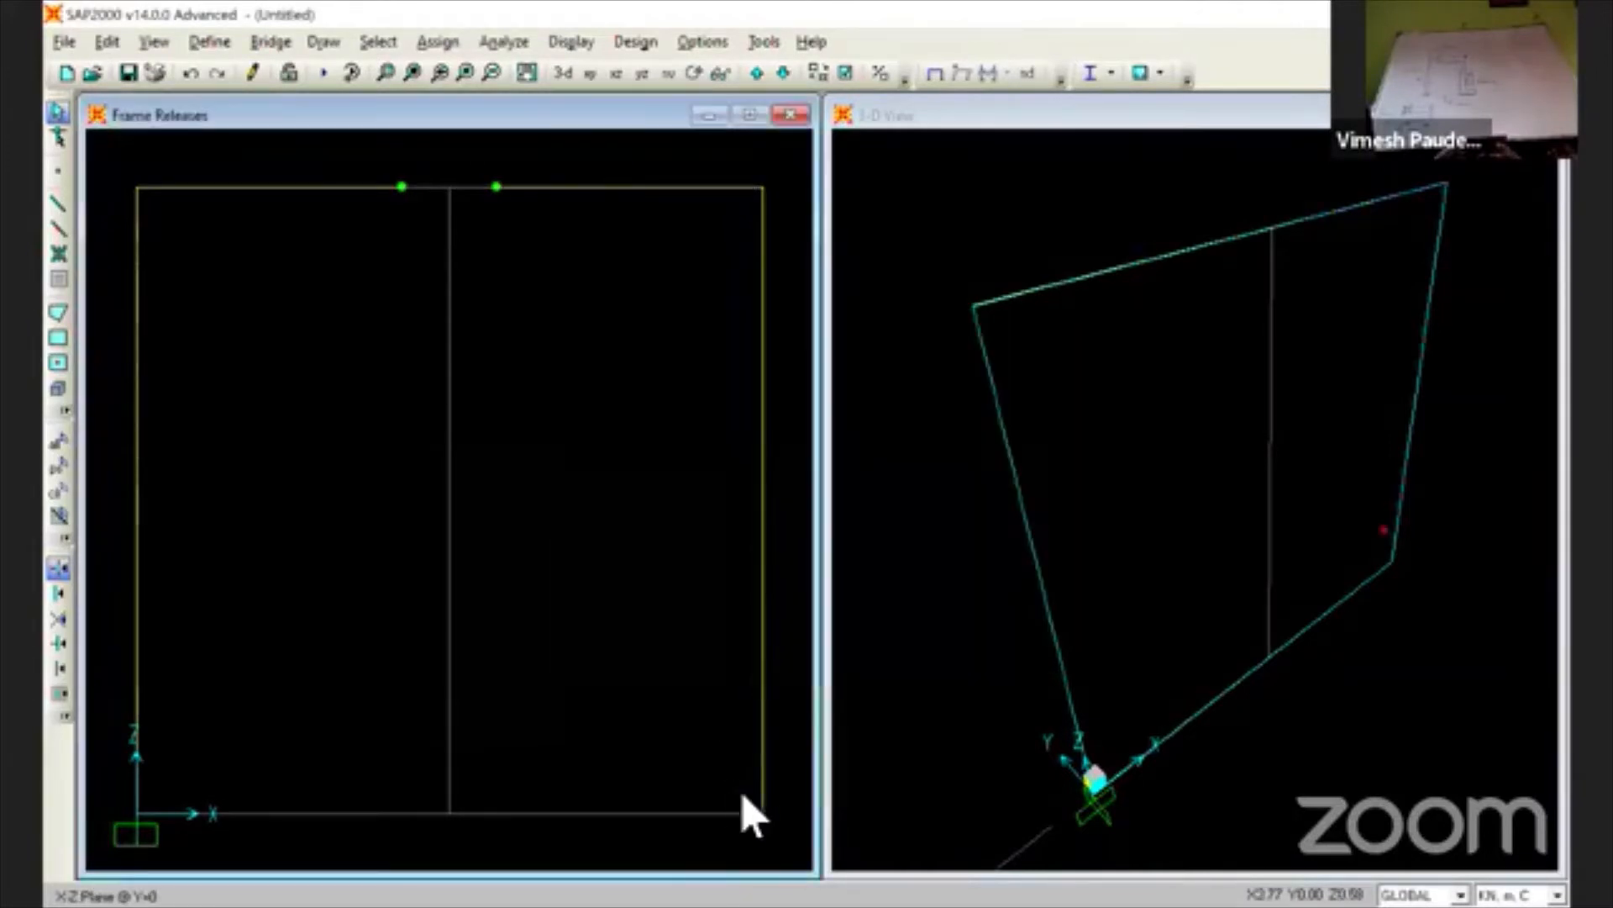
- Assign a fully fixed restraint, all translations and rotations, to the base joint of the frame's column away from the origin
left_click(760, 812)
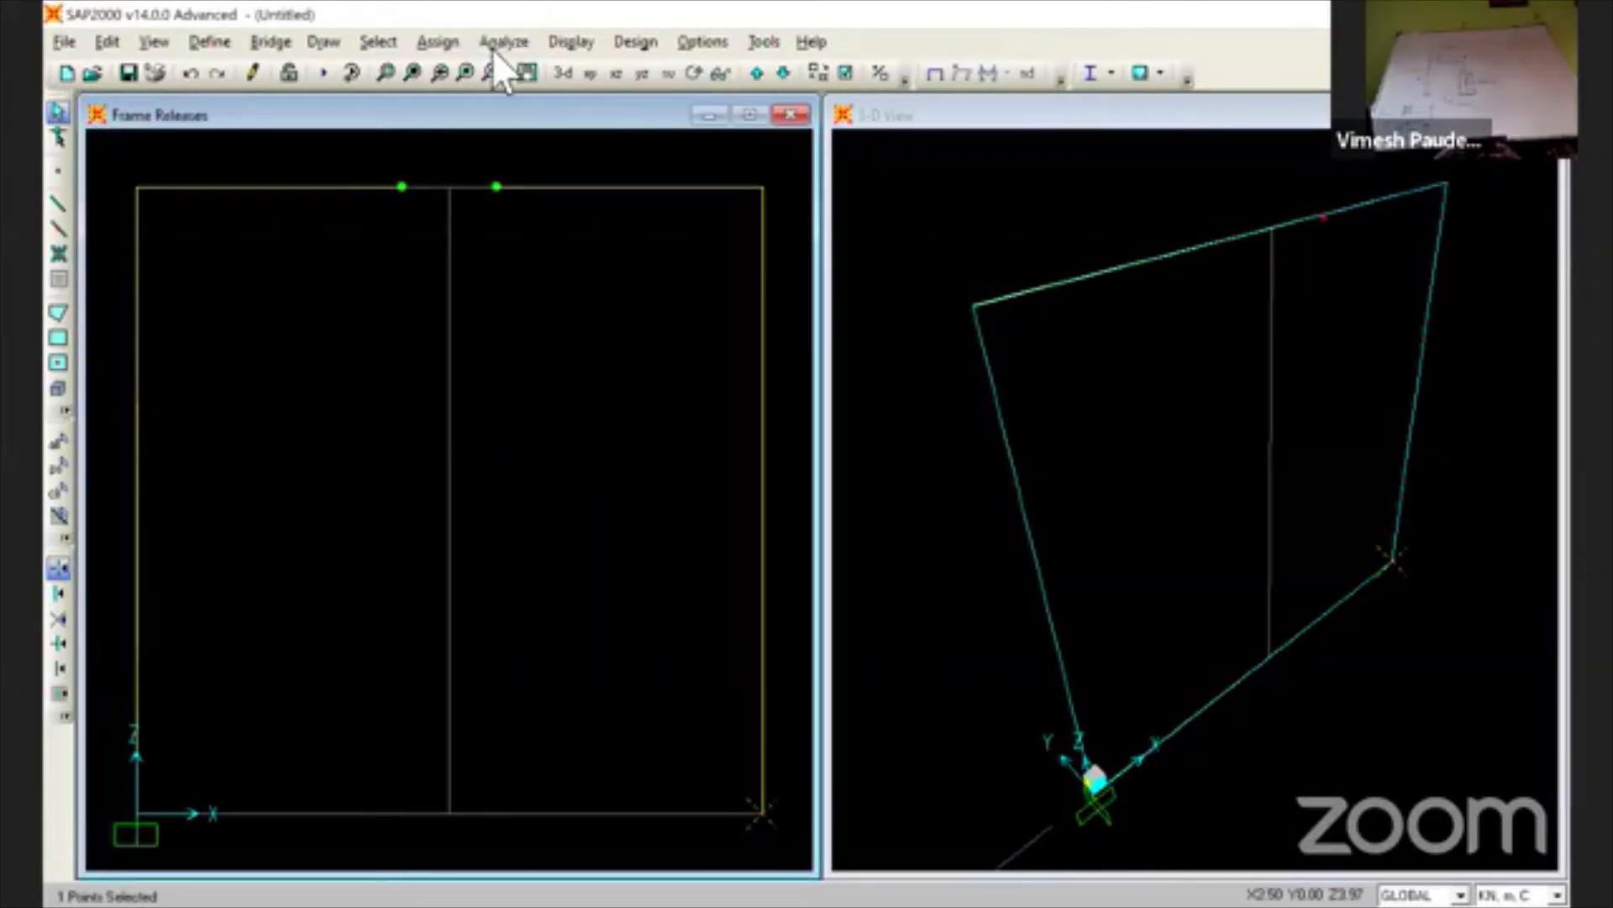
left_click(445, 43)
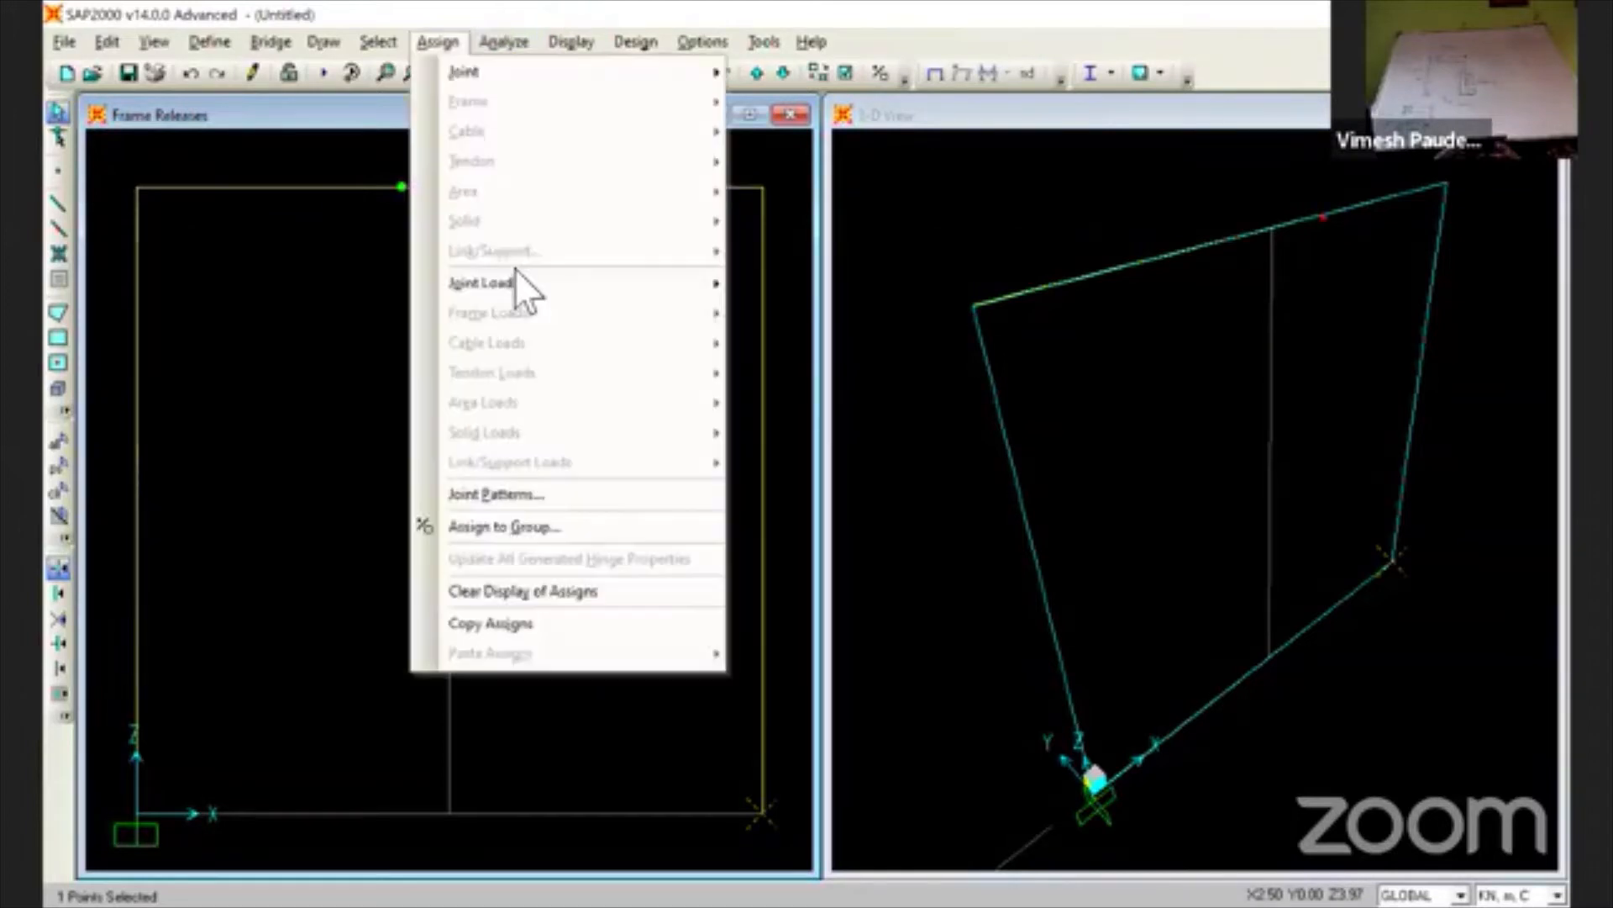
mouse_move(517, 272)
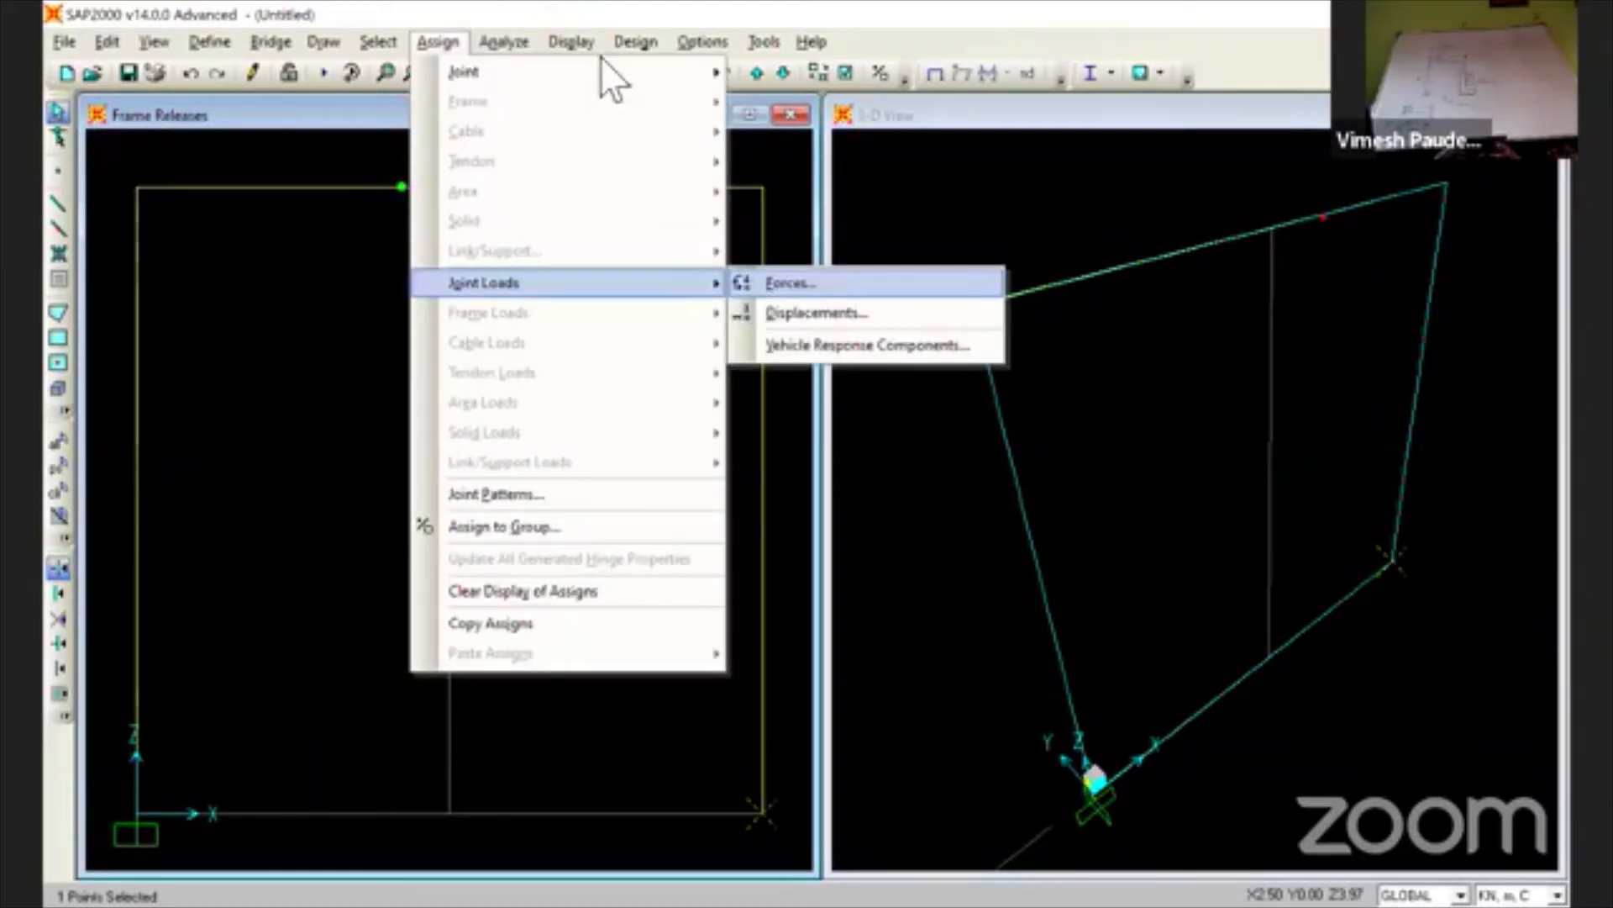
mouse_move(598, 71)
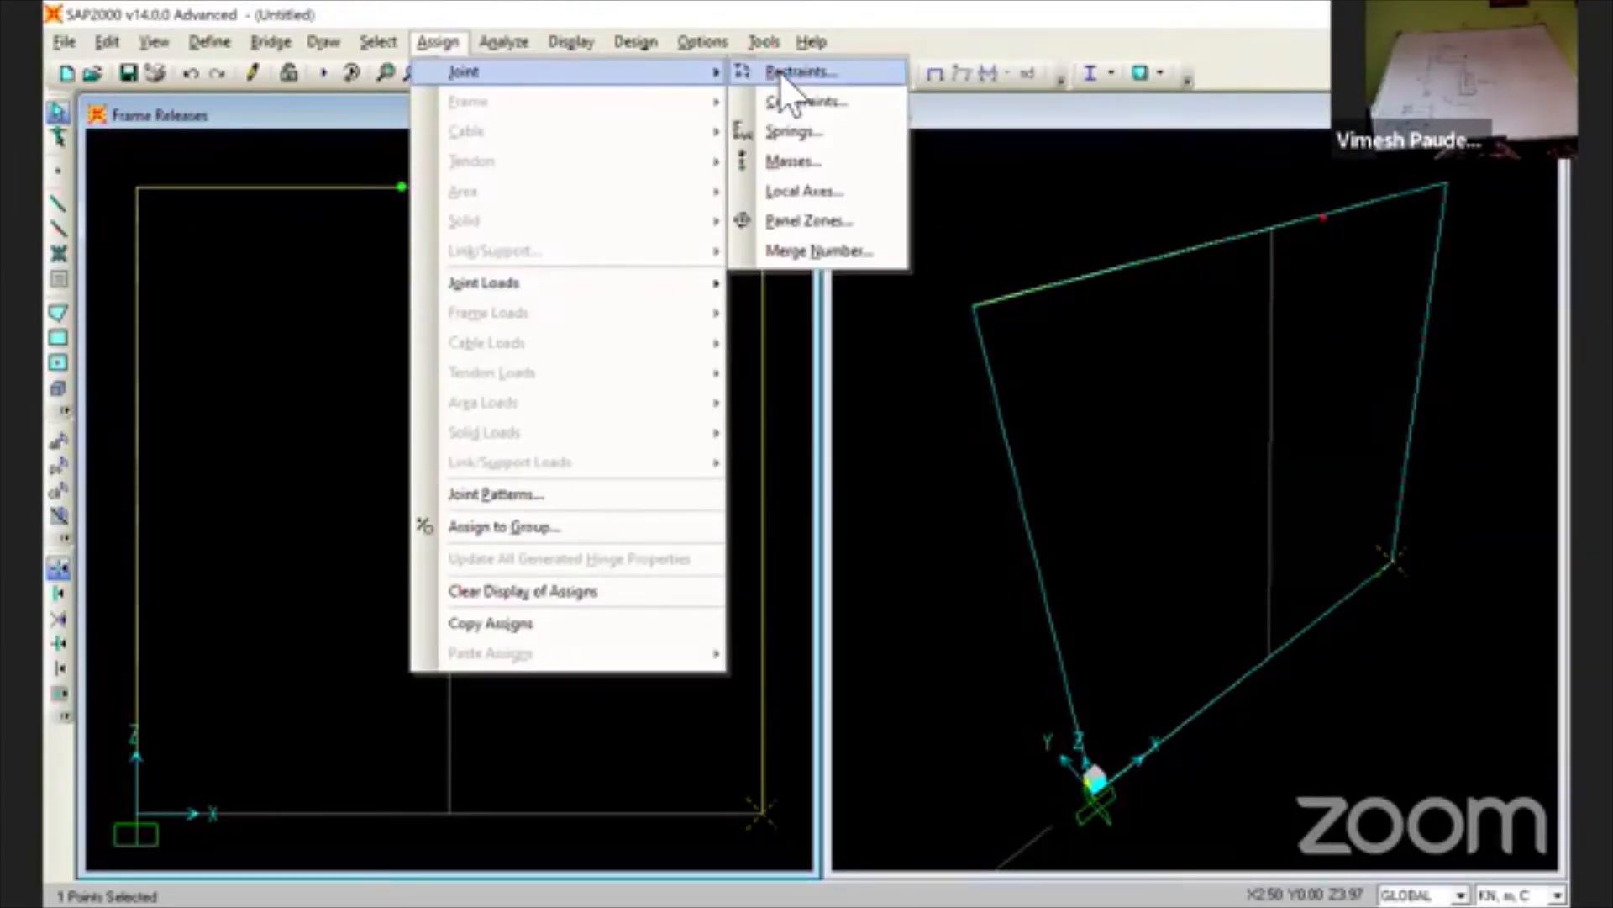
left_click(790, 72)
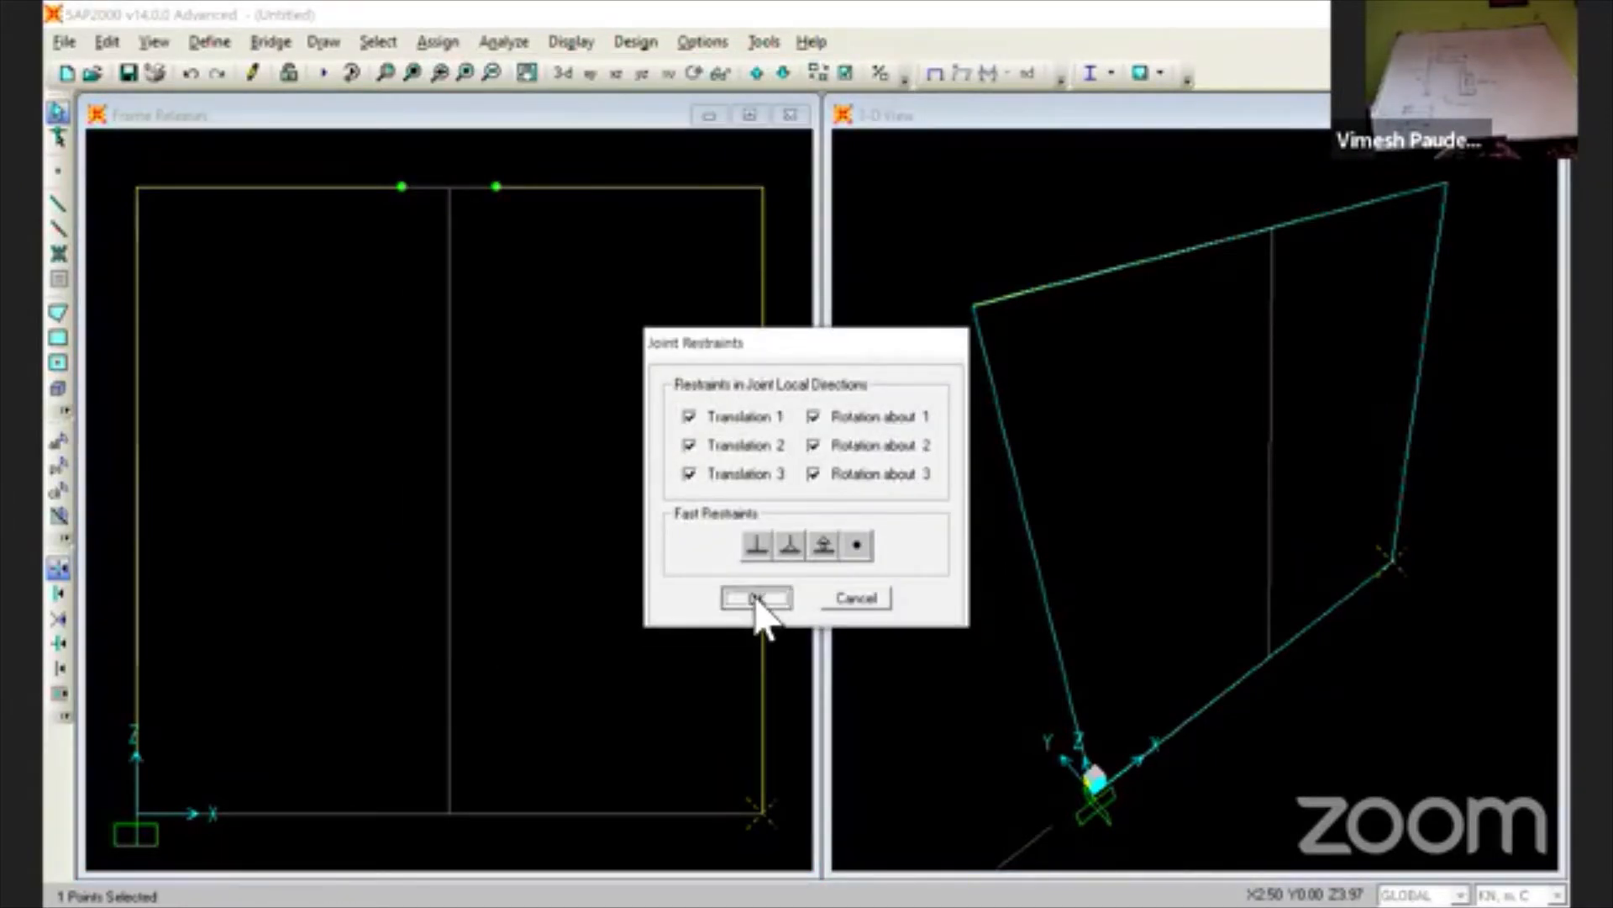
left_click(757, 598)
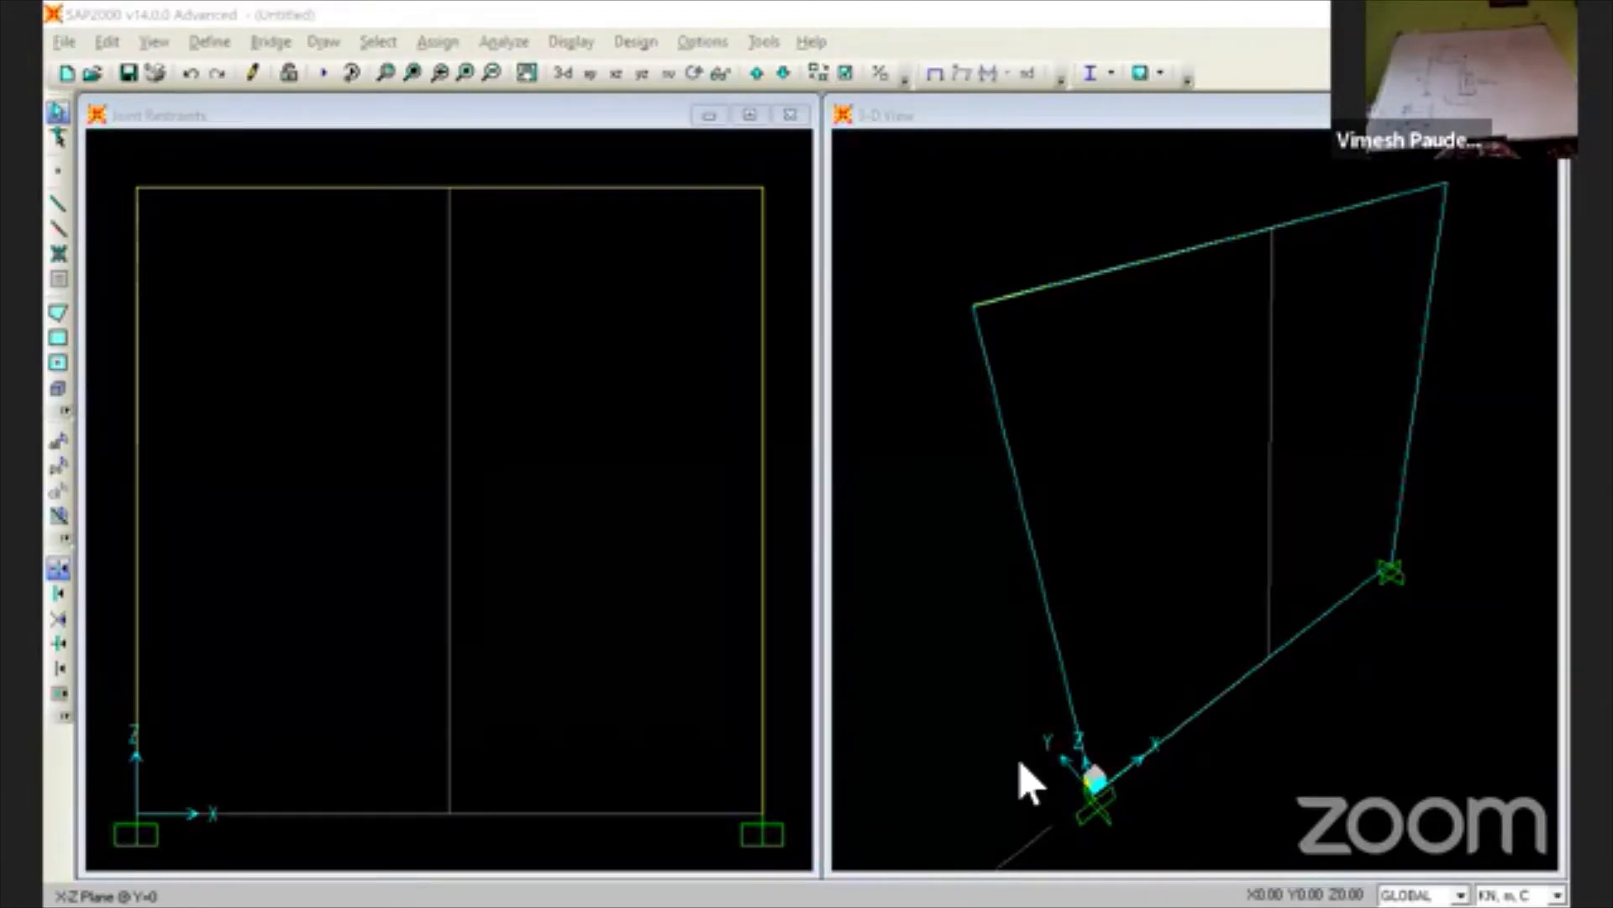
left_click(984, 783)
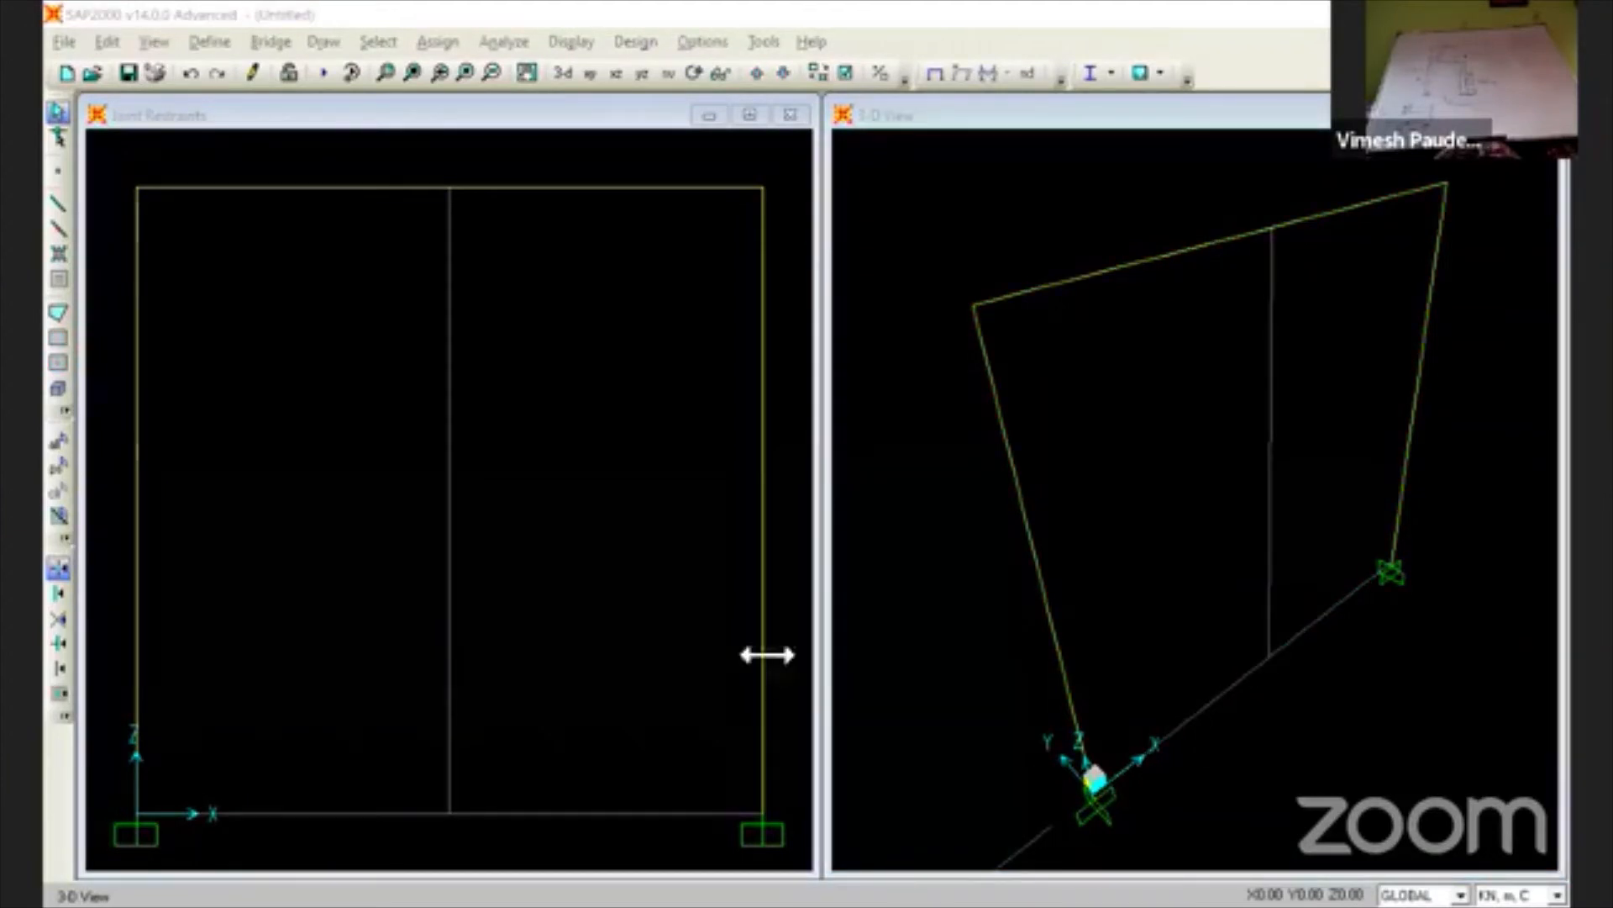
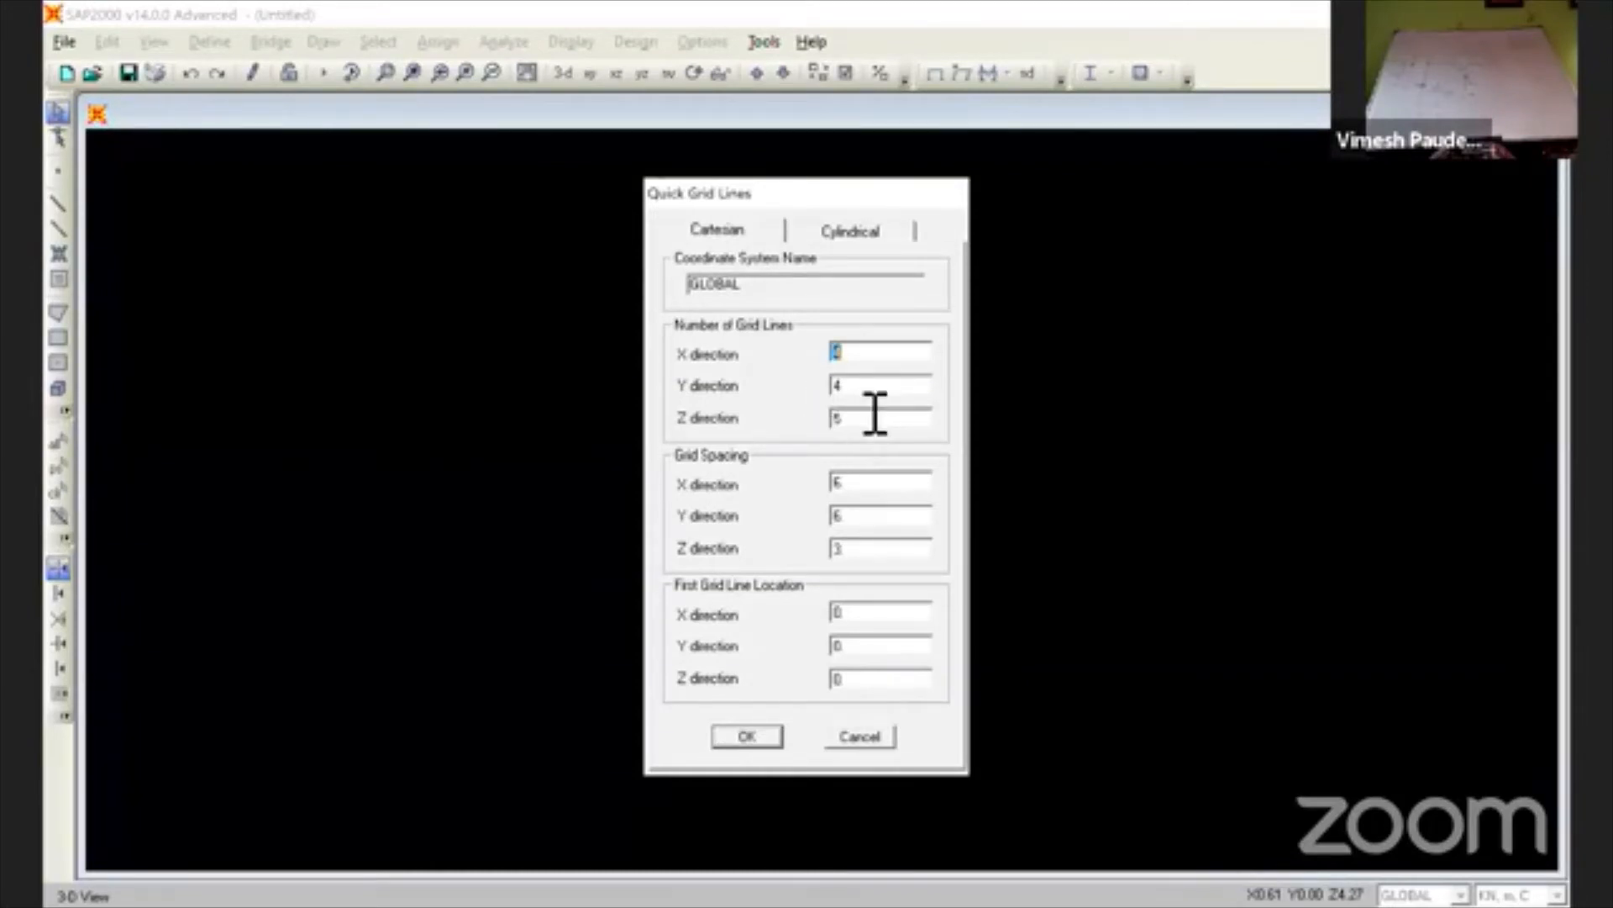
- Create a grid with 4 X, 1 Y and 3 Z lines, spaced 1 m in X and 2 m in Z, and show its X-Z plane
type("4")
key("Tab")
type("1")
key("Tab")
type("3")
double_click(852, 488)
type("1")
double_click(869, 558)
type("2")
left_click(737, 728)
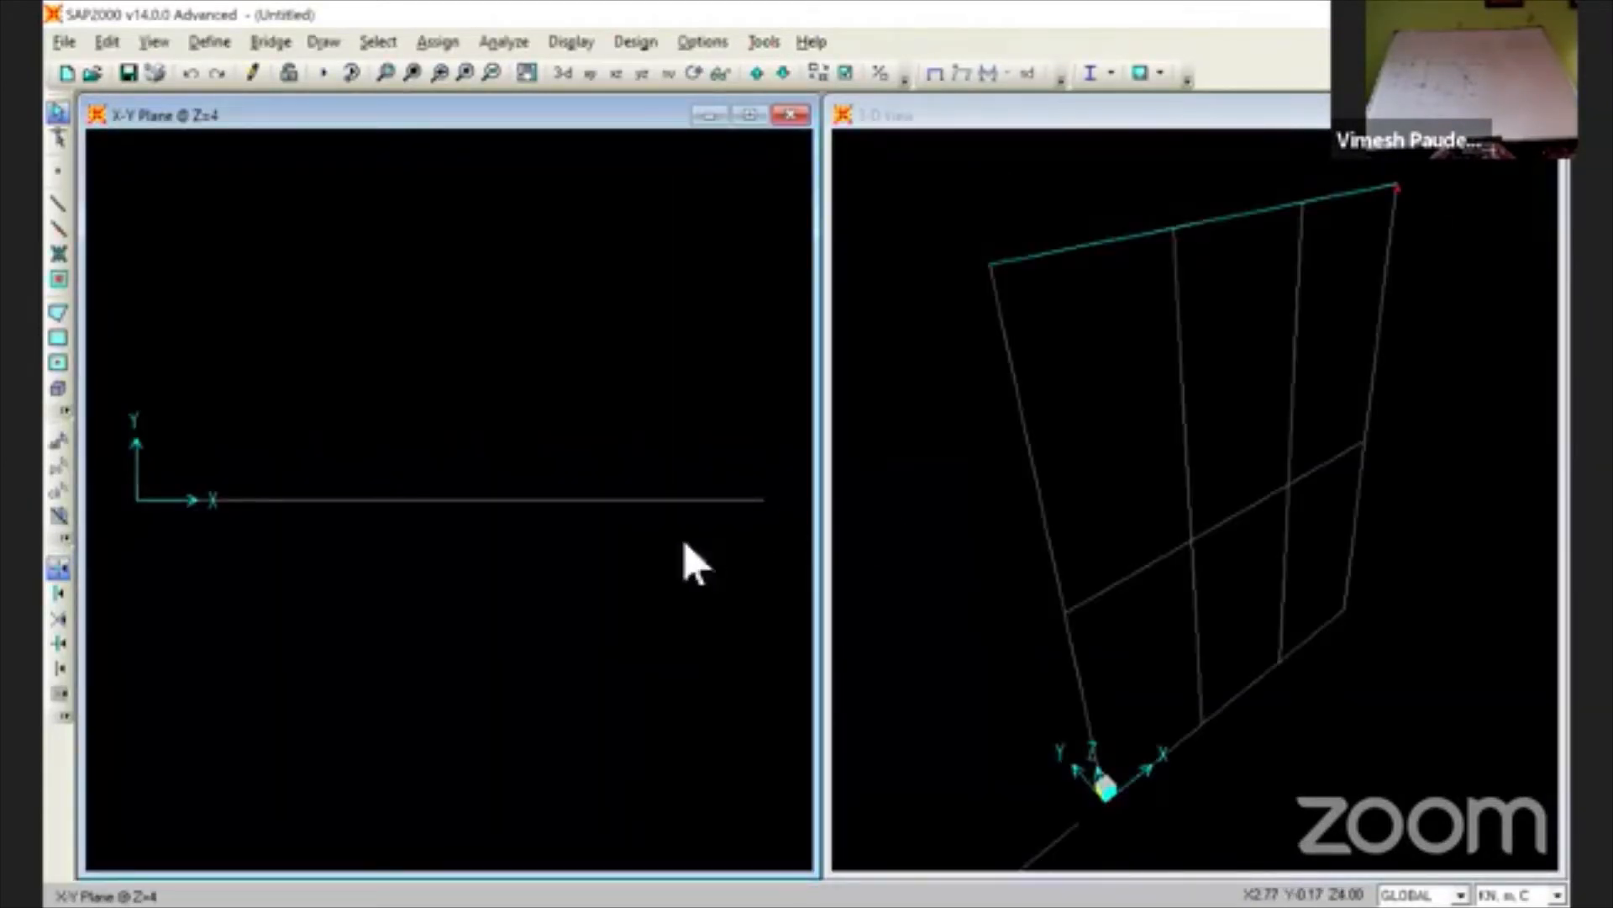
left_click(617, 74)
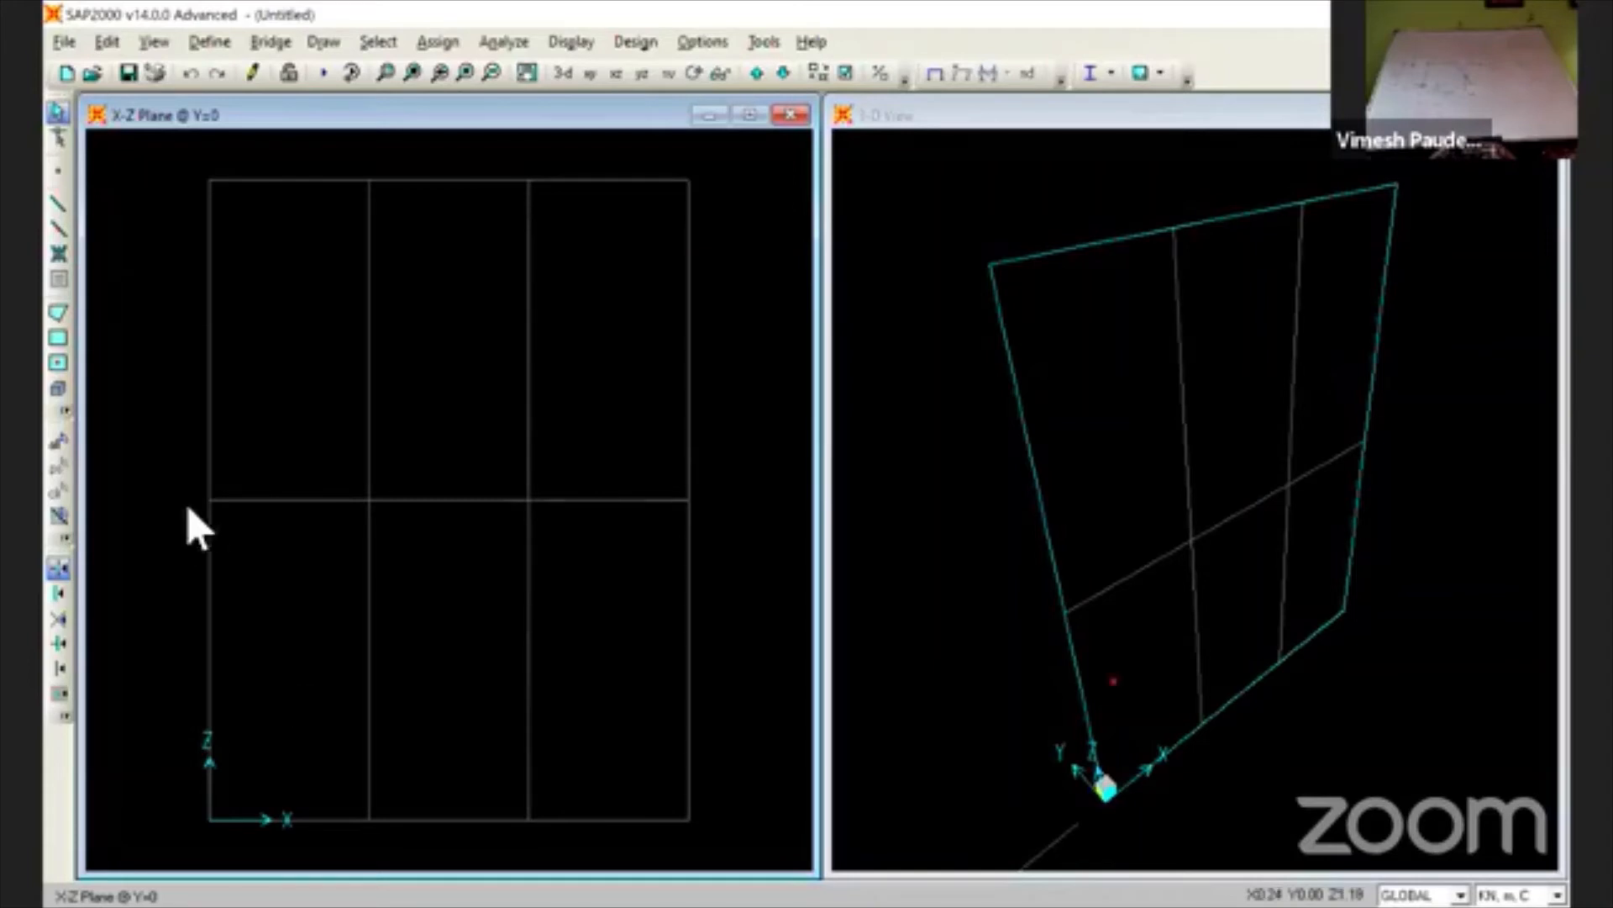
left_click(58, 205)
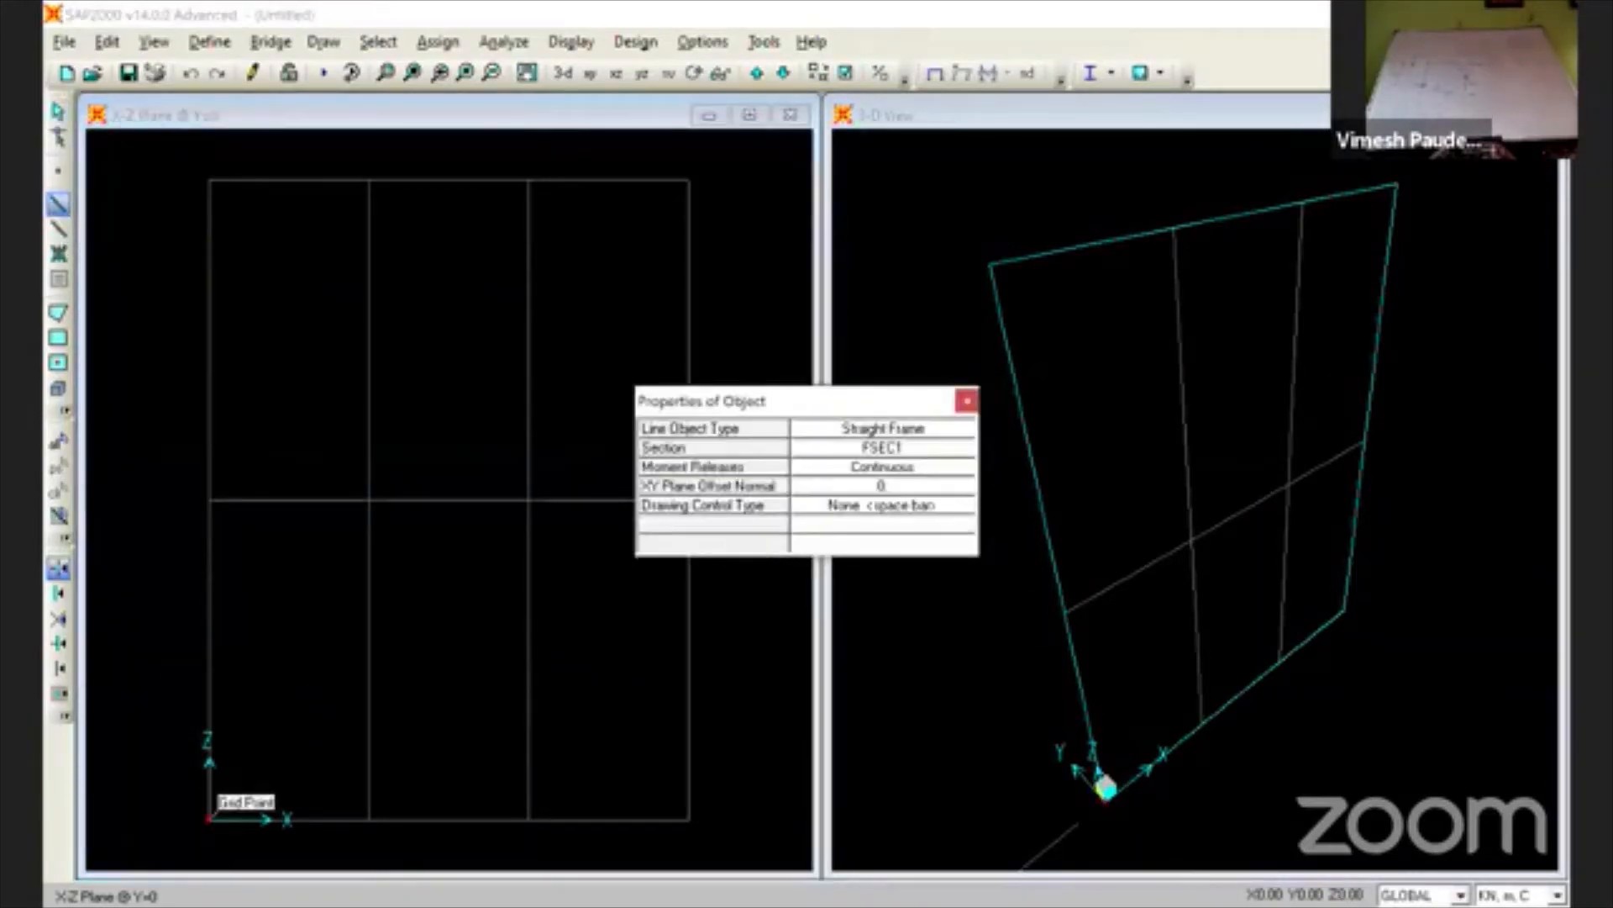
left_click(208, 817)
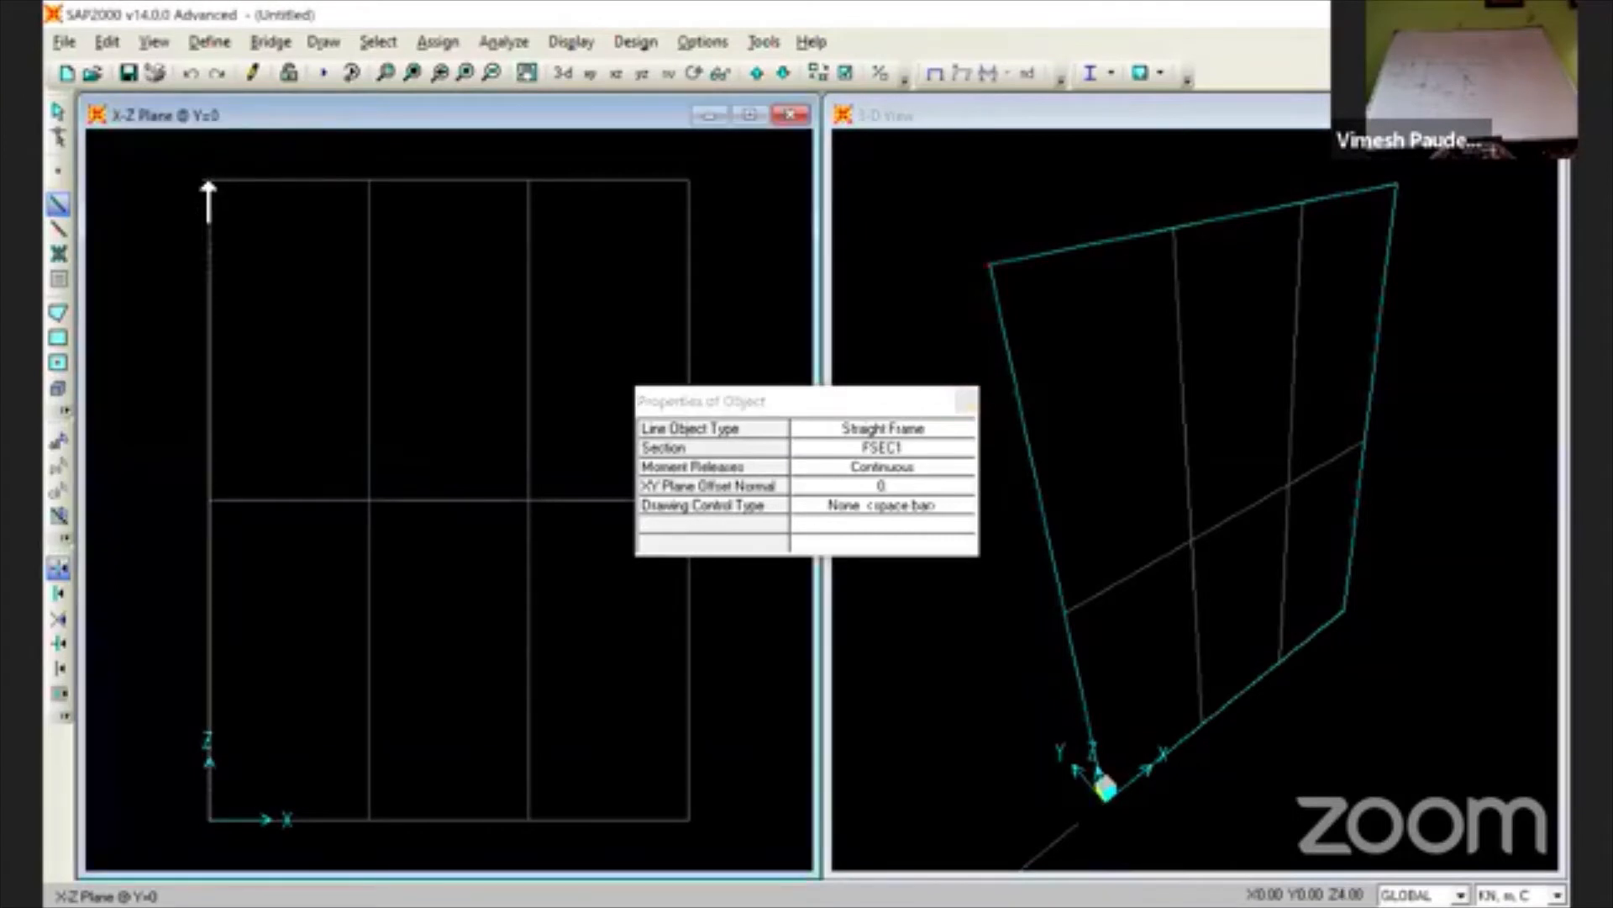
left_click(528, 179)
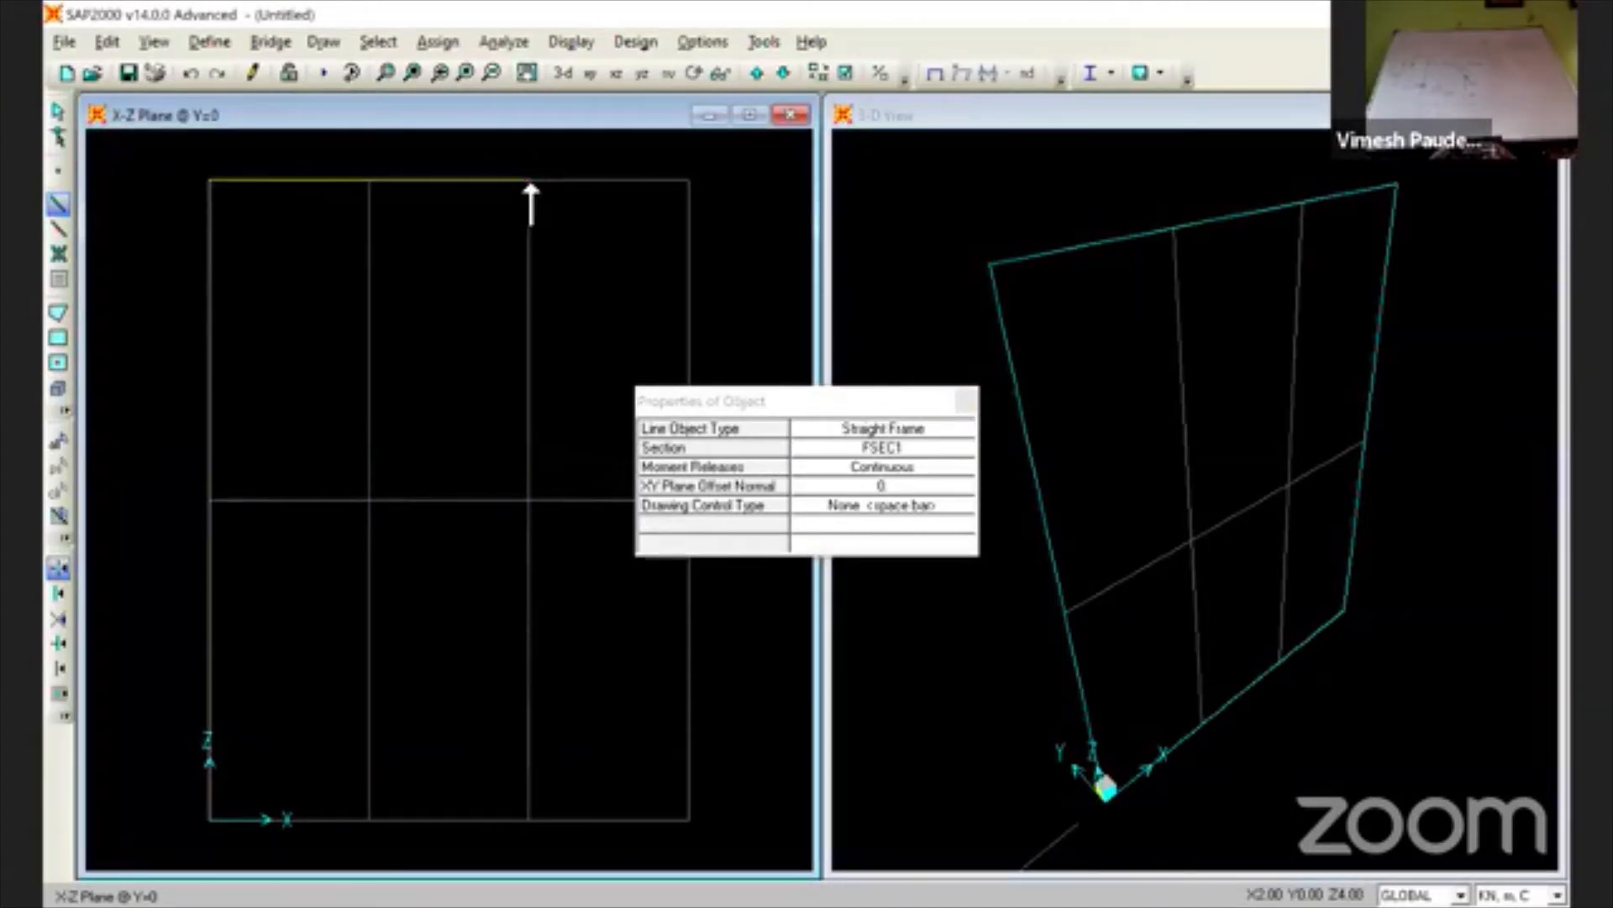
left_click(965, 401)
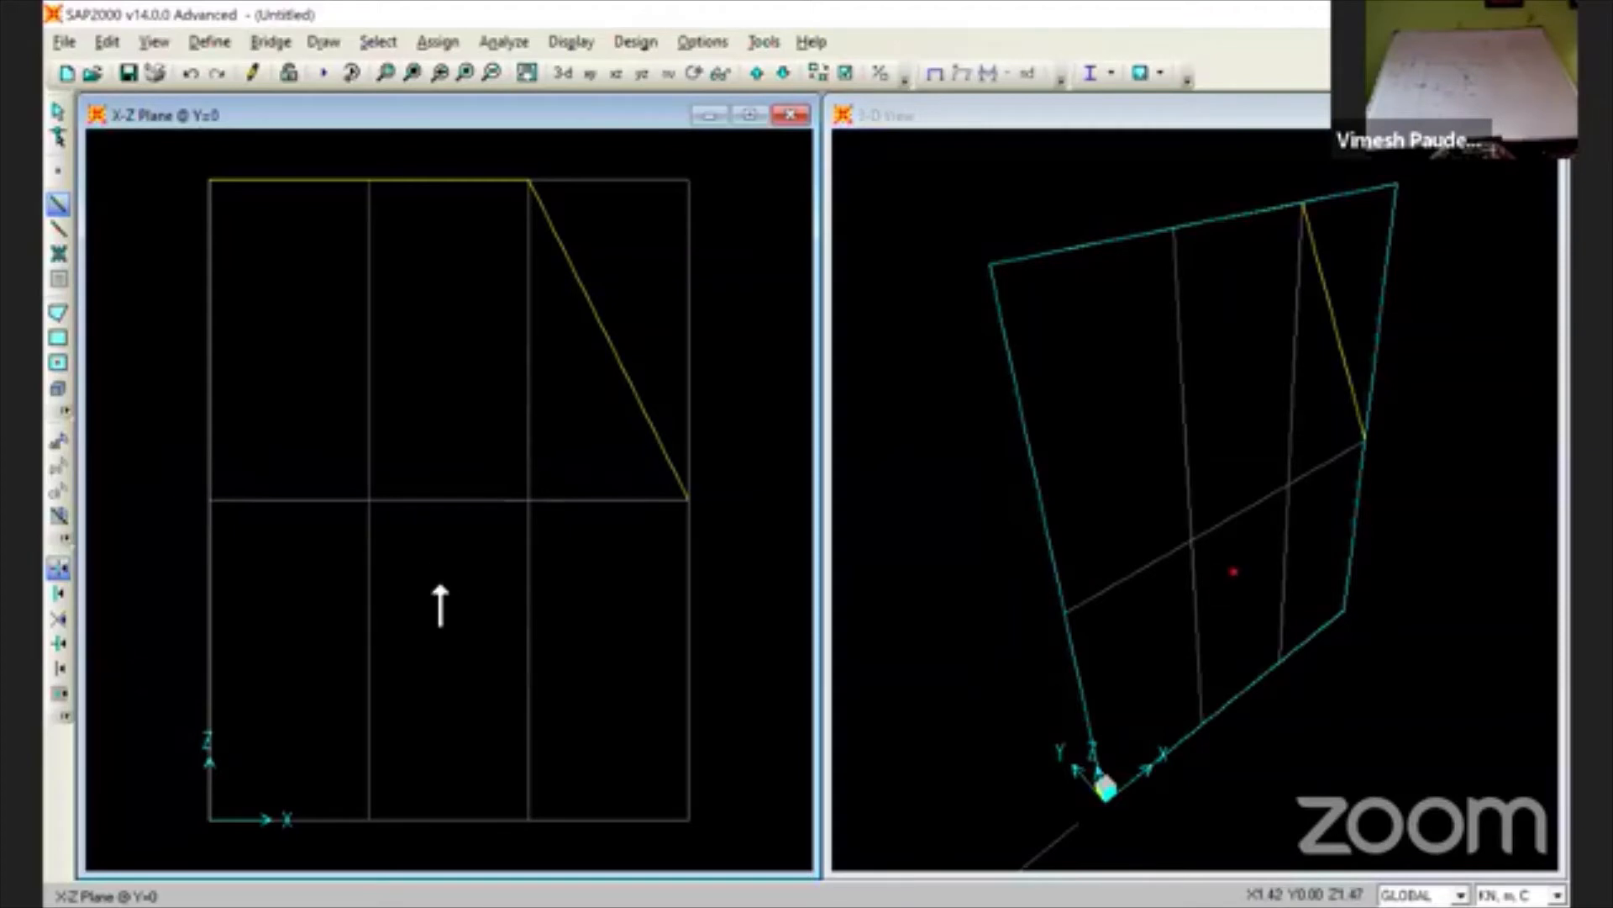
key("Escape")
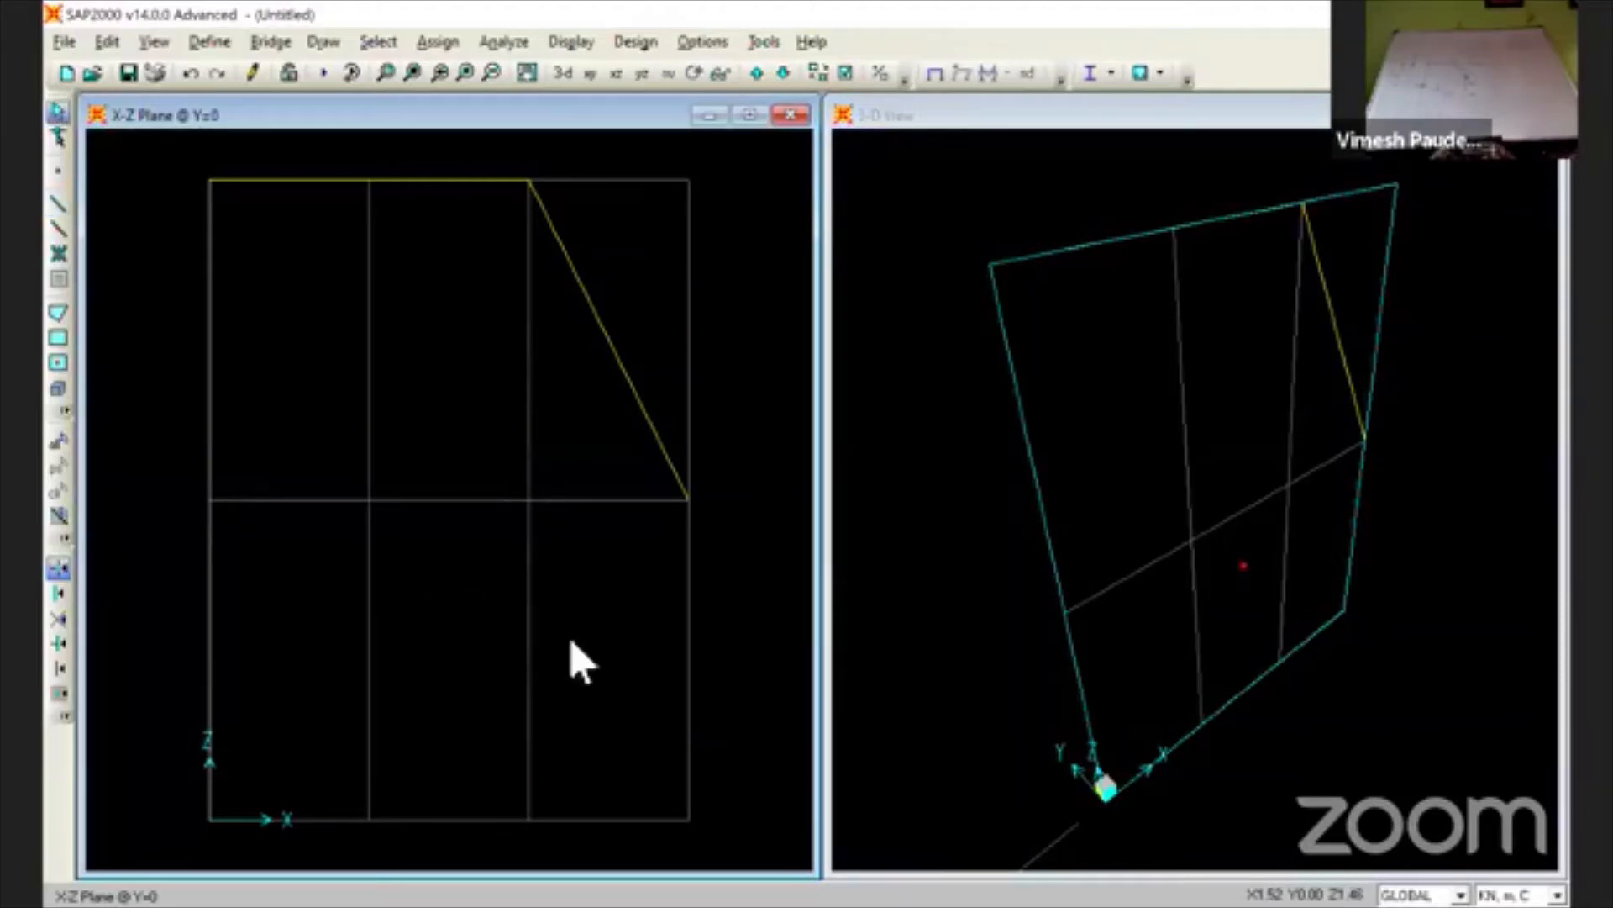
left_click_drag(772, 718, 159, 156)
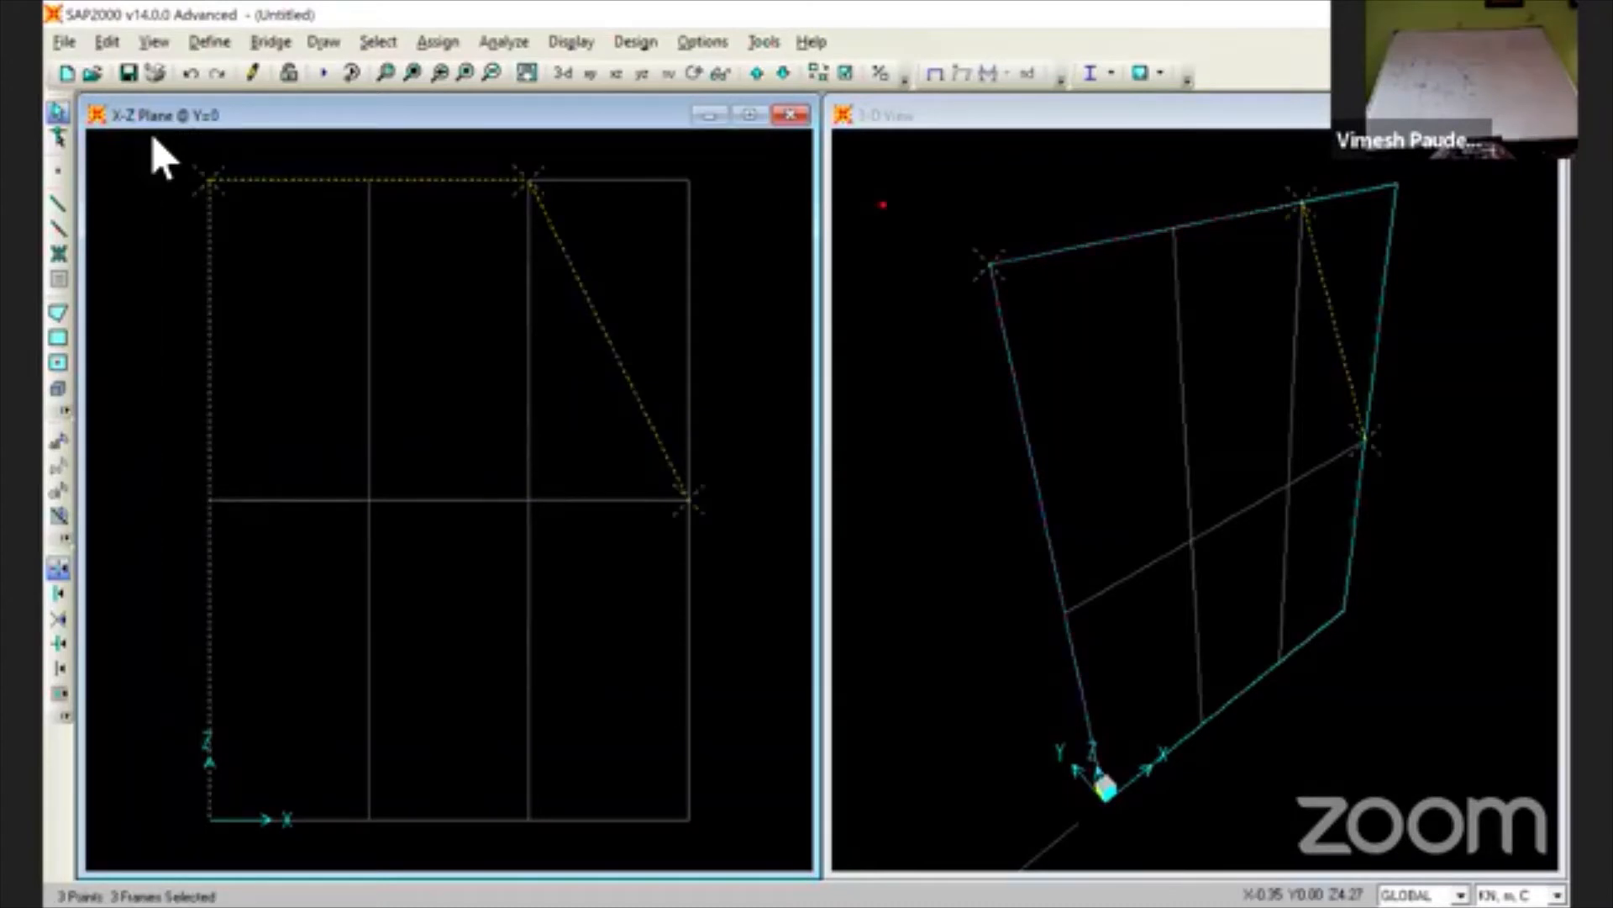
key("Delete")
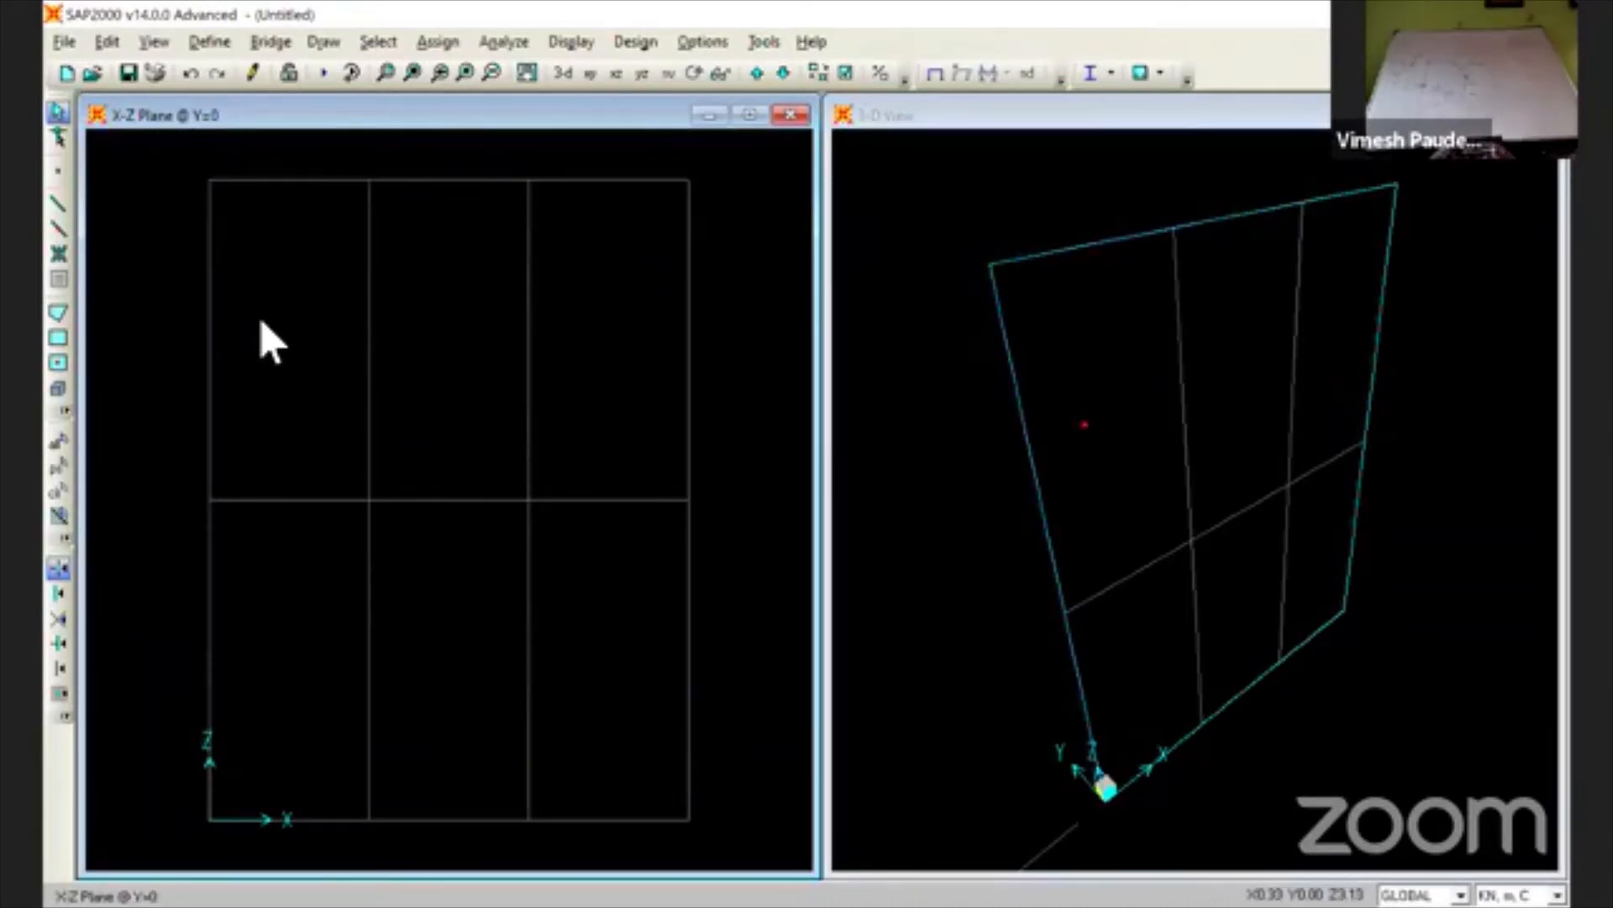
- Edit the GLOBAL grid system, setting the X ordinates of grid line C to 3 and grid line D to 4
right_click(291, 342)
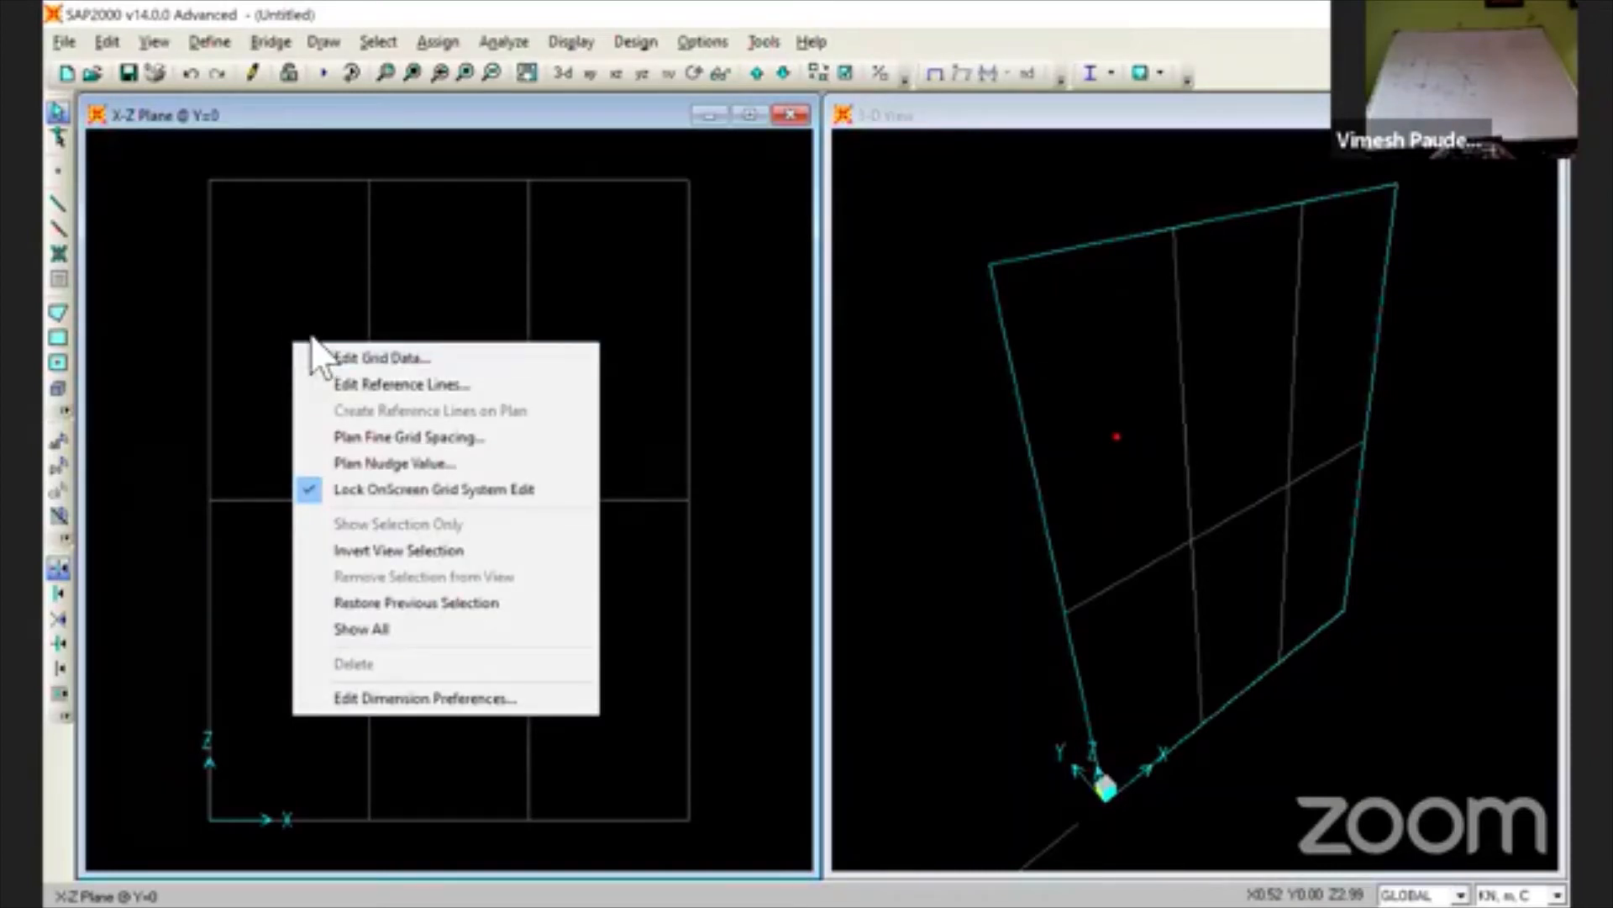
left_click(322, 357)
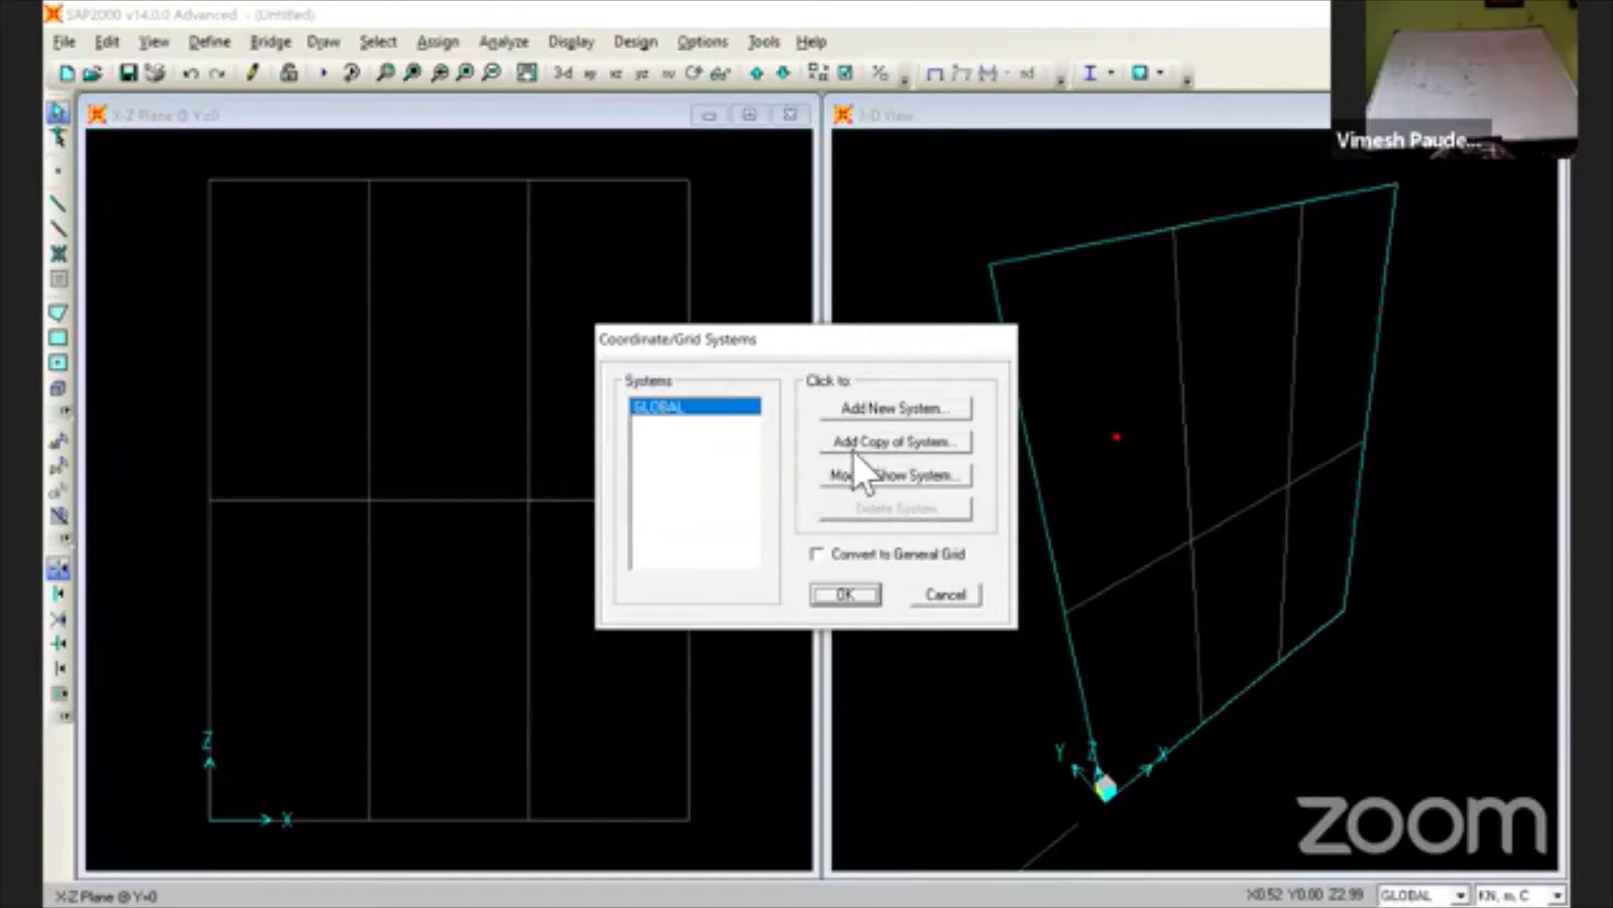
left_click(859, 473)
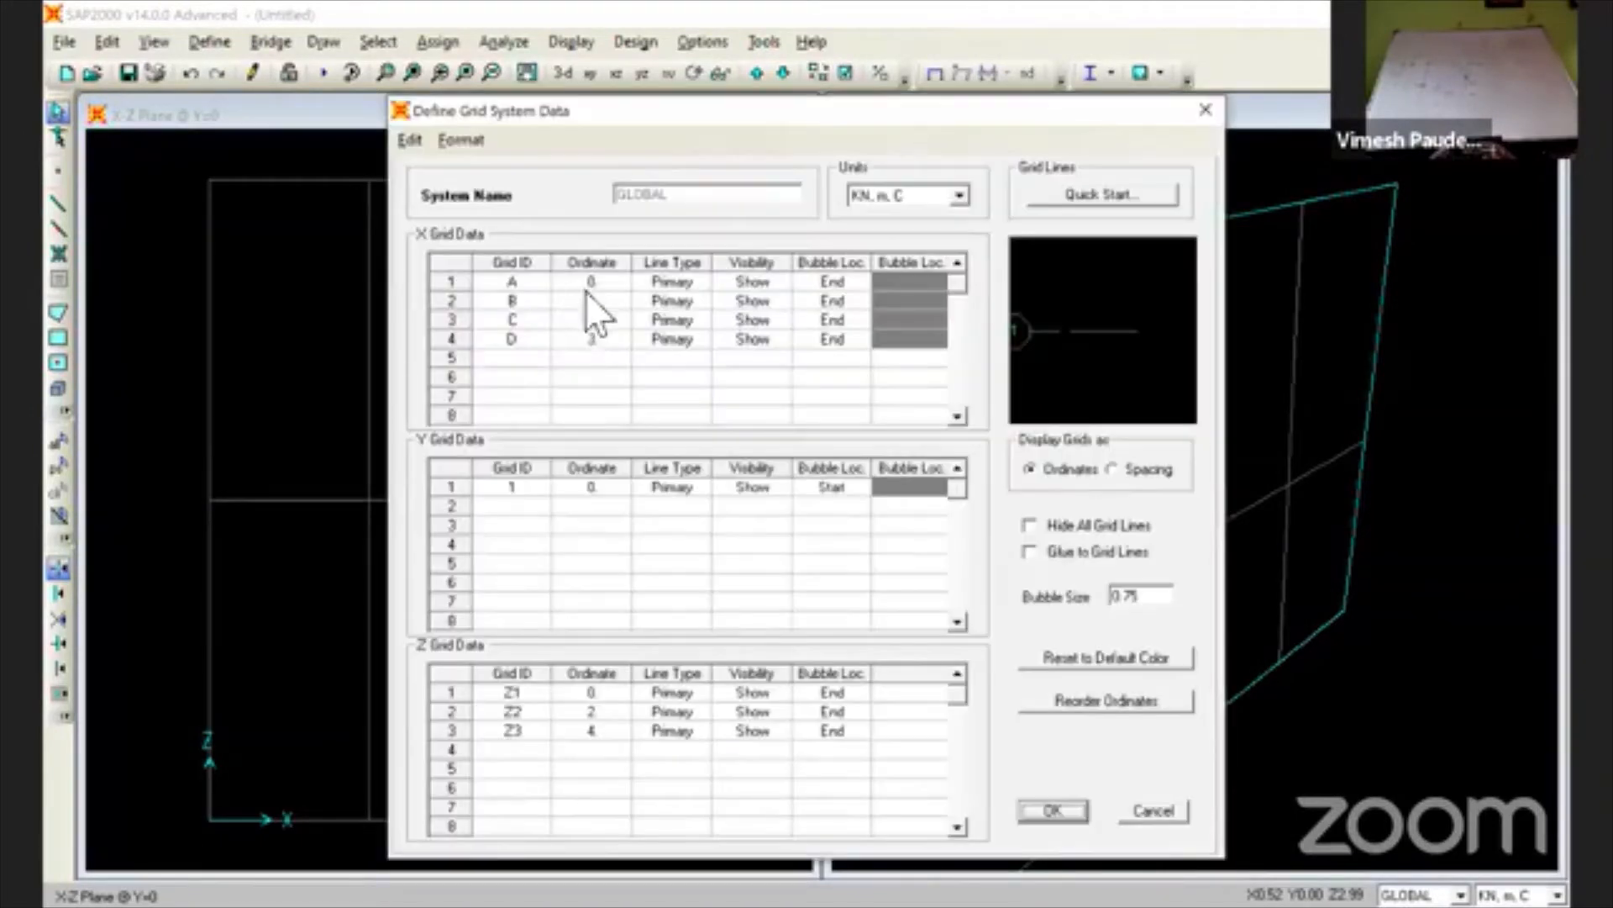
left_click(598, 299)
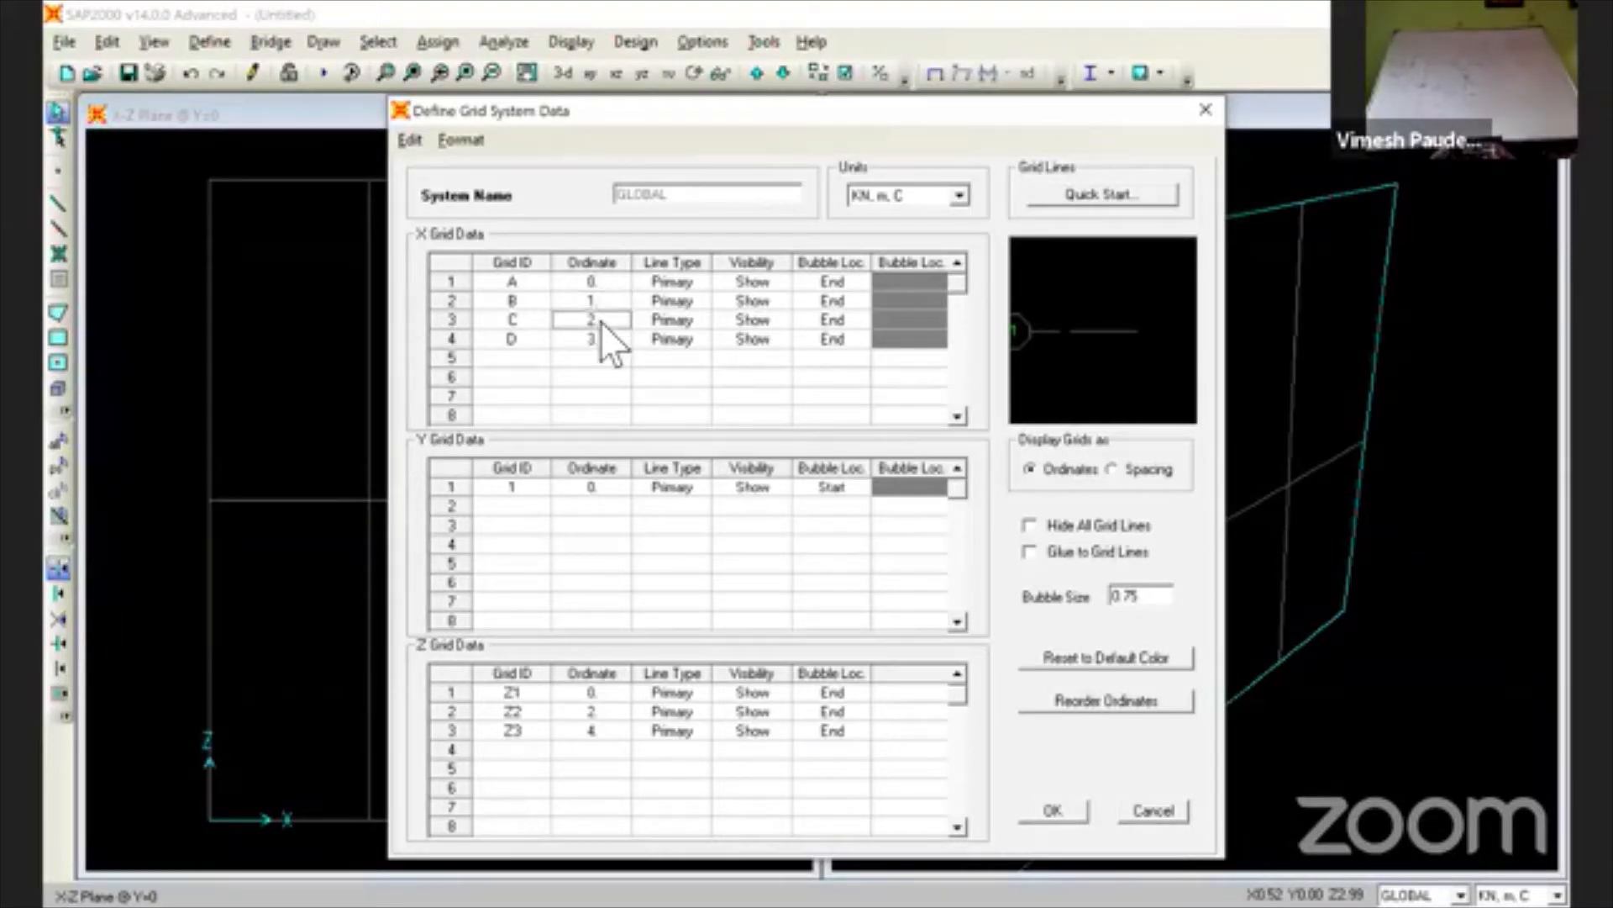
type("3")
type("4")
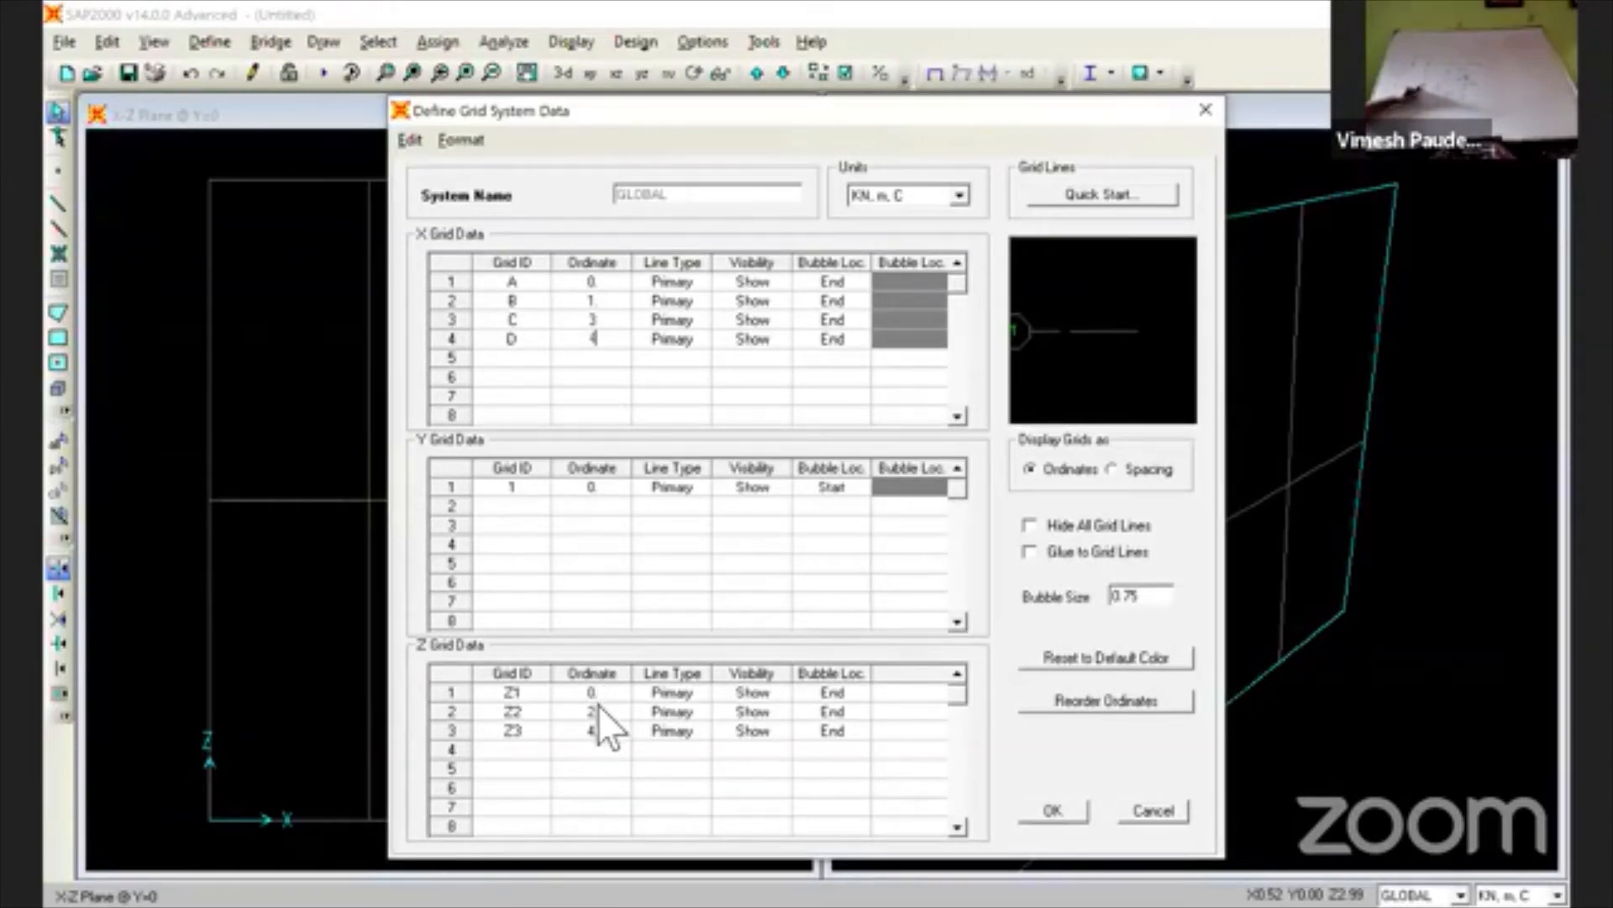
key("Return")
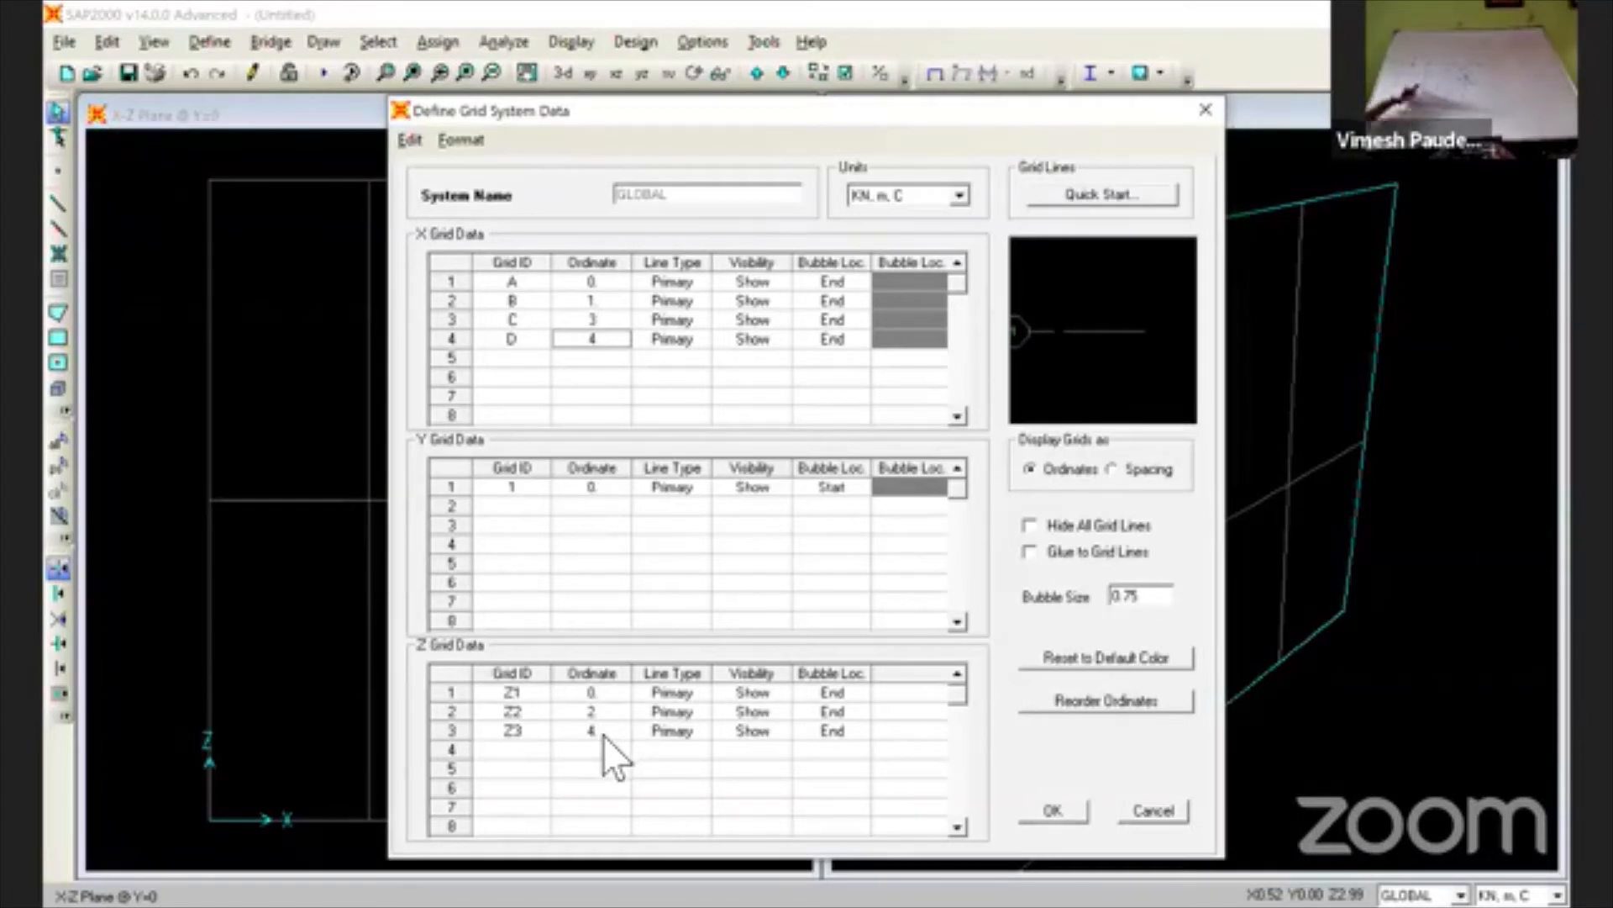
left_click(603, 712)
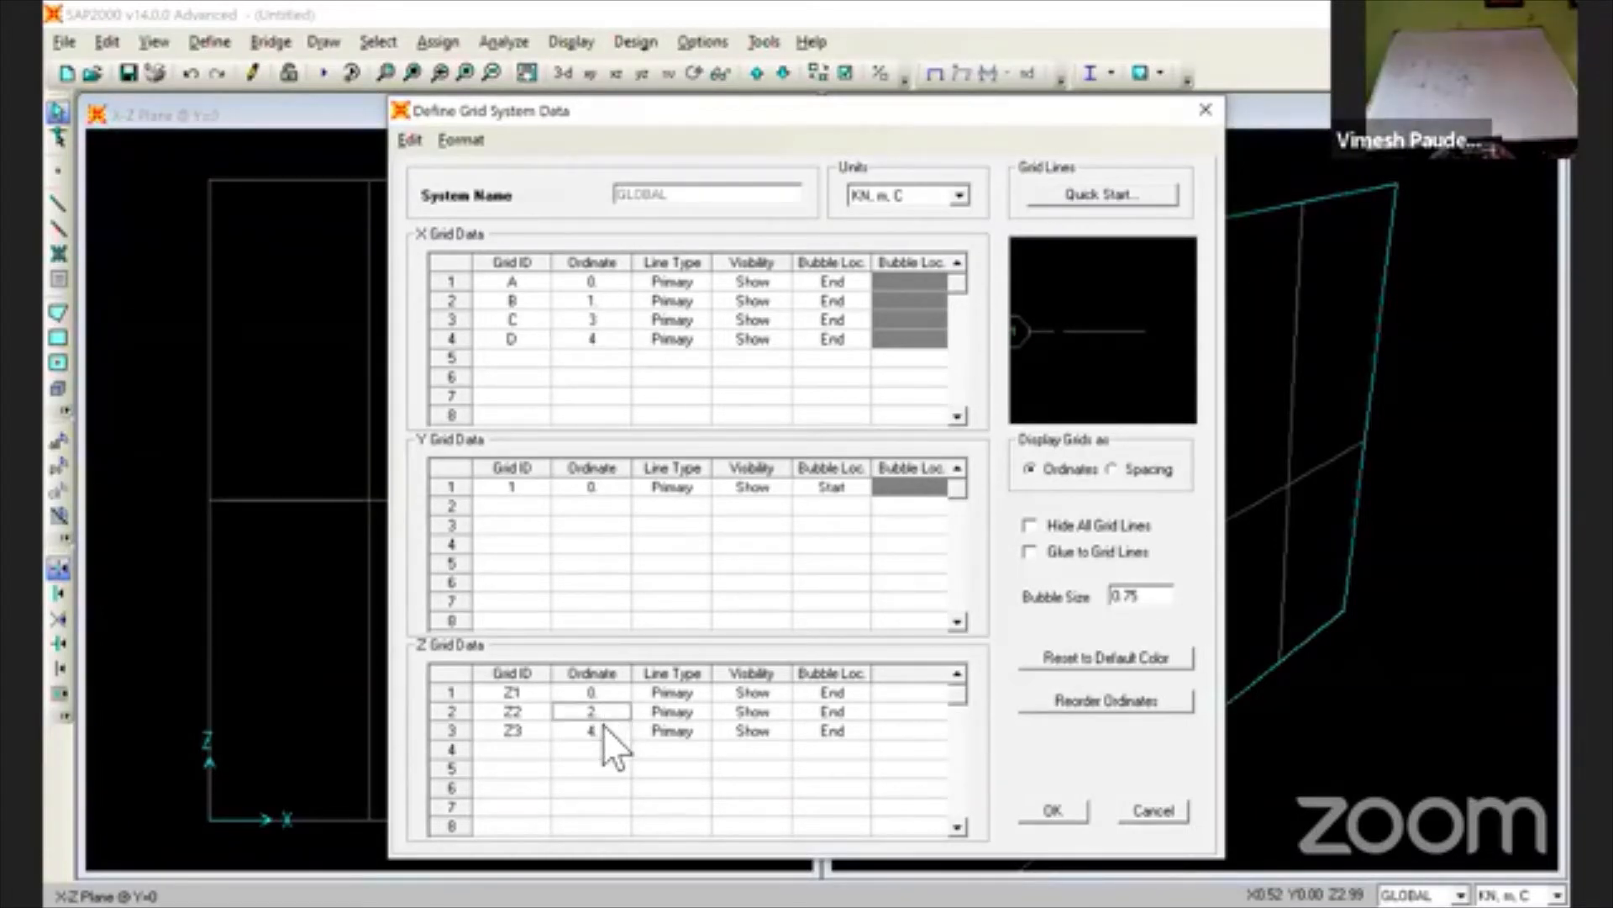
left_click(605, 729)
left_click(605, 729)
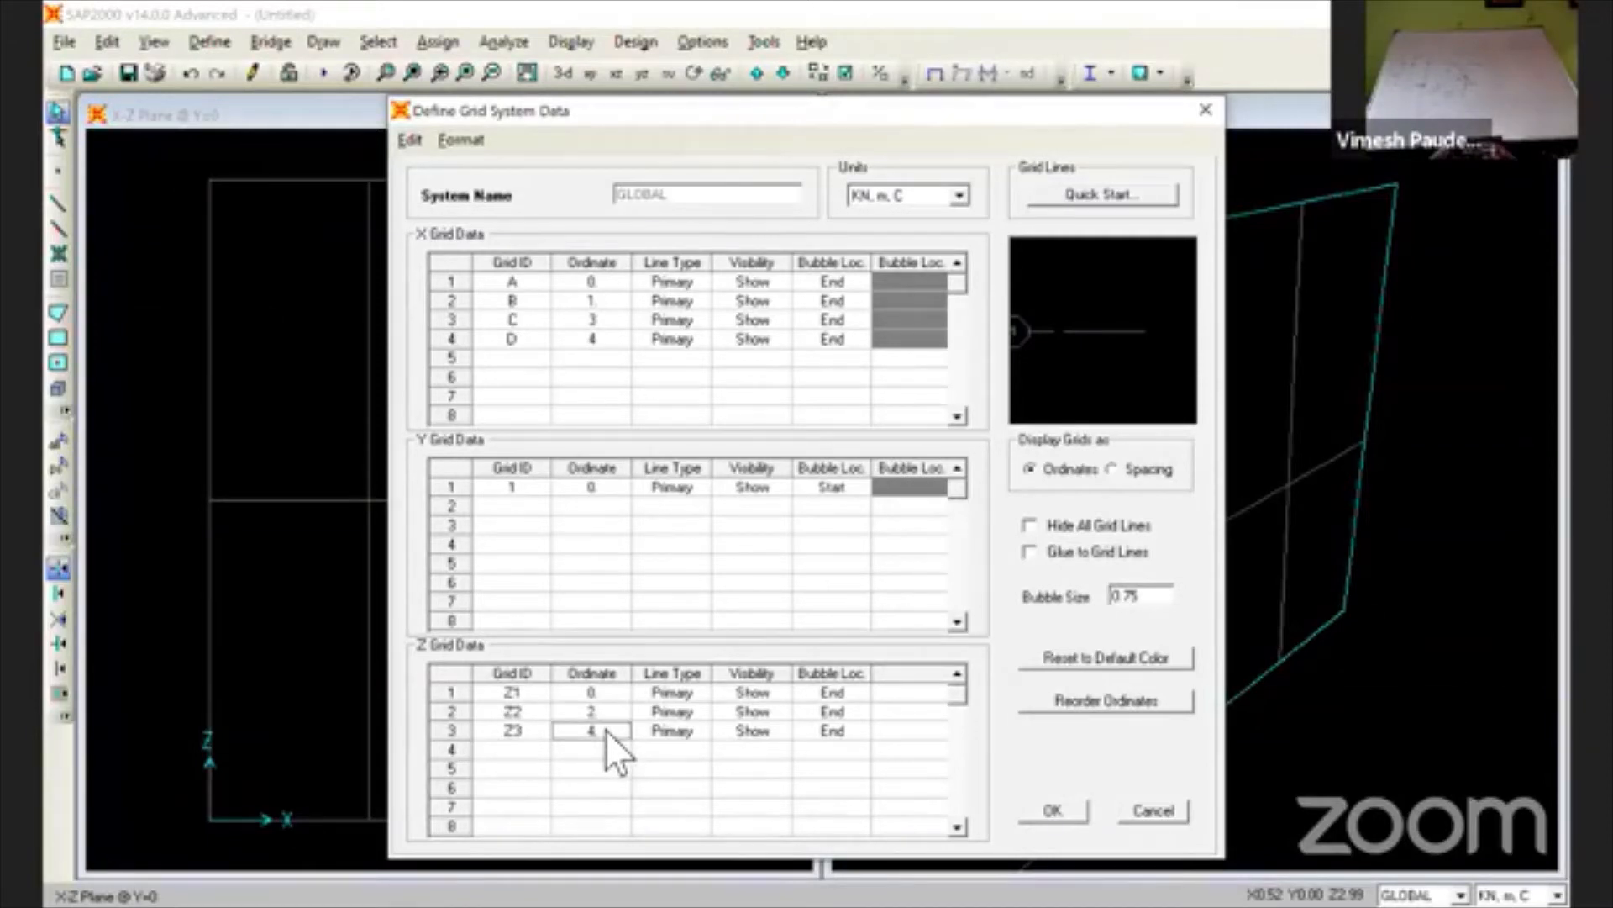
left_click(1055, 813)
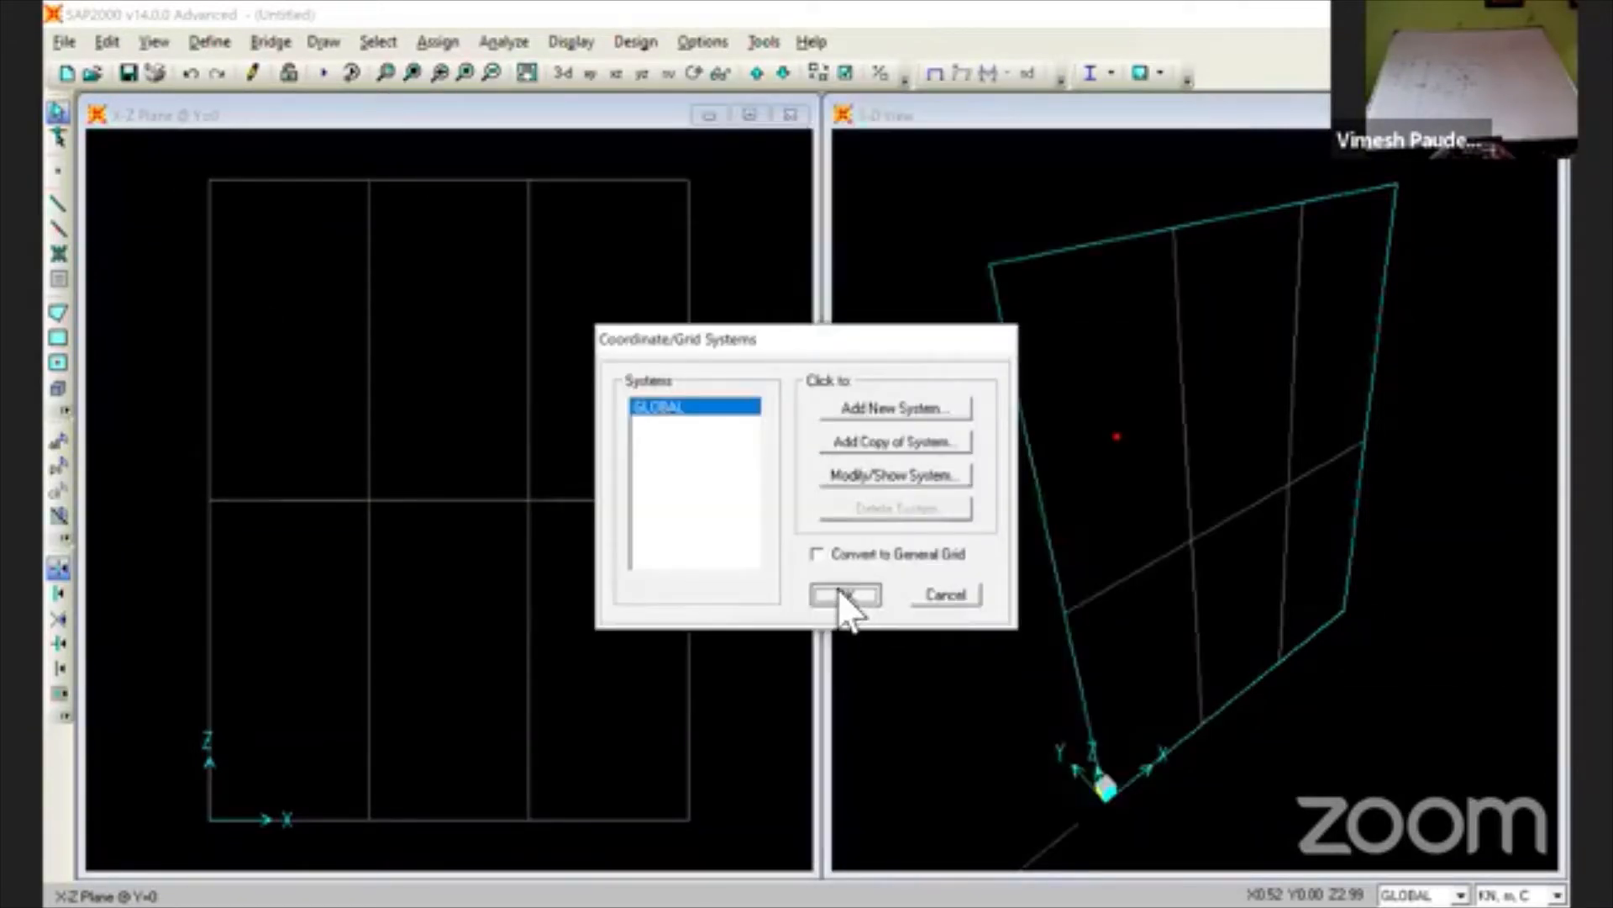
left_click(844, 595)
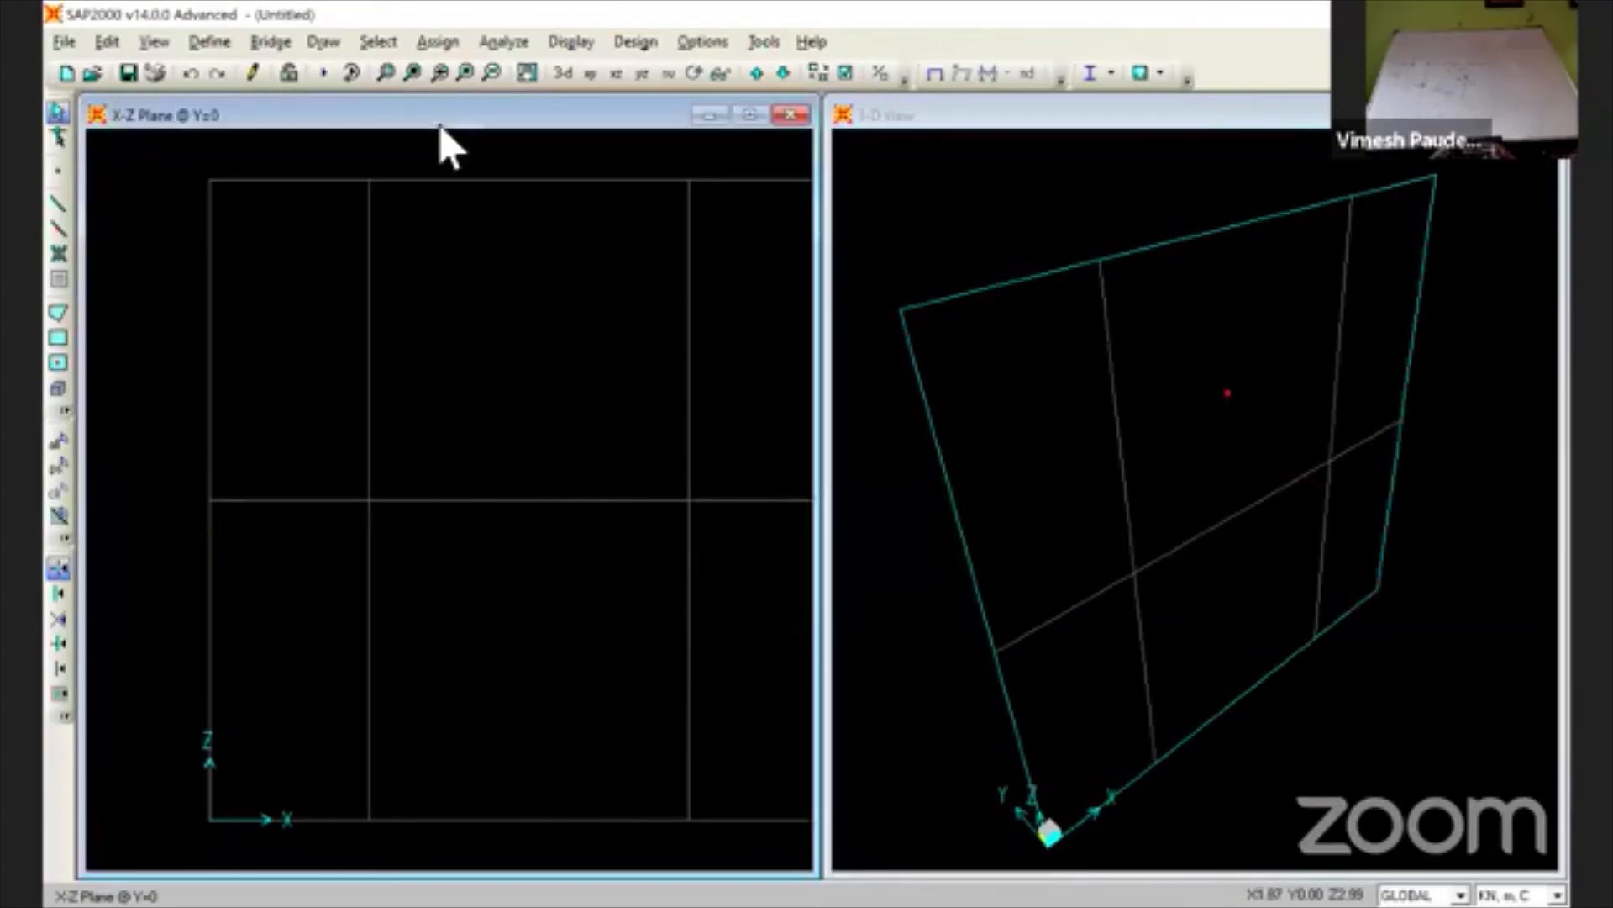
- Fit the whole revised grid into the X-Z plane view to examine its line spacing
left_click(493, 74)
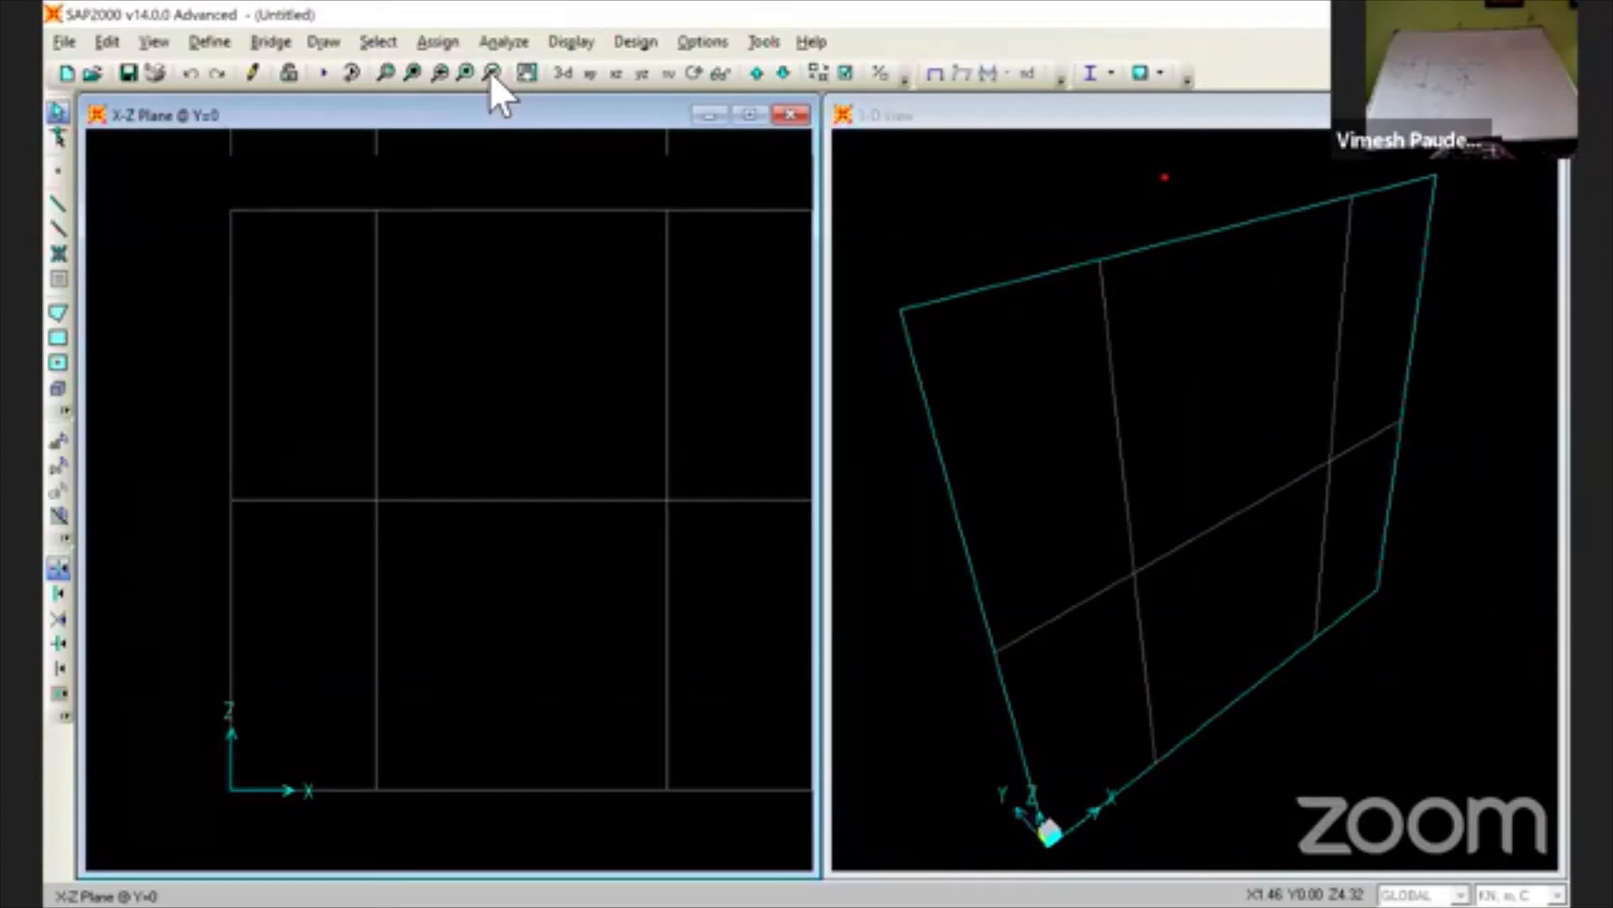
key("super+d")
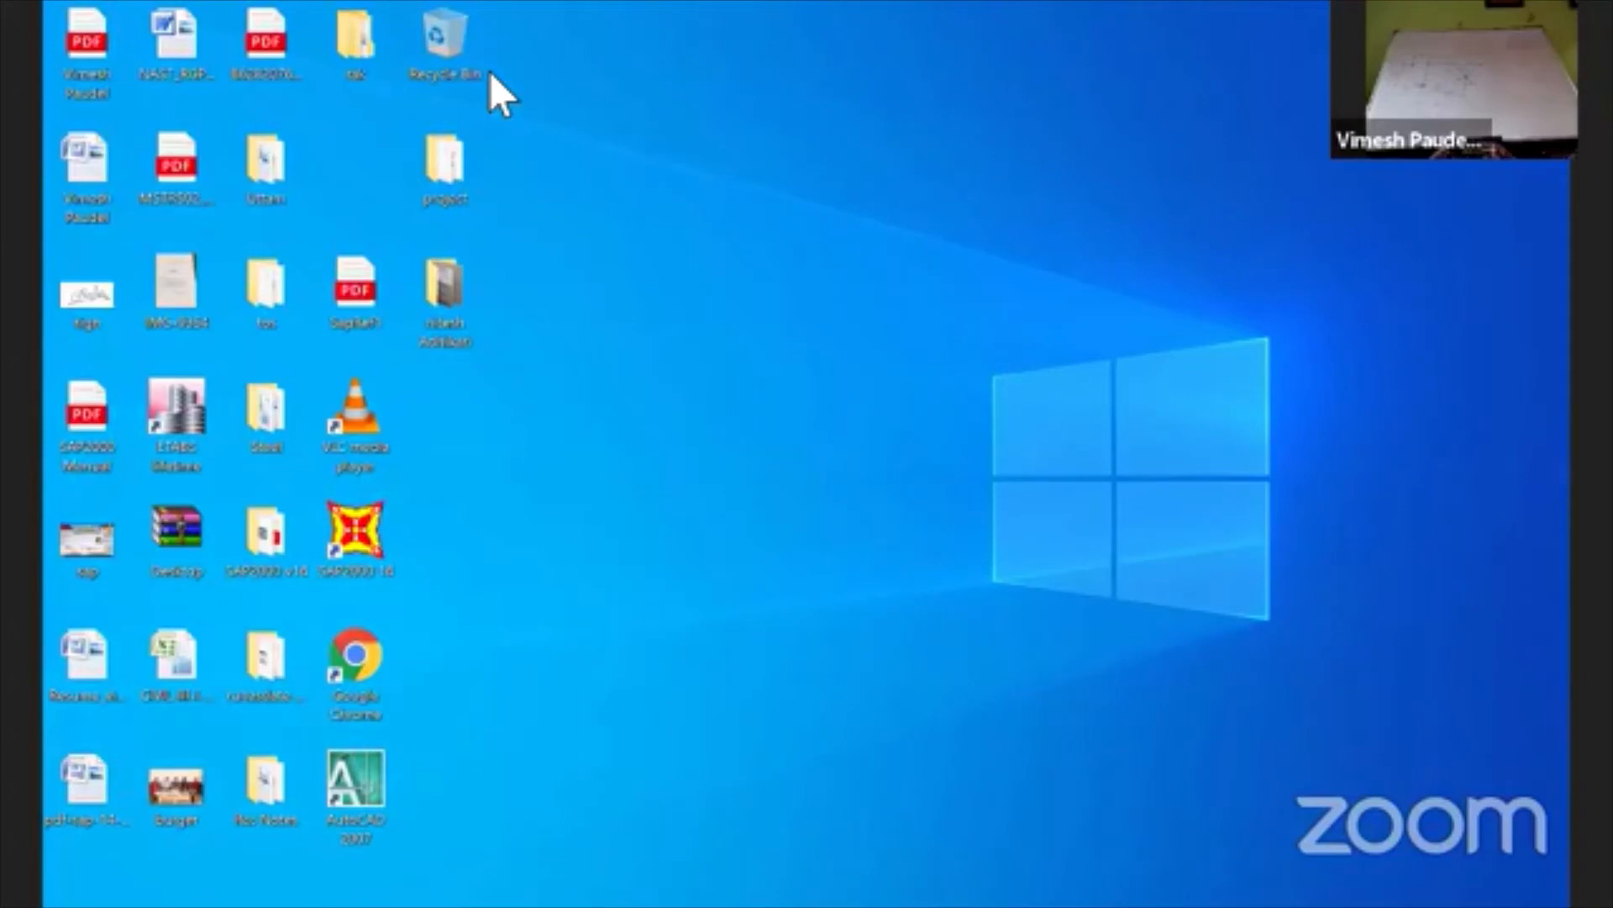
key("super+d")
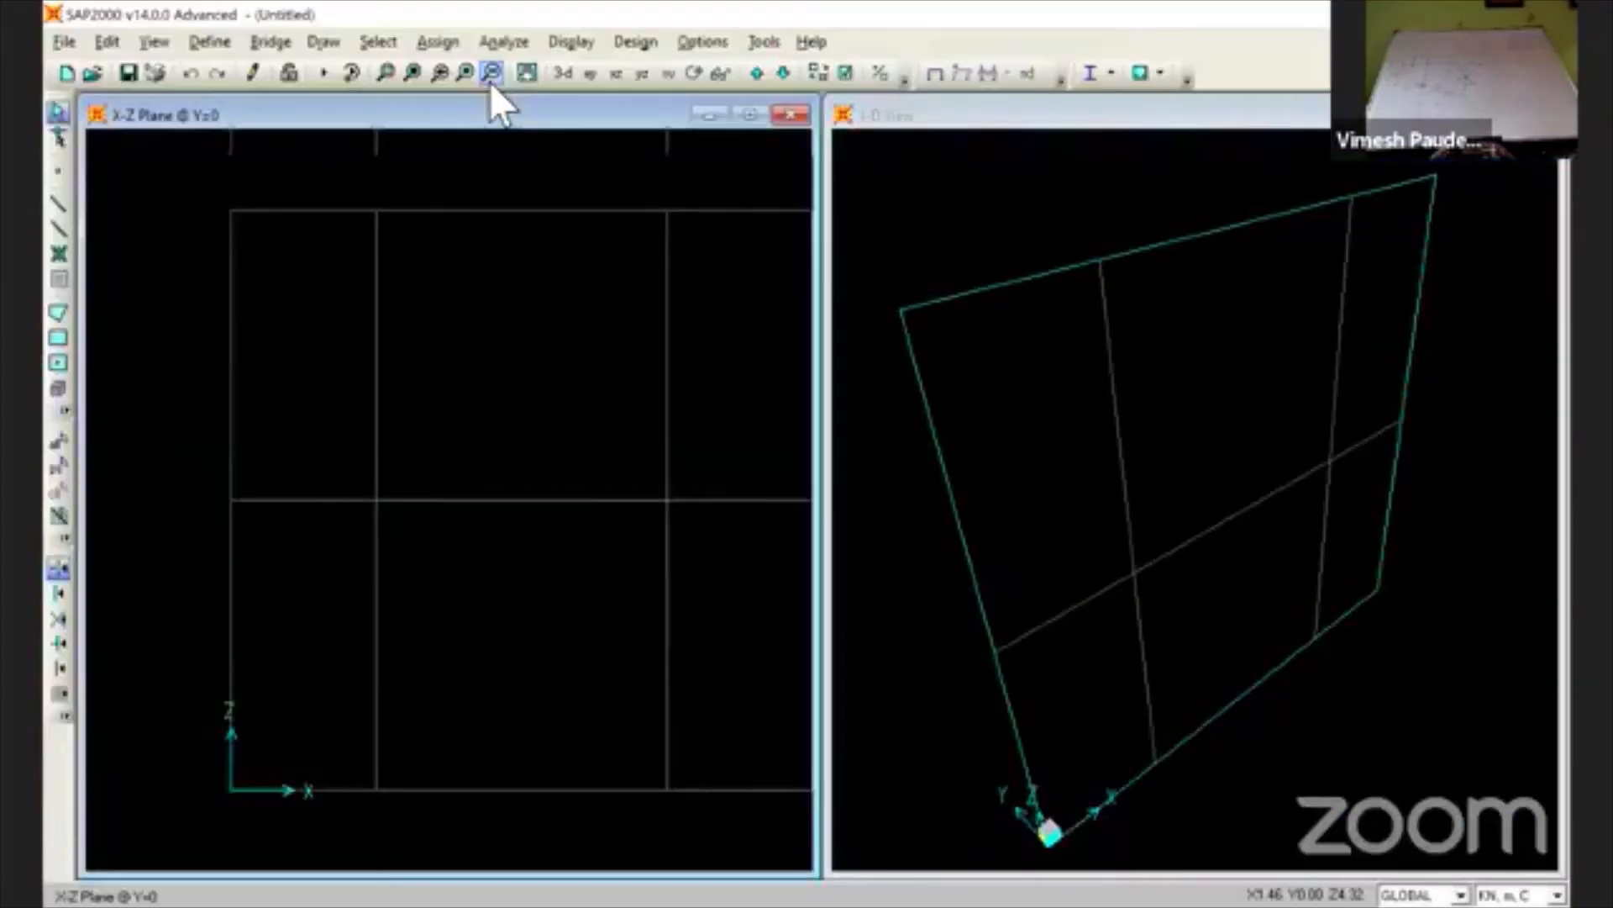
left_click(489, 80)
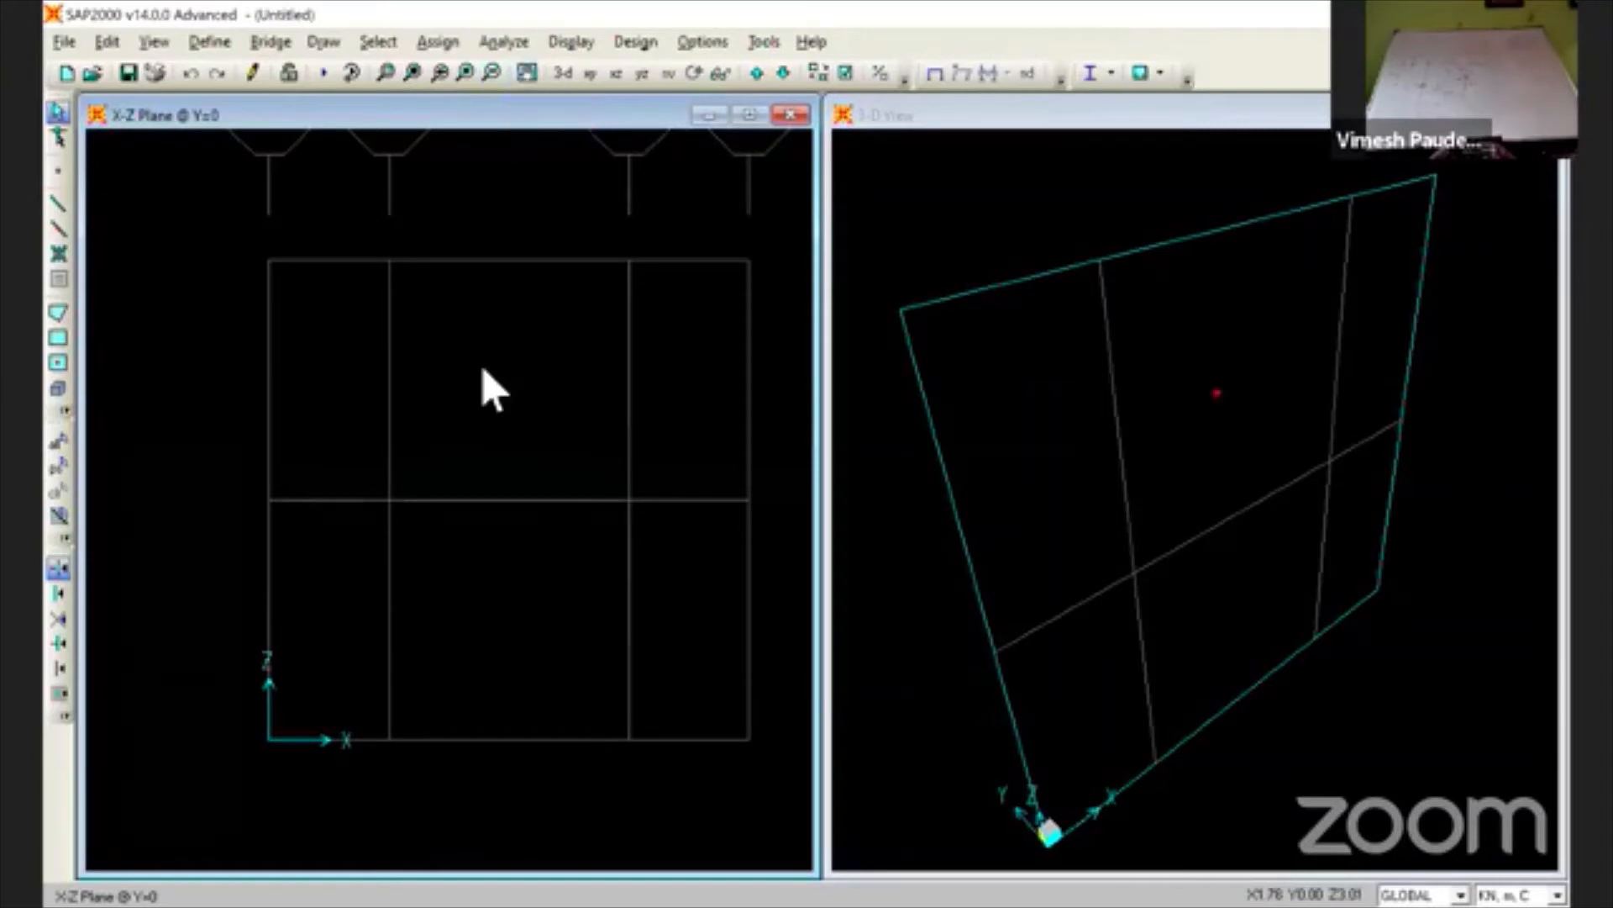
right_click(491, 331)
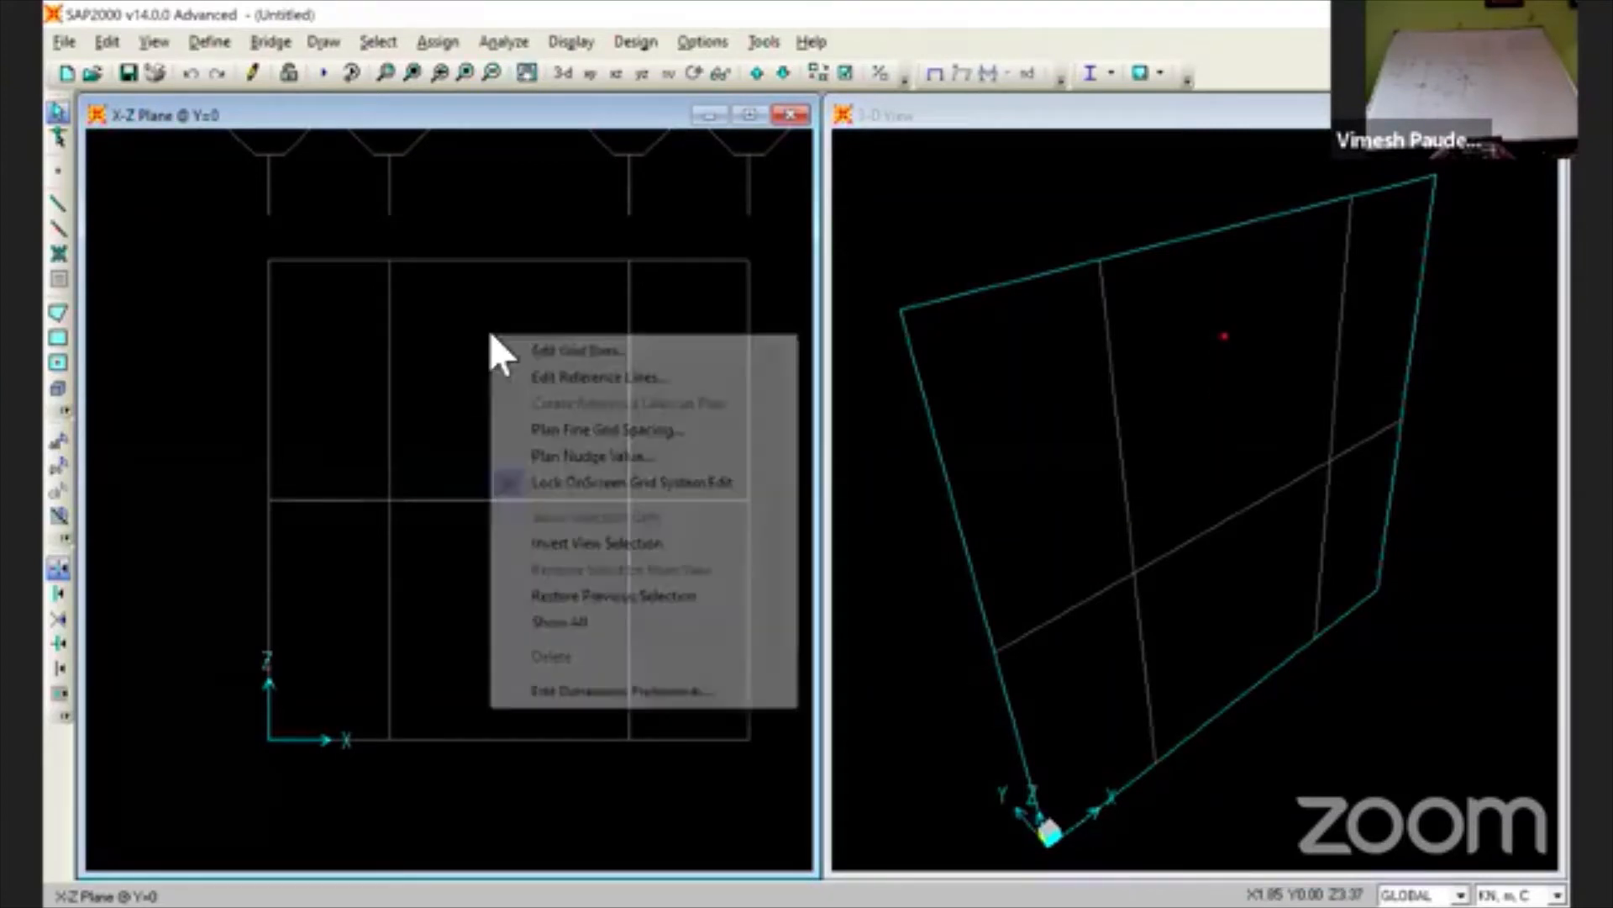
key("Escape")
left_click(519, 72)
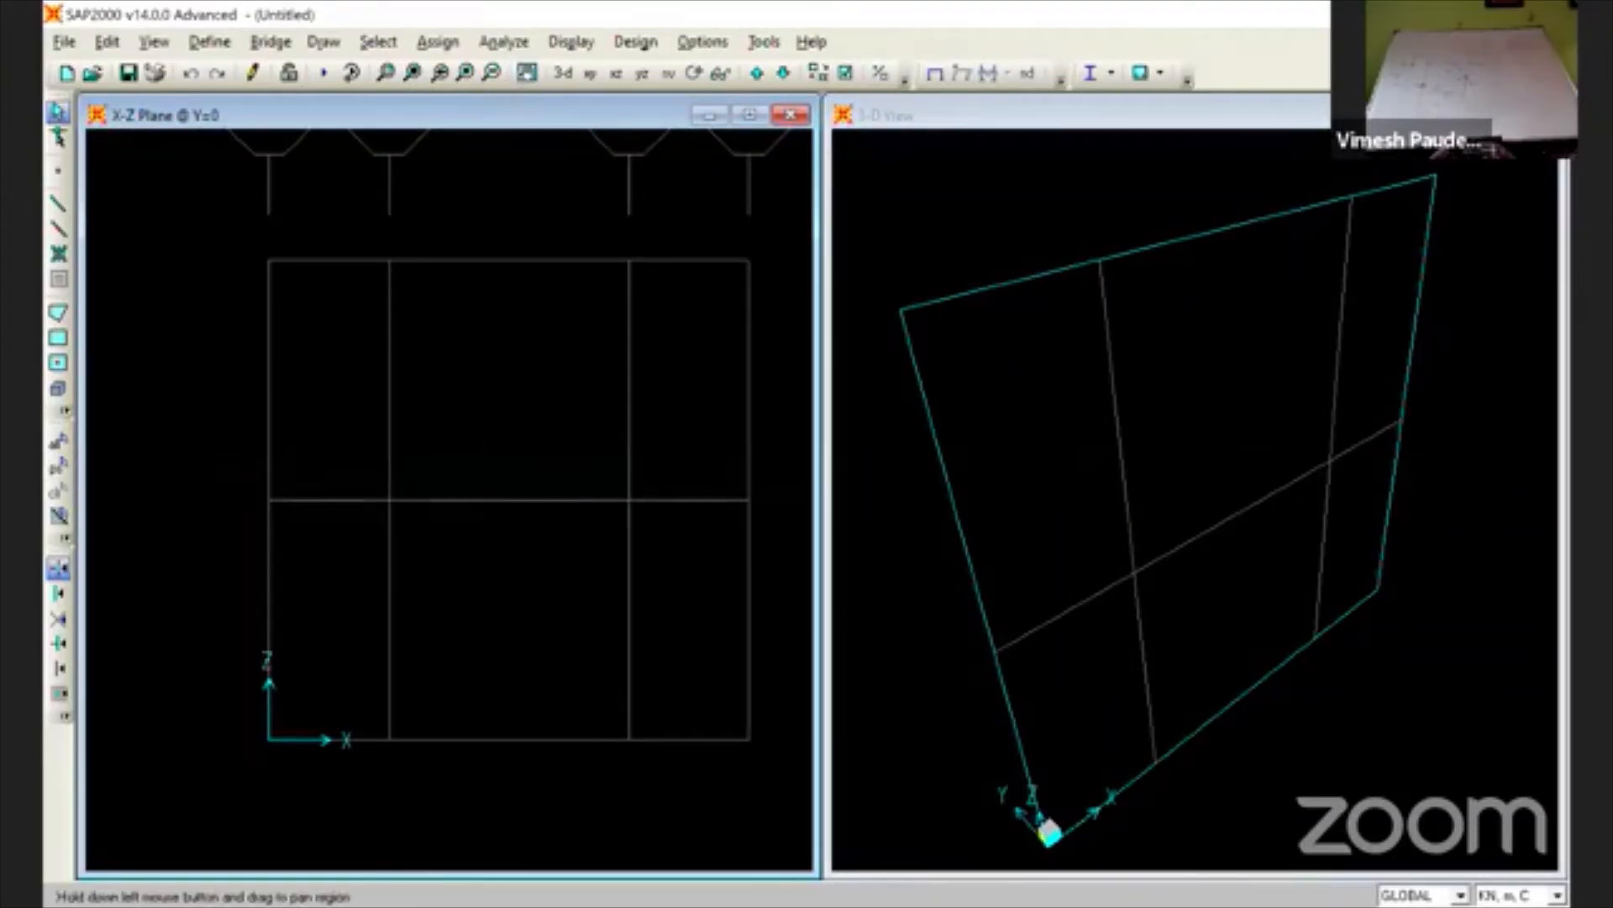
mouse_move(504, 353)
left_mouse_down()
mouse_move(470, 475)
mouse_move(425, 384)
mouse_move(488, 337)
mouse_move(485, 373)
mouse_move(481, 359)
left_mouse_up()
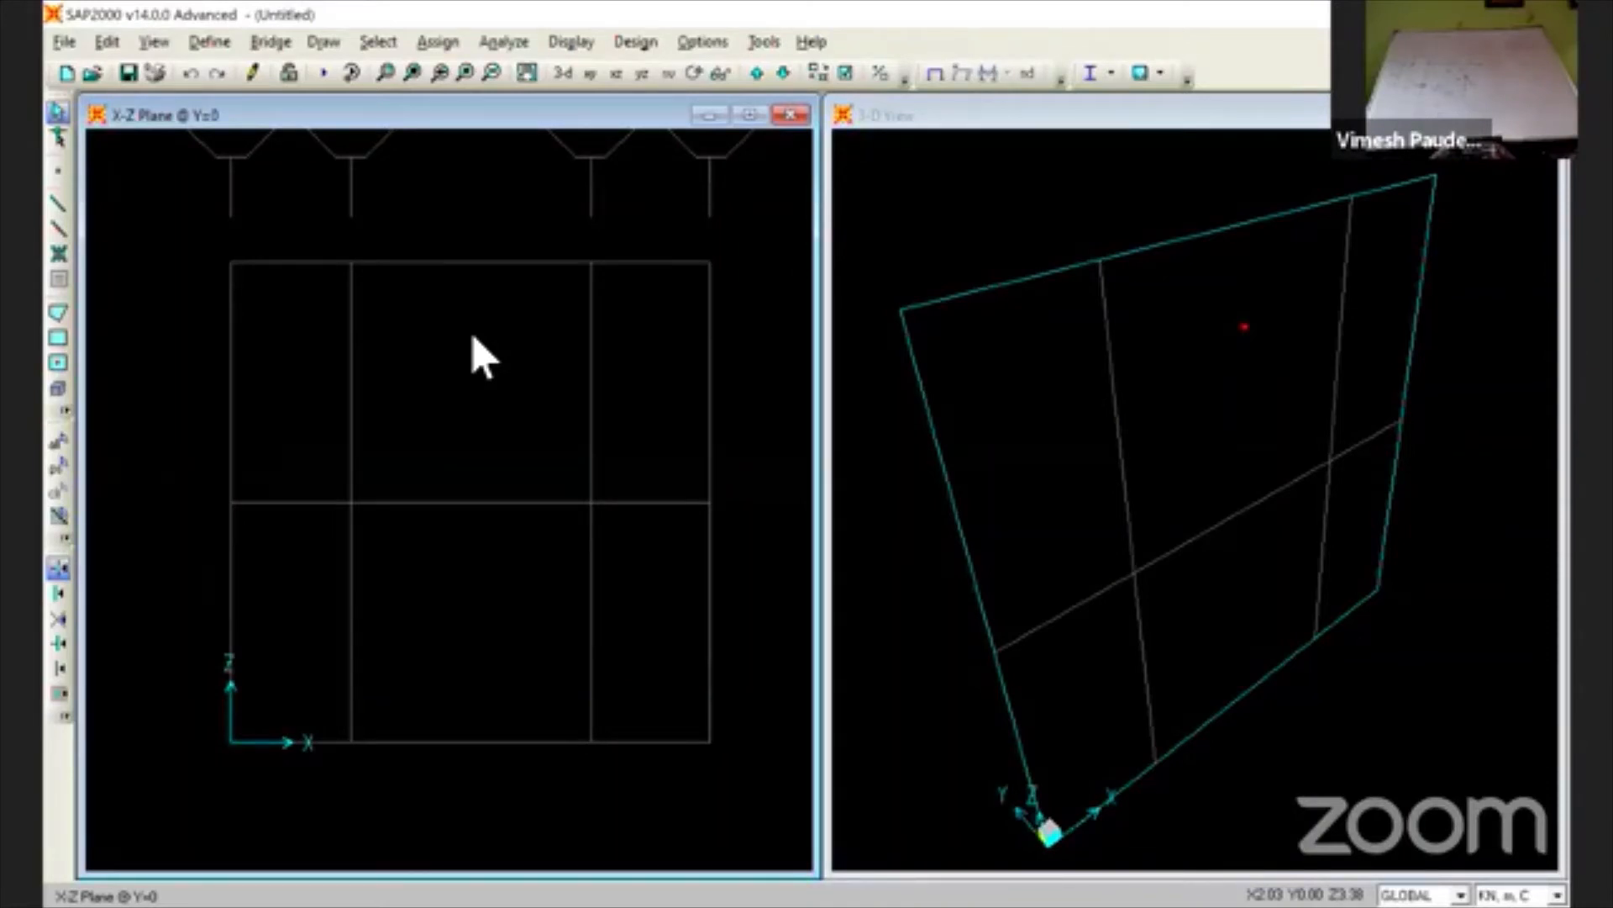
- Try to draw the frame as one continuous run that includes the column at X = 1 m, and delete all its members
left_click(55, 205)
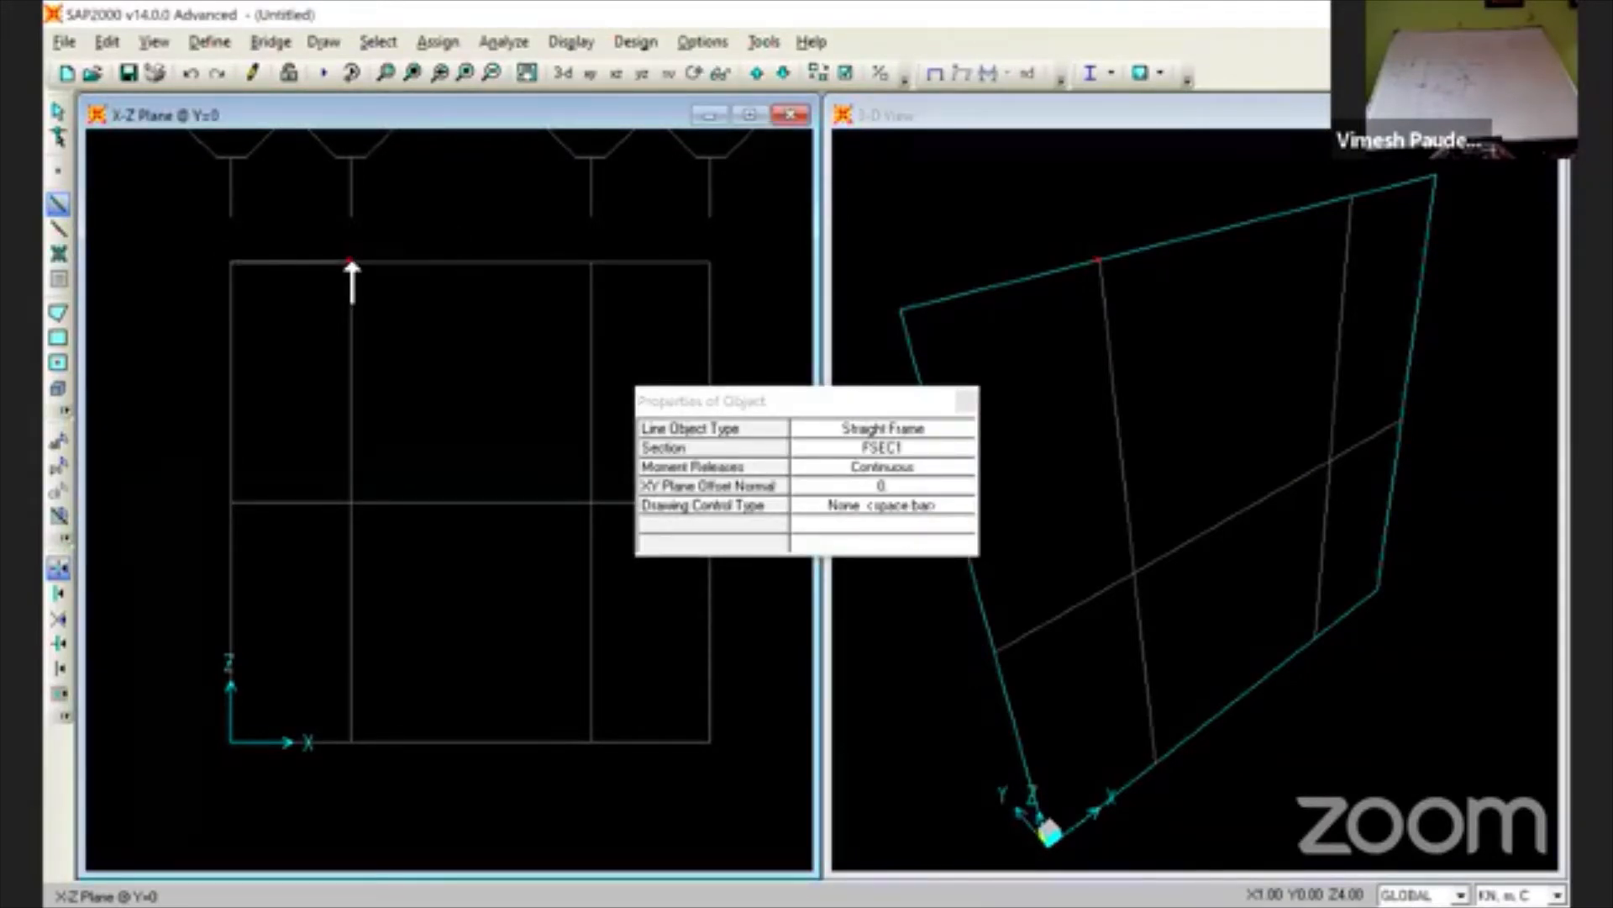
left_click(352, 742)
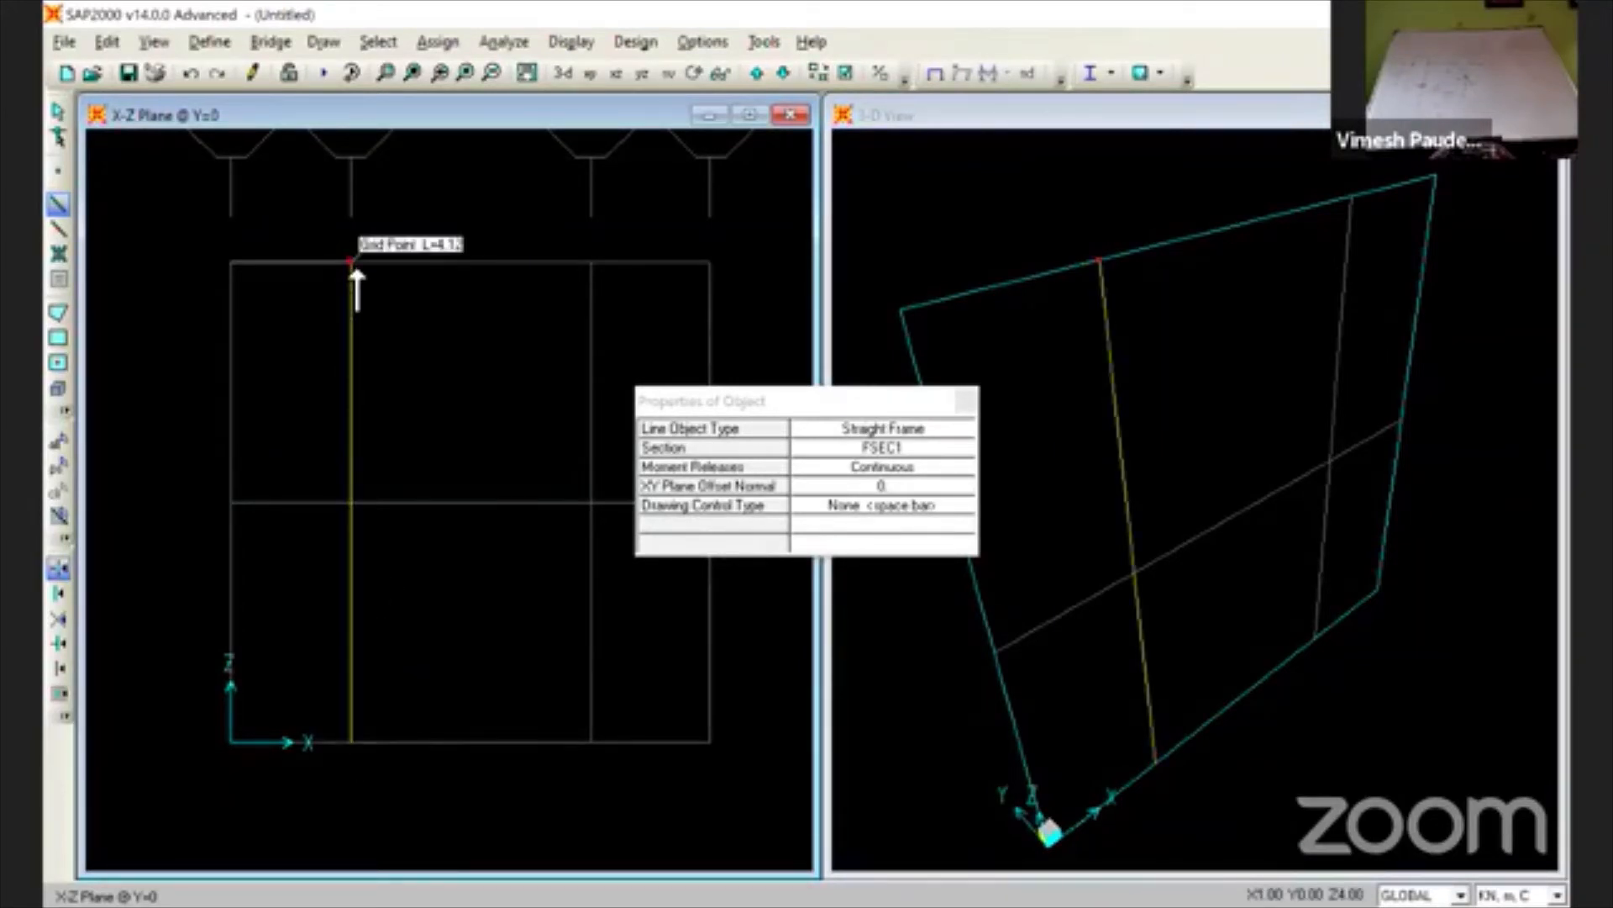
left_click(352, 261)
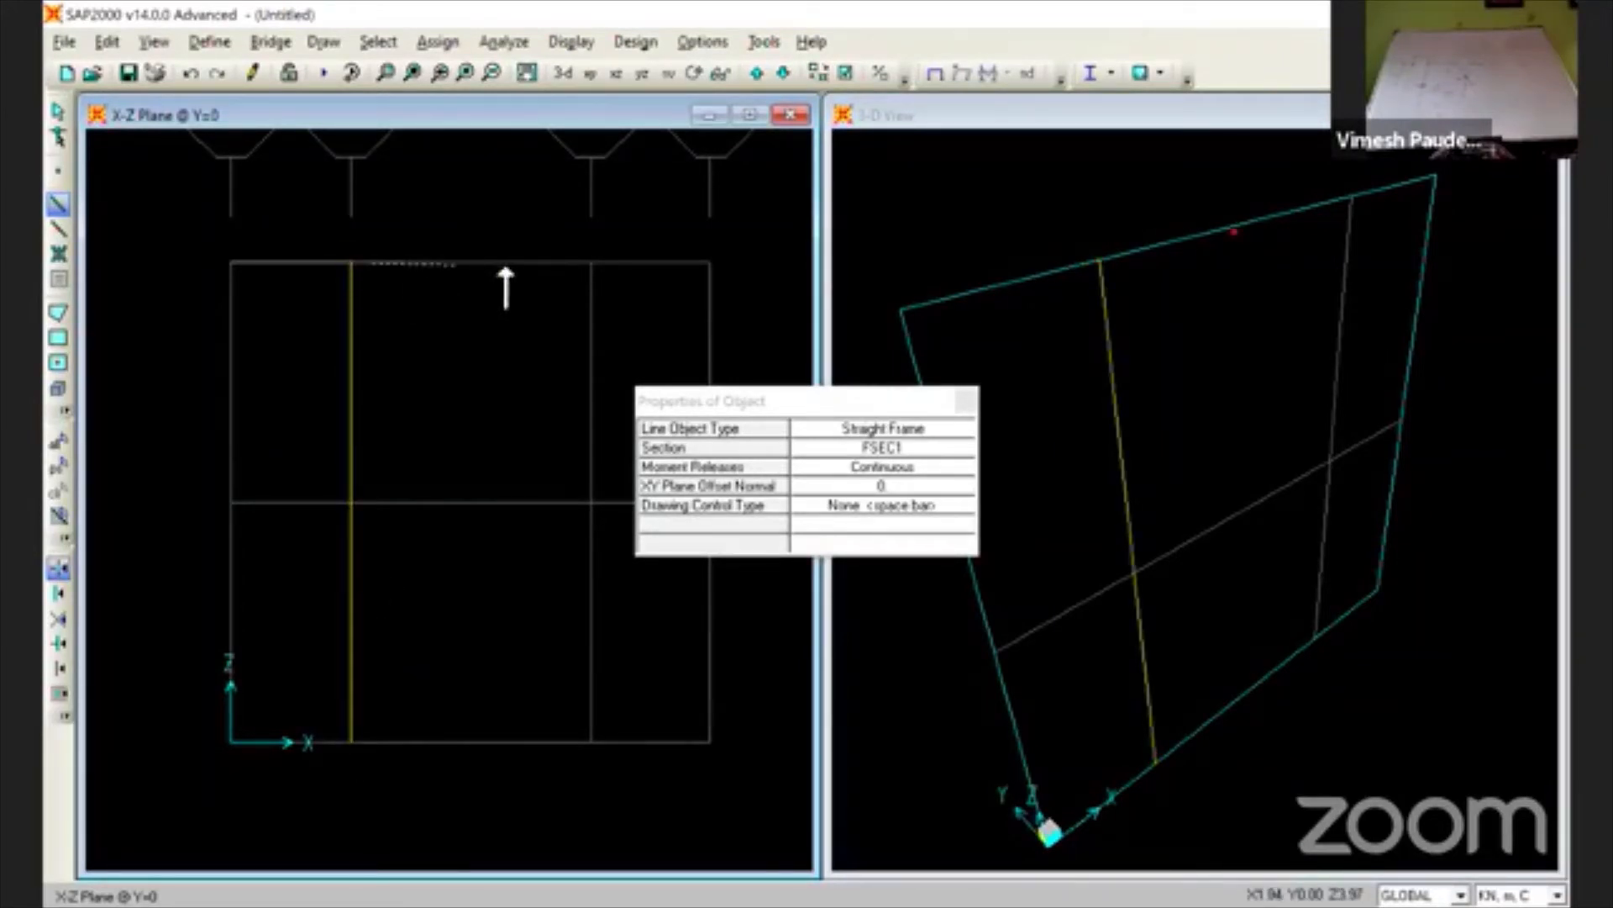
left_click(596, 264)
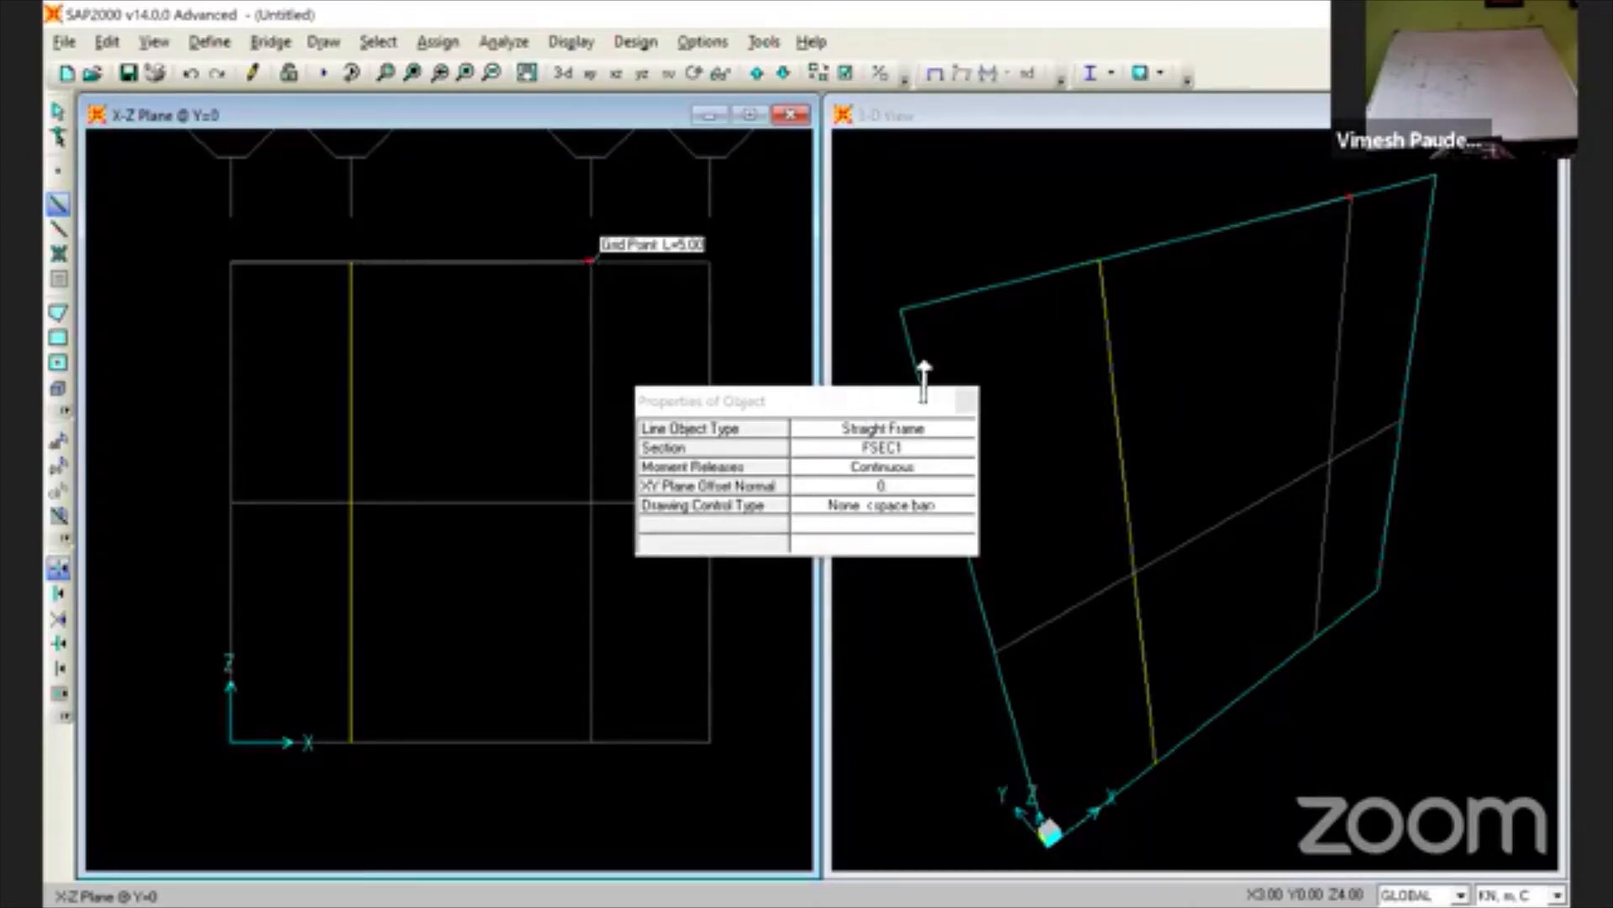
left_click(966, 403)
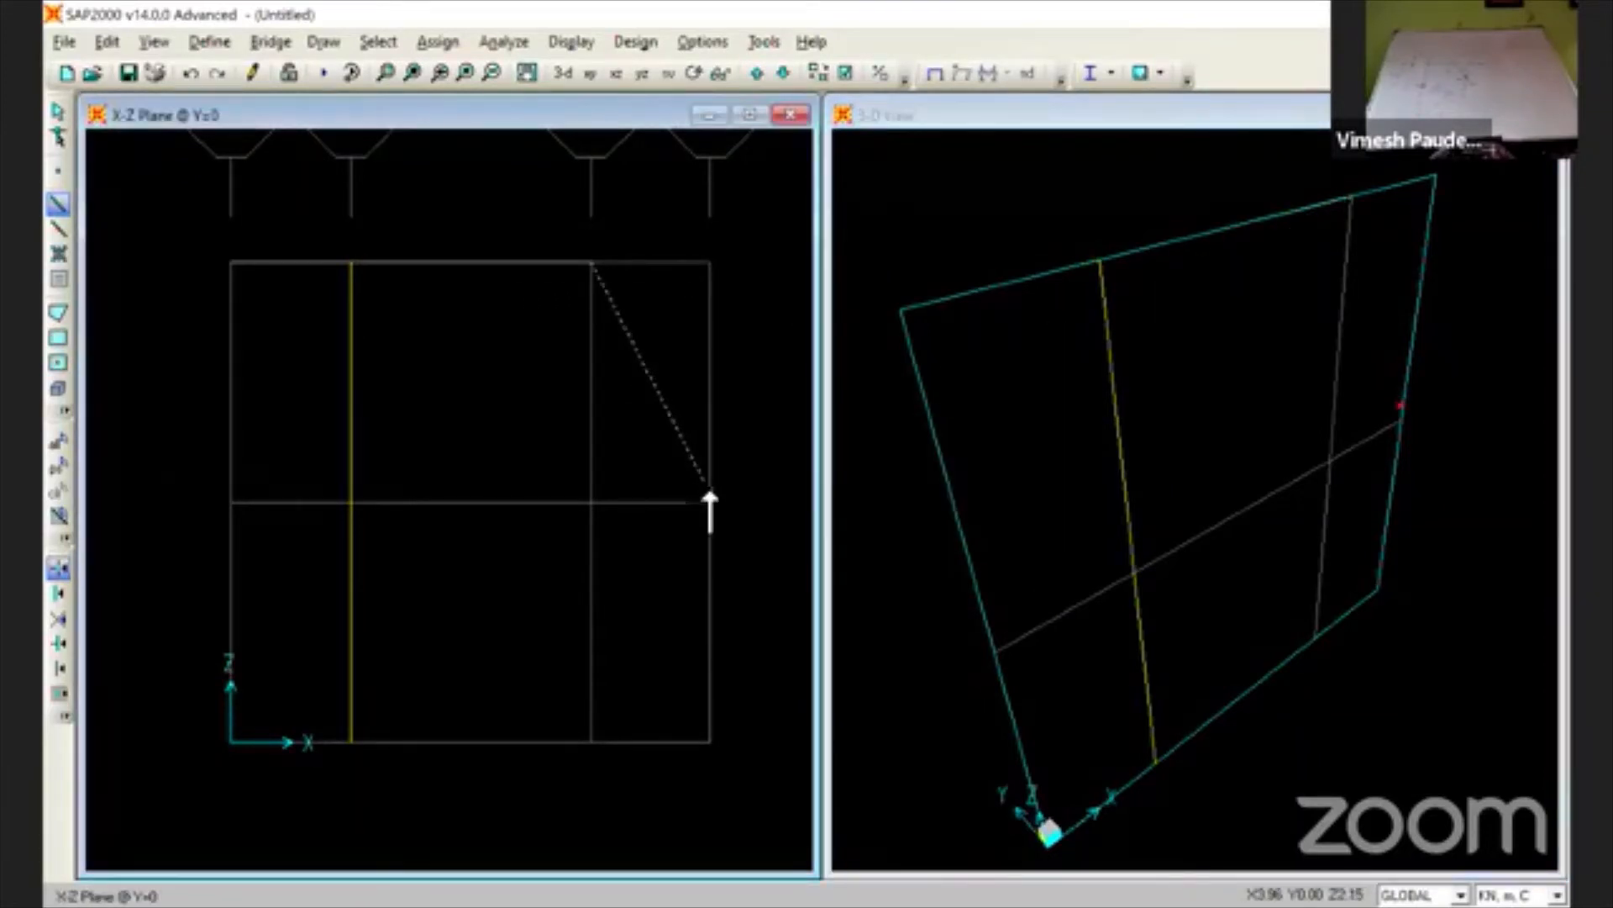
left_click(712, 503)
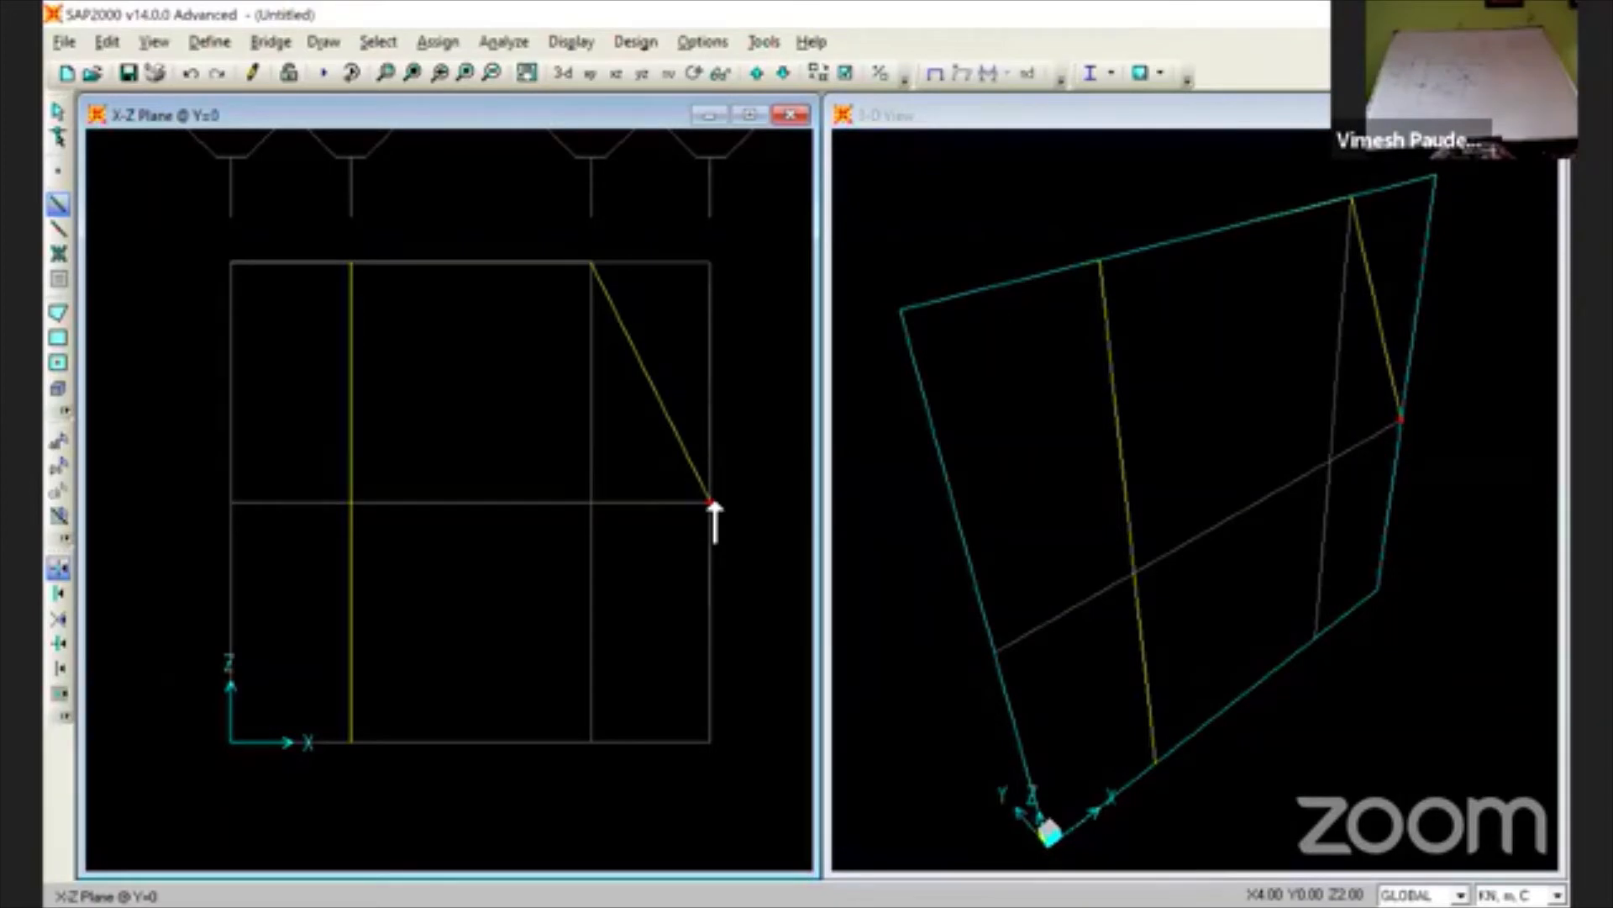
key("Escape")
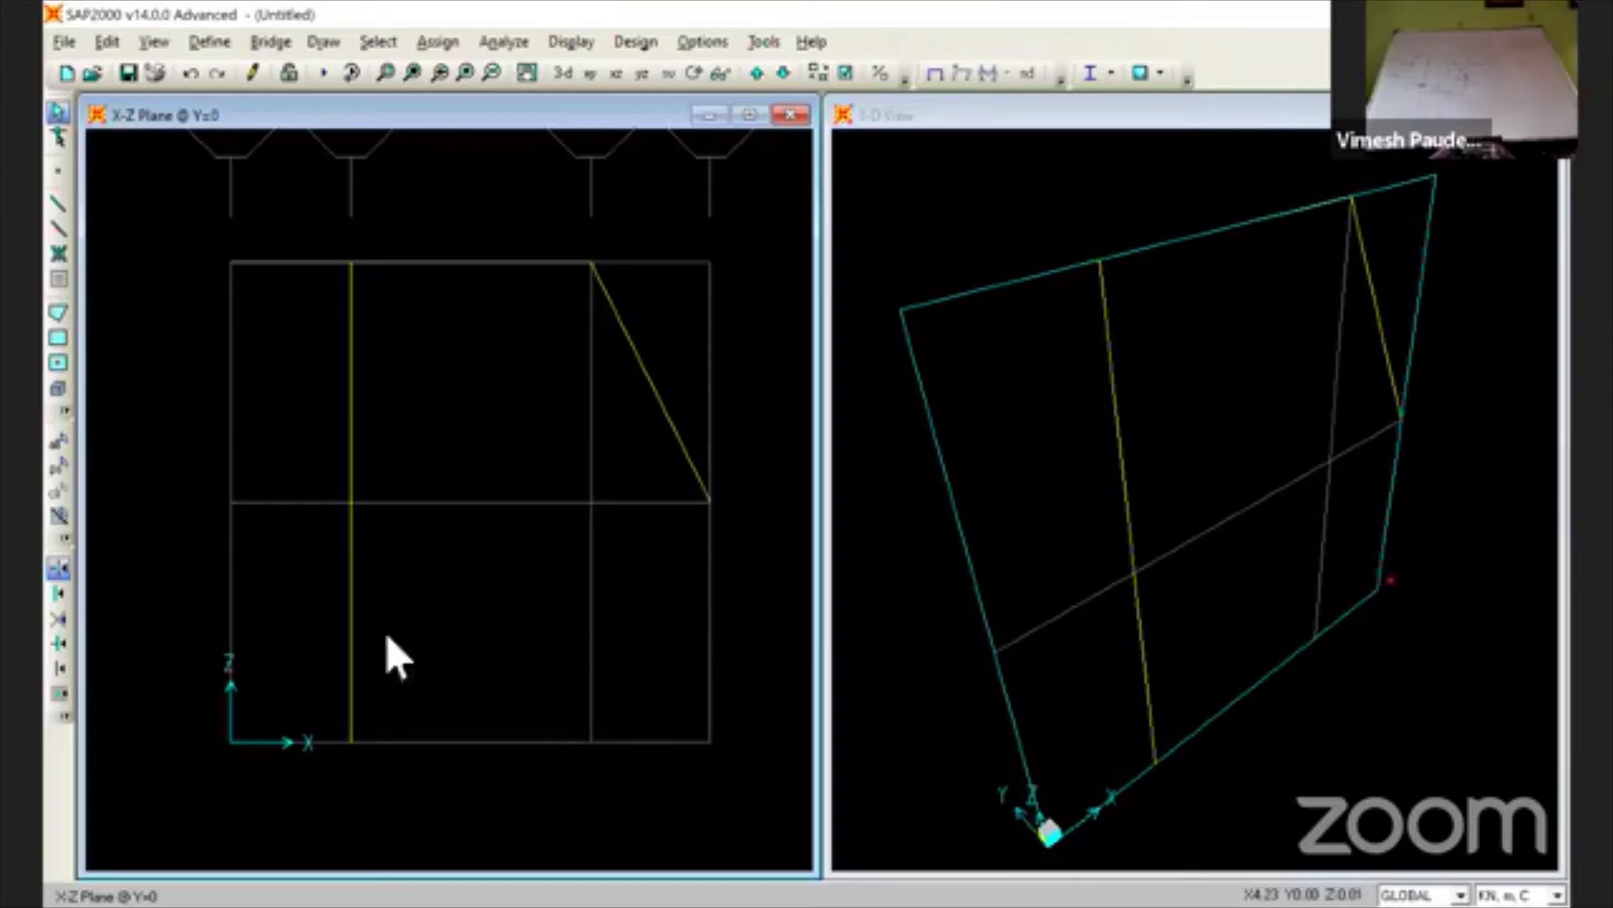
left_click_drag(765, 780, 189, 225)
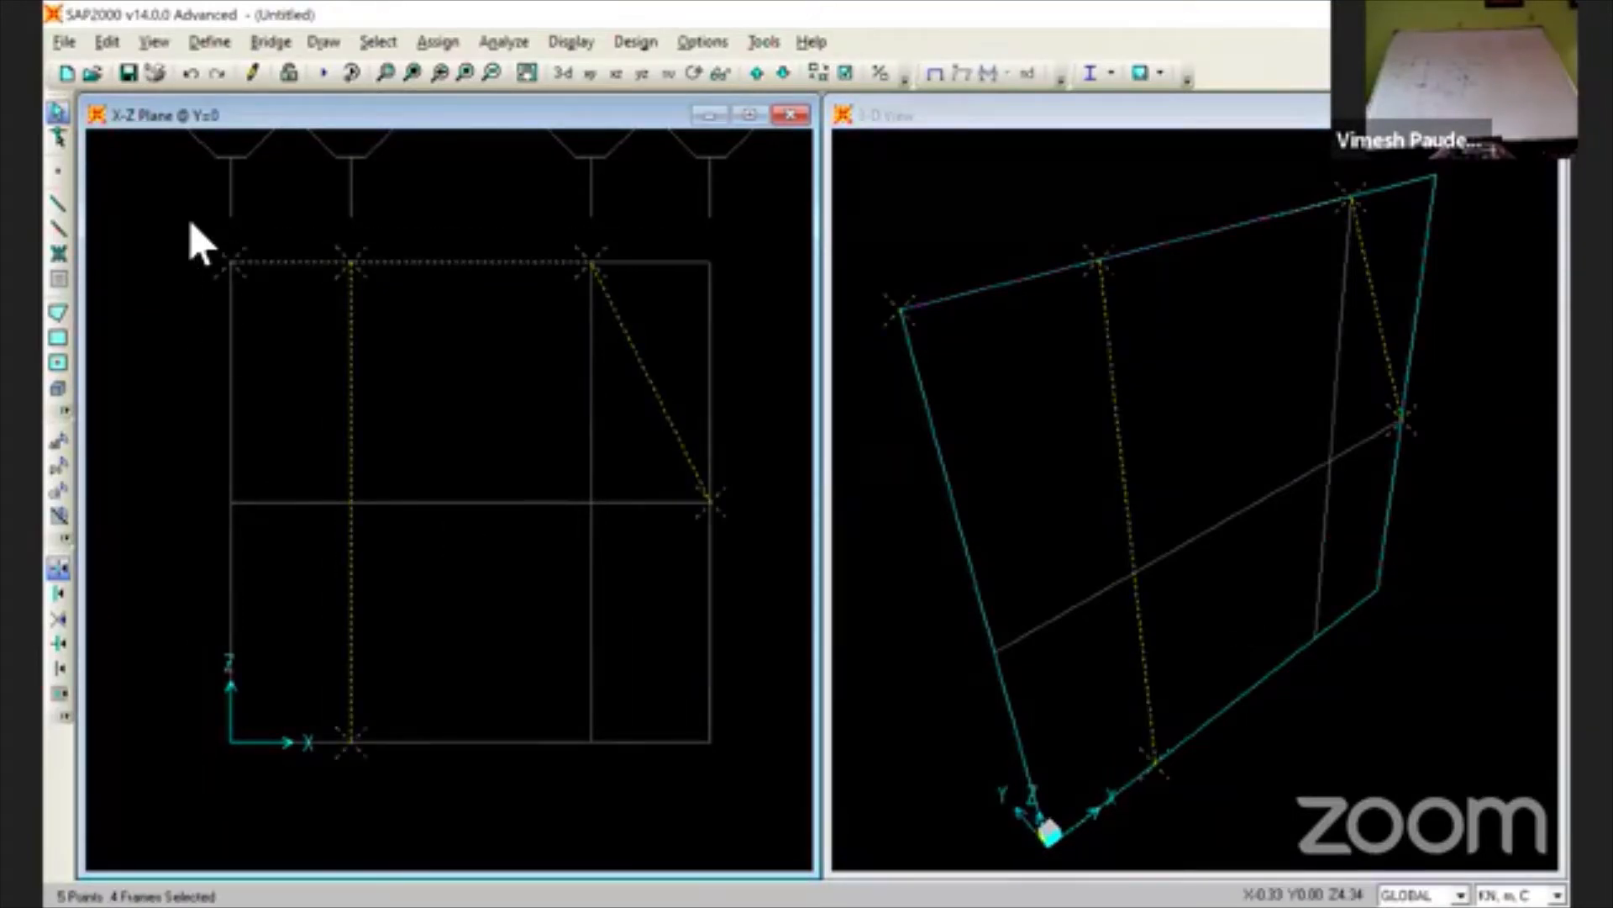
key("Delete")
- Draw FSEC1 frame members along Z = 4 m from X = 0 through X = 1 to X = 3, and down to X = 4, Z = 2
left_click(57, 205)
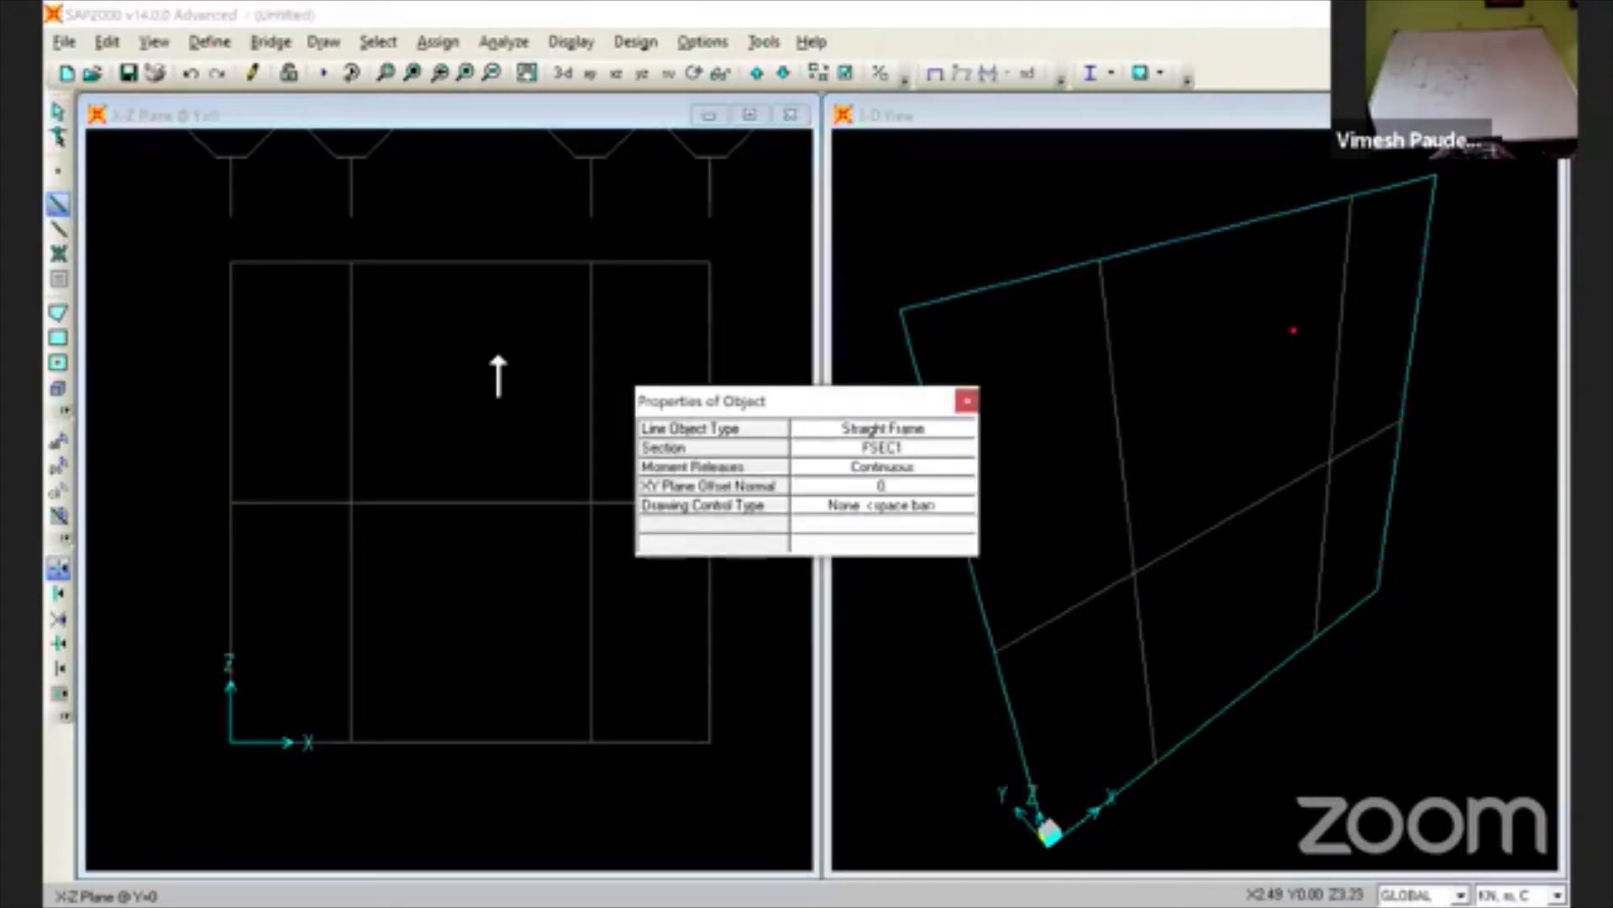
left_click(234, 265)
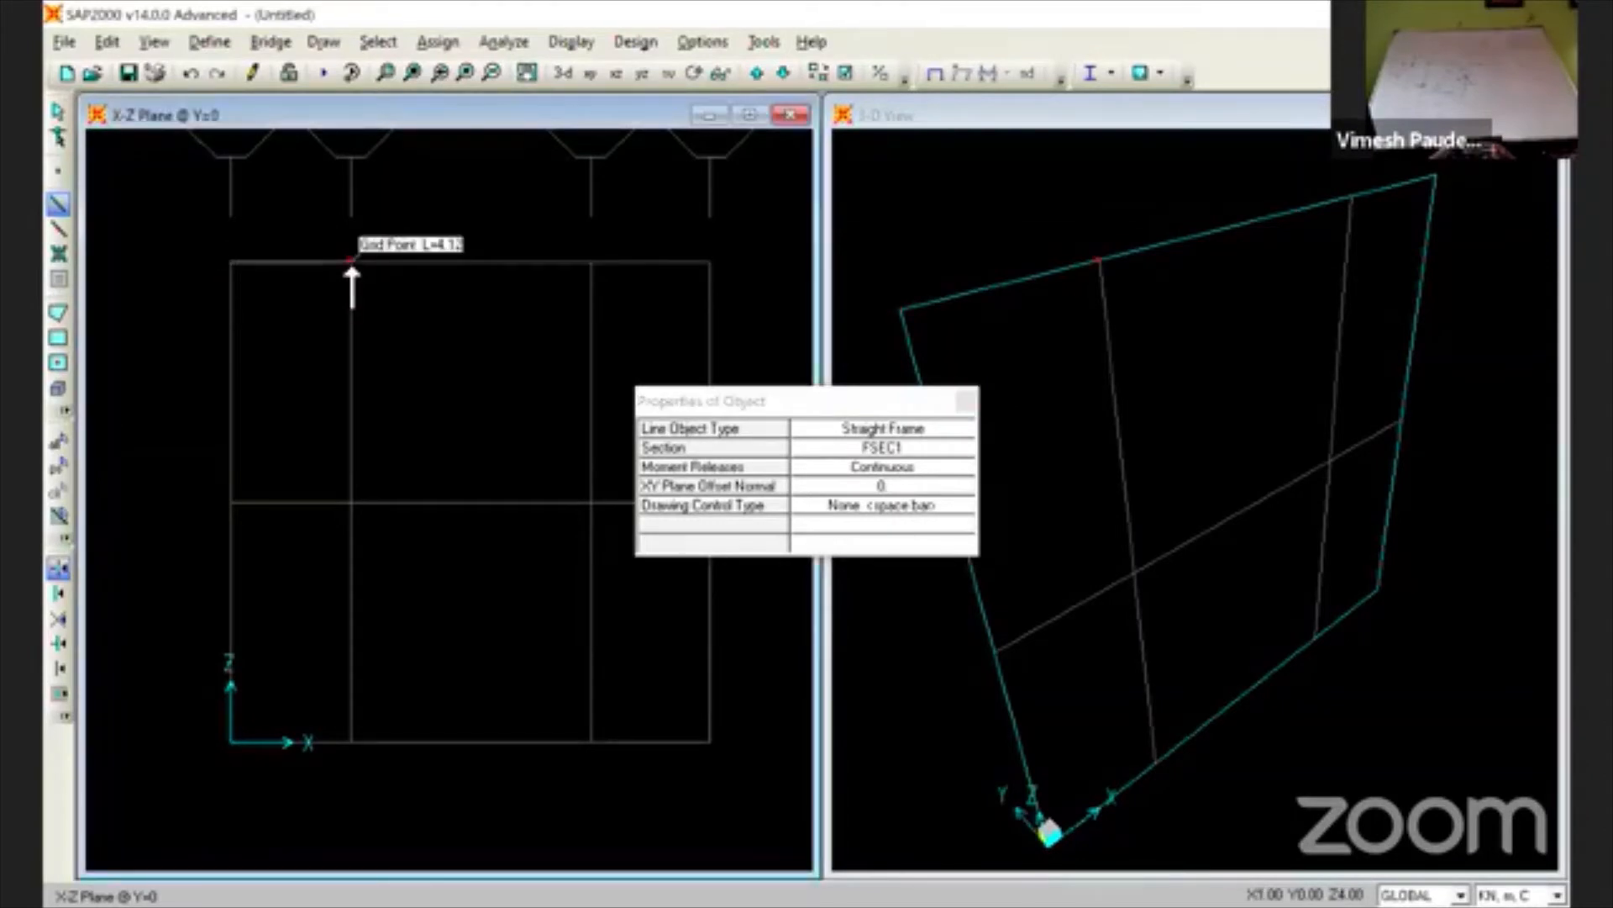
left_click(351, 264)
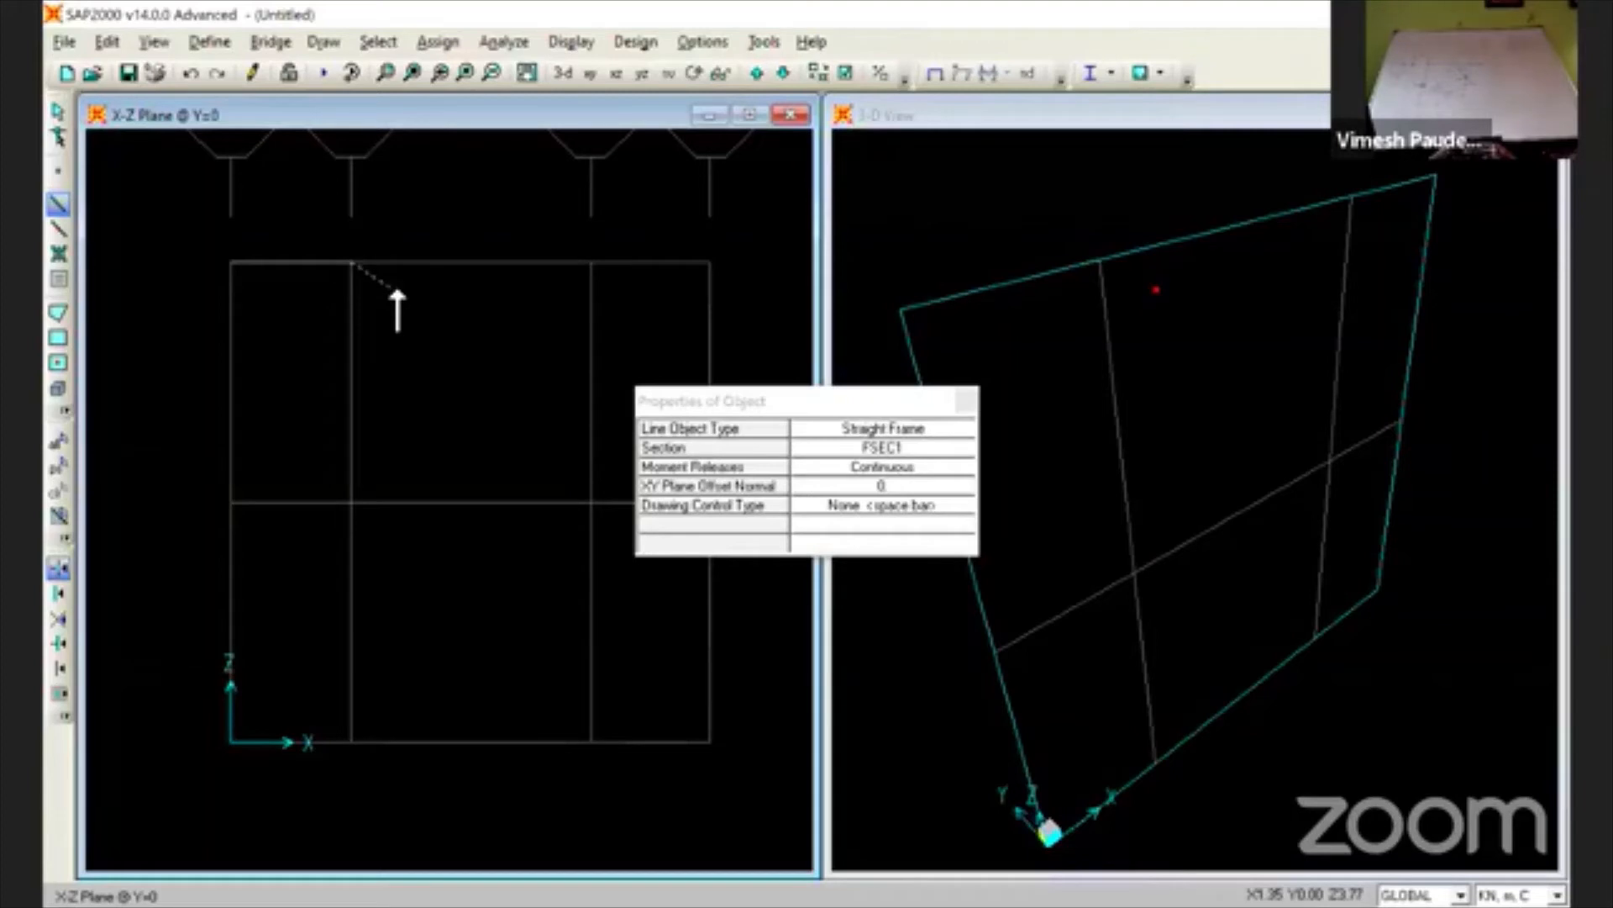
left_click(590, 263)
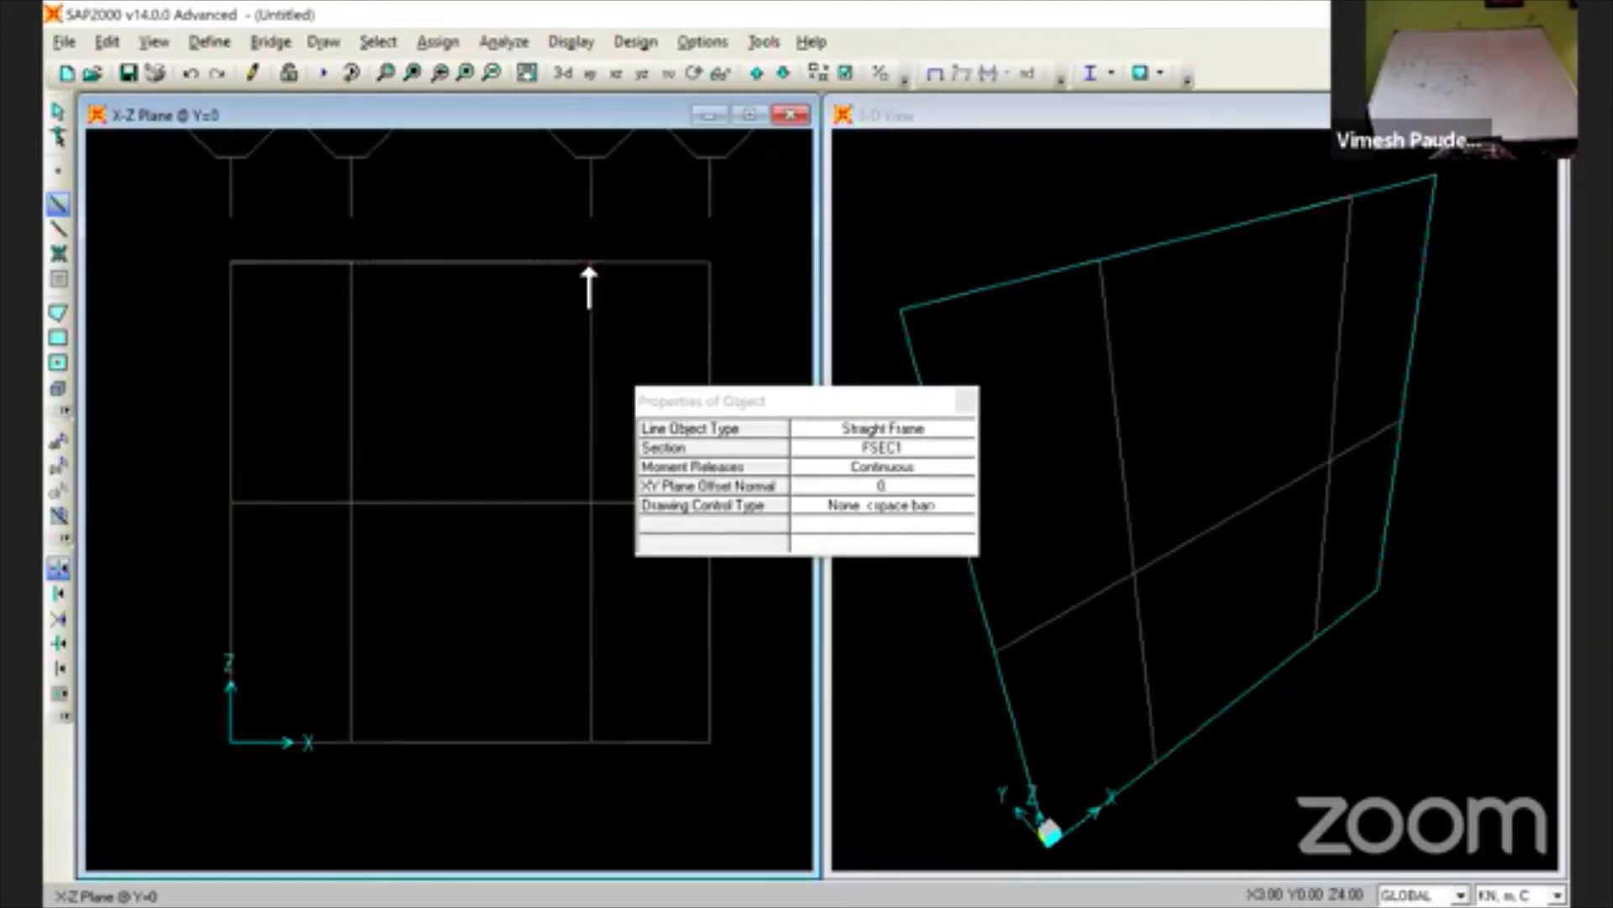
left_click(967, 403)
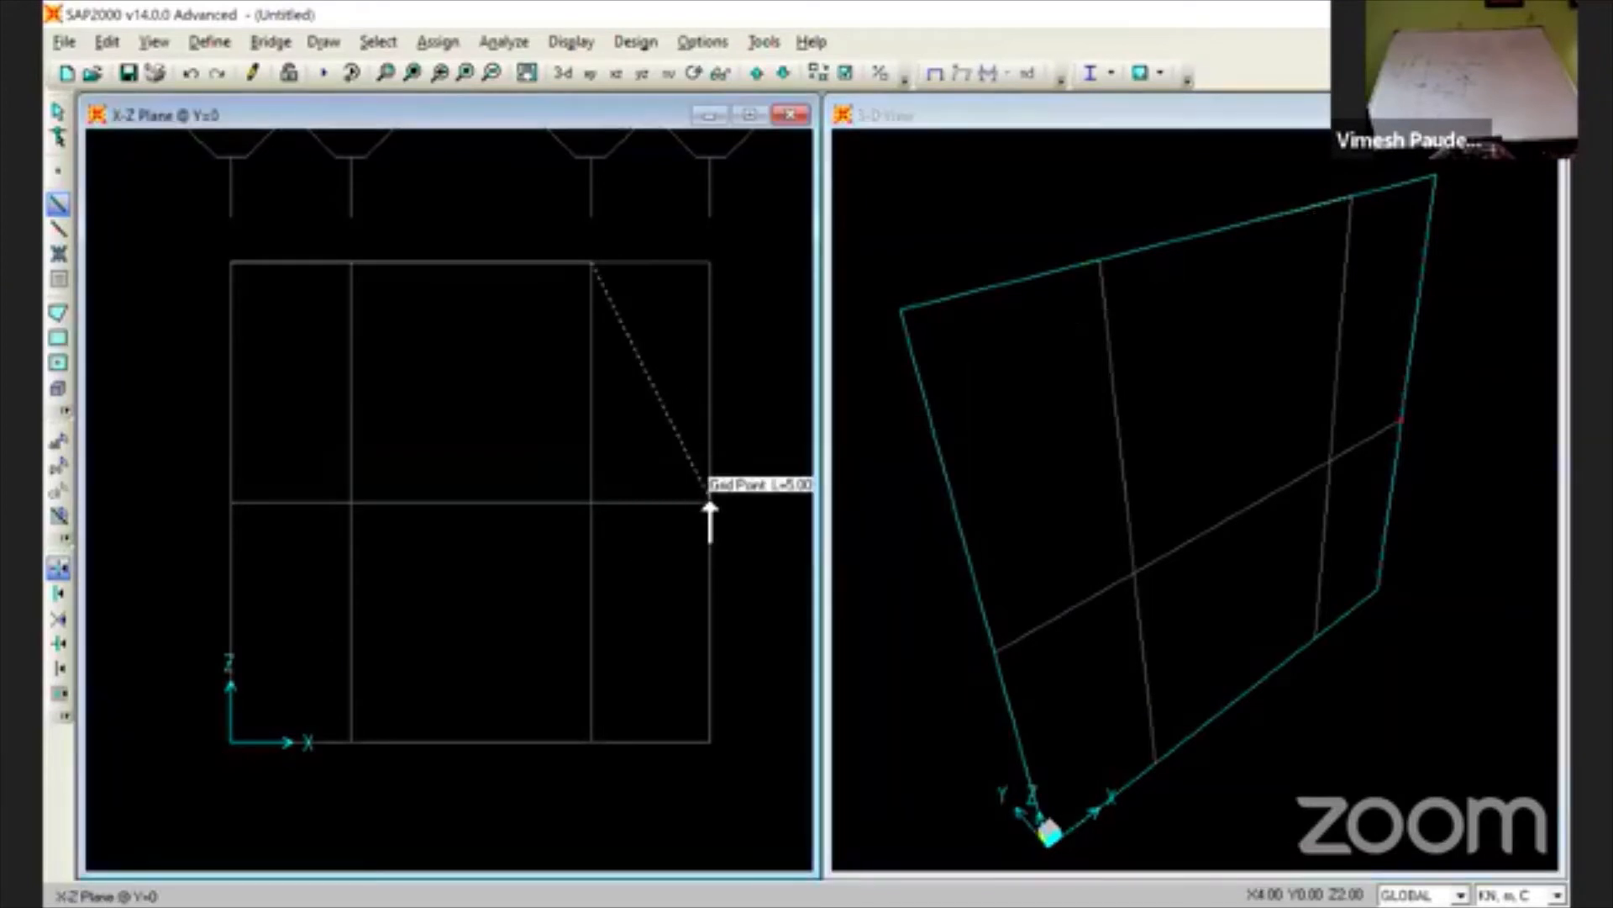
left_click(711, 503)
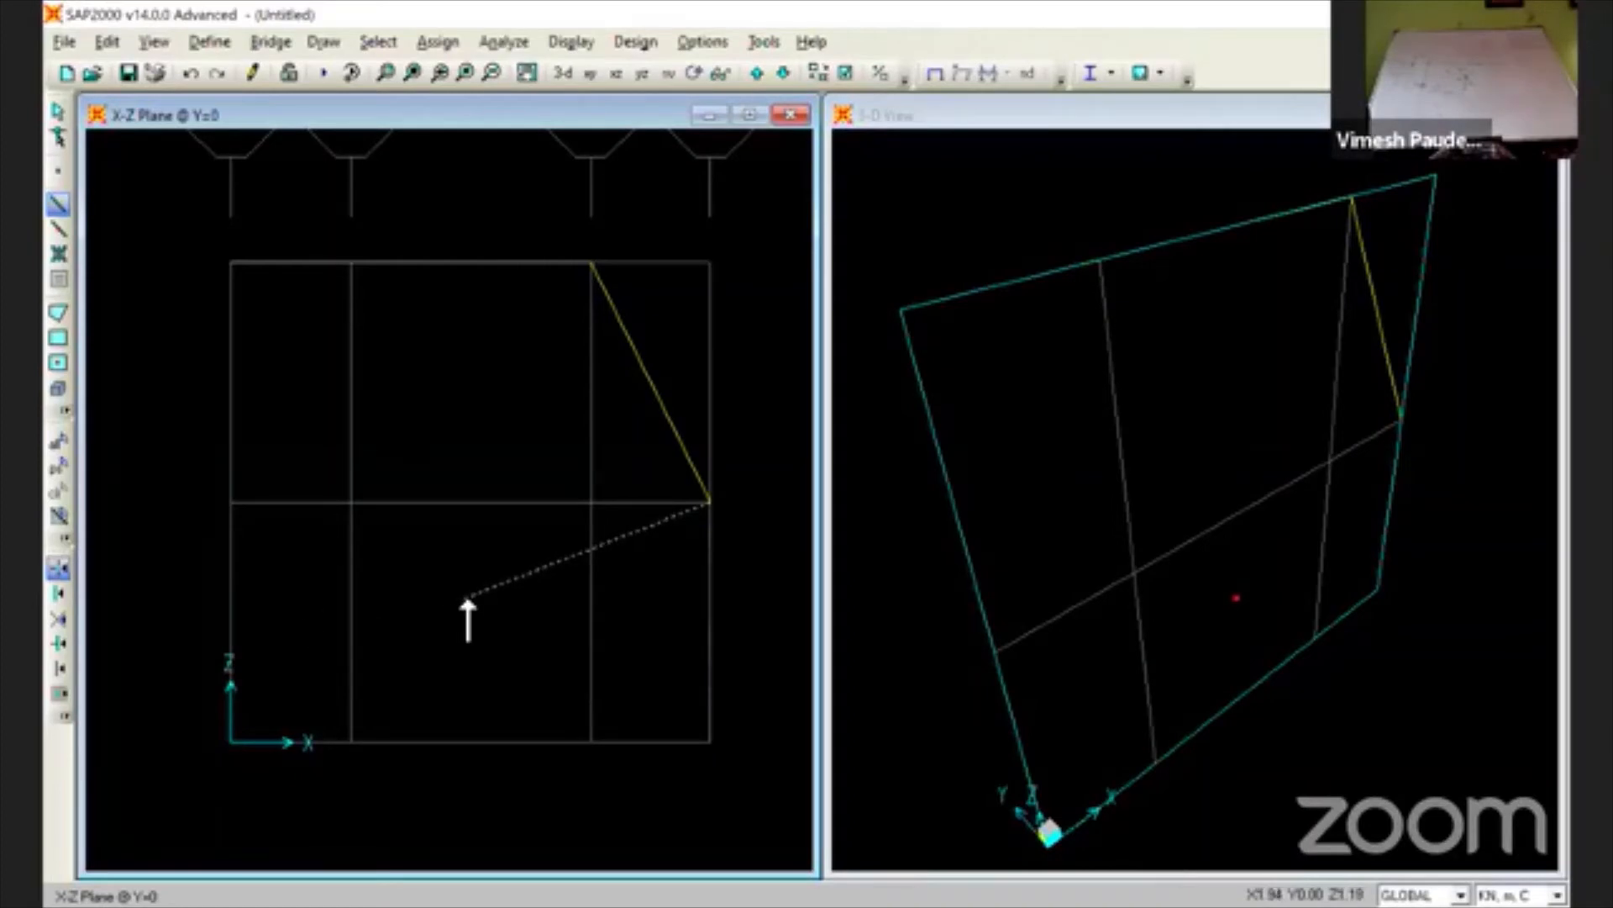
key("Escape")
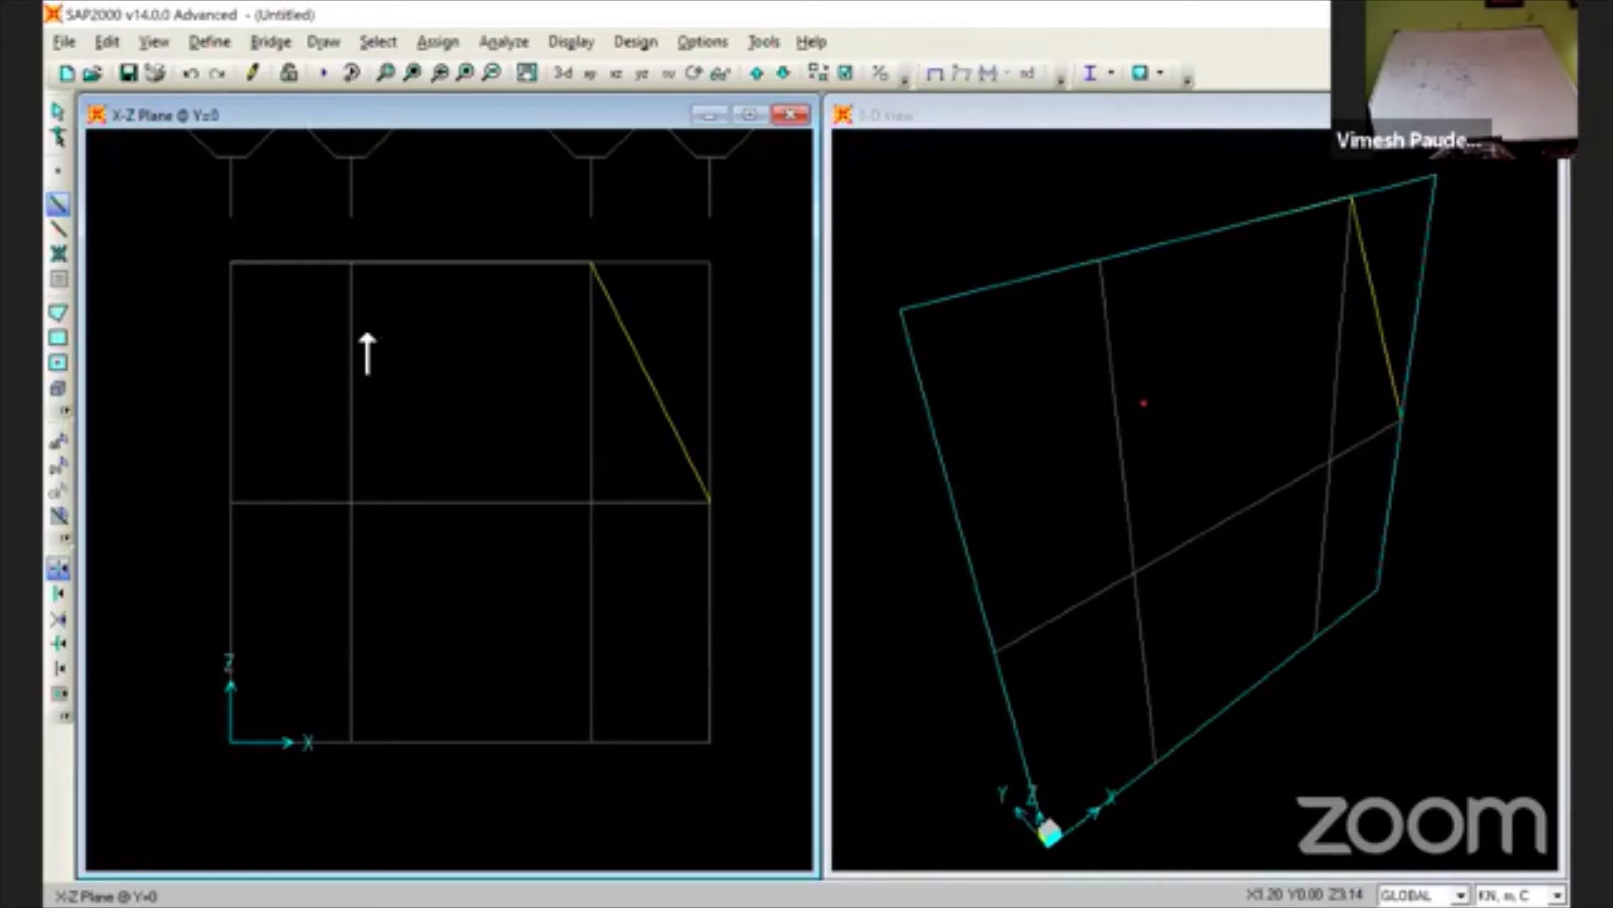
- Draw the FSEC1 column at X = 1 m from the beam at Z = 4 m down to the base
left_click(354, 267)
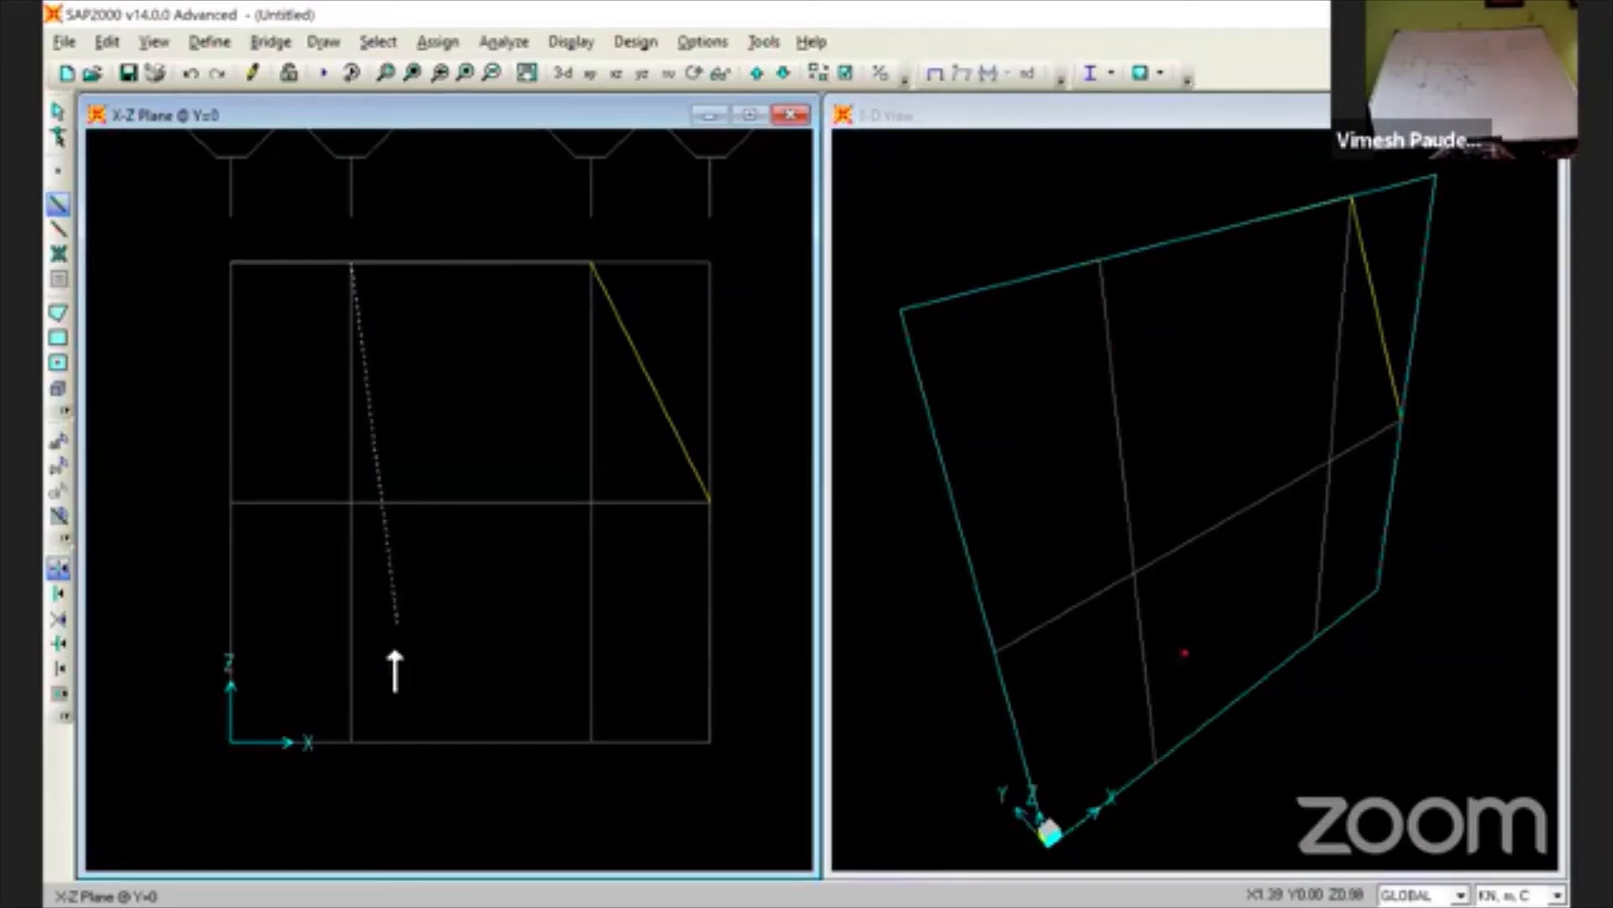
left_click(351, 743)
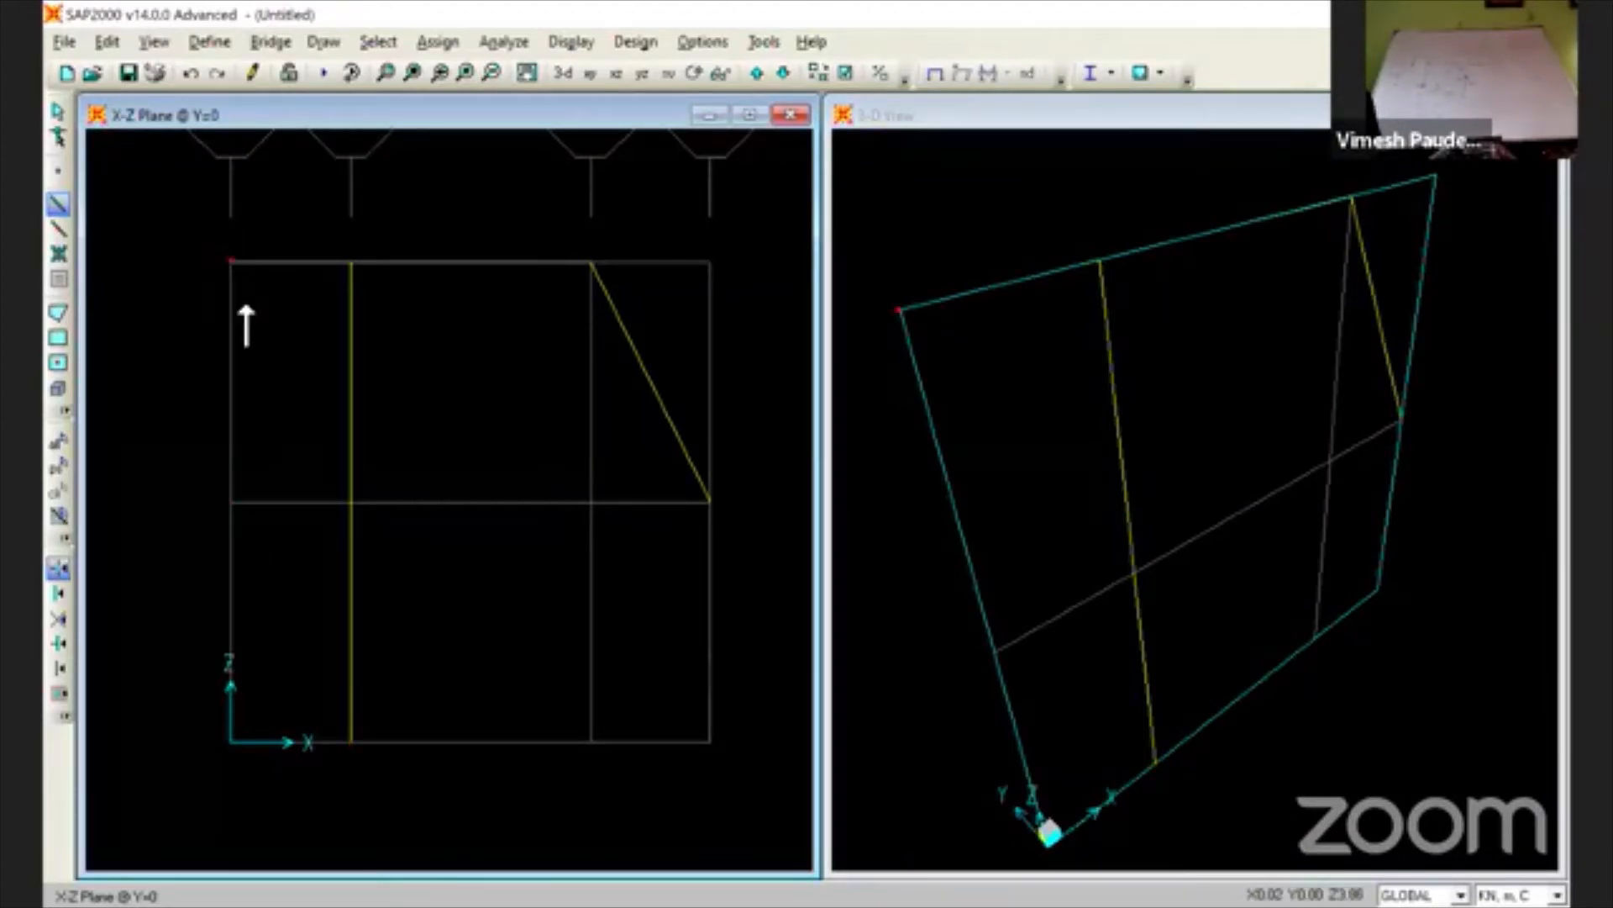
key("Escape")
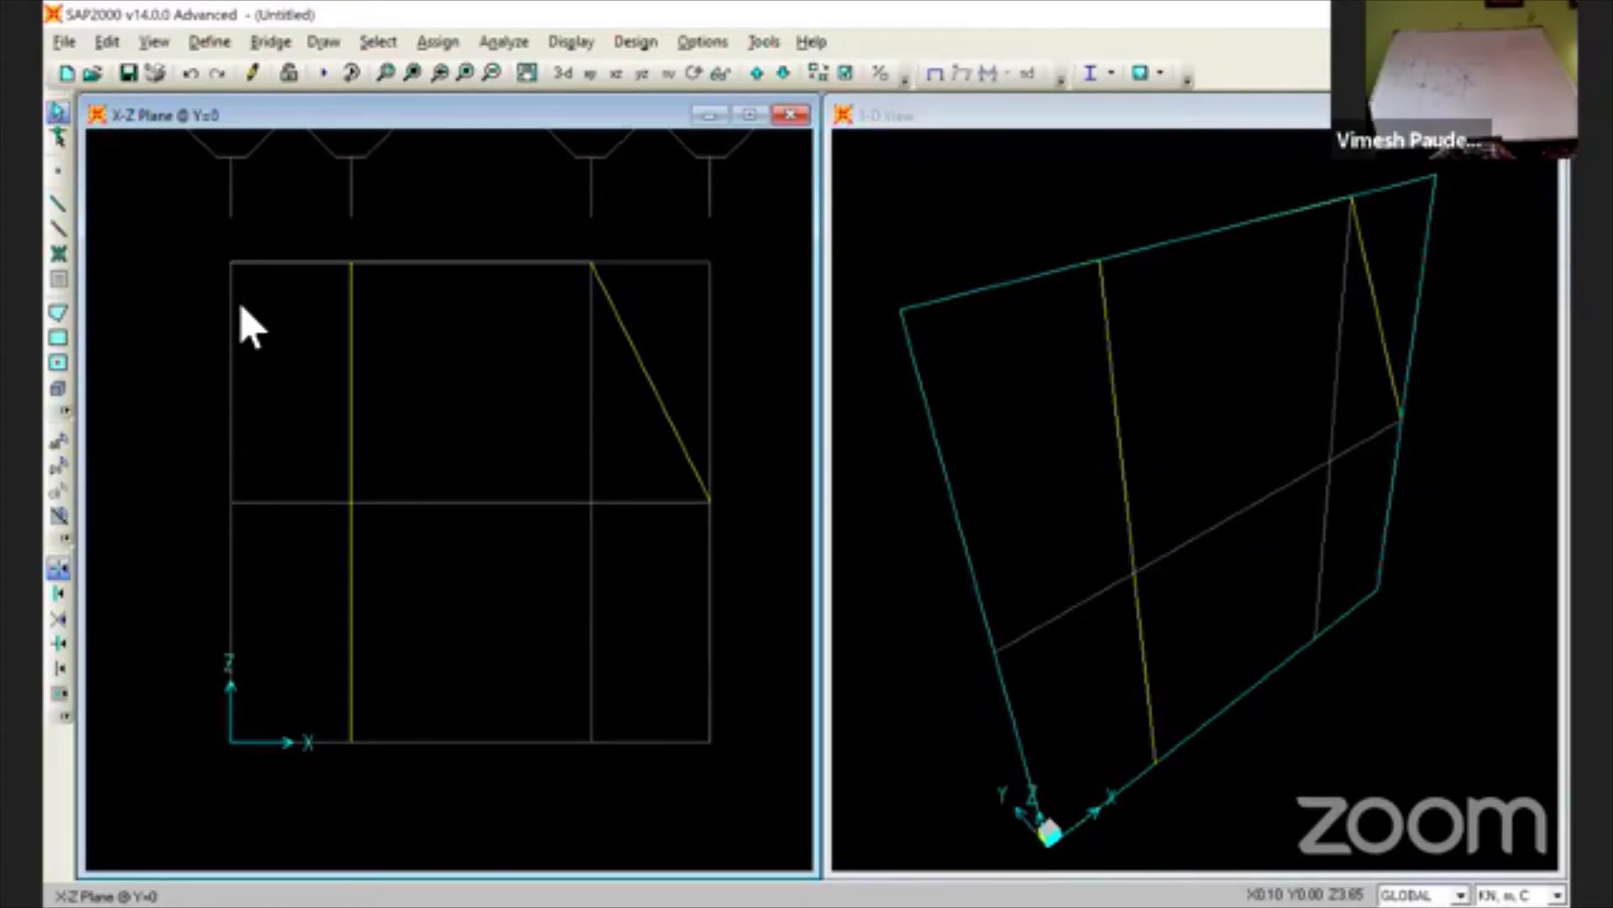
- Assign a fixed restraint to the beam's end joint at X = 0, Z = 4 m
left_click(228, 261)
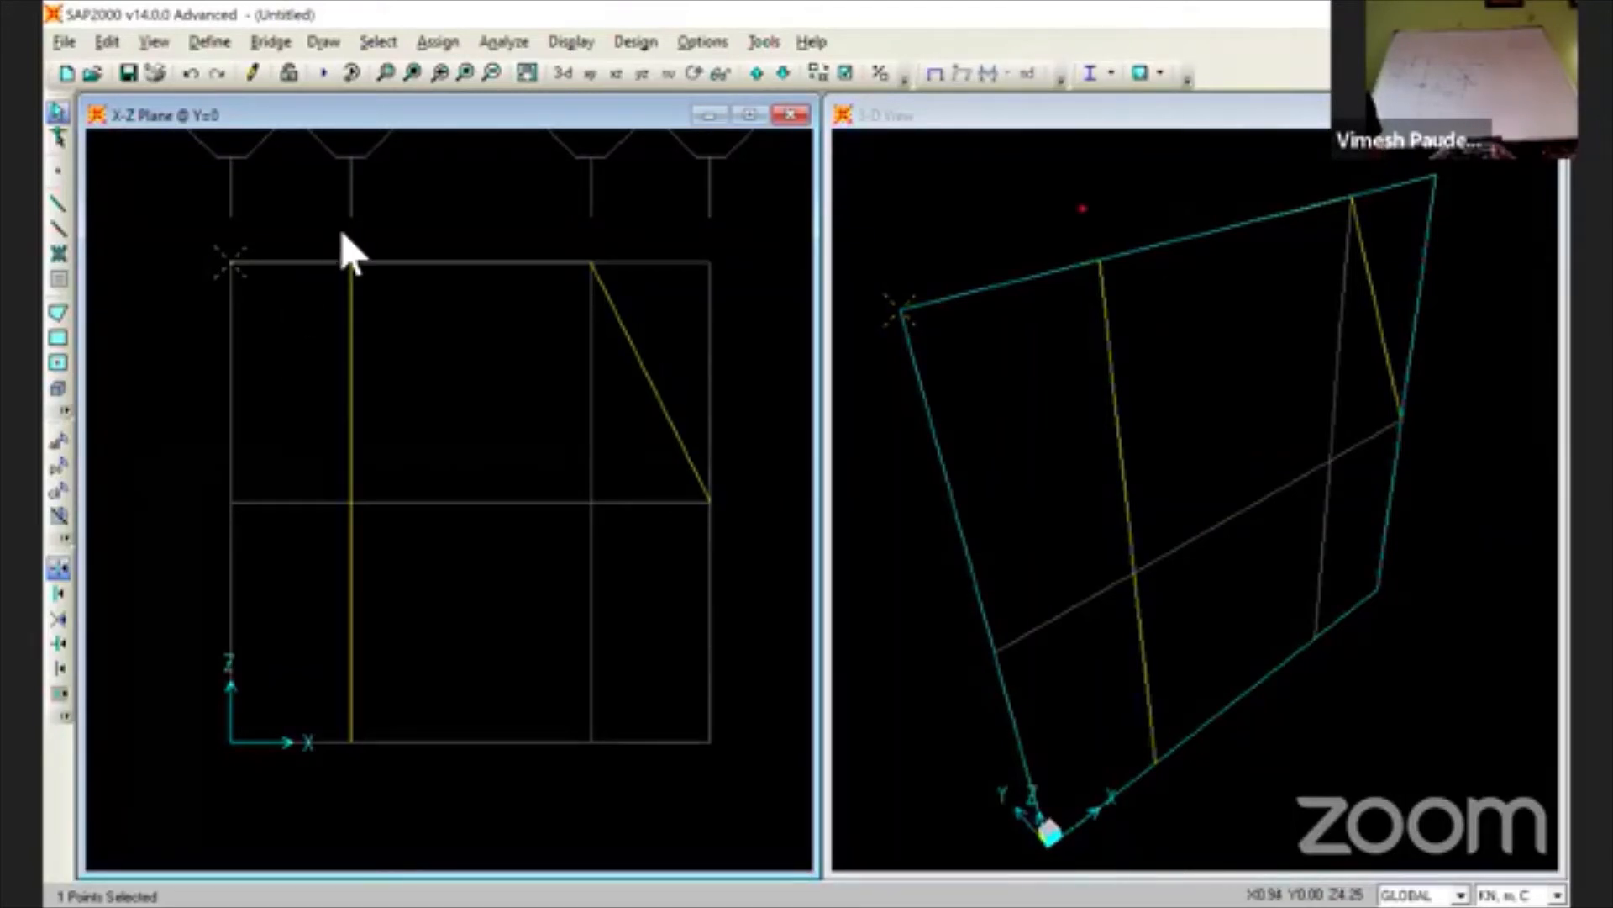
left_click(445, 42)
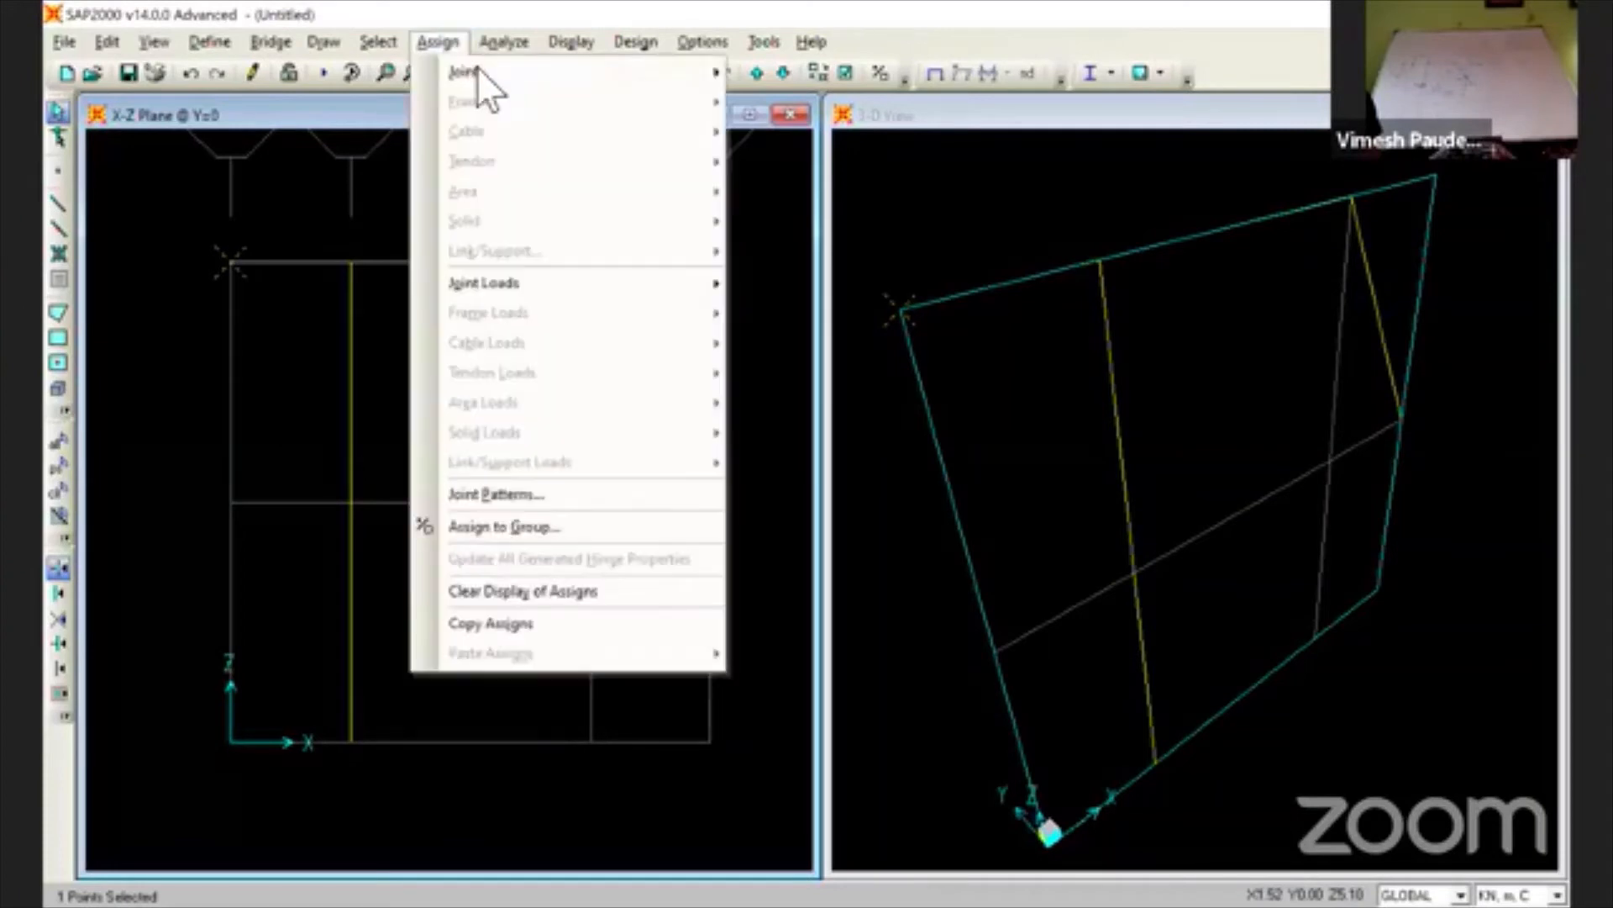
mouse_move(571, 72)
left_click(766, 72)
left_click(755, 544)
left_click(756, 597)
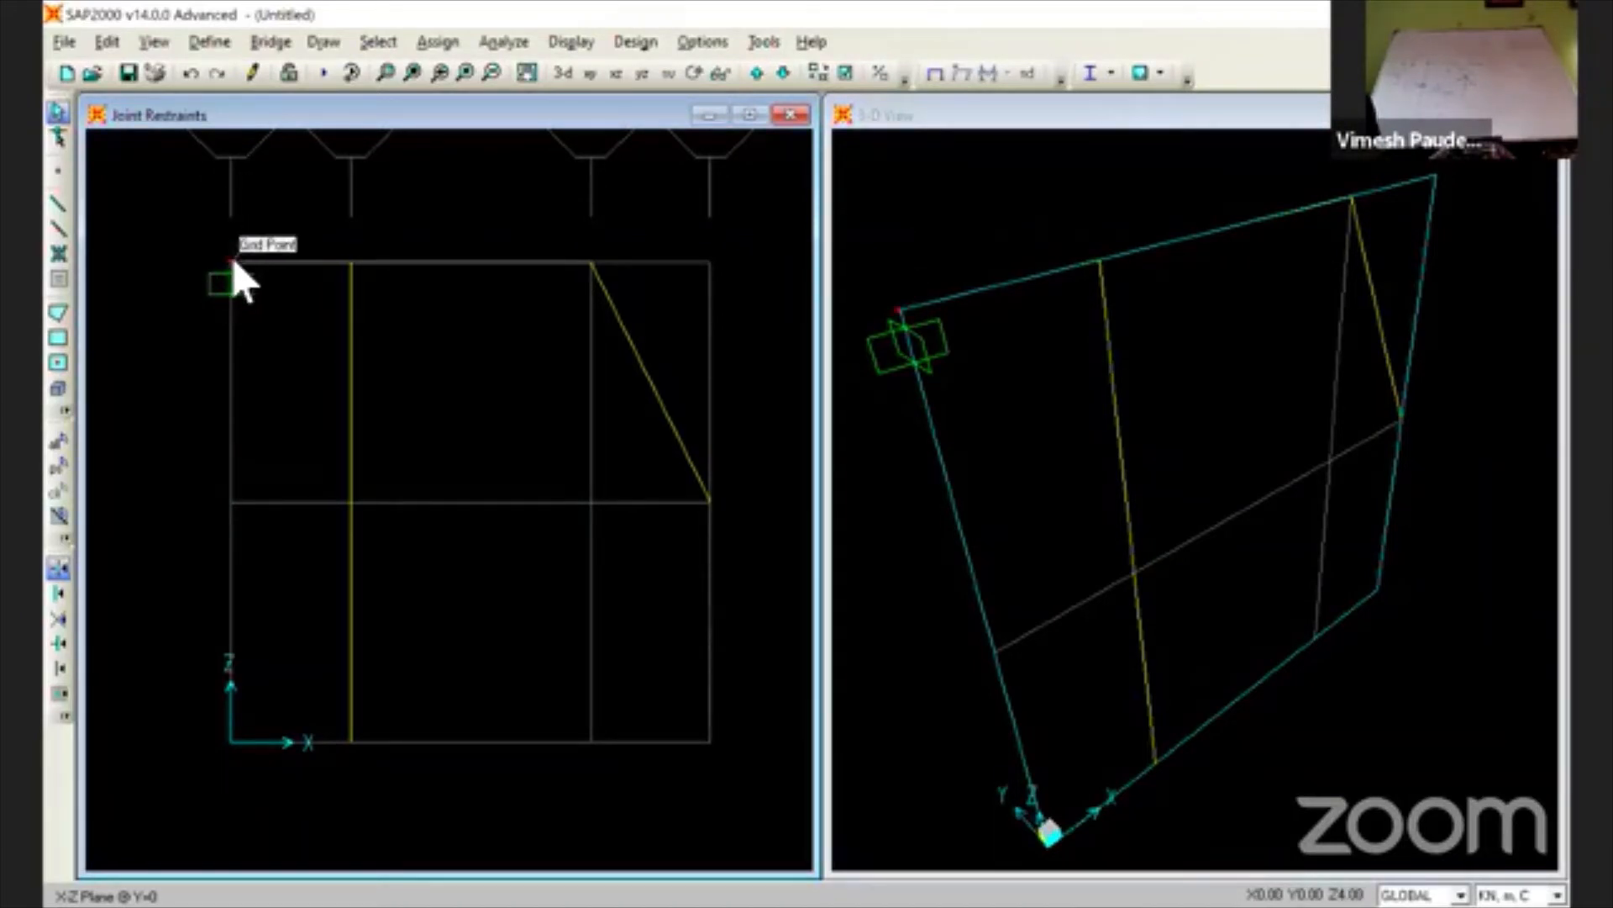
- Rotate the local axes of the fixed joint at X = 0, Z = 4 m by 90 degrees about Y'
left_click(233, 262)
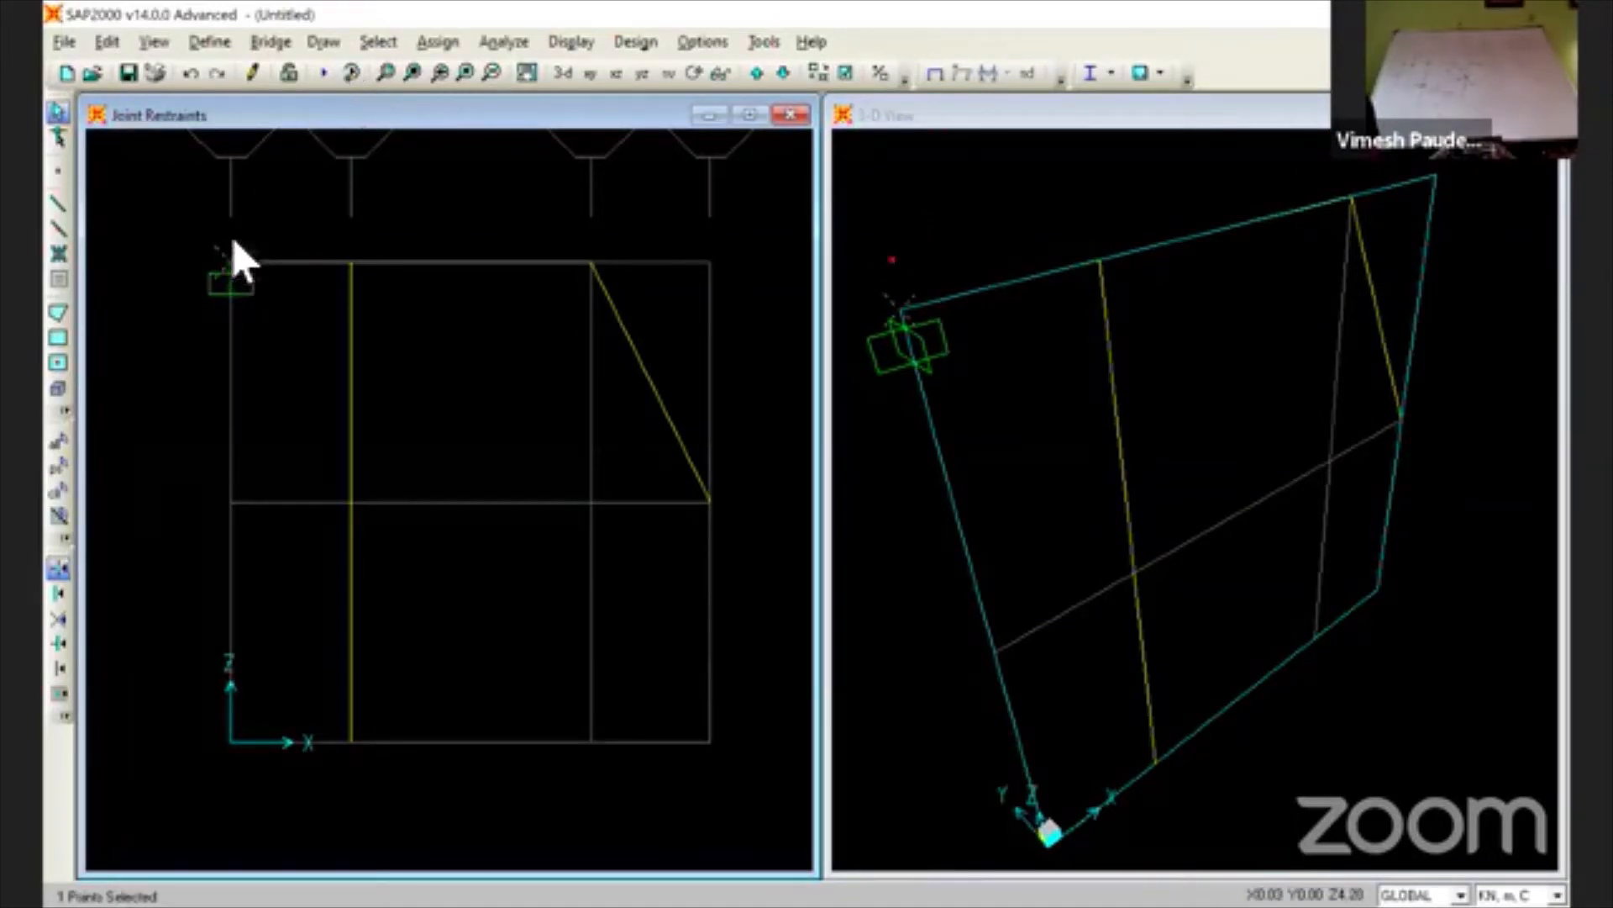
left_click(437, 42)
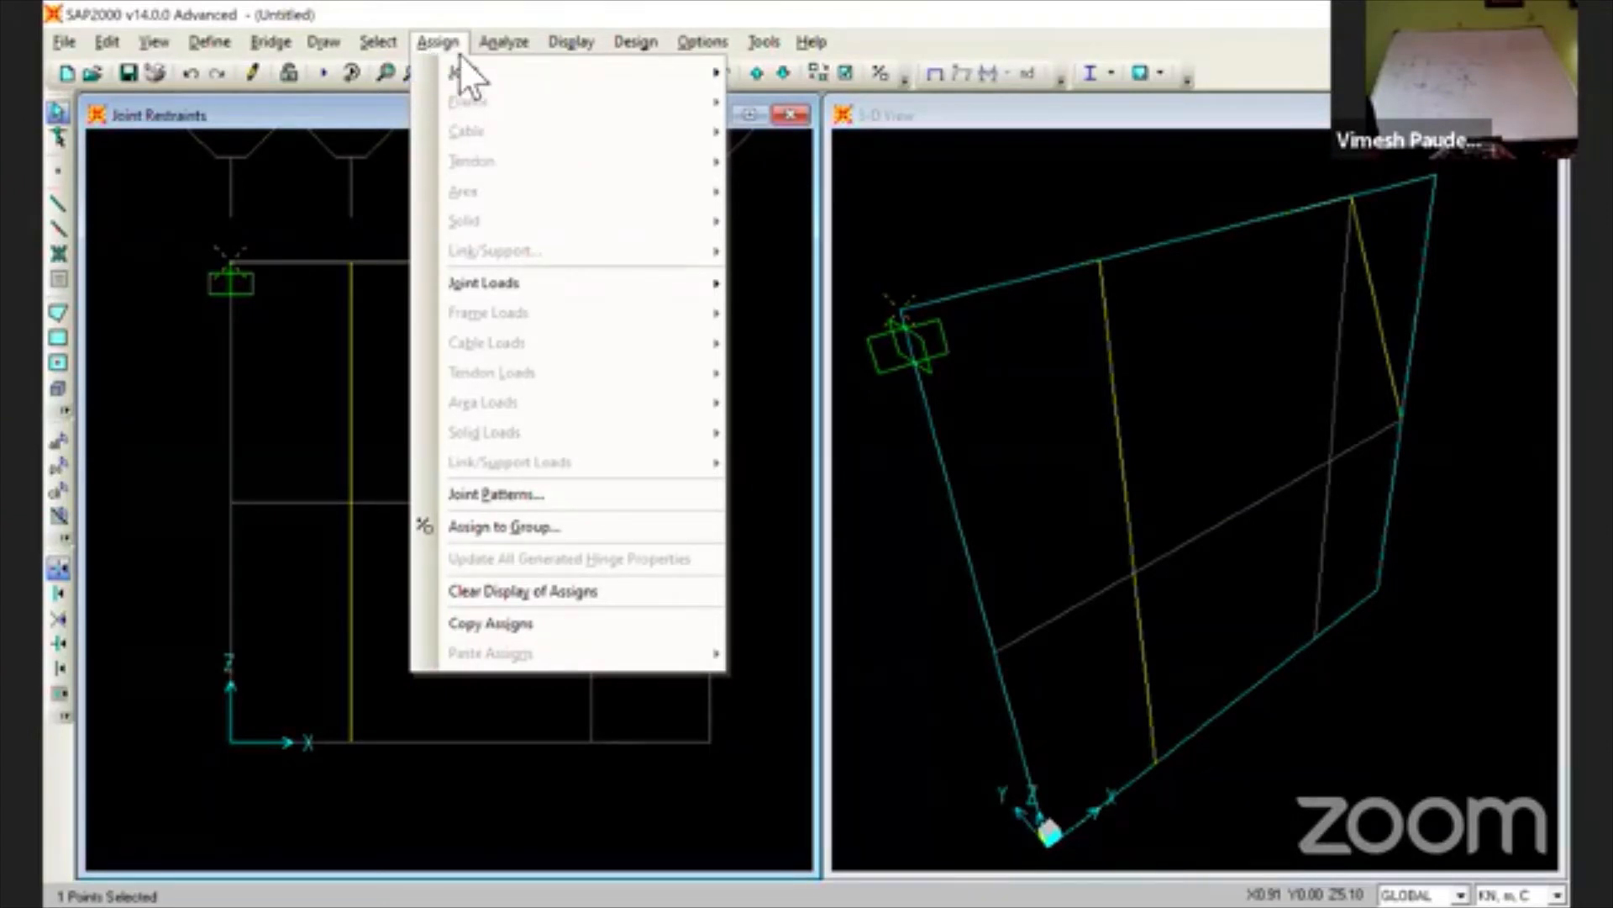
mouse_move(463, 74)
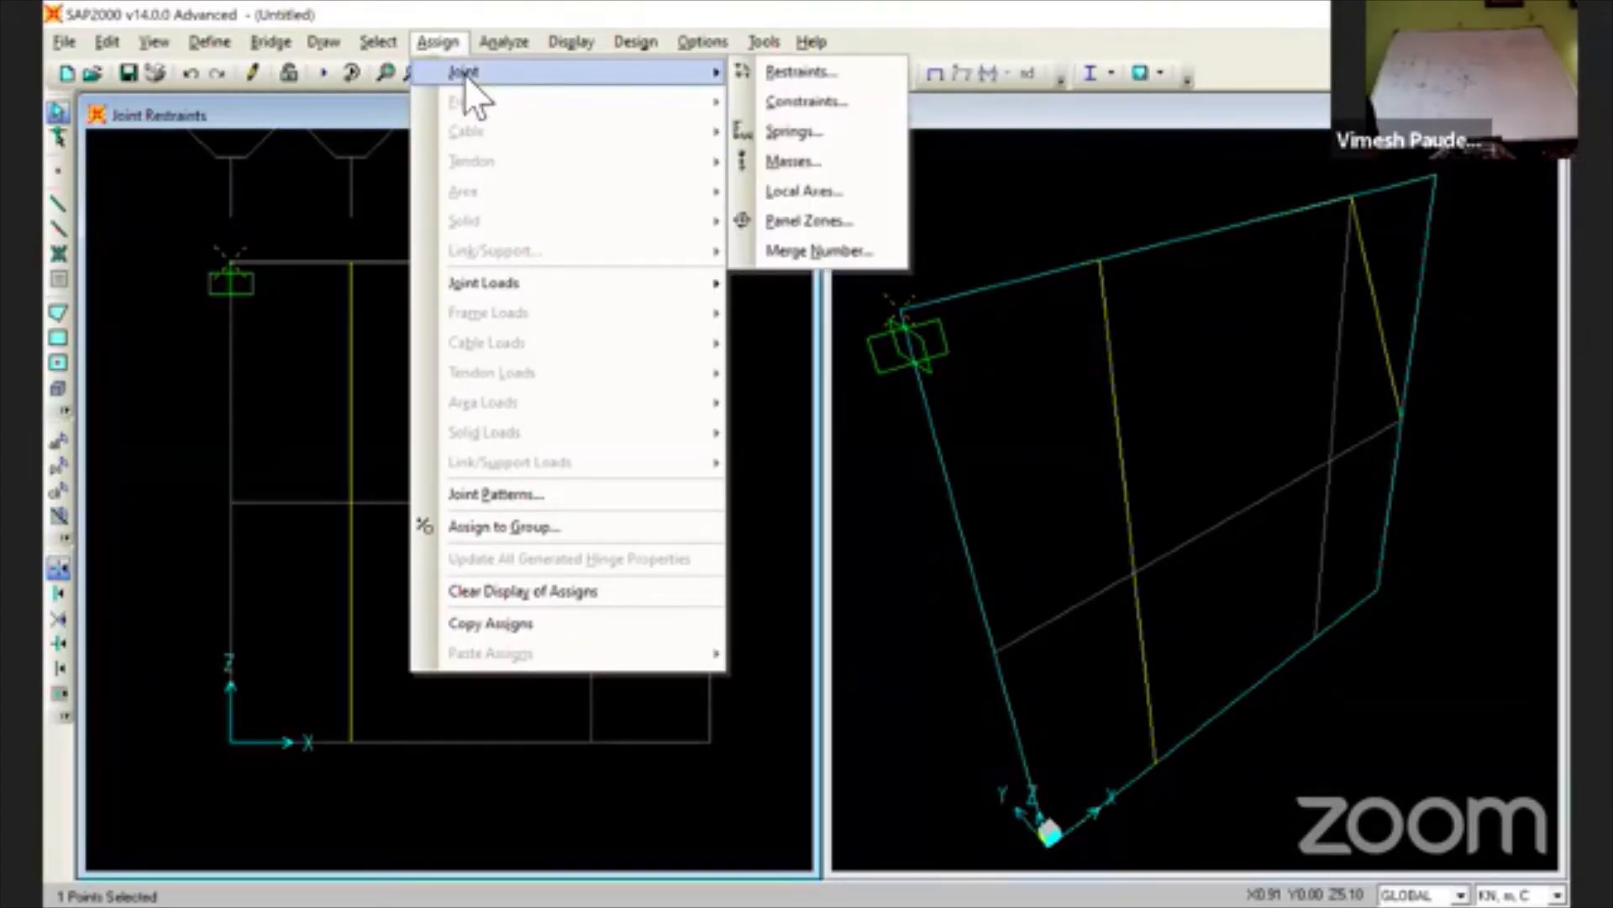
left_click(786, 188)
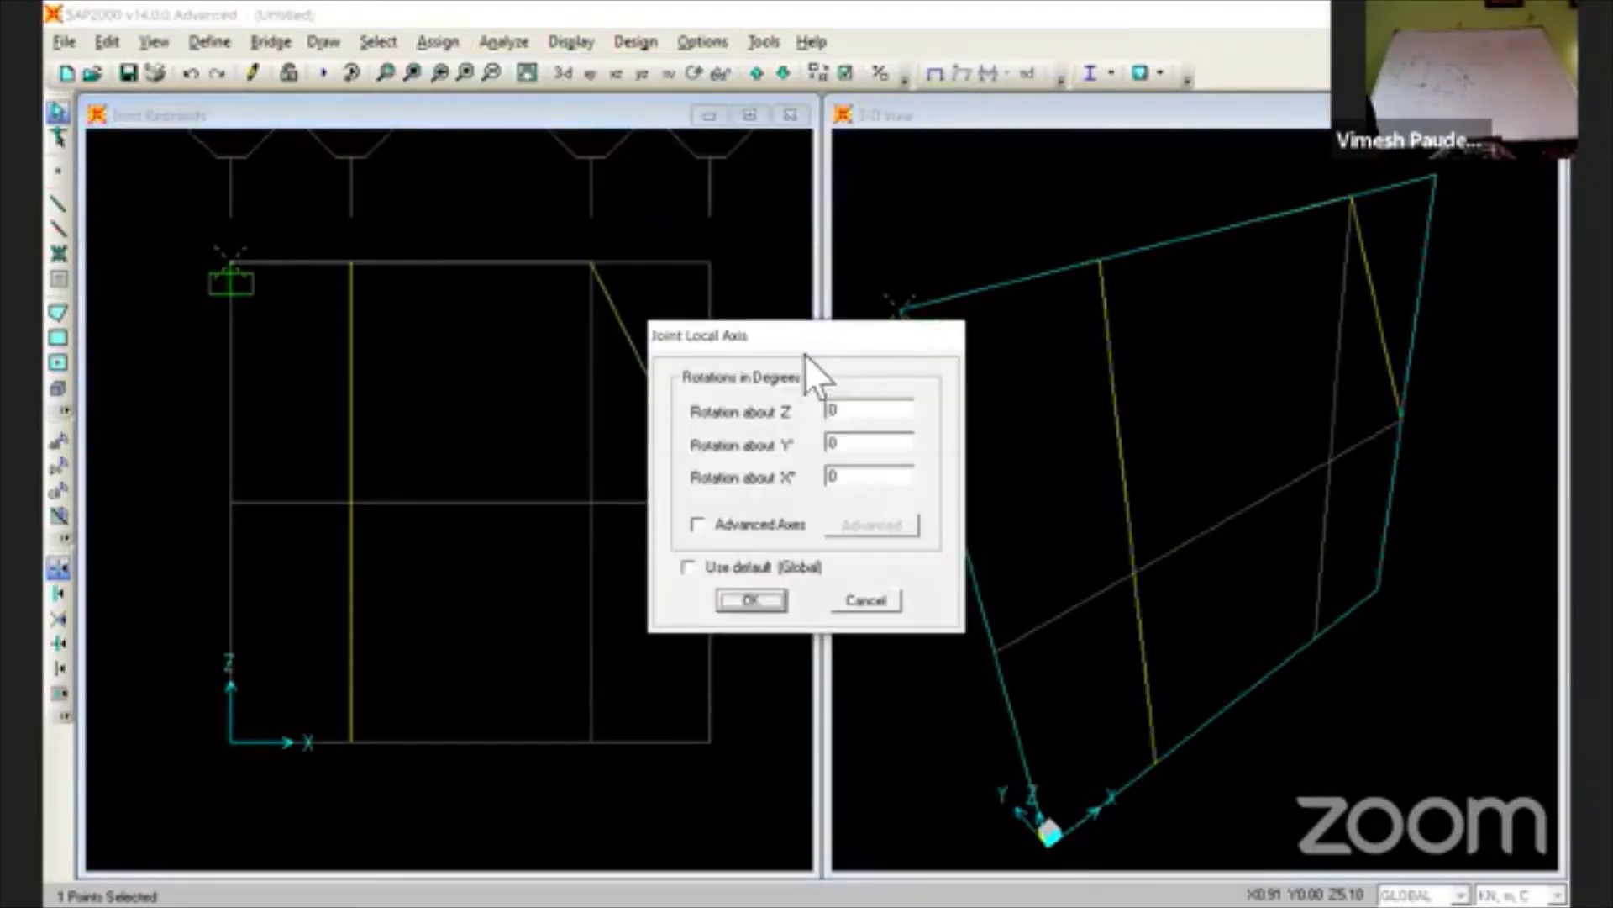
double_click(863, 446)
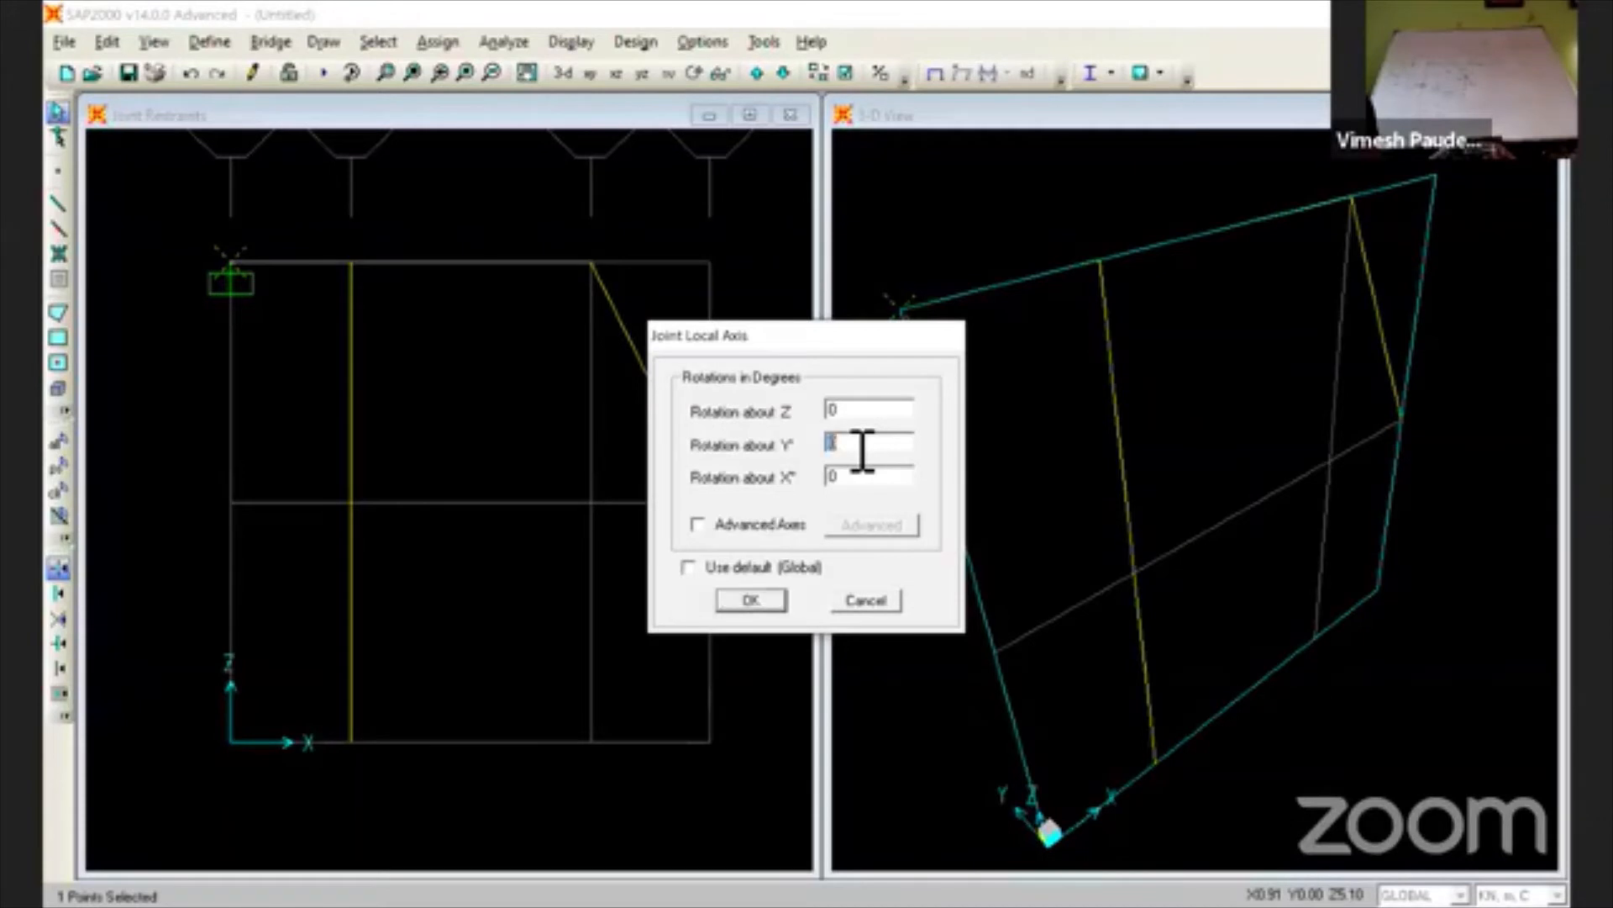
type("90")
left_click(752, 599)
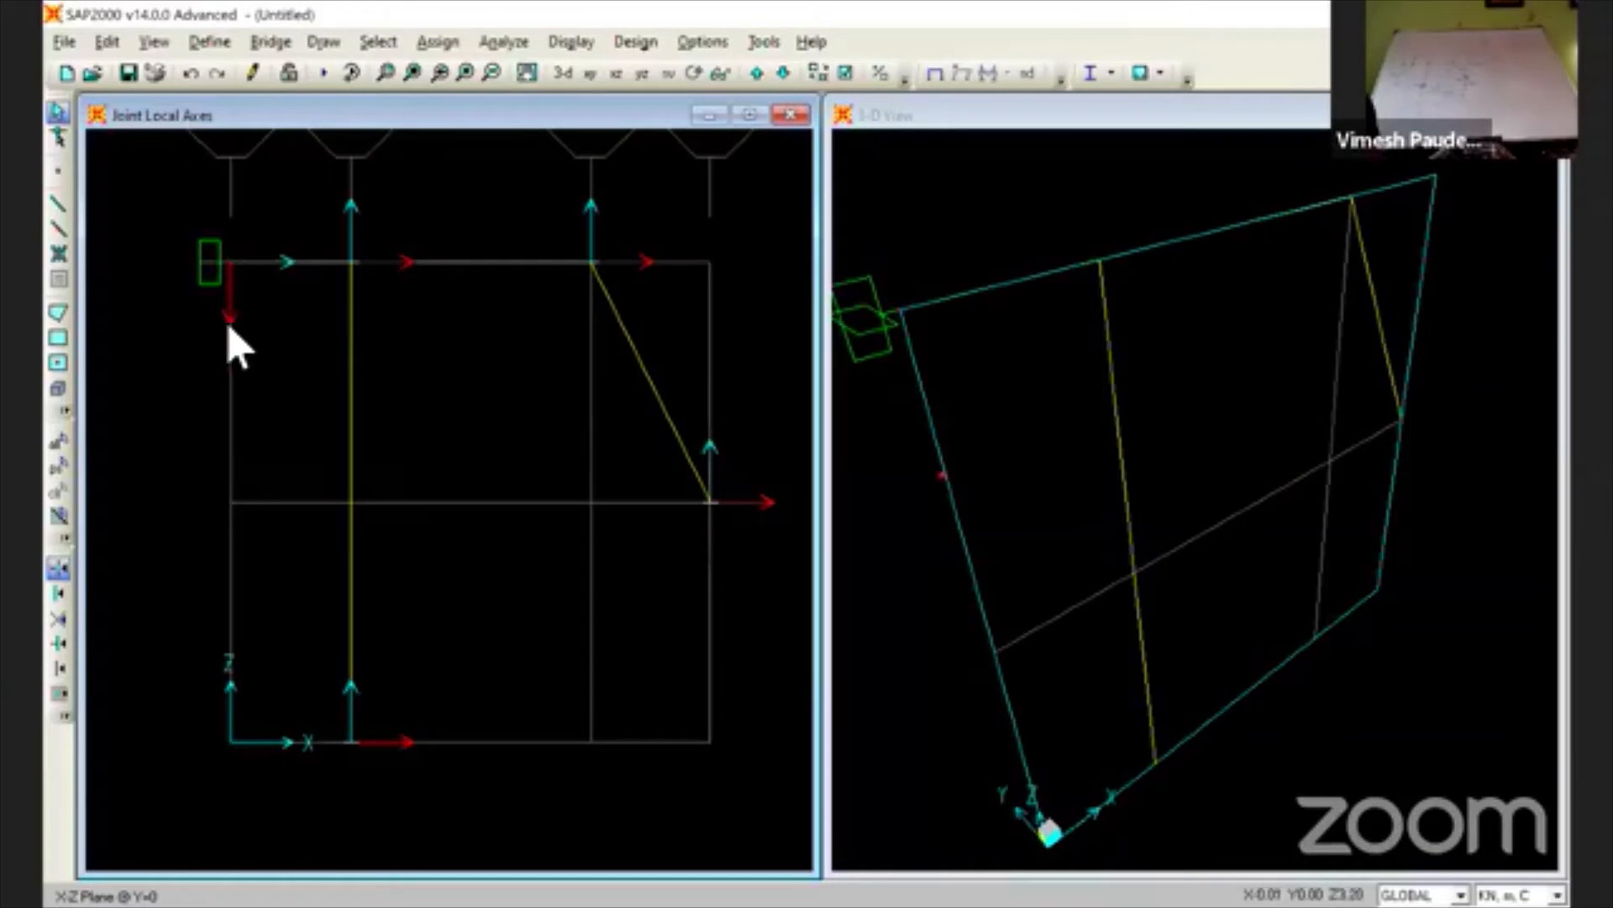
- Change the fixed joint's local axis rotation about Y' to -90 degrees
left_click(232, 260)
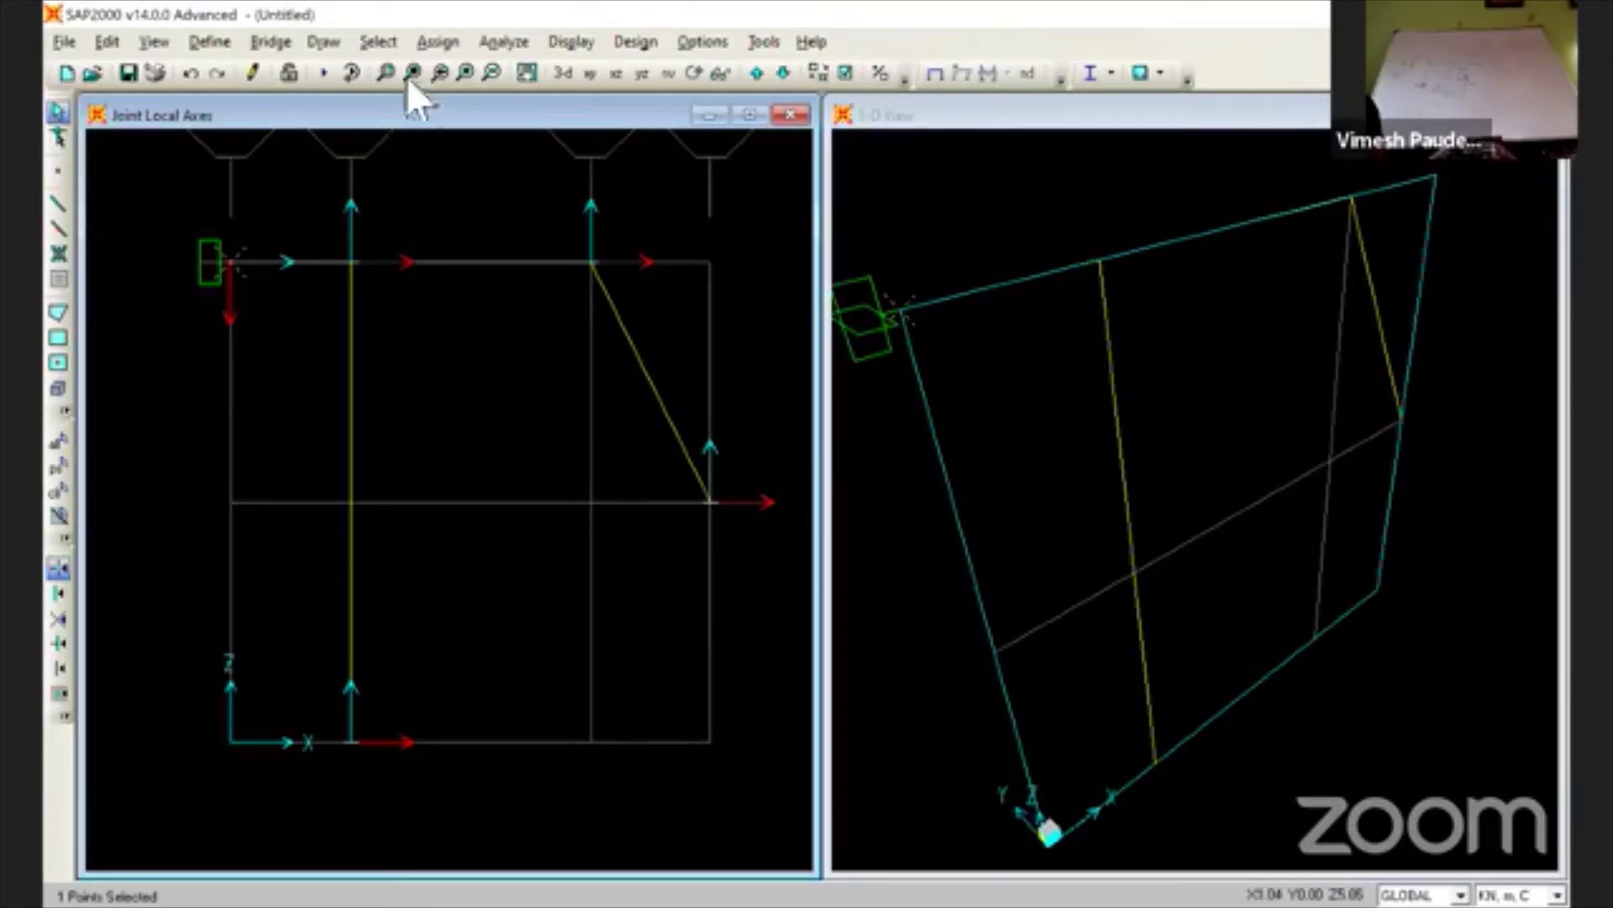
left_click(435, 41)
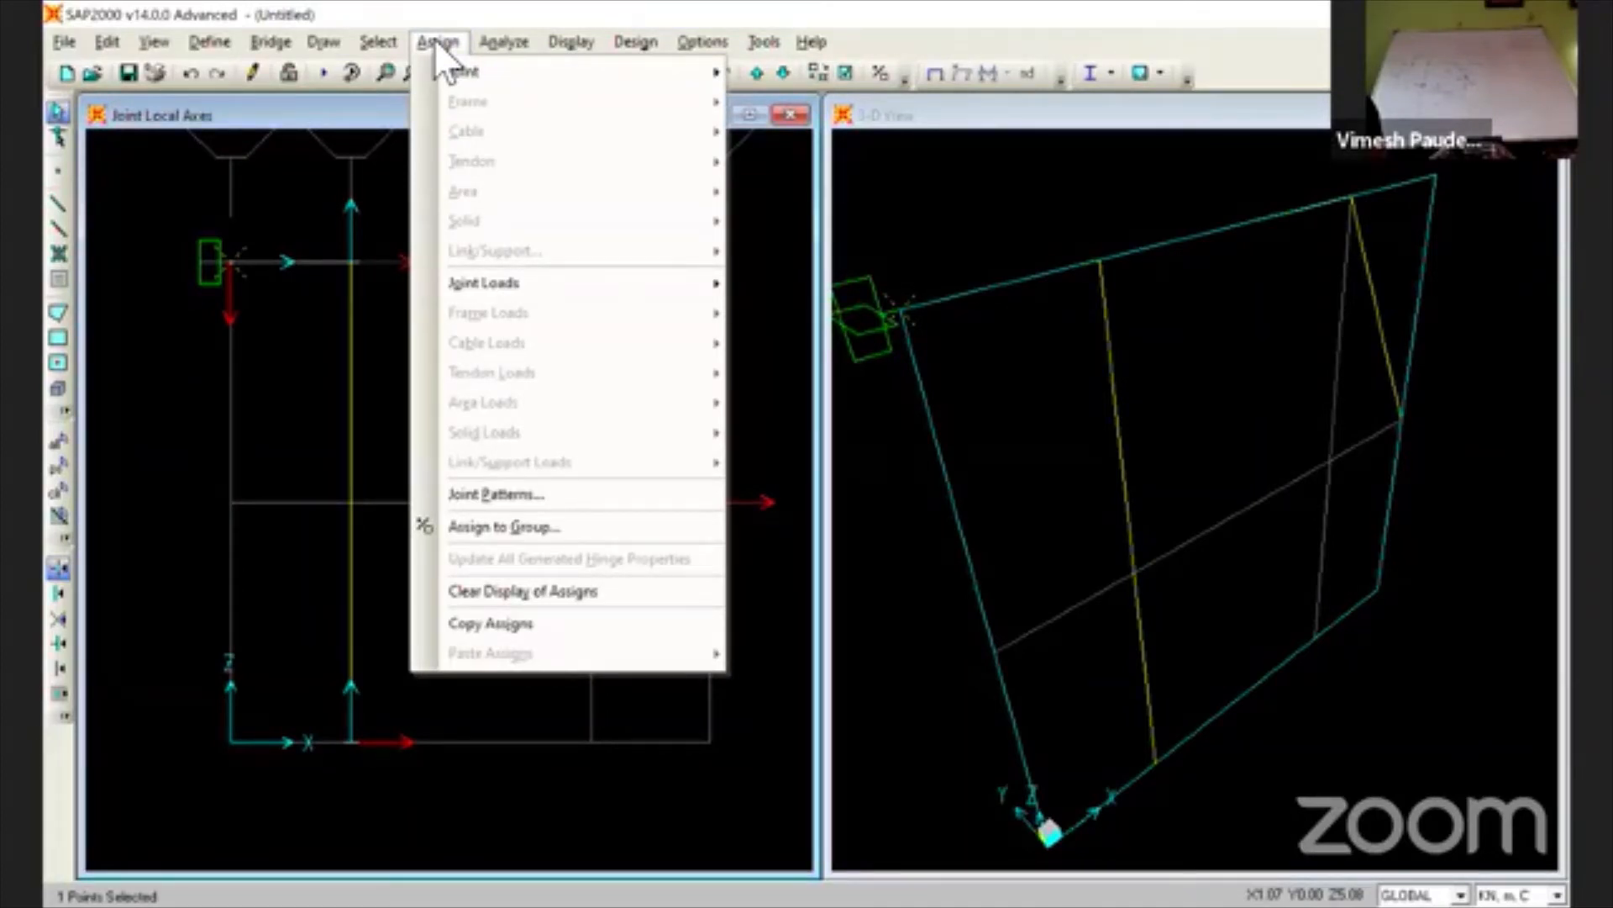
mouse_move(532, 73)
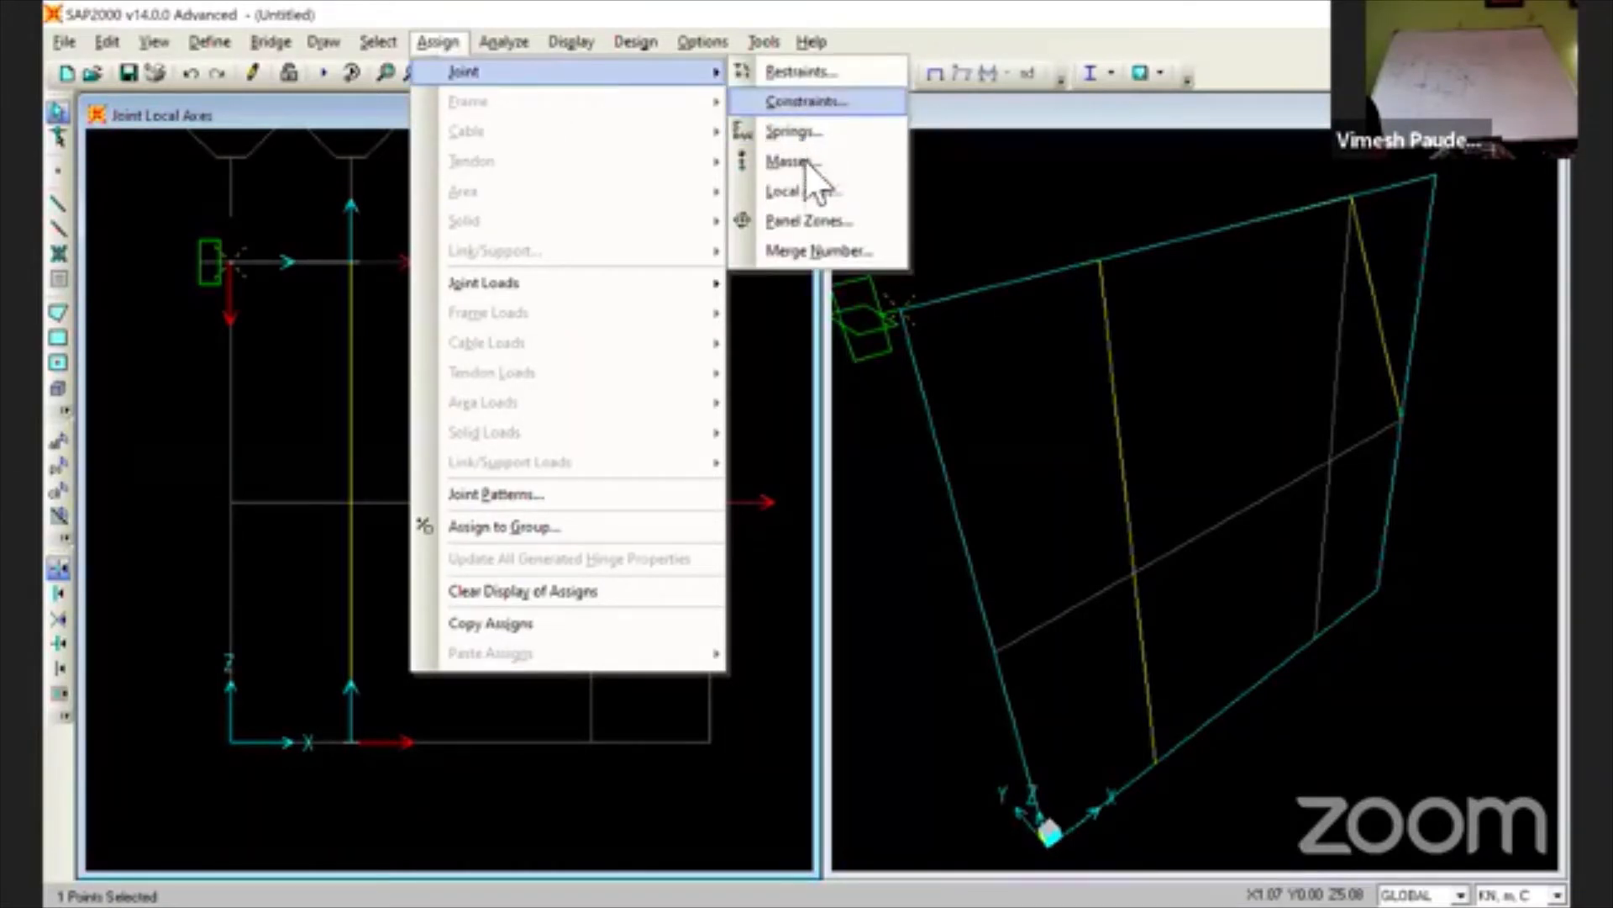
left_click(808, 190)
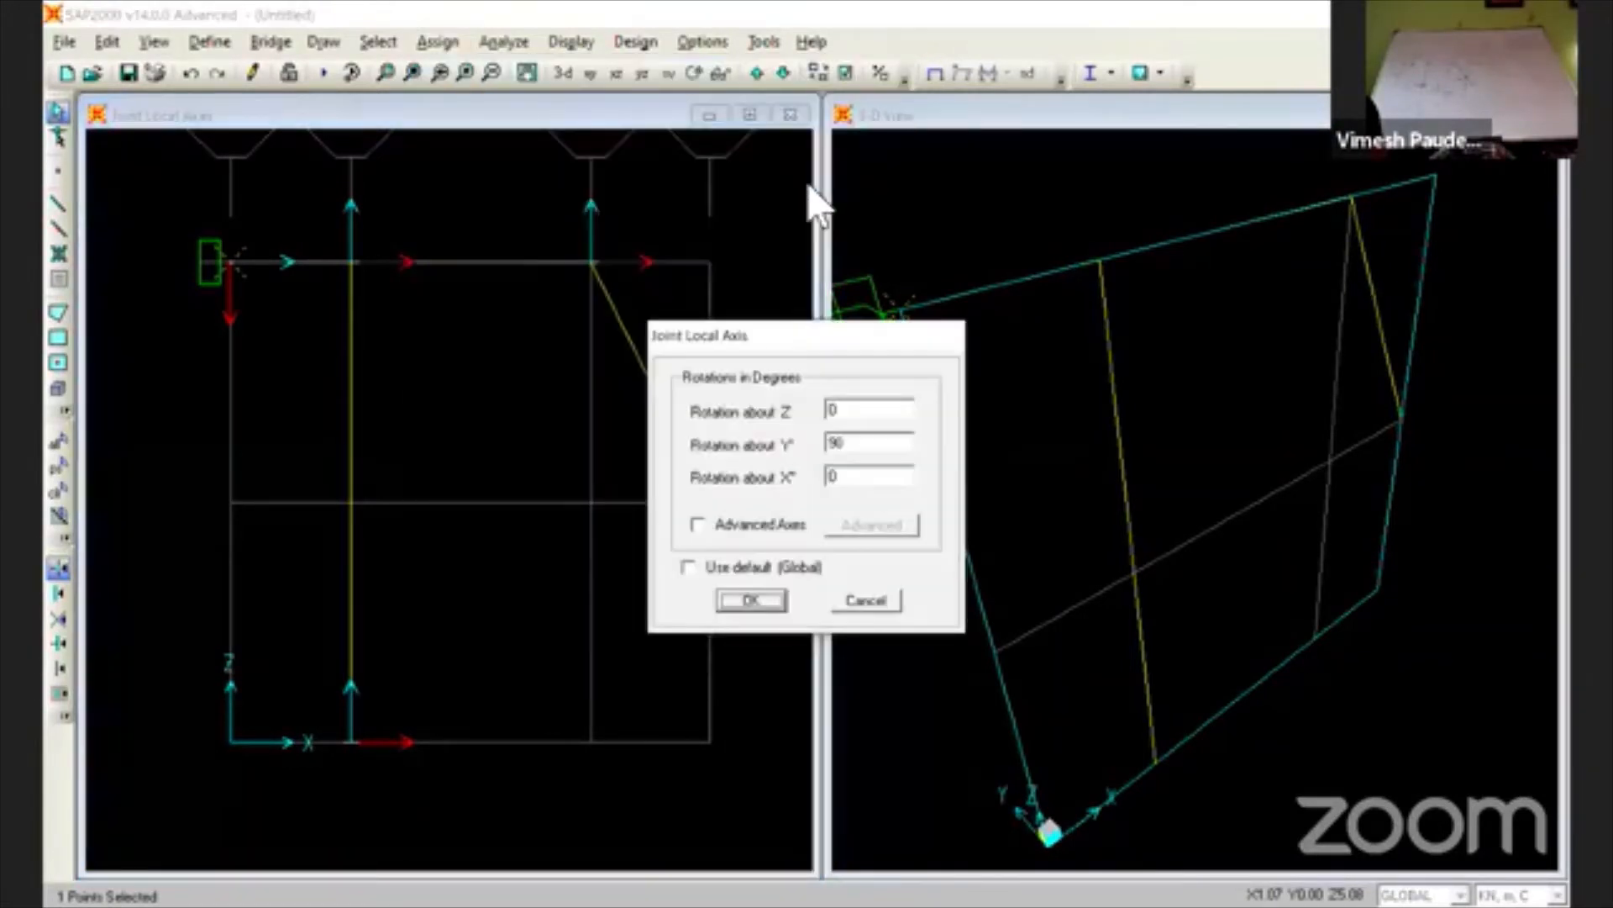
double_click(865, 452)
type("-90")
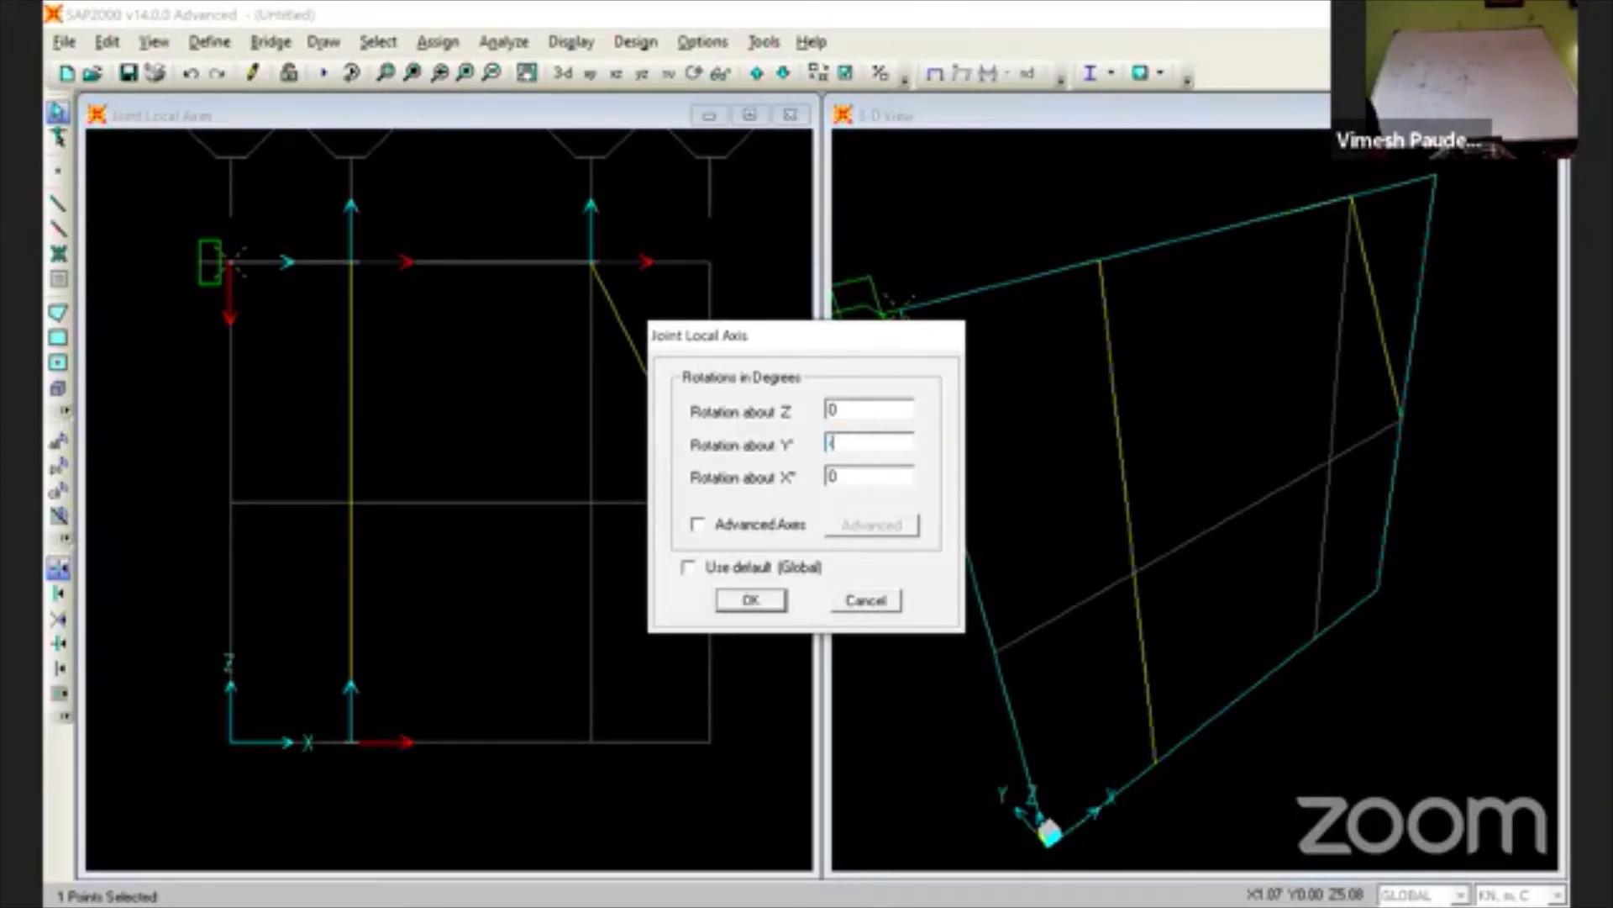
left_click(765, 593)
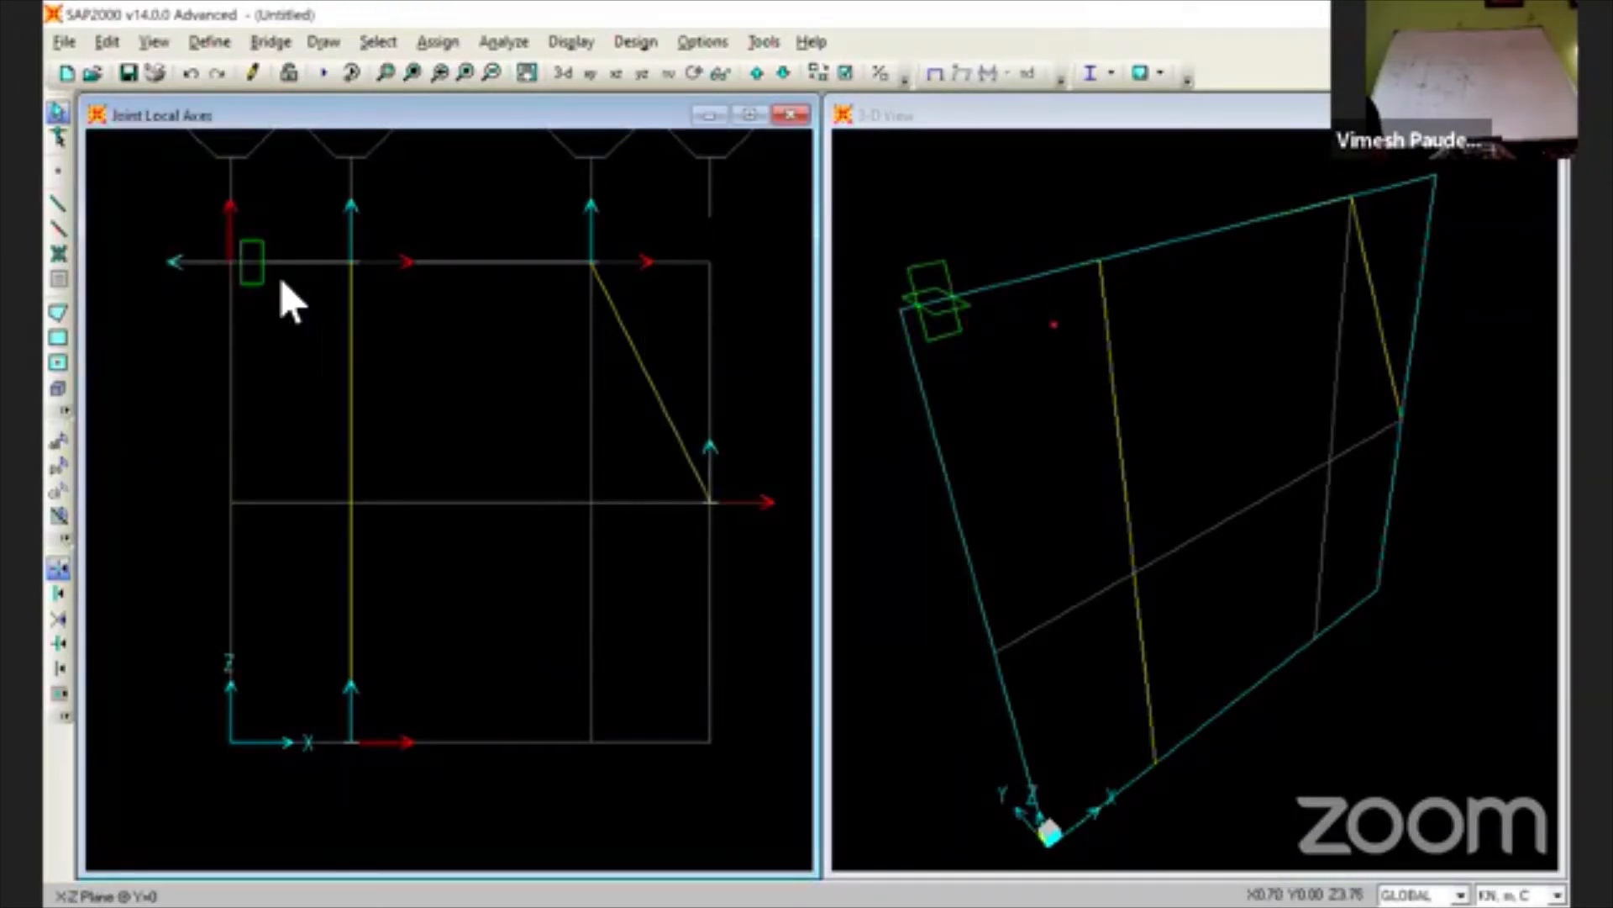
- Set the local axis rotation about Y' to 90 degrees for the fixed joint at X = 0, Z = 4 m
left_click(233, 265)
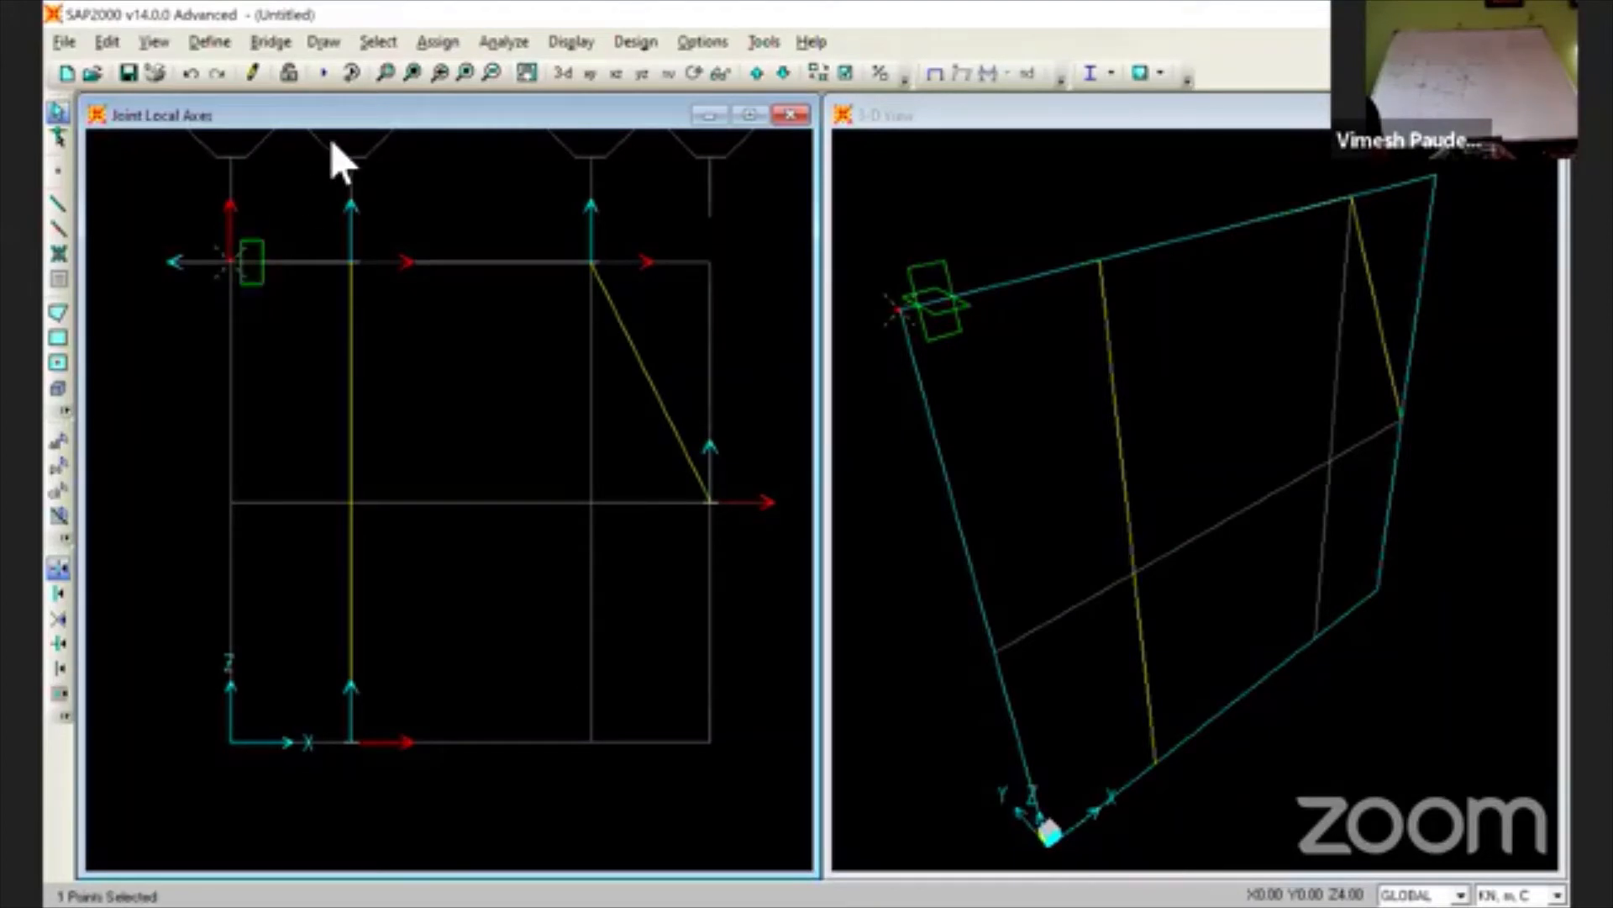
left_click(438, 41)
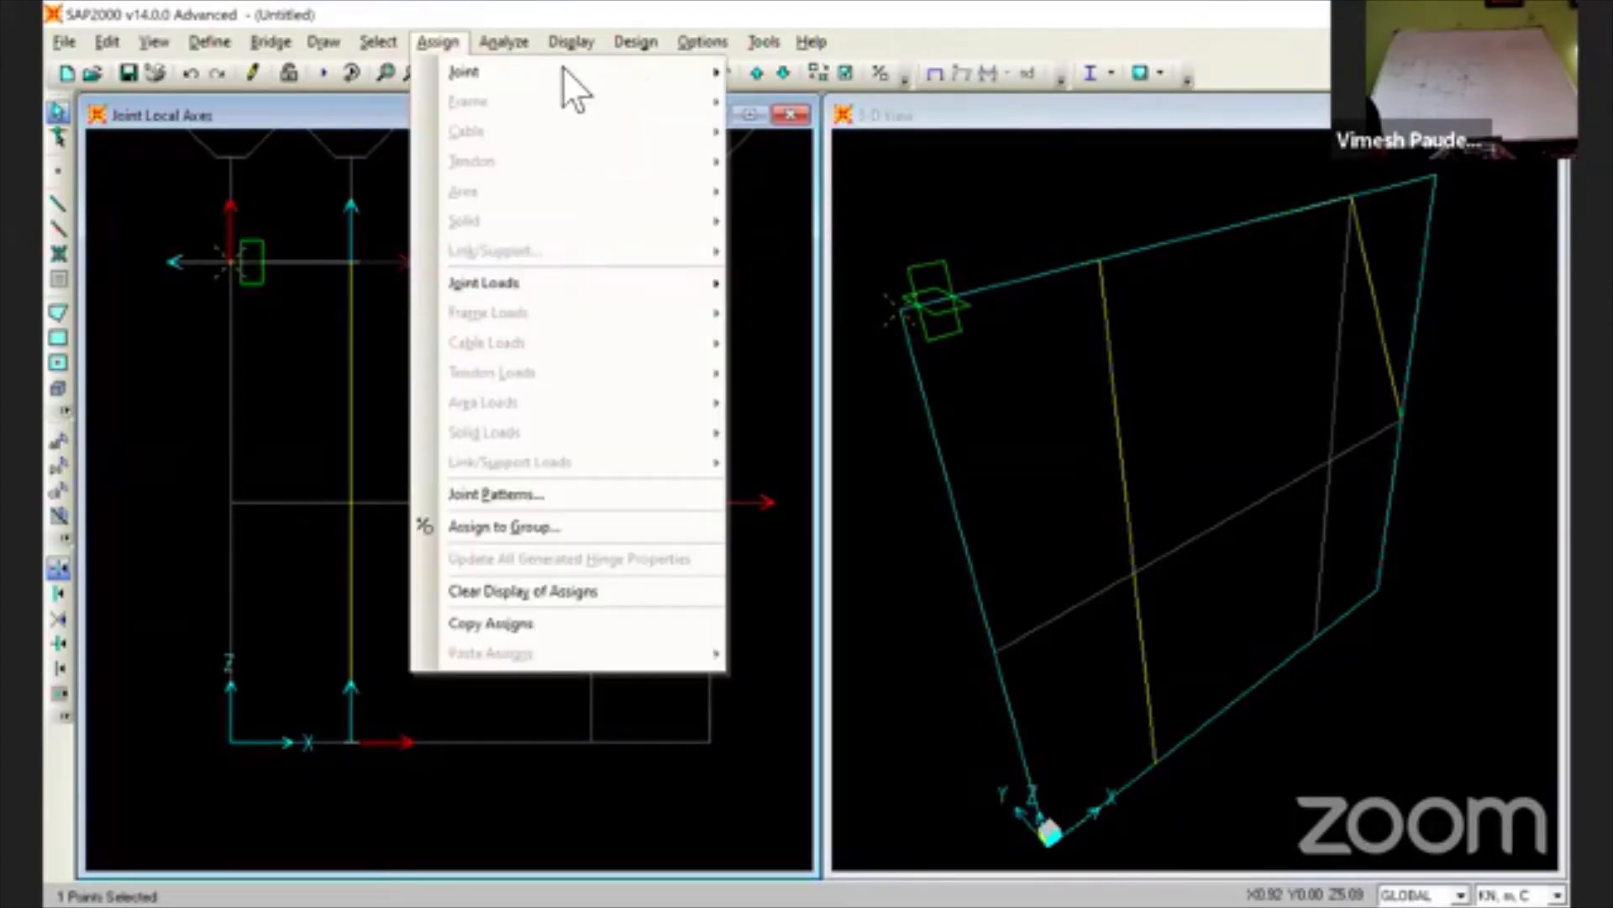
mouse_move(562, 72)
left_click(785, 191)
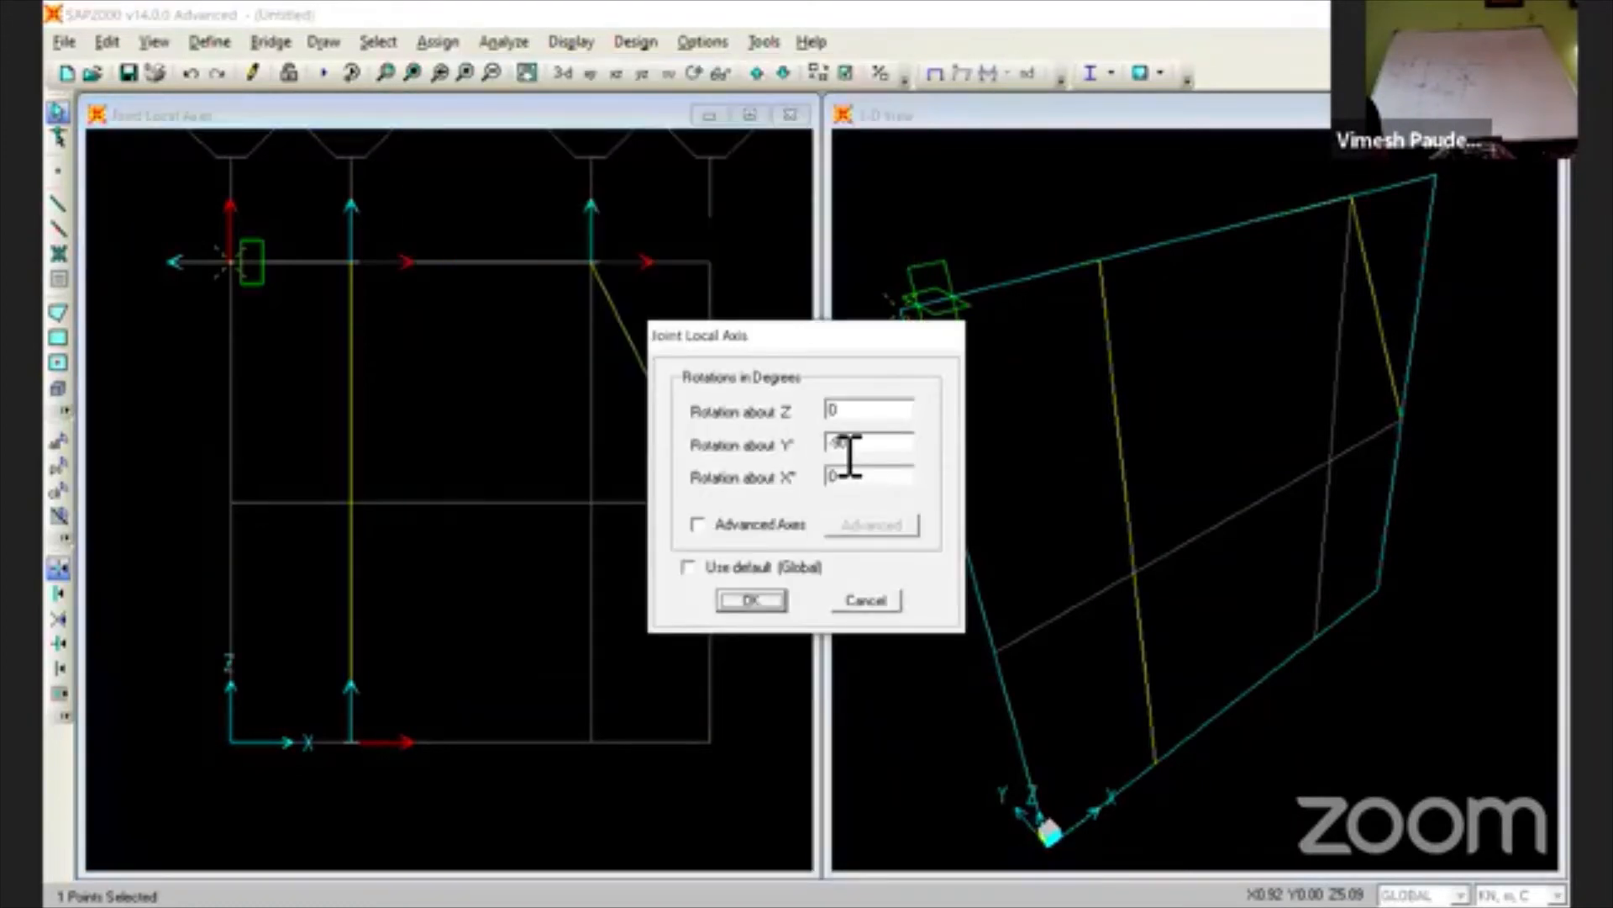
left_click(847, 449)
type("90")
left_click(756, 599)
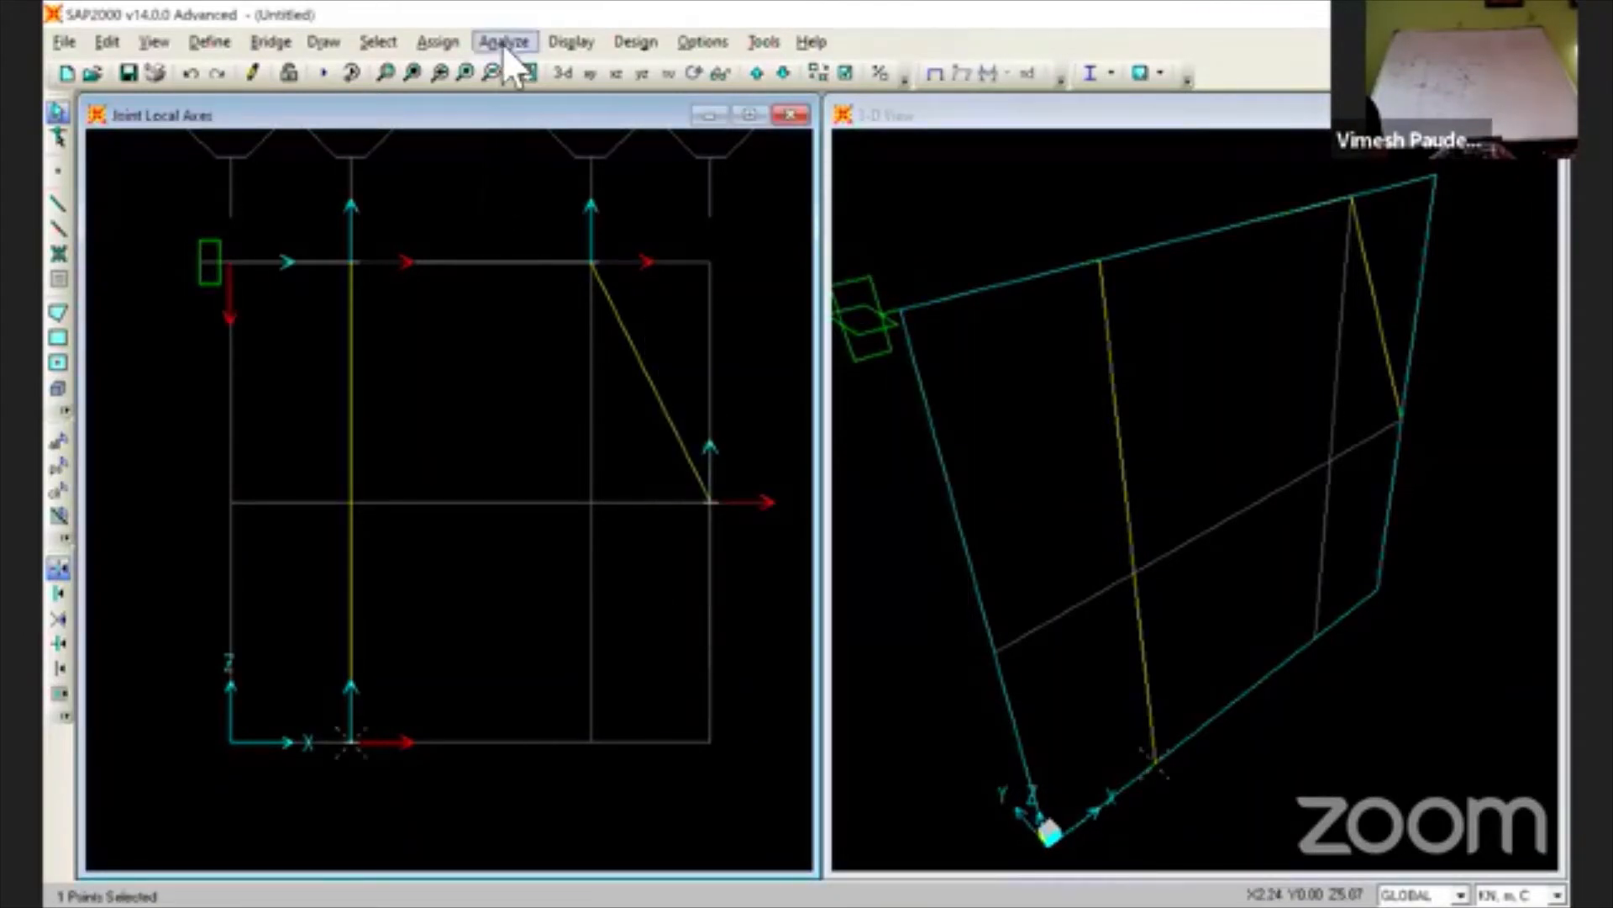
- Assign a fixed restraint to the column's base joint at X = 1 m, Z = 0
left_click(436, 41)
mouse_move(471, 69)
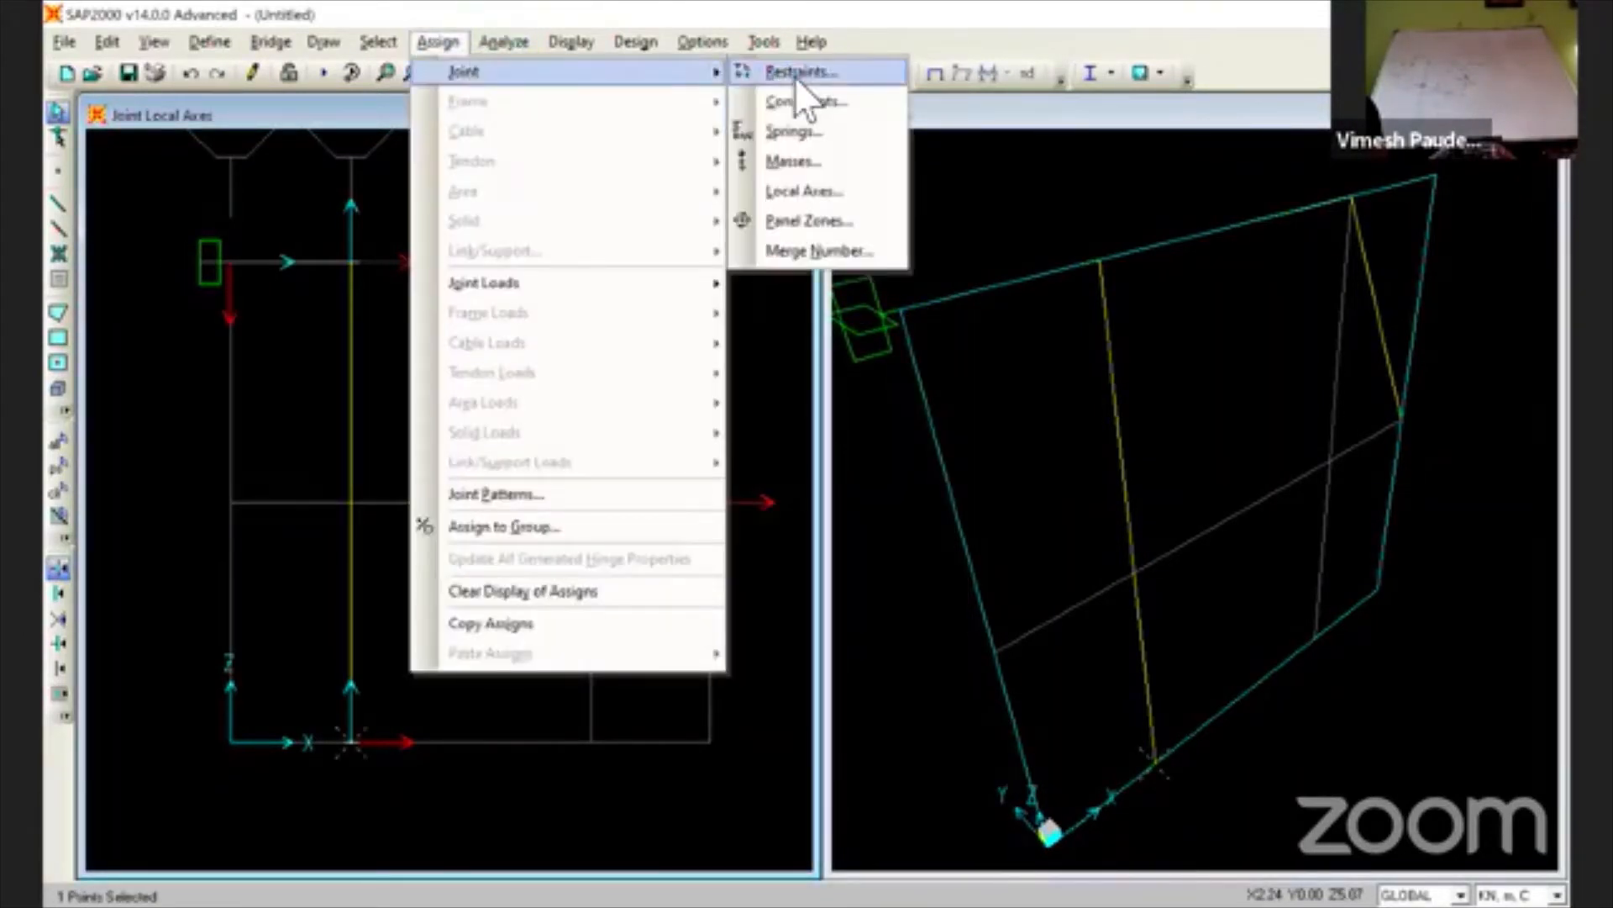
left_click(794, 77)
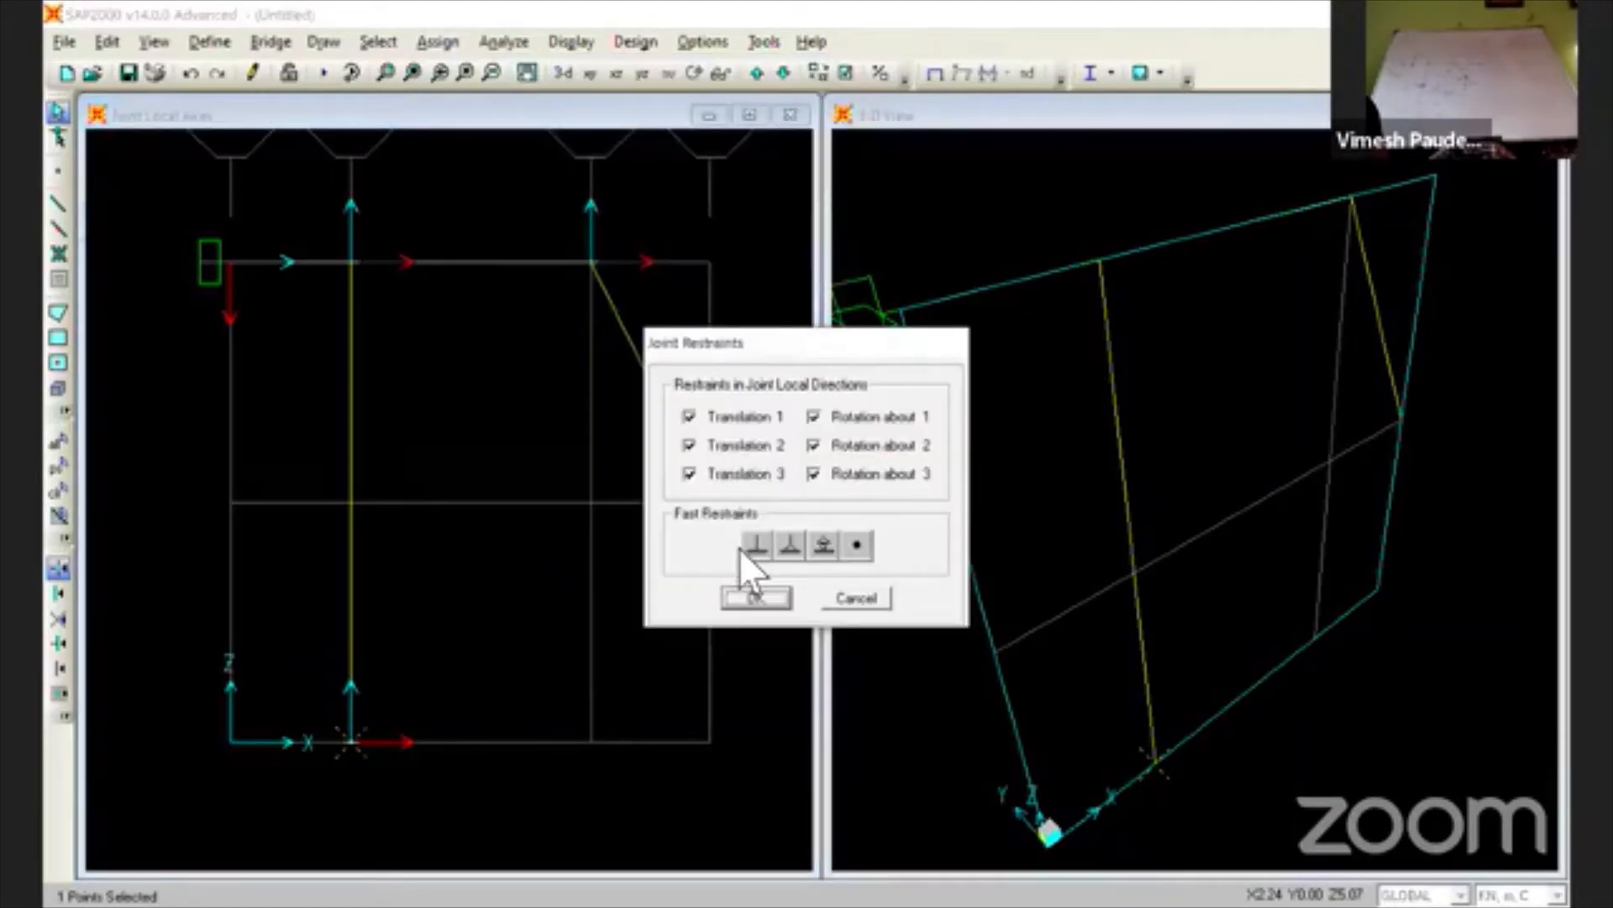
left_click(755, 597)
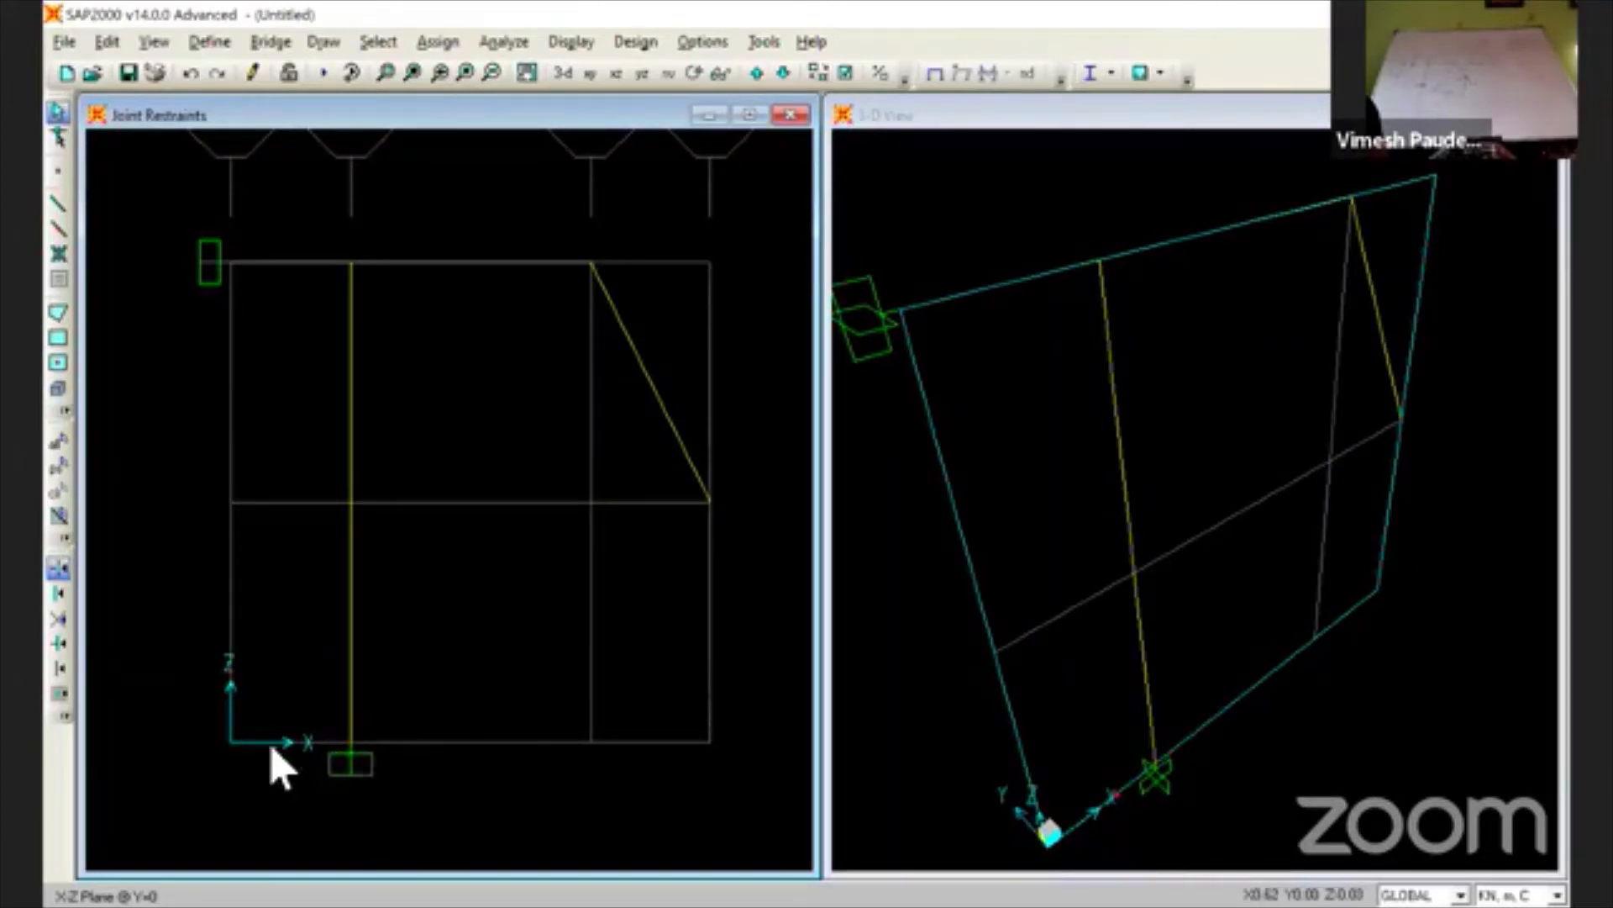
- Assign a fixed restraint to the inclined member's lower joint at X = 4 m, Z = 2 m
left_click(711, 503)
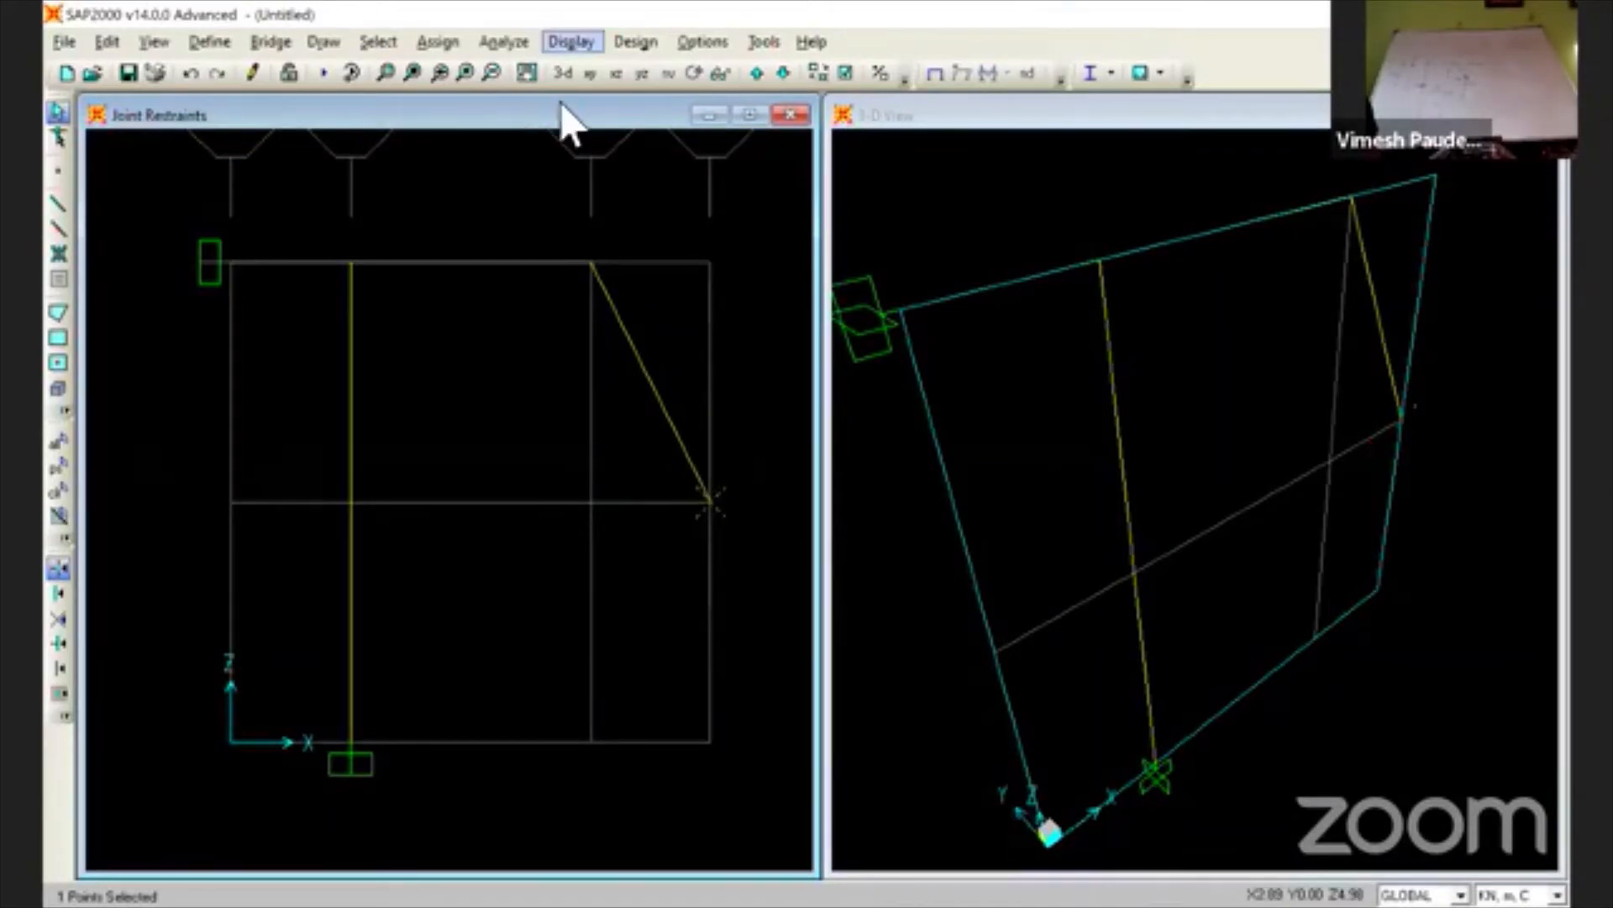
left_click(445, 44)
mouse_move(542, 76)
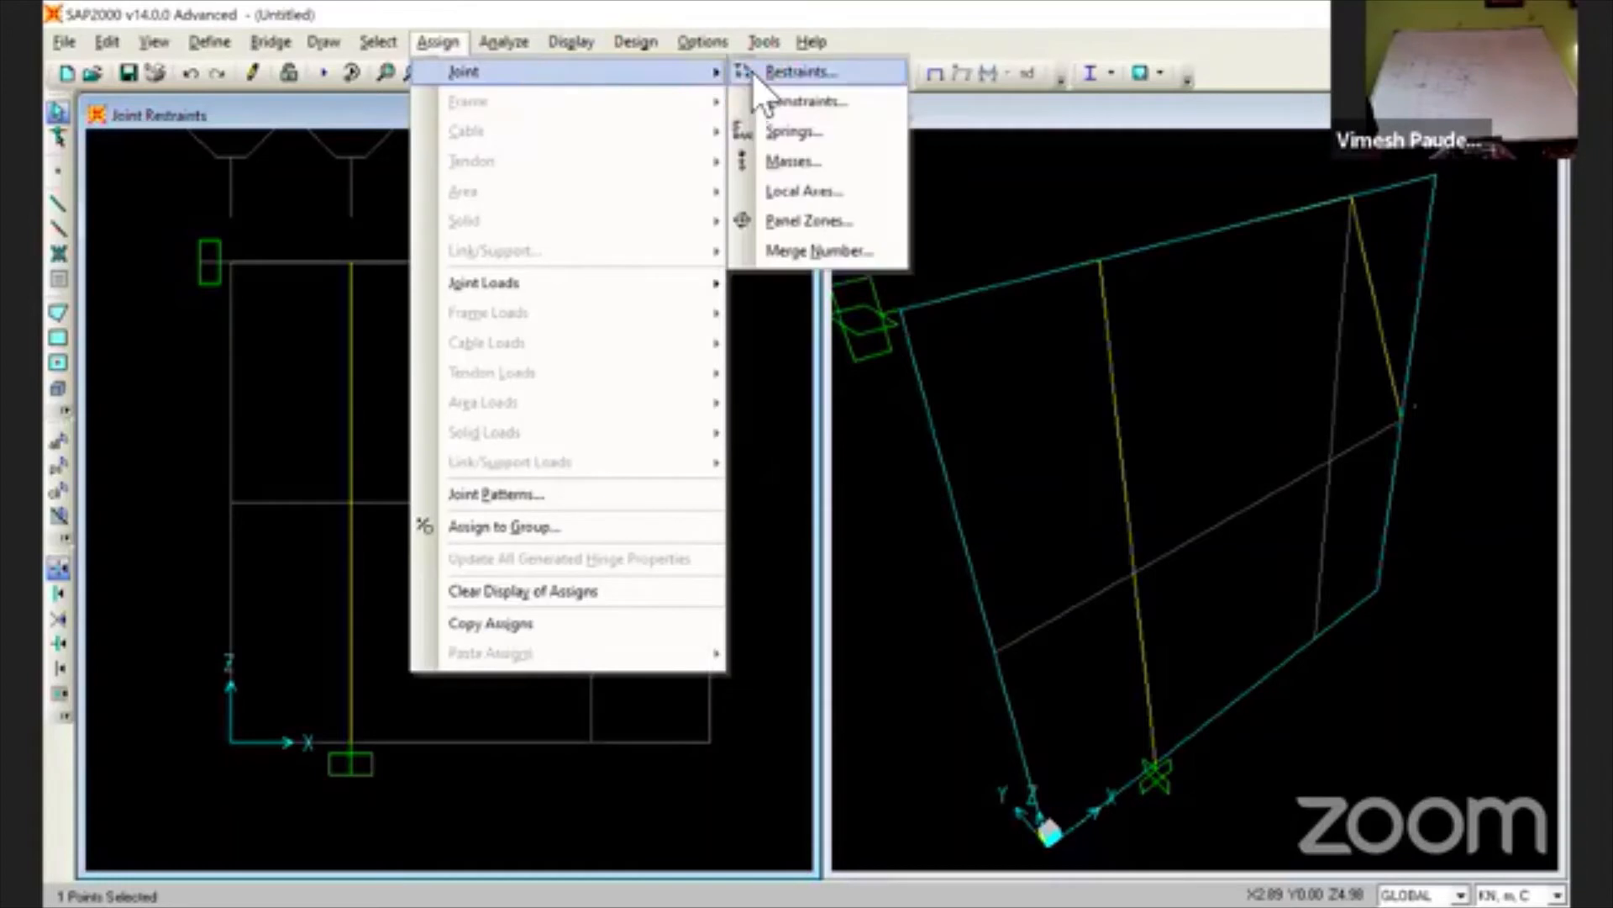
left_click(751, 72)
left_click(758, 599)
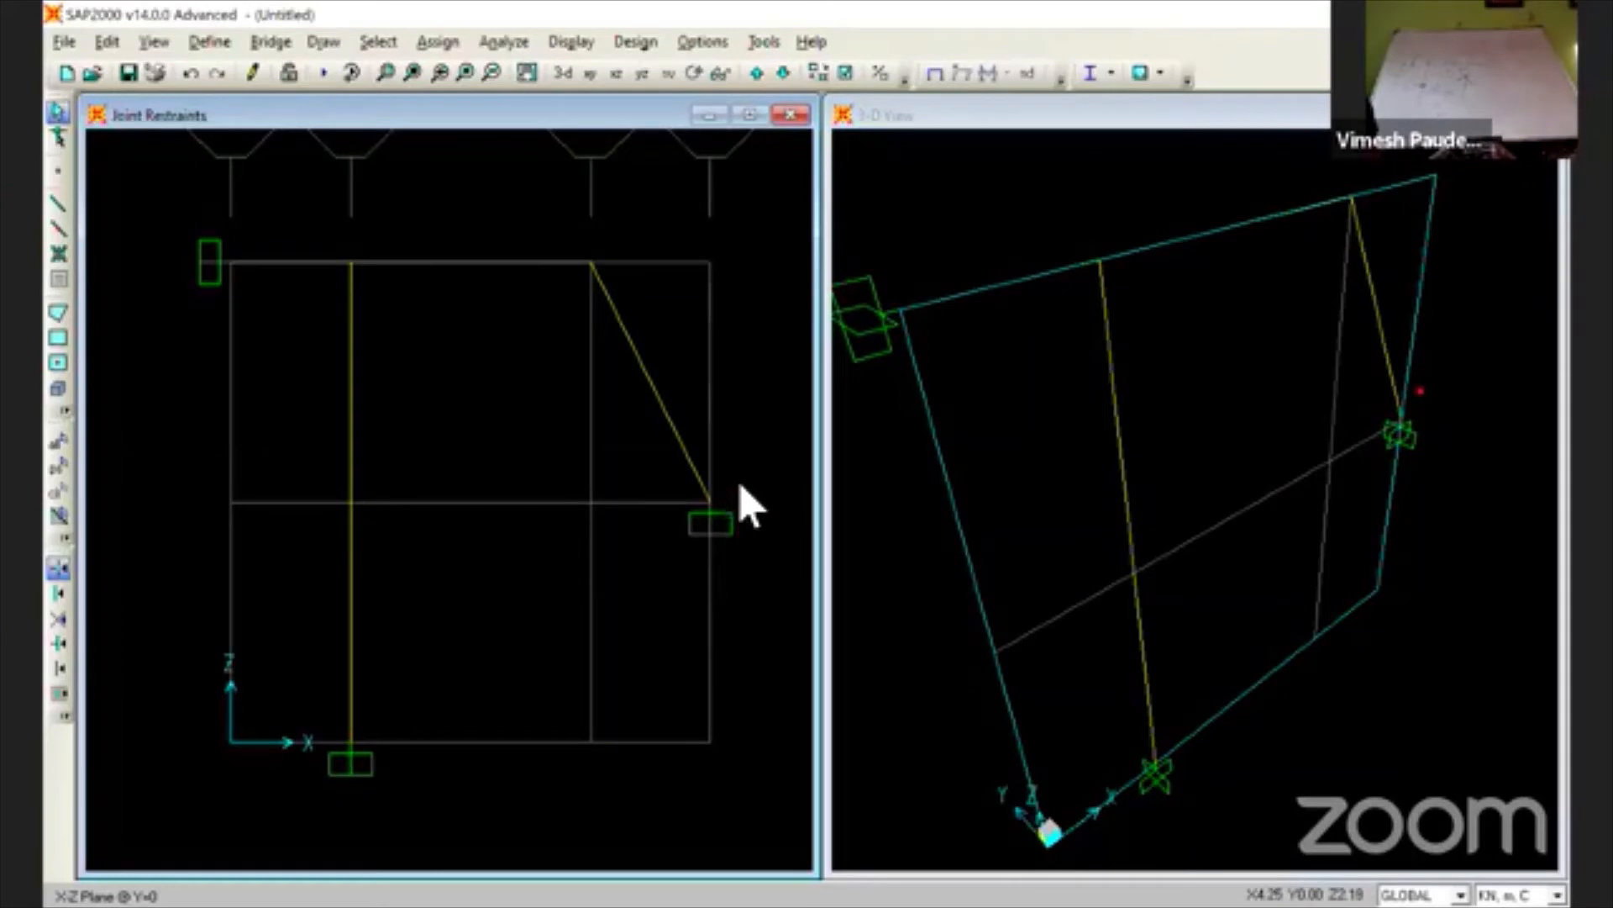
- Rotate the local axes of the inclined member's fixed joint at X = 4 m, Z = 2 m by -63.43 degrees about Y'
left_click(704, 517)
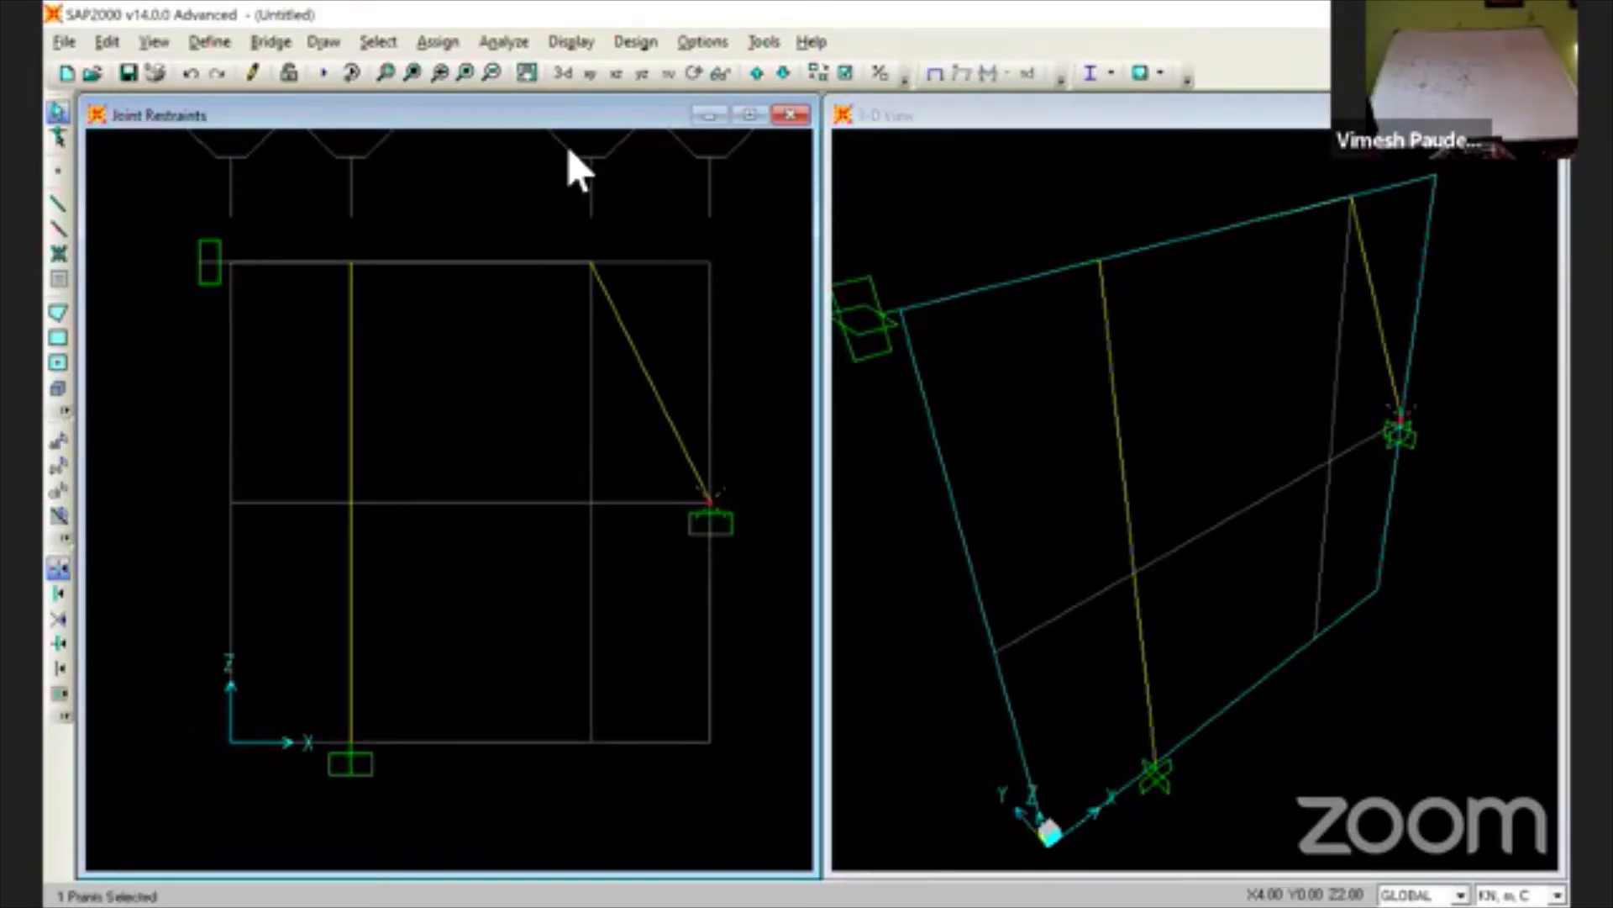
left_click(512, 40)
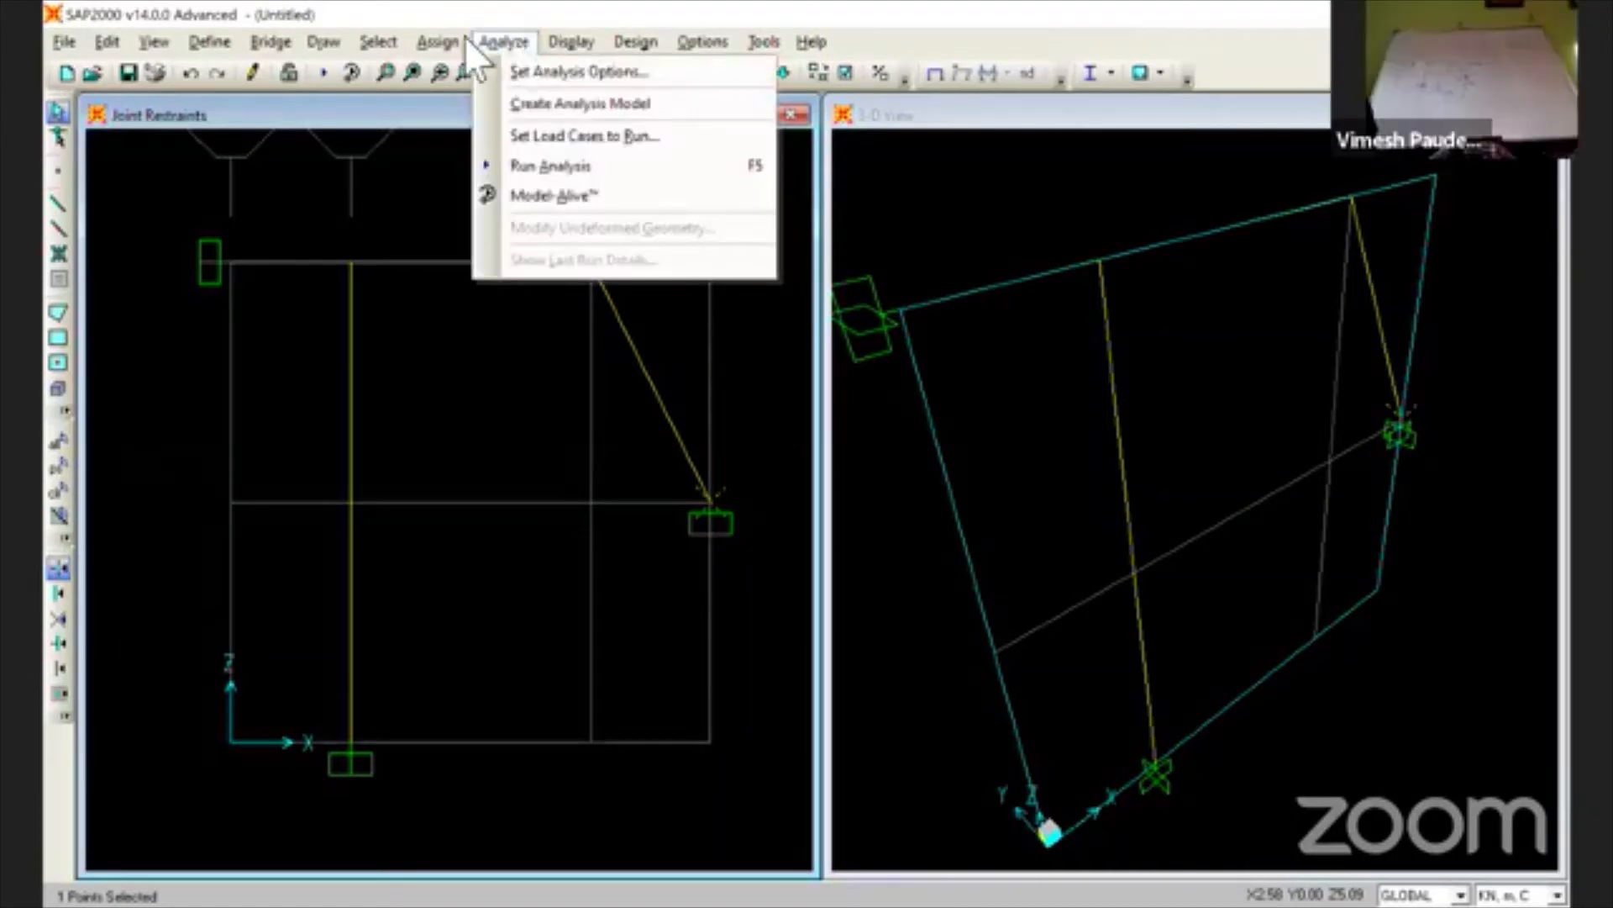
mouse_move(446, 40)
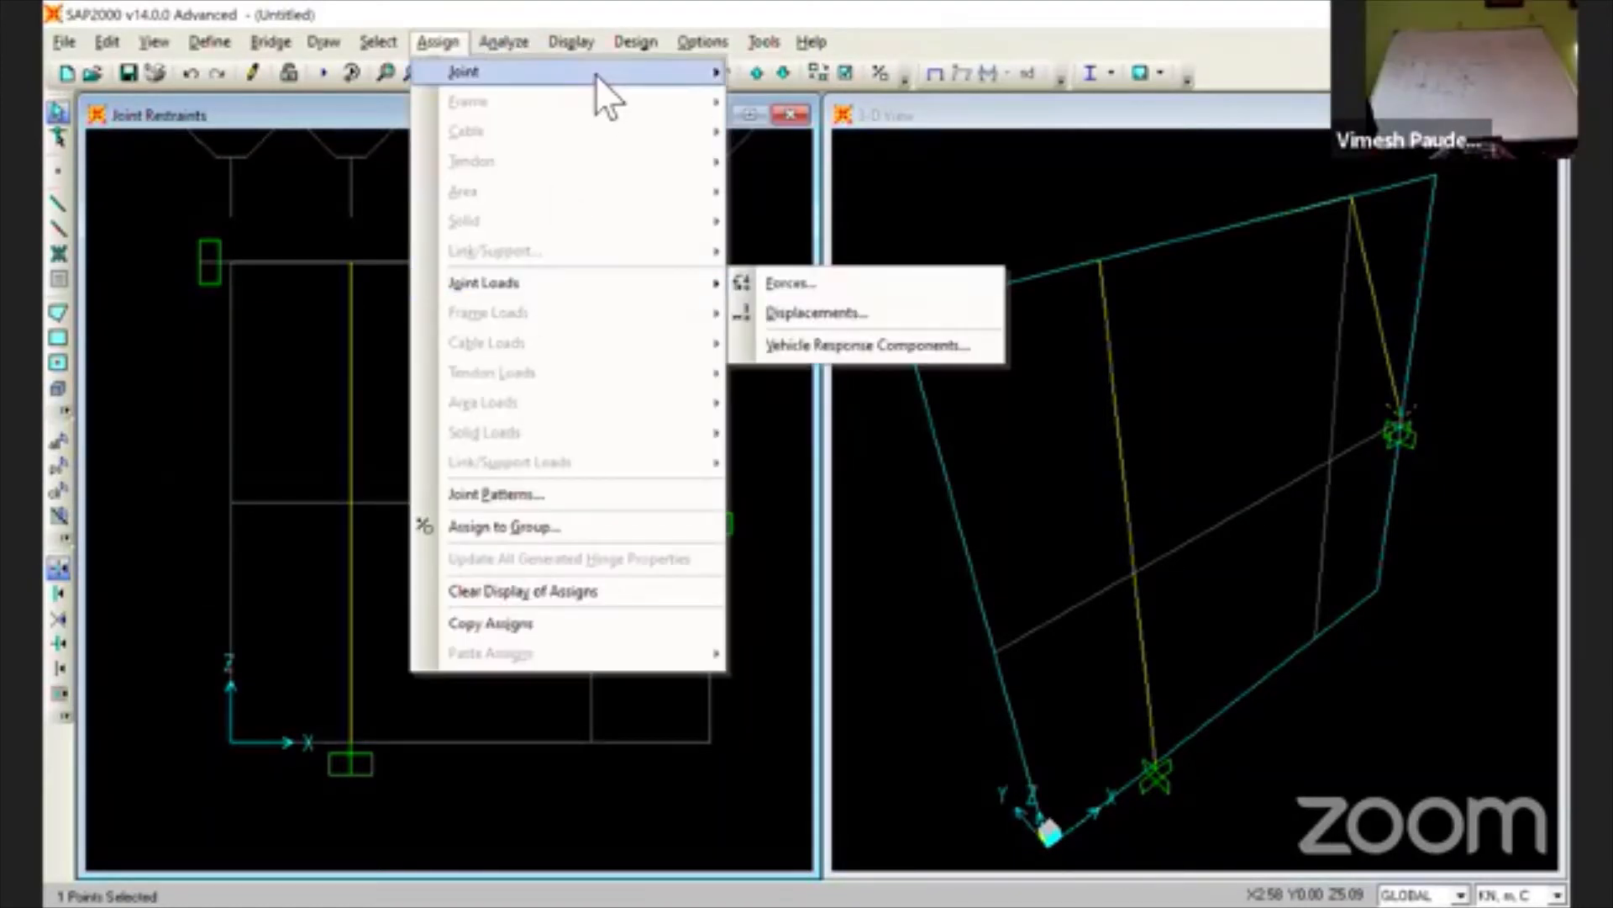
mouse_move(596, 74)
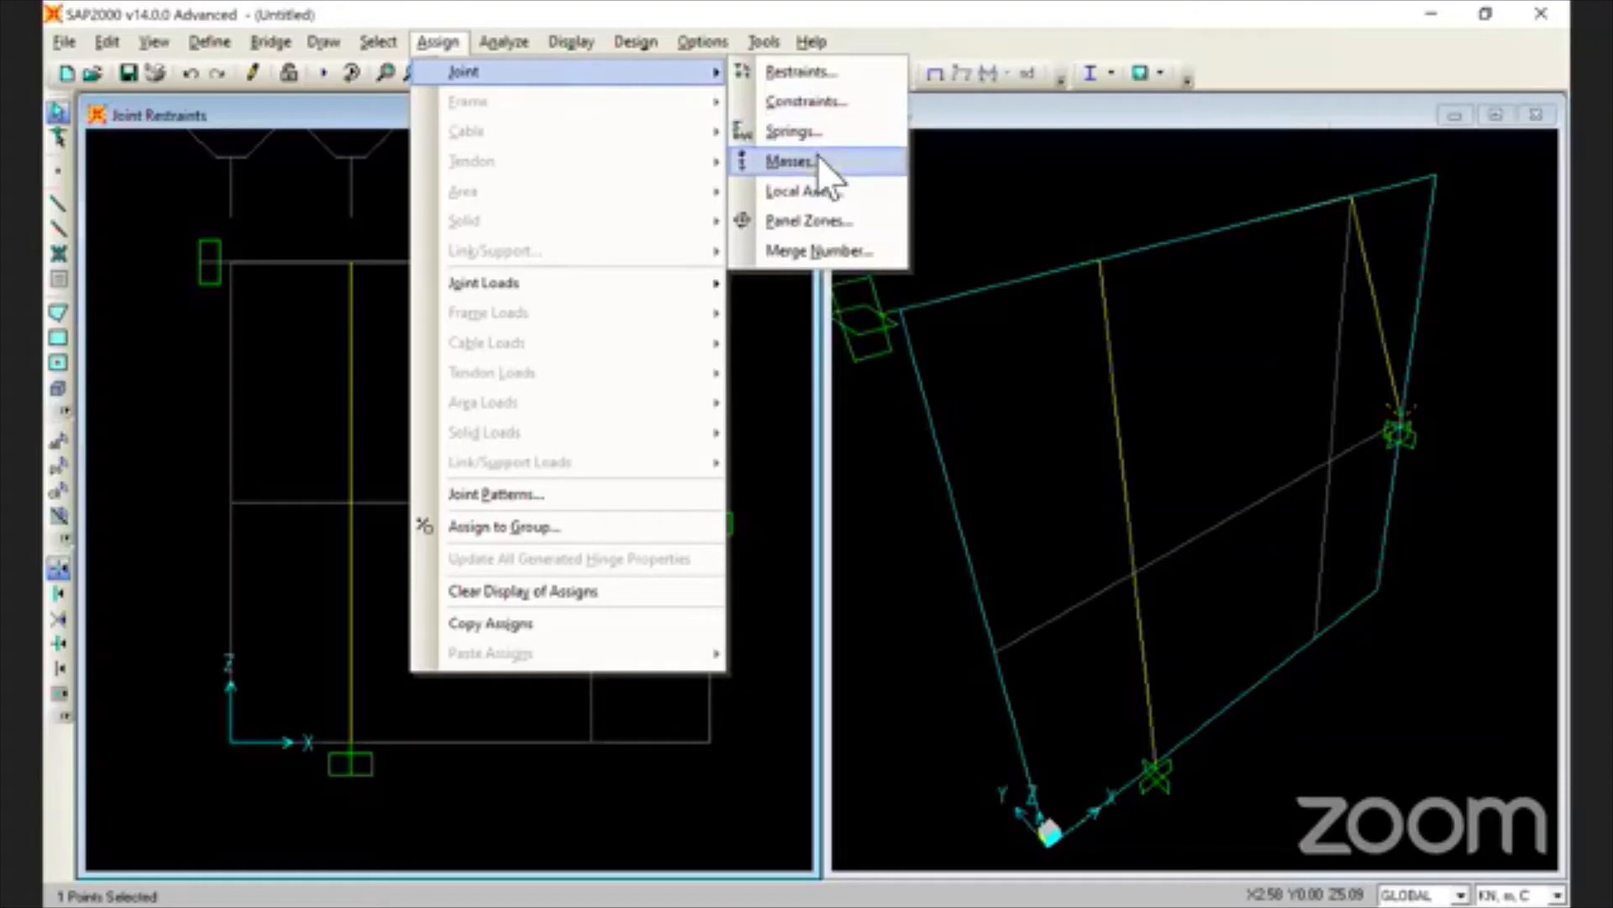
left_click(802, 191)
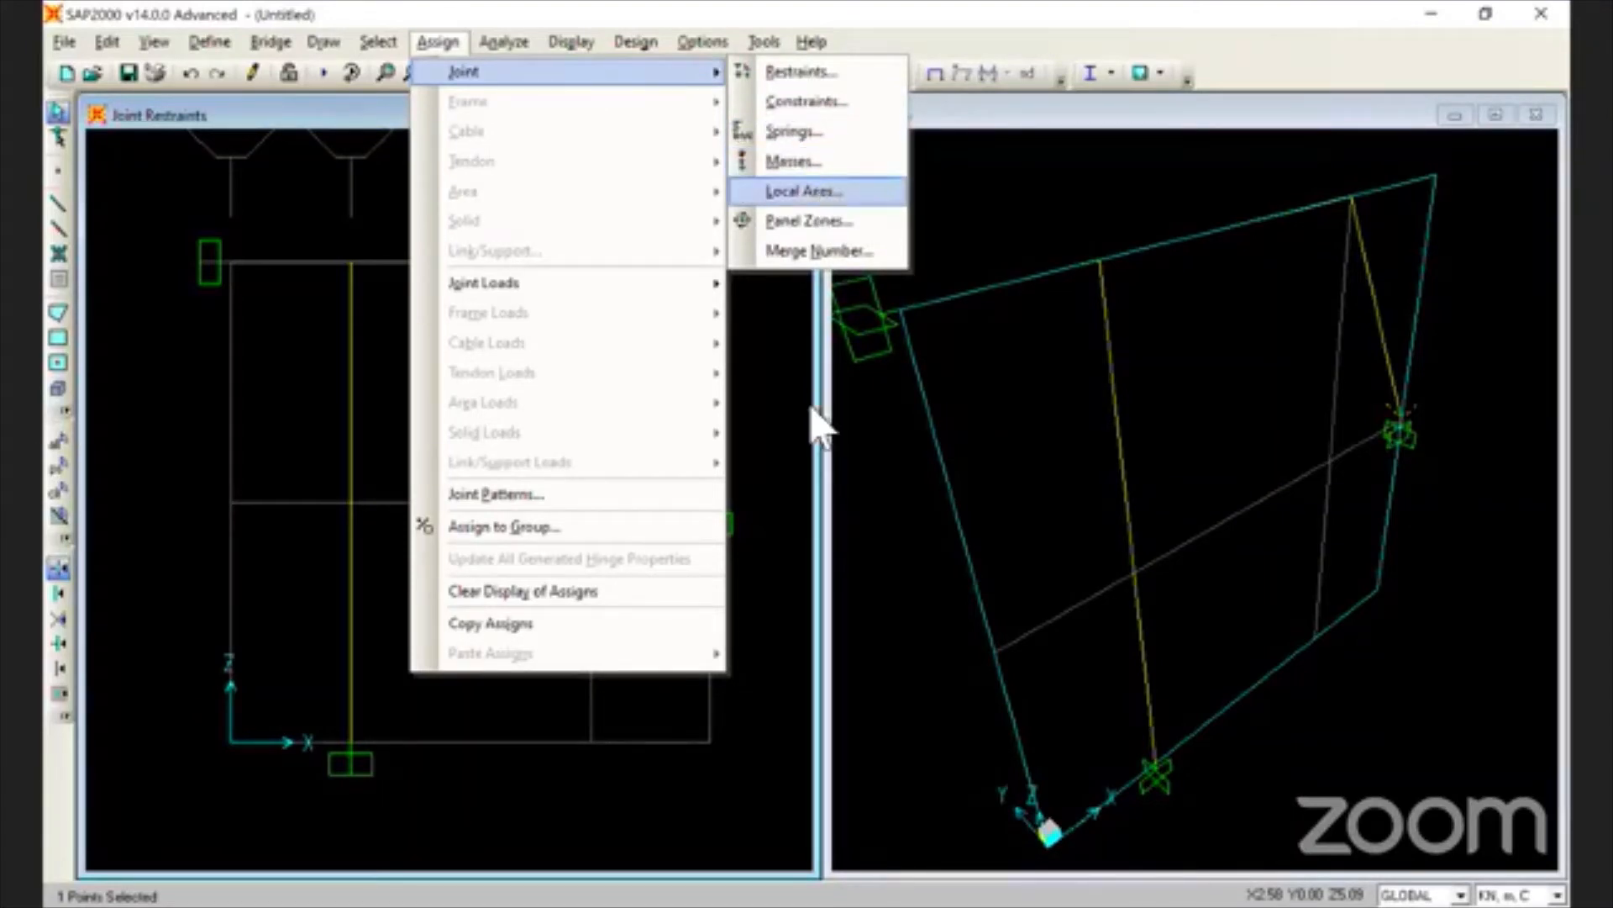
double_click(863, 447)
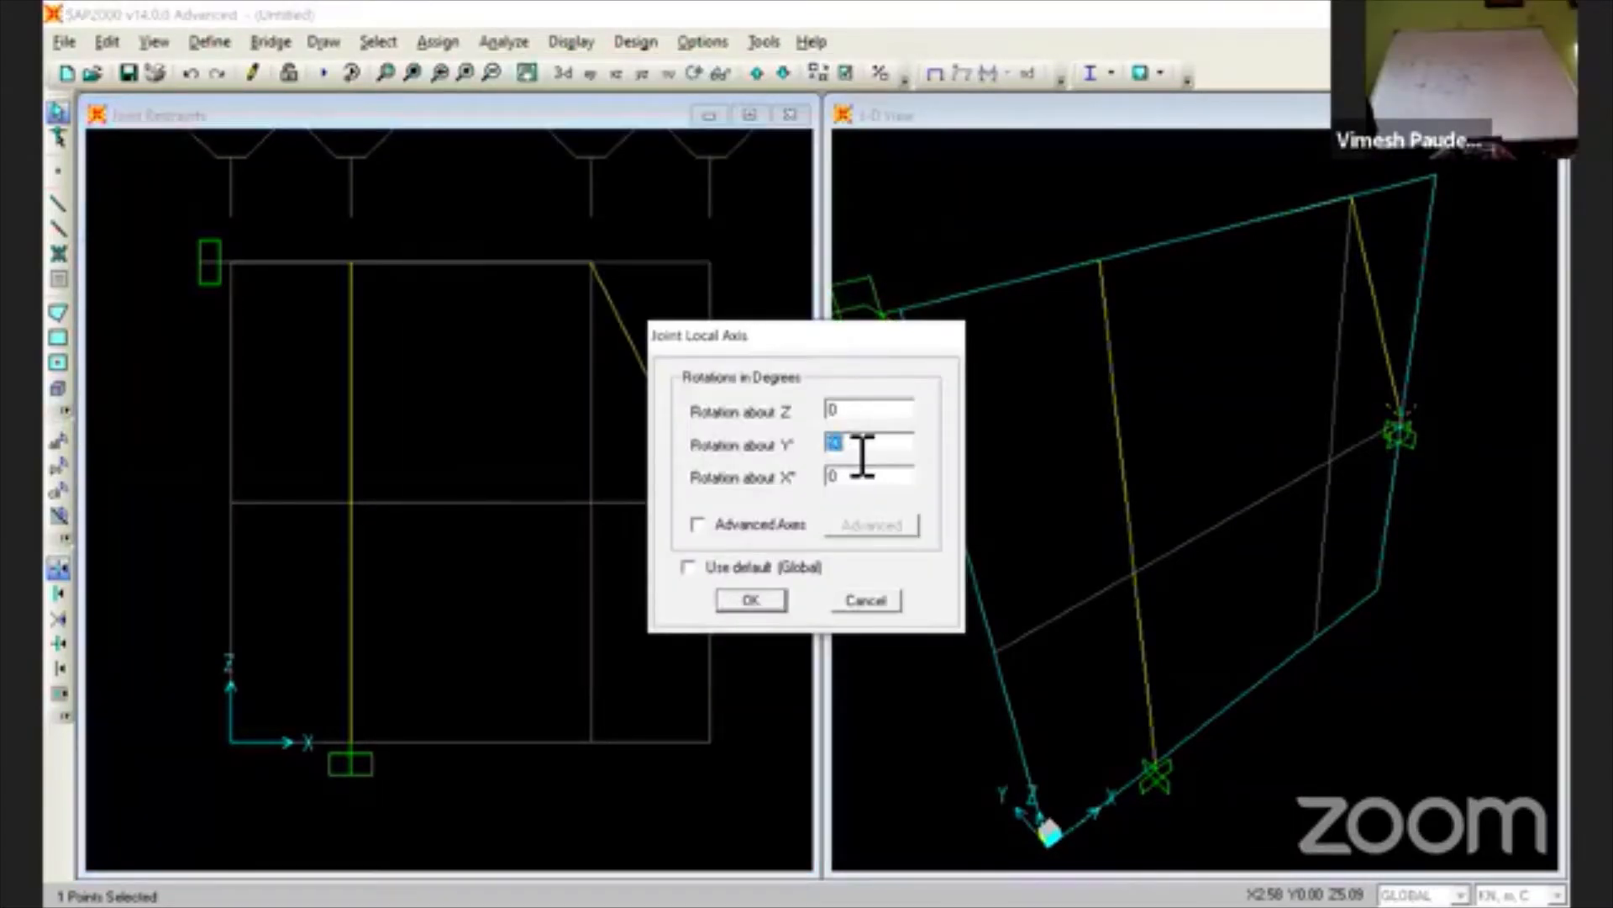
key("BackSpace")
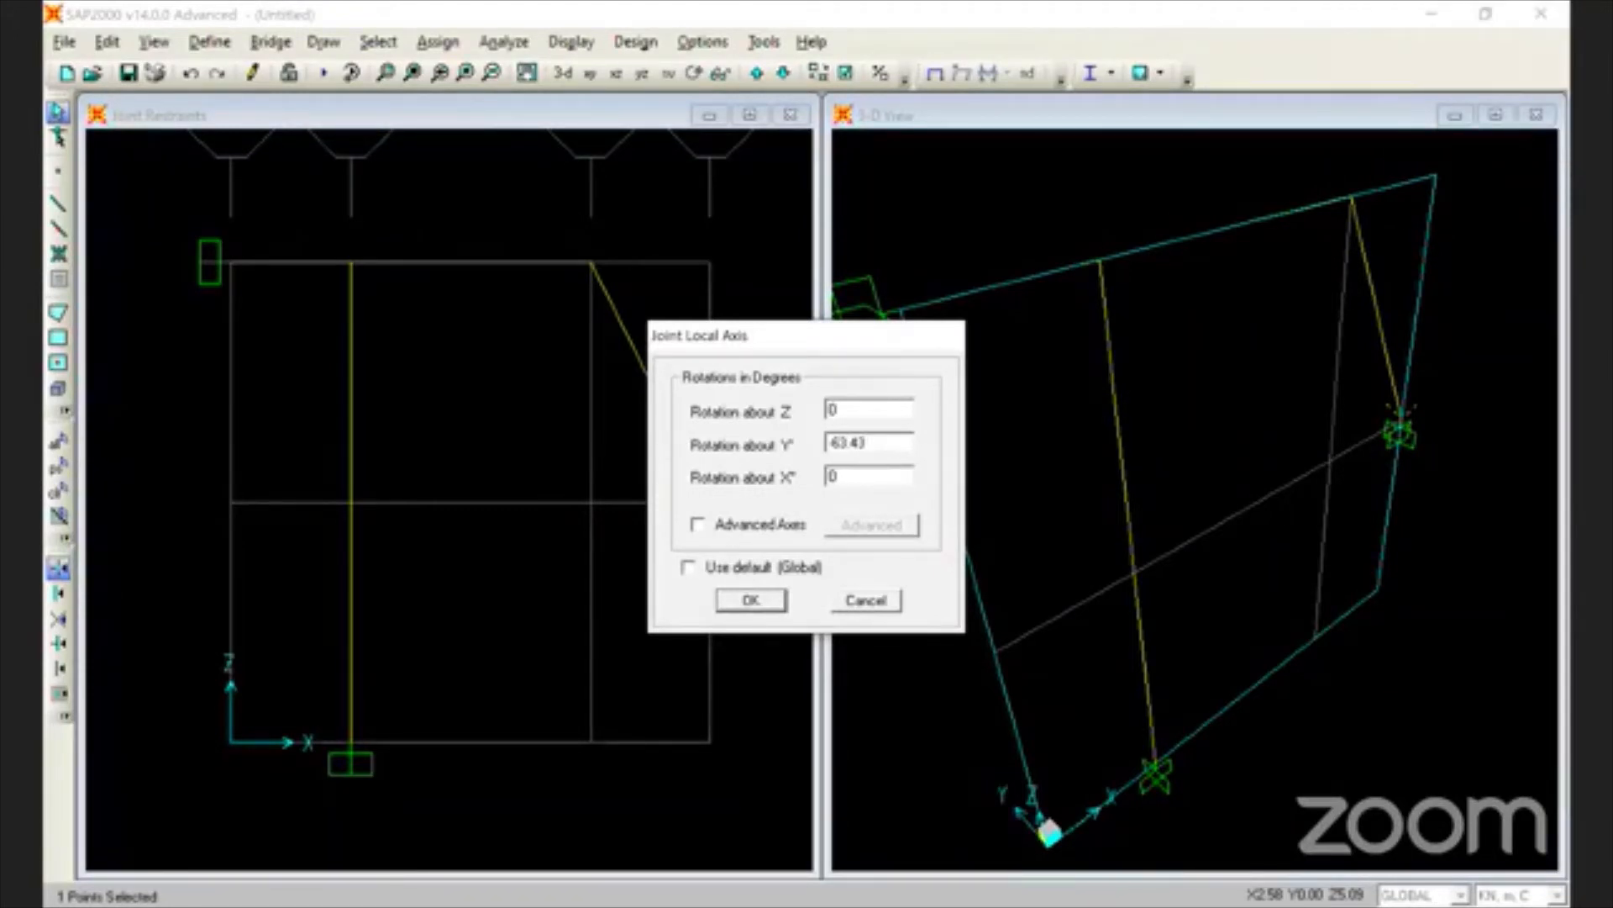
left_click(762, 600)
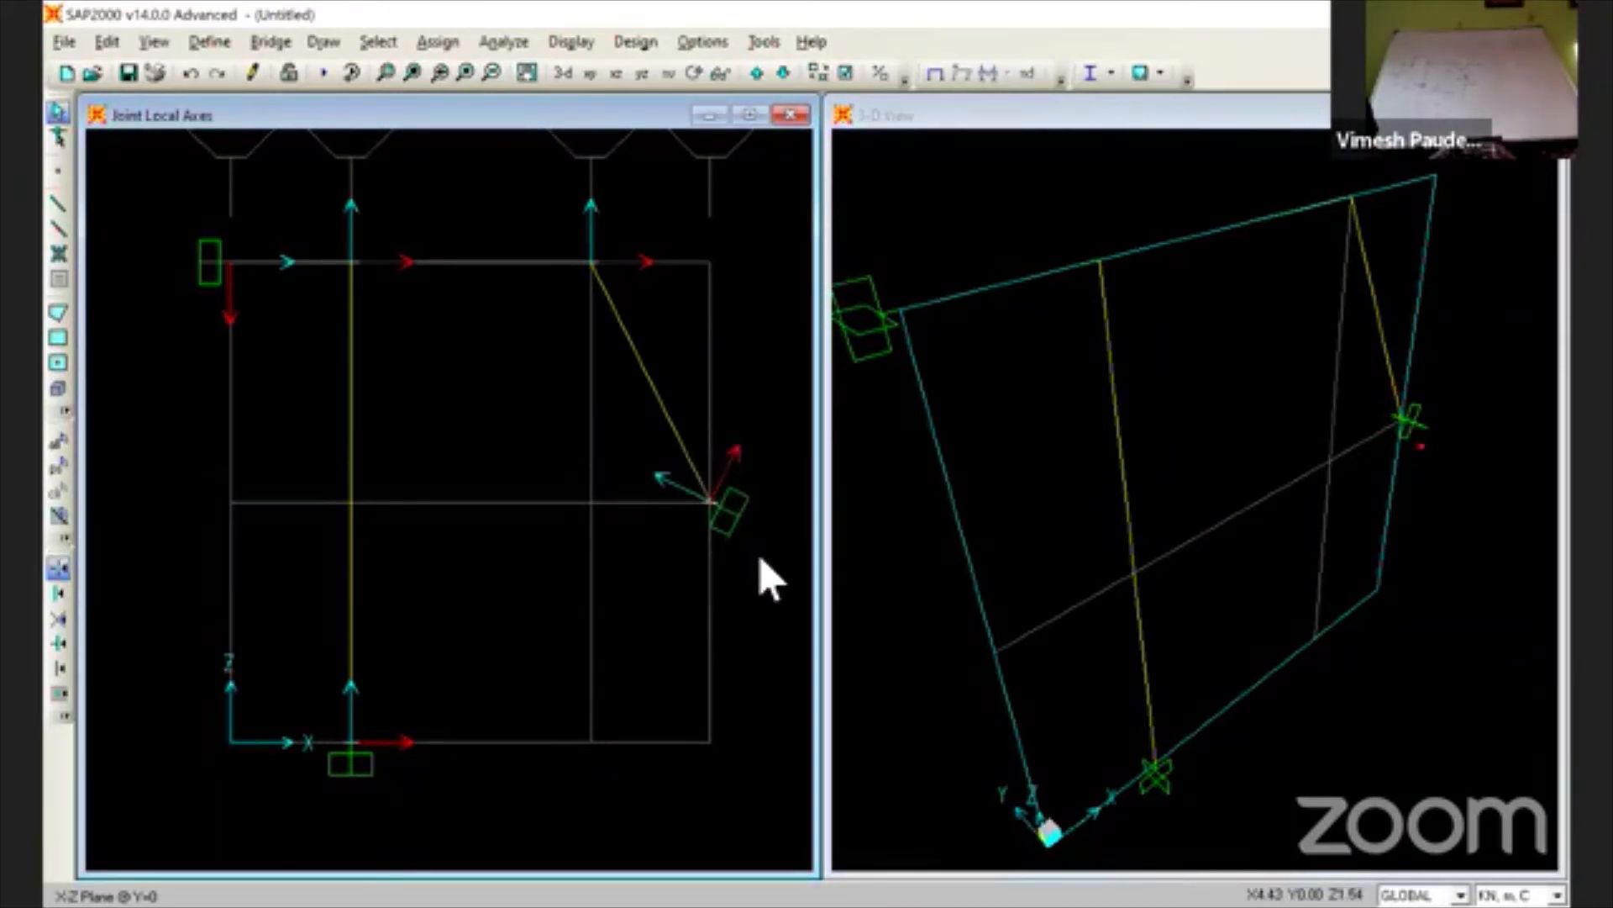
- Change the local axis rotation about Y' to about -26 degrees for the inclined member's fixed joint
left_click(711, 505)
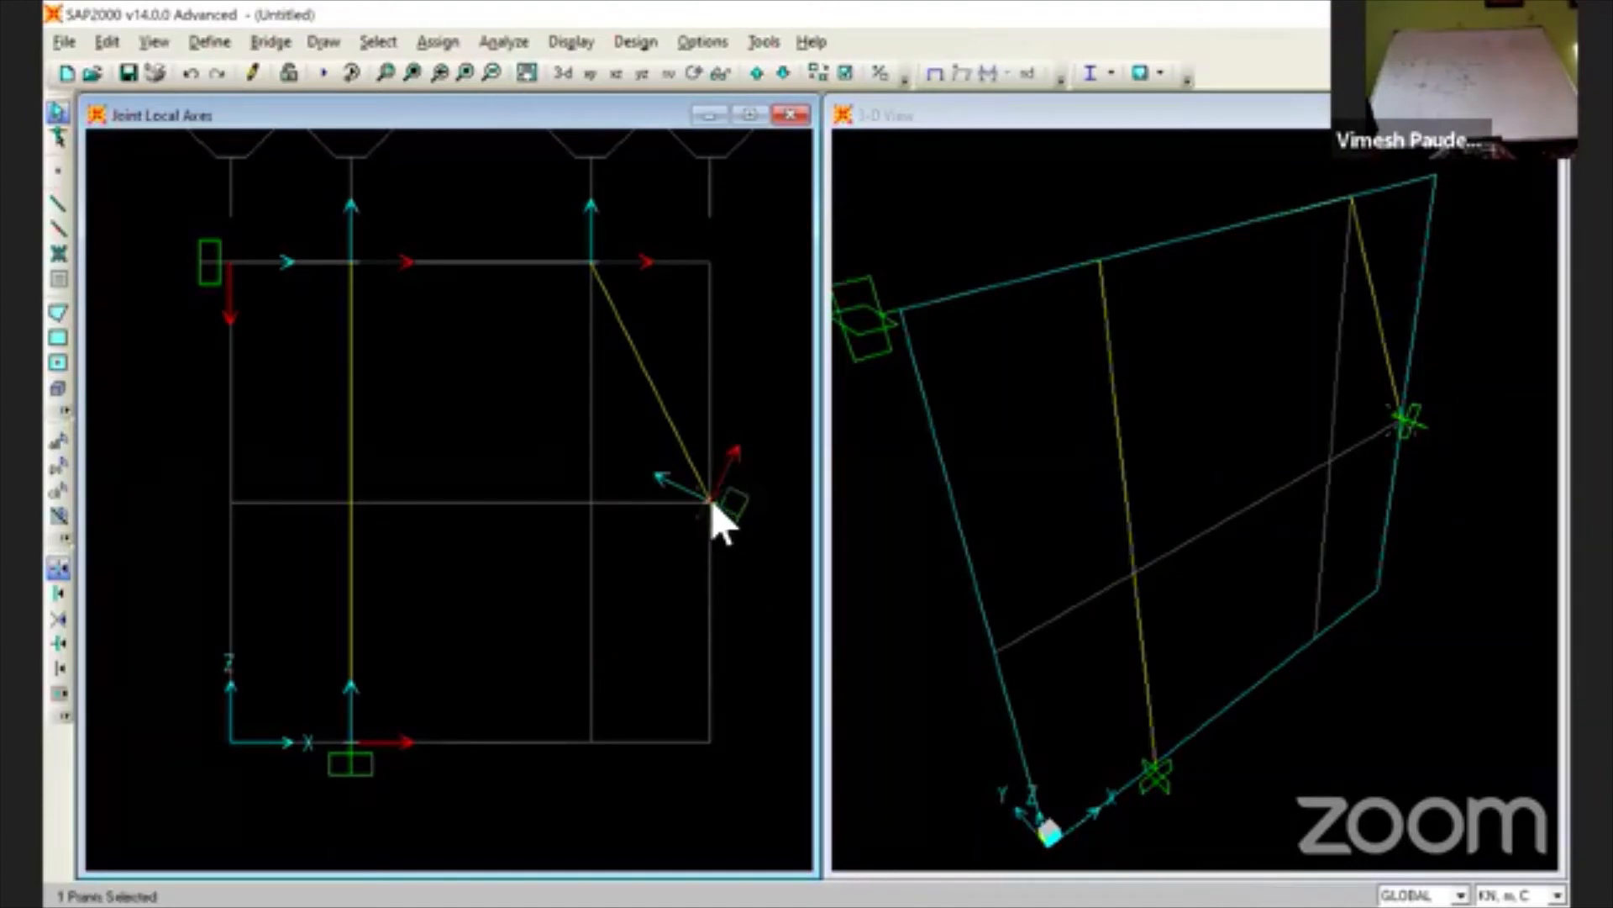
left_click(427, 42)
mouse_move(554, 72)
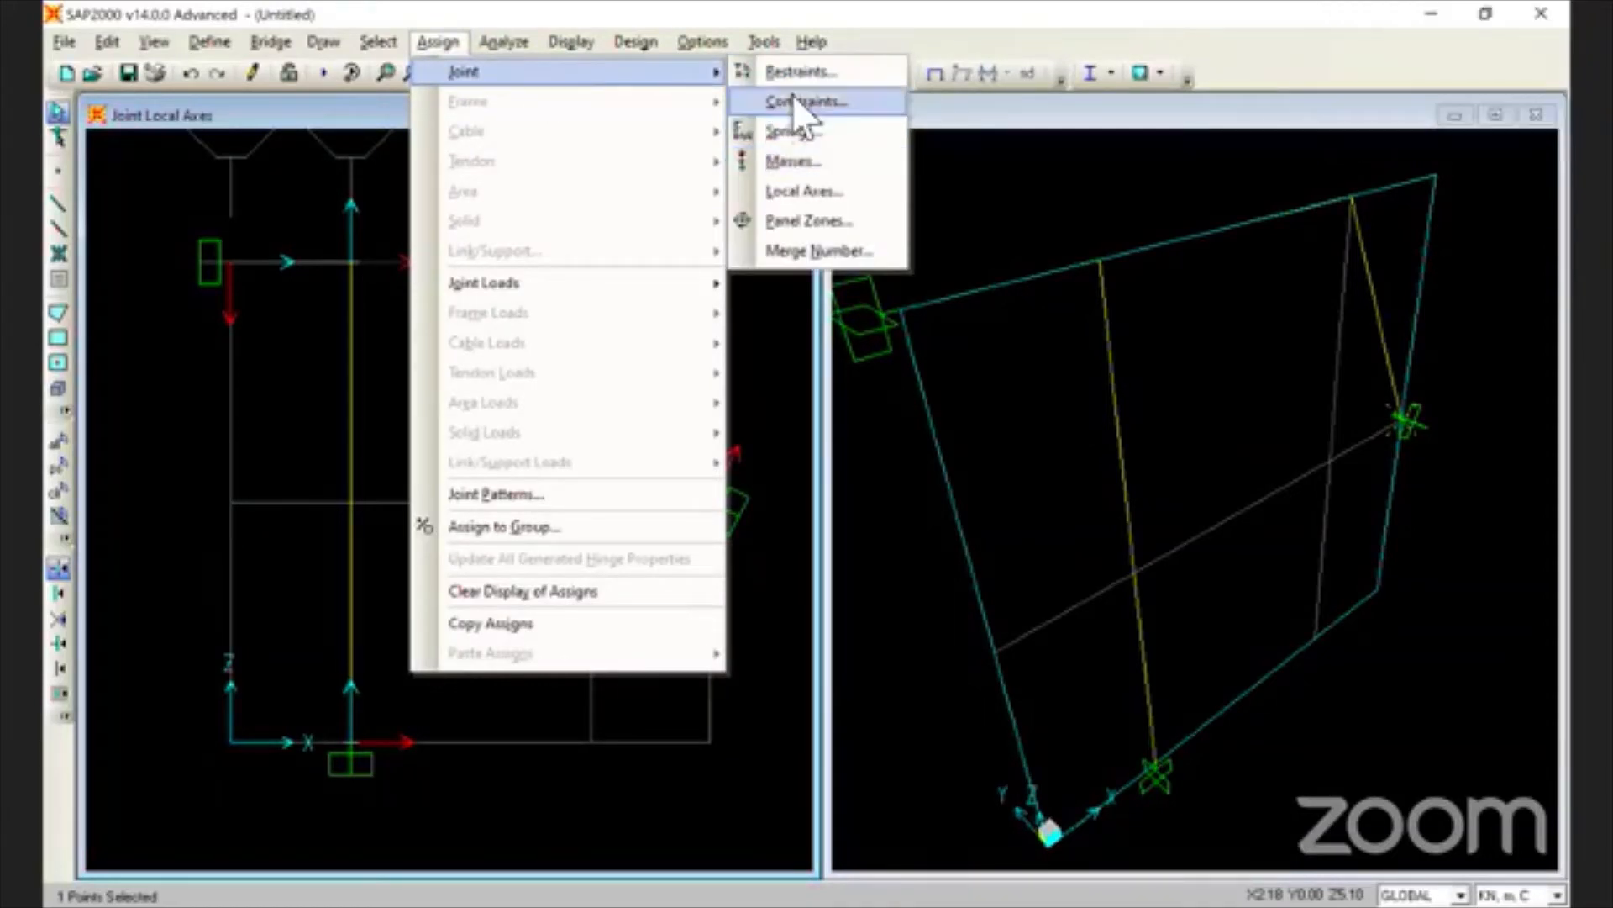
left_click(794, 195)
double_click(878, 443)
key("BackSpace")
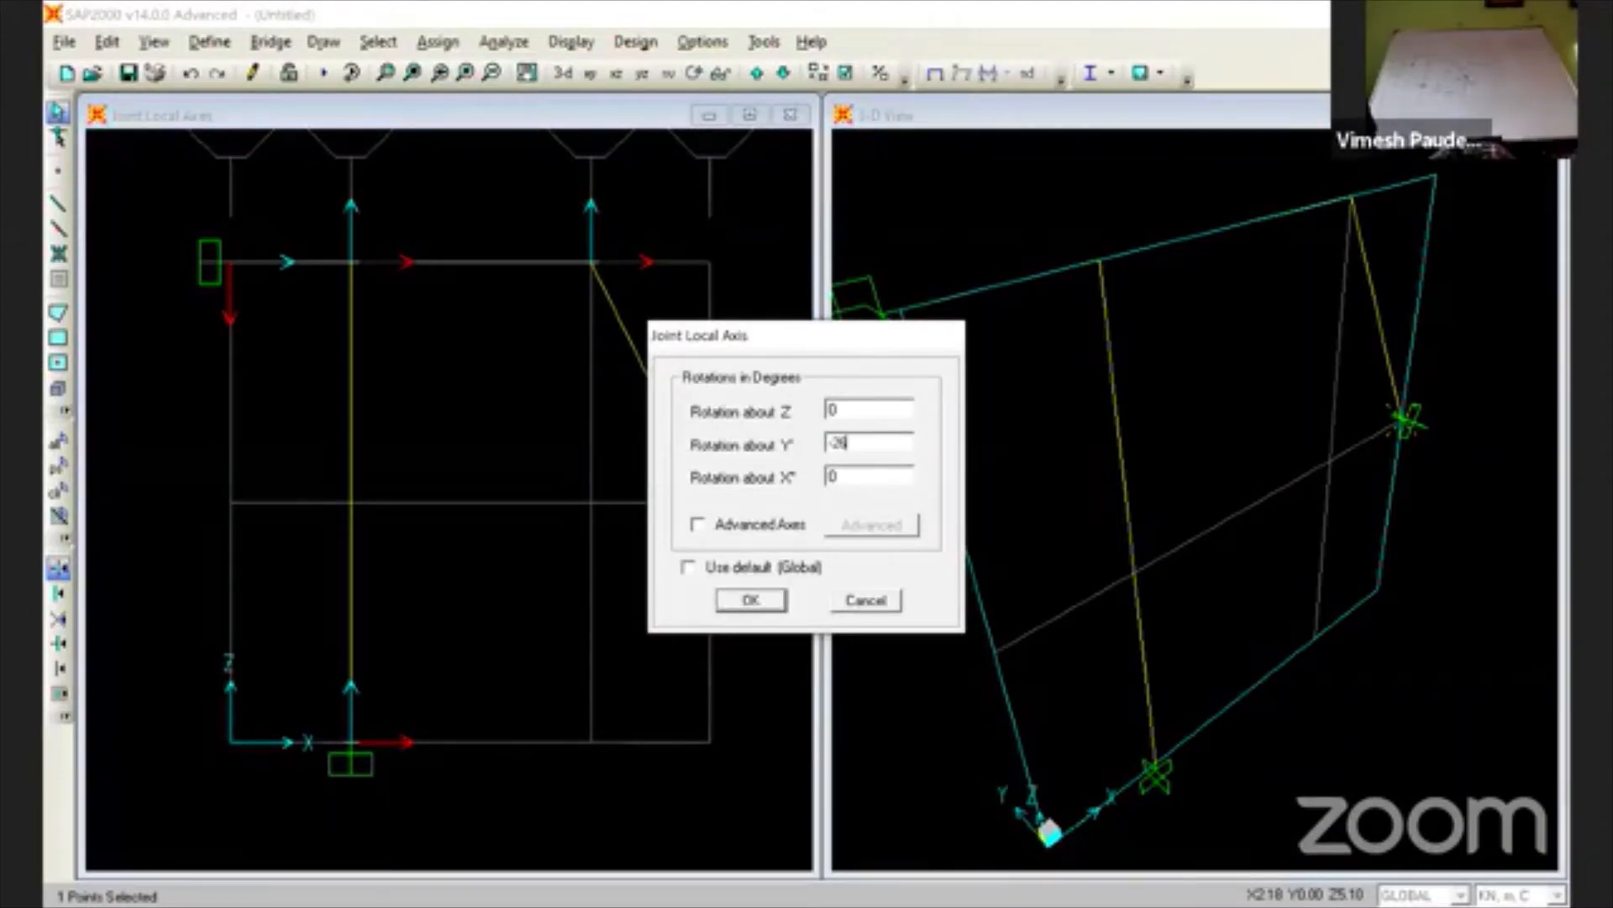
left_click(751, 600)
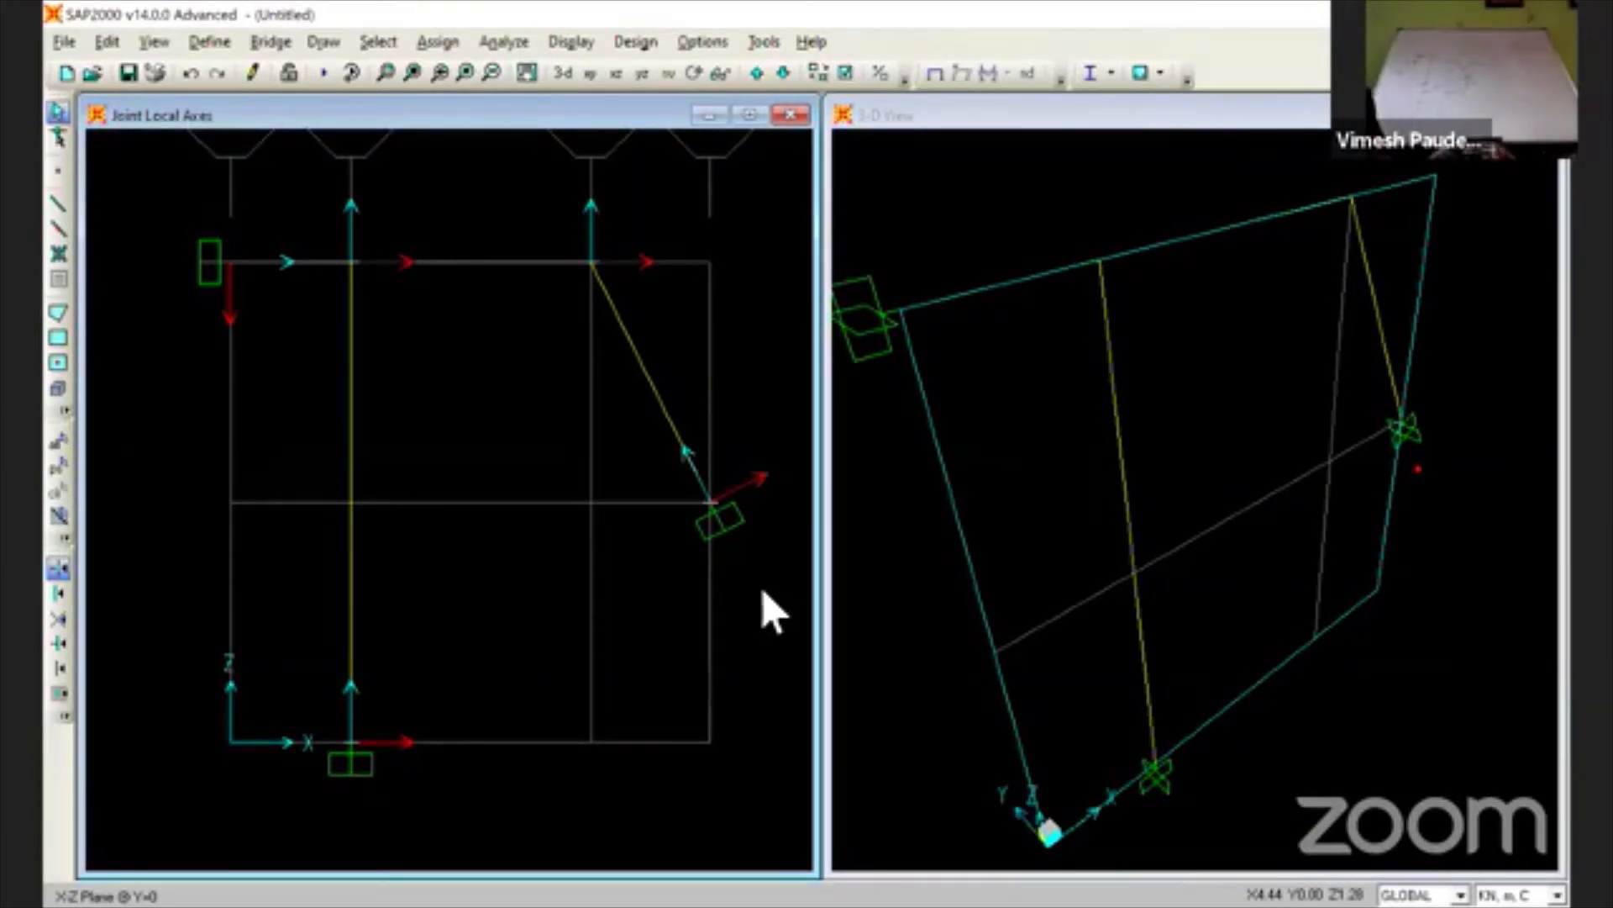
- Assign a uniform DEAD distributed load of 15 kN/m in the global X direction to the inclined member, using absolute distances
left_click(648, 390)
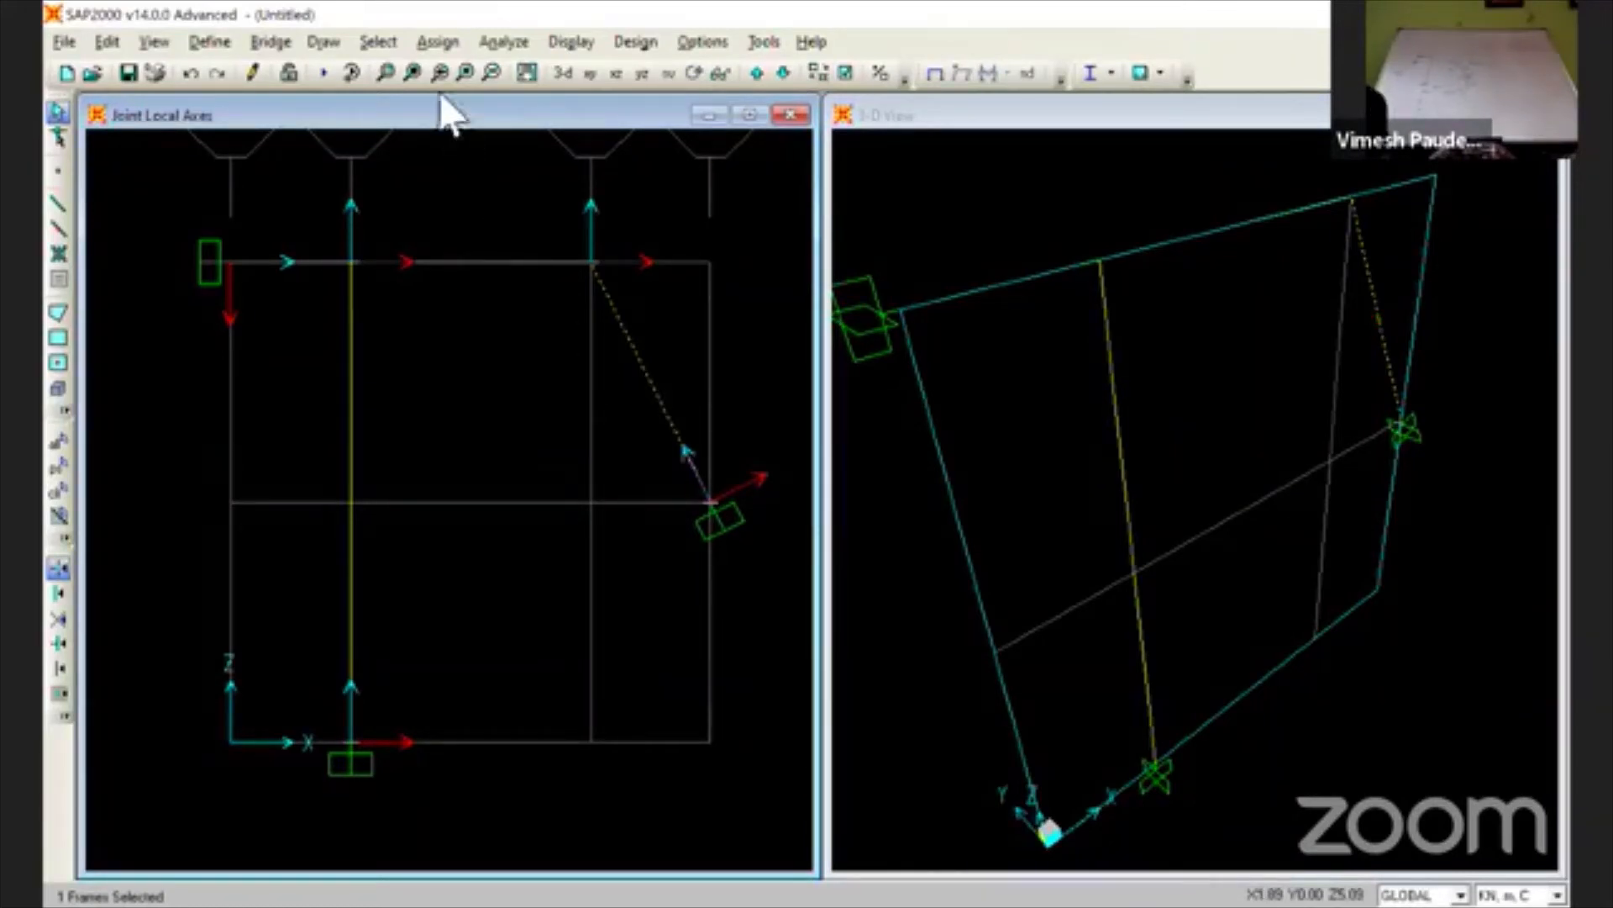
left_click(437, 42)
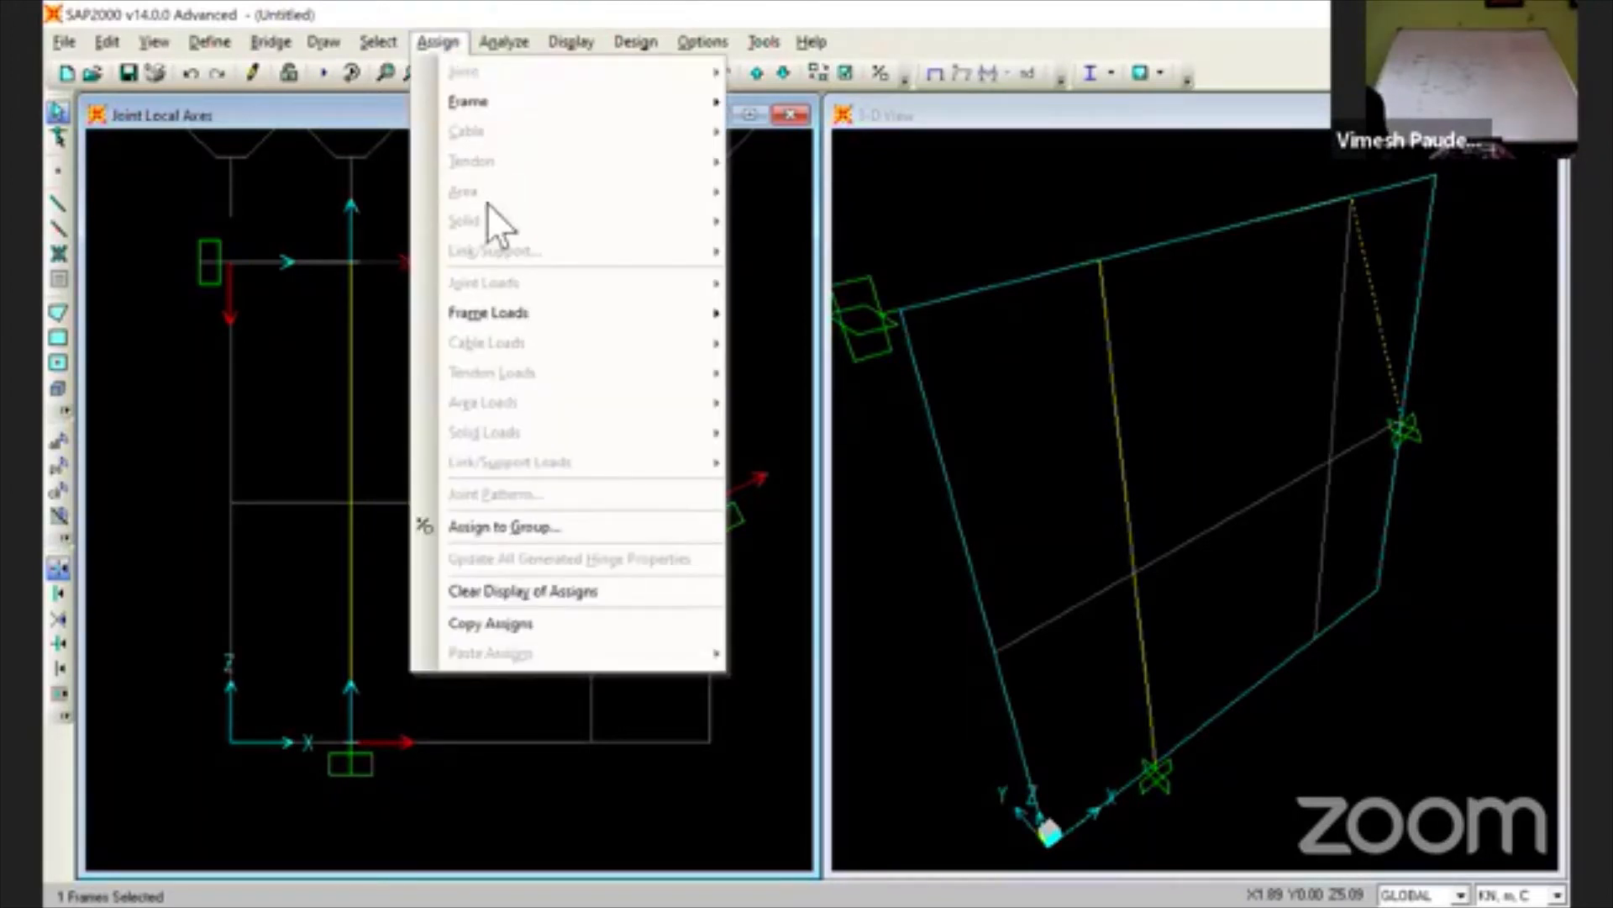
mouse_move(509, 320)
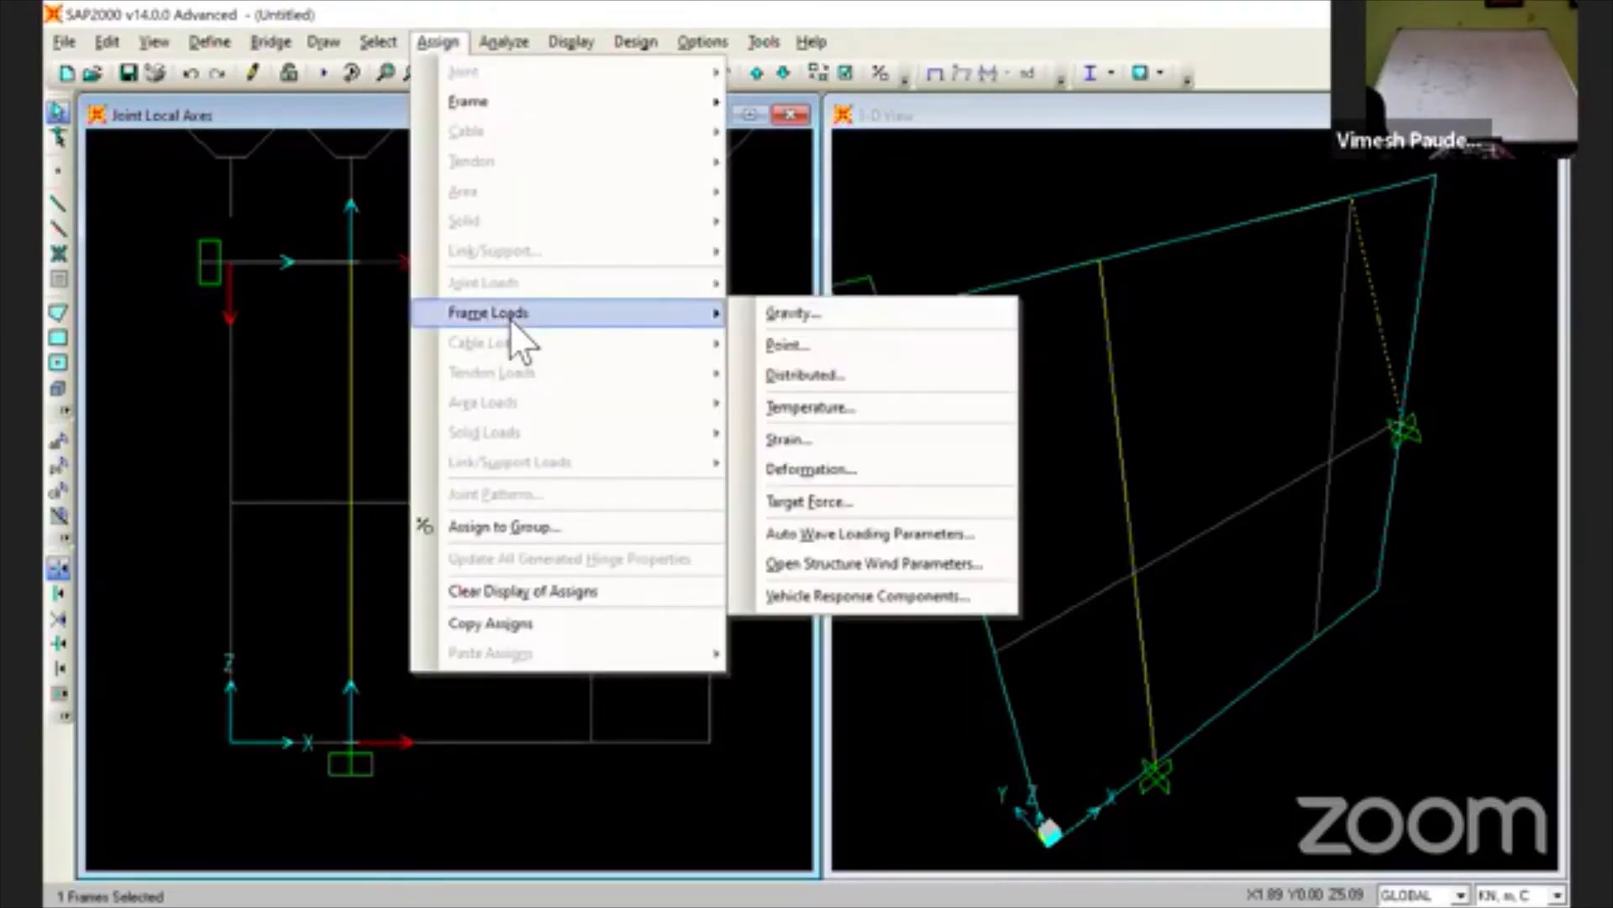
left_click(825, 374)
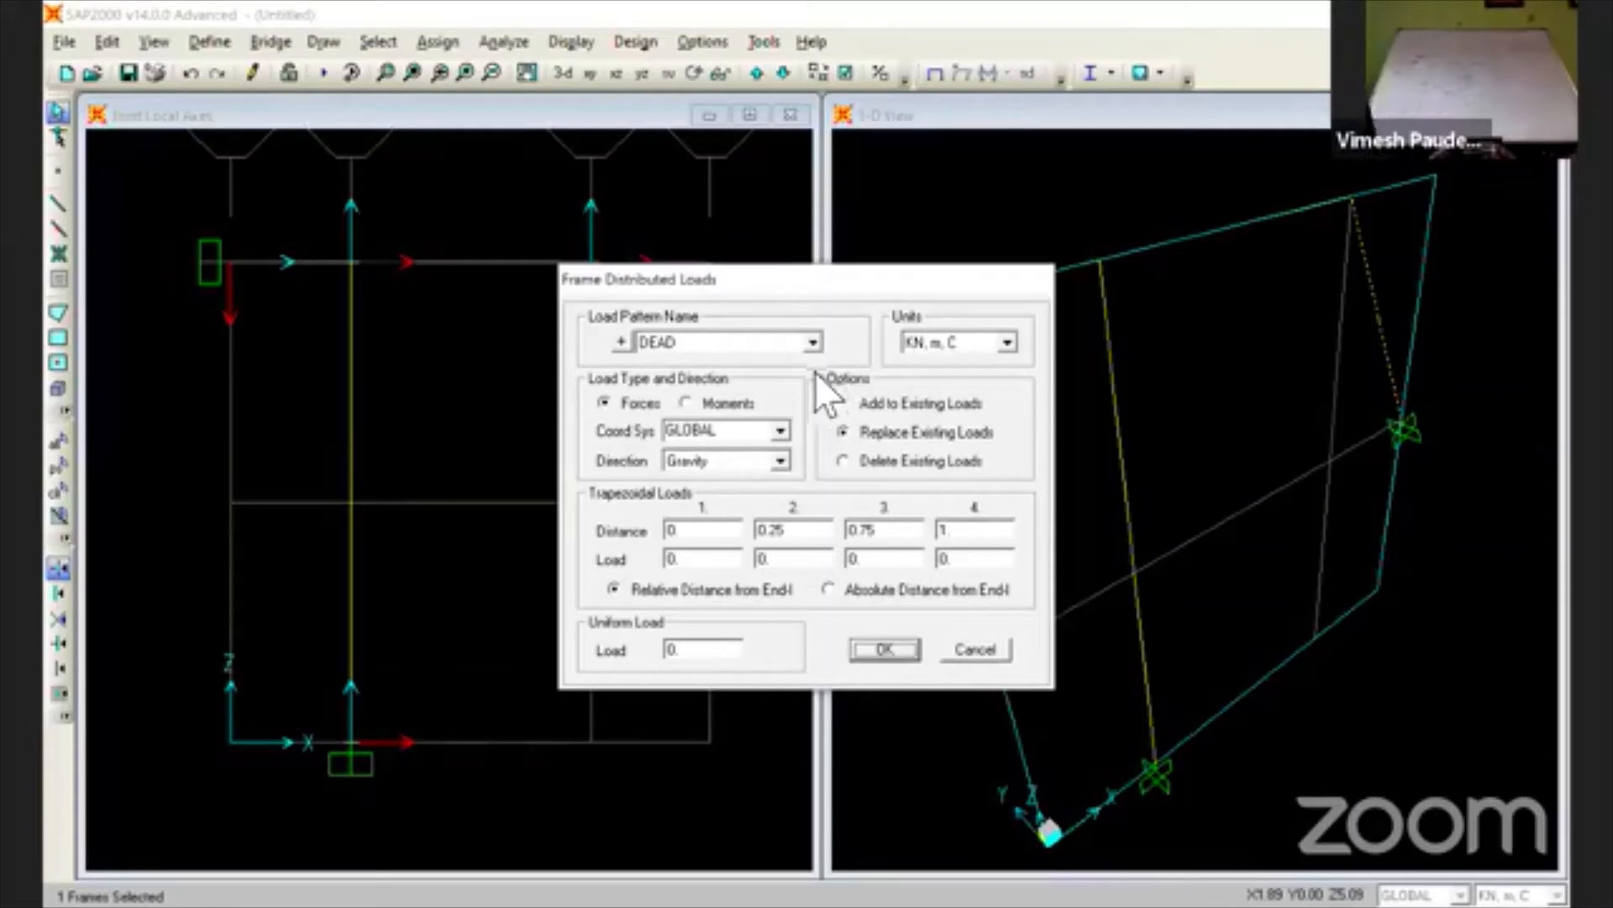
left_click(716, 463)
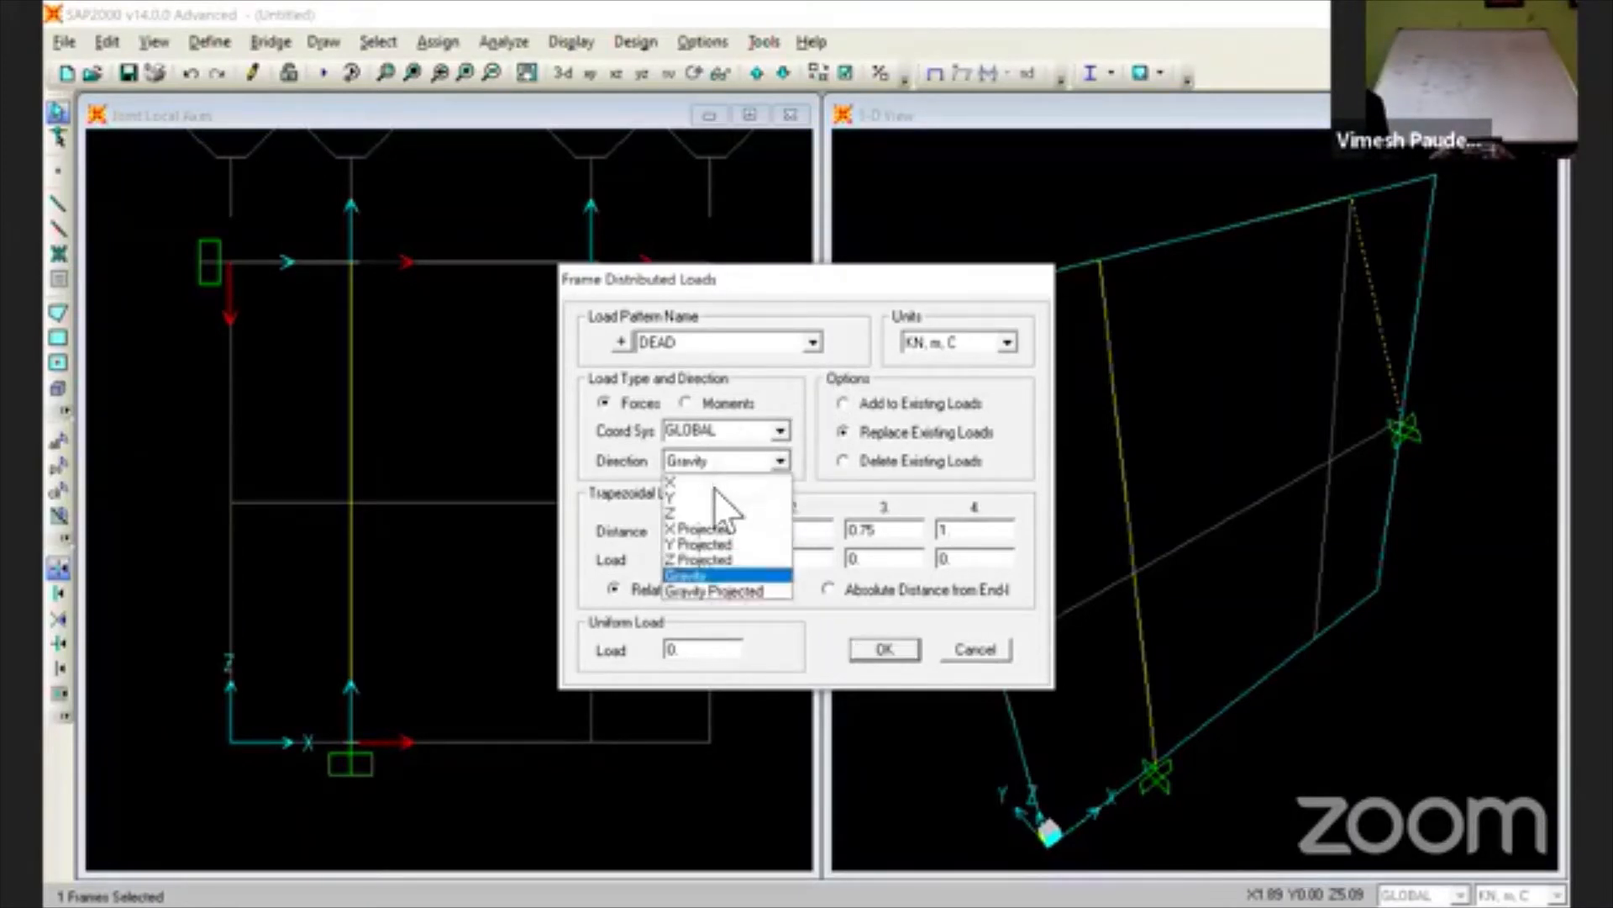
left_click(713, 485)
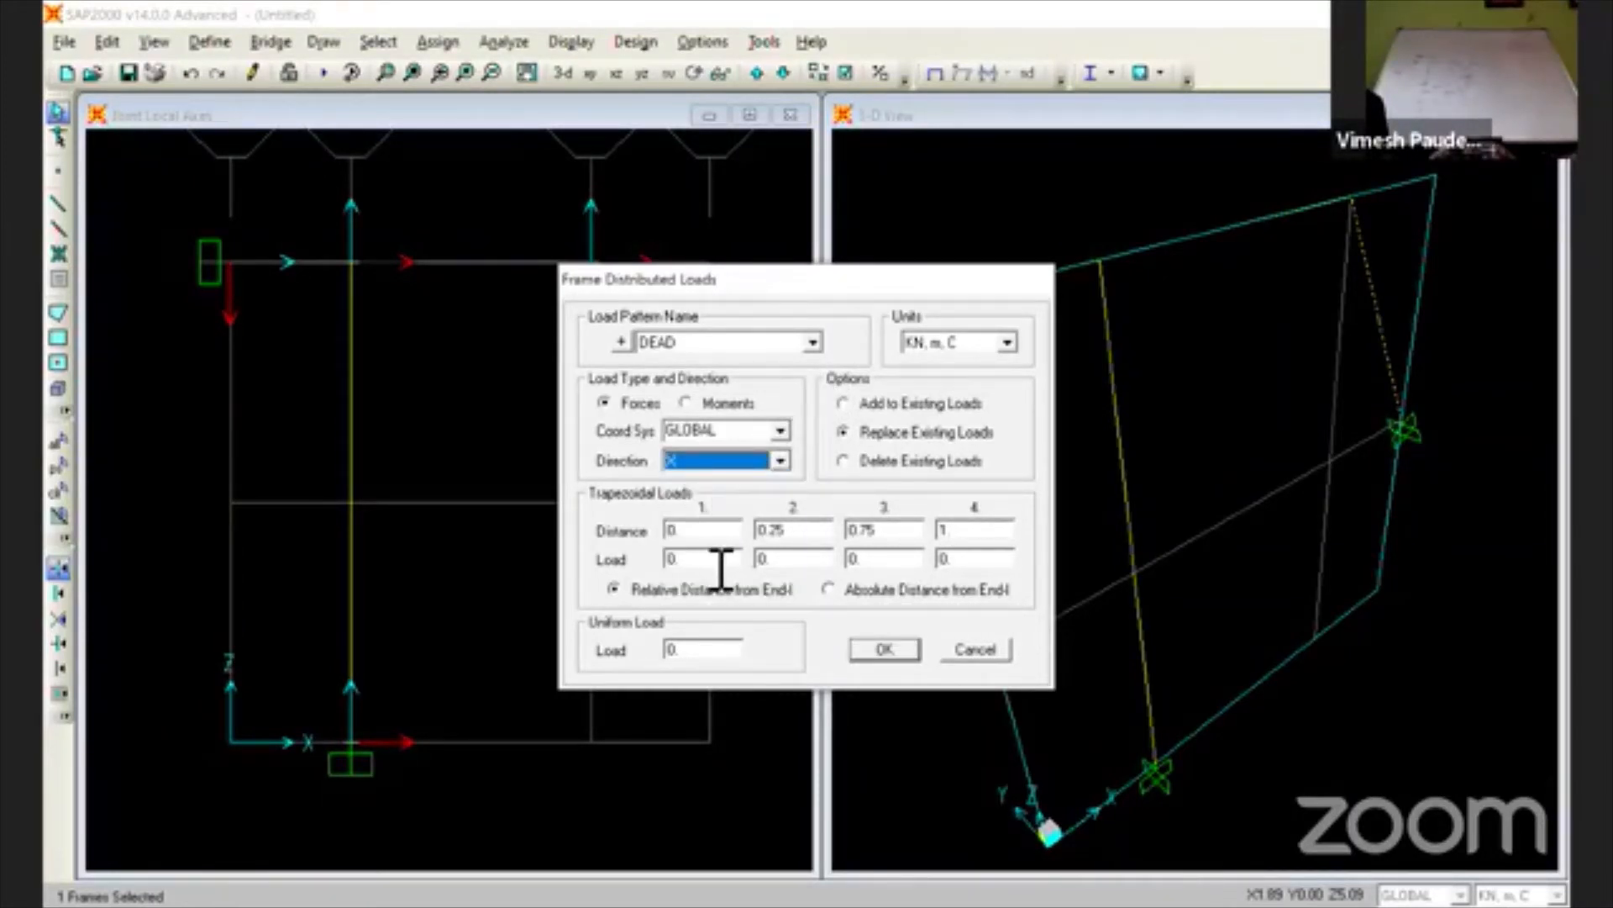
left_click(841, 588)
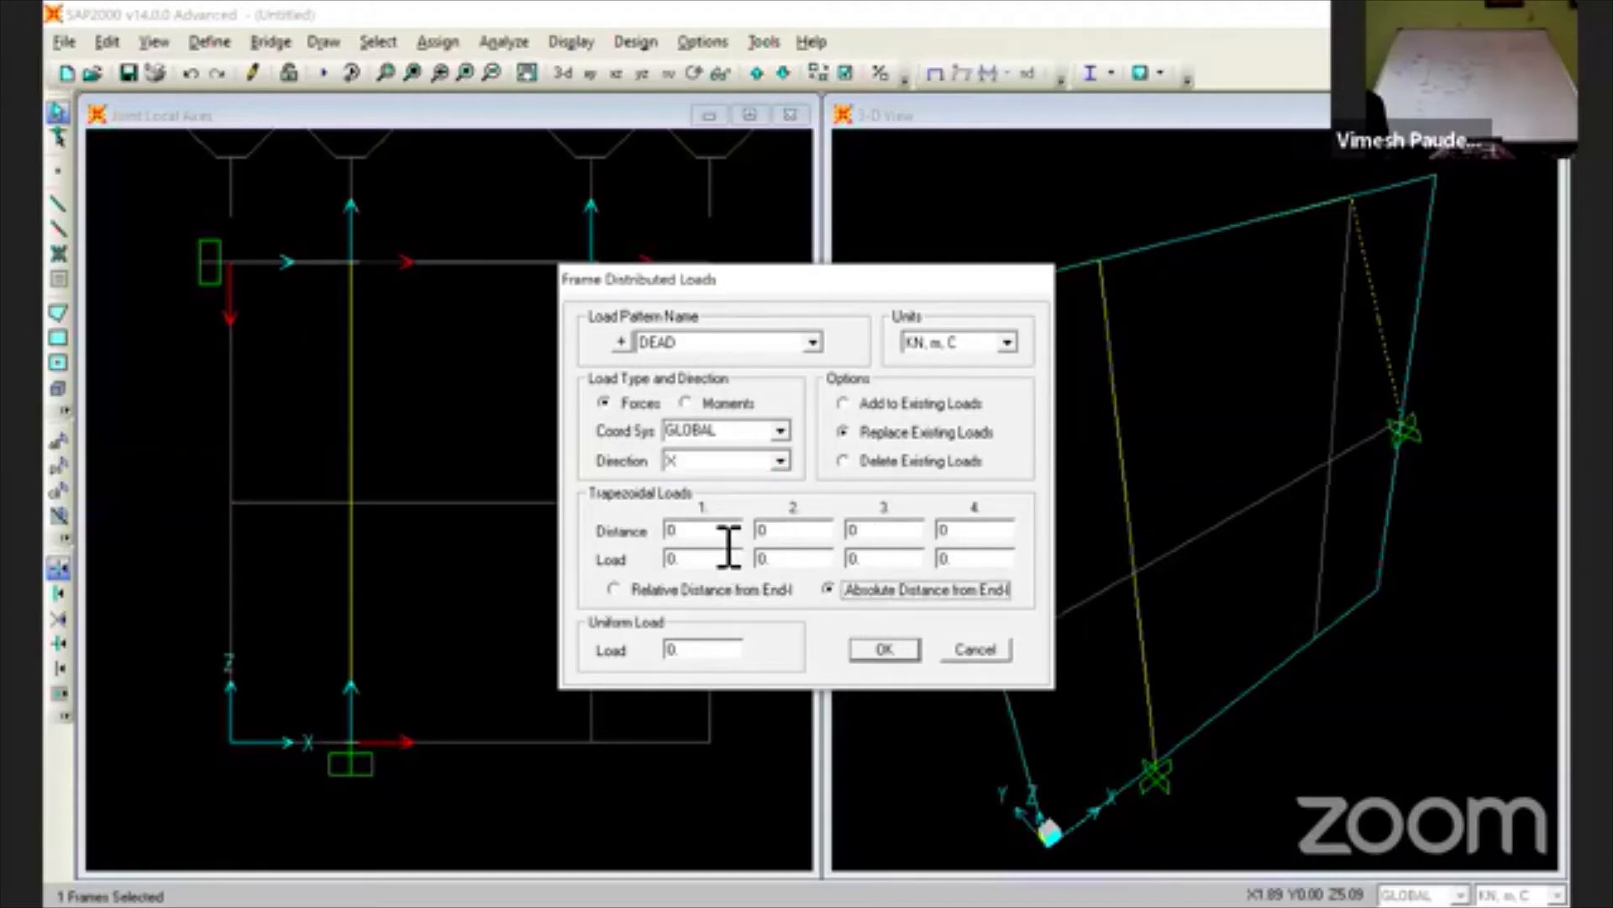
double_click(701, 652)
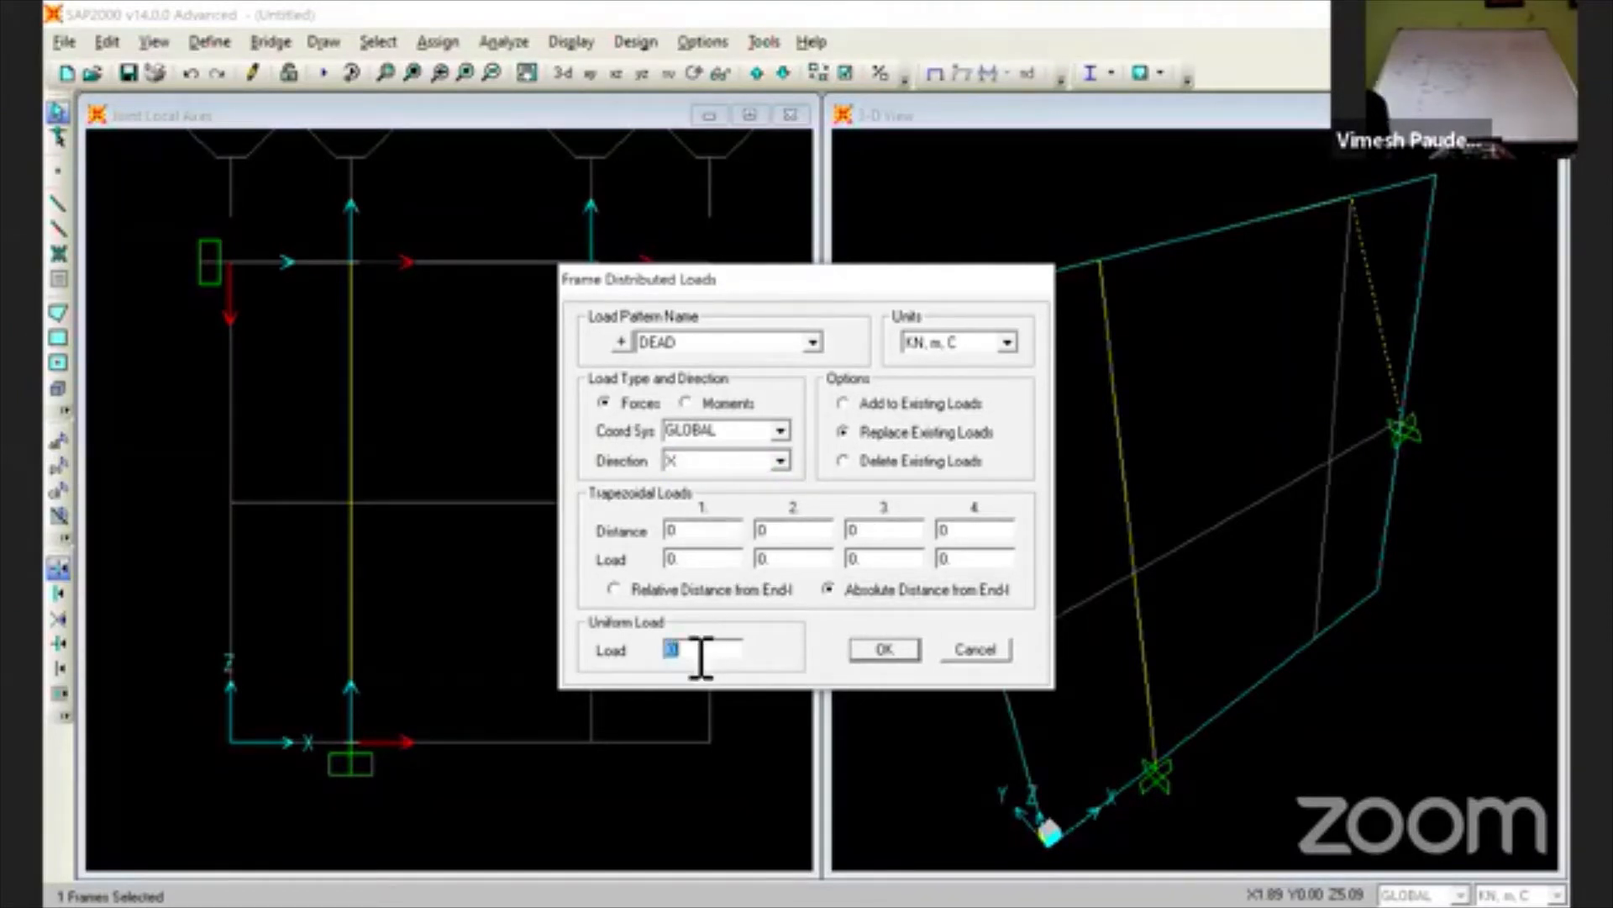
type("15")
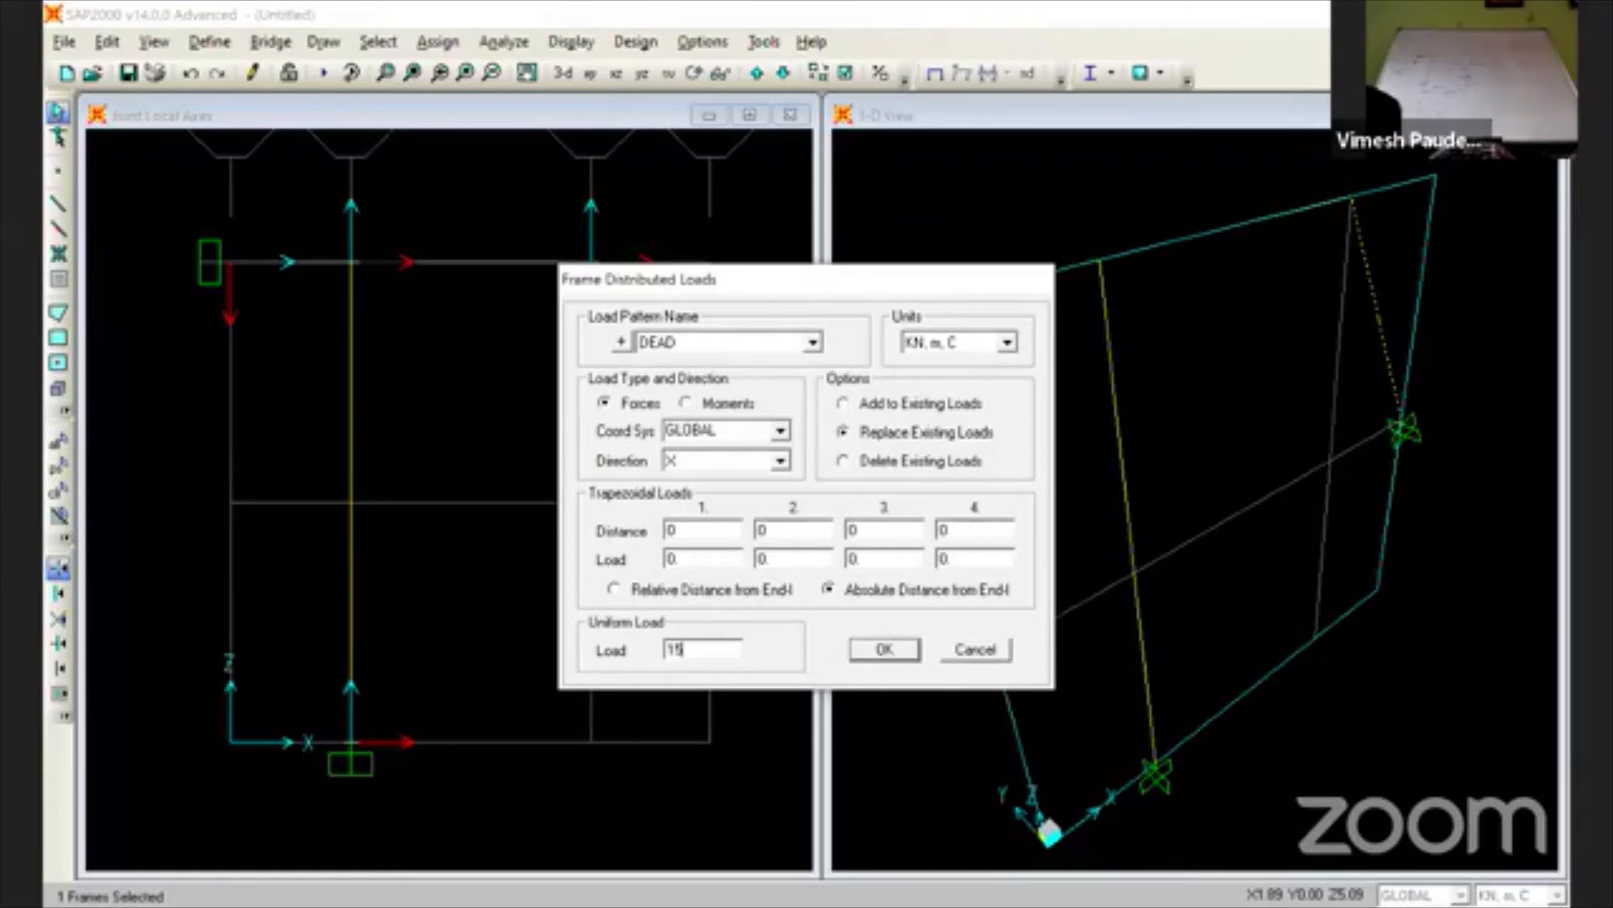
left_click(868, 655)
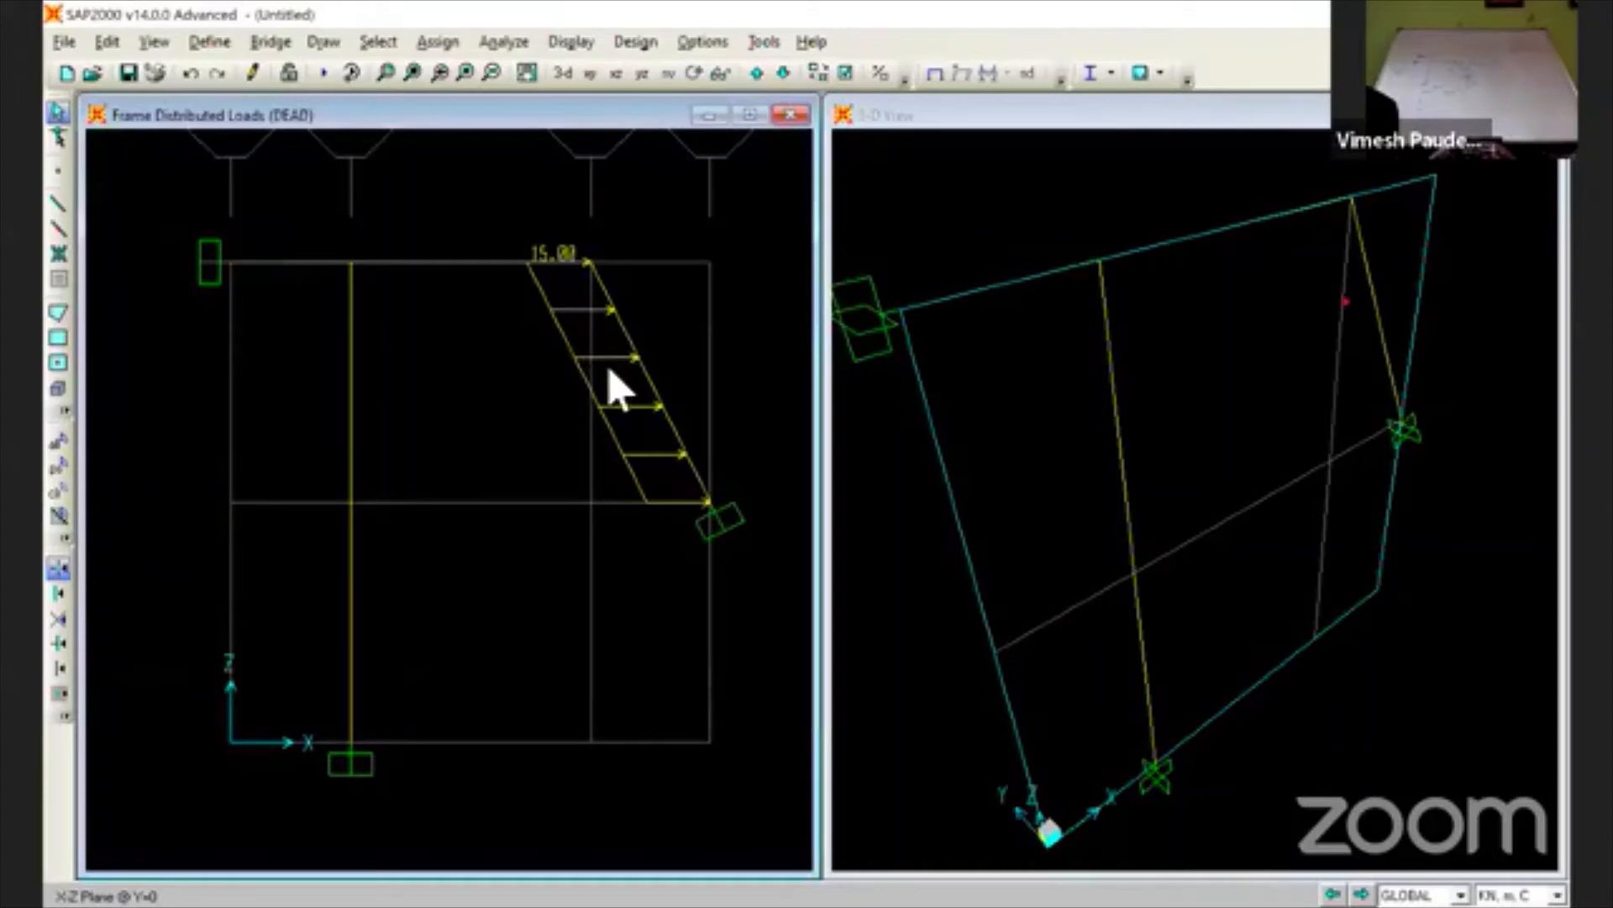
- Replace the inclined member's uniform DEAD load with -15 kN/m in the global X direction
left_click(656, 402)
left_click(449, 48)
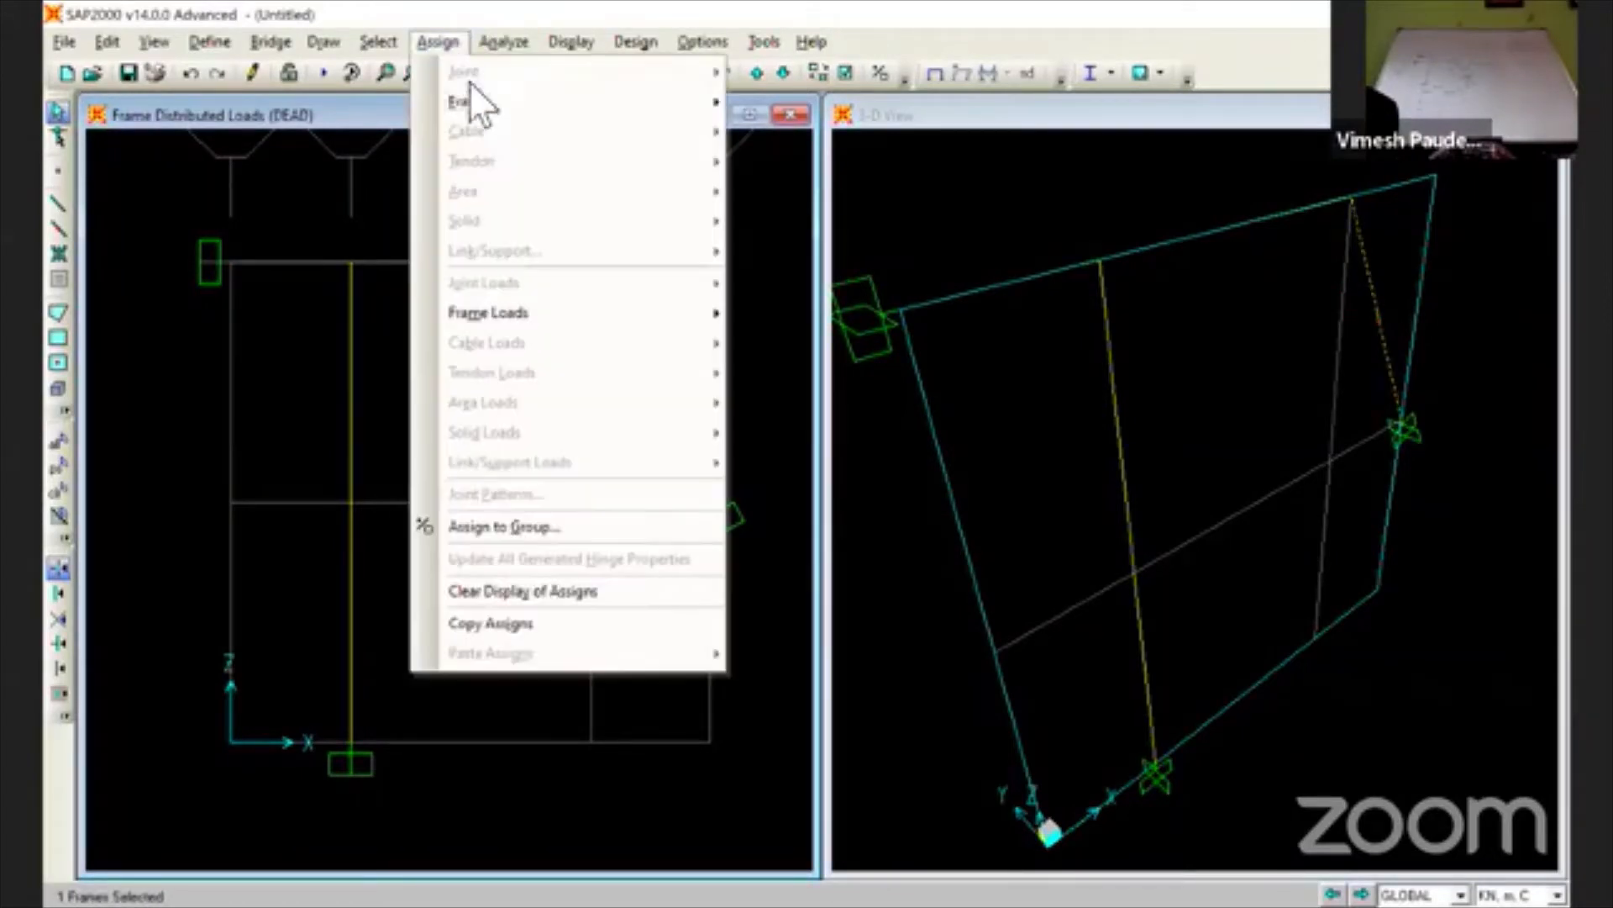
mouse_move(525, 306)
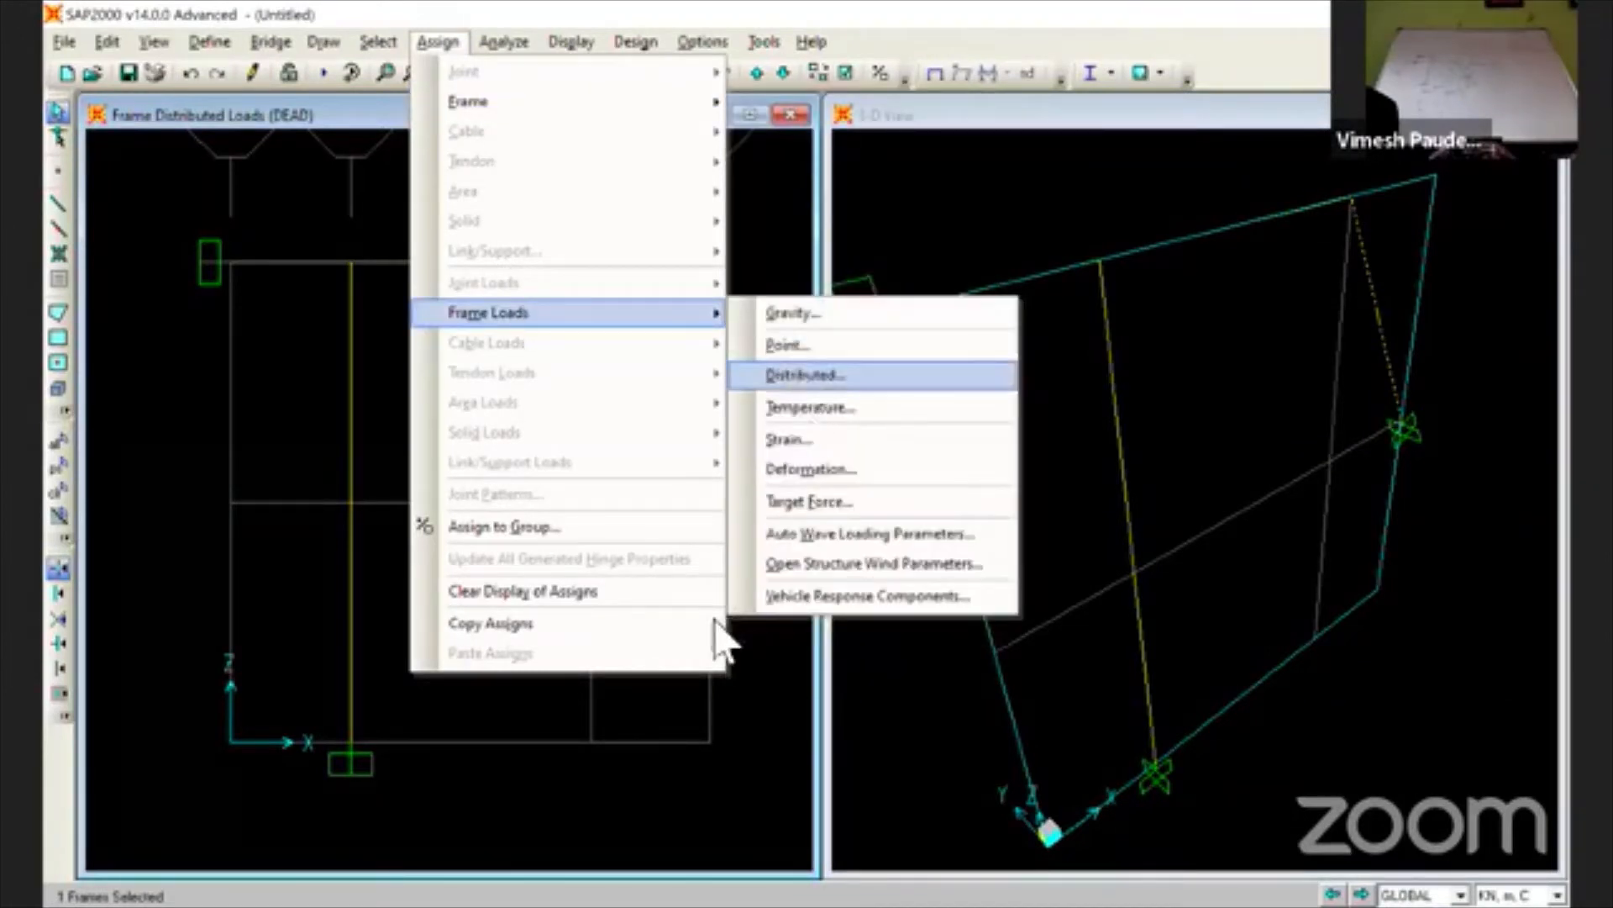
left_click(799, 375)
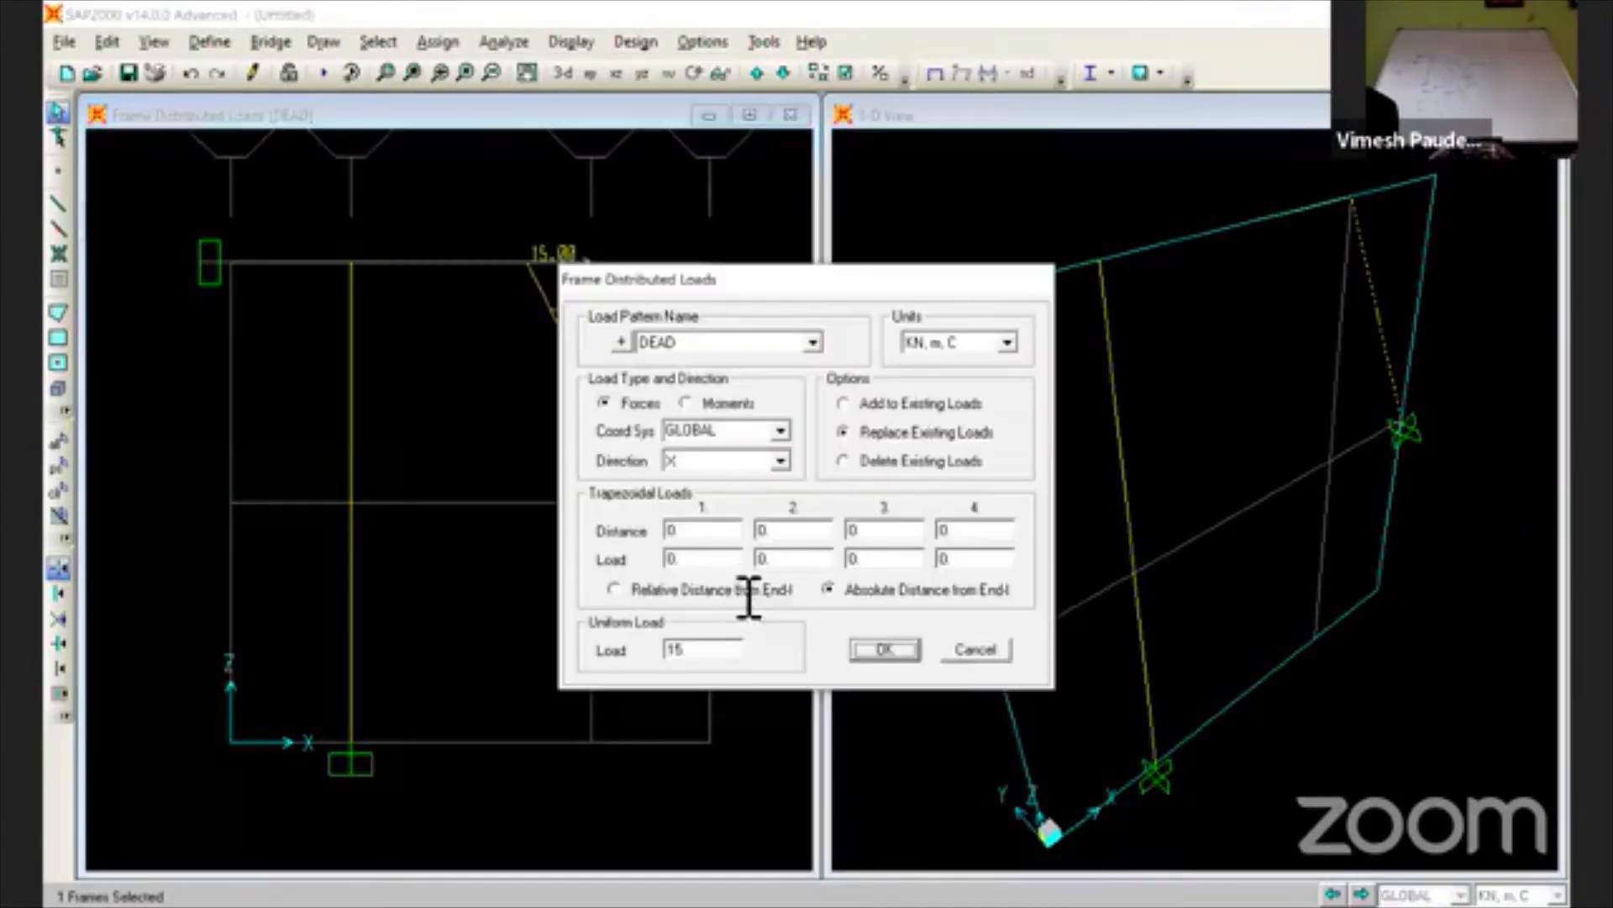
double_click(683, 659)
type("-")
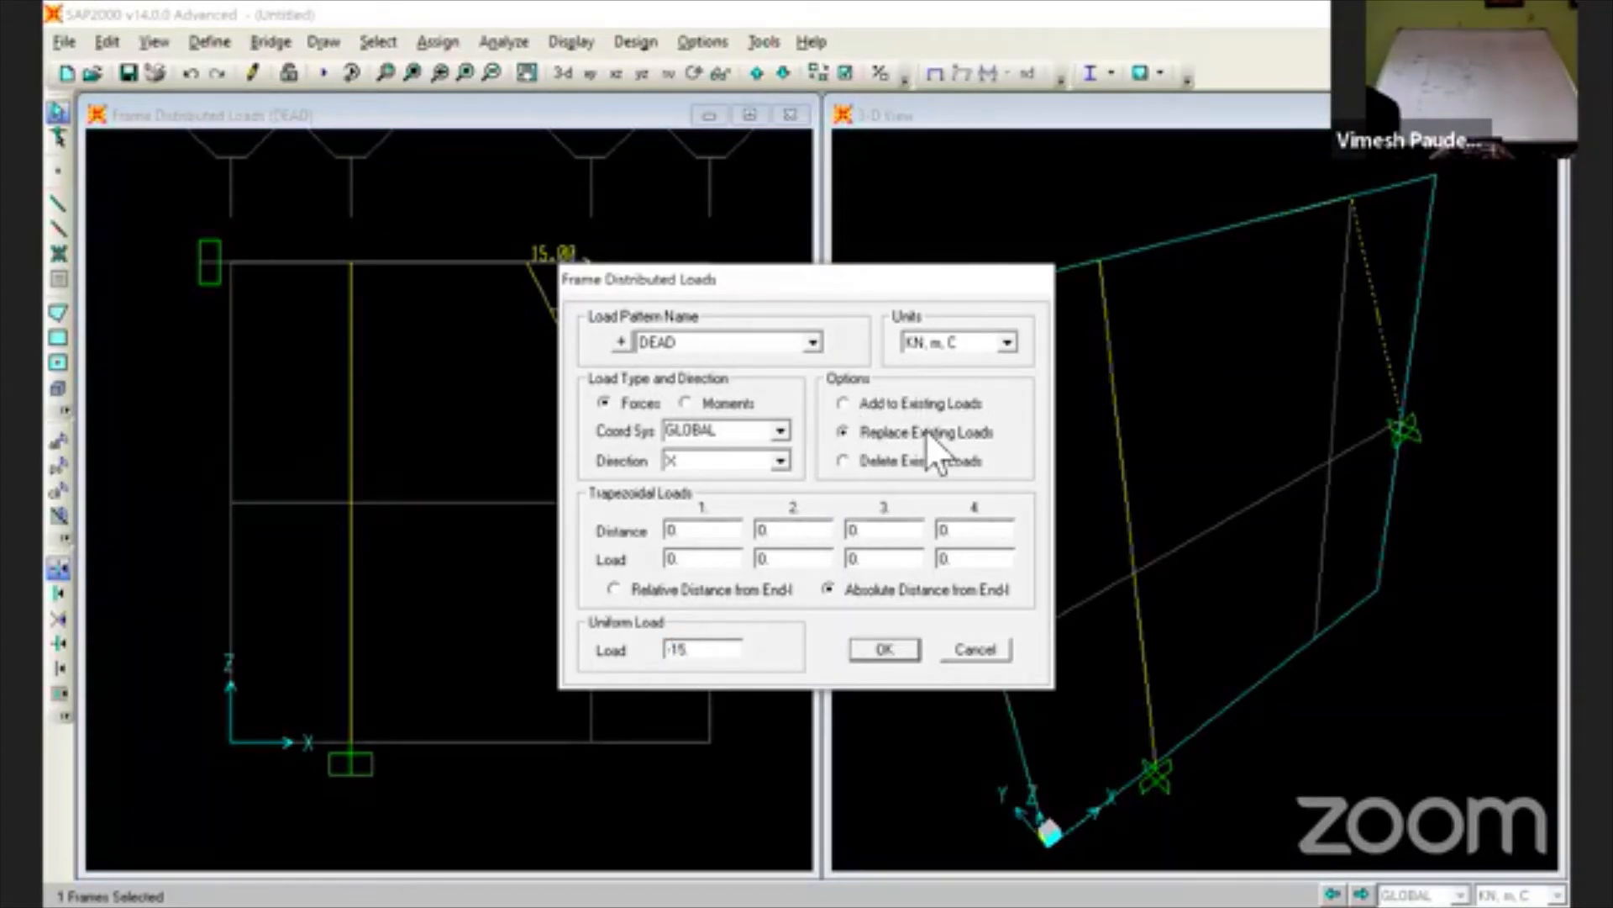
left_click(884, 650)
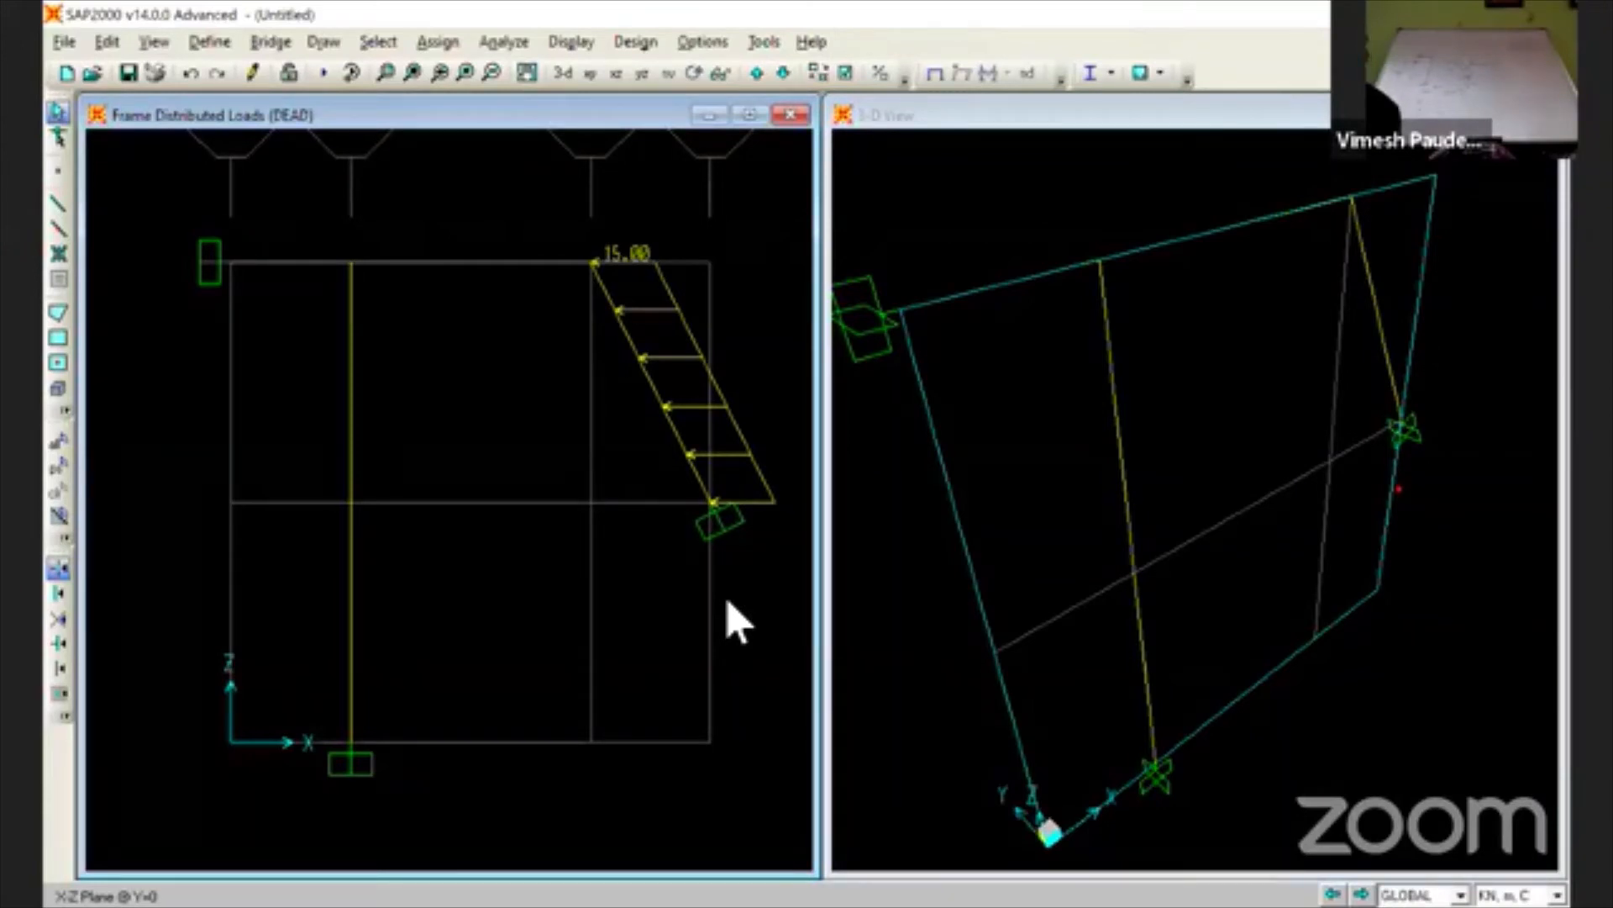
- Open the distributed load assignment for the inclined member and change the load's coordinate system to Local
left_click(676, 438)
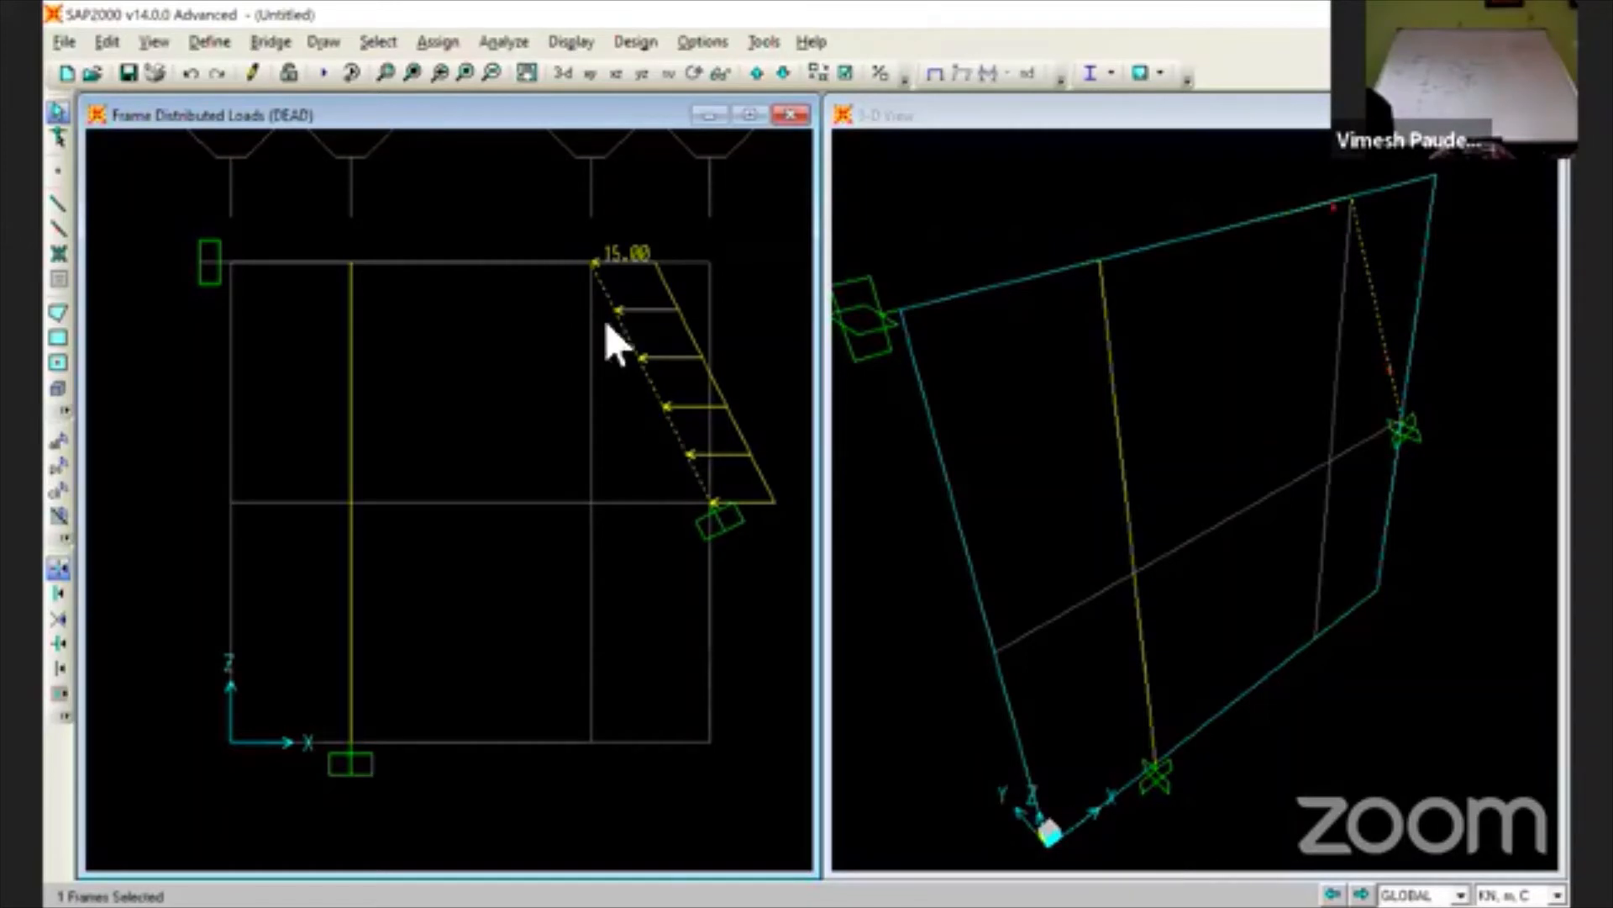
left_click(446, 42)
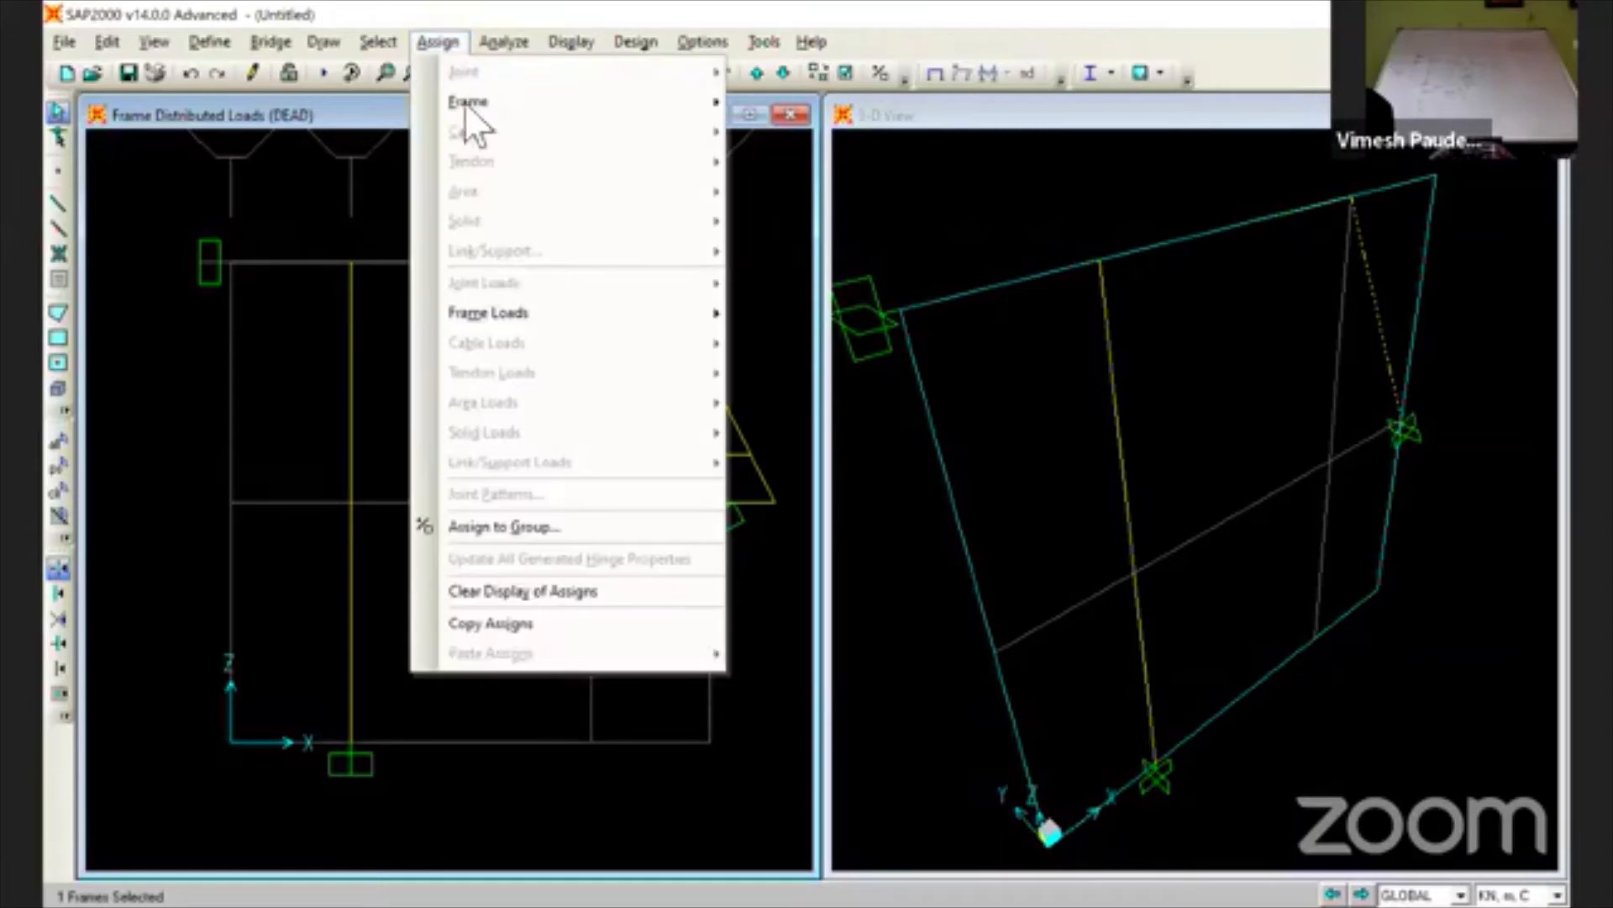
mouse_move(510, 312)
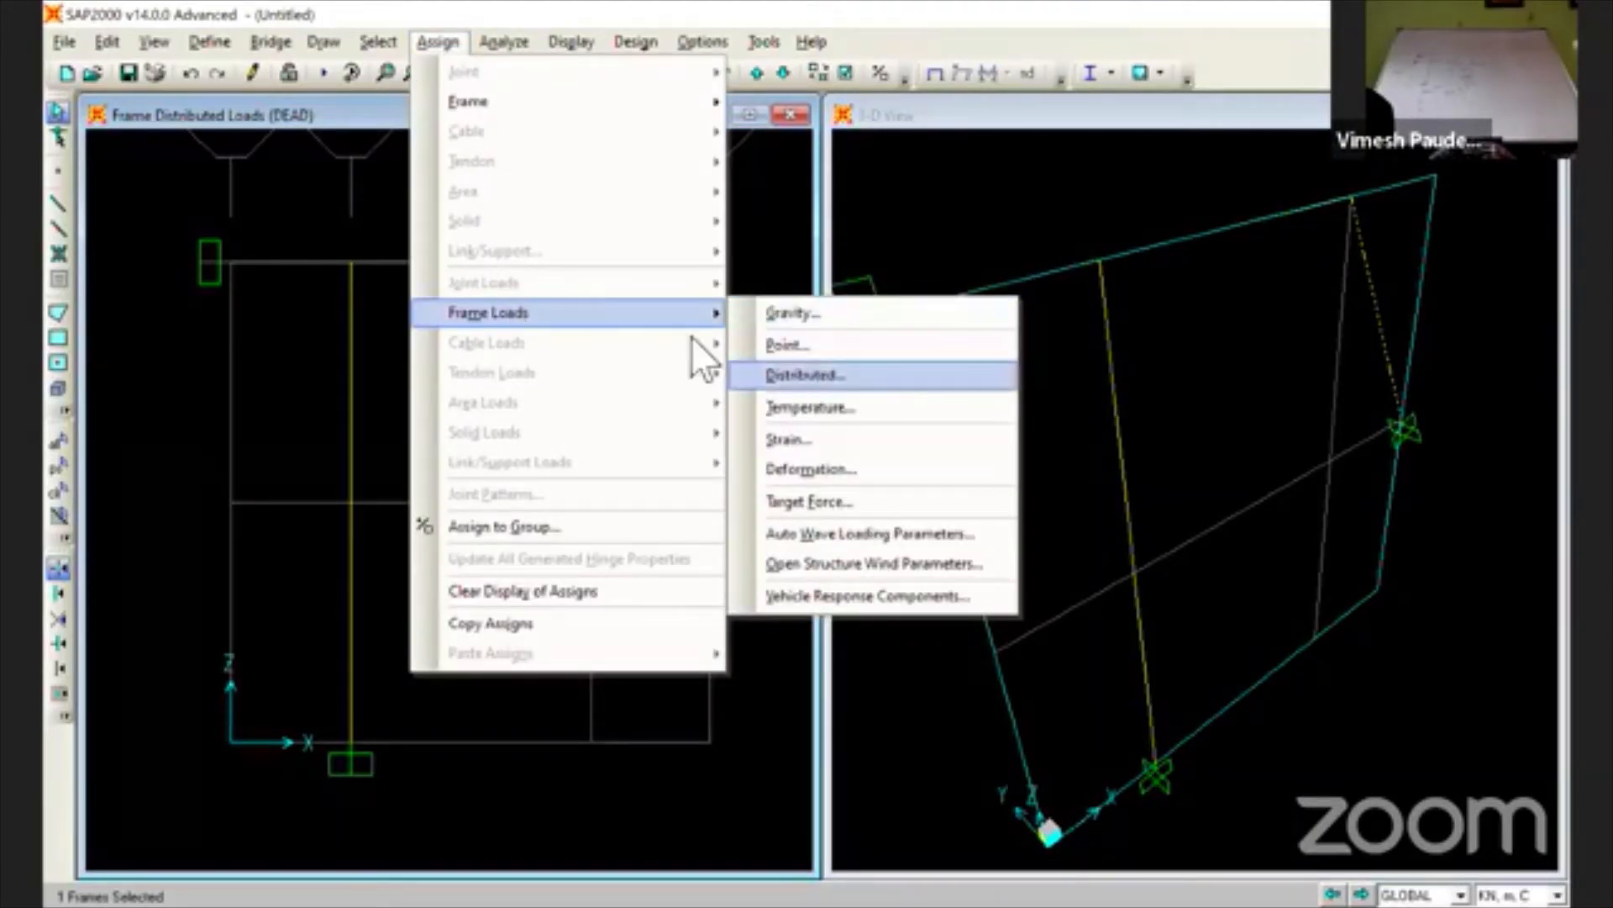
left_click(805, 376)
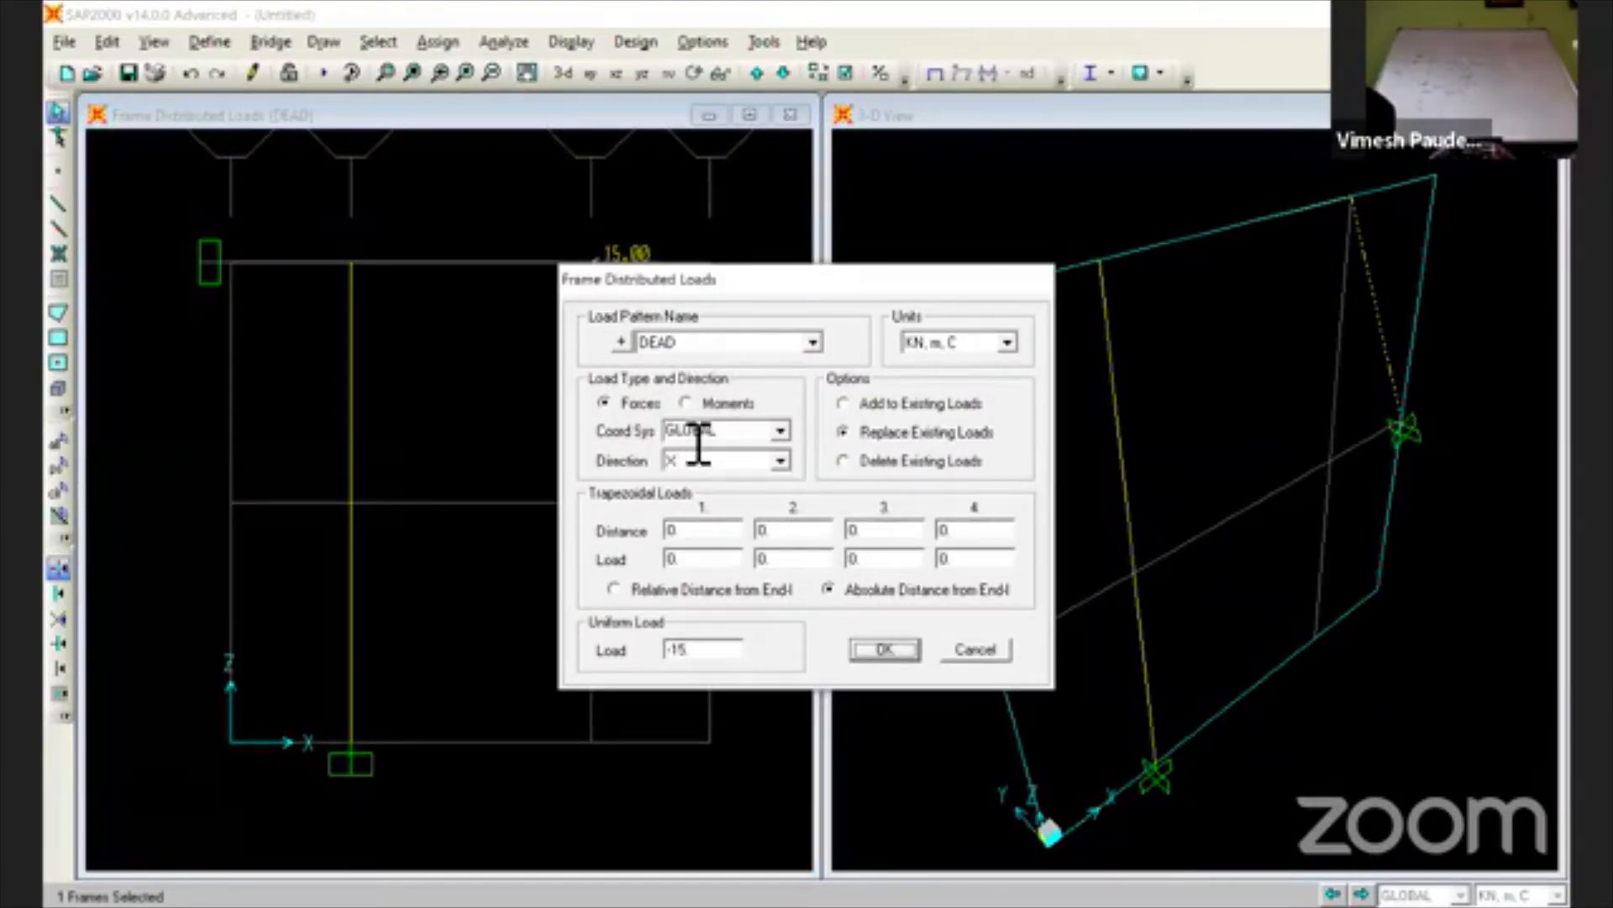
left_click(781, 431)
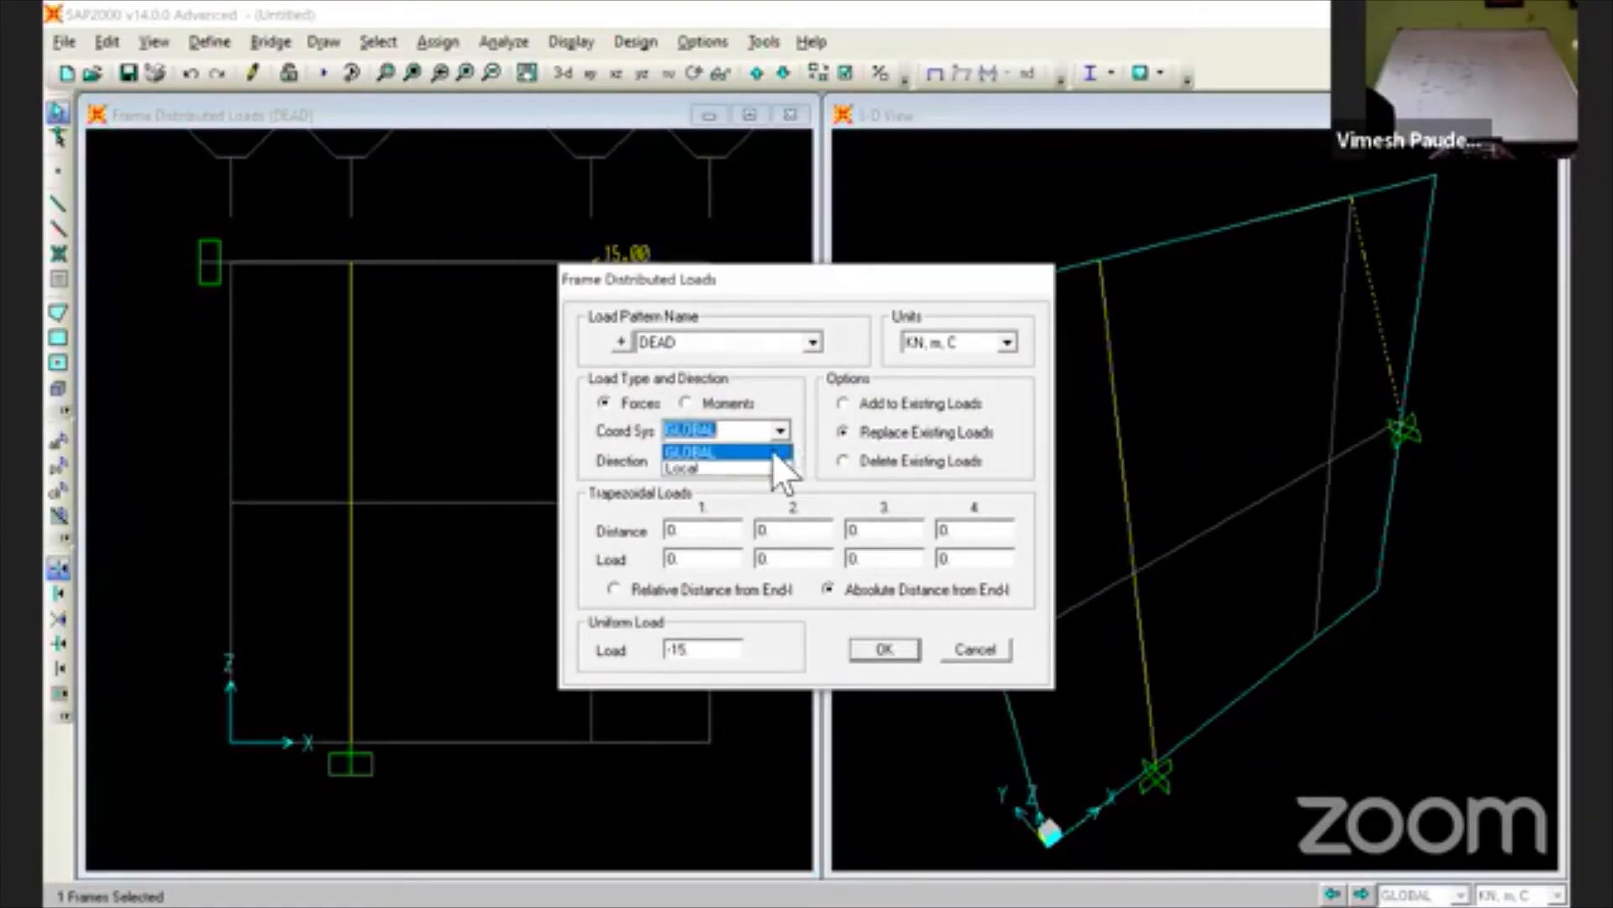
left_click(763, 468)
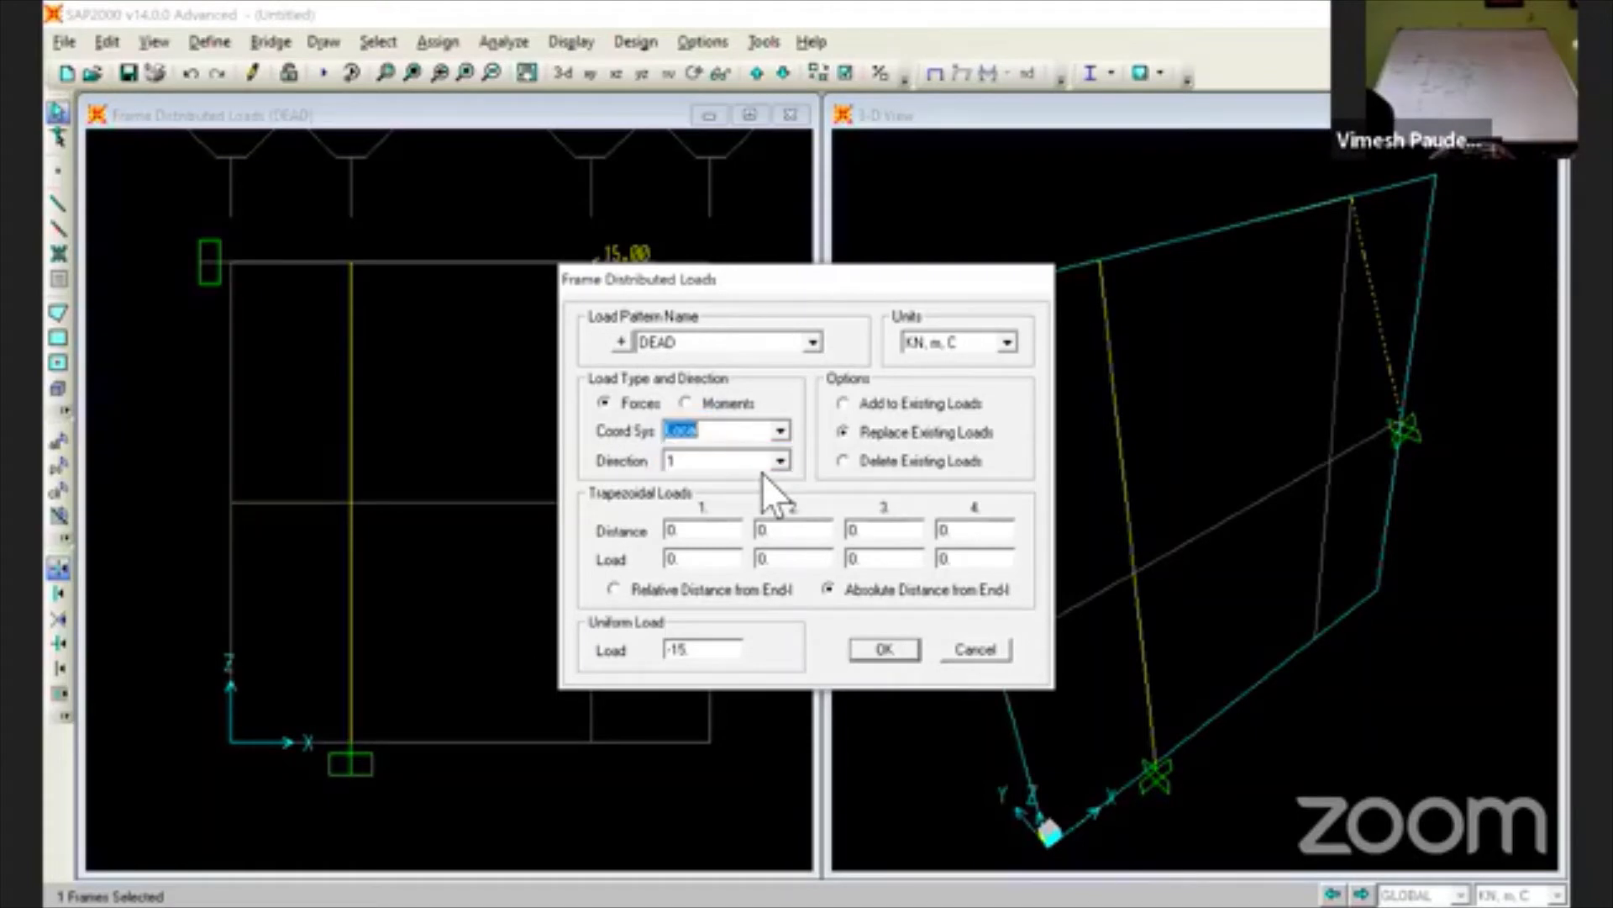
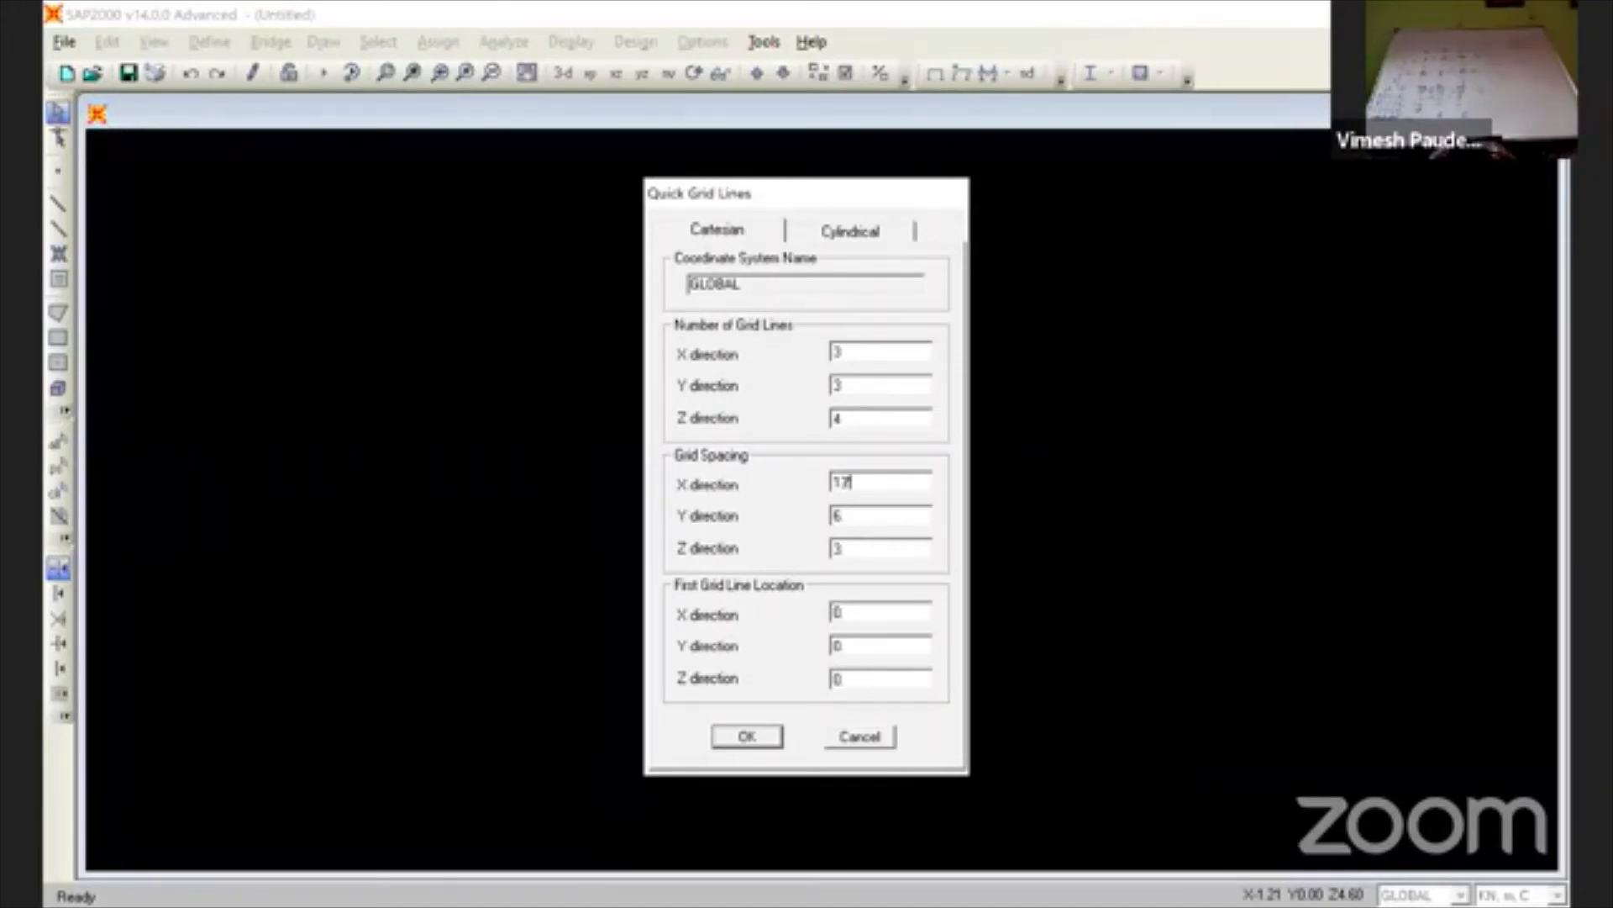
- Set the grid spacing in the Y direction to 13'6"
double_click(862, 527)
type("13")
type(".76")
double_click(880, 556)
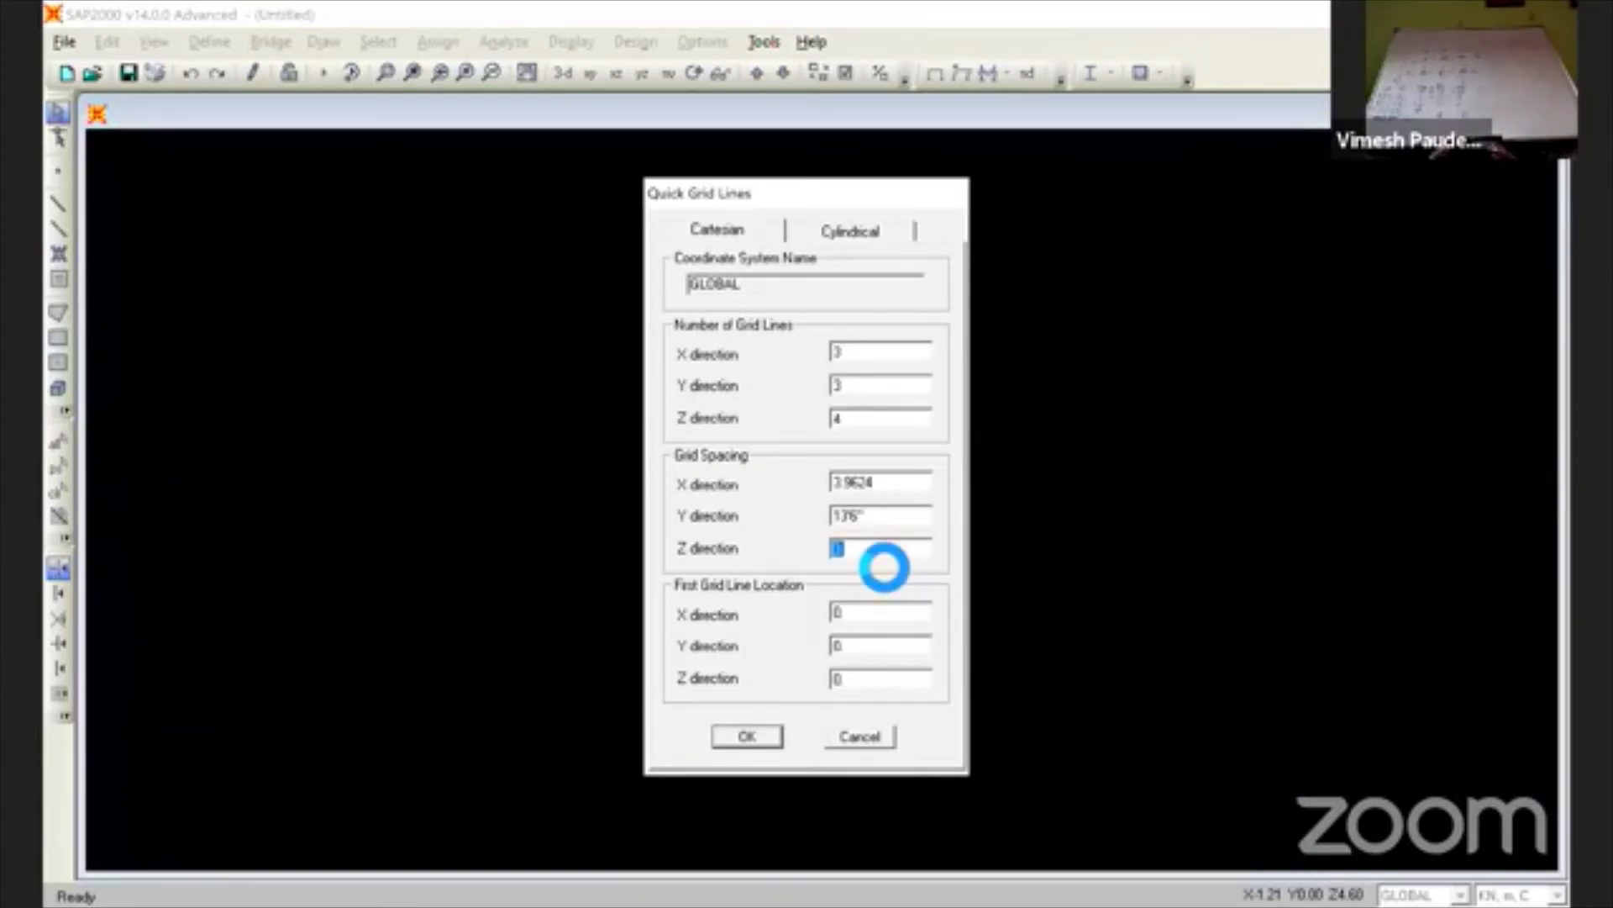
- Set the grid spacing to 13' in the Y direction and 10' in the Z direction, and create the grid
double_click(885, 526)
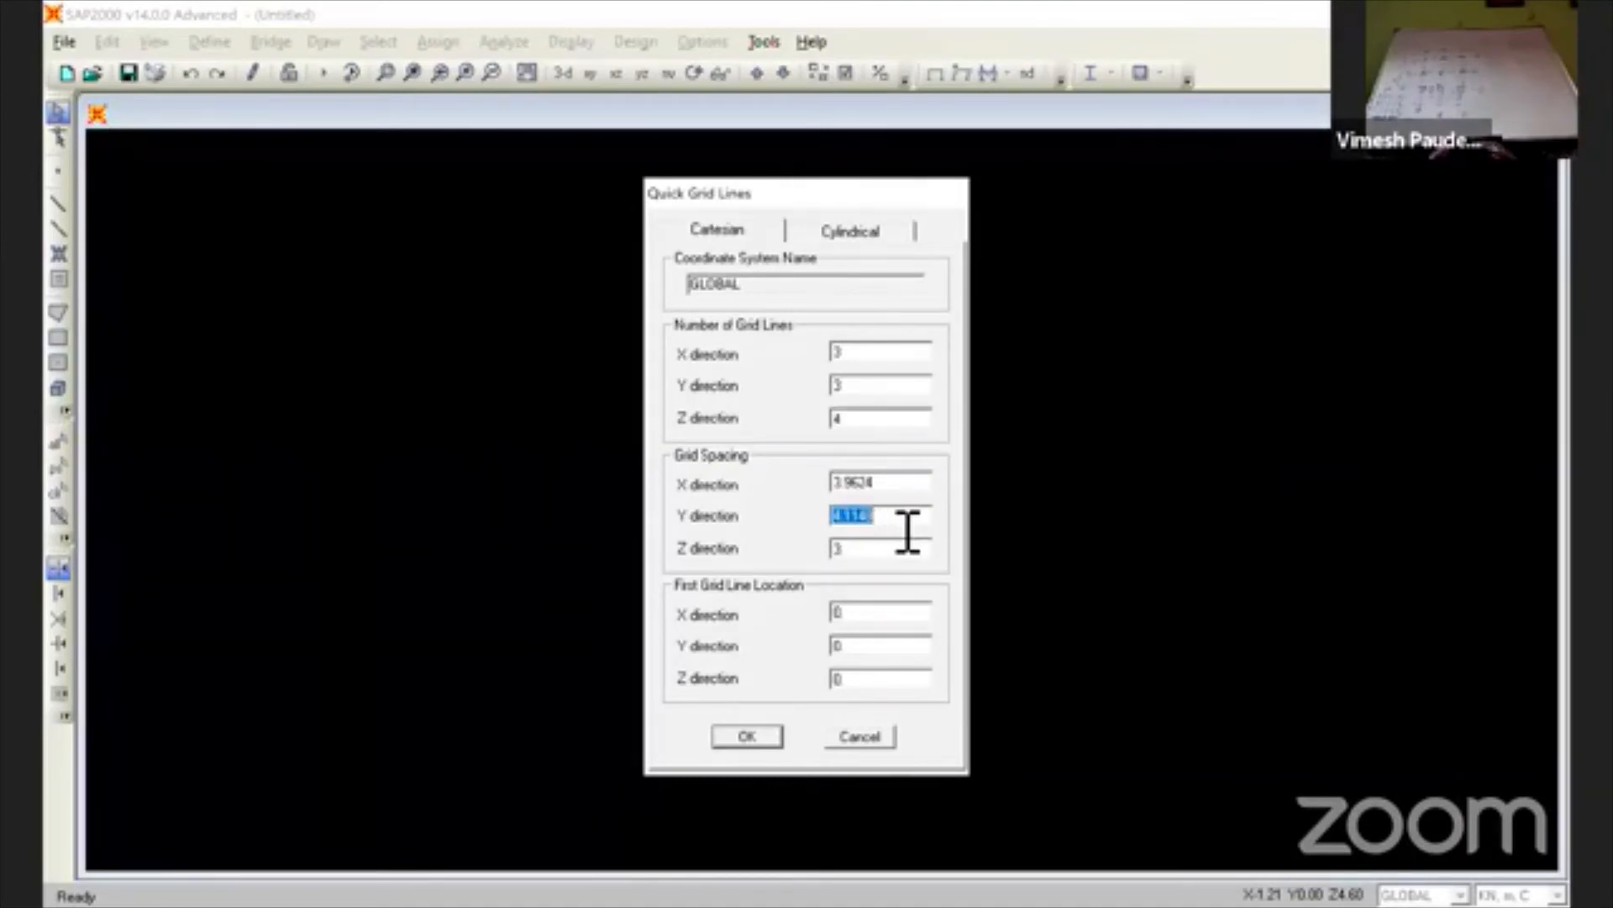
type("13")
left_click(901, 558)
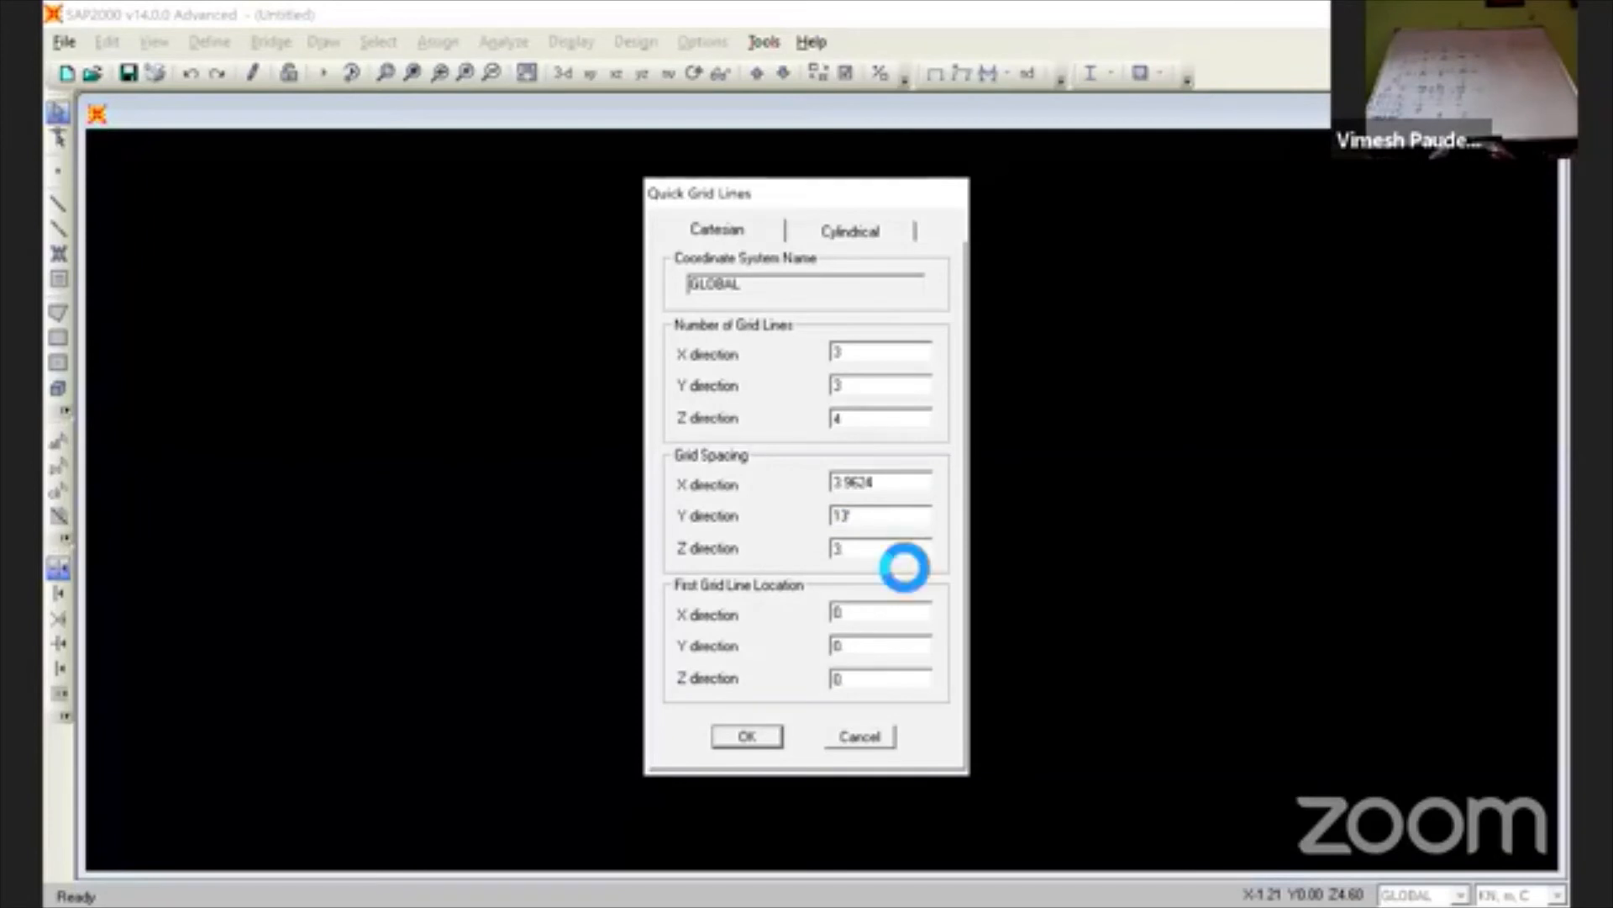
type("1")
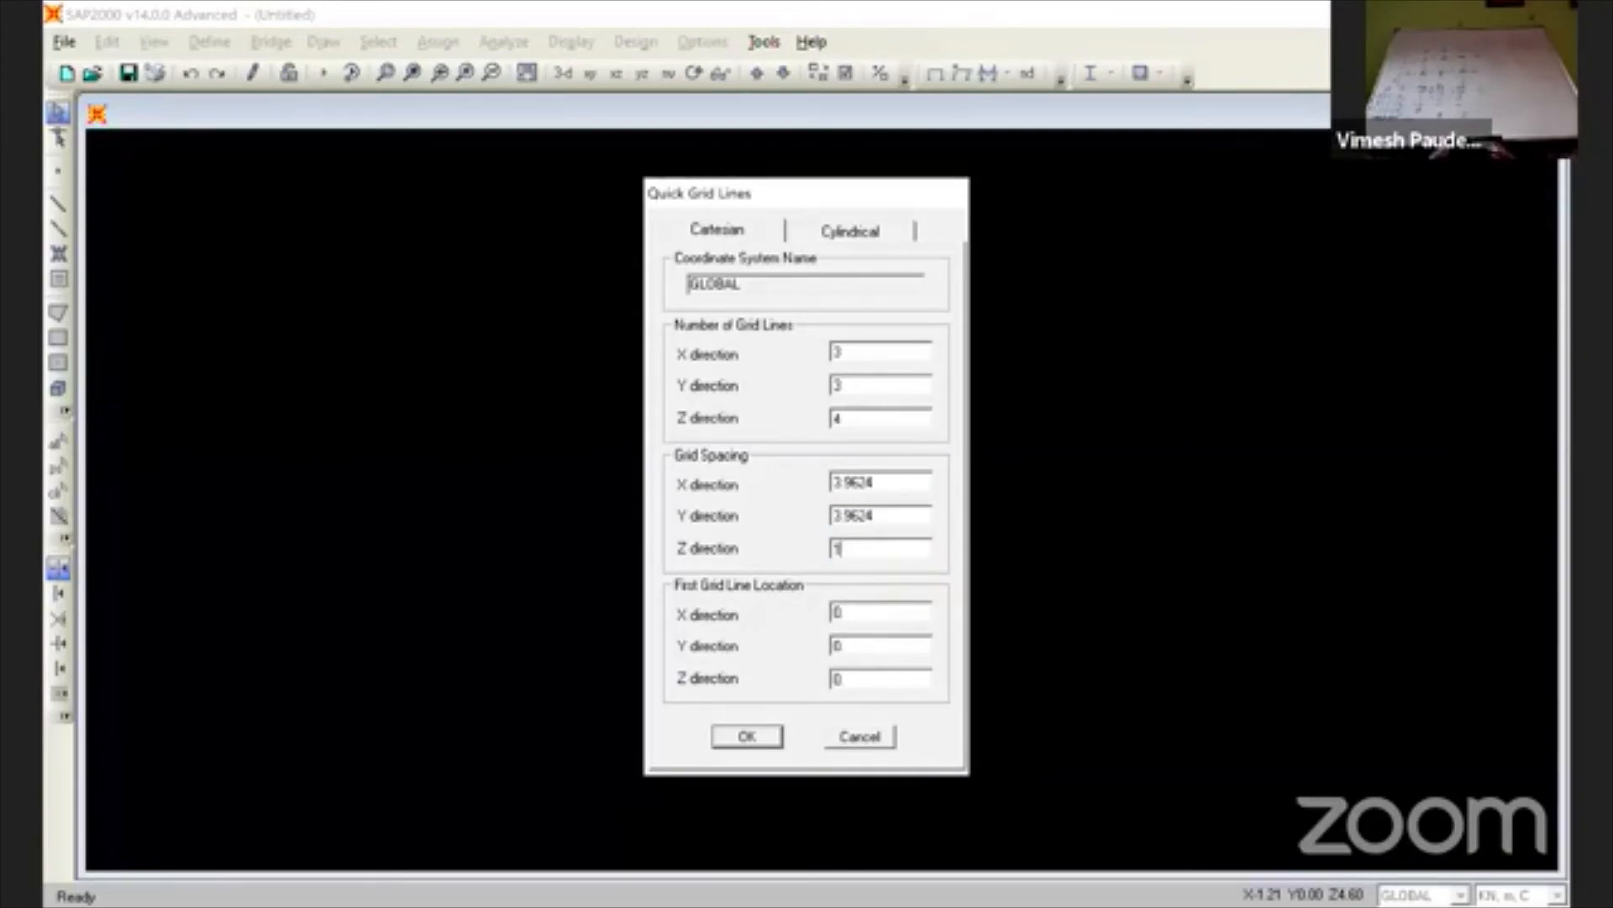
type("0")
left_click(751, 739)
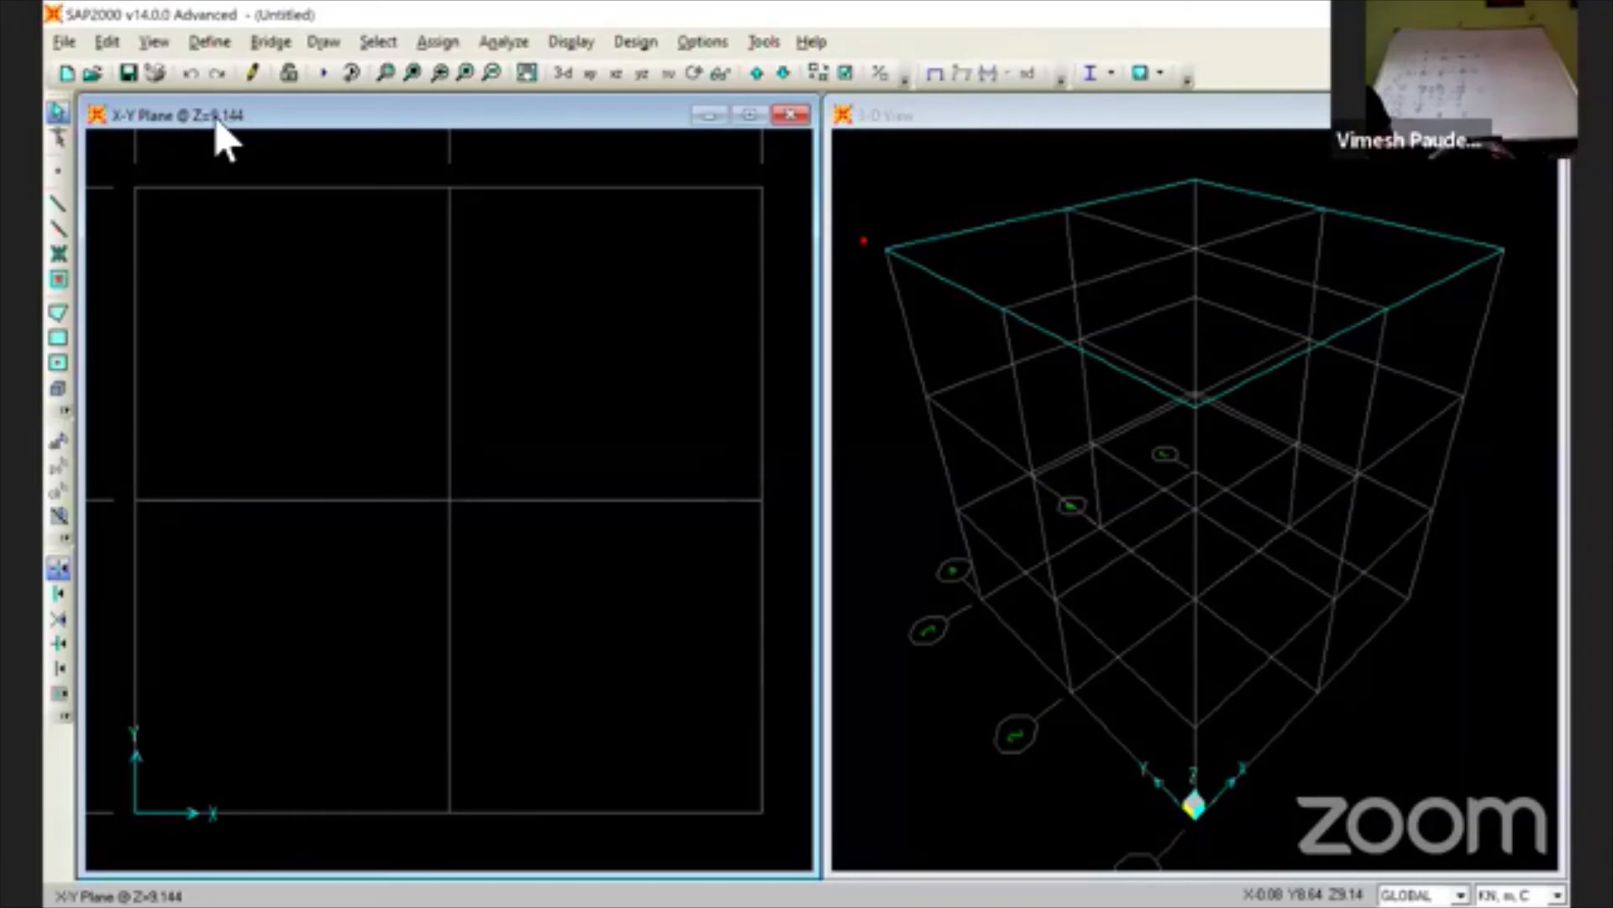
- Step the X-Y plan view through the grid levels, ending at the top level, Z = 9.144 m
left_click(749, 63)
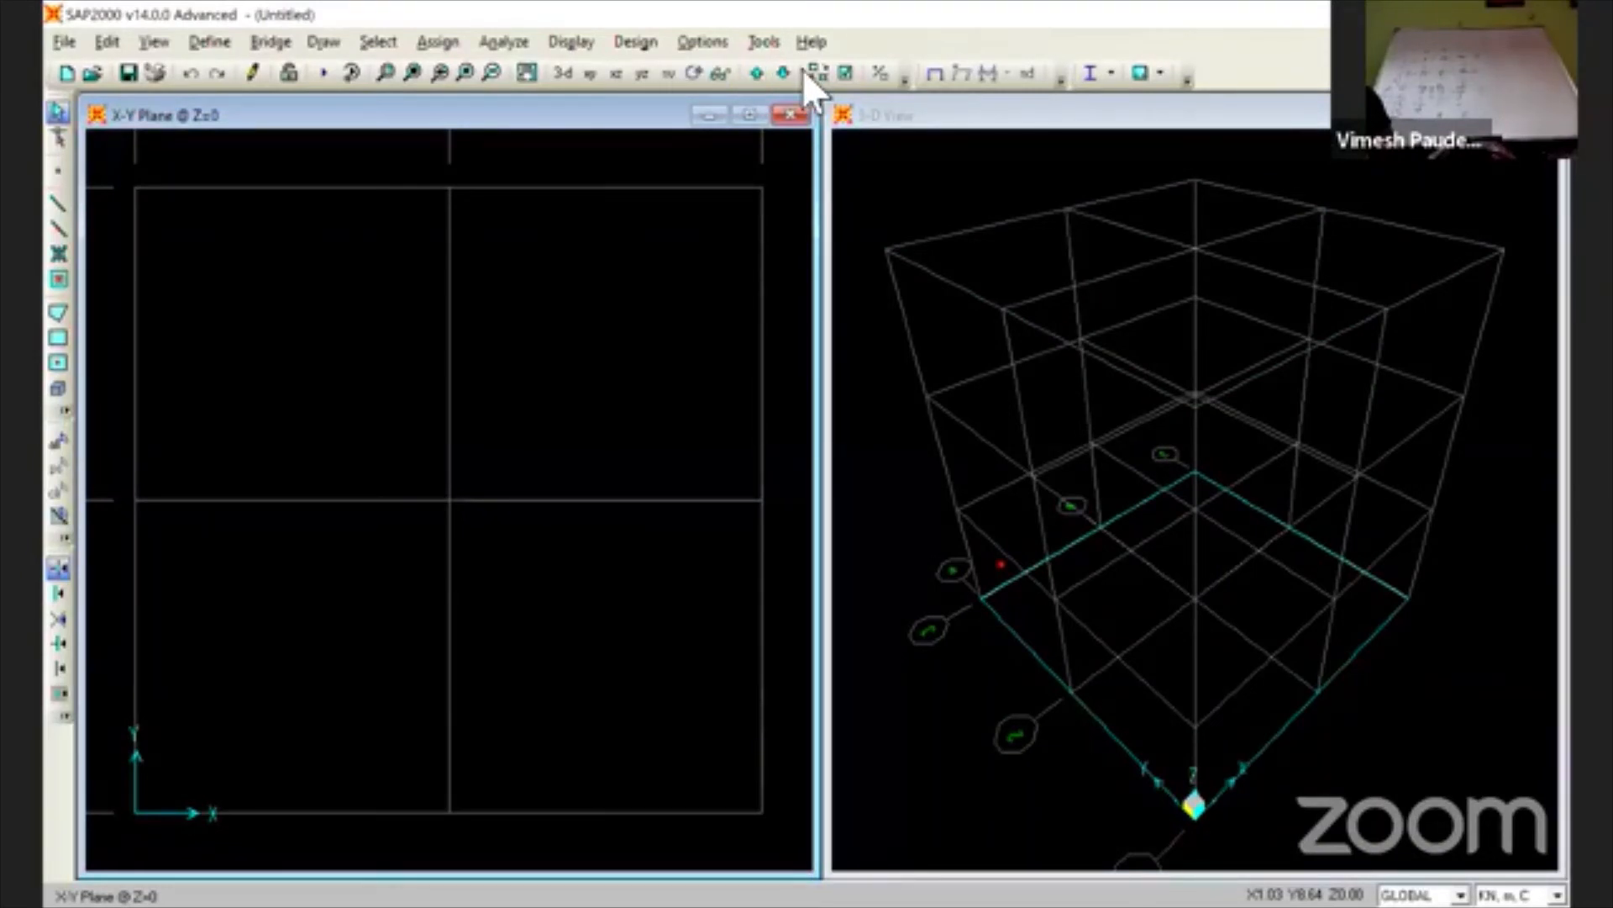
left_click(758, 75)
left_click(758, 75)
left_click(758, 75)
left_click(897, 119)
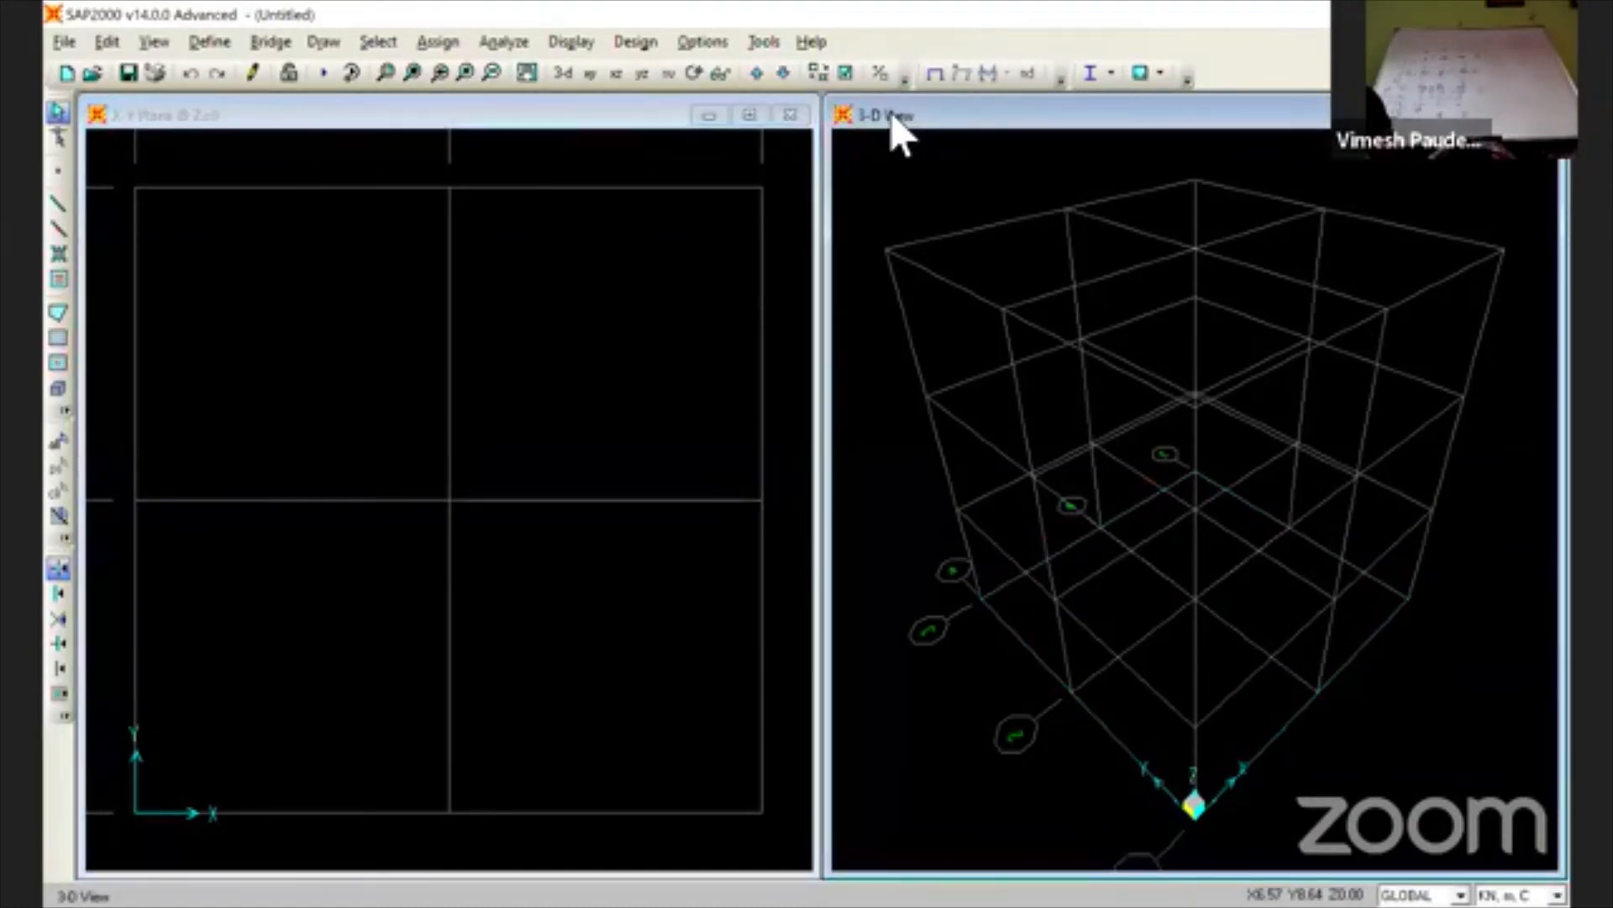
left_click(588, 117)
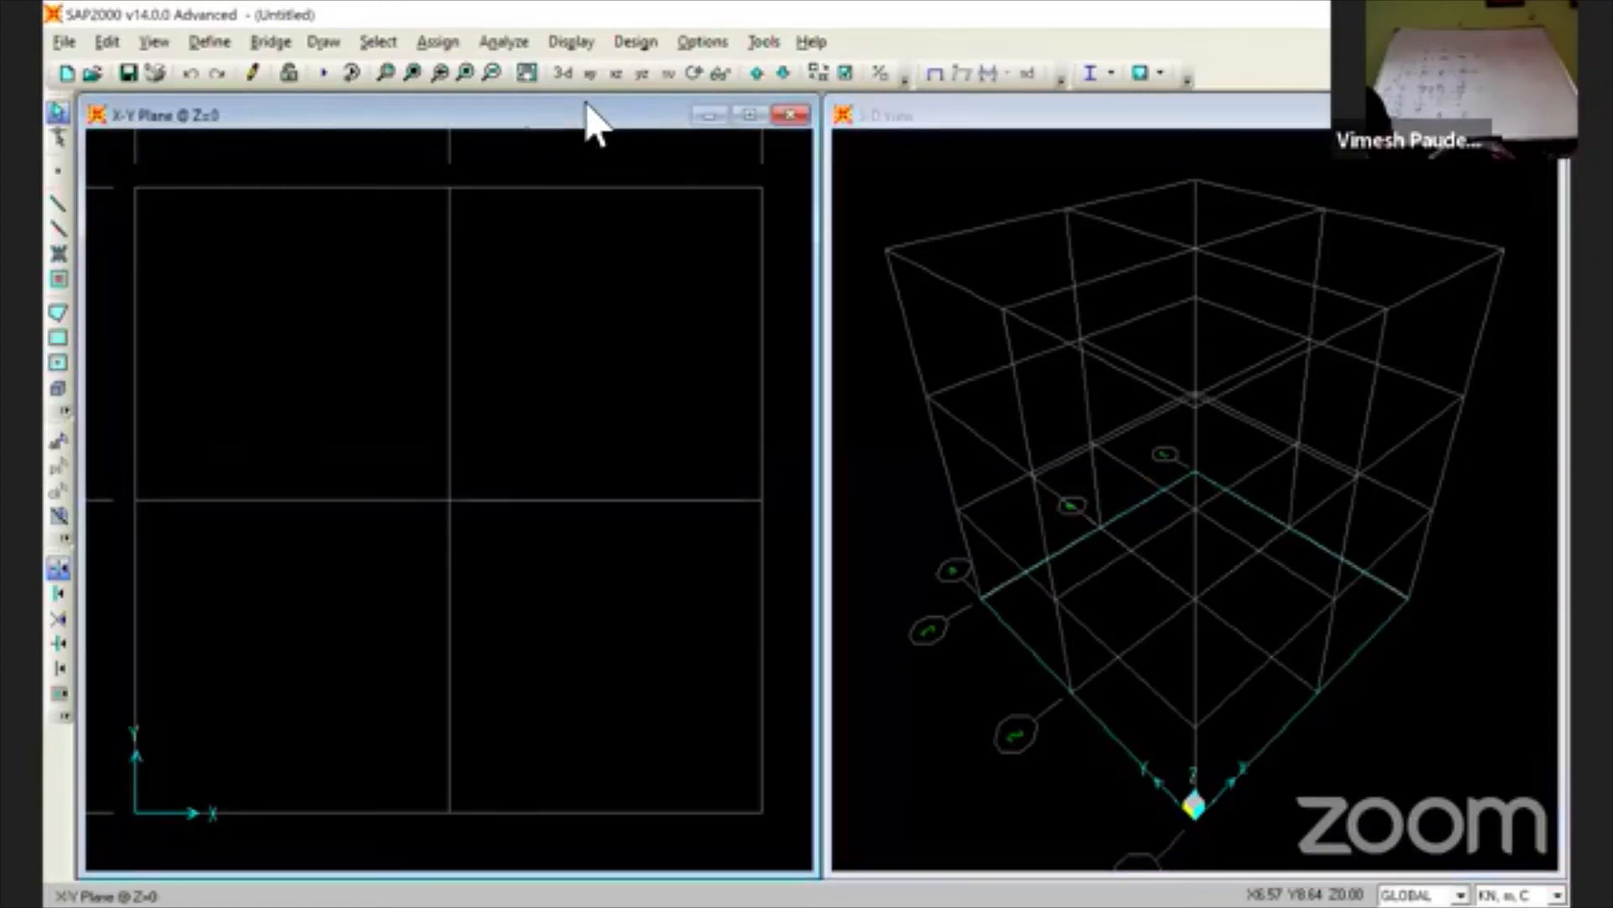
left_click(756, 73)
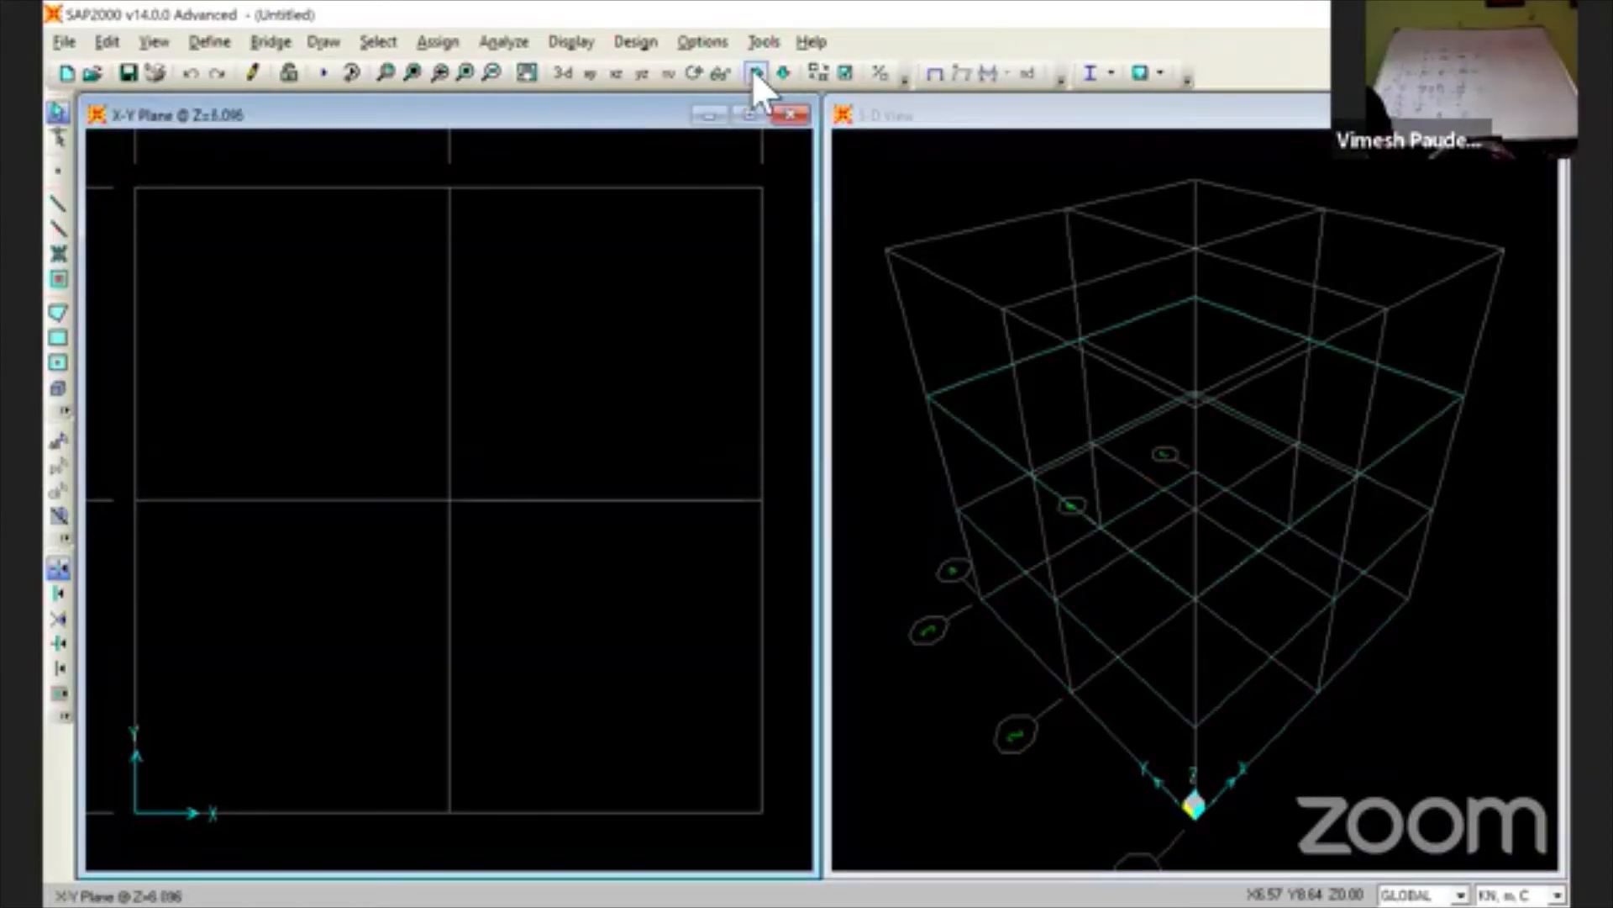
left_click(755, 72)
left_click(754, 72)
left_click(755, 72)
left_click(755, 72)
left_click(754, 73)
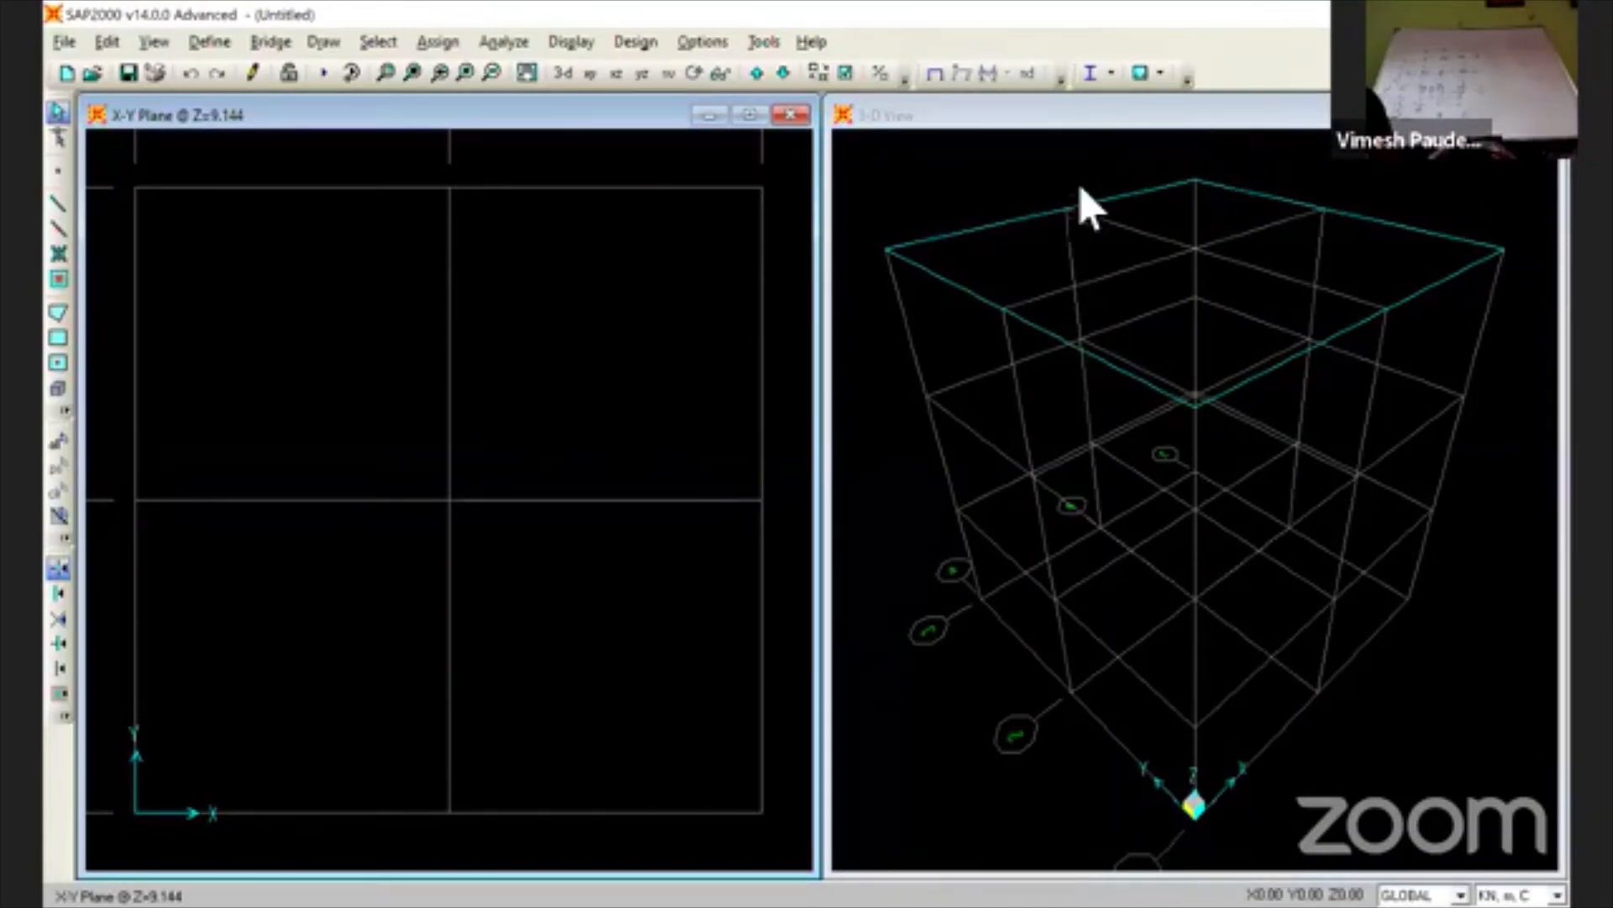
- Lower the X-Y plan view one level at a time through 6.096 m and 3.048 m to Z = 0
left_click(780, 73)
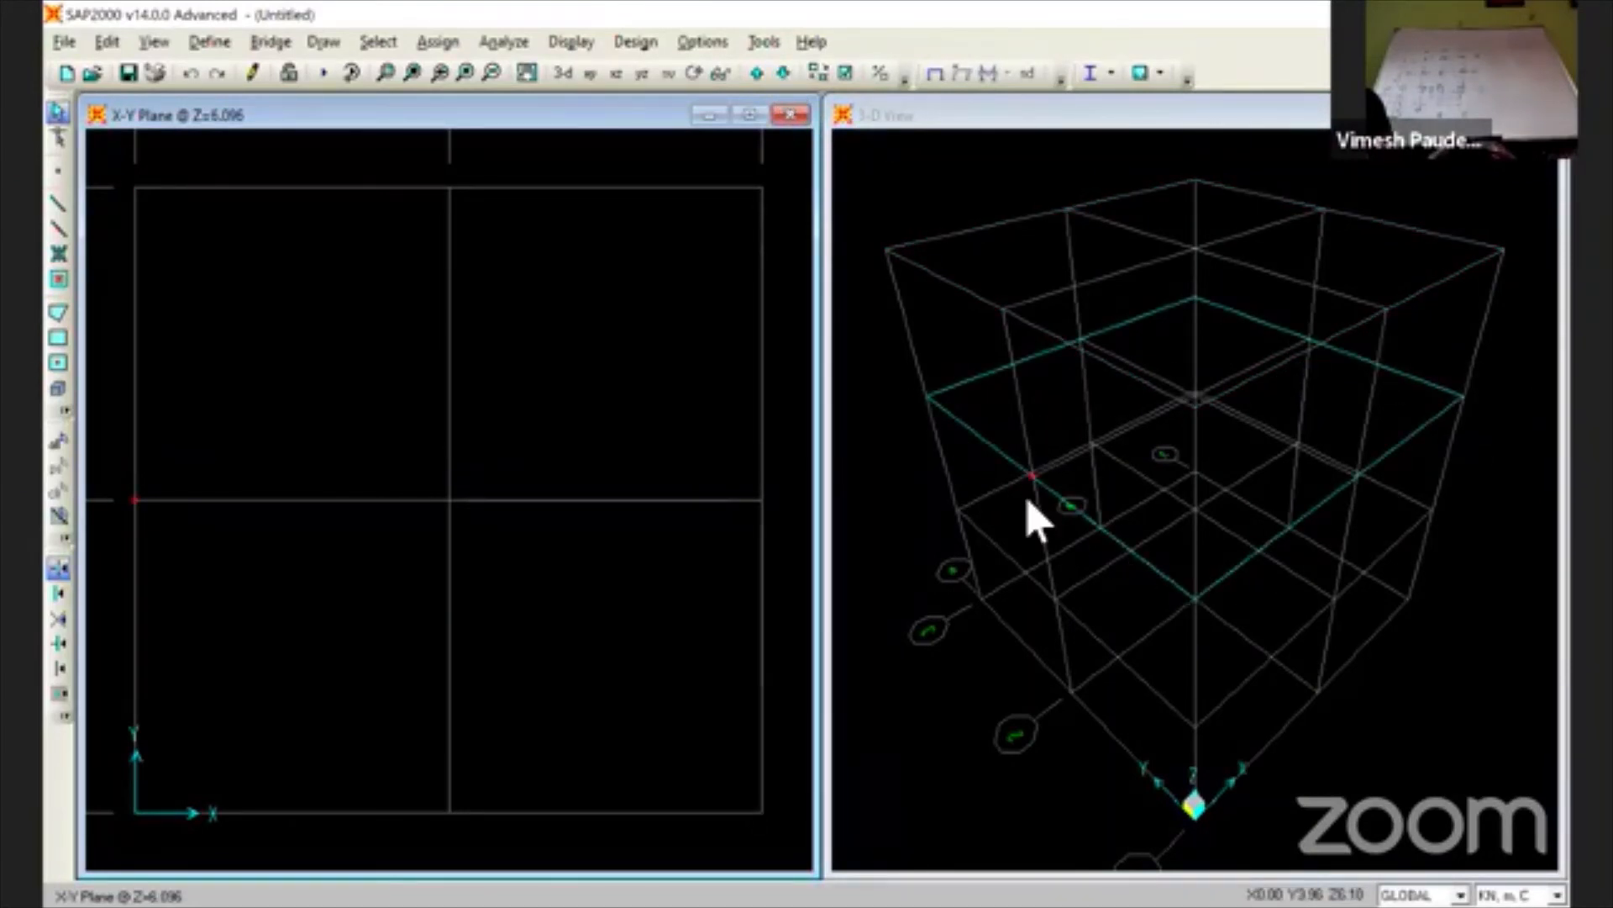
left_click(783, 73)
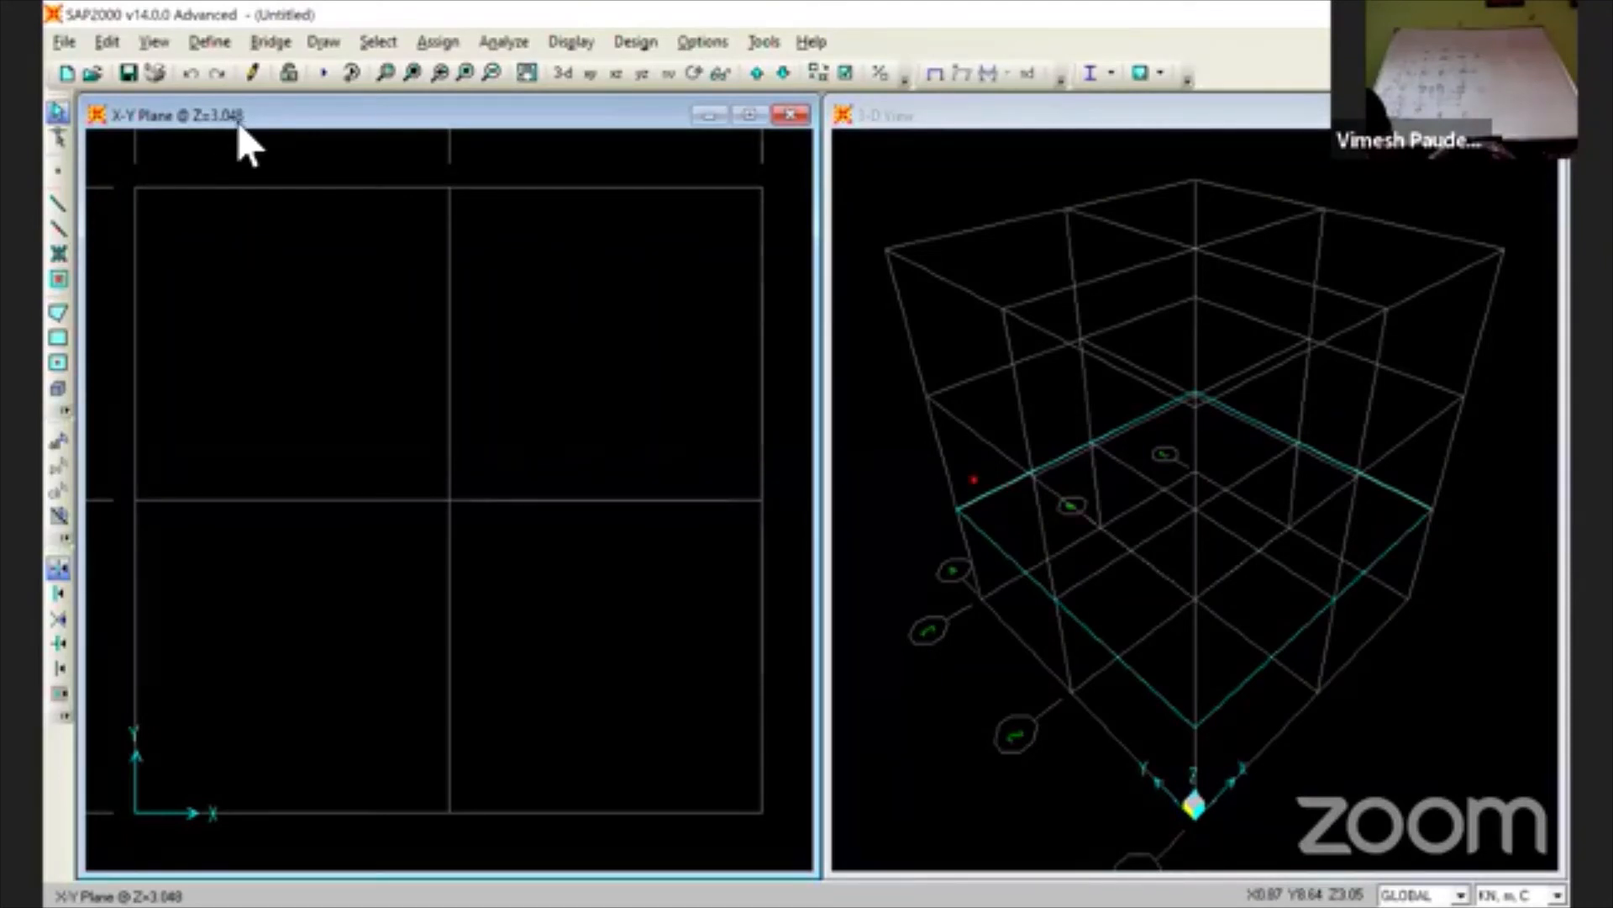
left_click(782, 73)
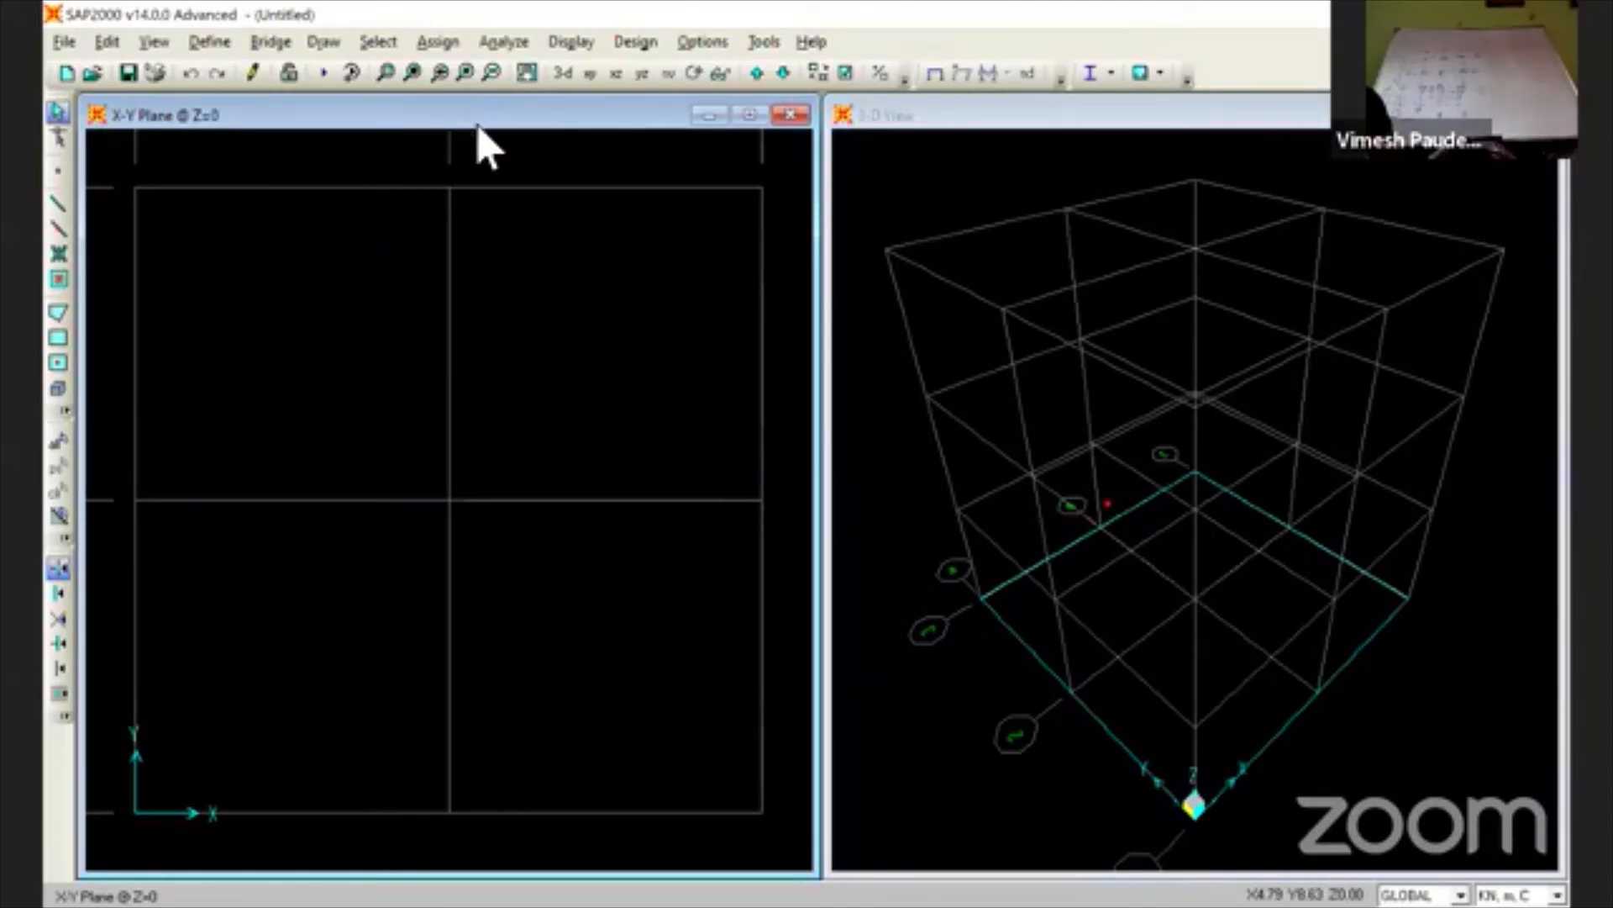
- Switch to the X-Z elevation view and step it from Y = 7.9248 m through 3.9624 m to Y = 0
left_click(623, 73)
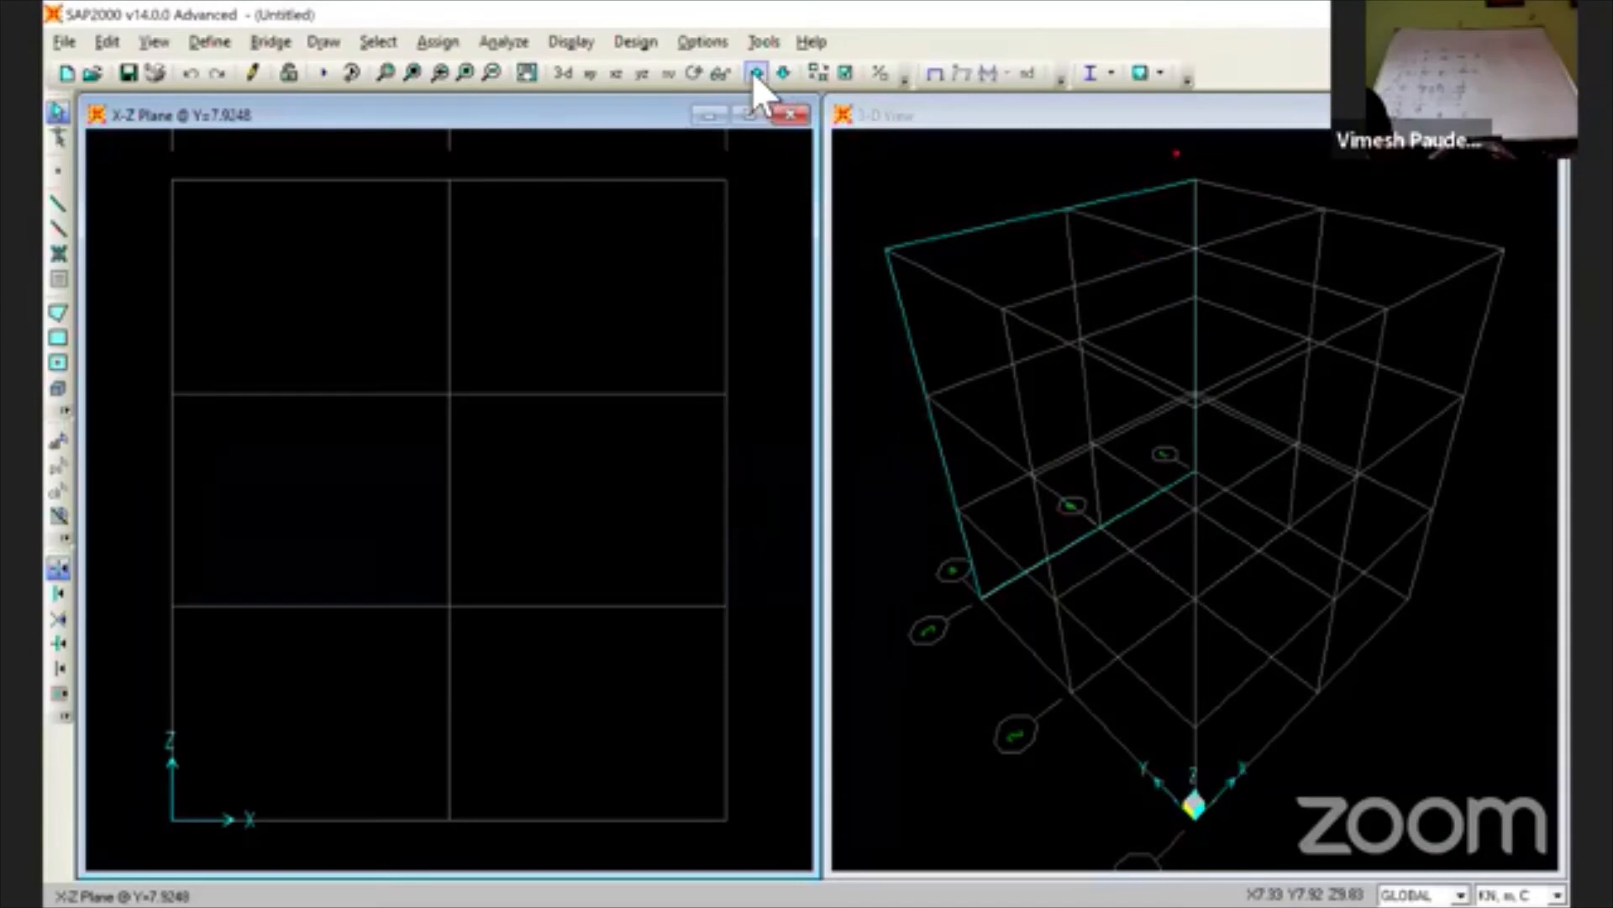
left_click(778, 74)
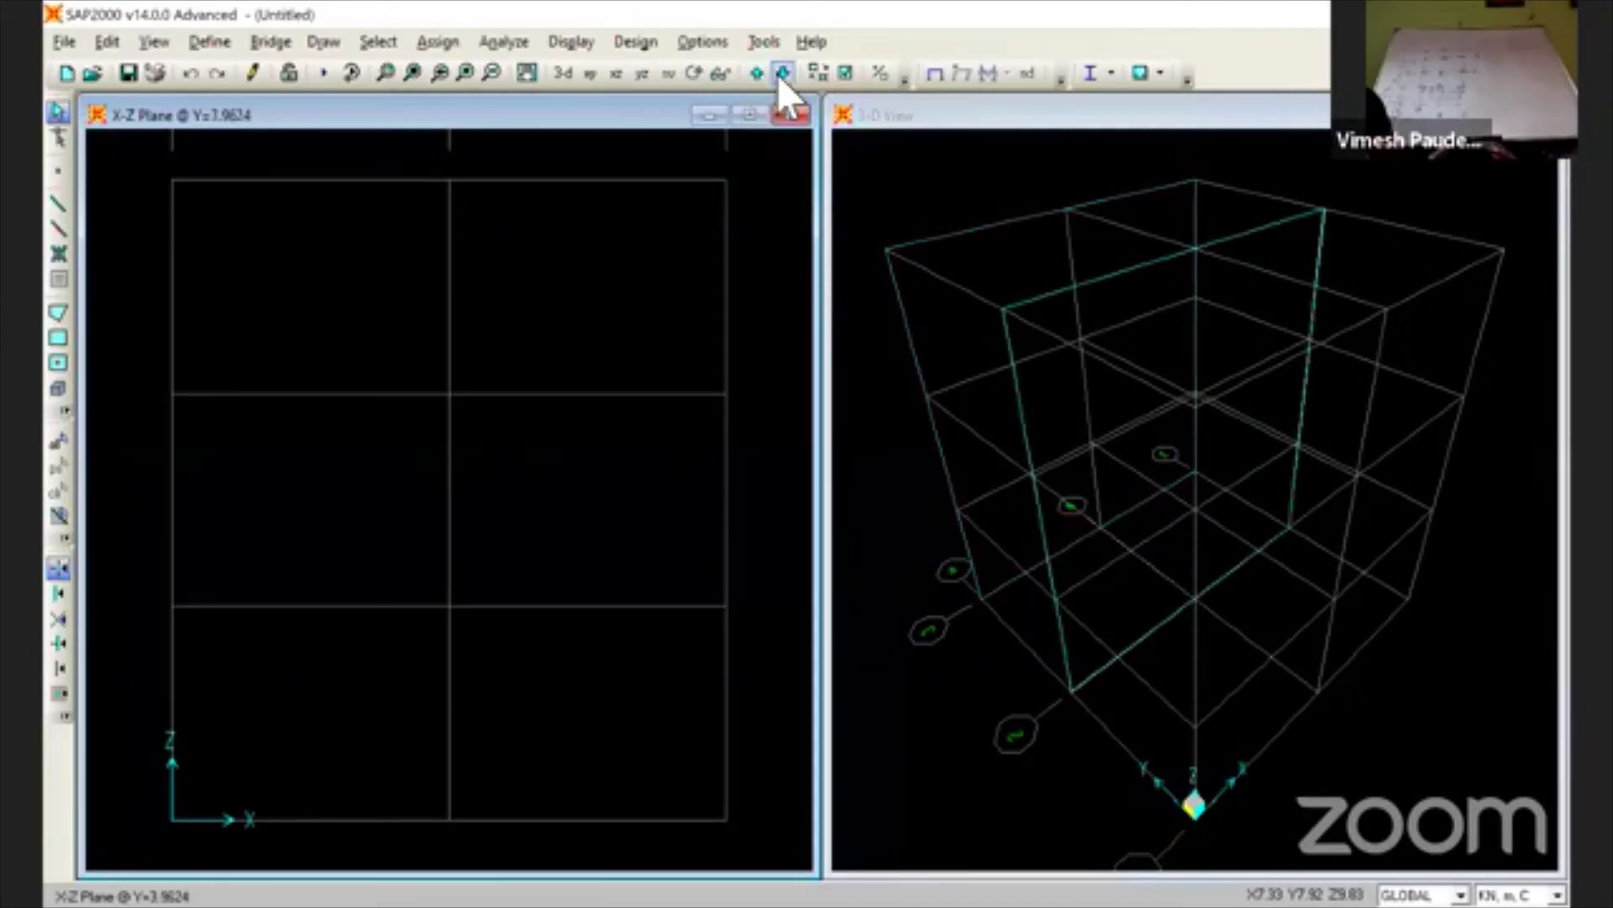
left_click(776, 77)
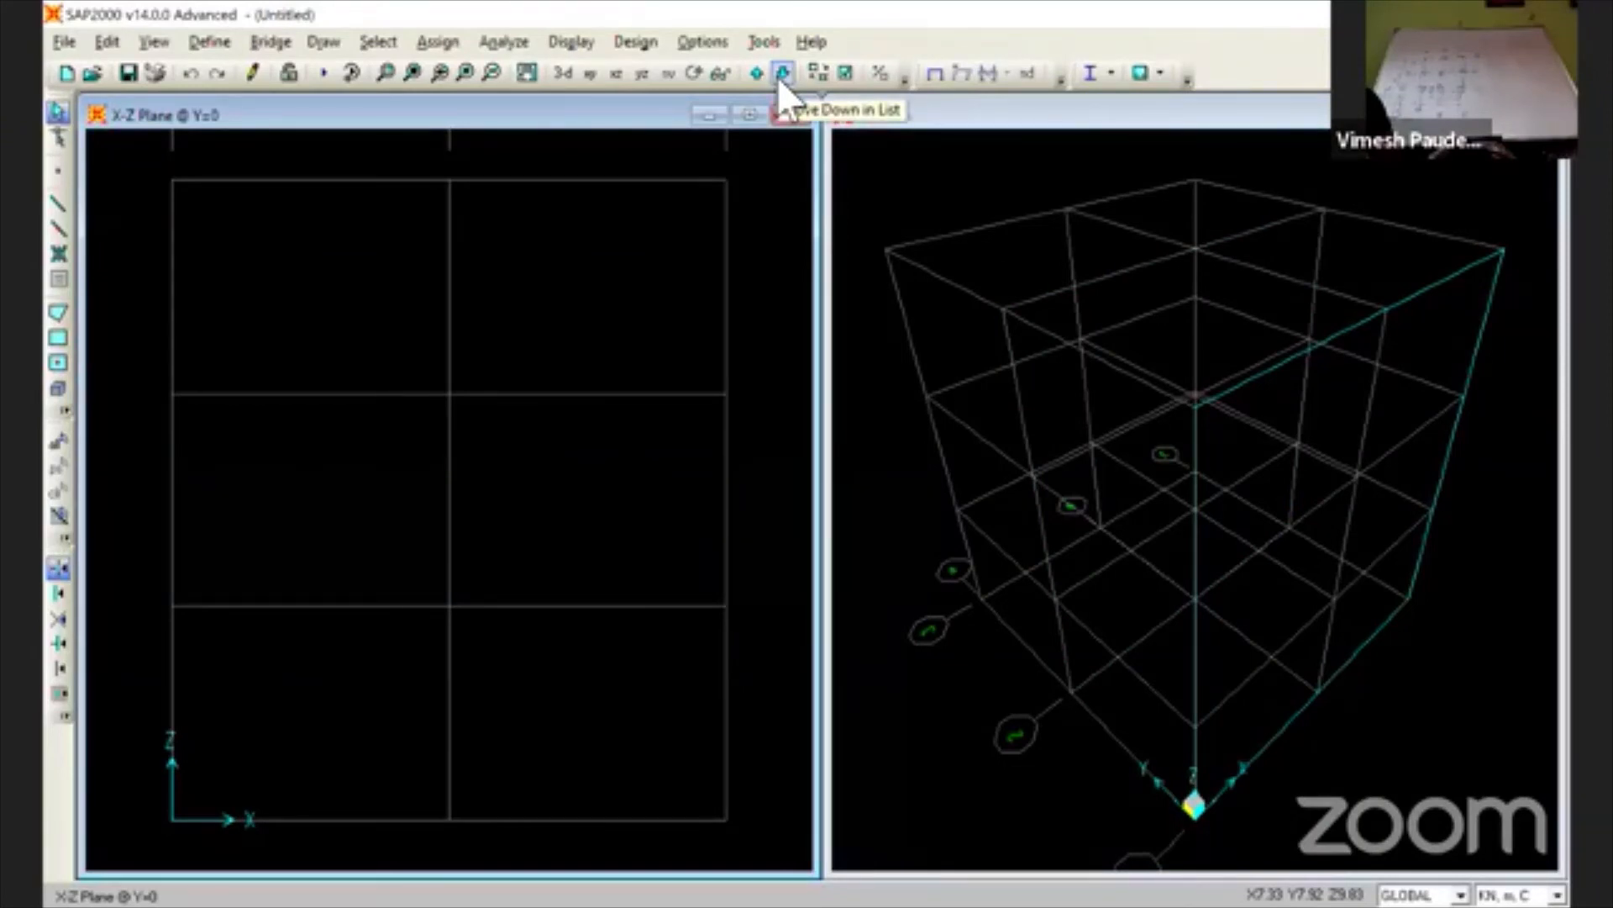
- Switch to the Y-Z elevation view and step through its grid planes, ending at X = 3.9624 m
left_click(642, 74)
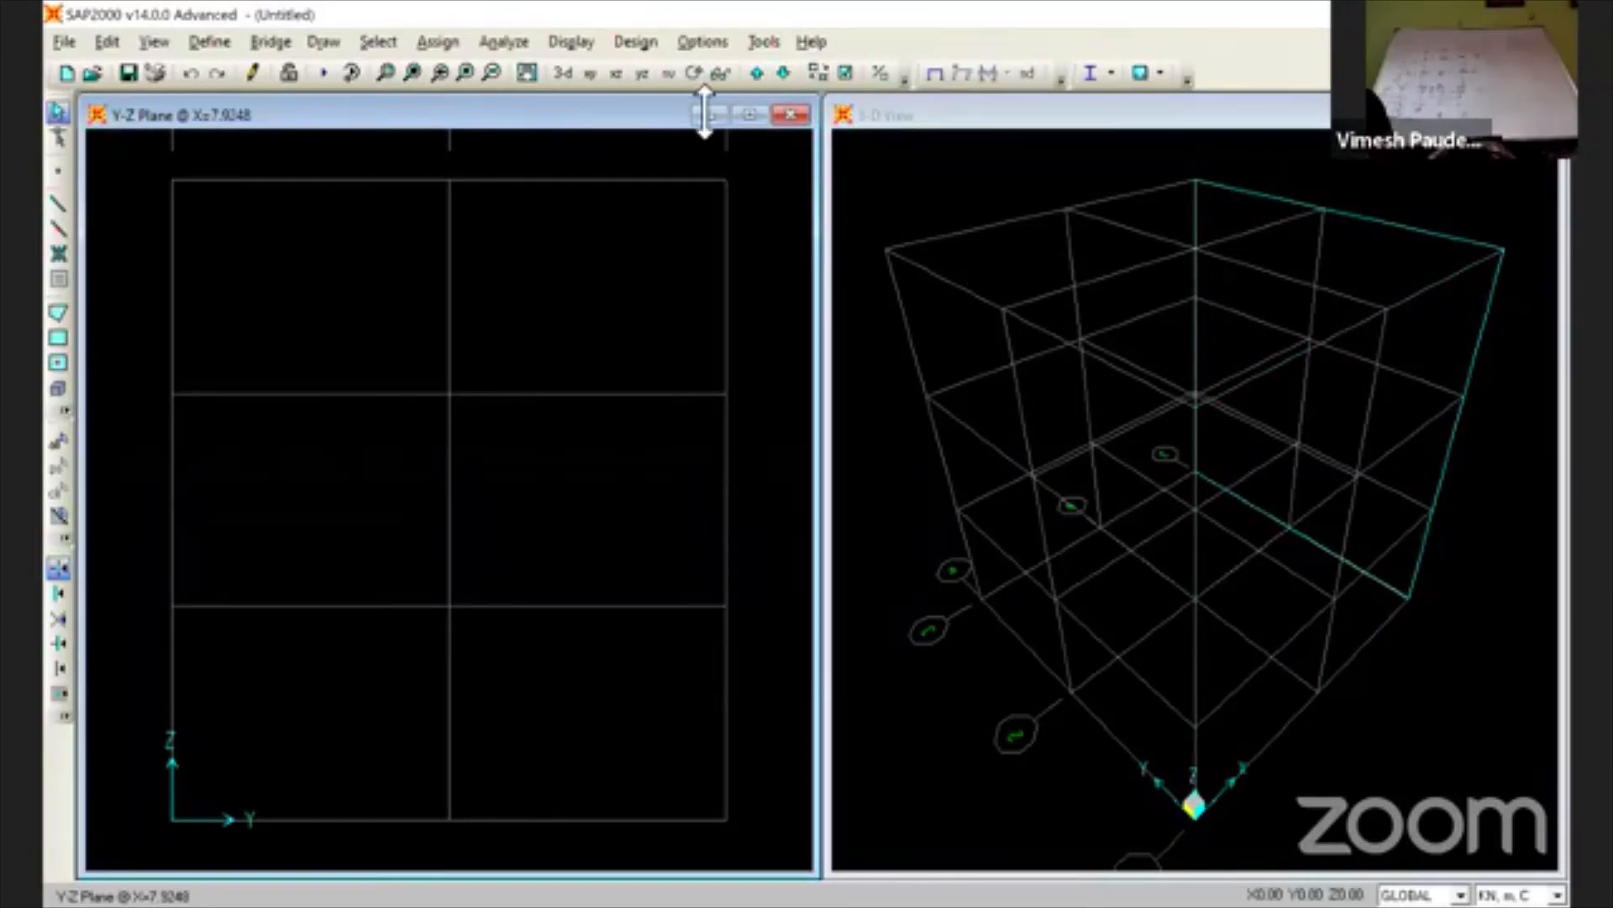
left_click(754, 74)
left_click(755, 74)
left_click(755, 74)
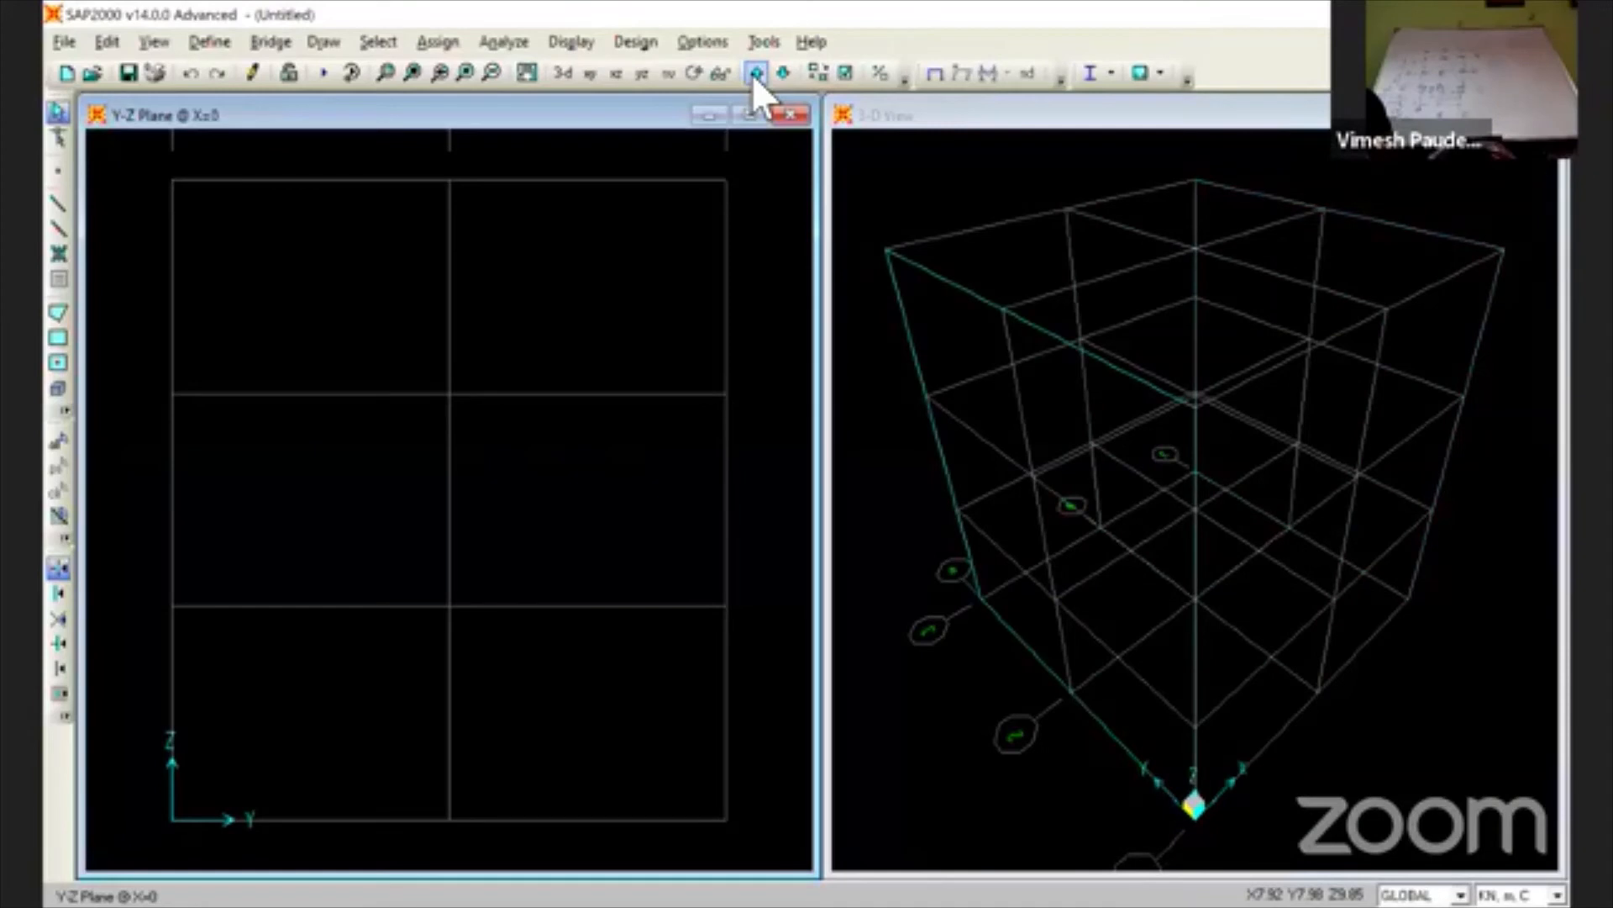
left_click(753, 74)
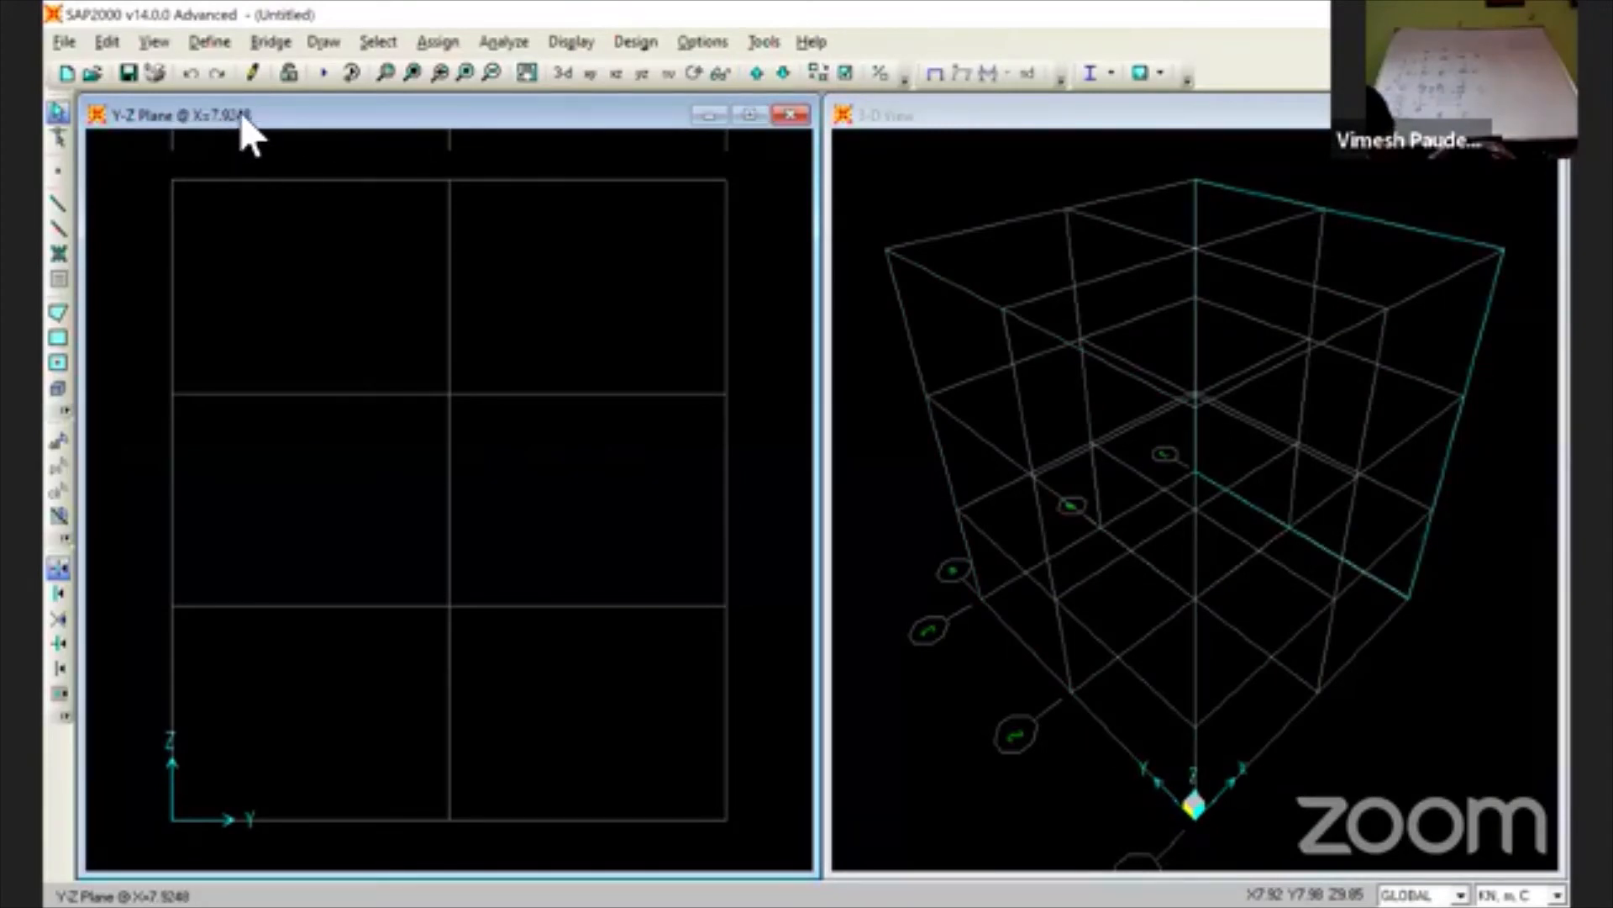
left_click(756, 73)
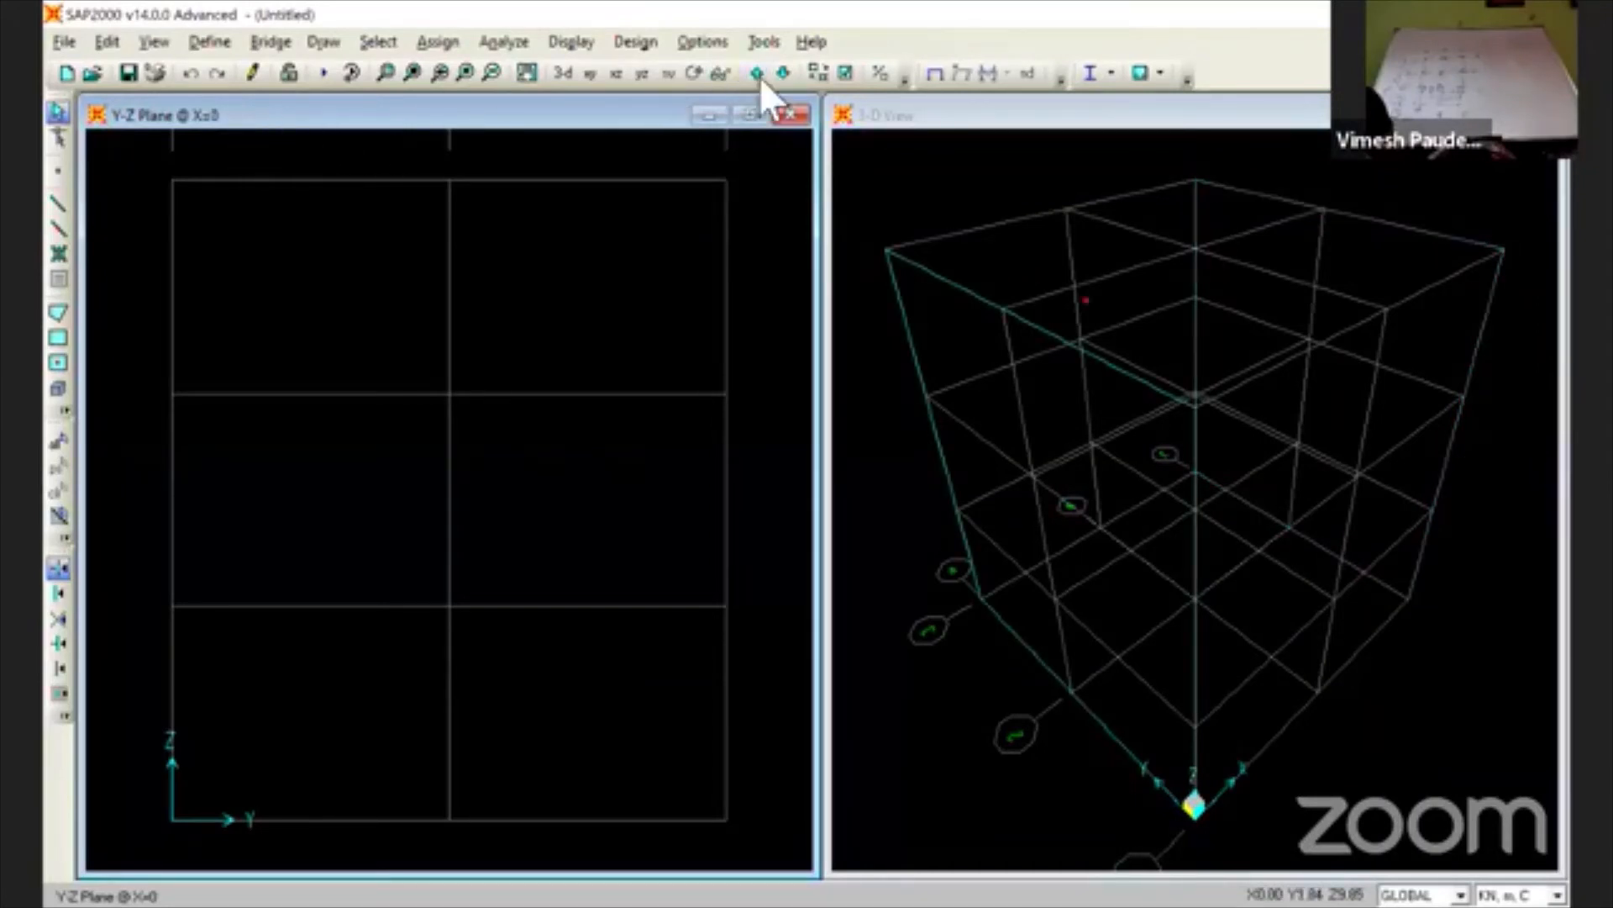
left_click(755, 73)
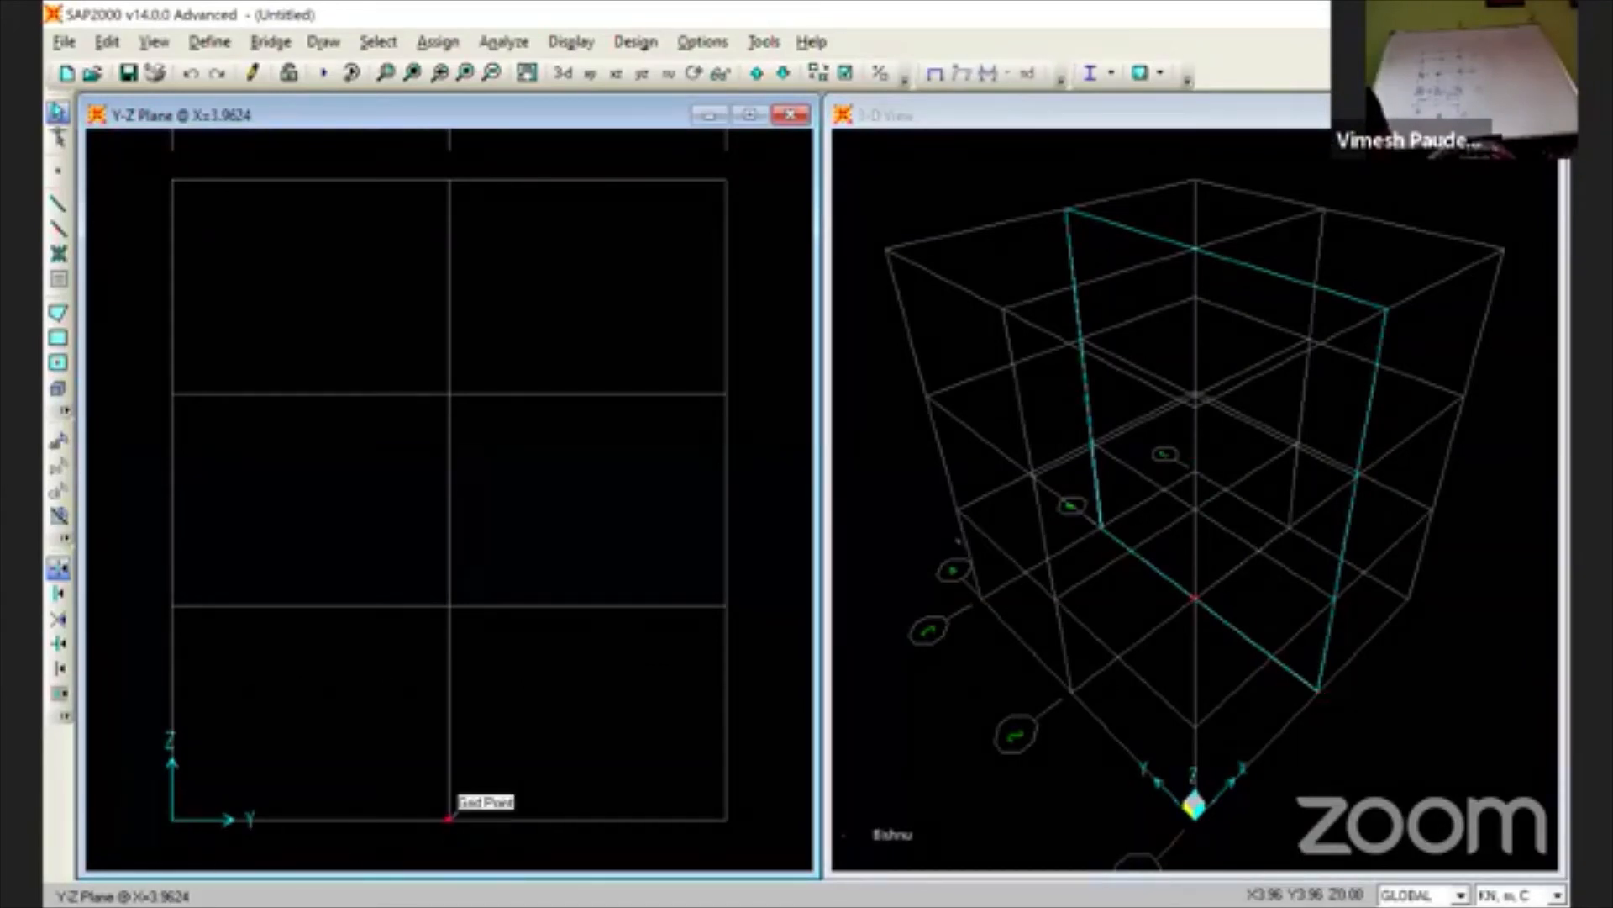
right_click(433, 315)
key("Escape")
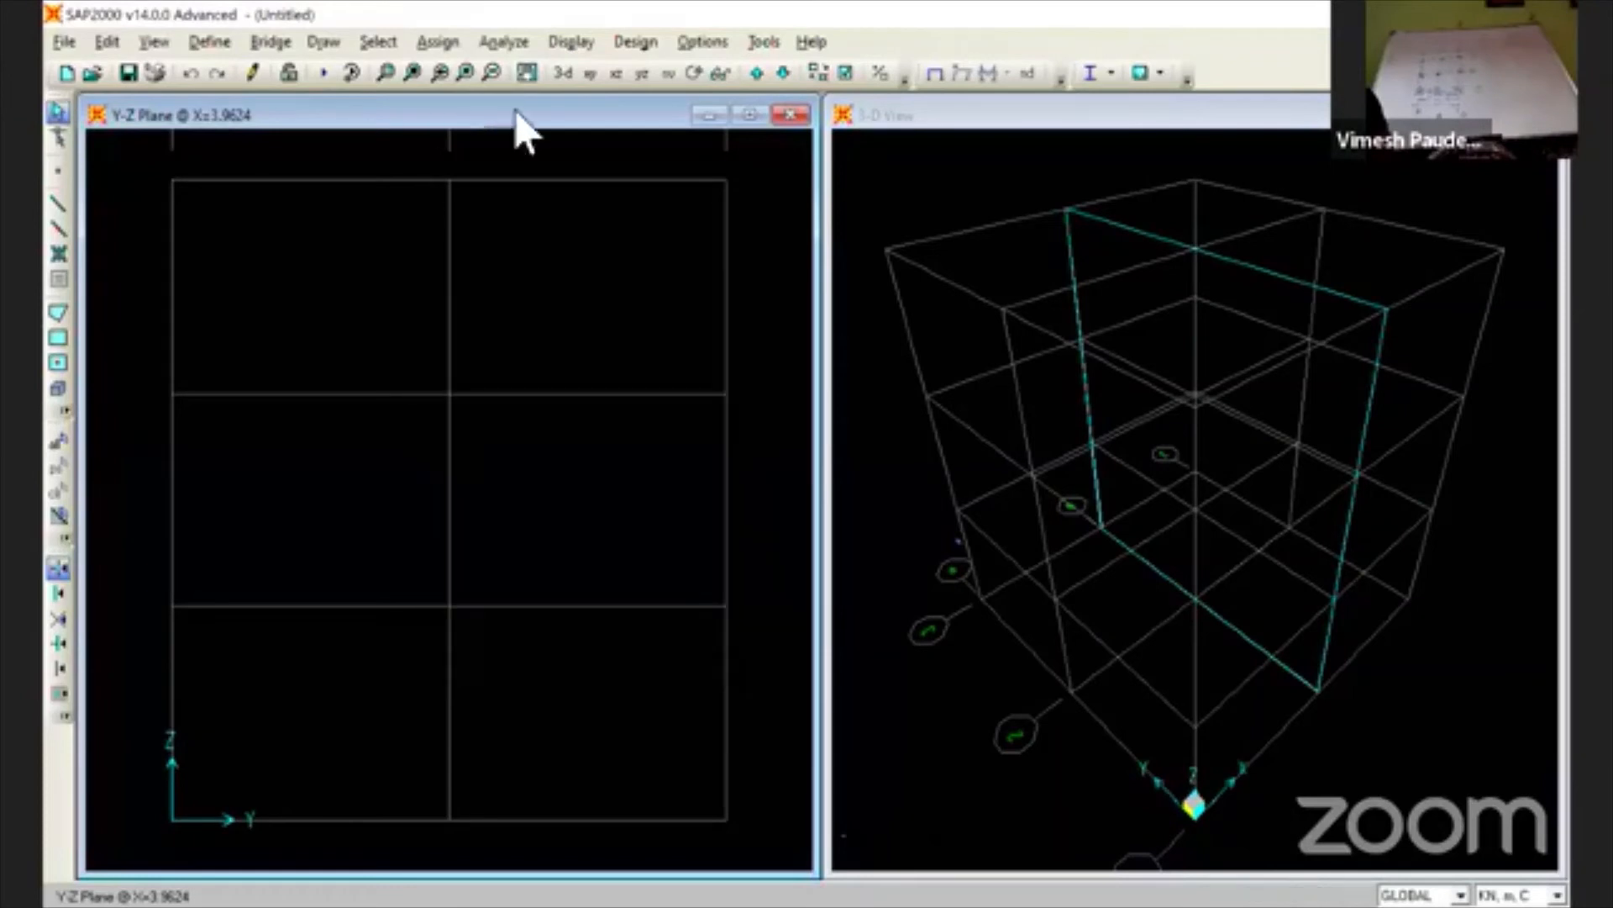
left_click(527, 77)
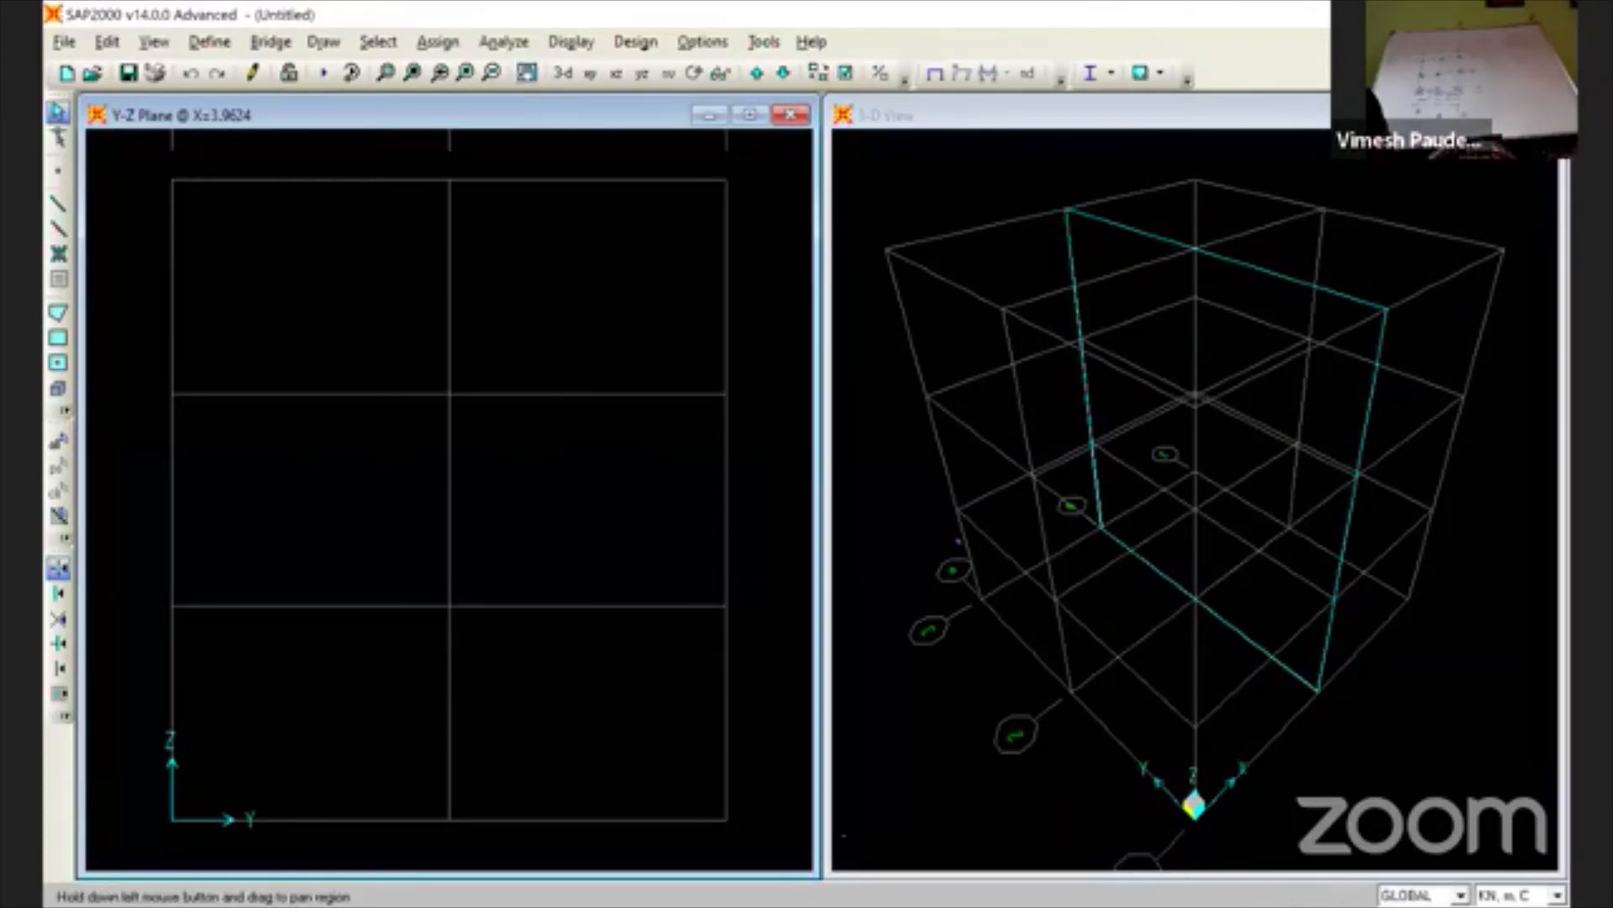
- Switch the elevation view to the X-Y plan at Z = 0
mouse_move(504, 179)
left_mouse_down()
mouse_move(521, 340)
mouse_move(500, 294)
mouse_move(497, 170)
mouse_move(497, 199)
left_mouse_up()
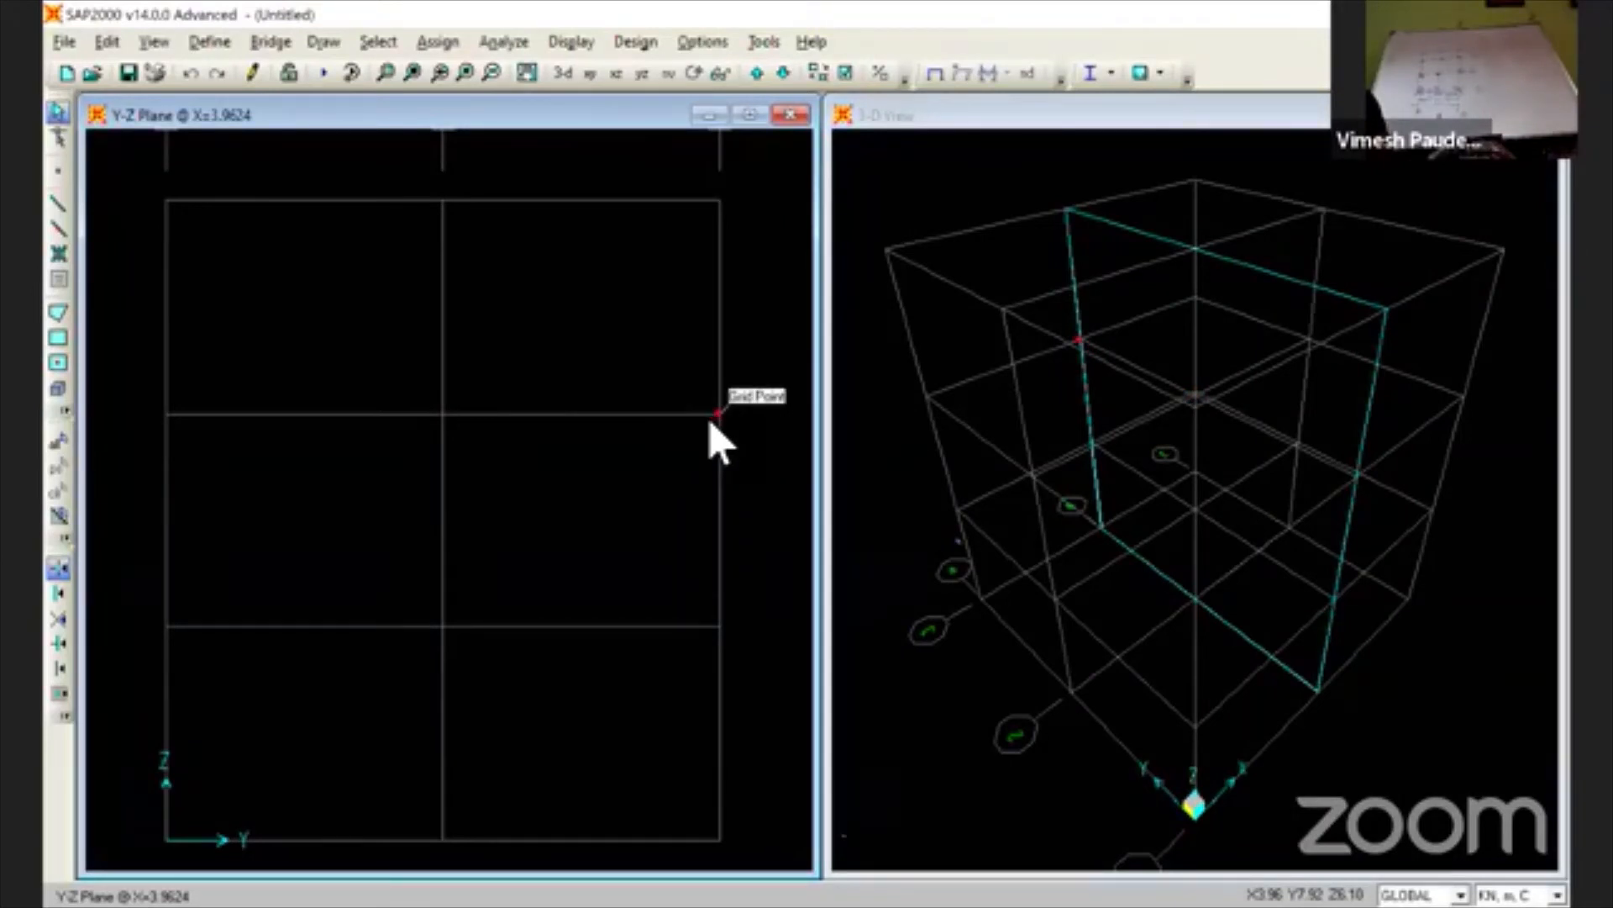
left_click(590, 73)
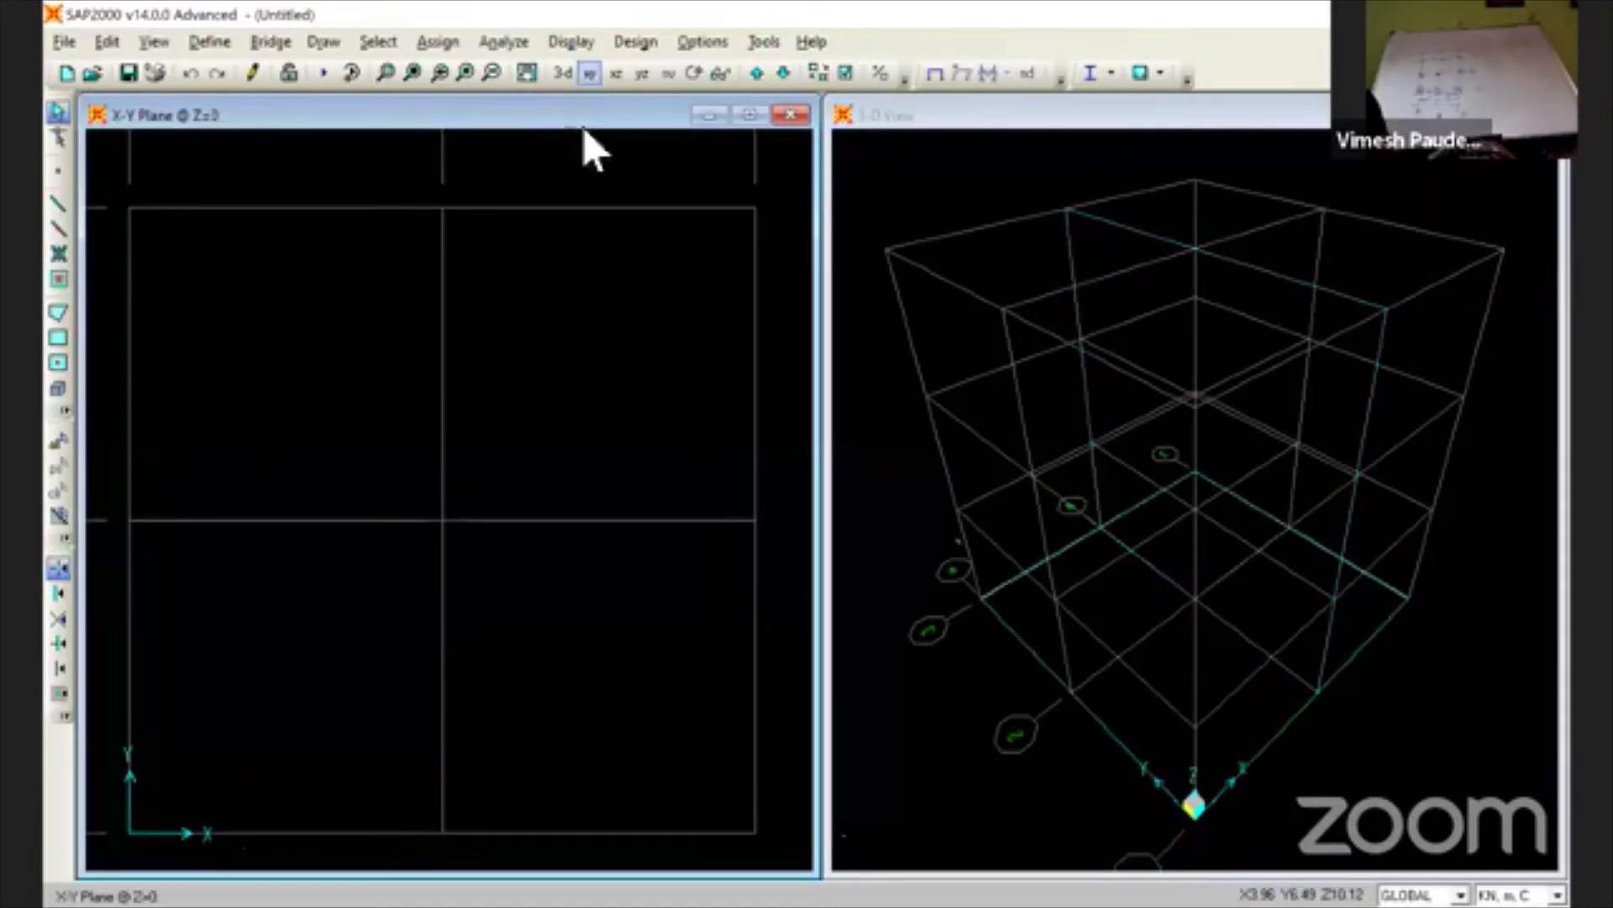
right_click(577, 388)
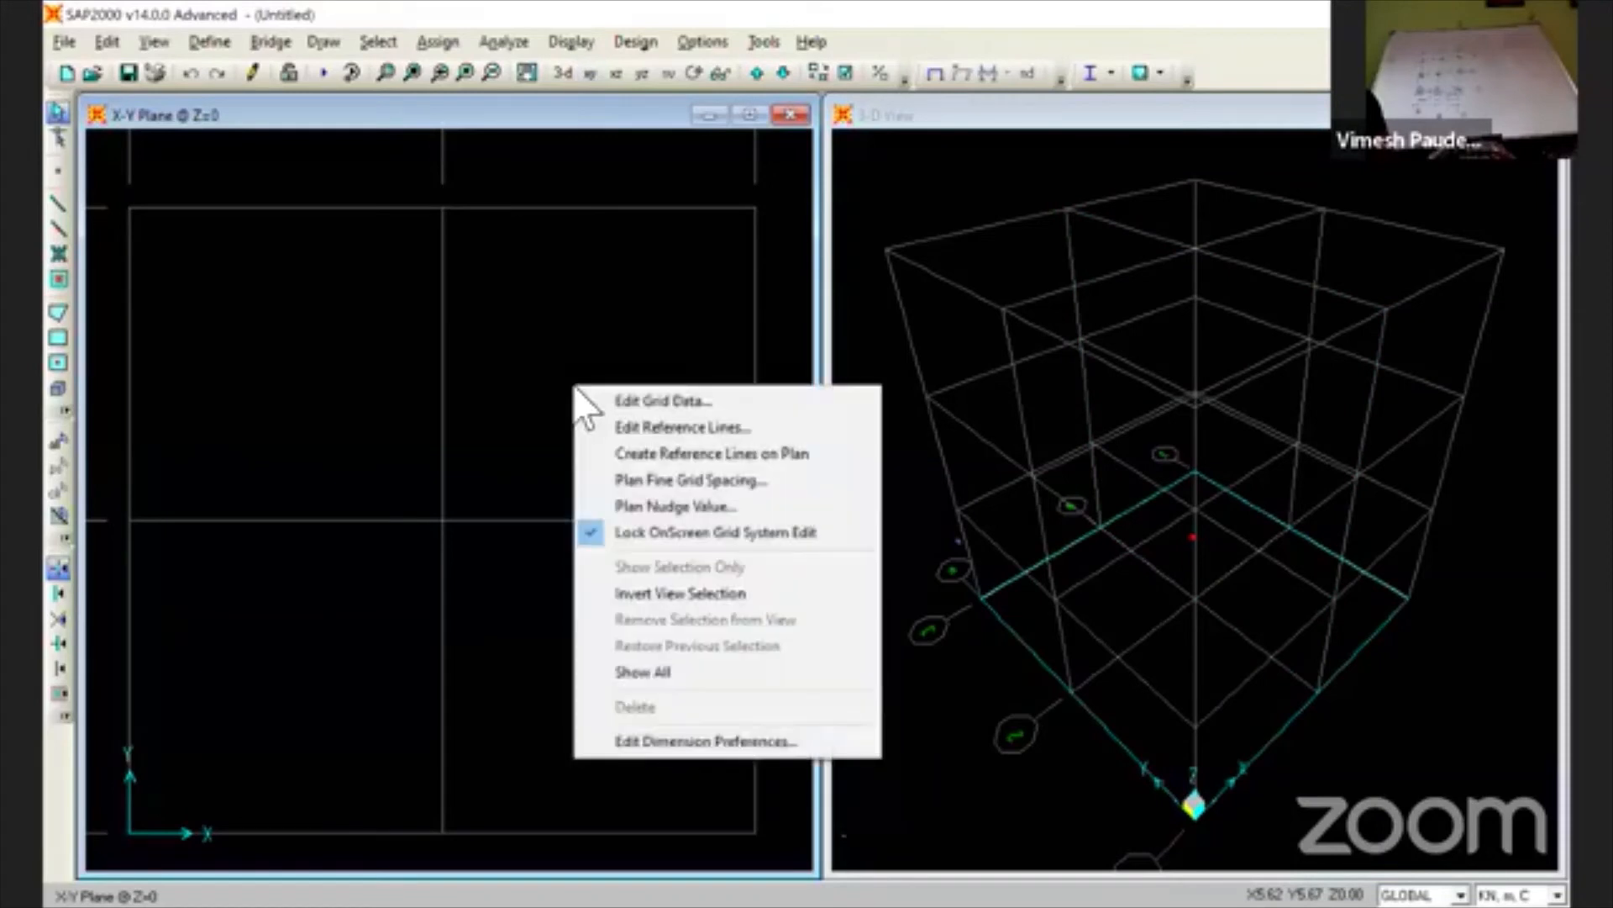
left_click(504, 375)
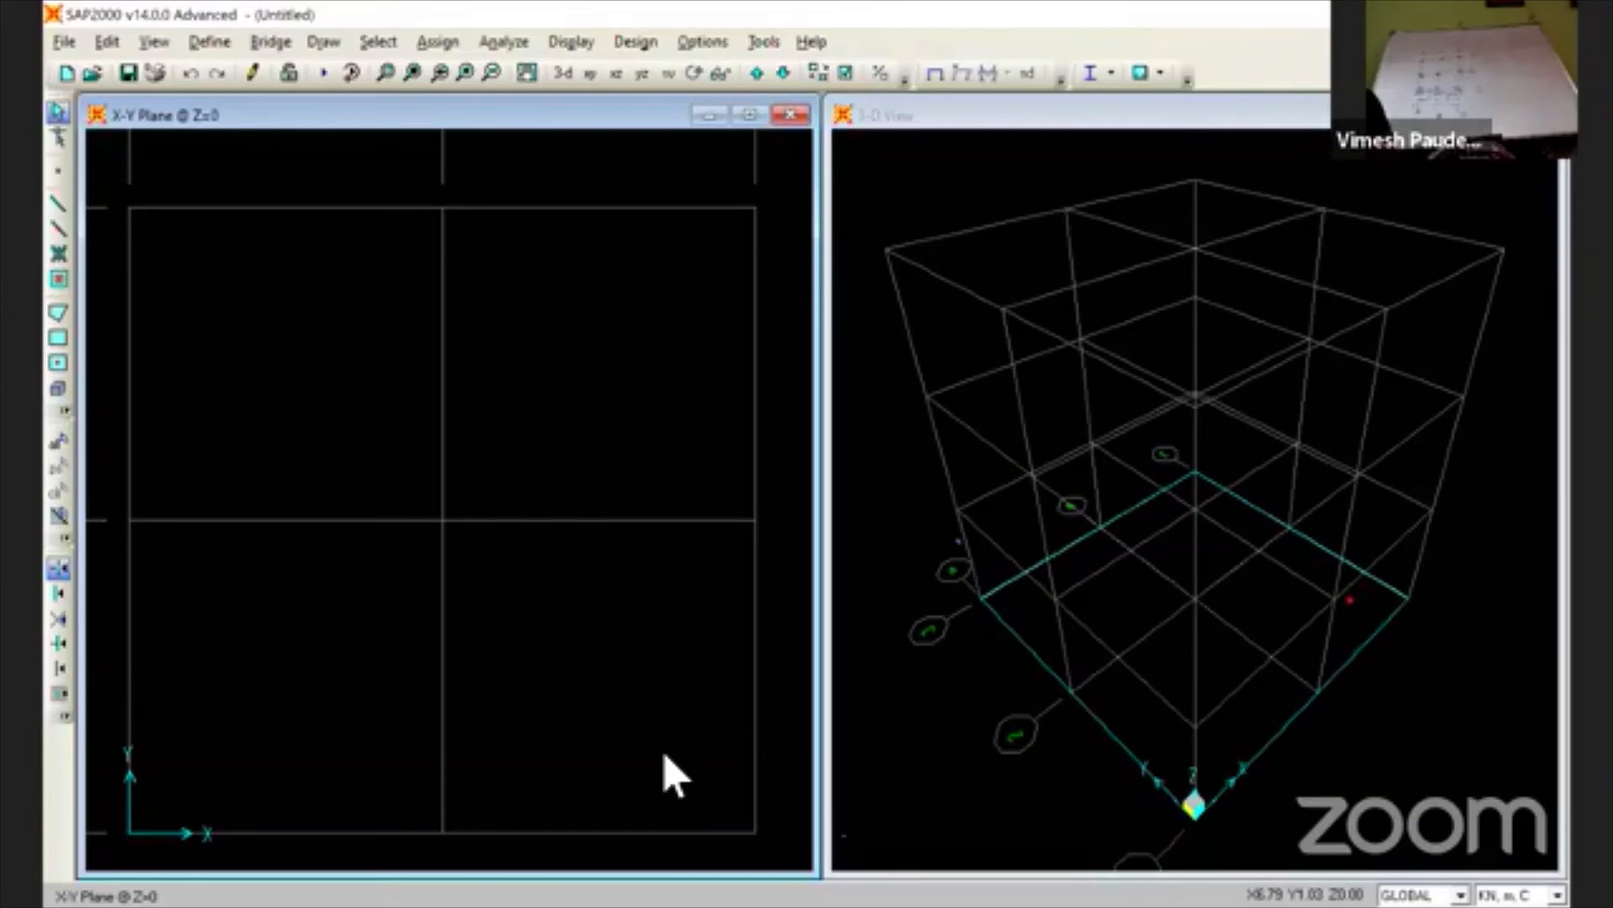
- Open the GLOBAL grid system's data and set the ordinate of X grid line C to 24'
right_click(535, 323)
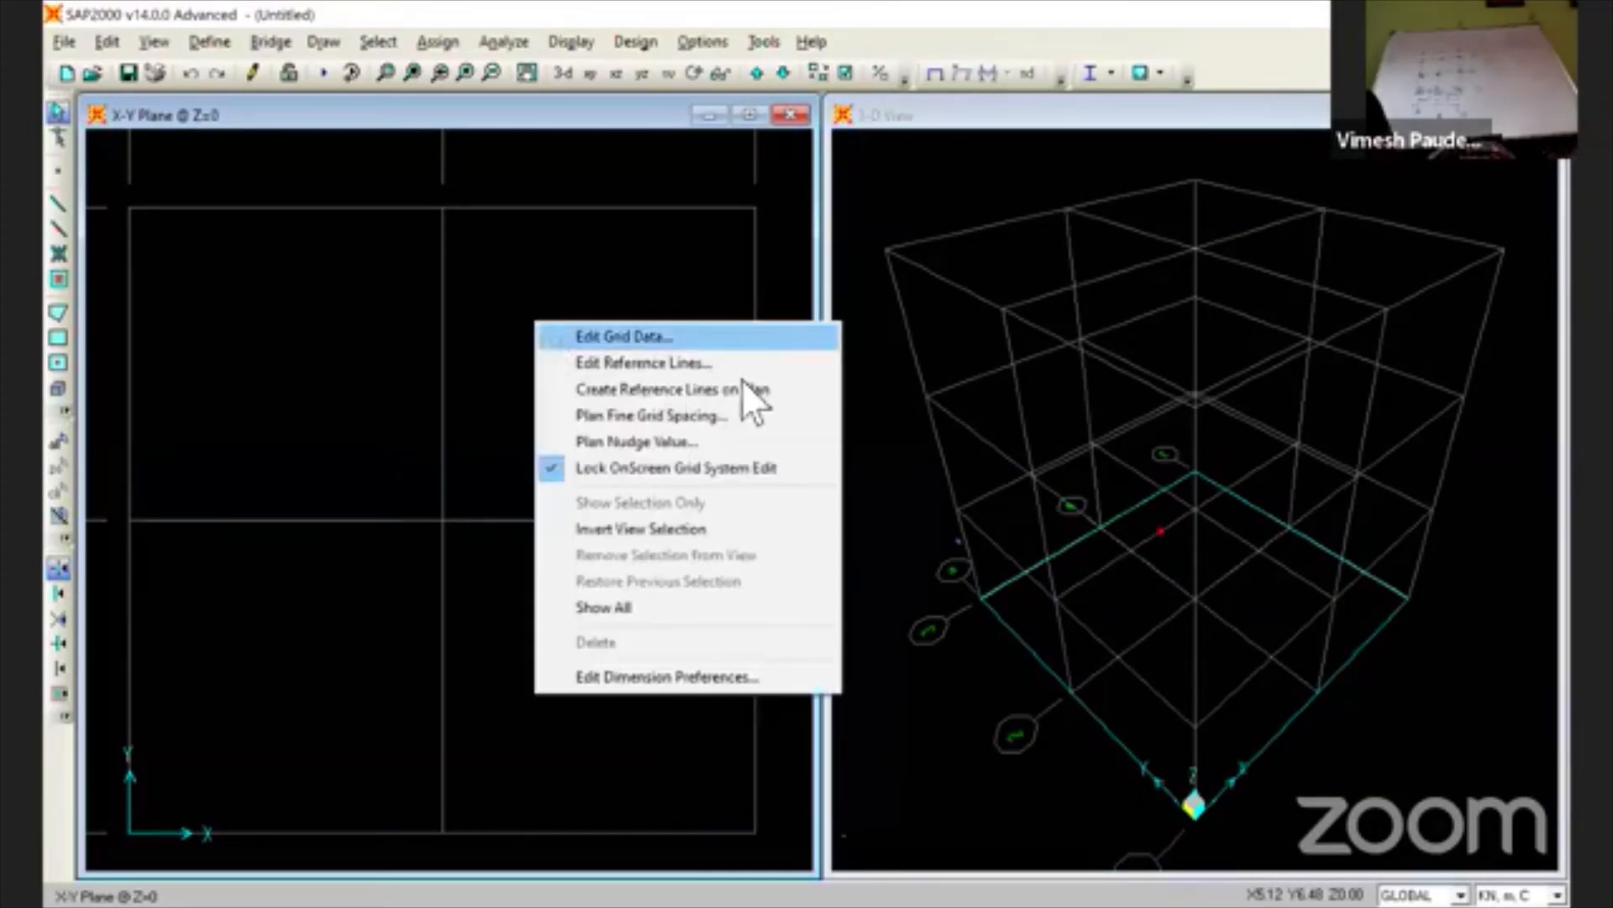
left_click(552, 336)
left_click(847, 475)
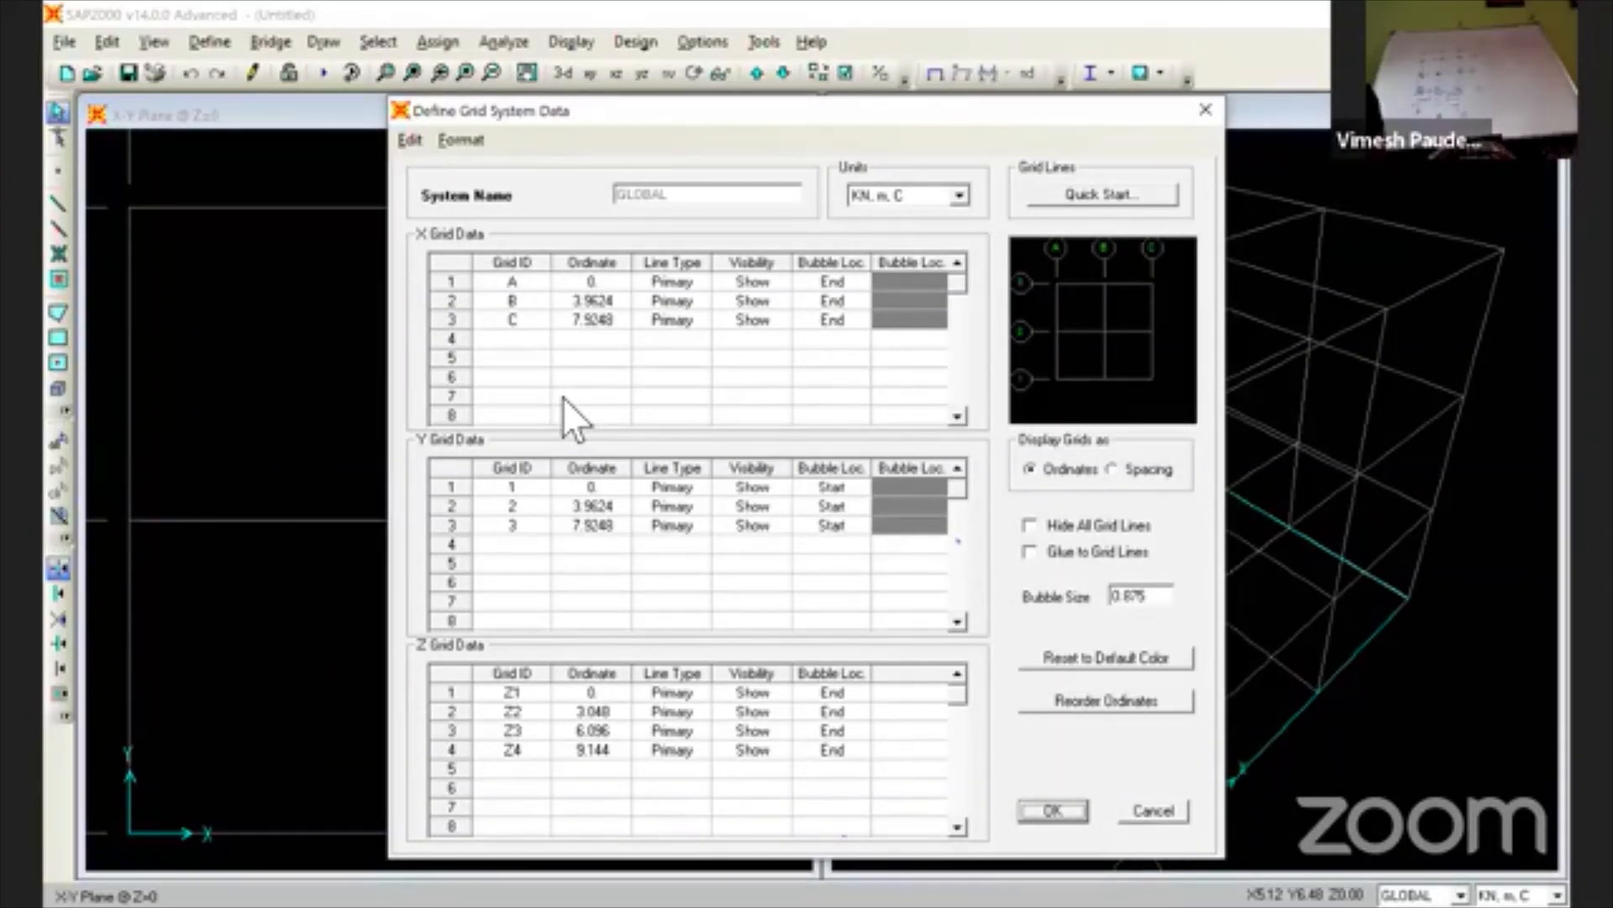
left_click(595, 318)
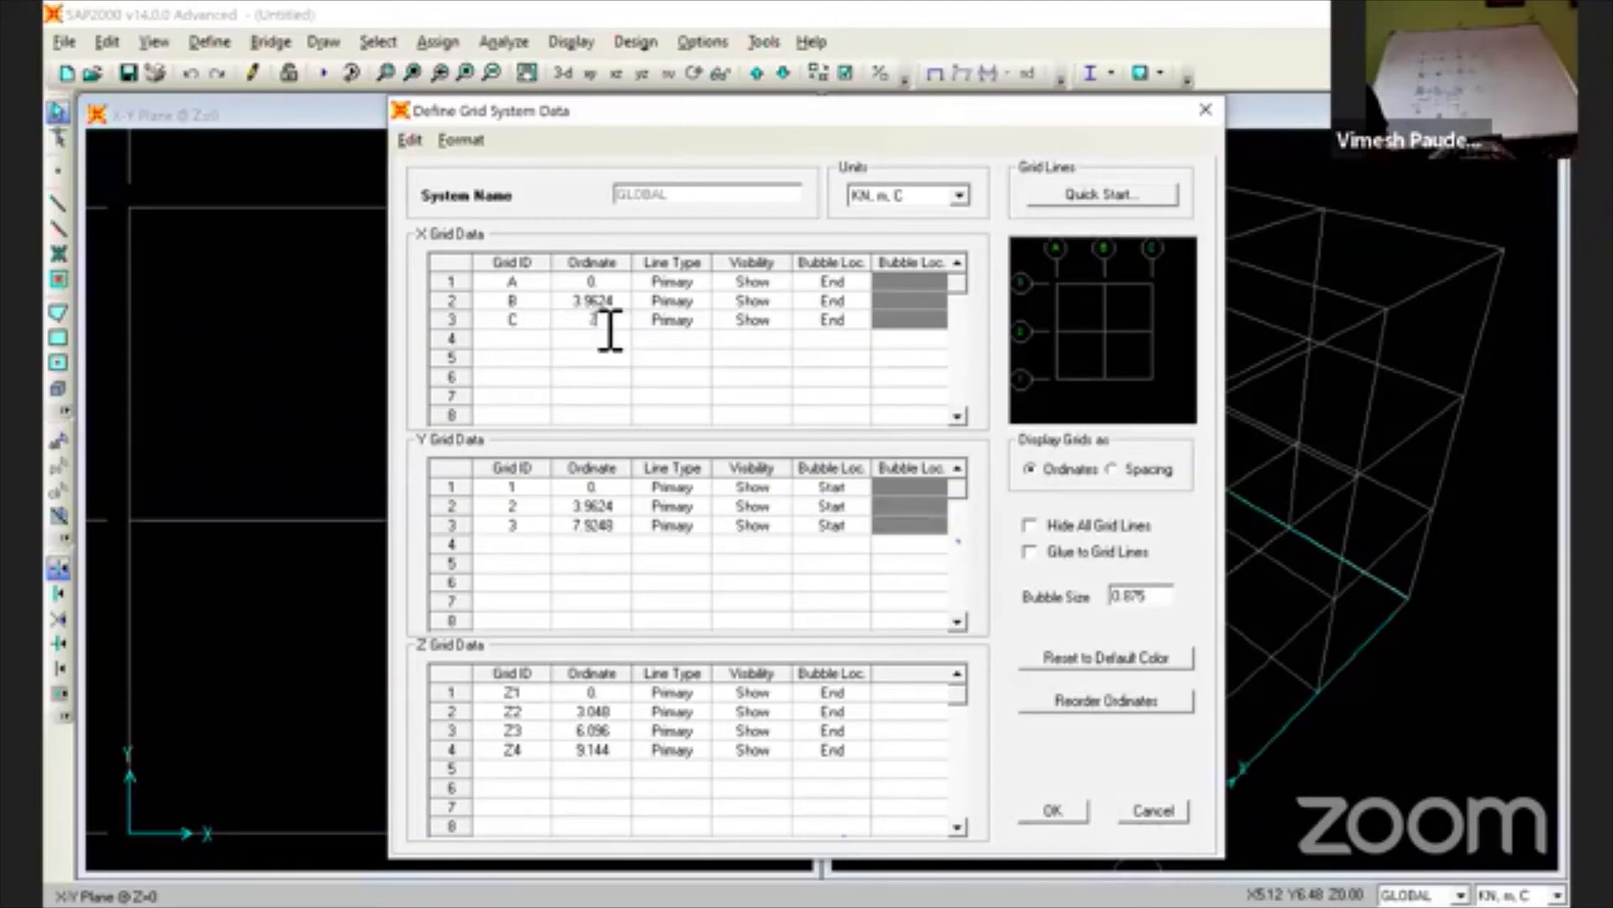
type("24'")
key("Return")
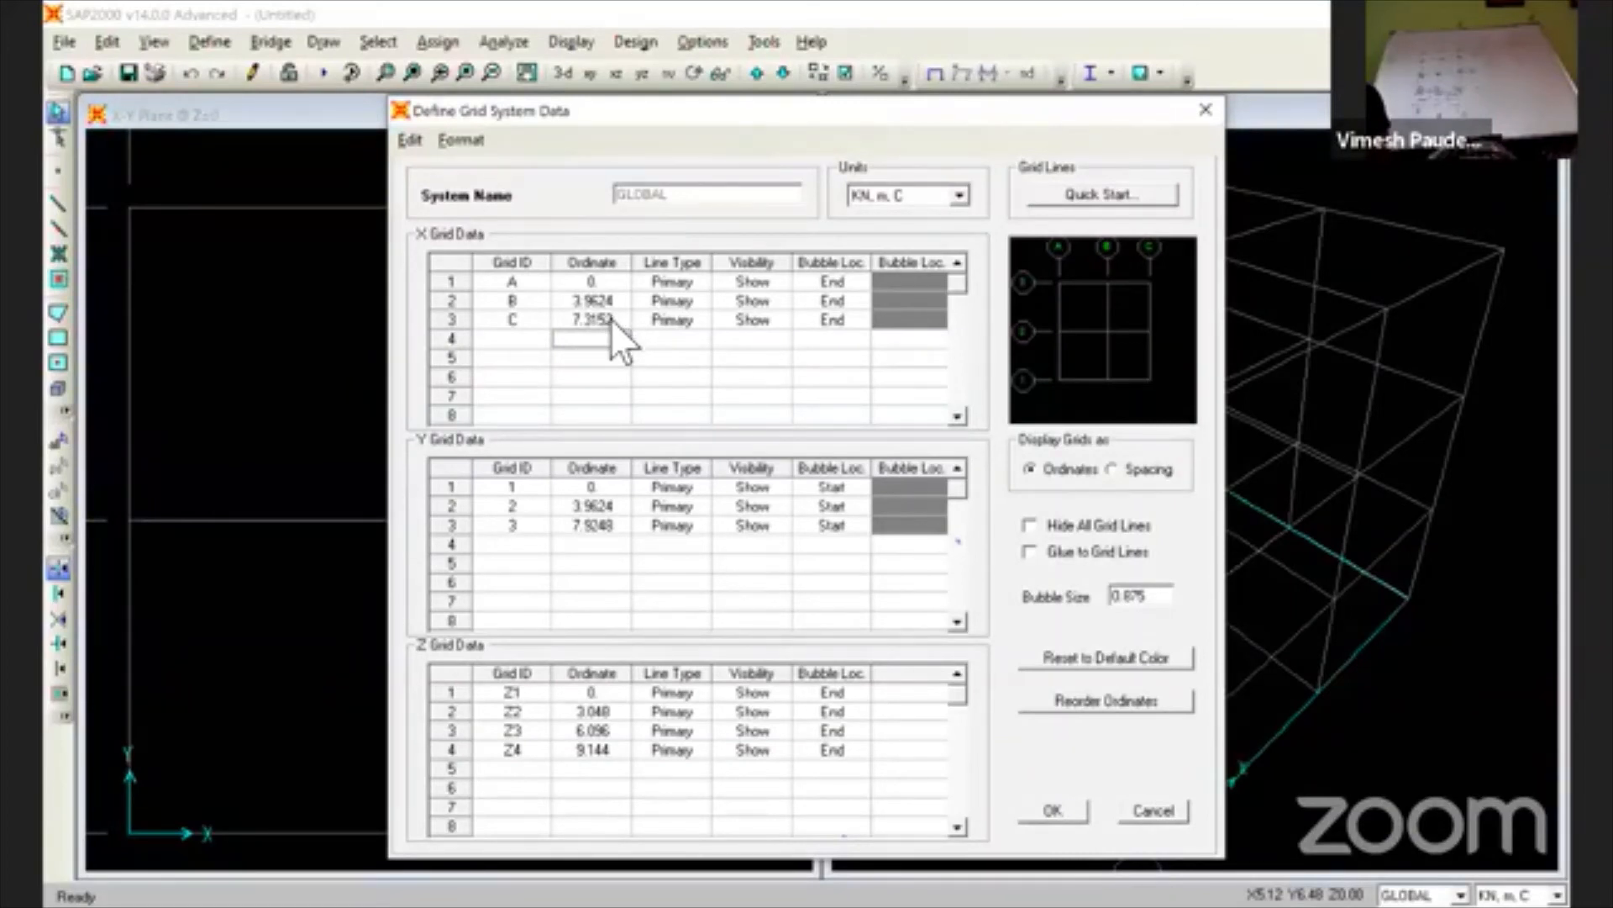
- Enter X grid spacings of 13' for A and 11' for B in the spacing display, returning to ordinates
left_click(1111, 469)
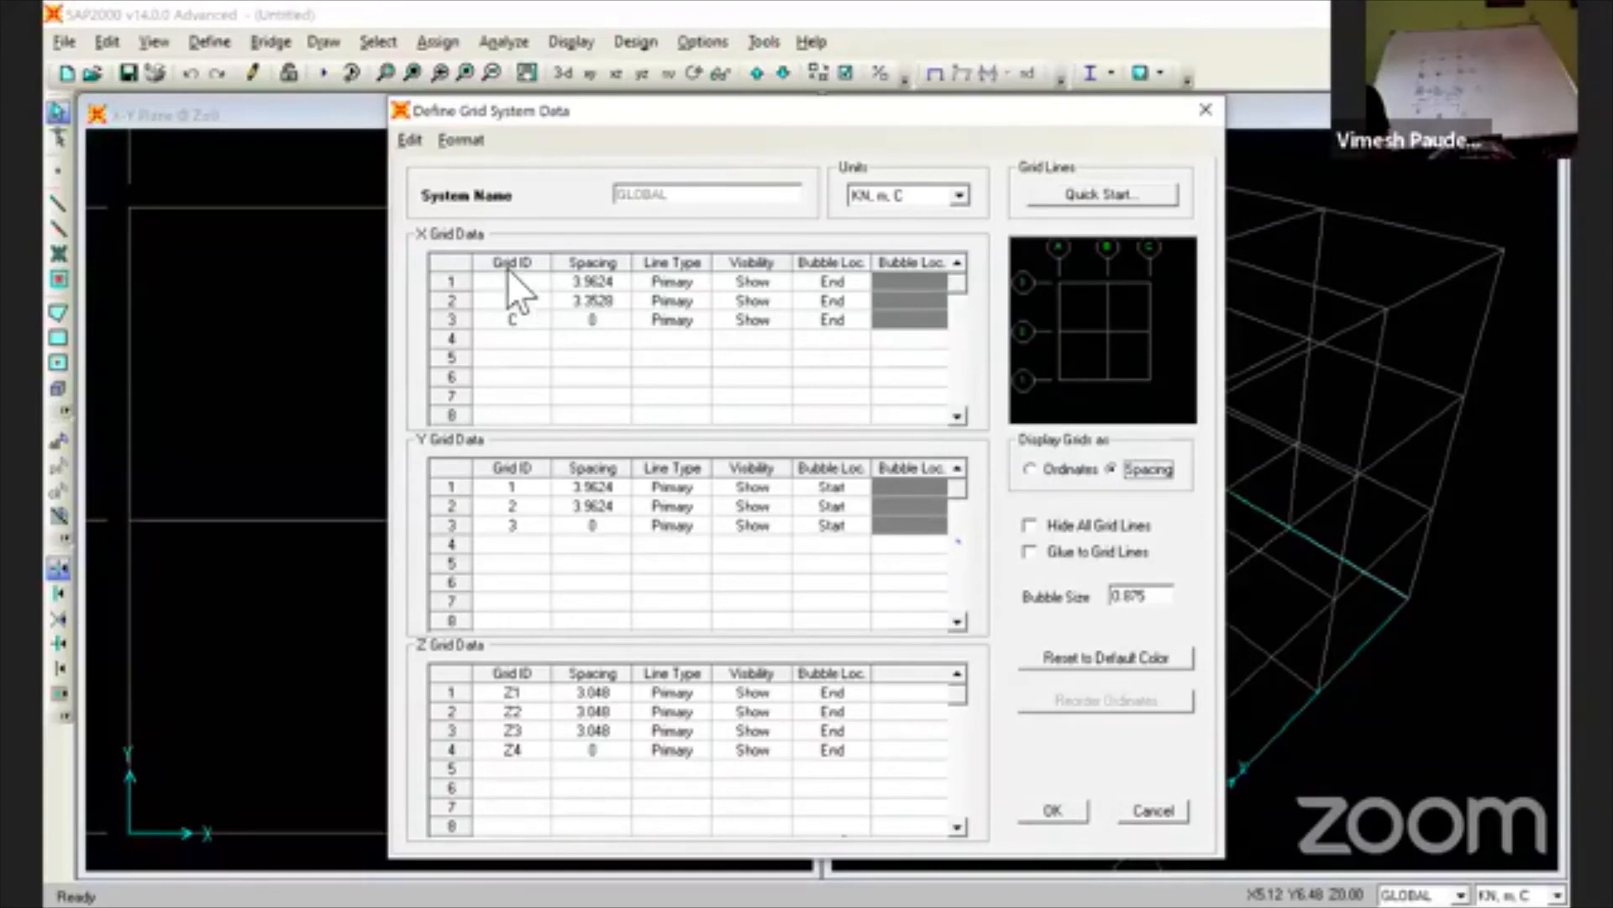
left_click(590, 274)
type("11")
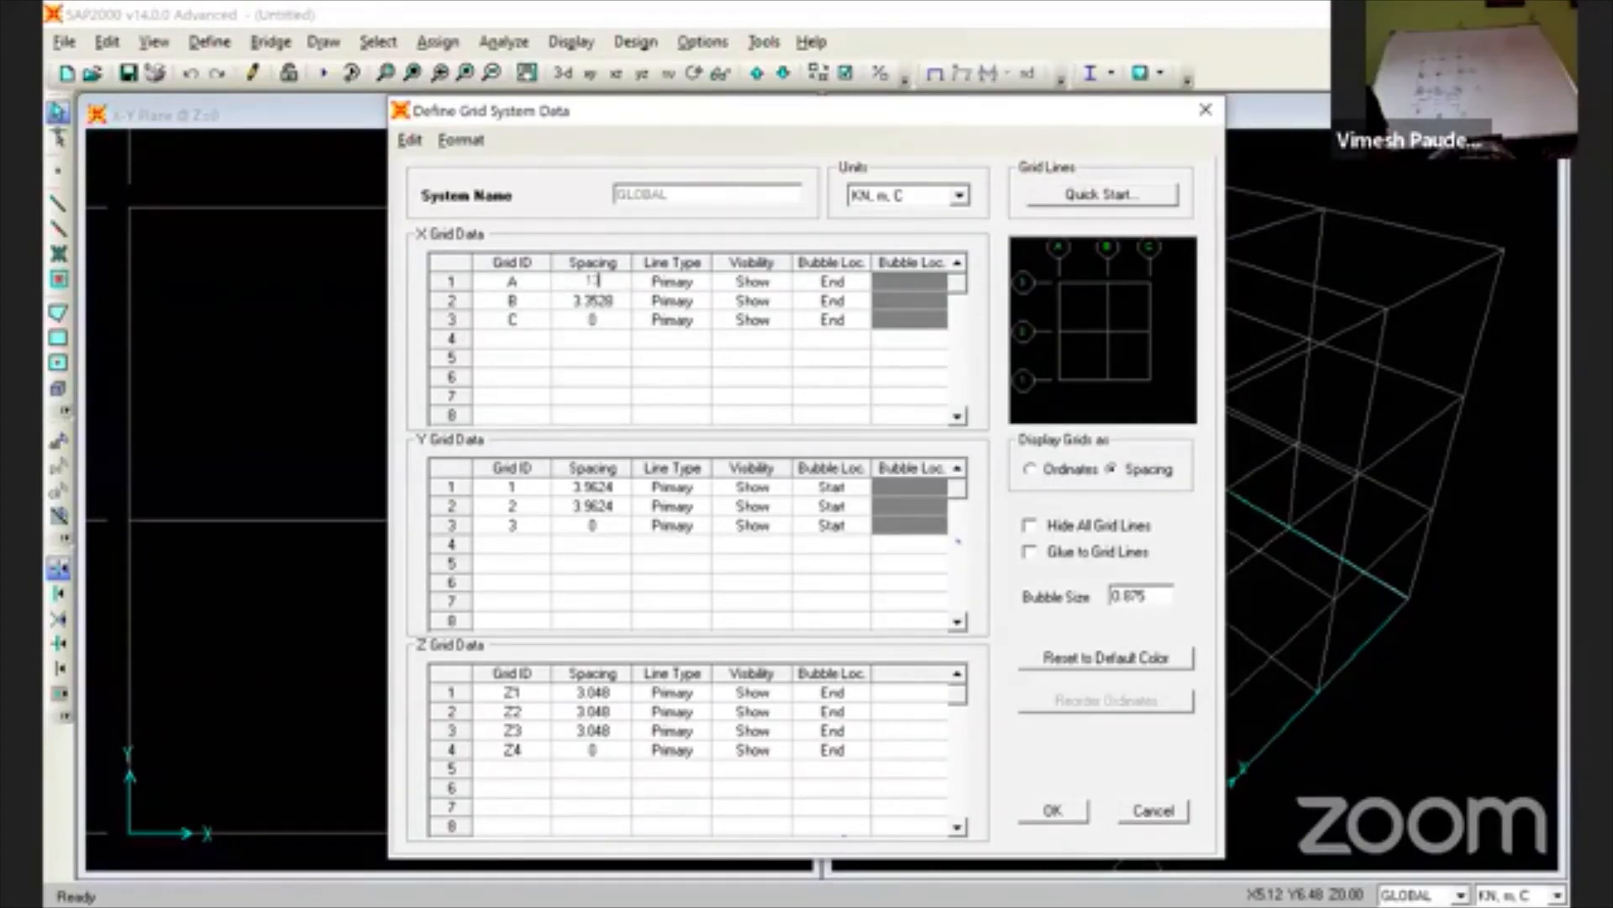
left_click(608, 299)
type("11'")
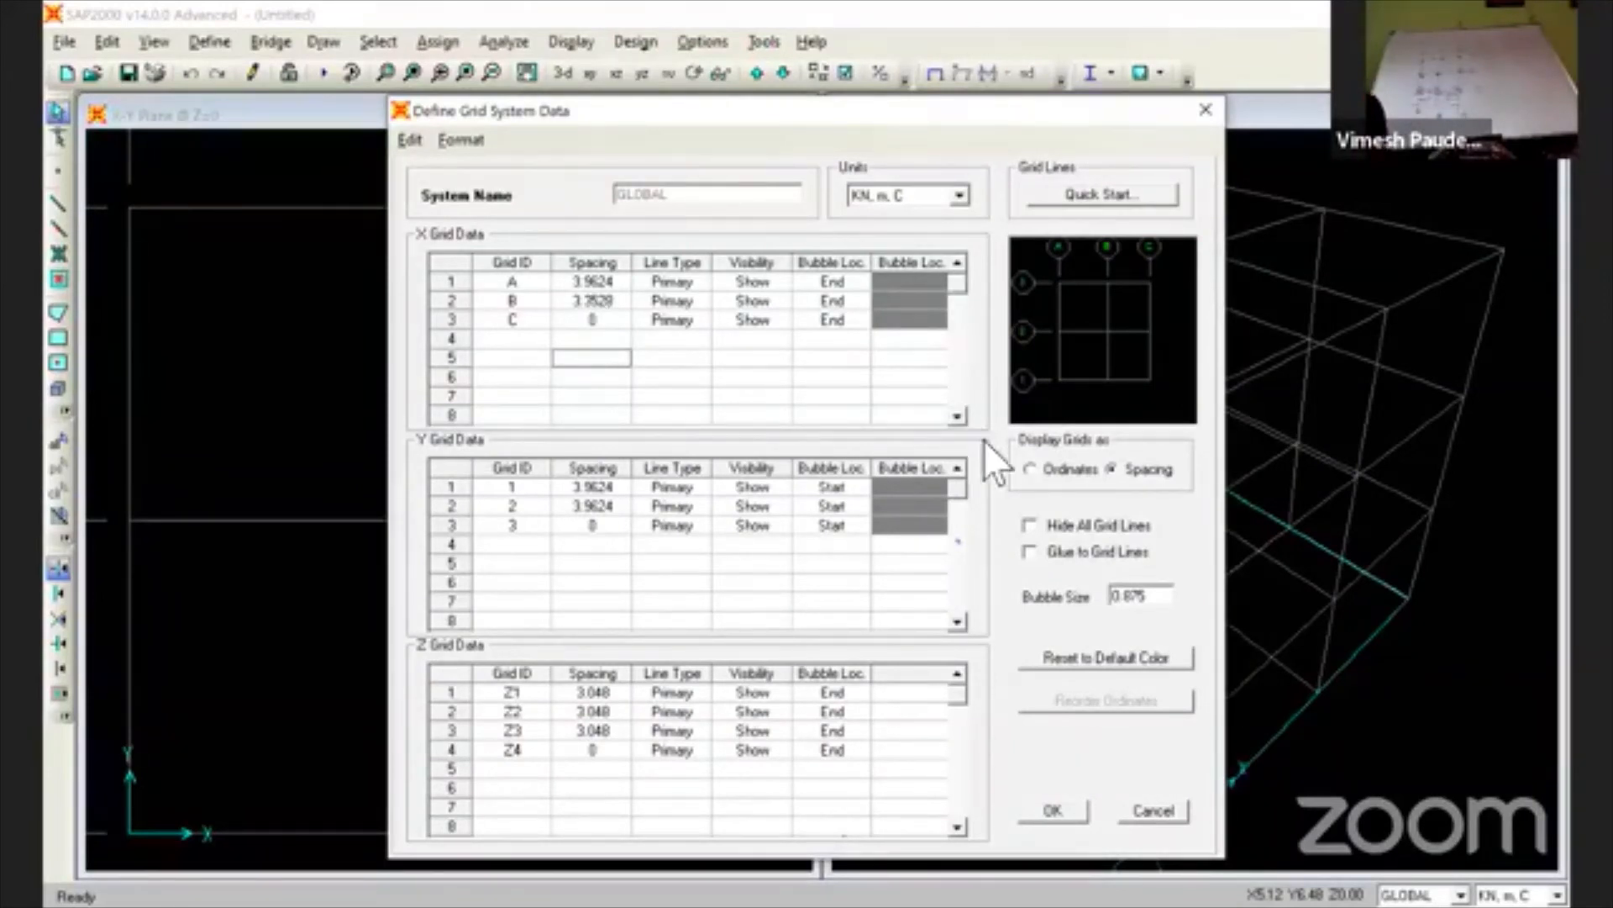
left_click(1027, 470)
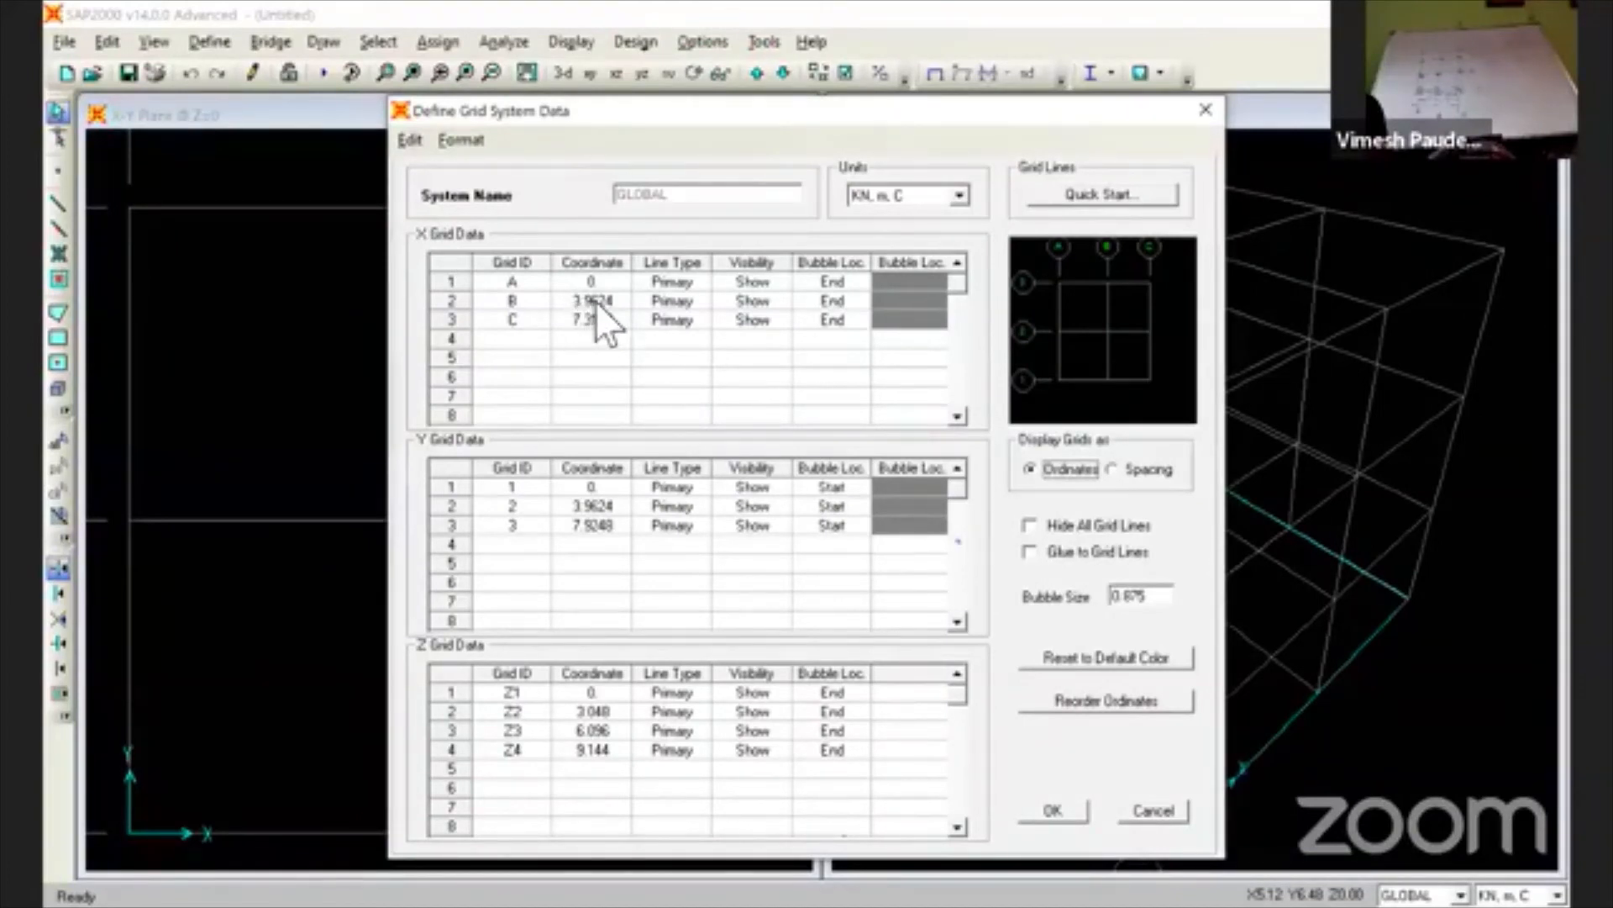
- Set the units of the grid system data to lb, ft, F
left_click(924, 193)
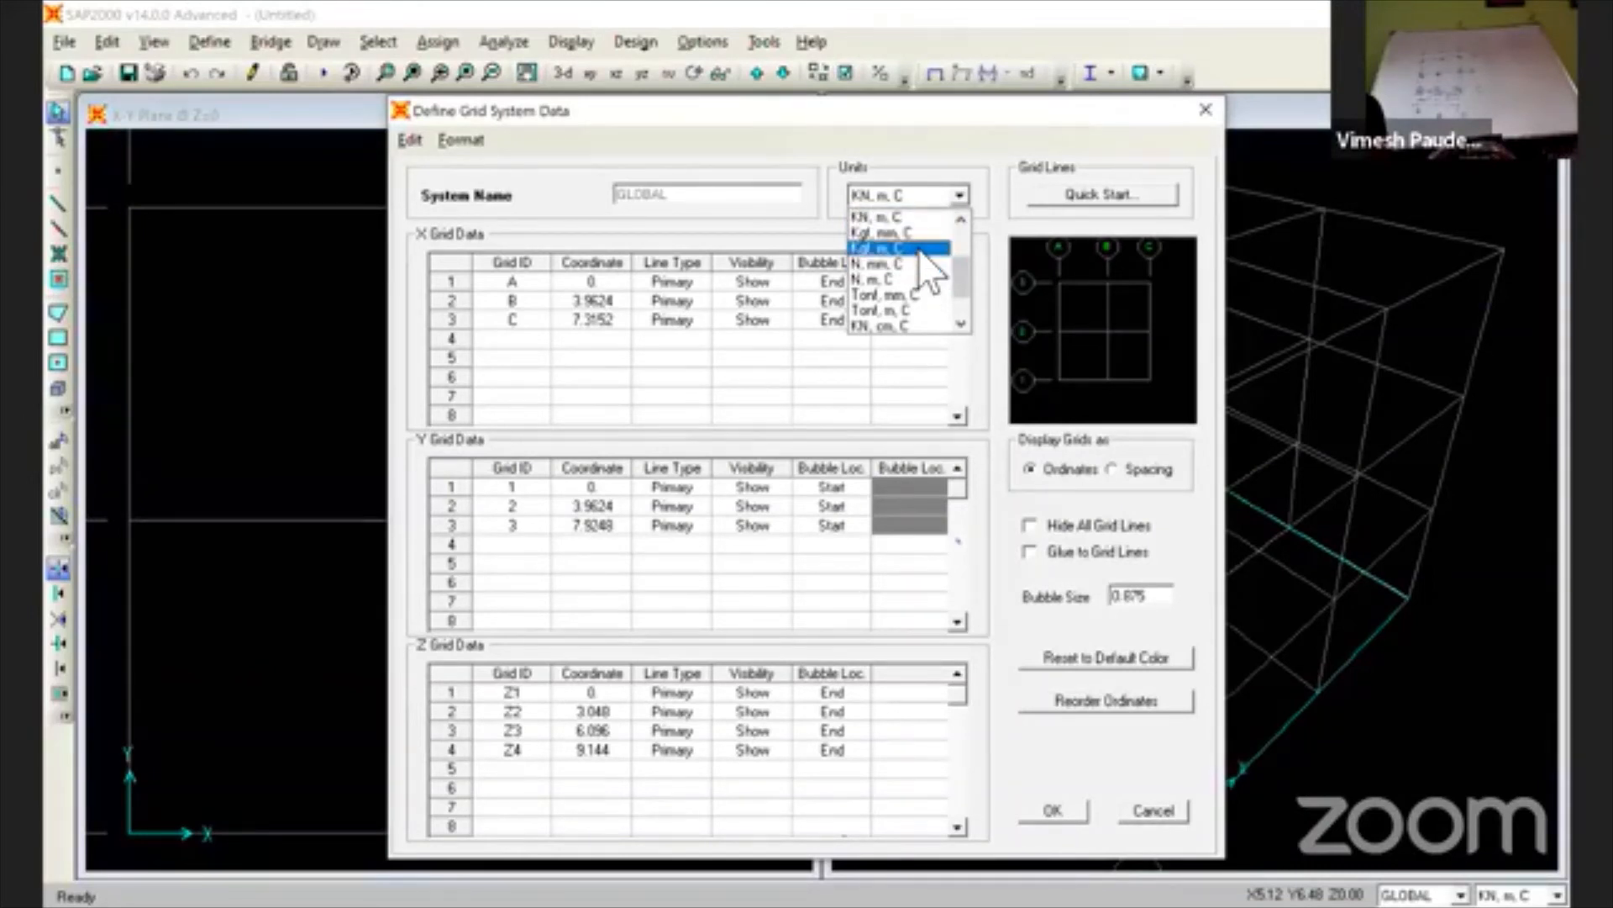
scroll(921, 252, "up", 2)
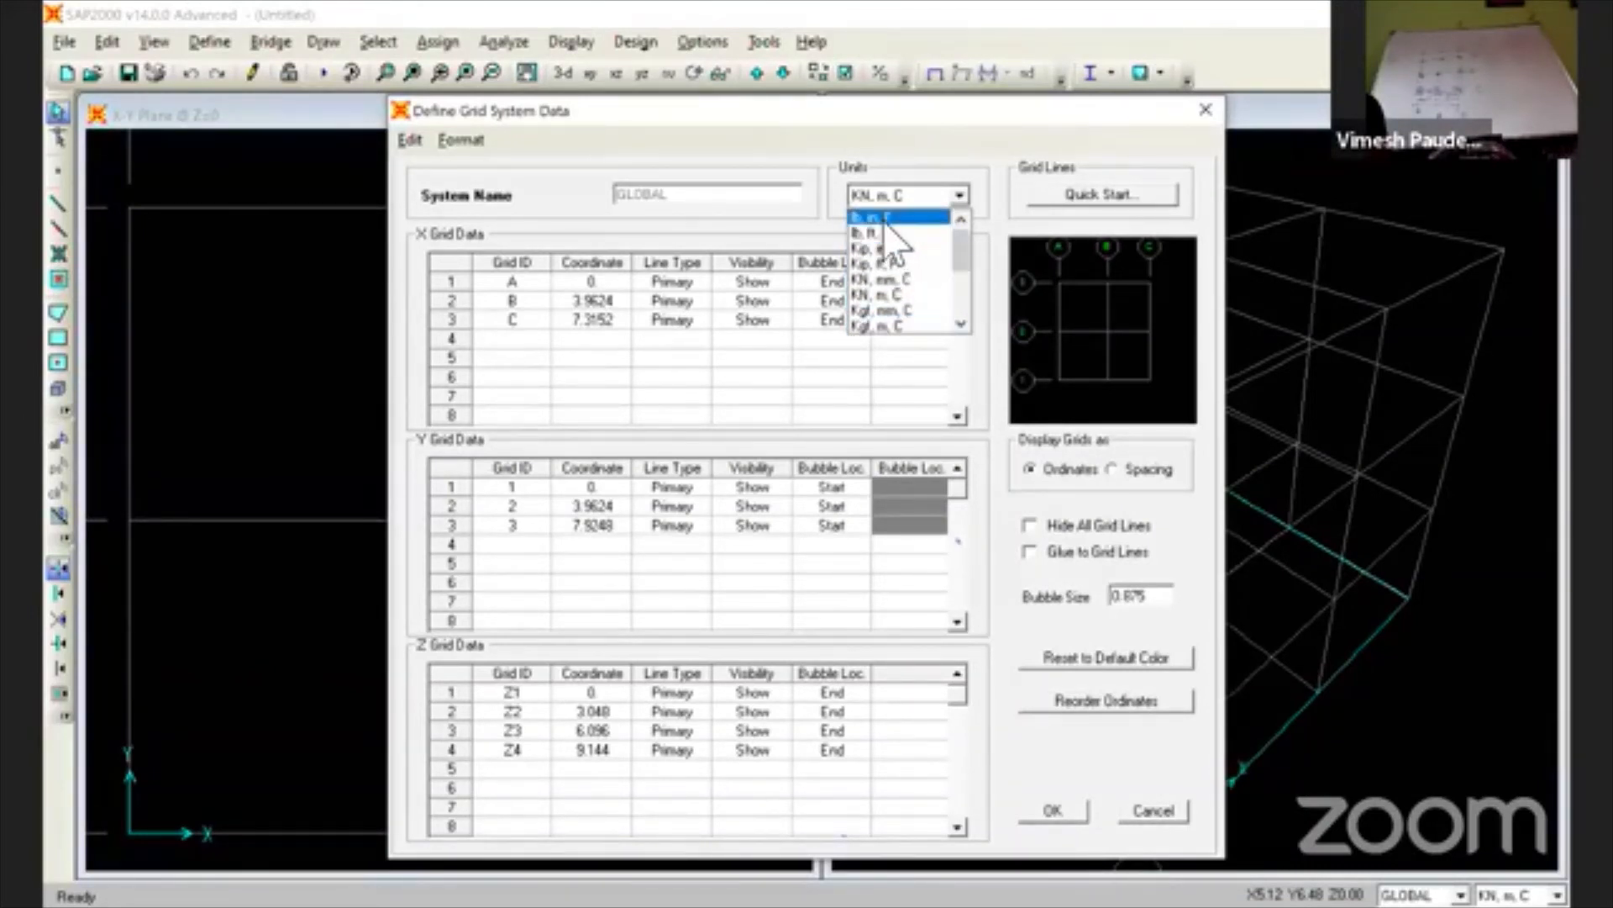
left_click(881, 233)
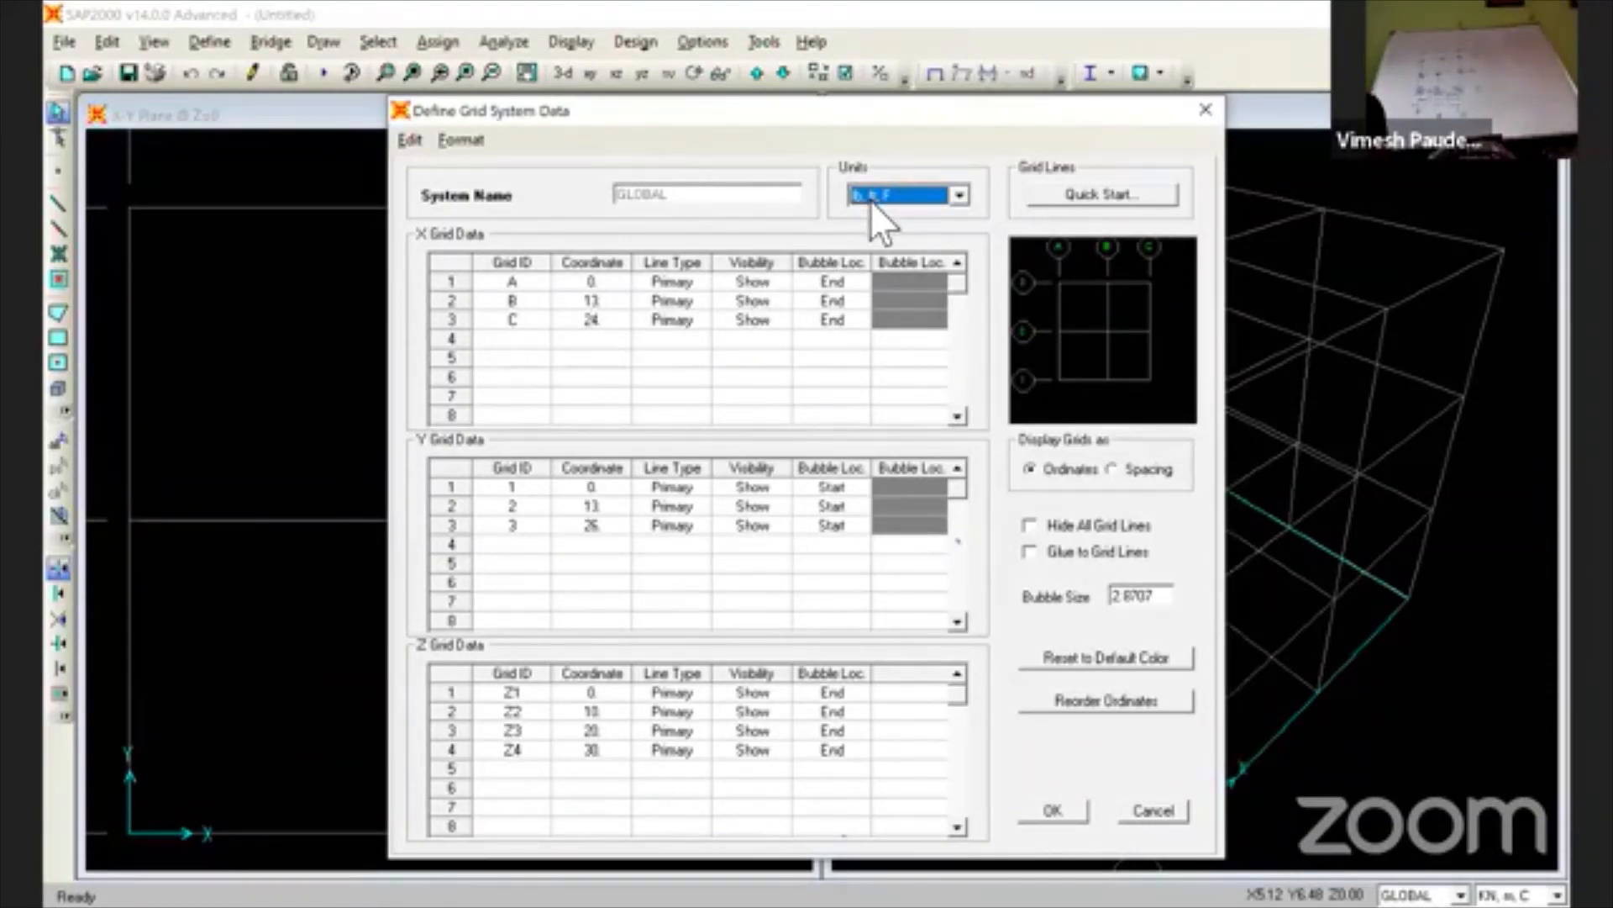
- Display the grids as spacing and set the spacing of Y grid line 2 to 11 ft
left_click(1111, 468)
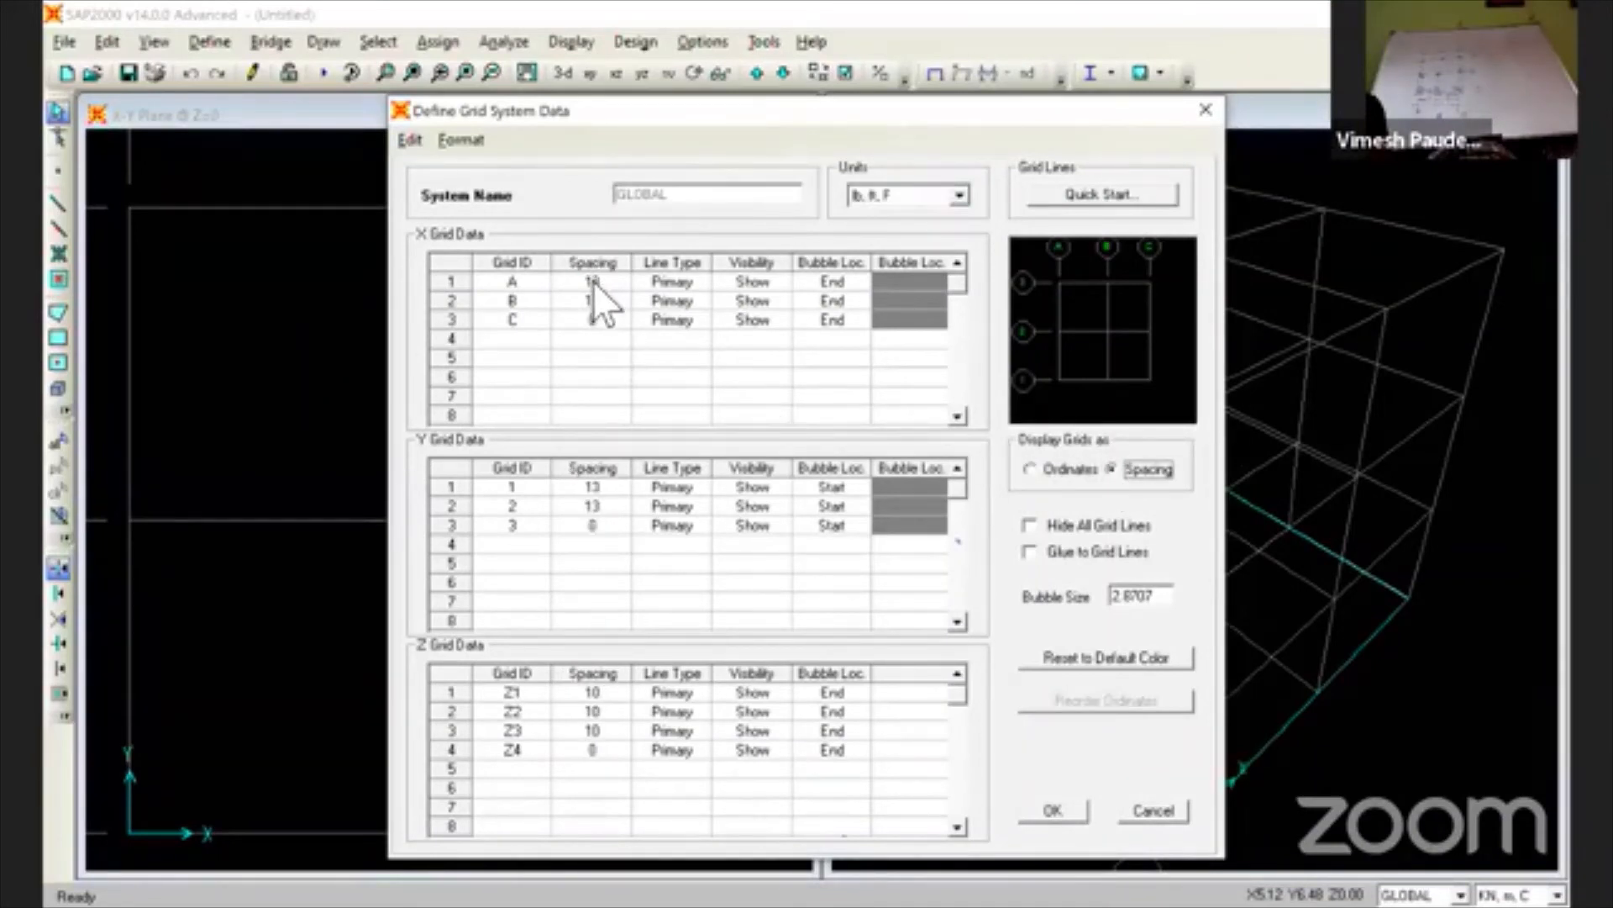
left_click(608, 504)
type("1")
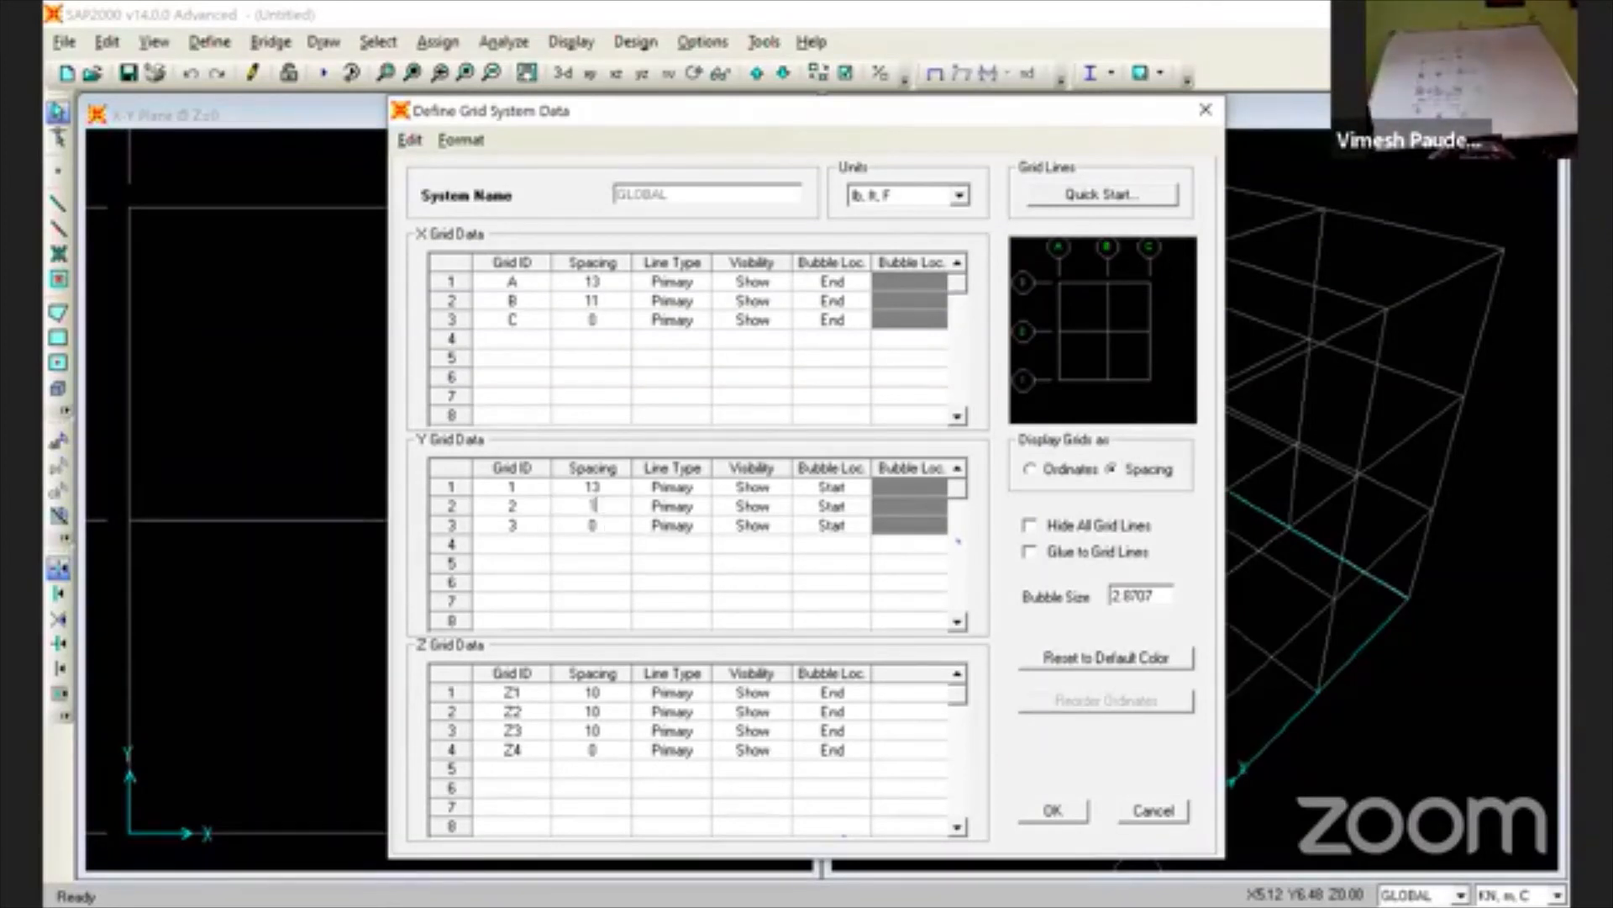
type("1")
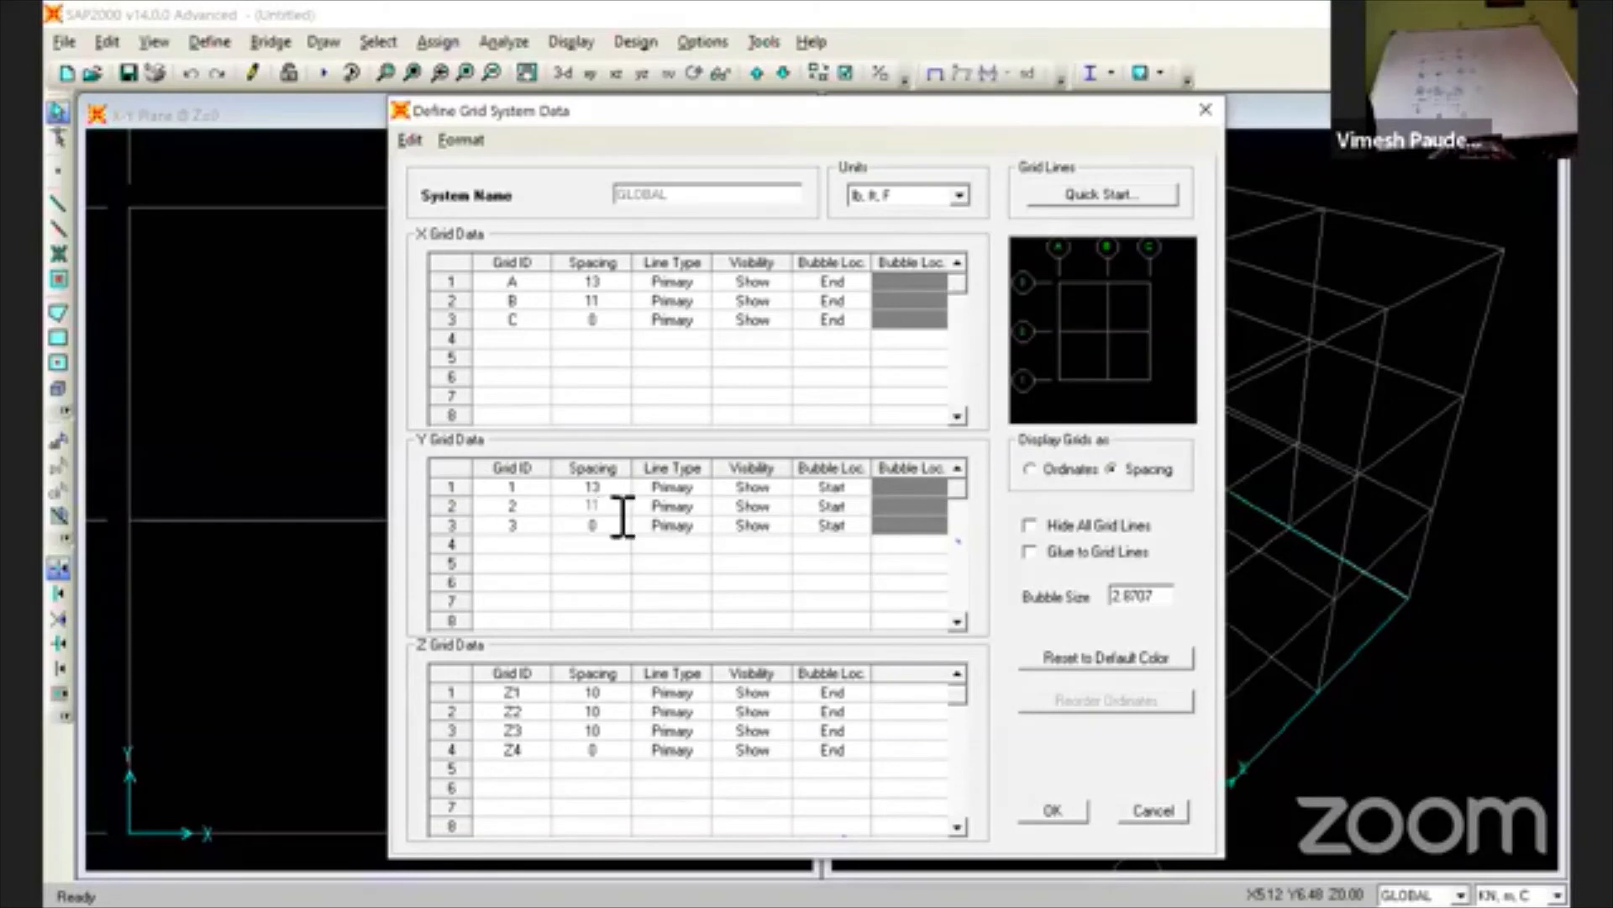
left_click(595, 549)
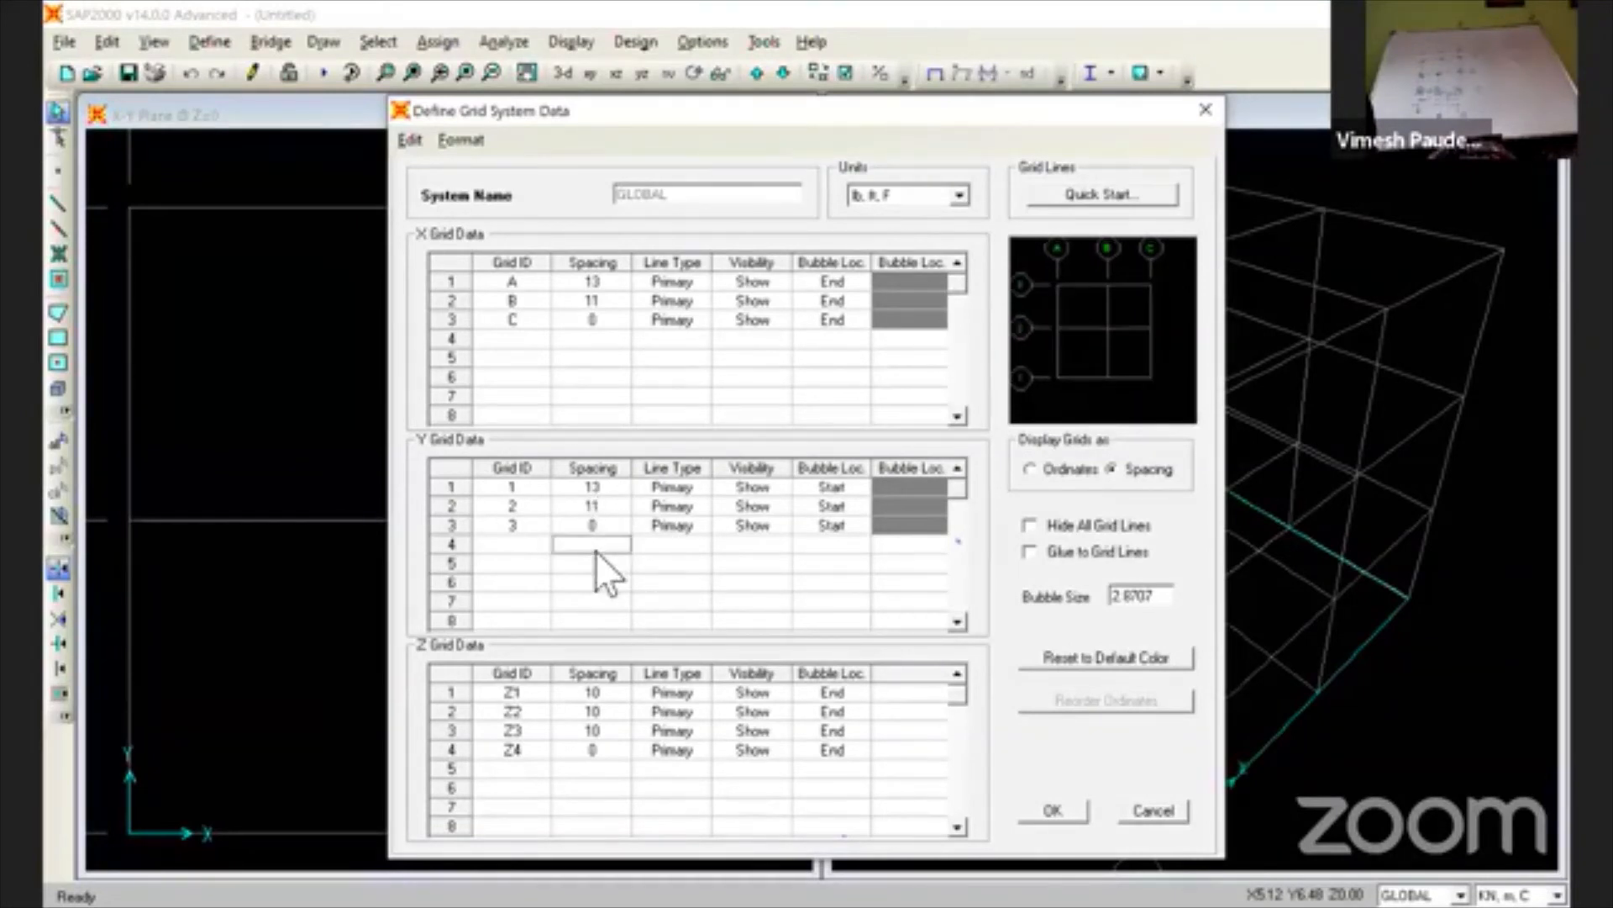
- Set the grid data units back to KN, m, C and apply the edited GLOBAL grid system
left_click(879, 187)
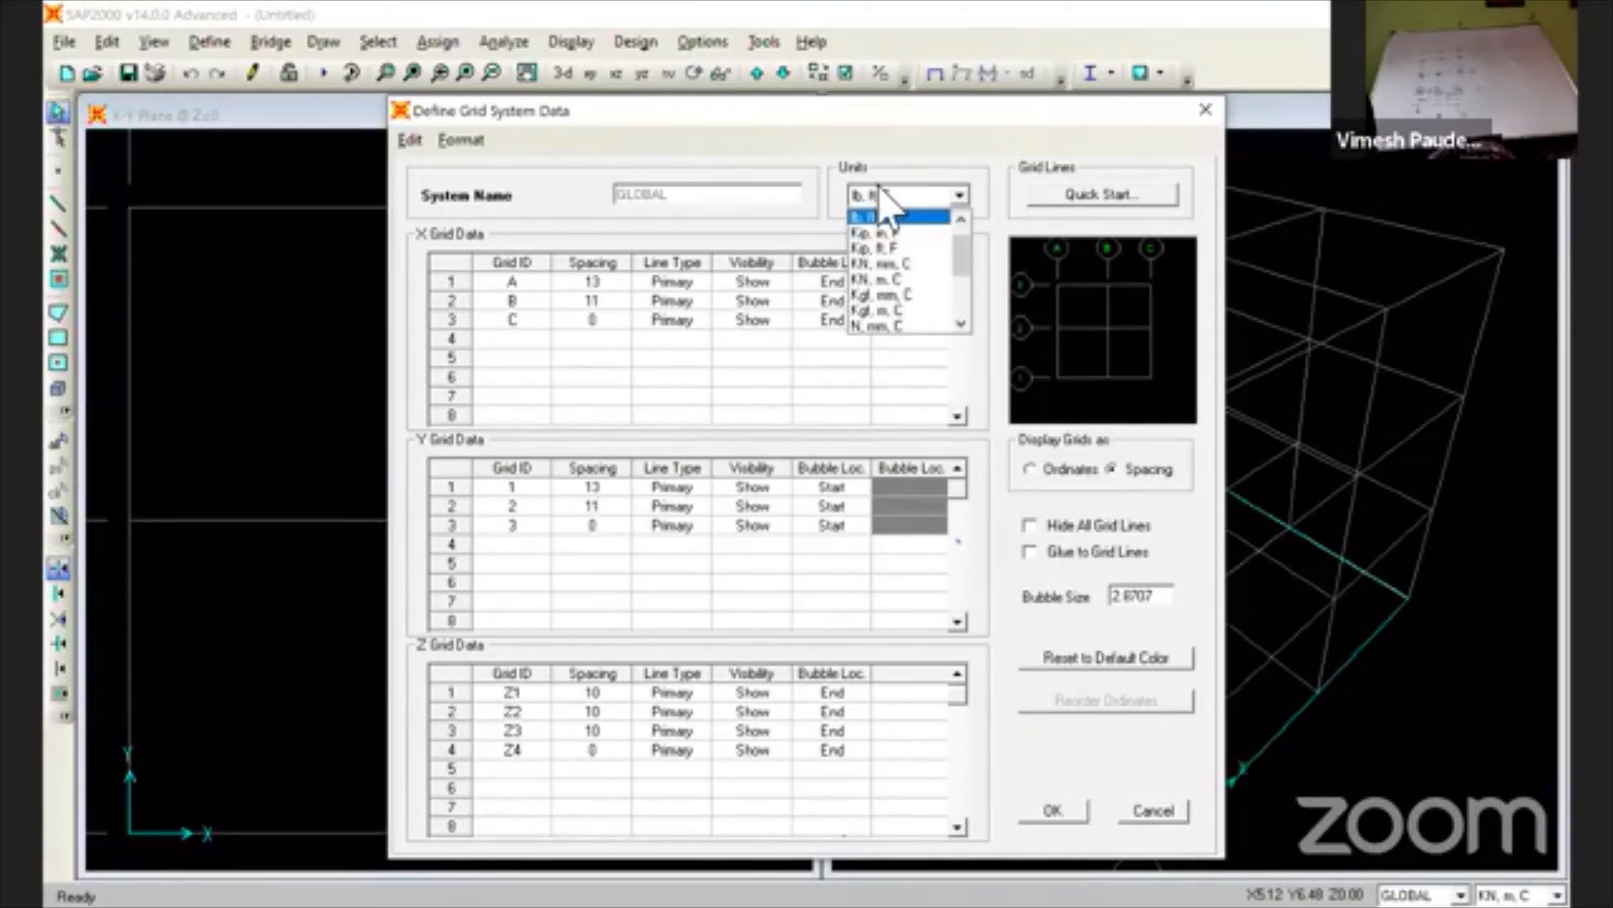
left_click(885, 279)
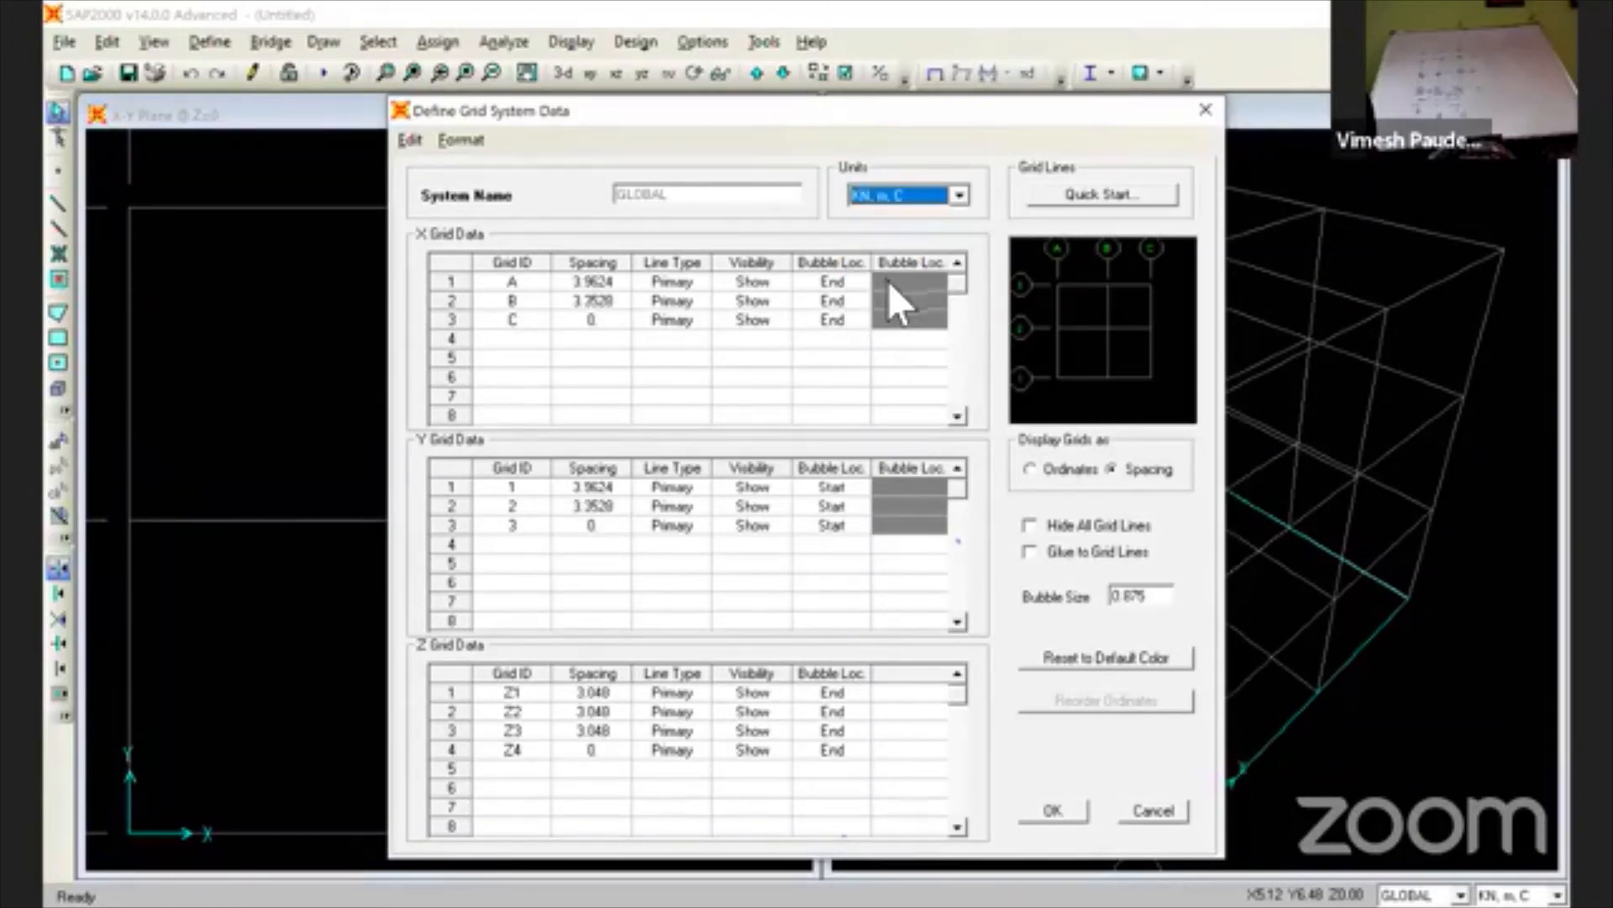
left_click(1035, 818)
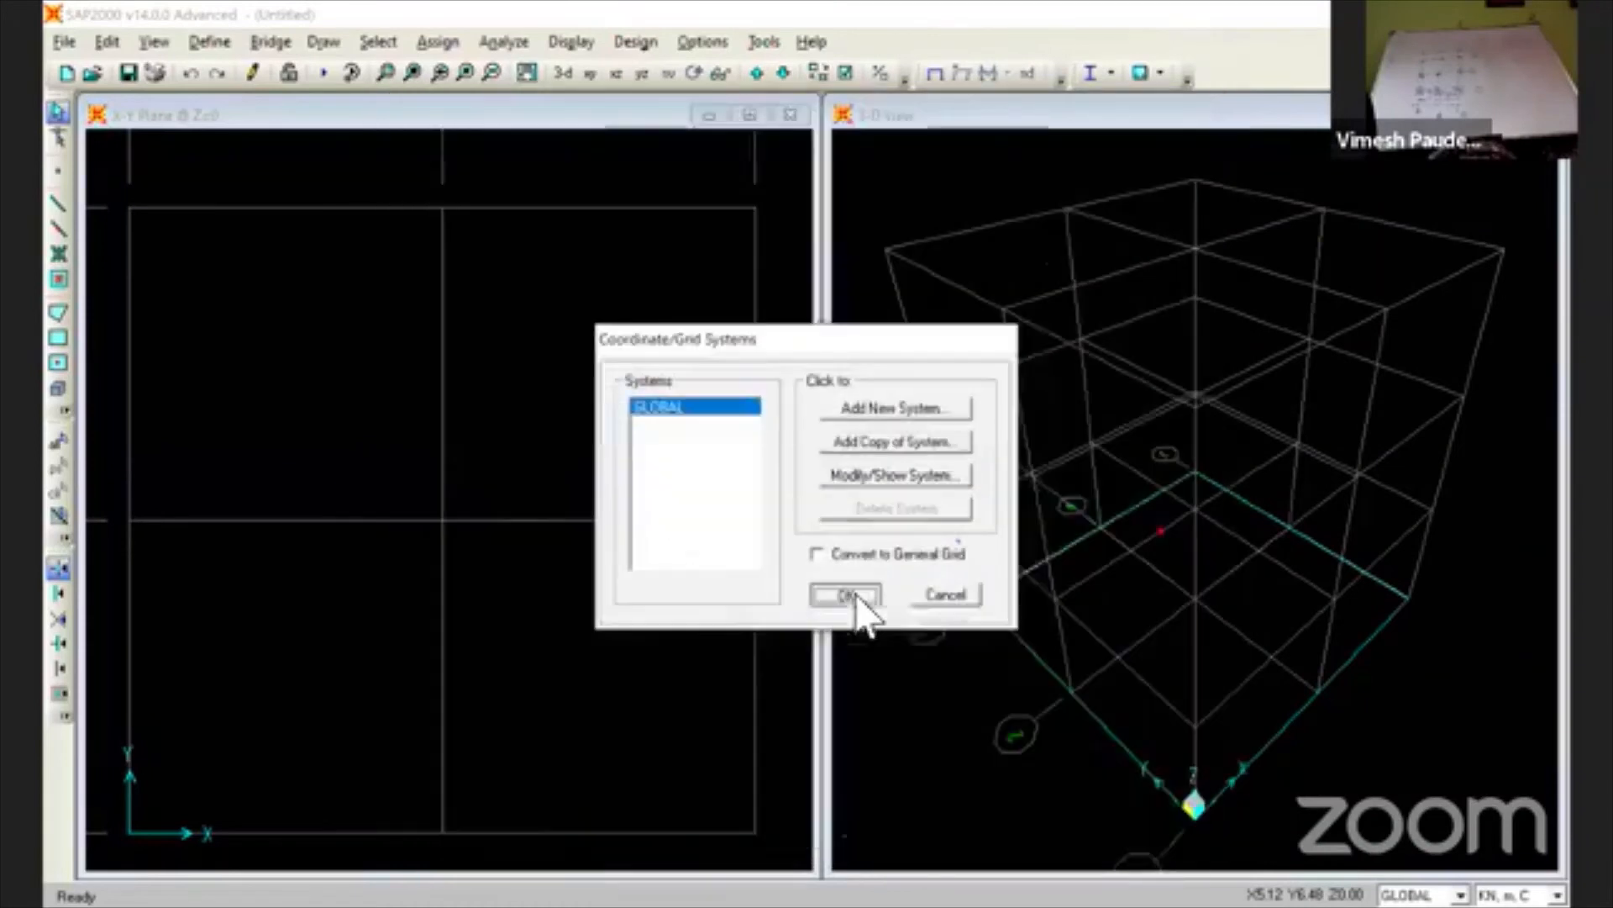
left_click(858, 598)
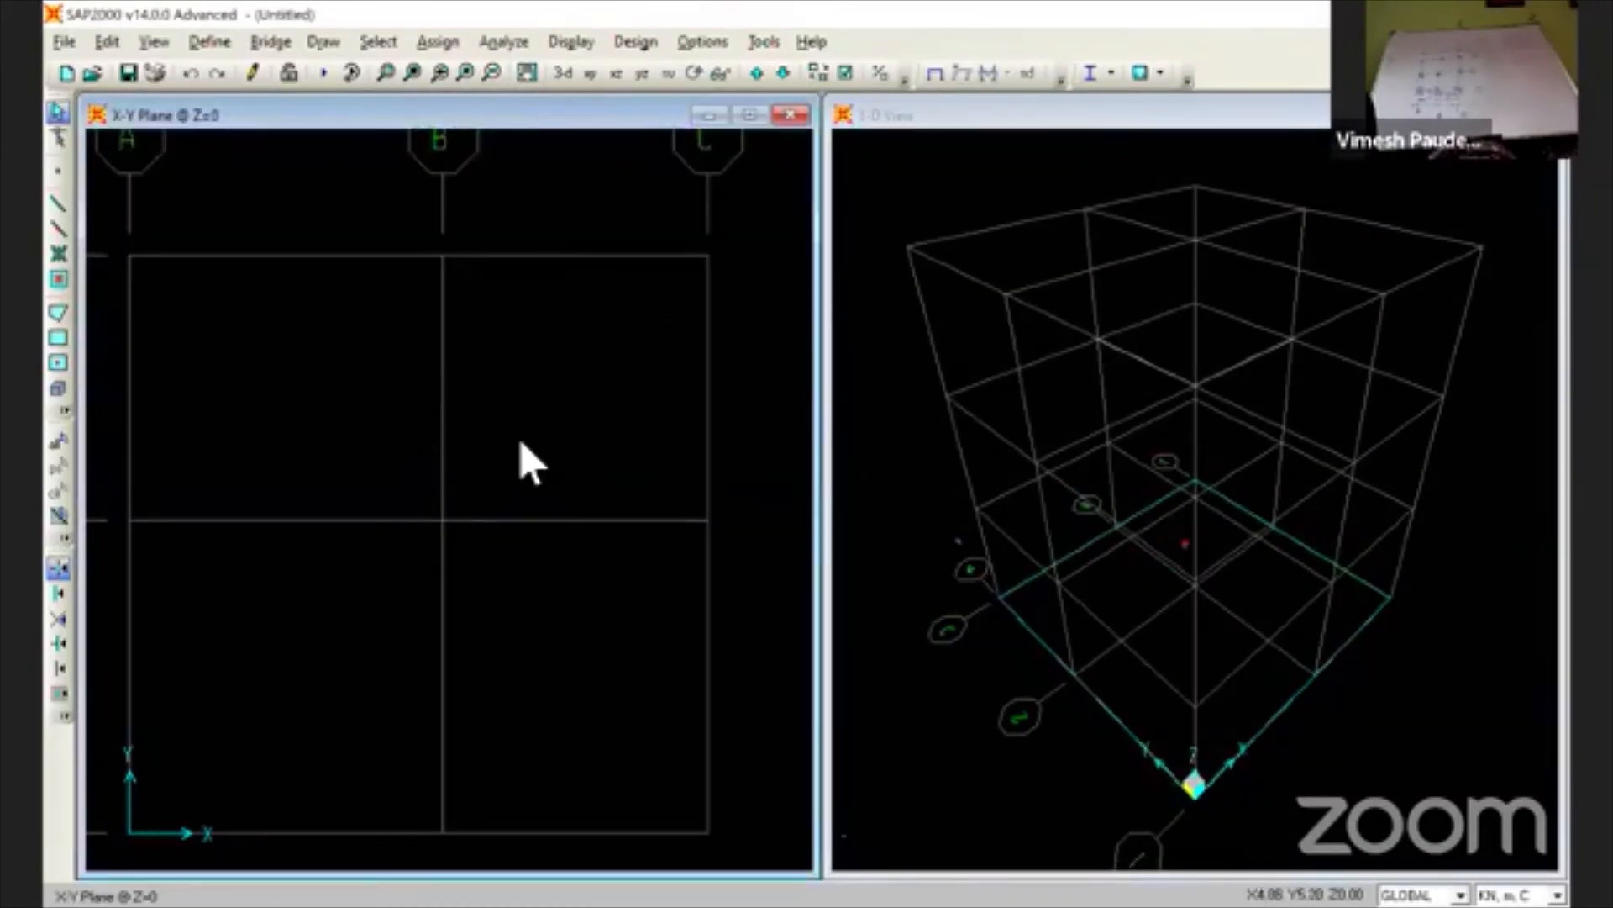
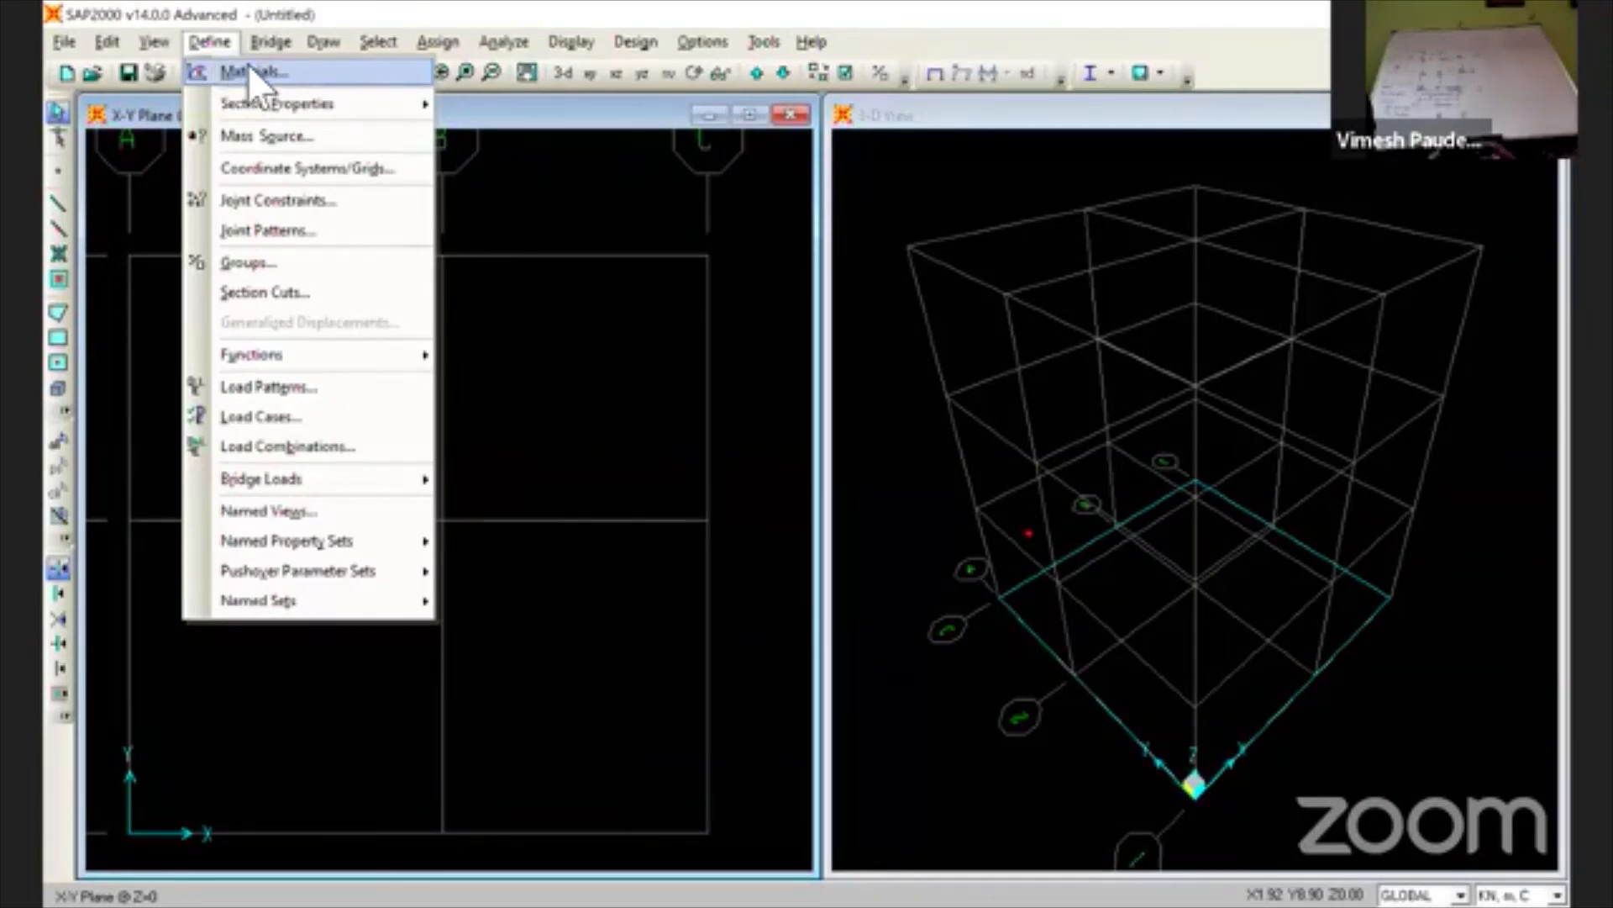
- Open the 4000Psi concrete material for modification and rename it M20
left_click(248, 70)
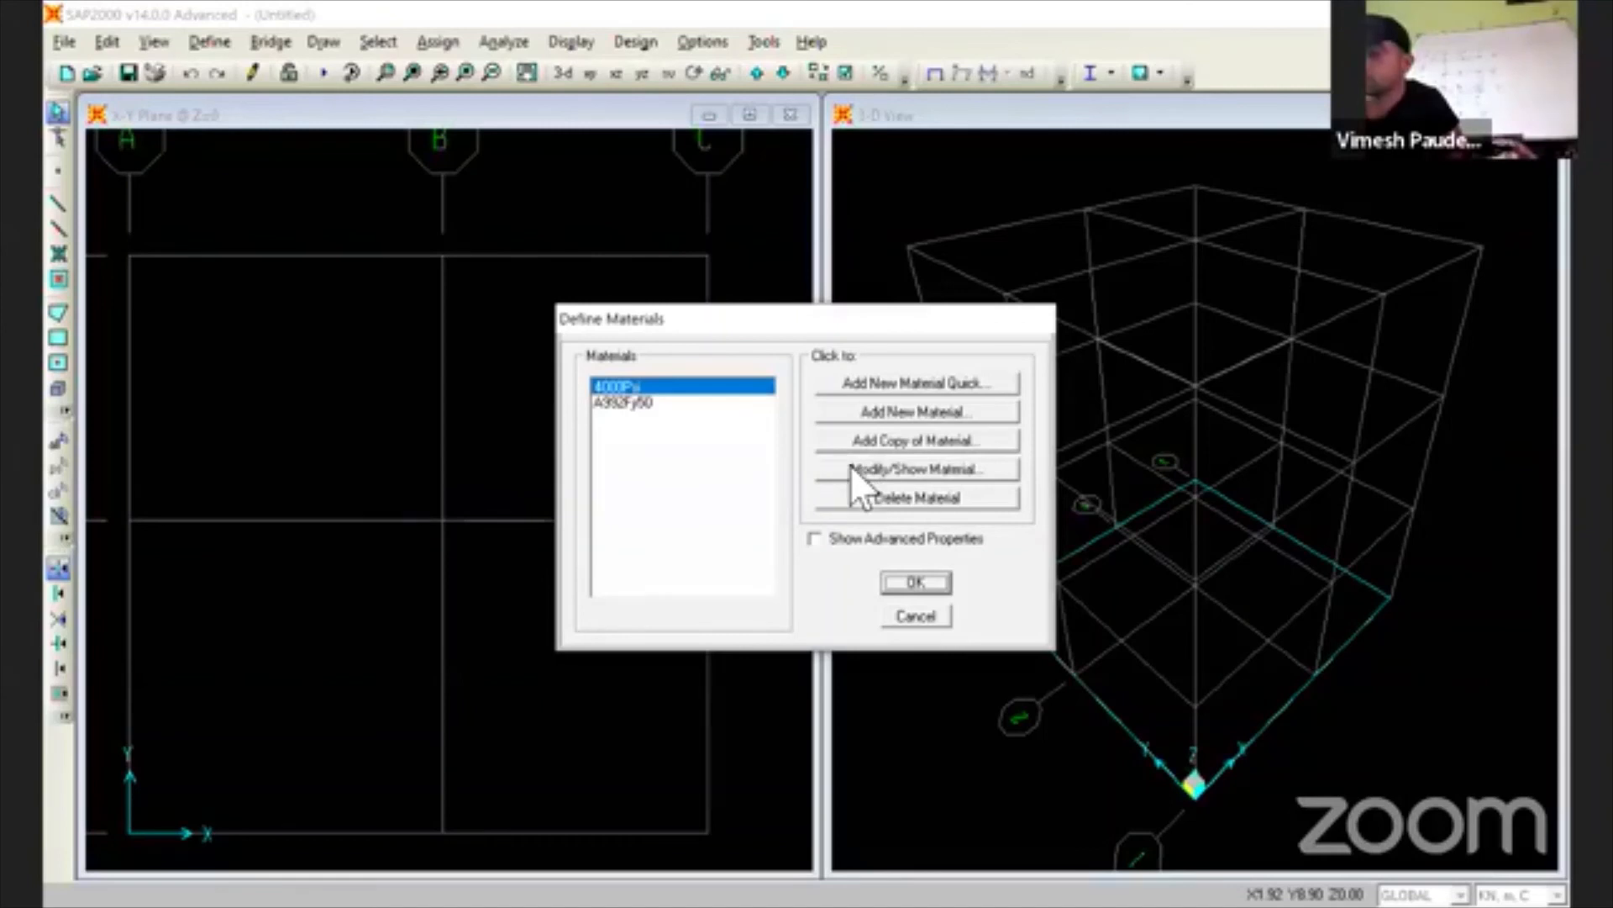
left_click(905, 467)
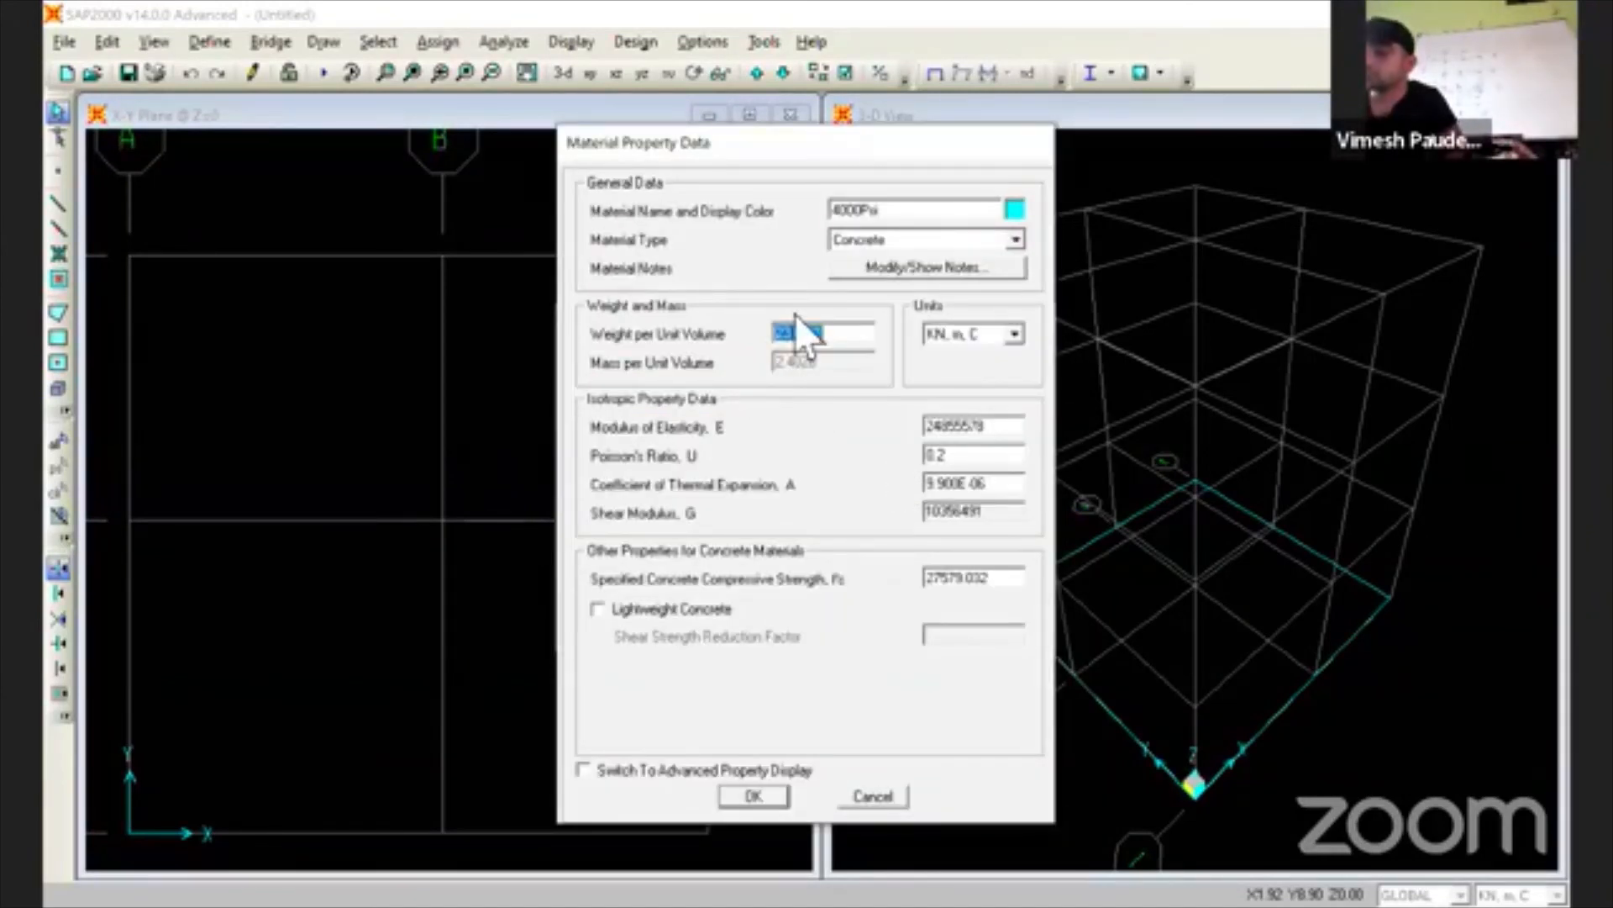
left_click(925, 217)
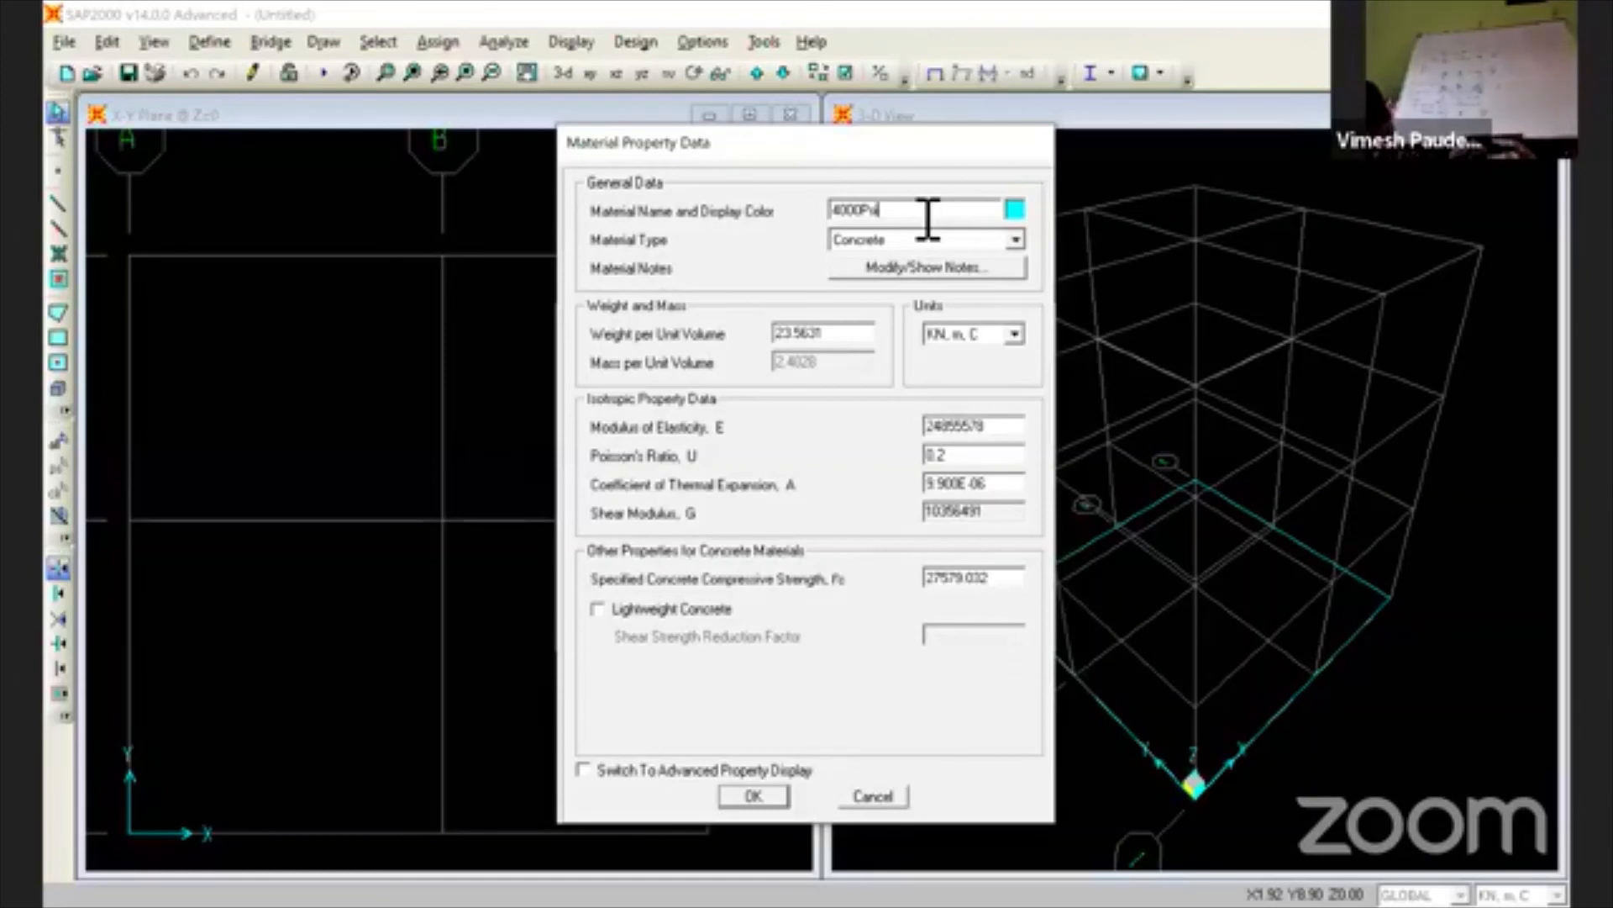
key("BackSpace")
key("BackSpace")
key("BackSpace")
key("BackSpace")
key("BackSpace")
key("BackSpace")
key("BackSpace")
type("M20")
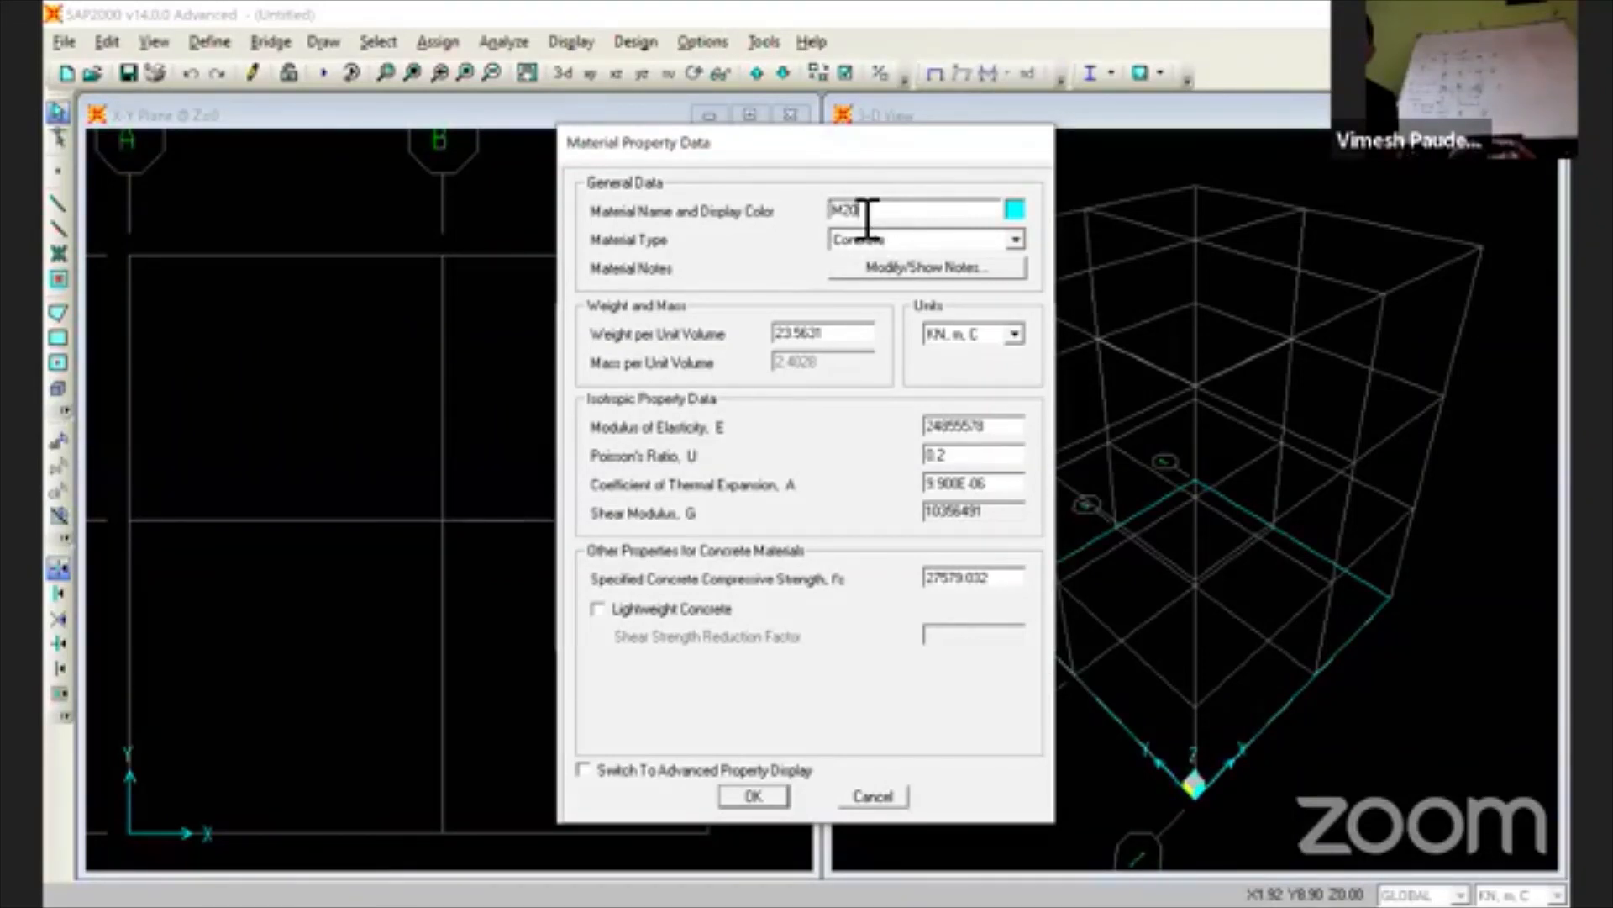
- Set the M20 material's weight per unit volume to 25 in KN, m, C units
double_click(847, 334)
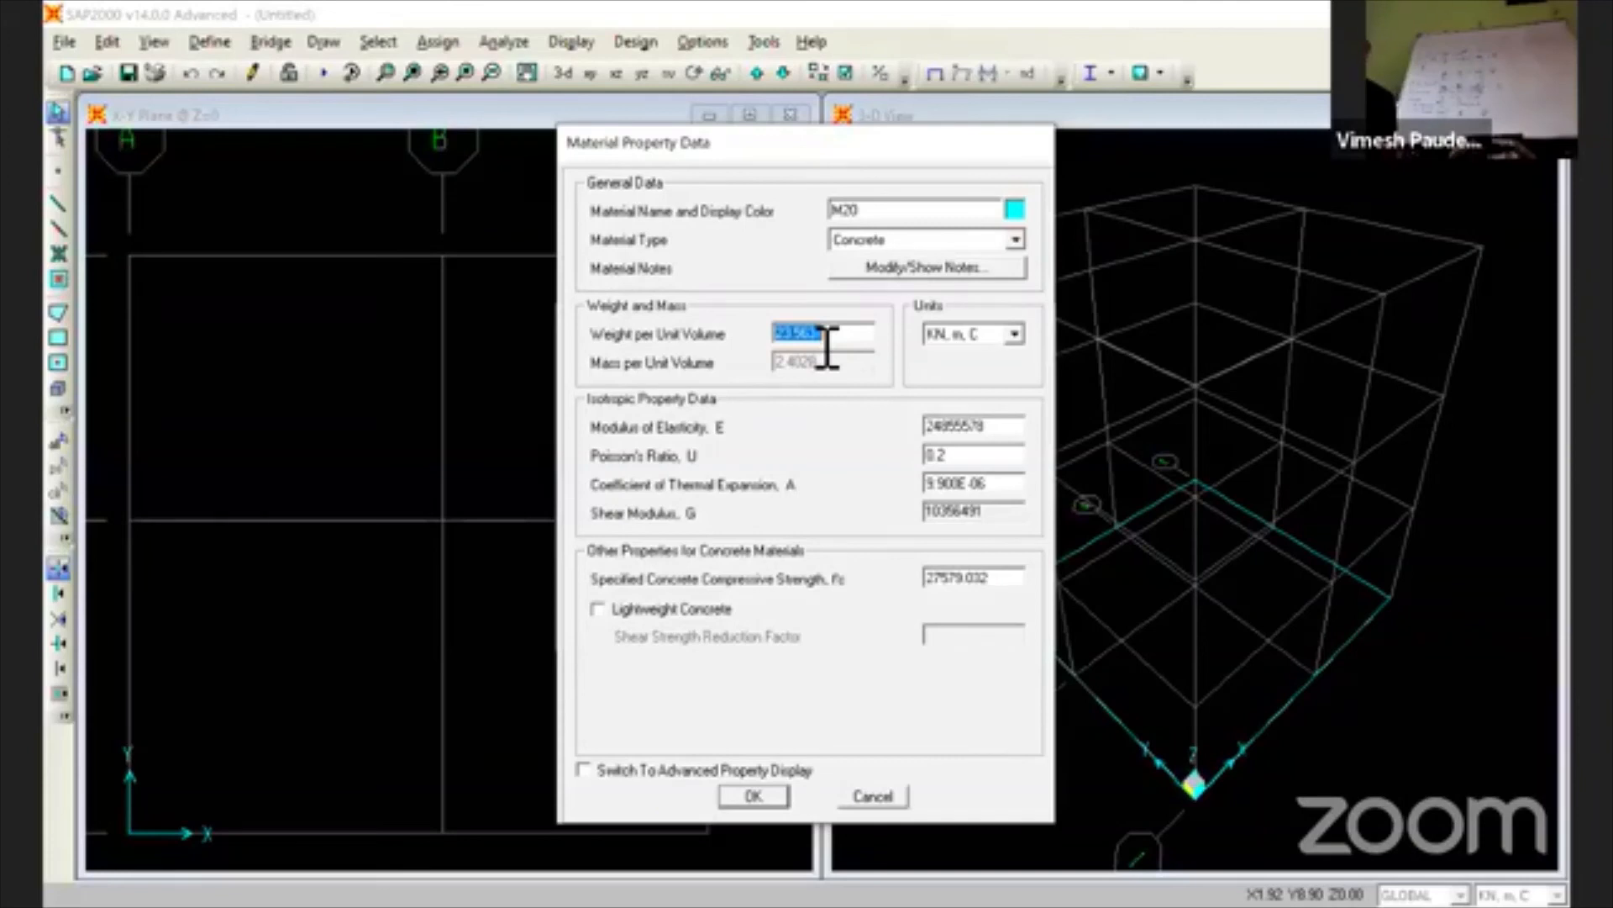
type("24")
key("BackSpace")
key("BackSpace")
type("25")
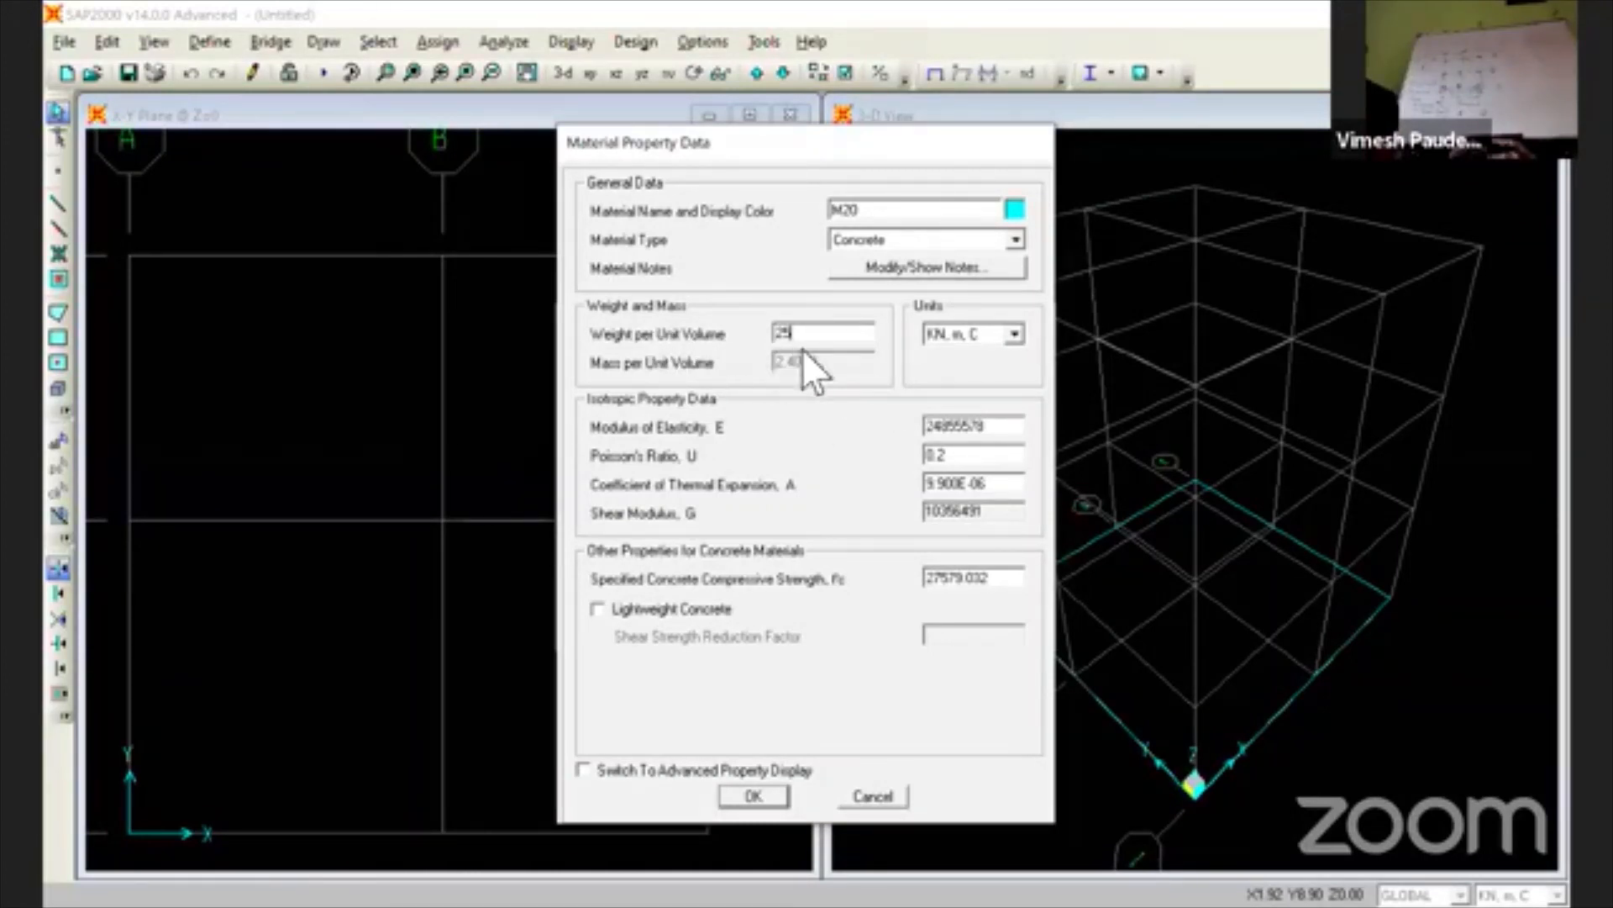
- Change the M20 material's property units to N, mm, C for the modulus of elasticity
double_click(992, 428)
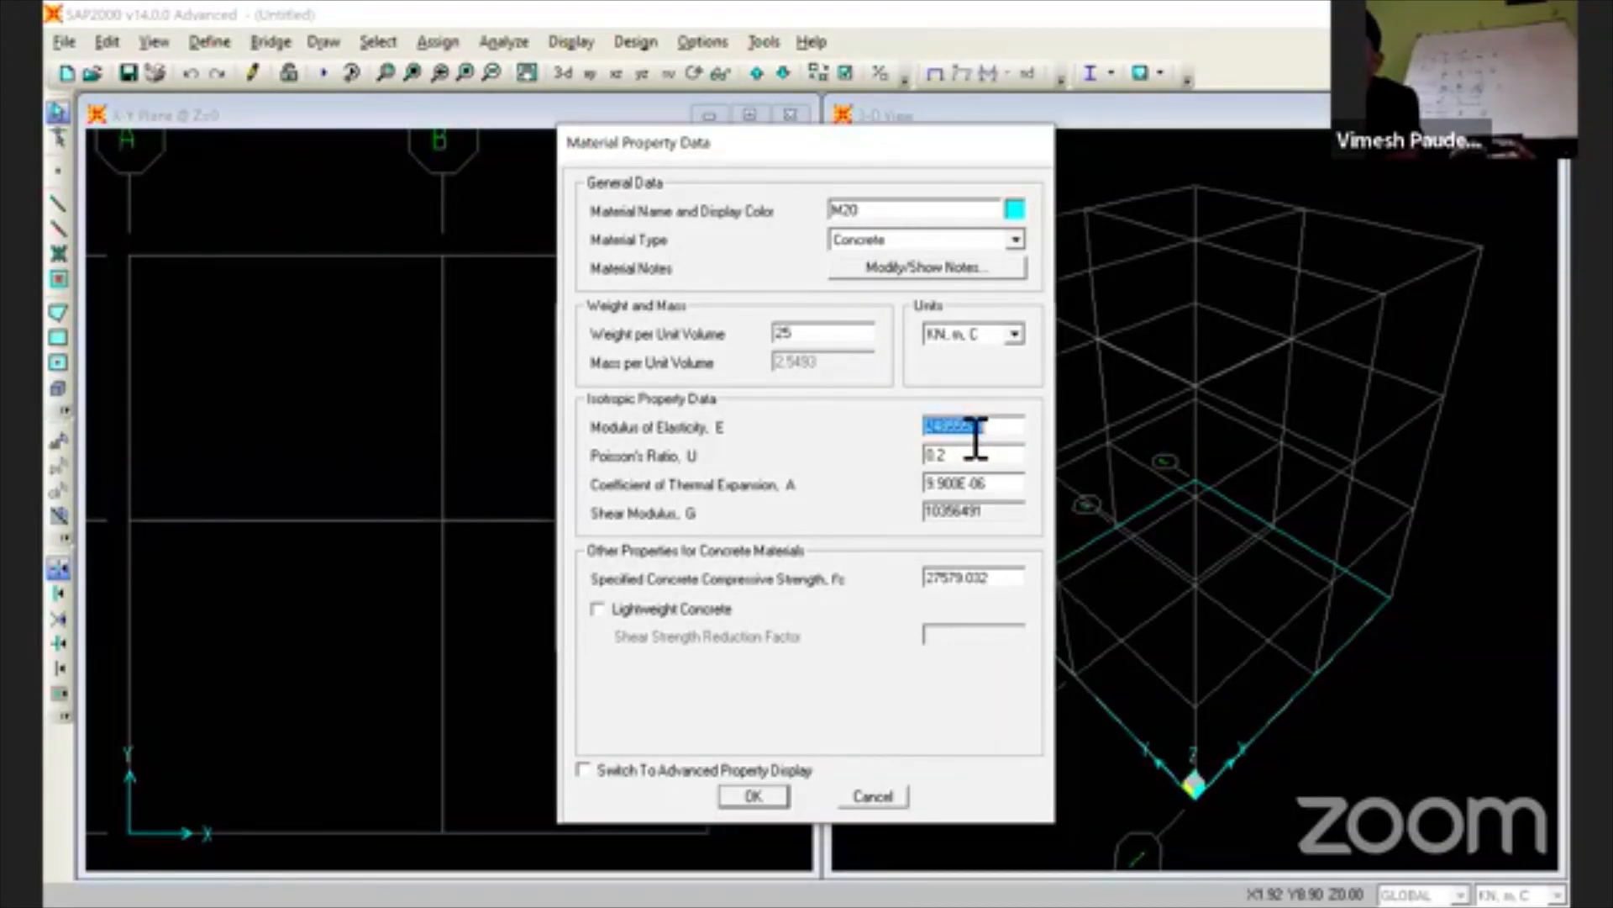
left_click(948, 334)
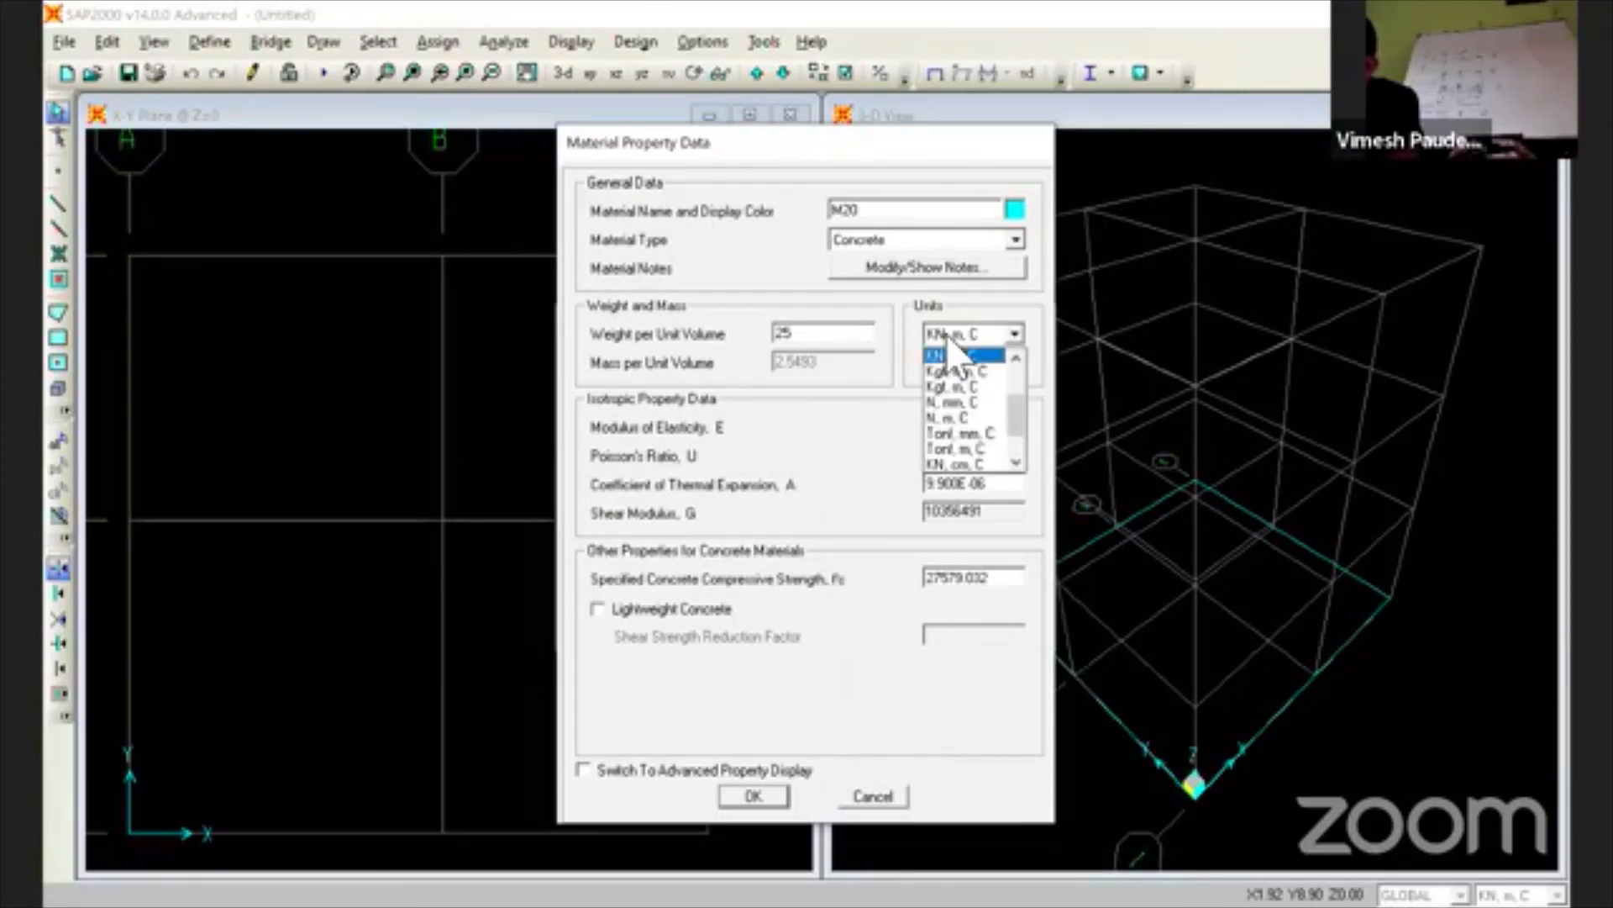
left_click(948, 397)
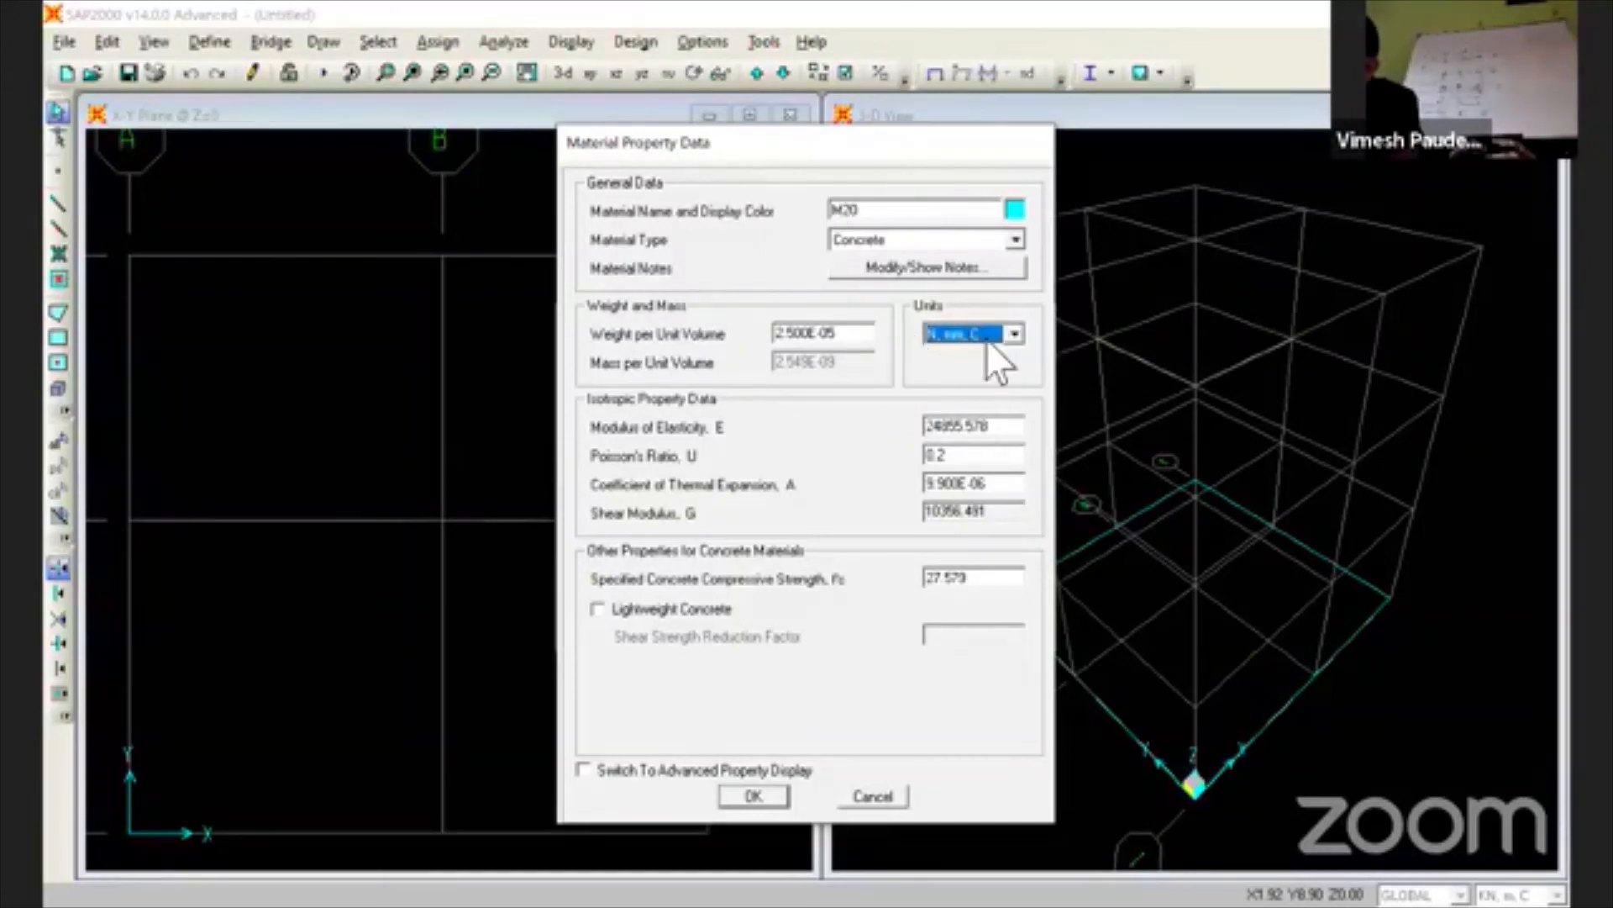
left_click(962, 336)
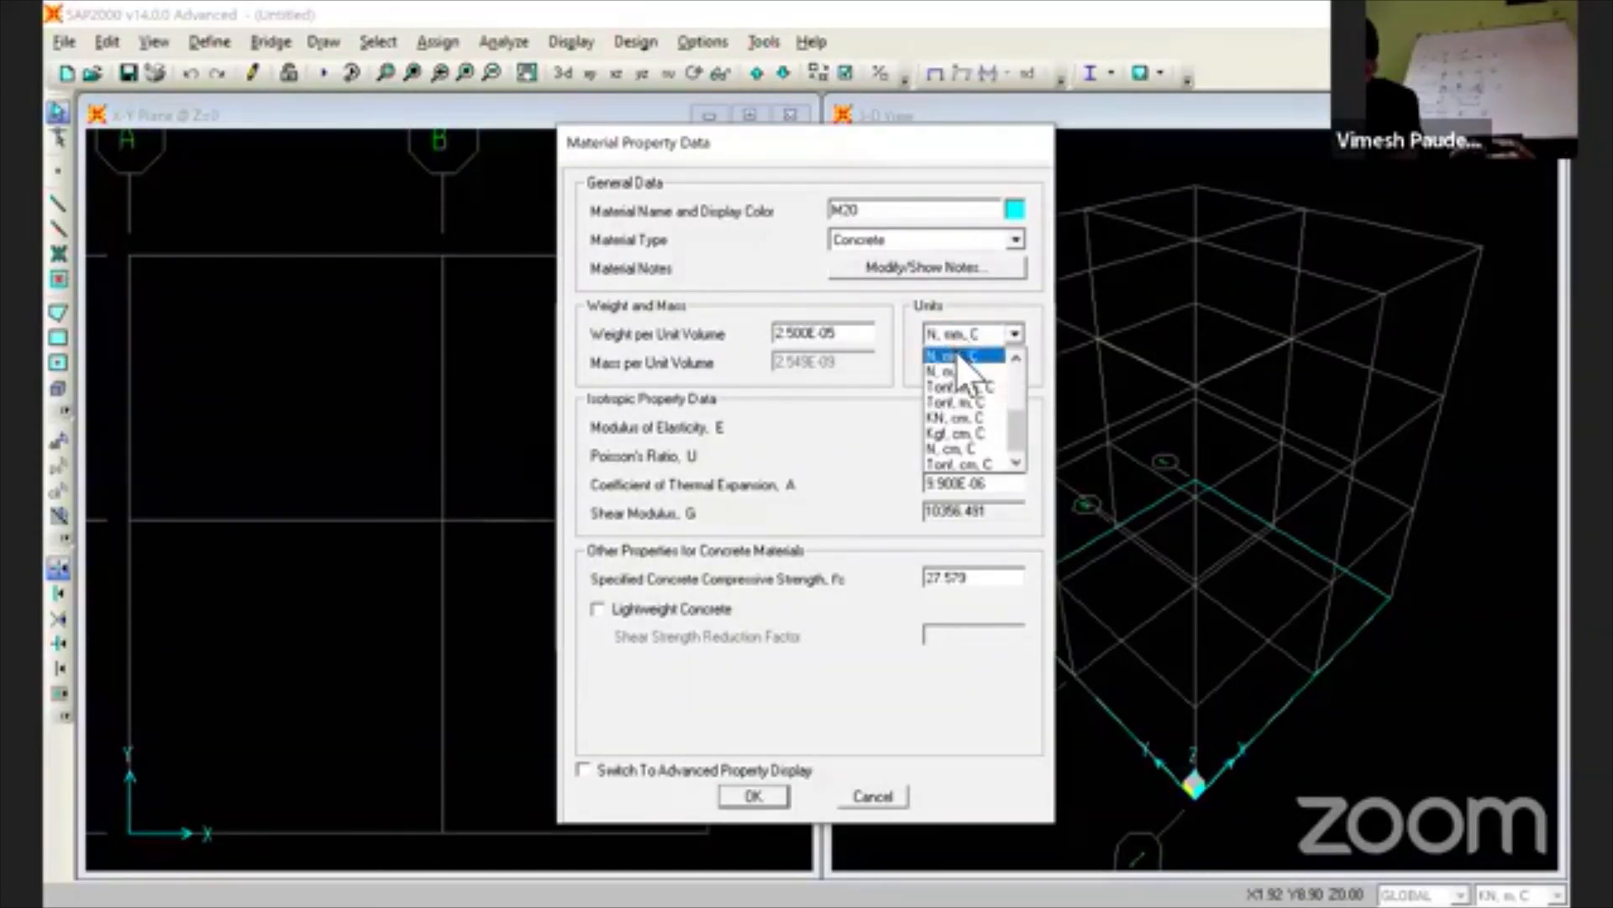
left_click(956, 355)
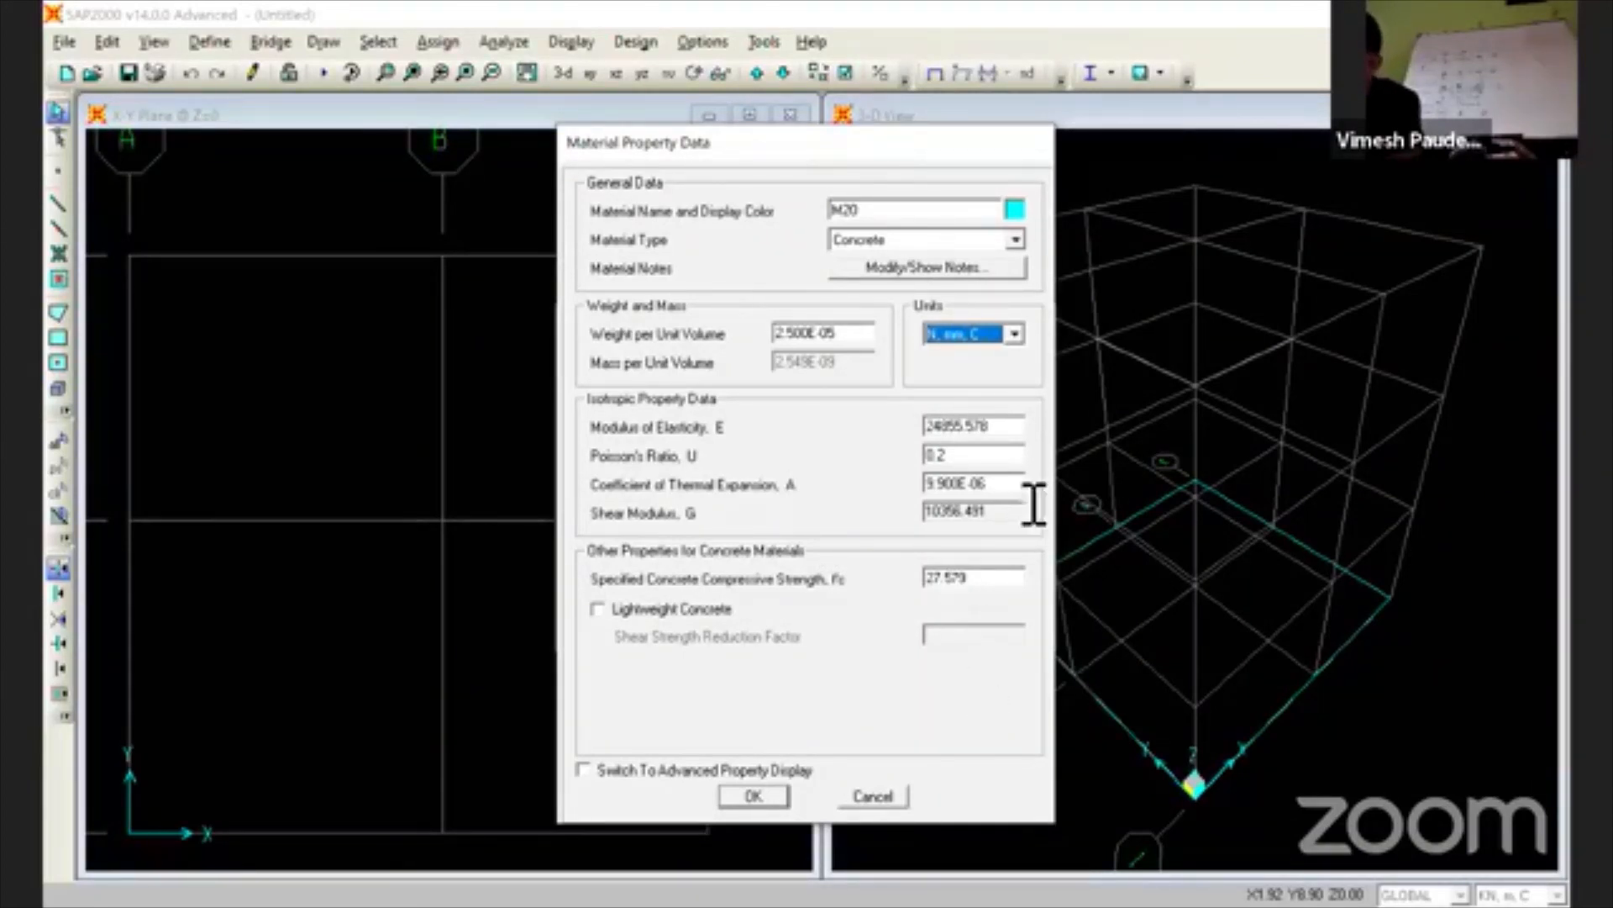
- Try to enter the M20 material's modulus of elasticity as 22361 in KN, m, C units
double_click(1013, 430)
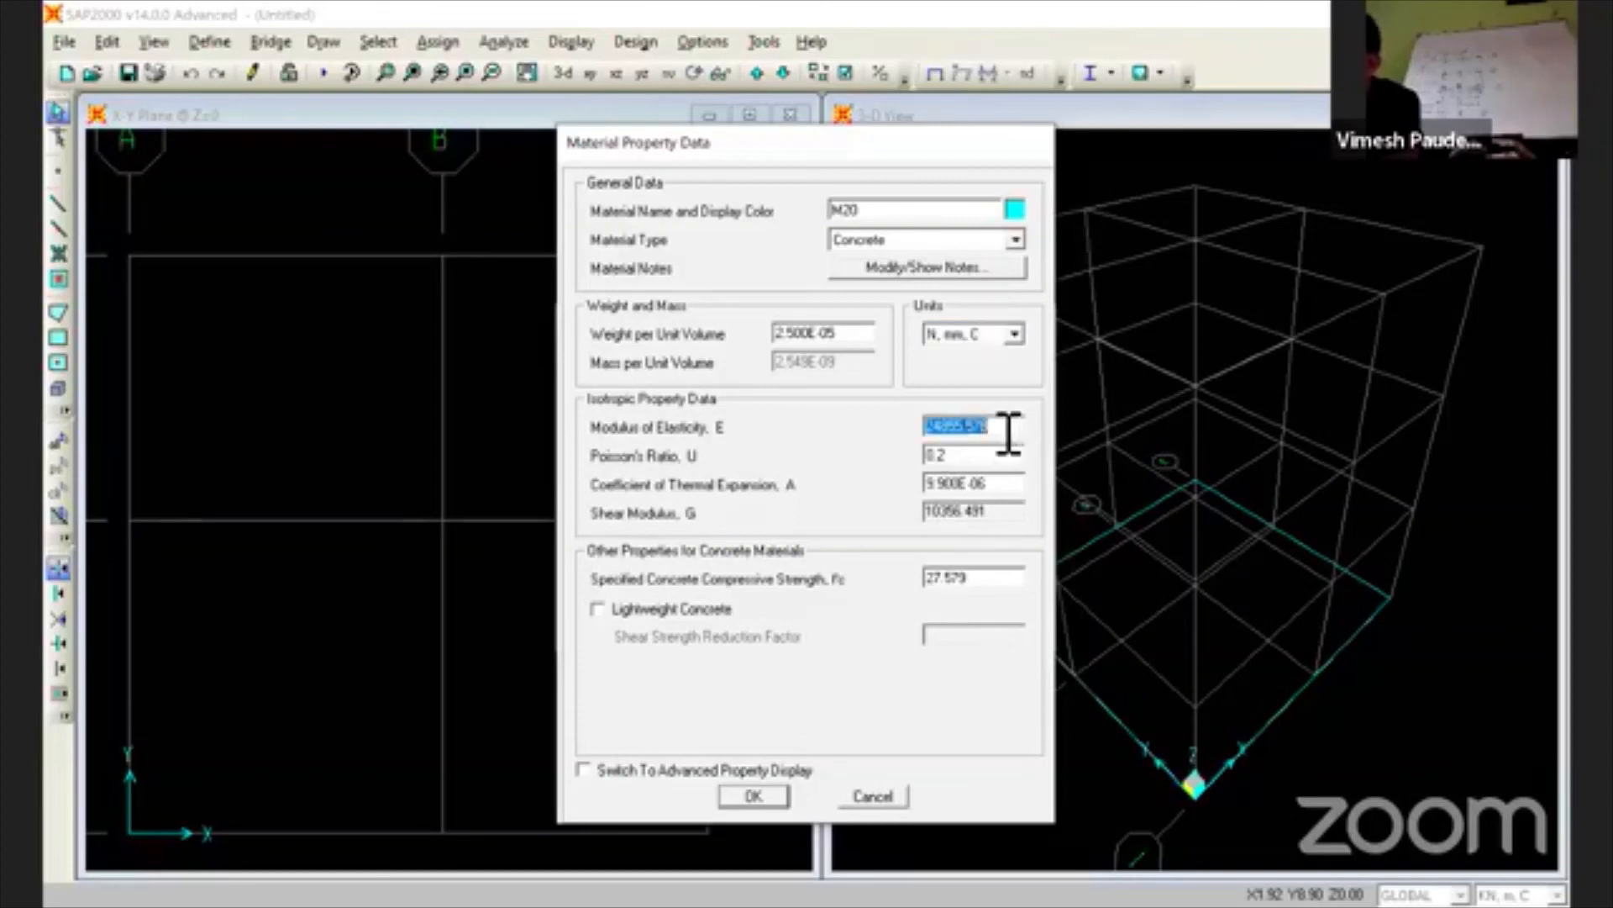
left_click(953, 339)
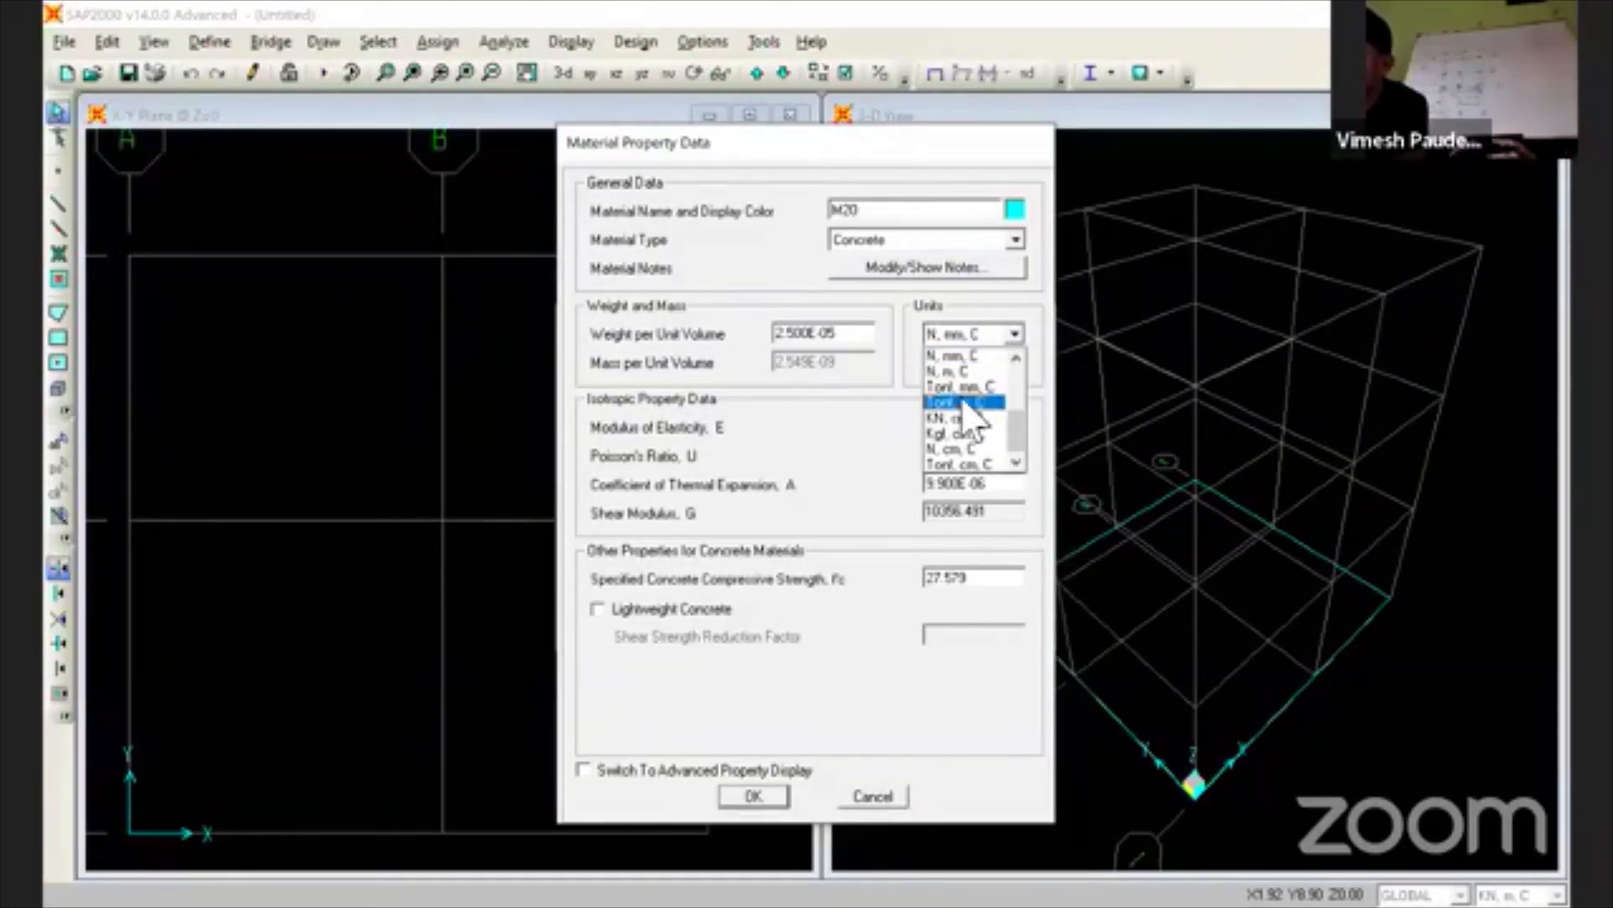
scroll(975, 420, "up", 2)
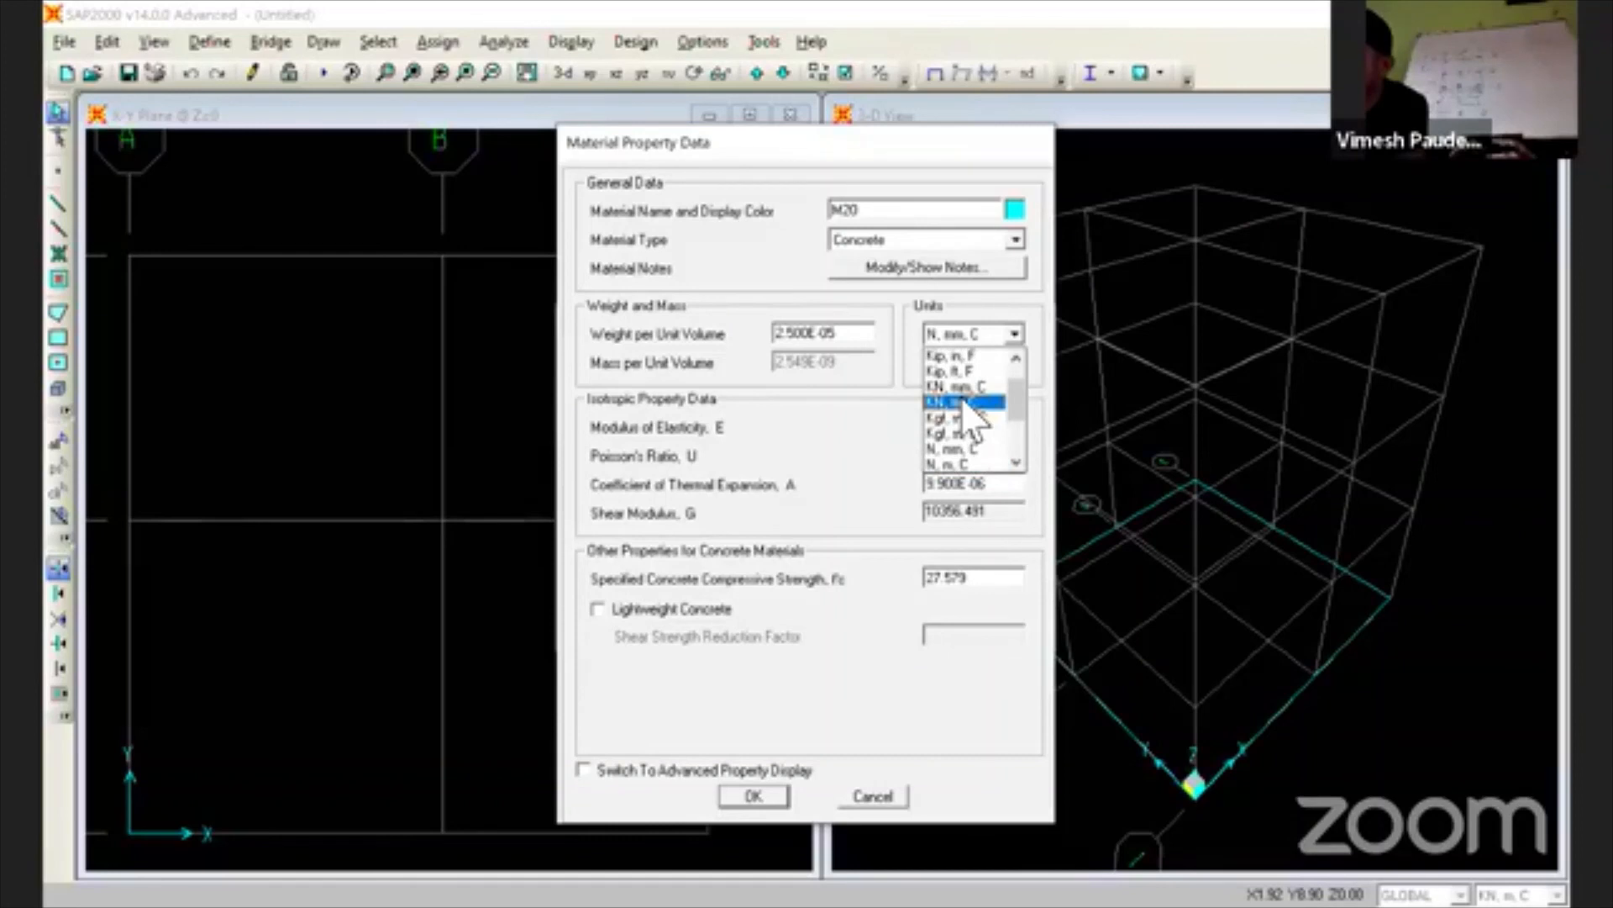
left_click(958, 403)
double_click(988, 428)
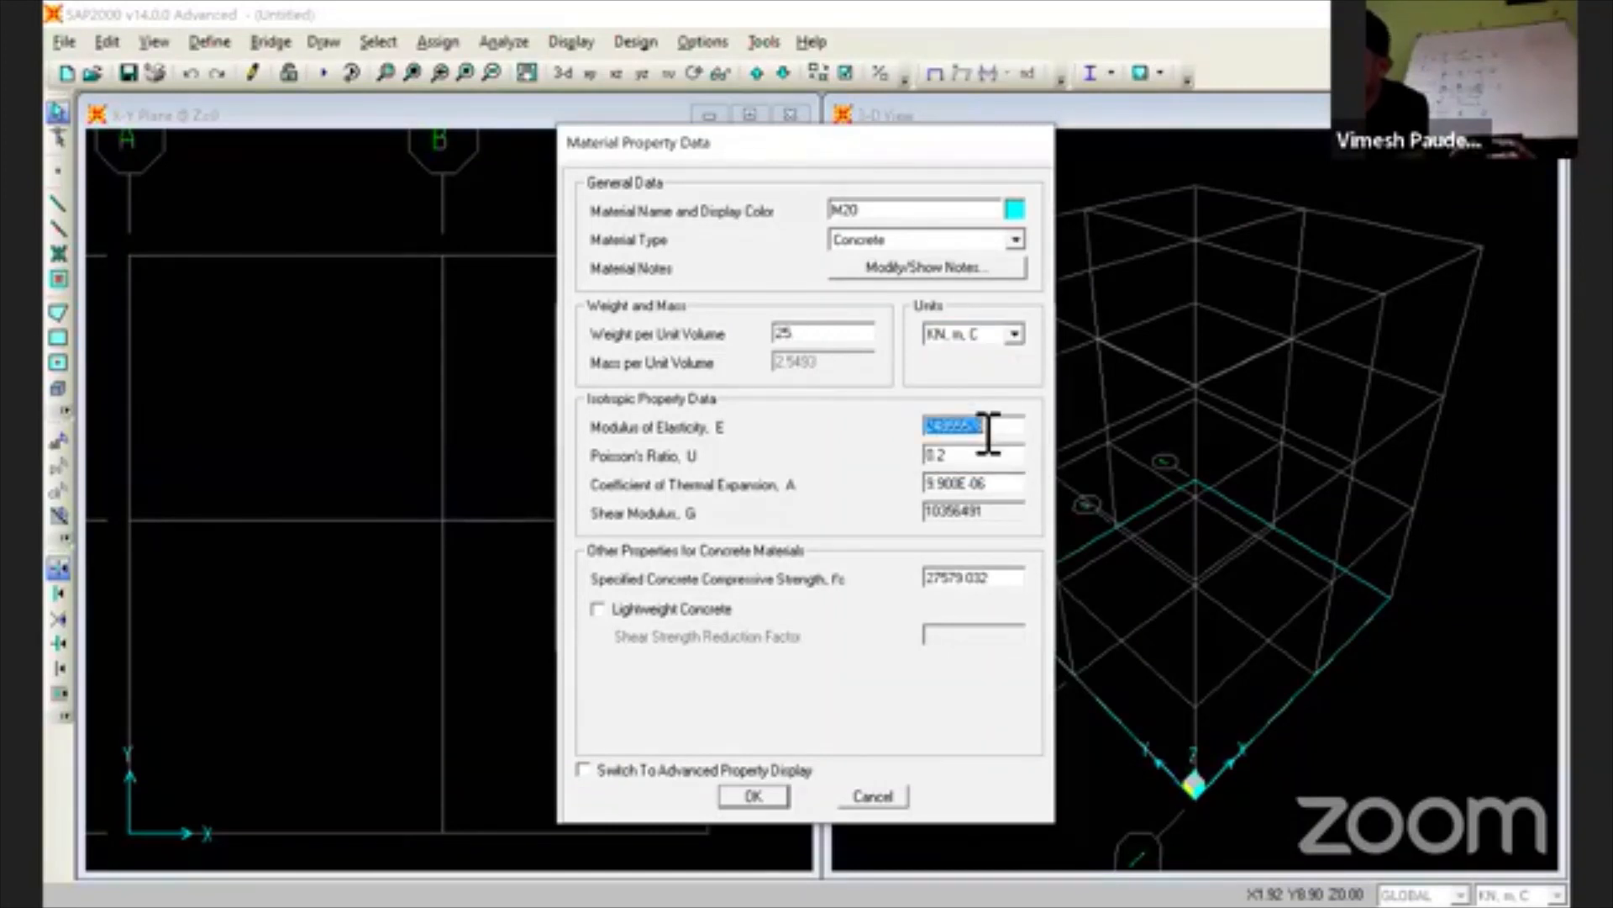
type("233")
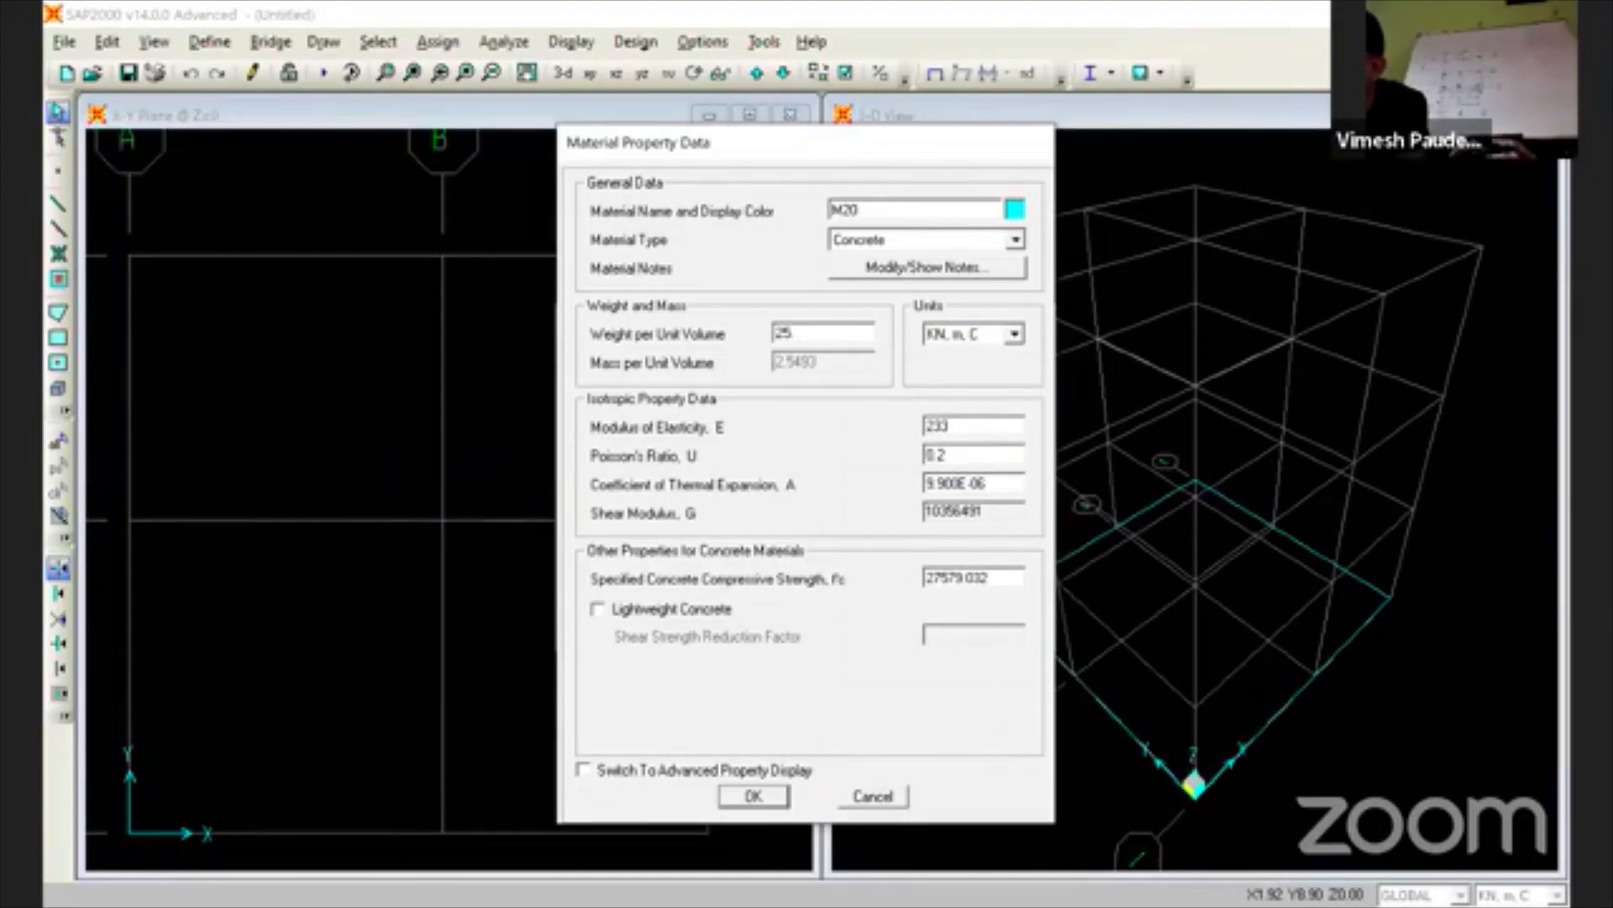
type("60")
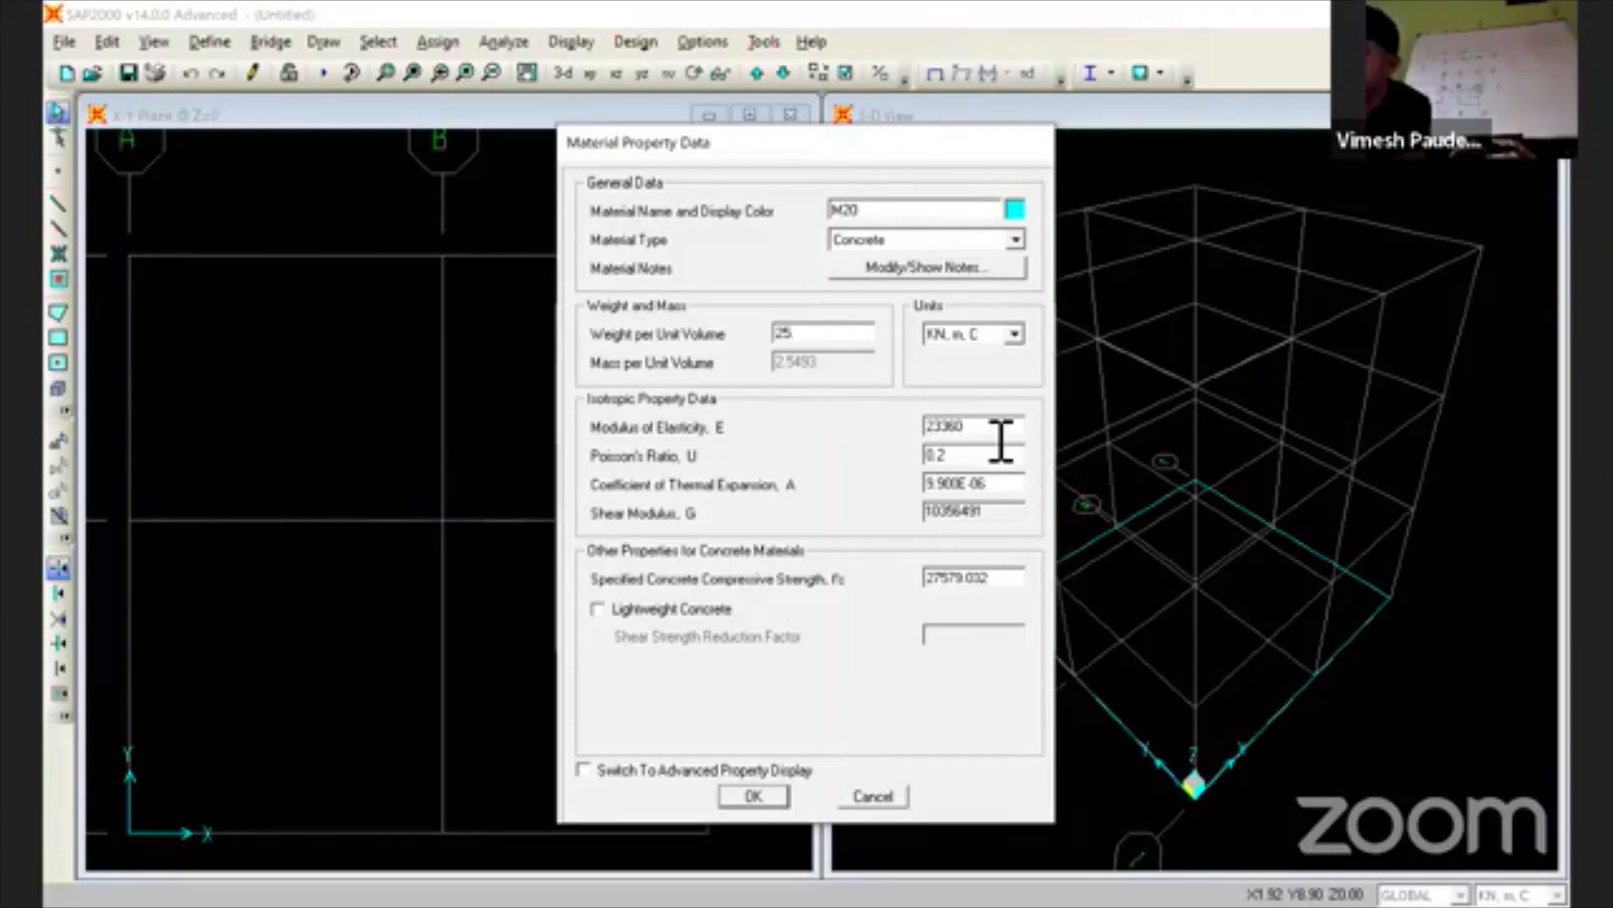
left_click(944, 430)
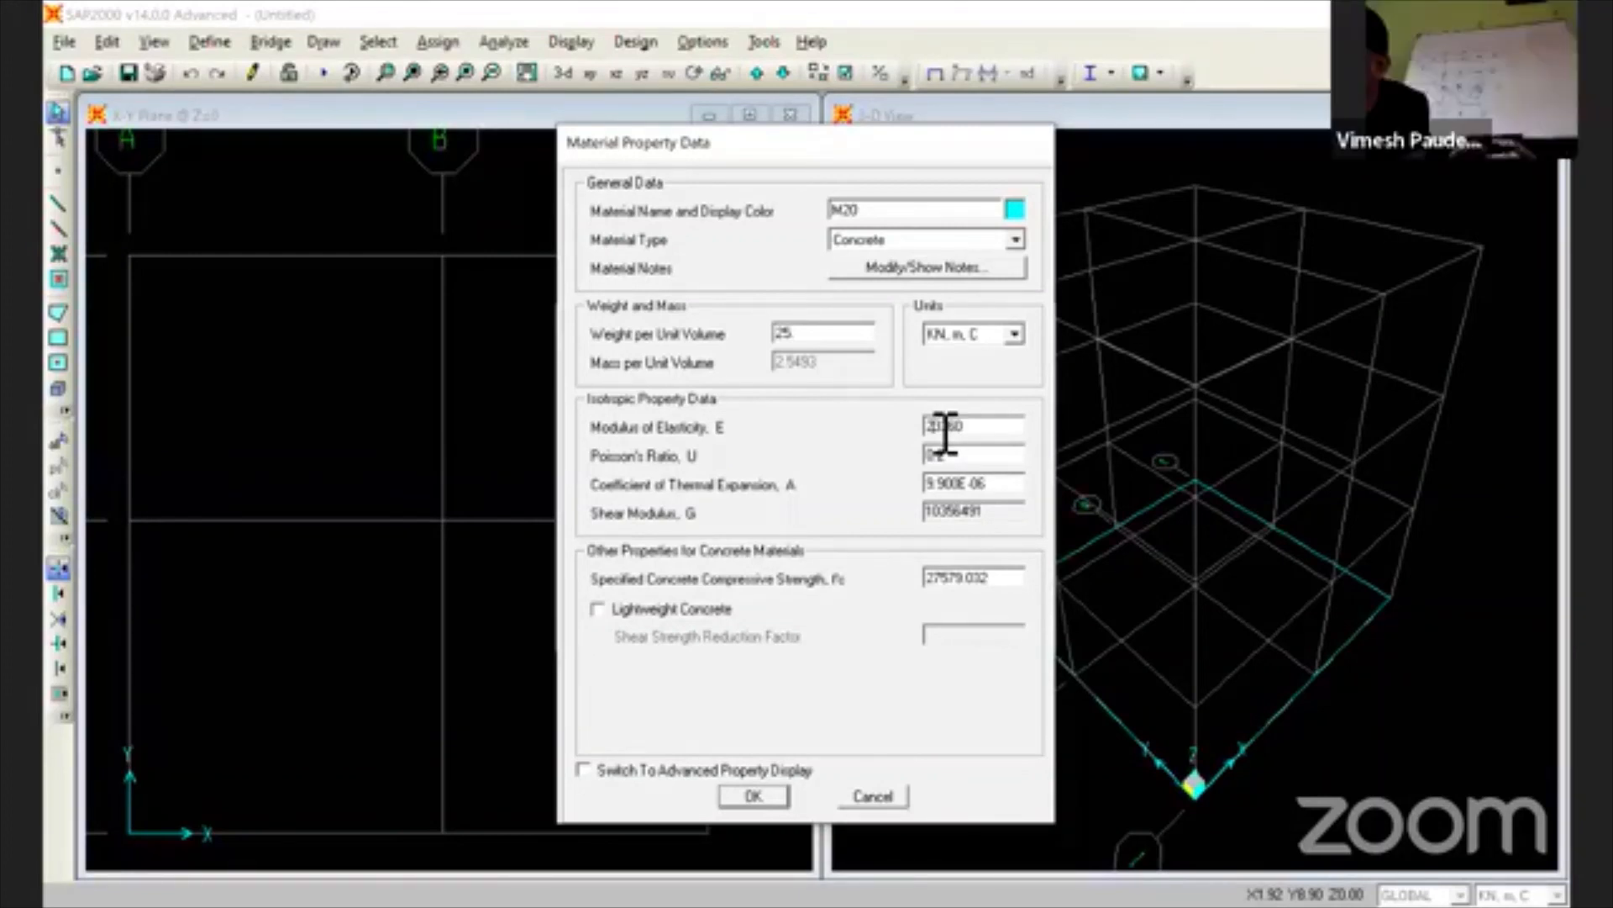
type("2")
key("BackSpace")
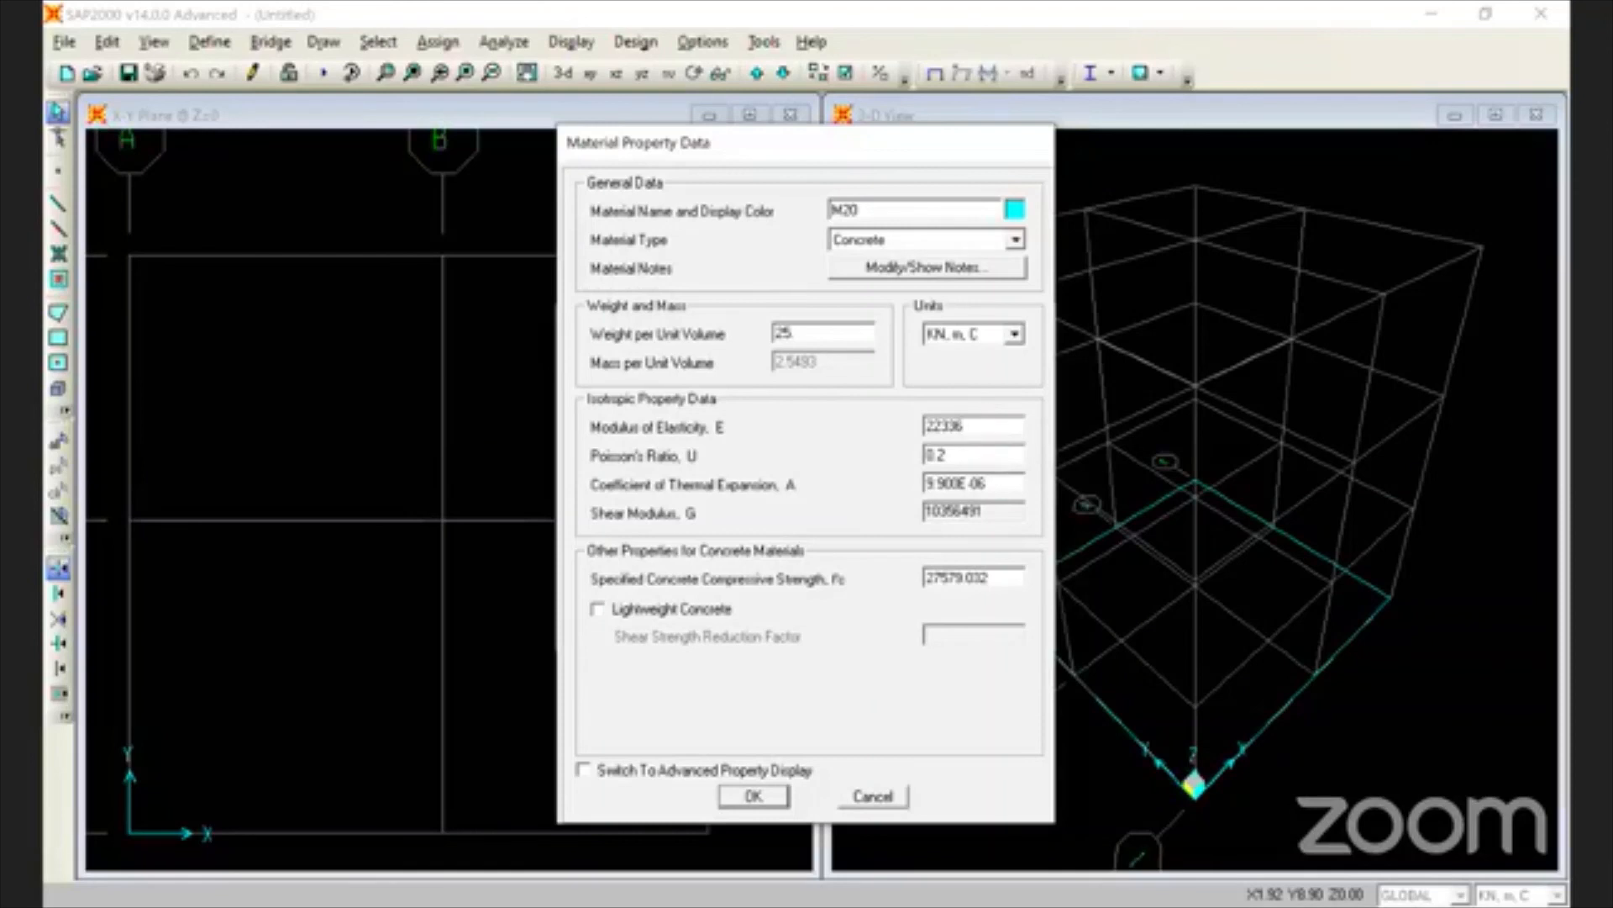
type("1")
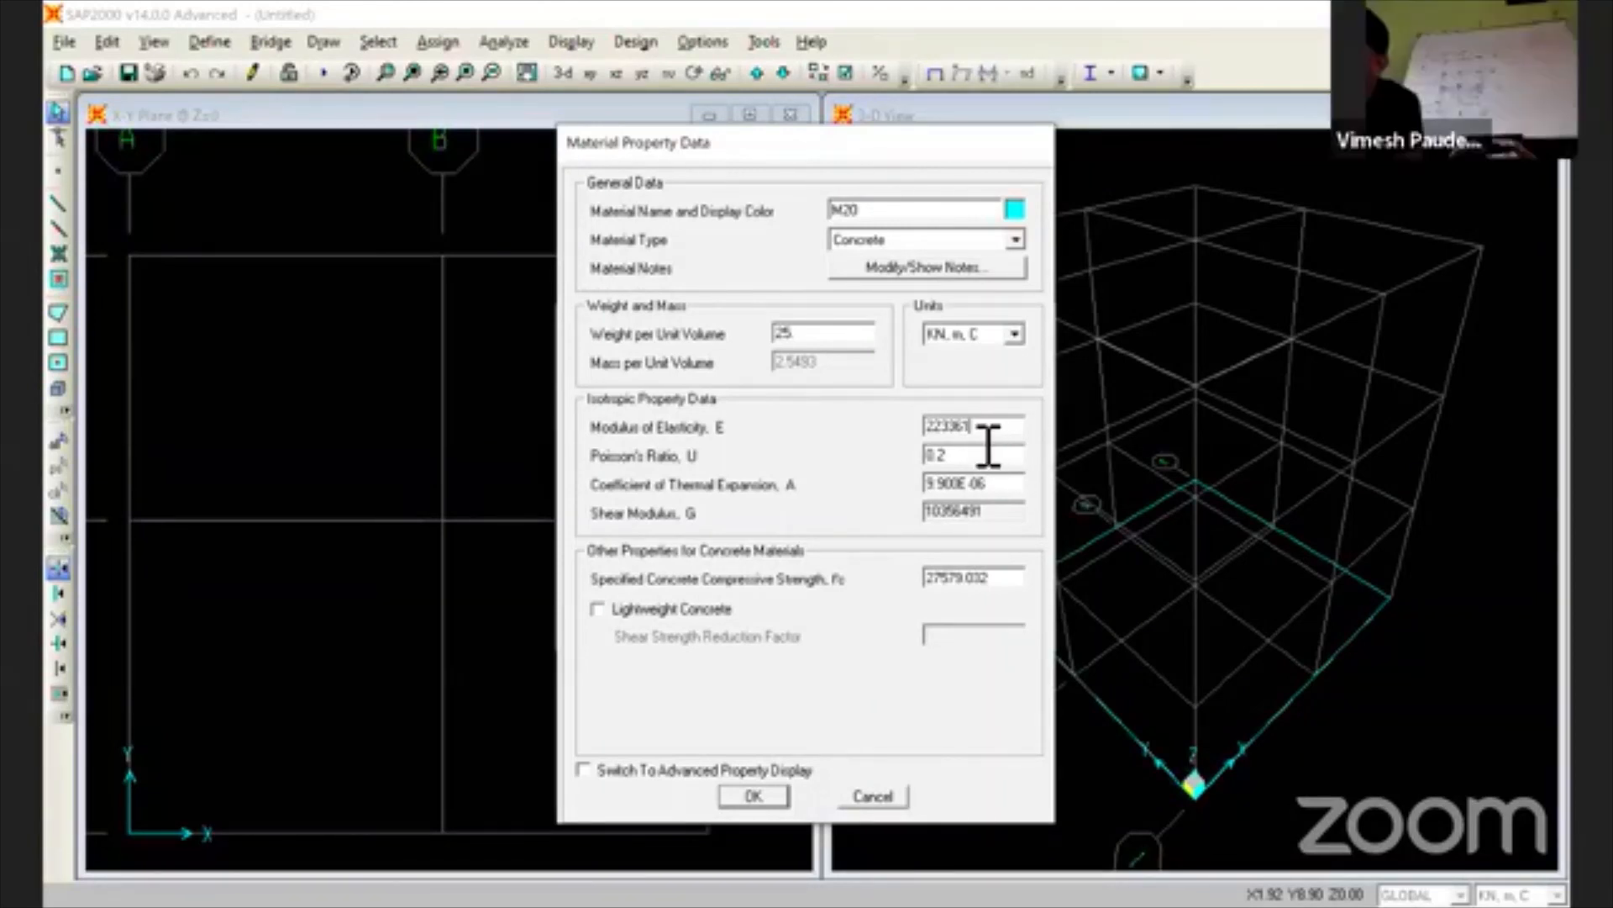
left_click(959, 432)
key("BackSpace")
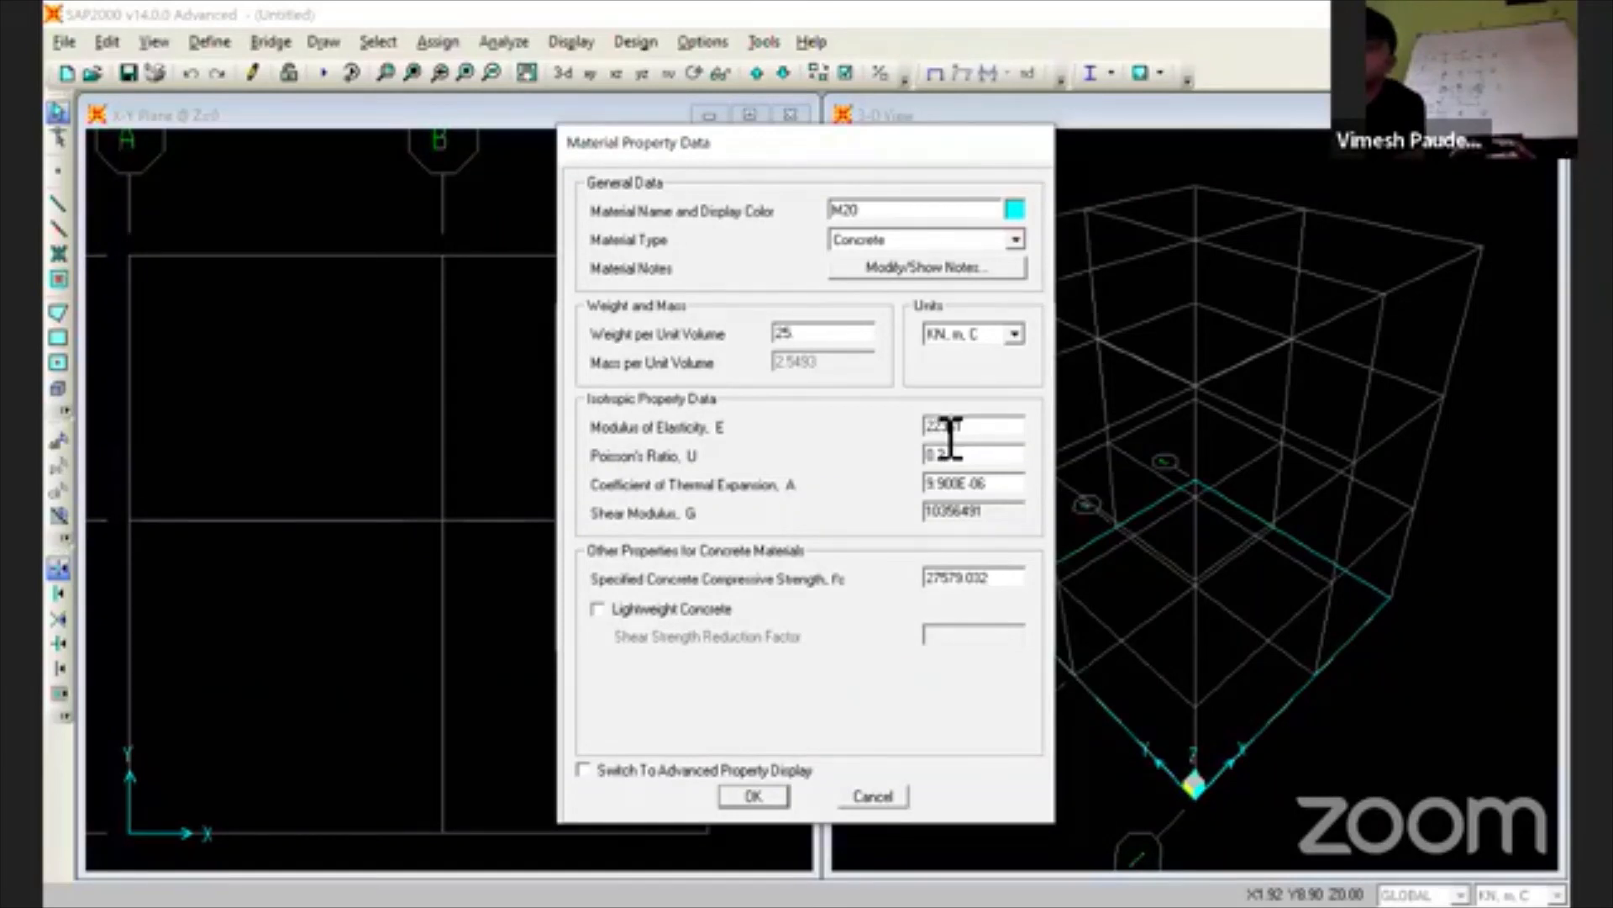
- Switch the M20 material's units to N, mm, C and set its modulus of elasticity to 22361
left_click(983, 339)
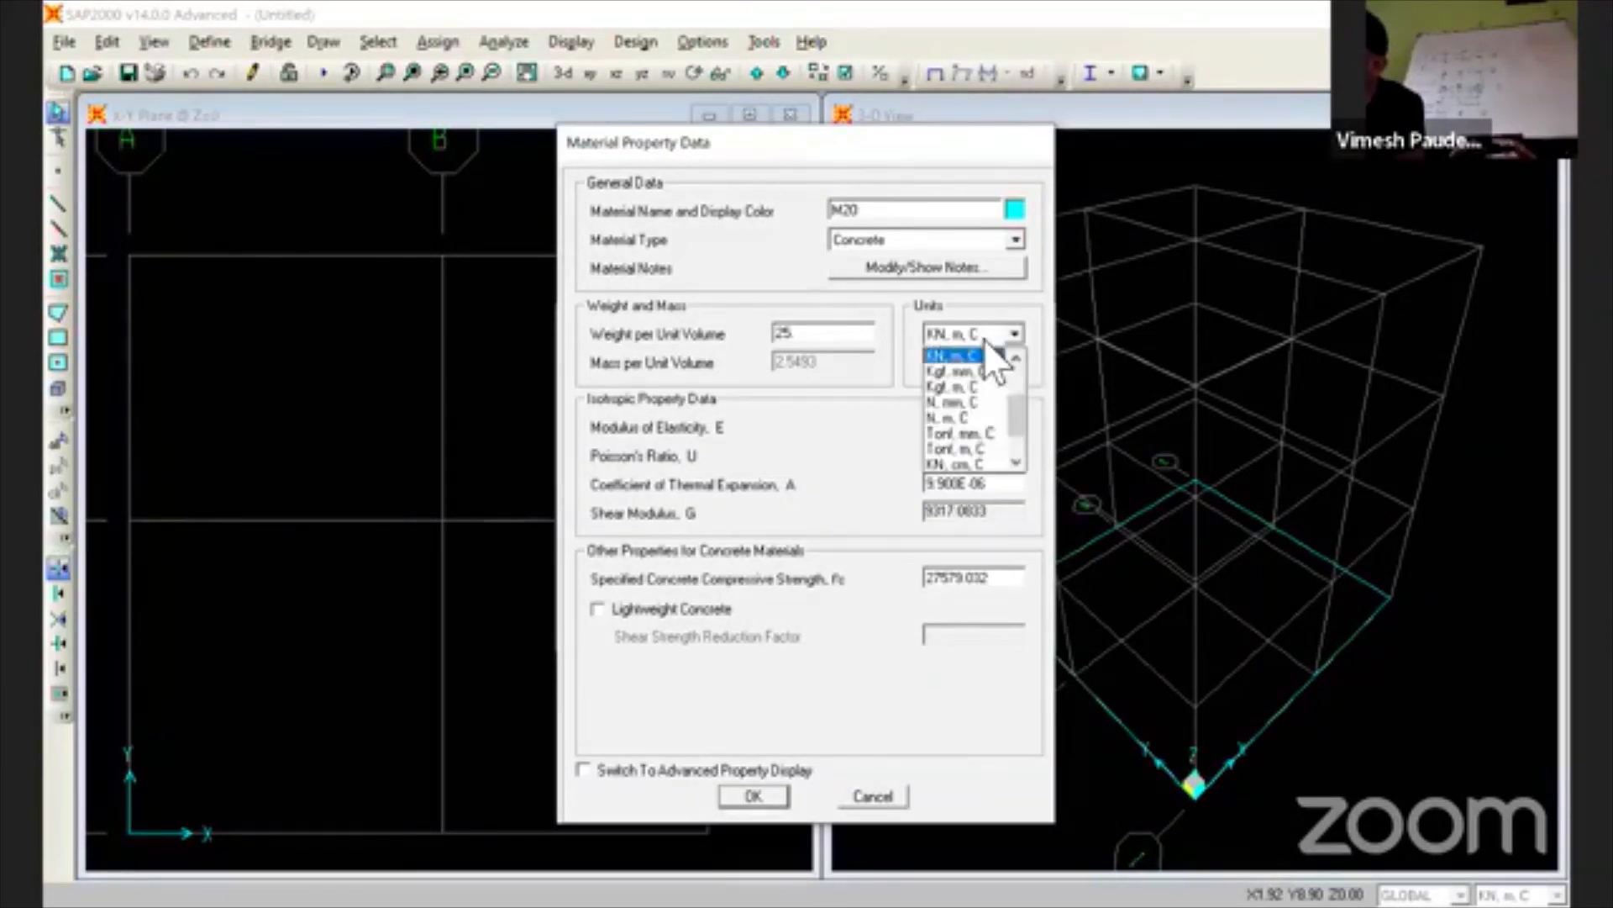
left_click(978, 401)
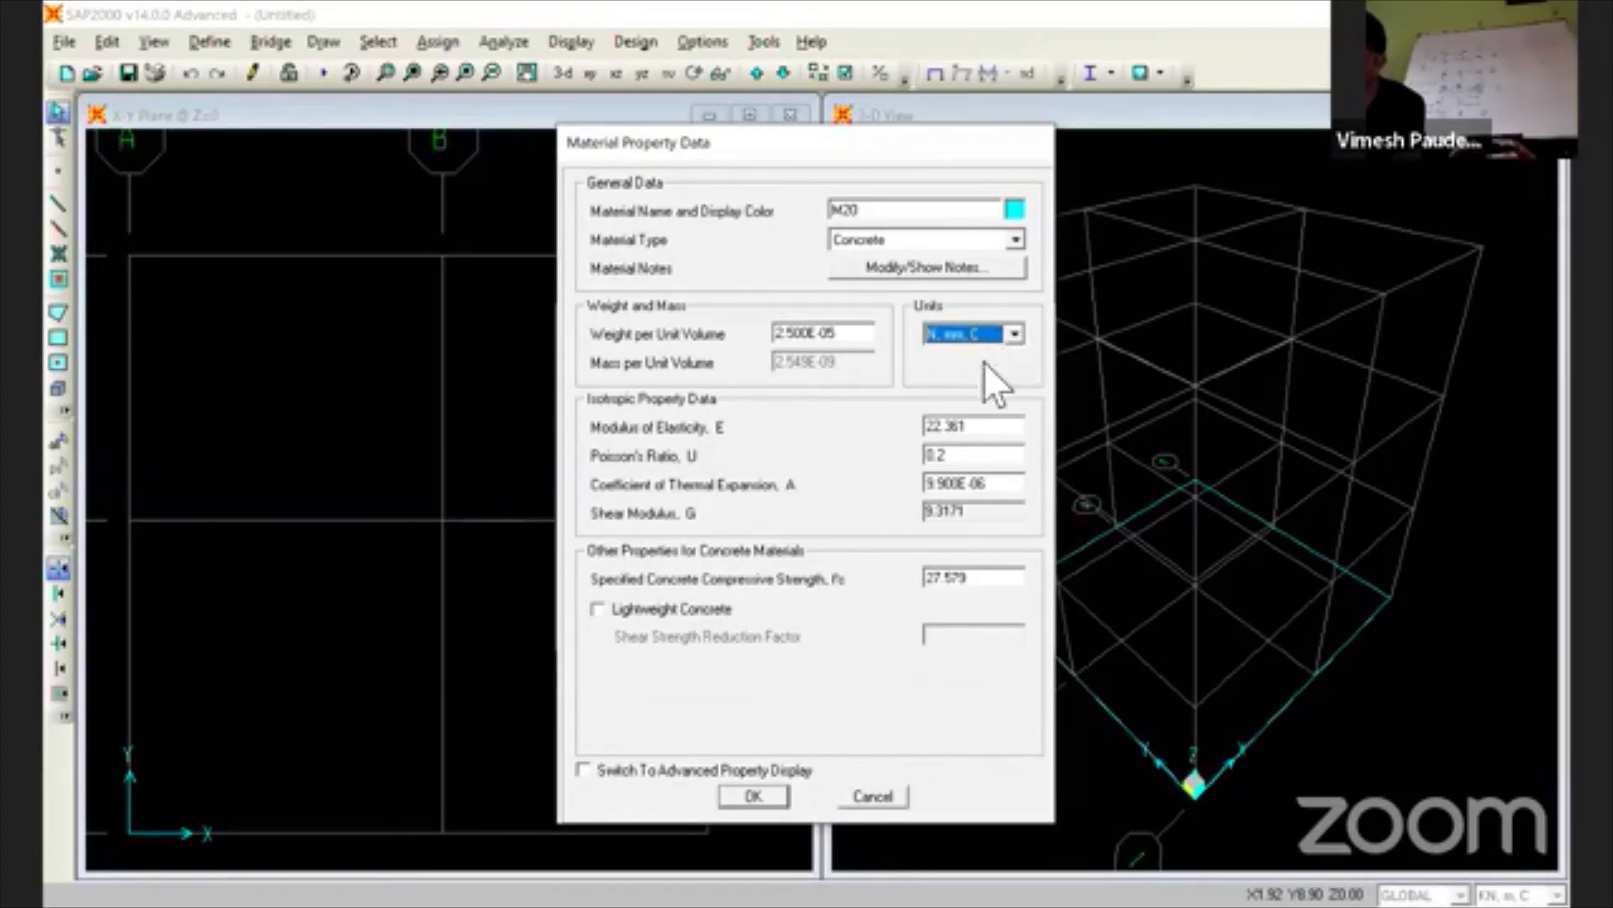
double_click(985, 434)
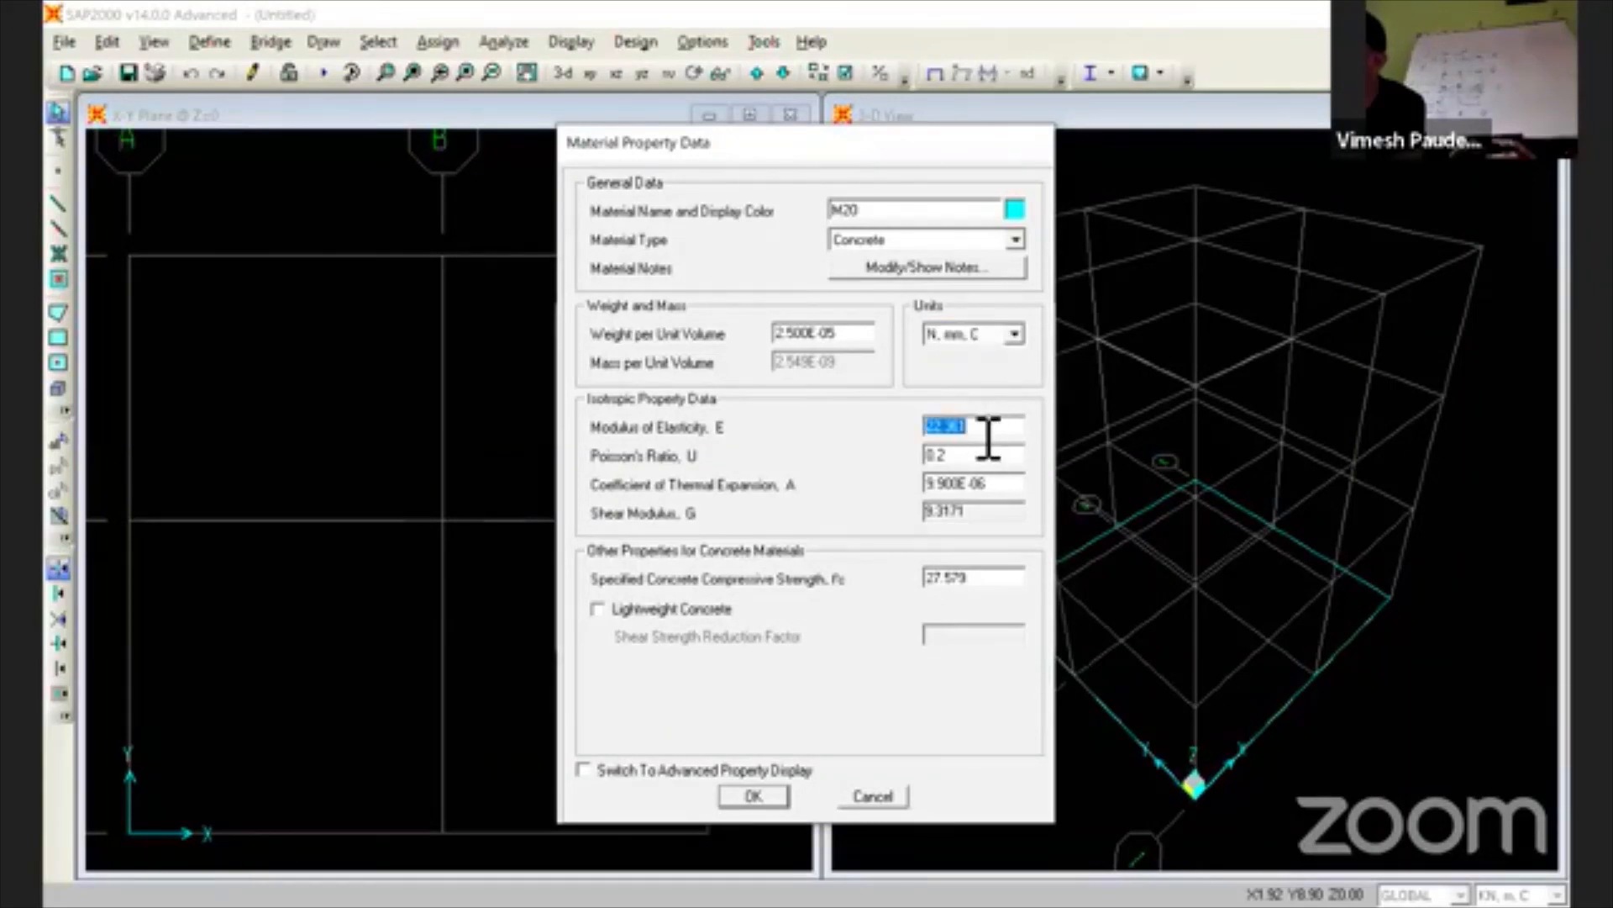
type("223")
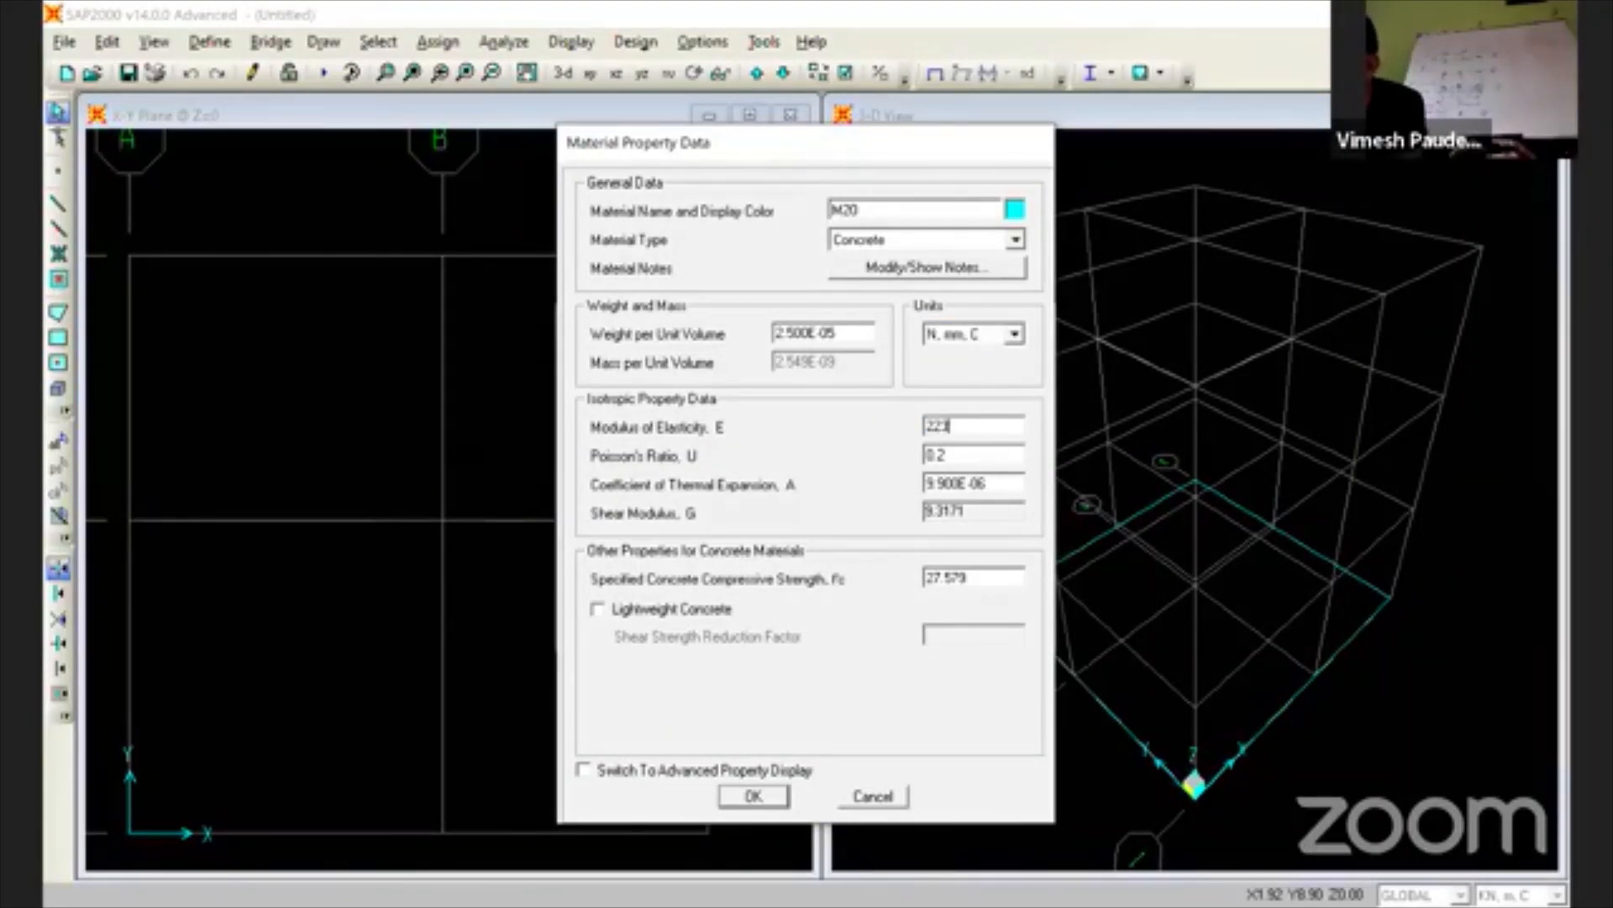
type("60")
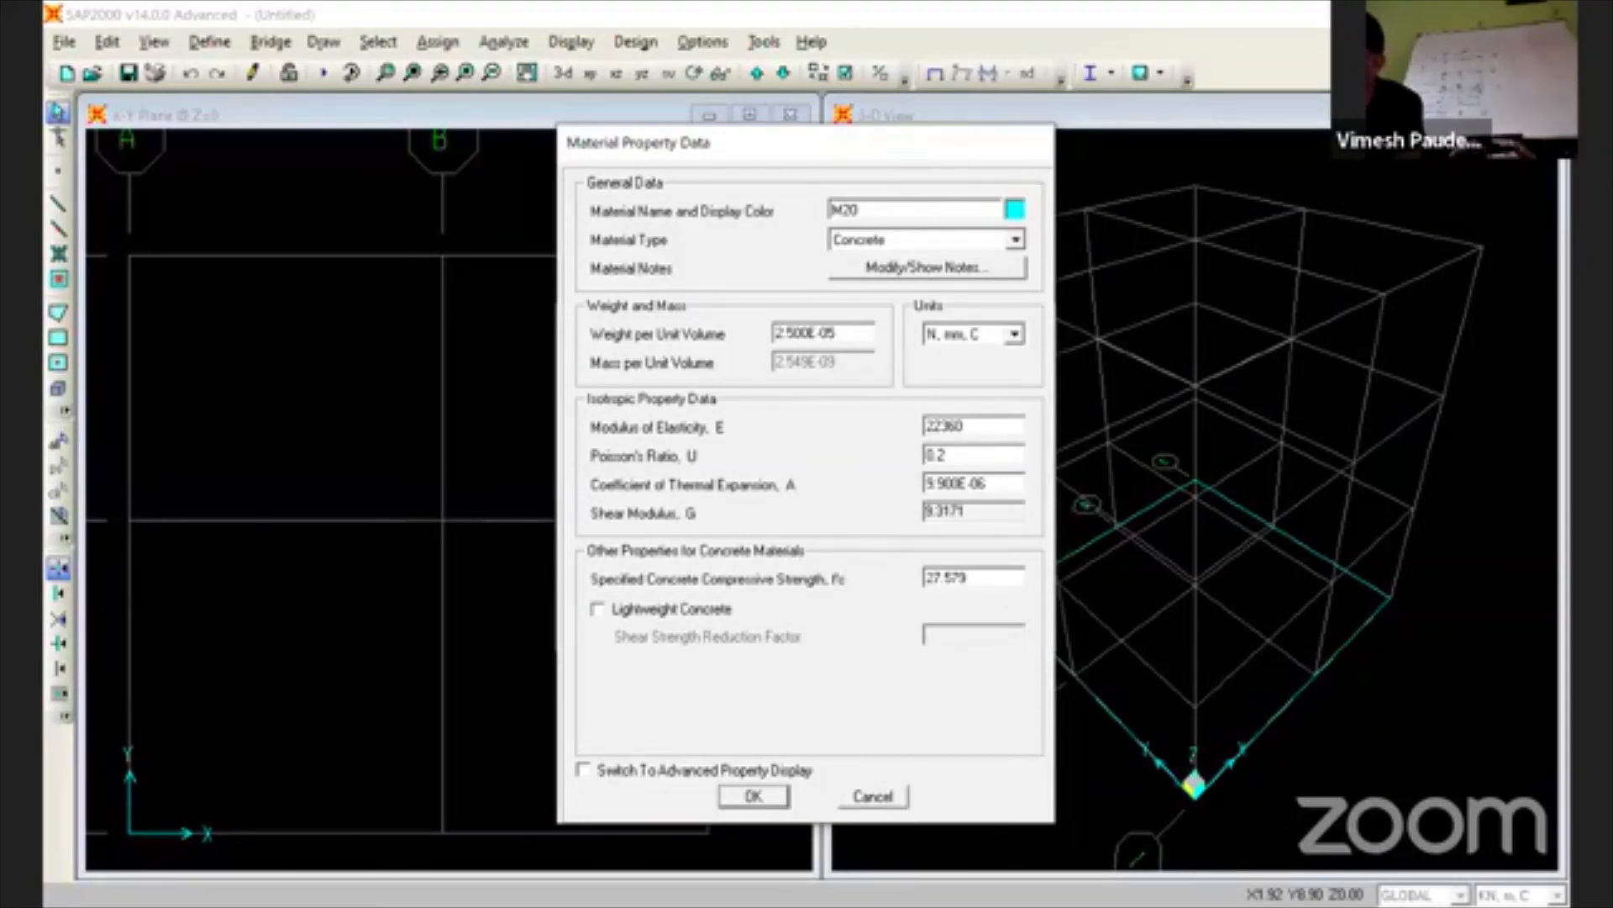
key("BackSpace")
type("1")
- Set the M20 concrete's specified compressive strength to 20 and accept the material properties
double_click(986, 586)
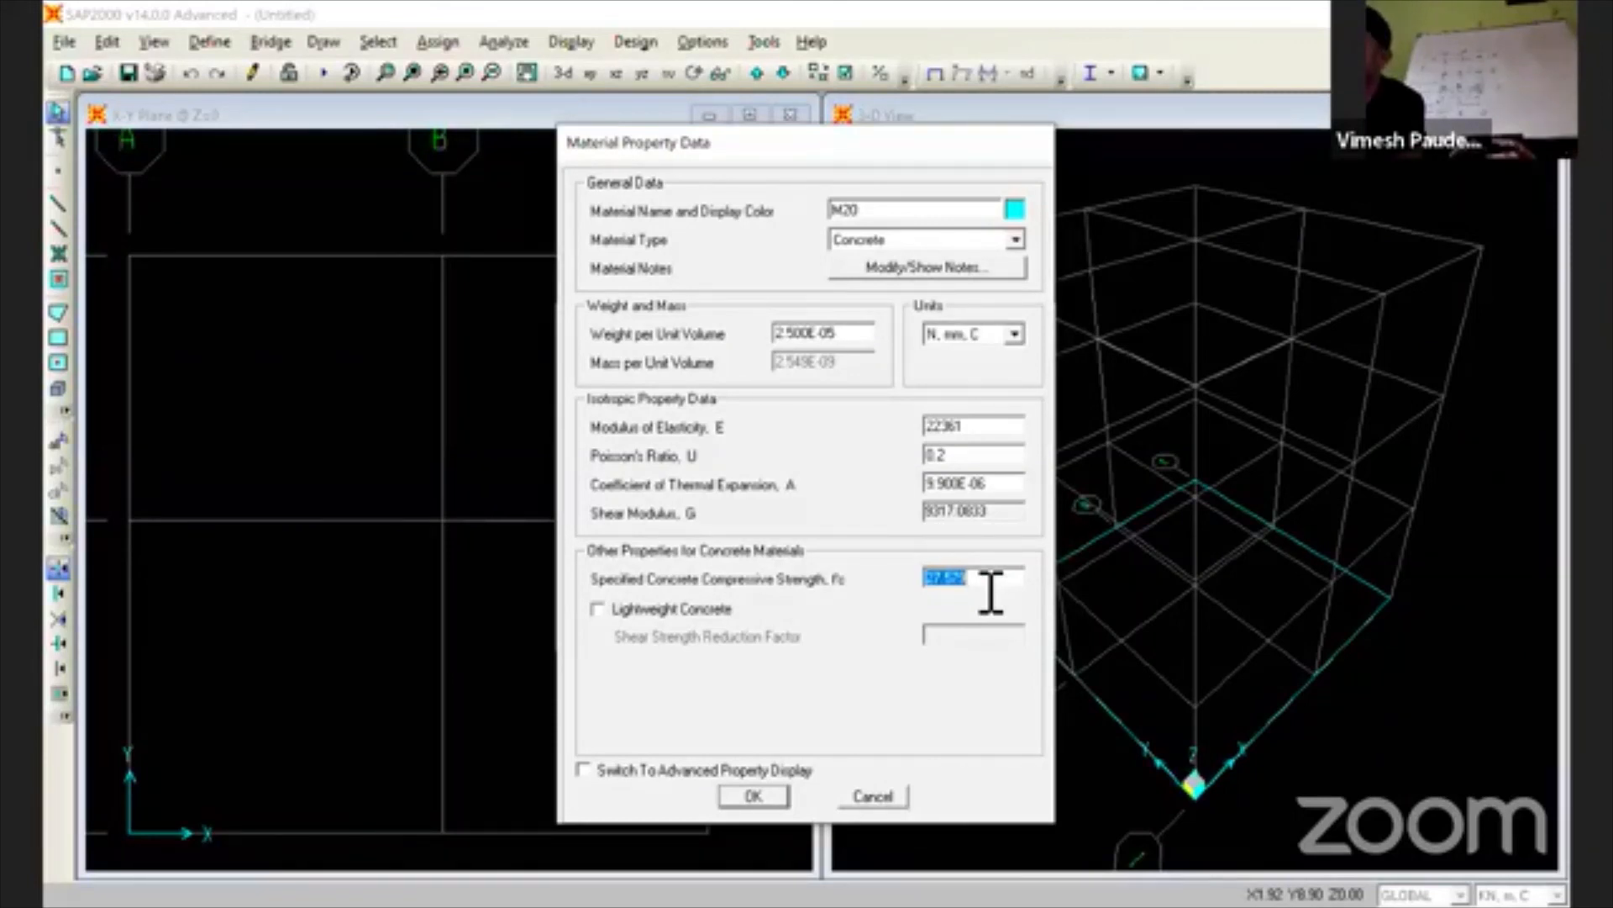
type("20")
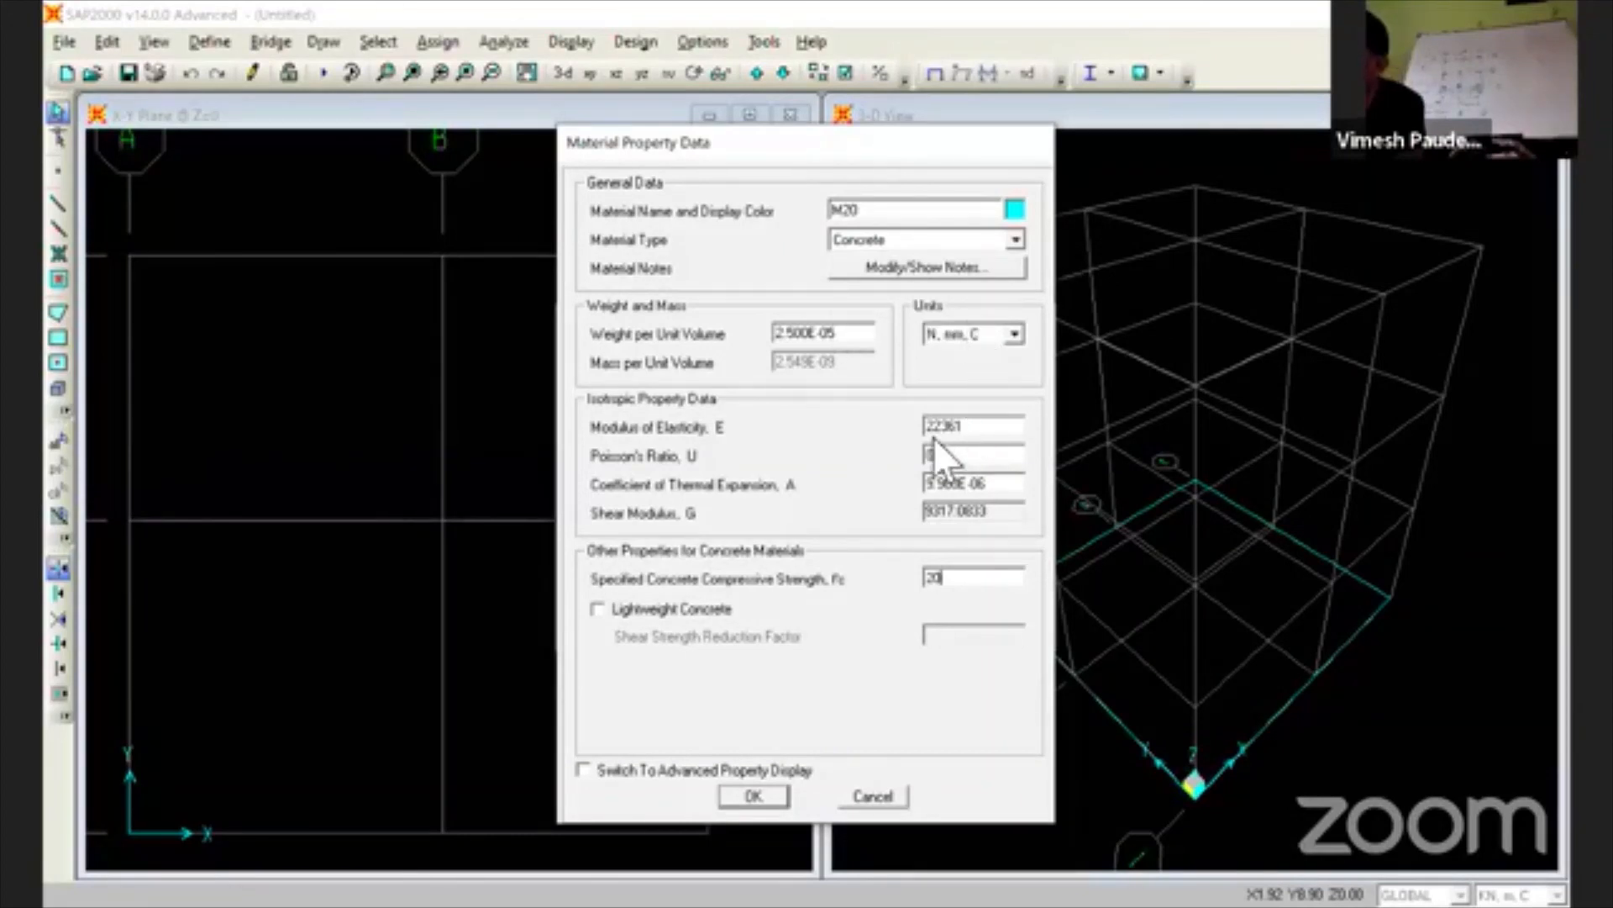
left_click(748, 794)
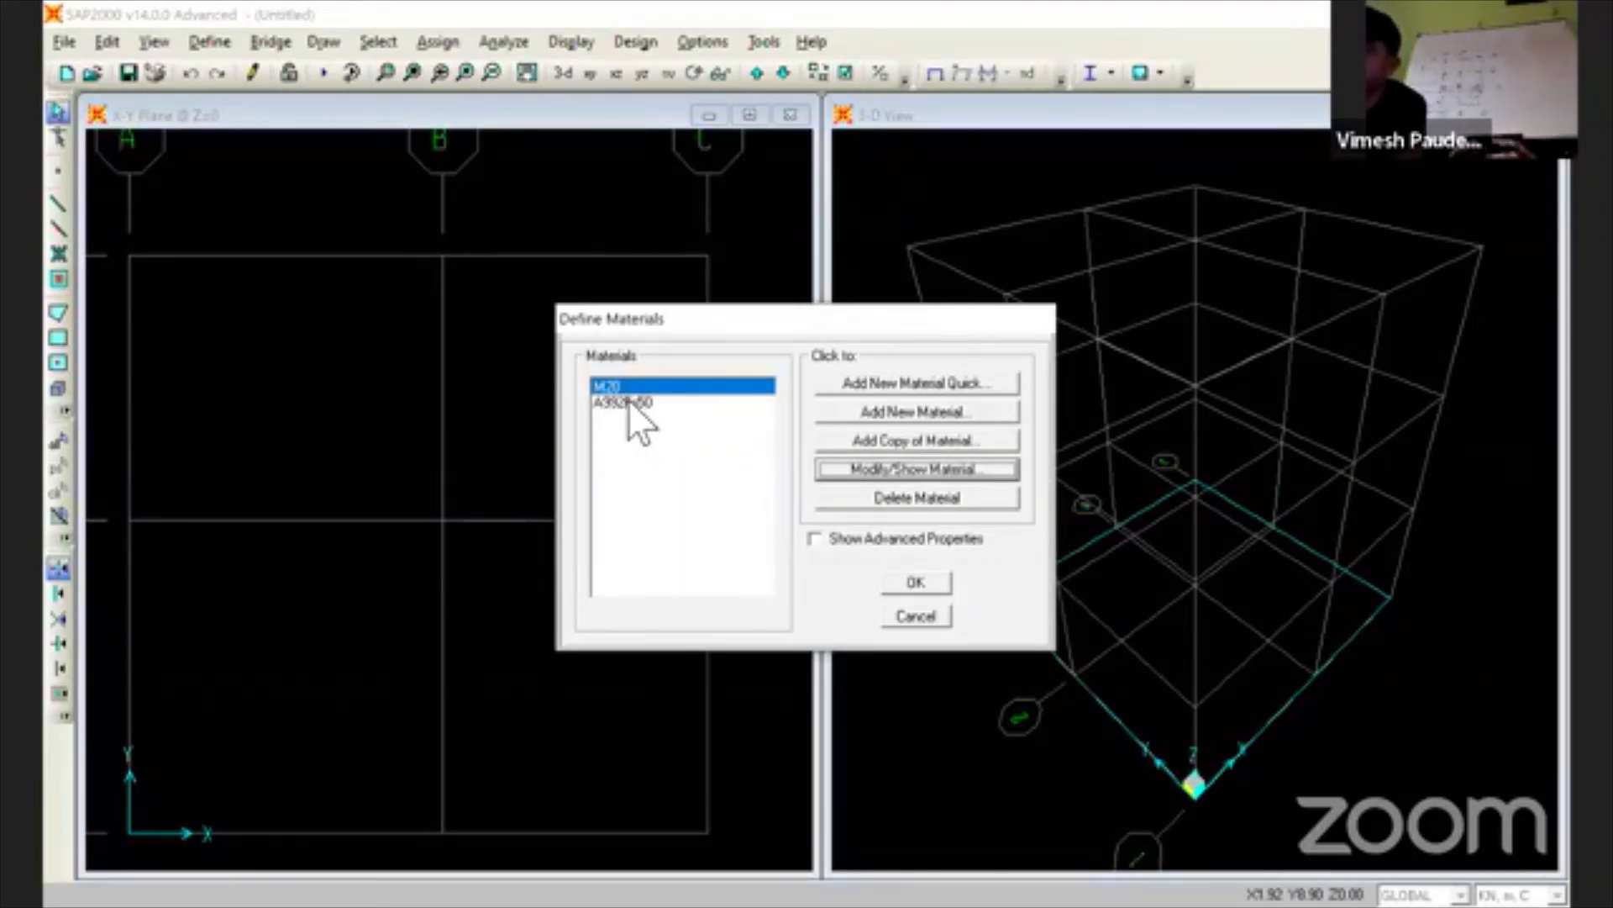
- Rename the A992Fy50 material as Fe500 and set its material type to Rebar
left_click(628, 402)
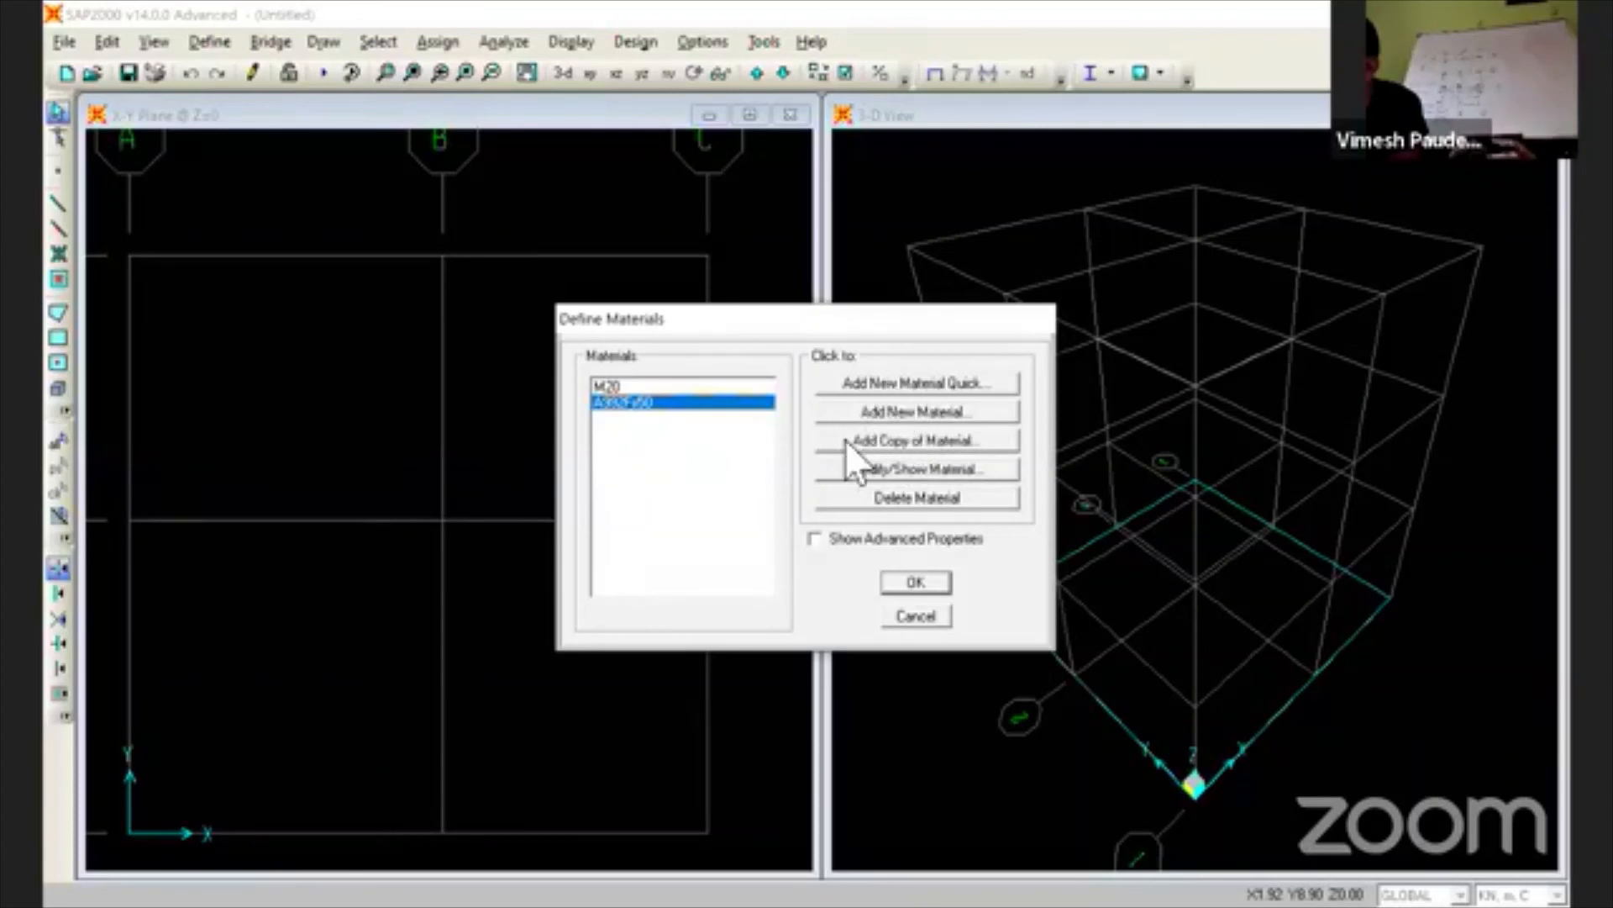
left_click(860, 465)
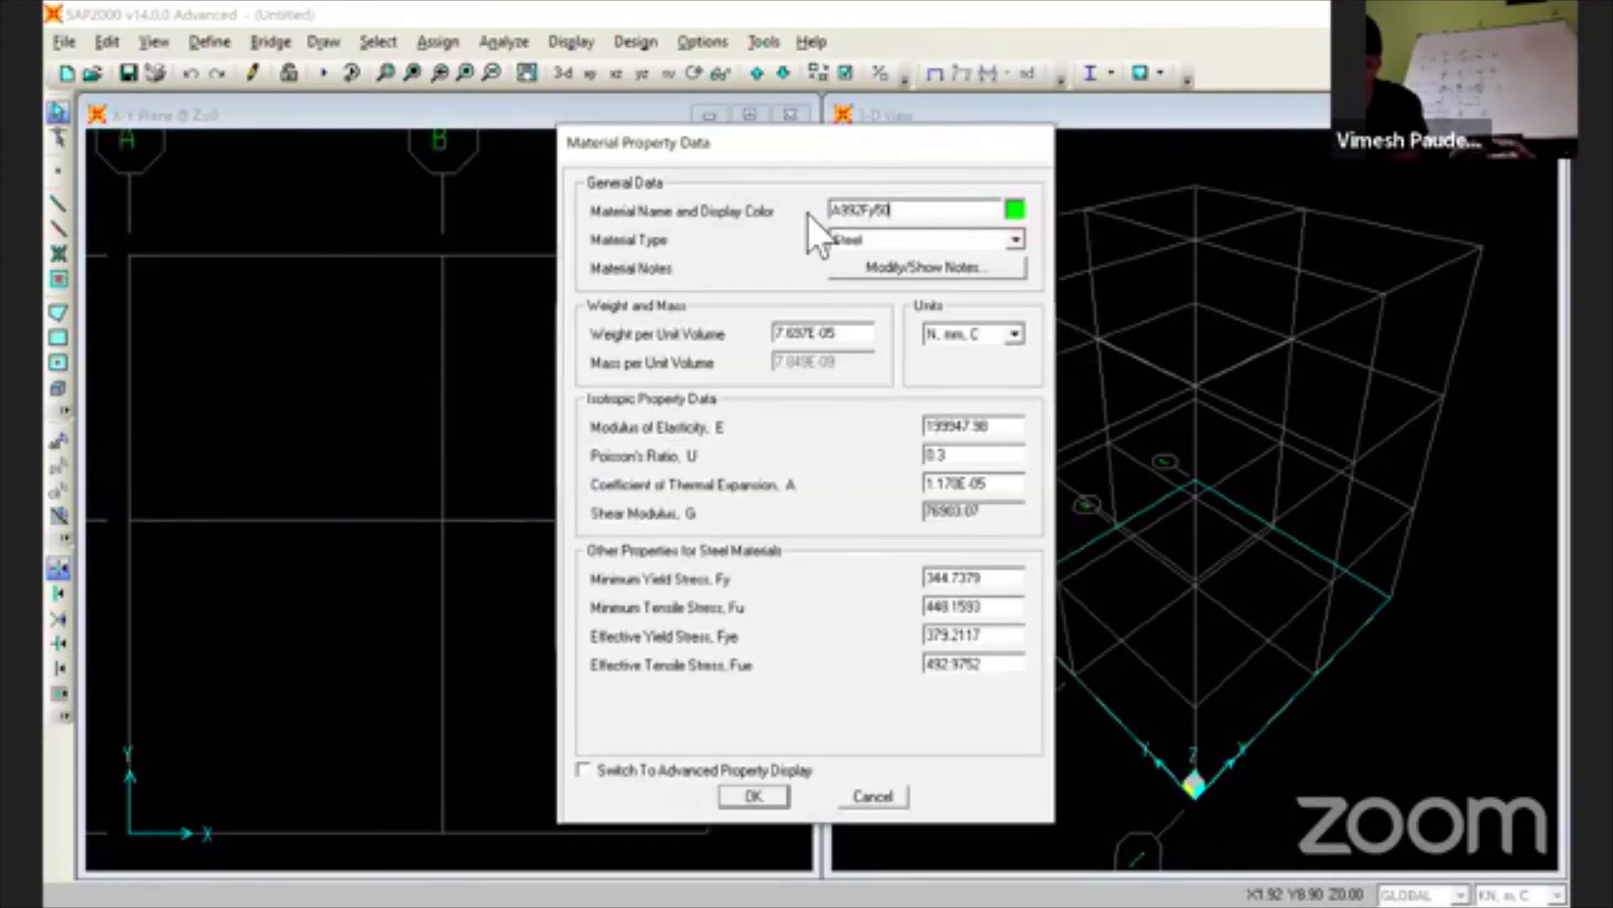
type("R")
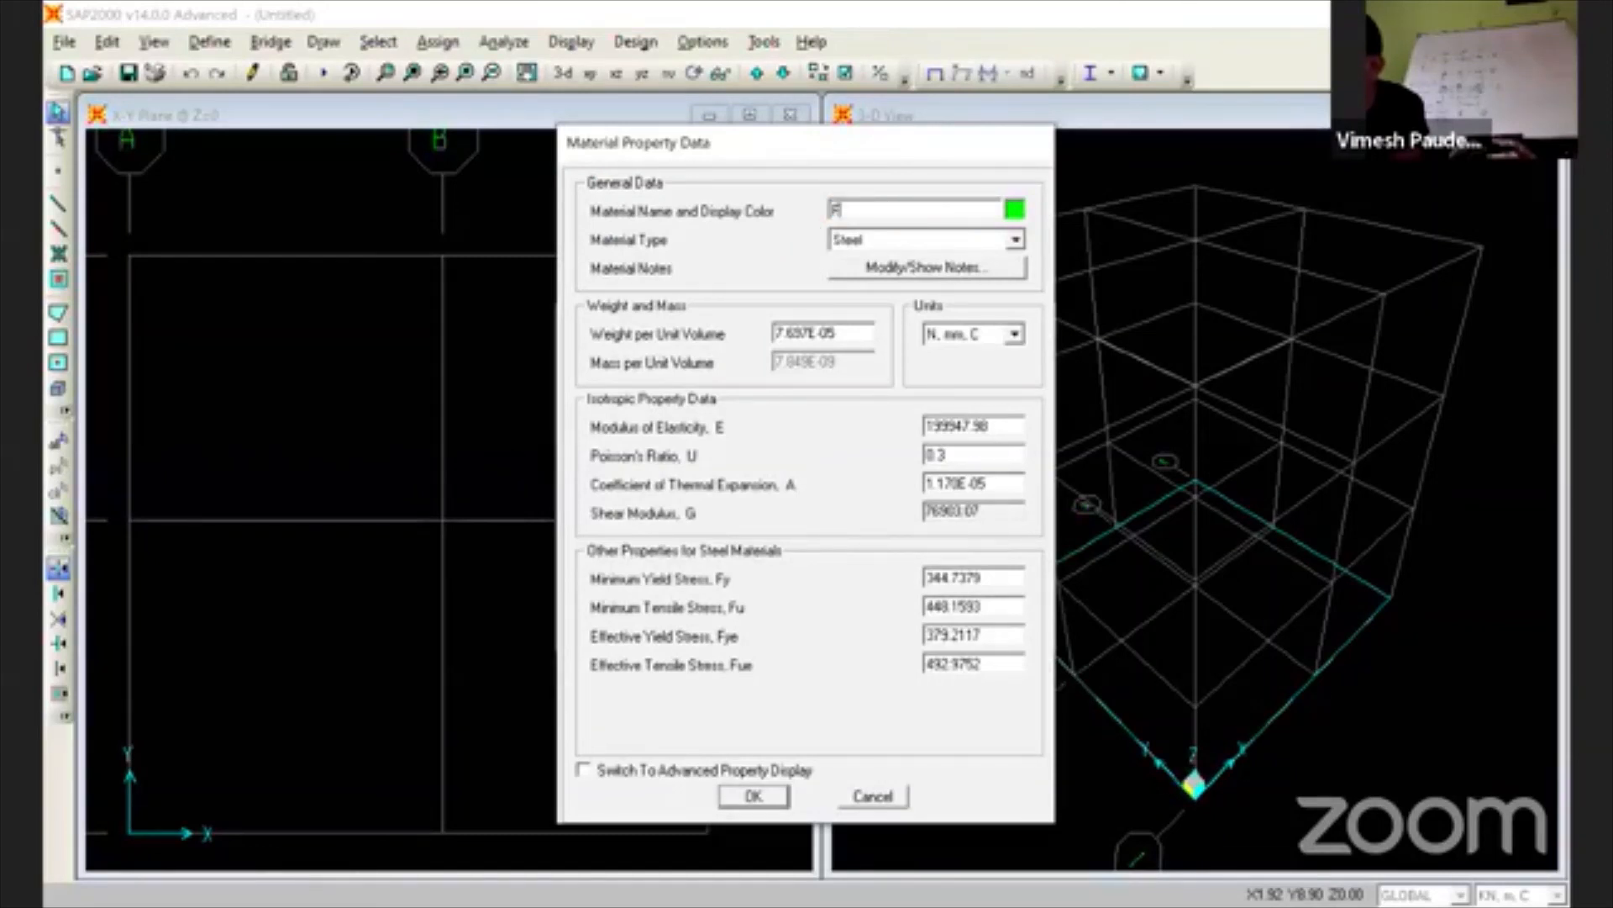
type("e500")
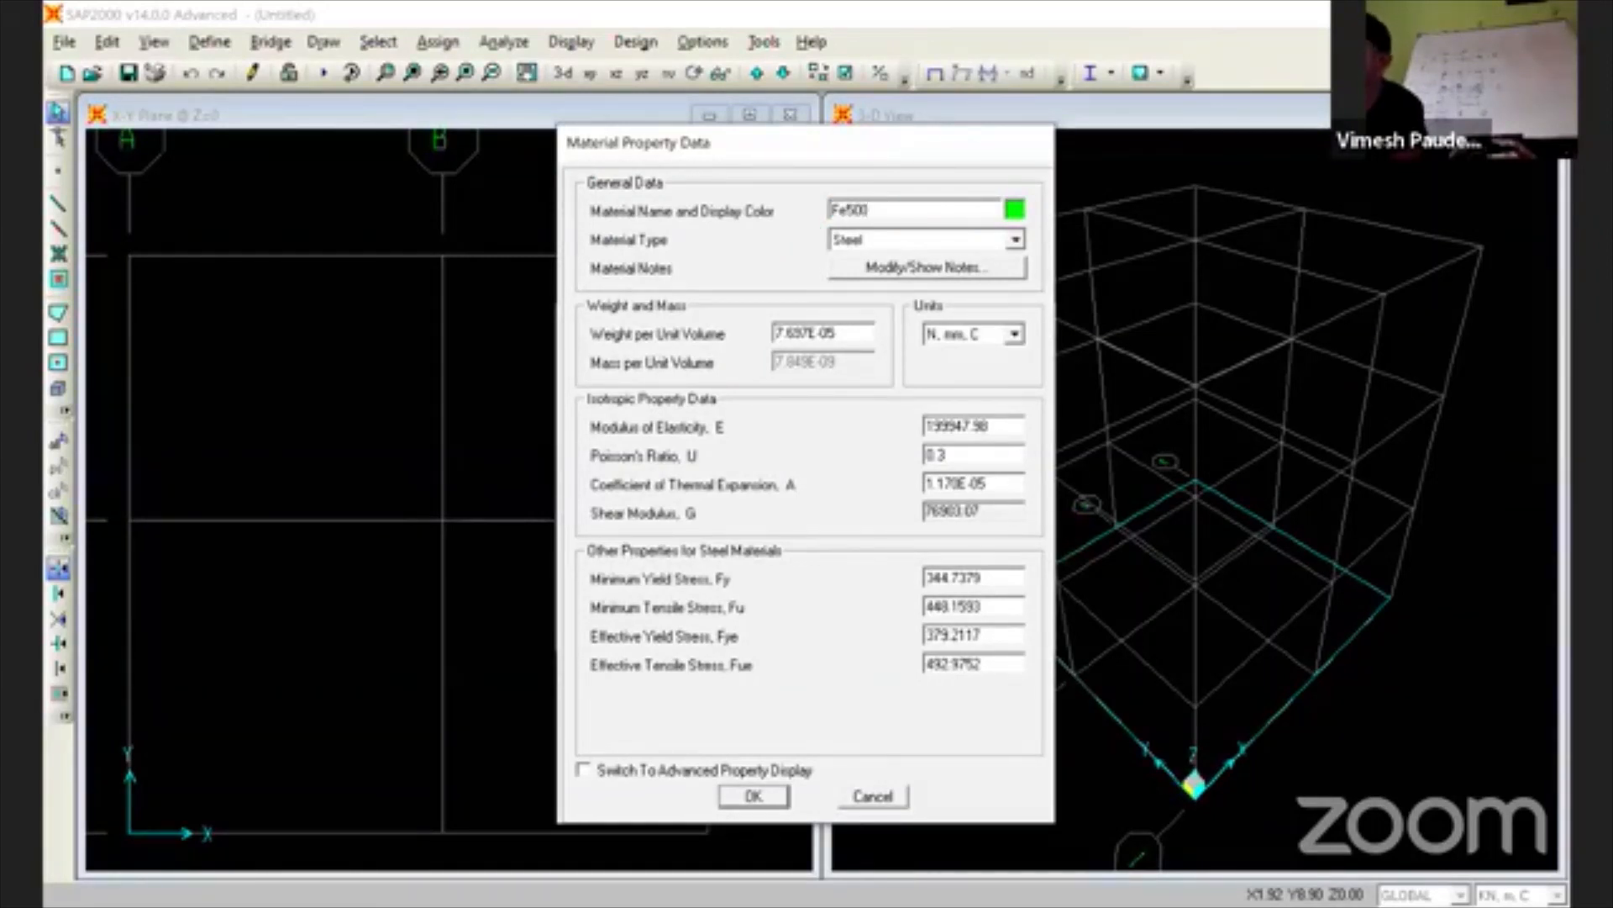
left_click(849, 233)
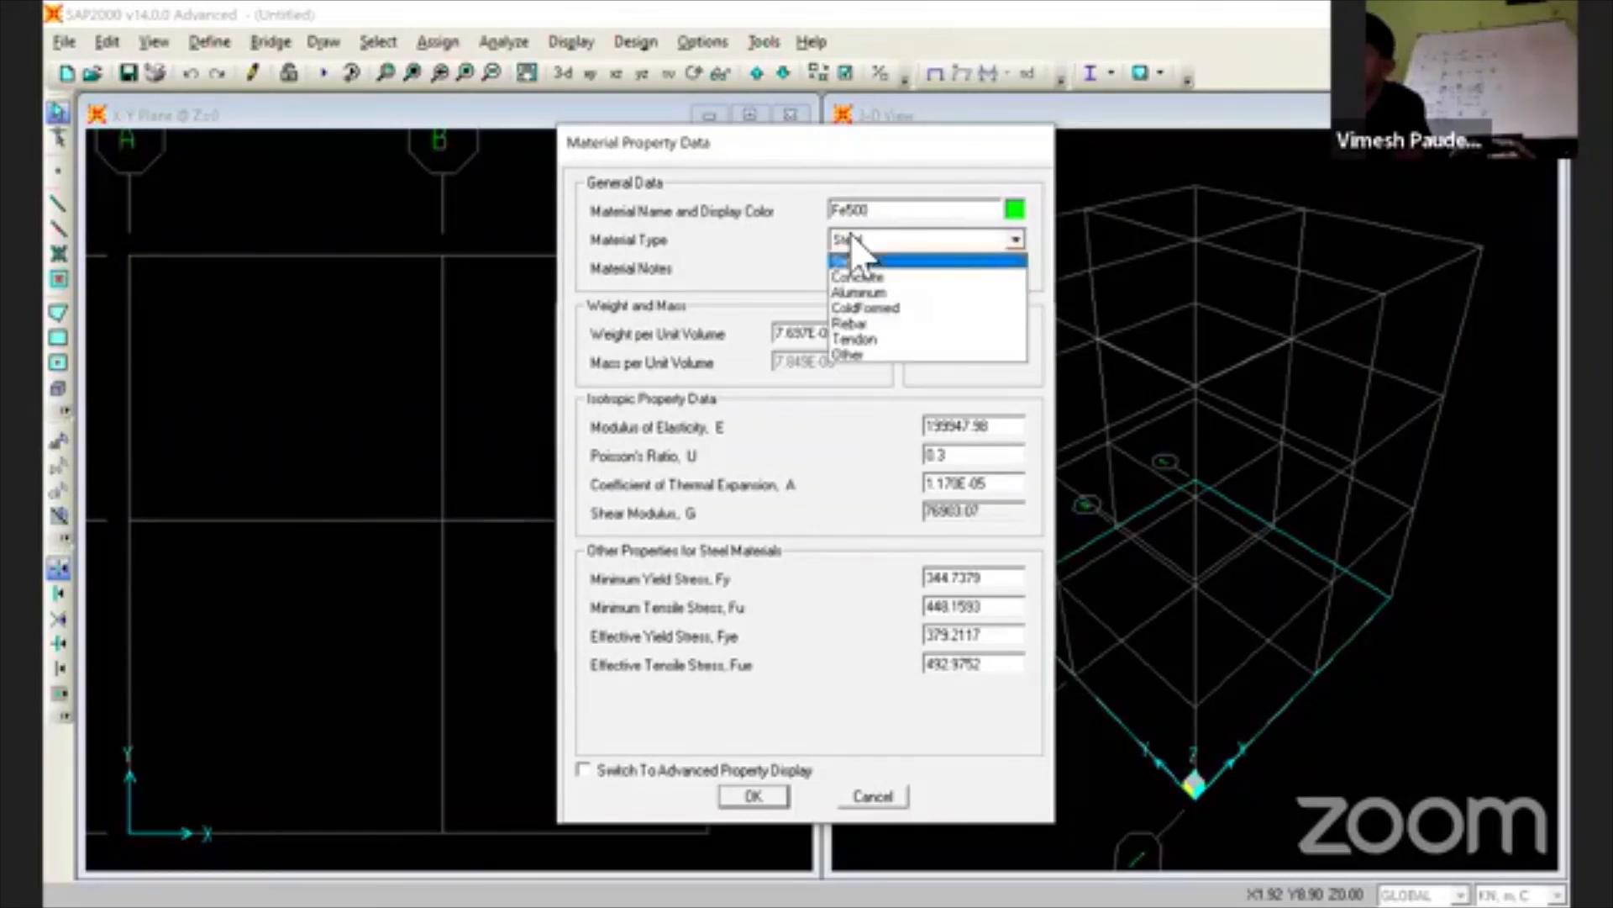
left_click(855, 321)
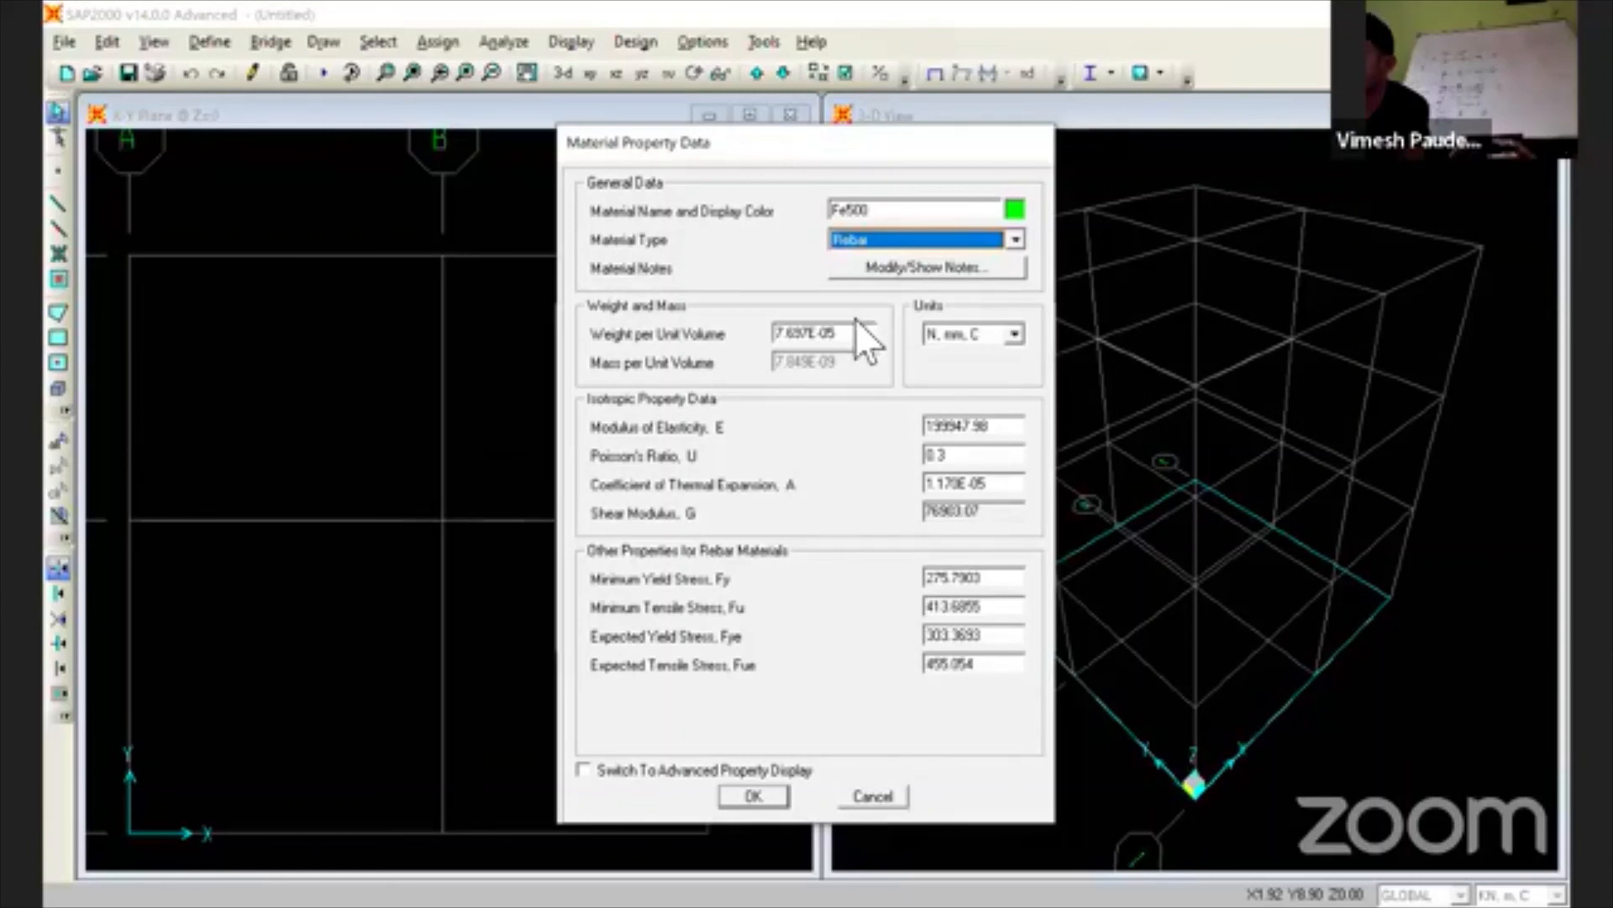
- Check the Fe500 material's weight per unit volume in KN, m, C units and return to N, mm, C
left_click(947, 334)
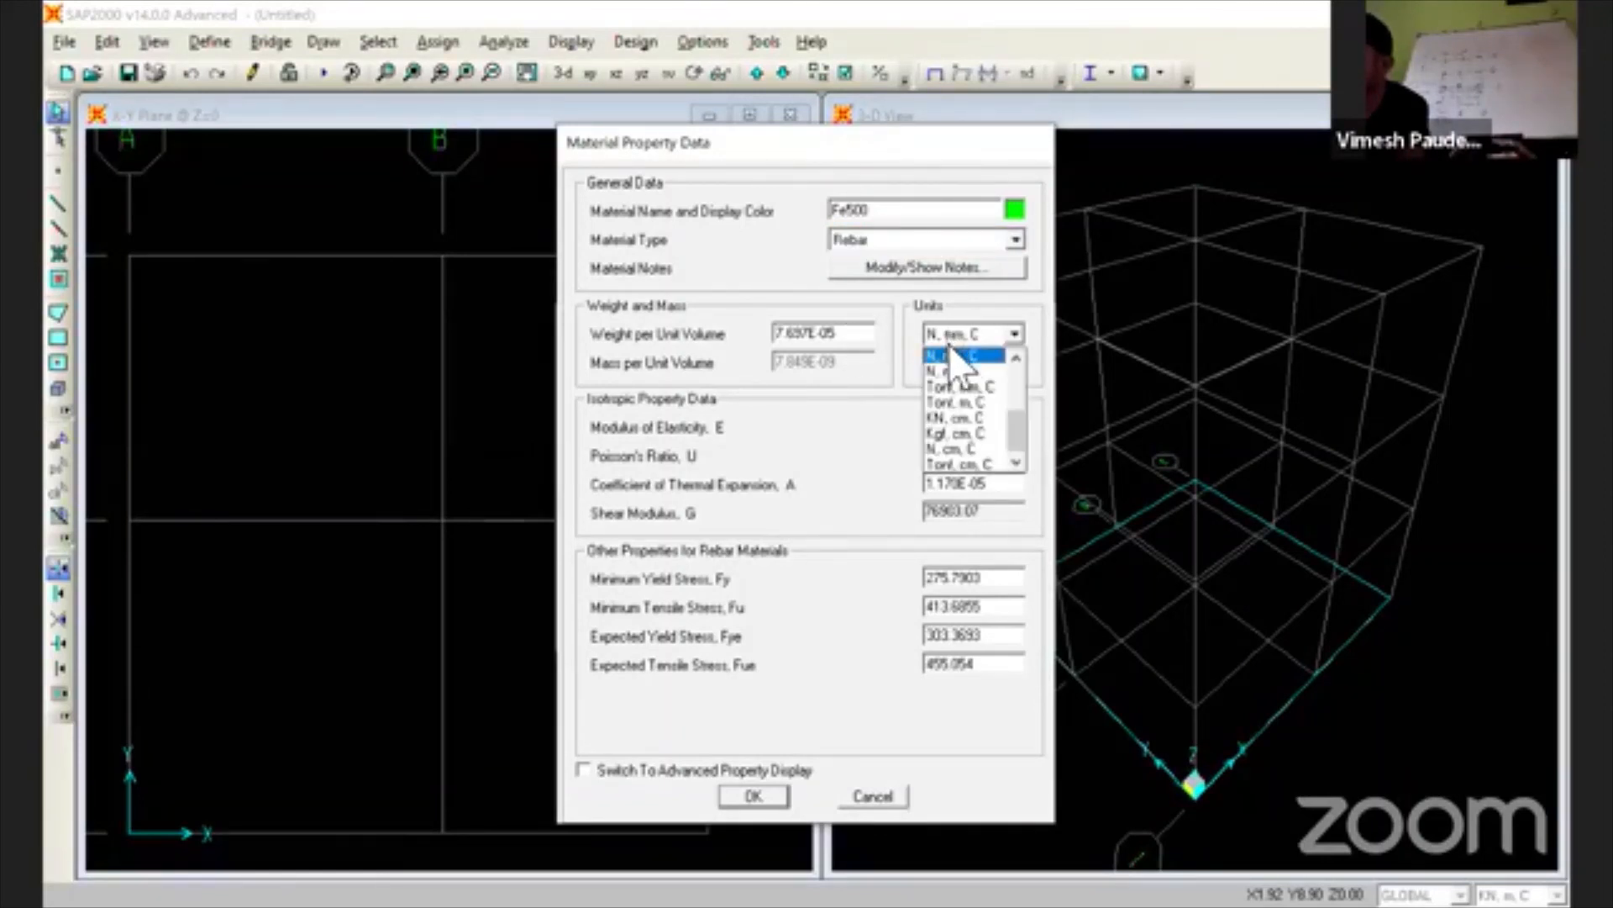
scroll(960, 371, "up", 2)
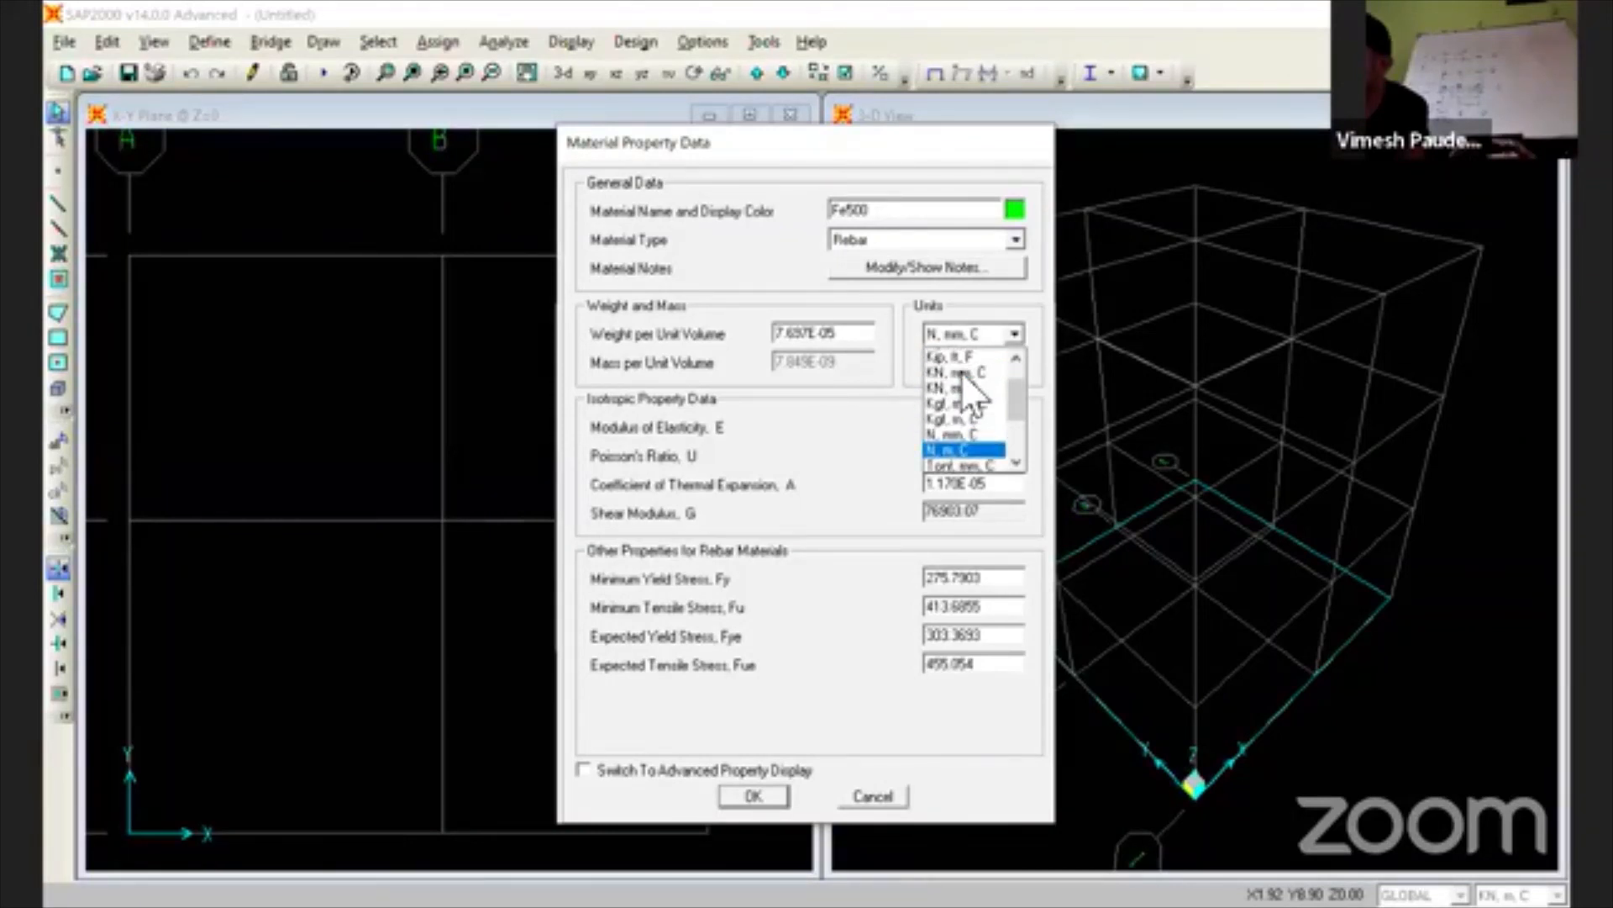
left_click(962, 387)
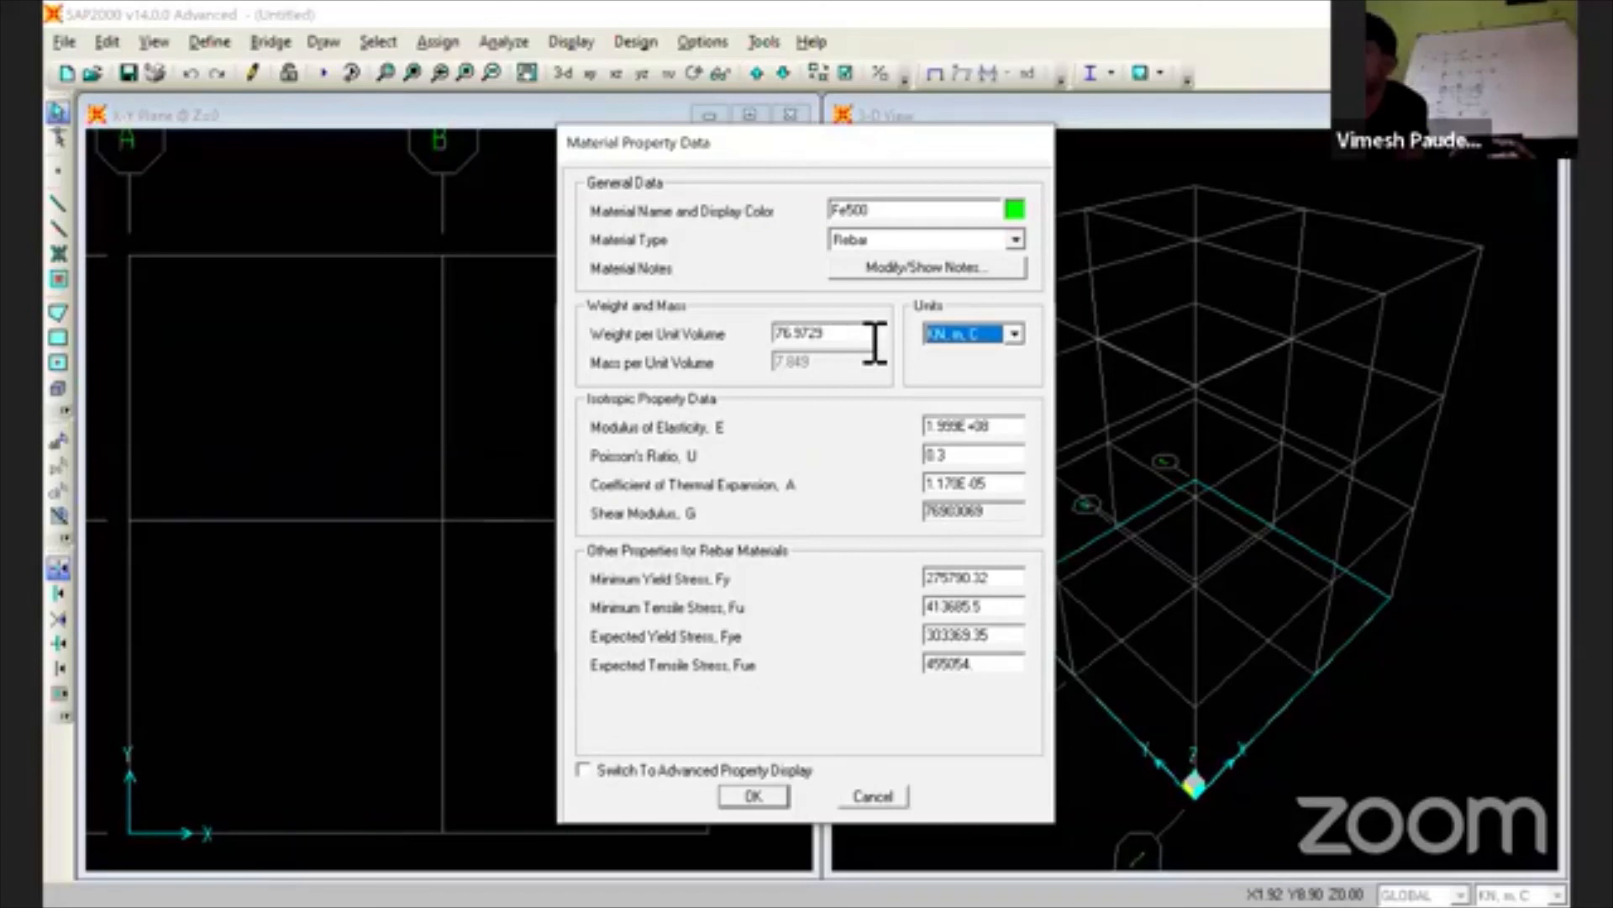
left_click(926, 332)
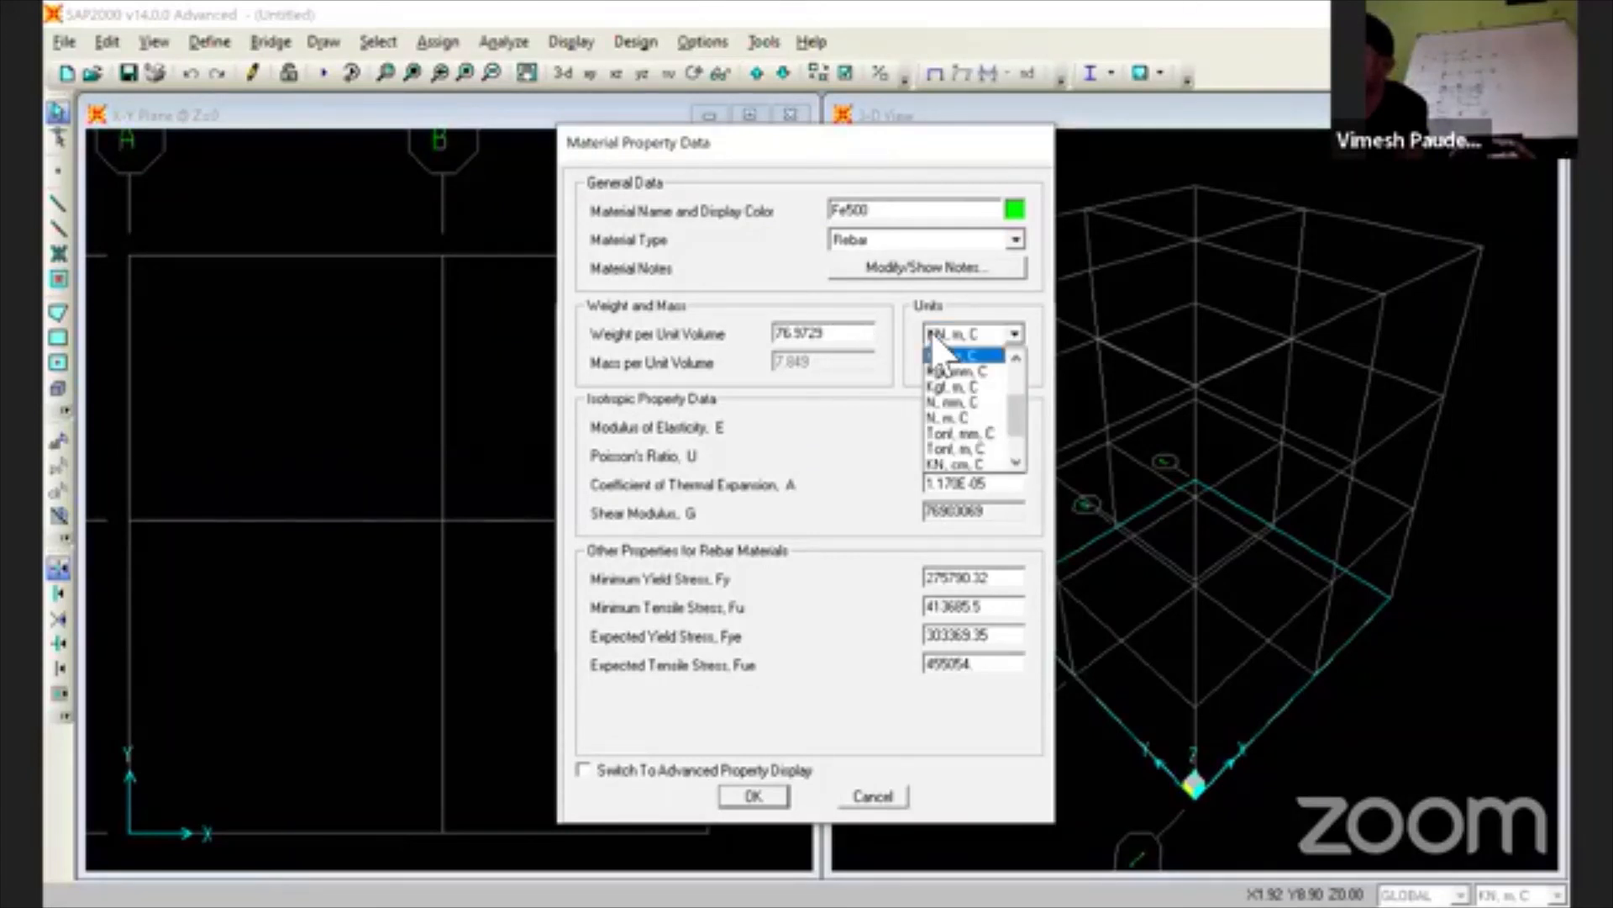
left_click(947, 403)
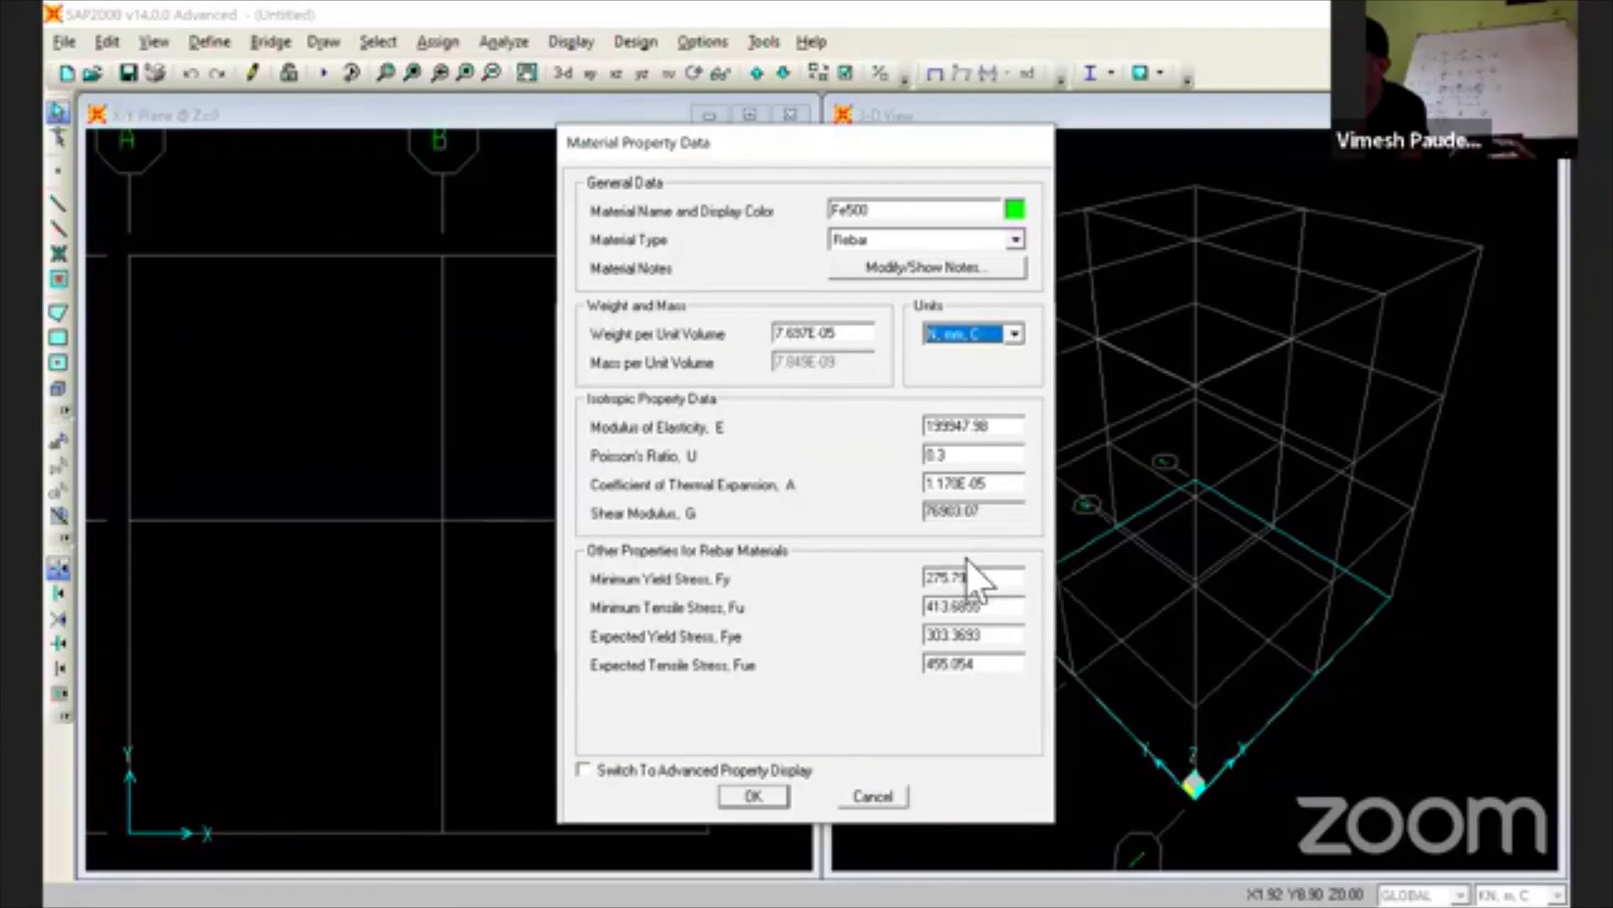
- Set the Fe500 rebar's minimum yield stress Fy to 500 in N, mm, C units and accept the material properties
double_click(998, 582)
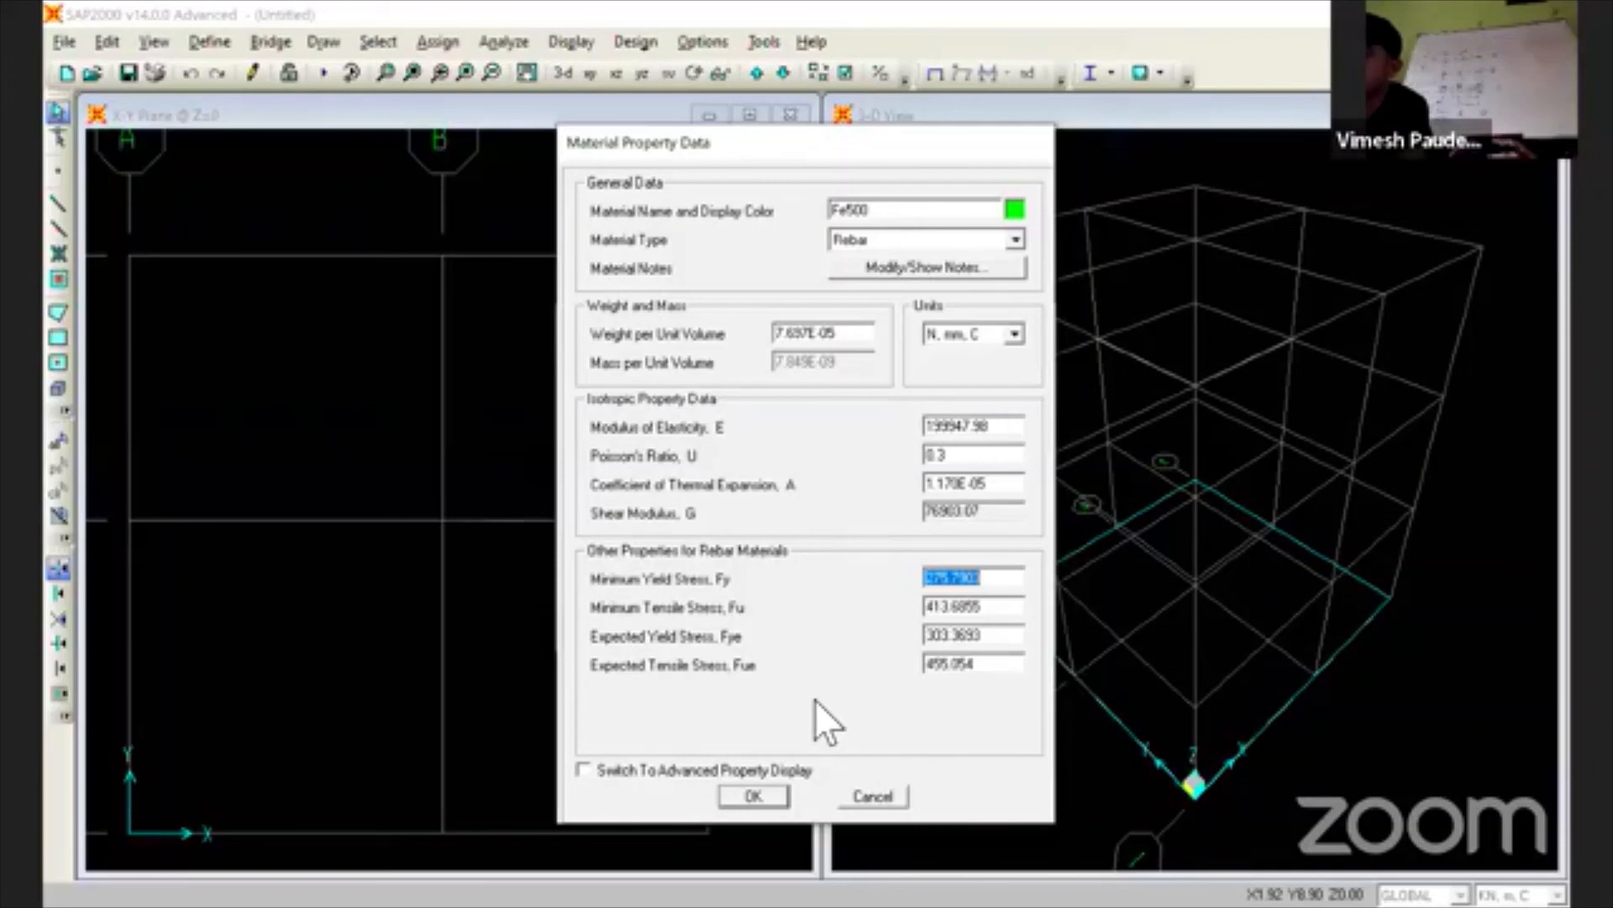
key("alt+Tab")
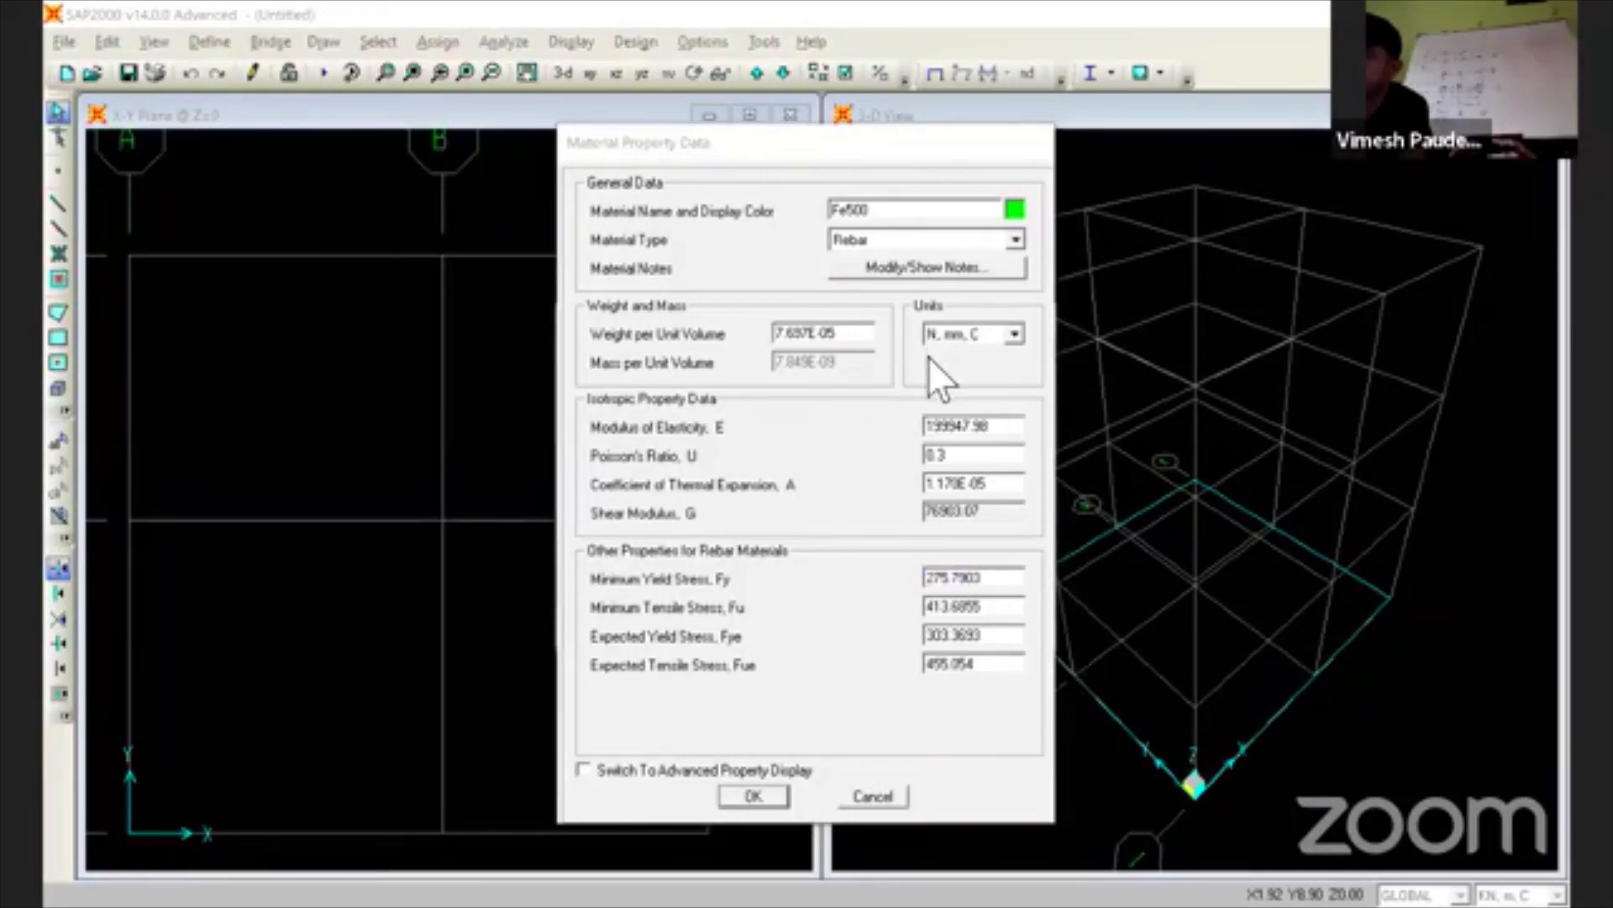
left_click(870, 568)
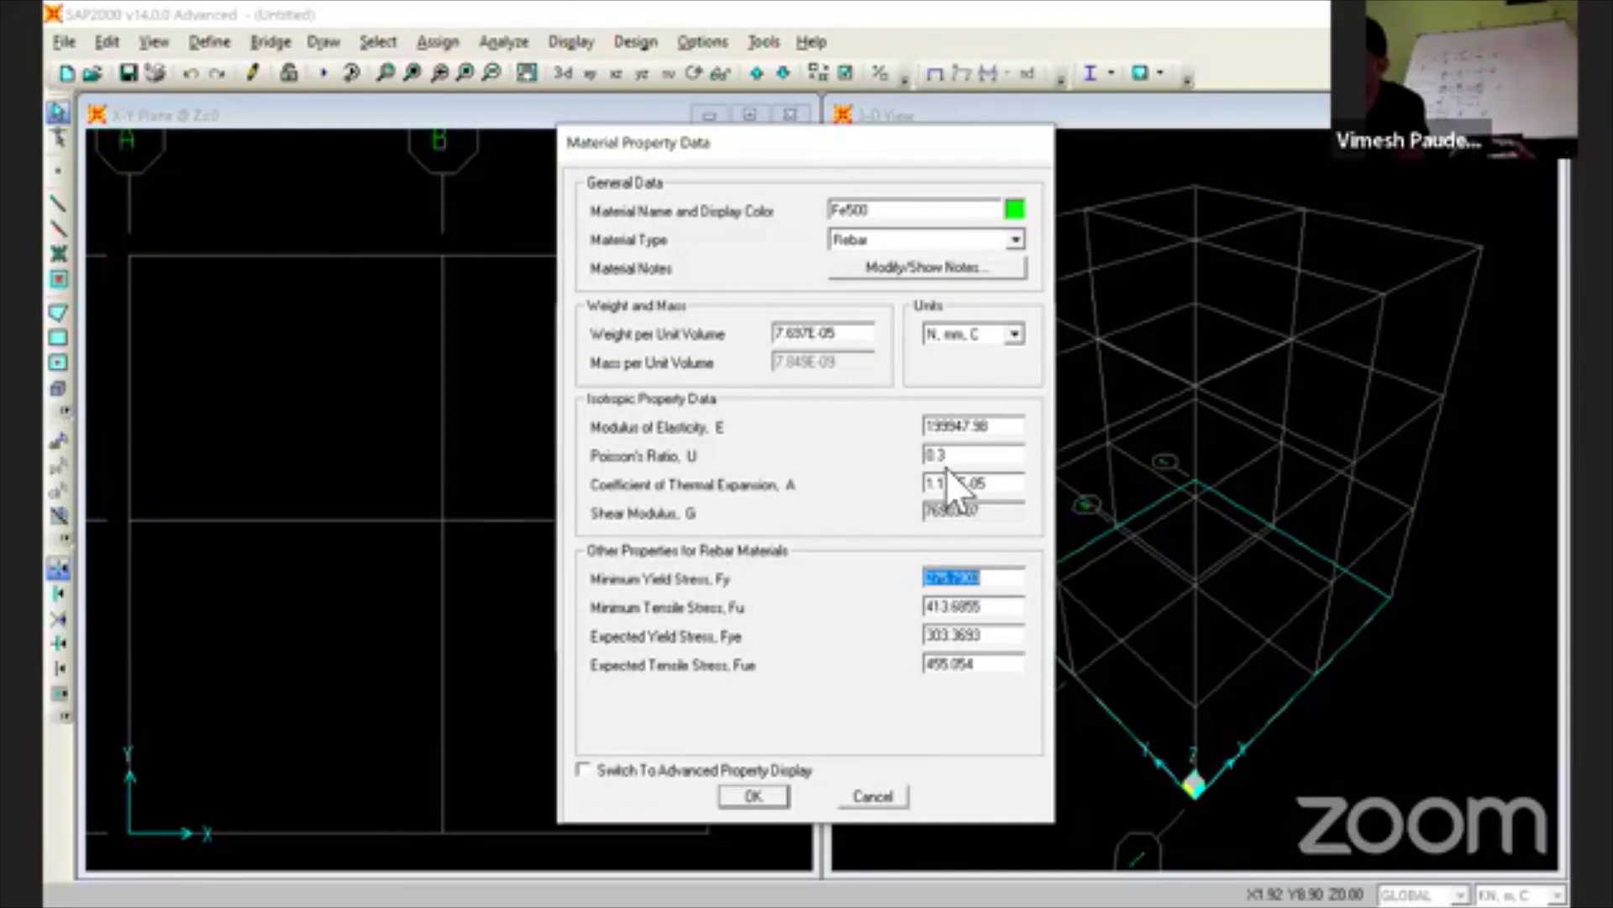
type("500")
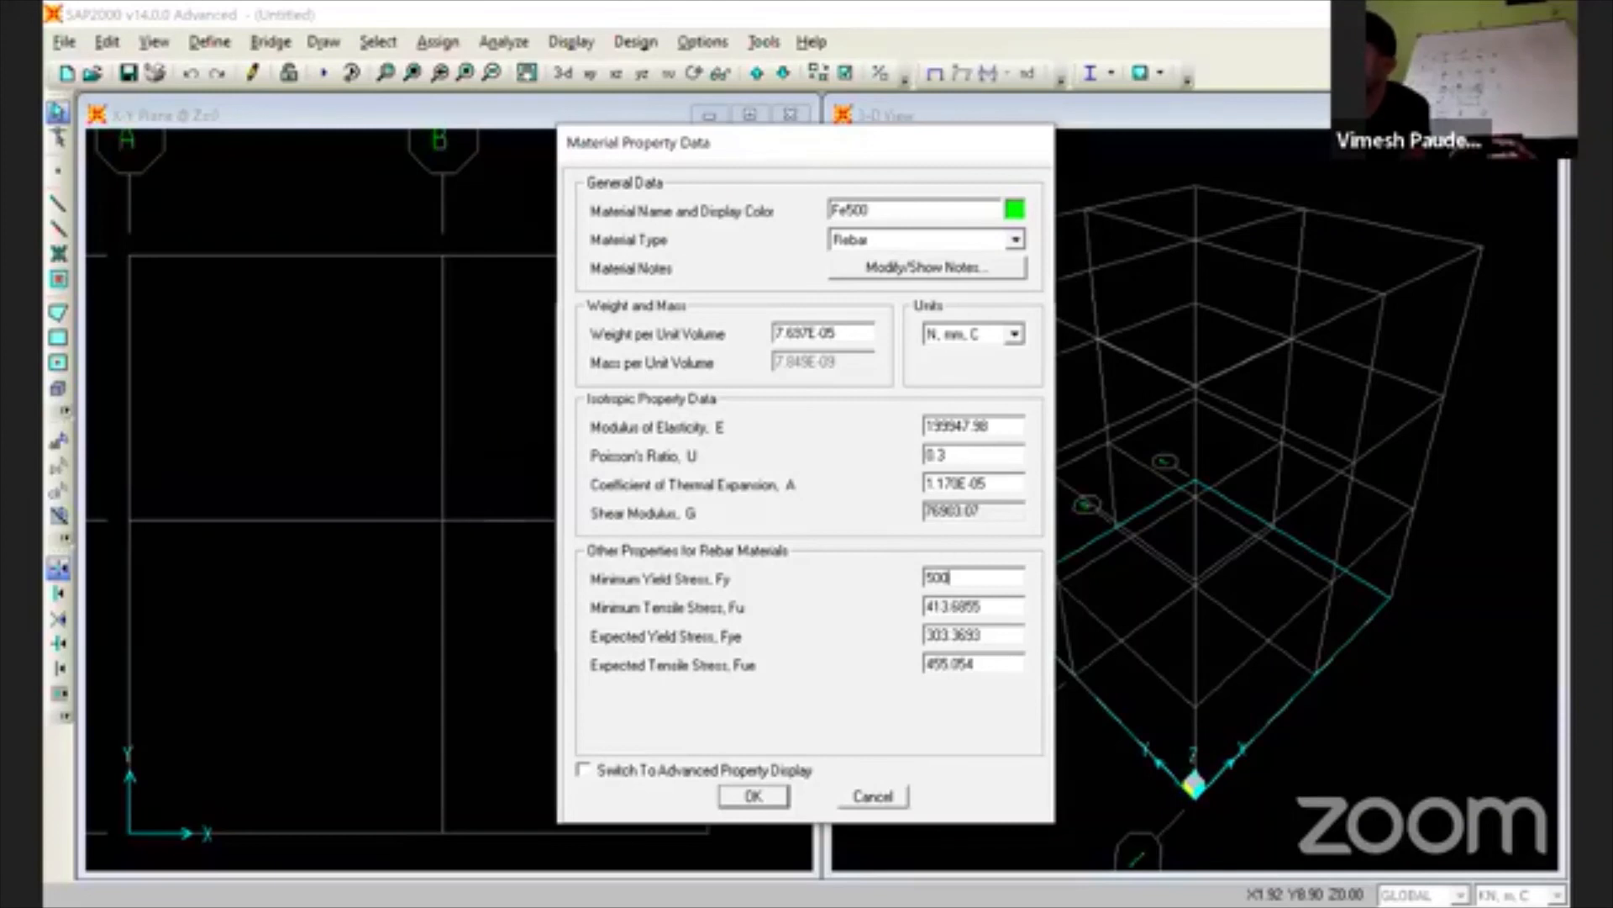
left_click(962, 612)
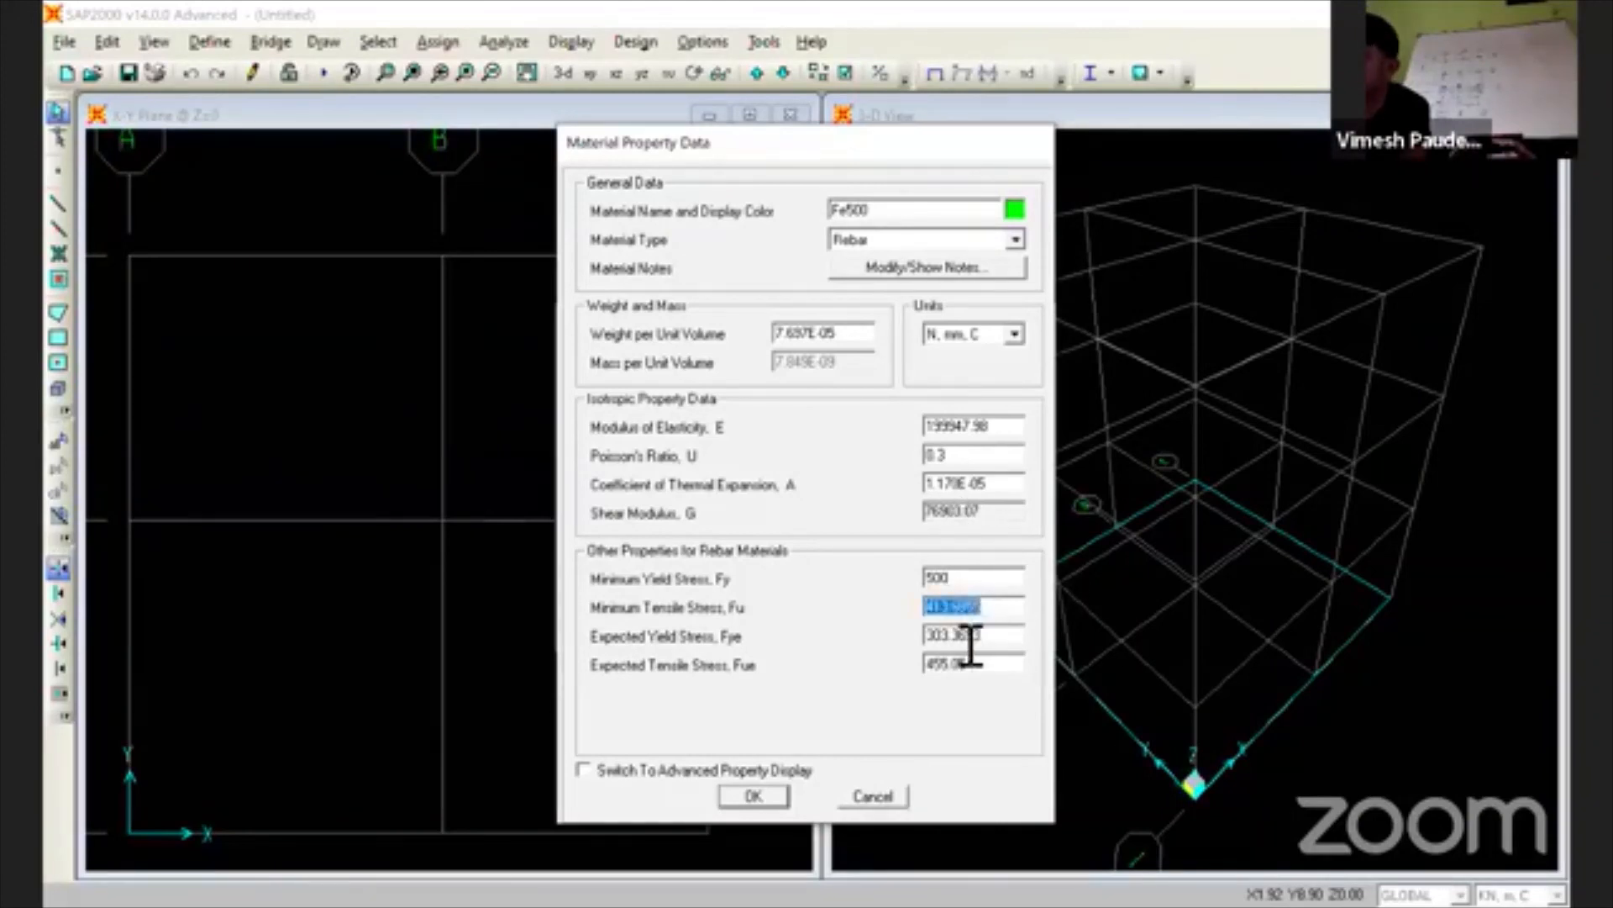
left_click(966, 638)
left_click(965, 661)
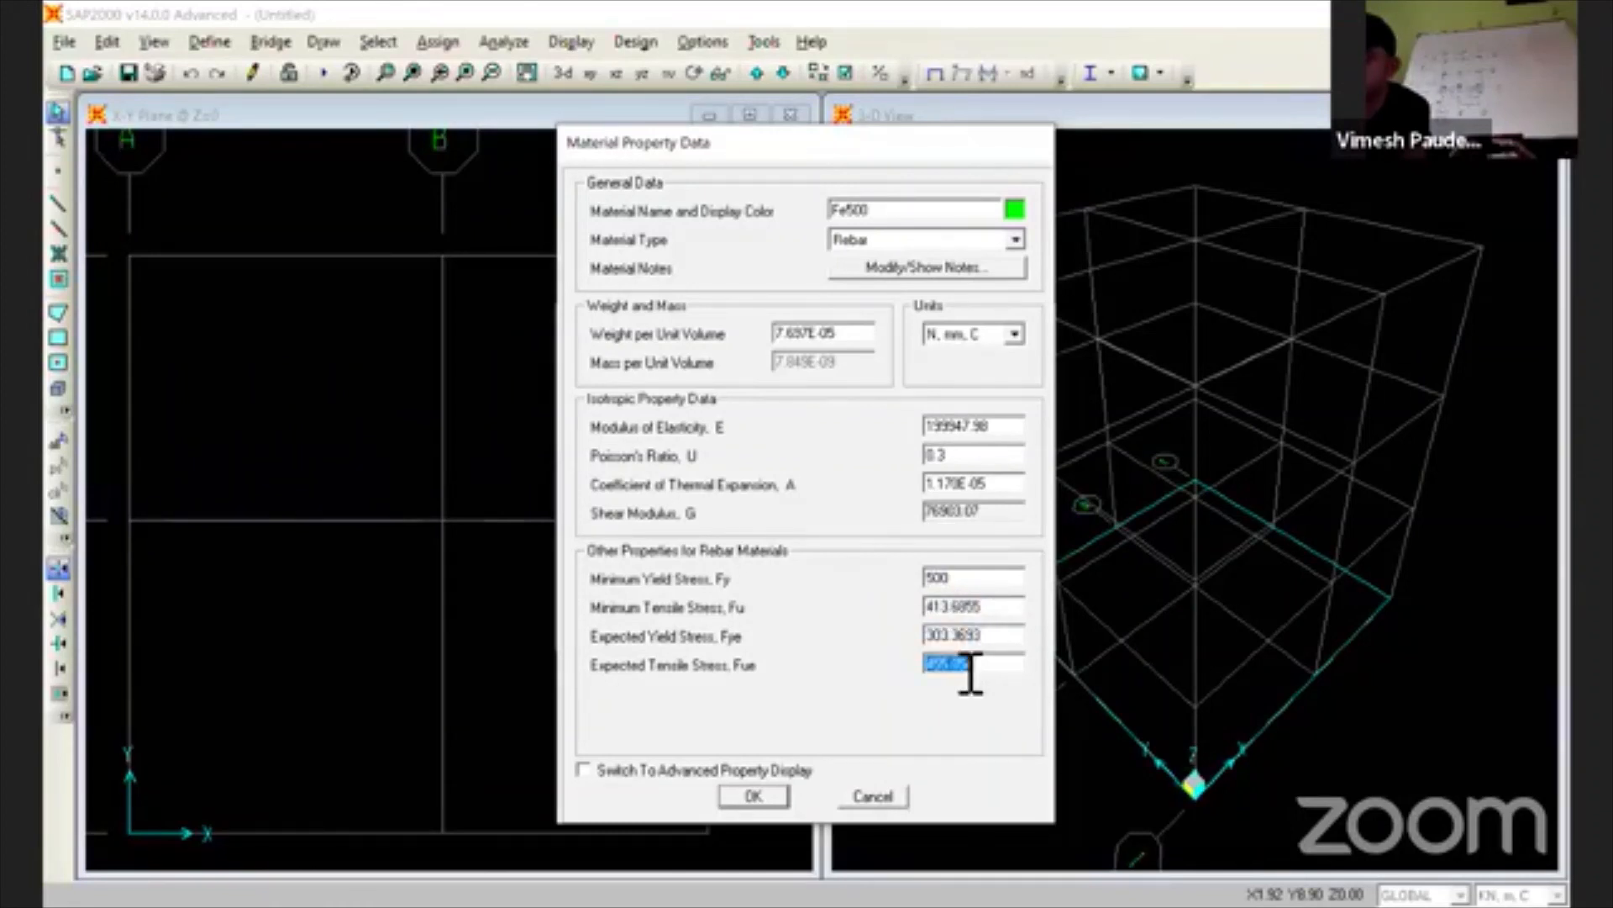
left_click(978, 582)
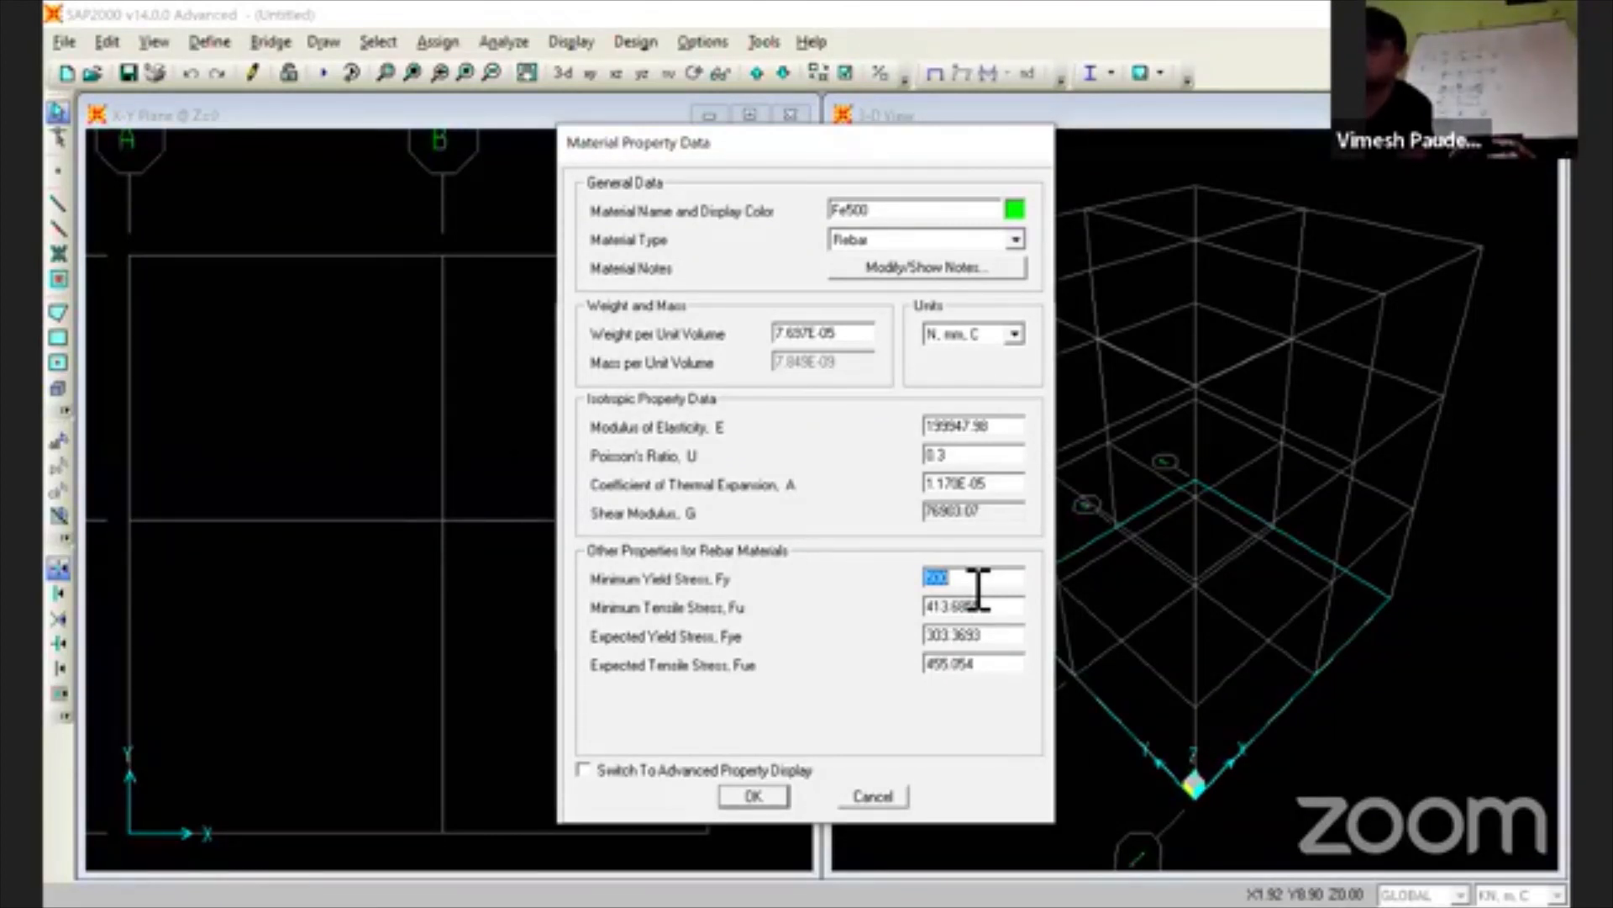
type("500")
key("Tab")
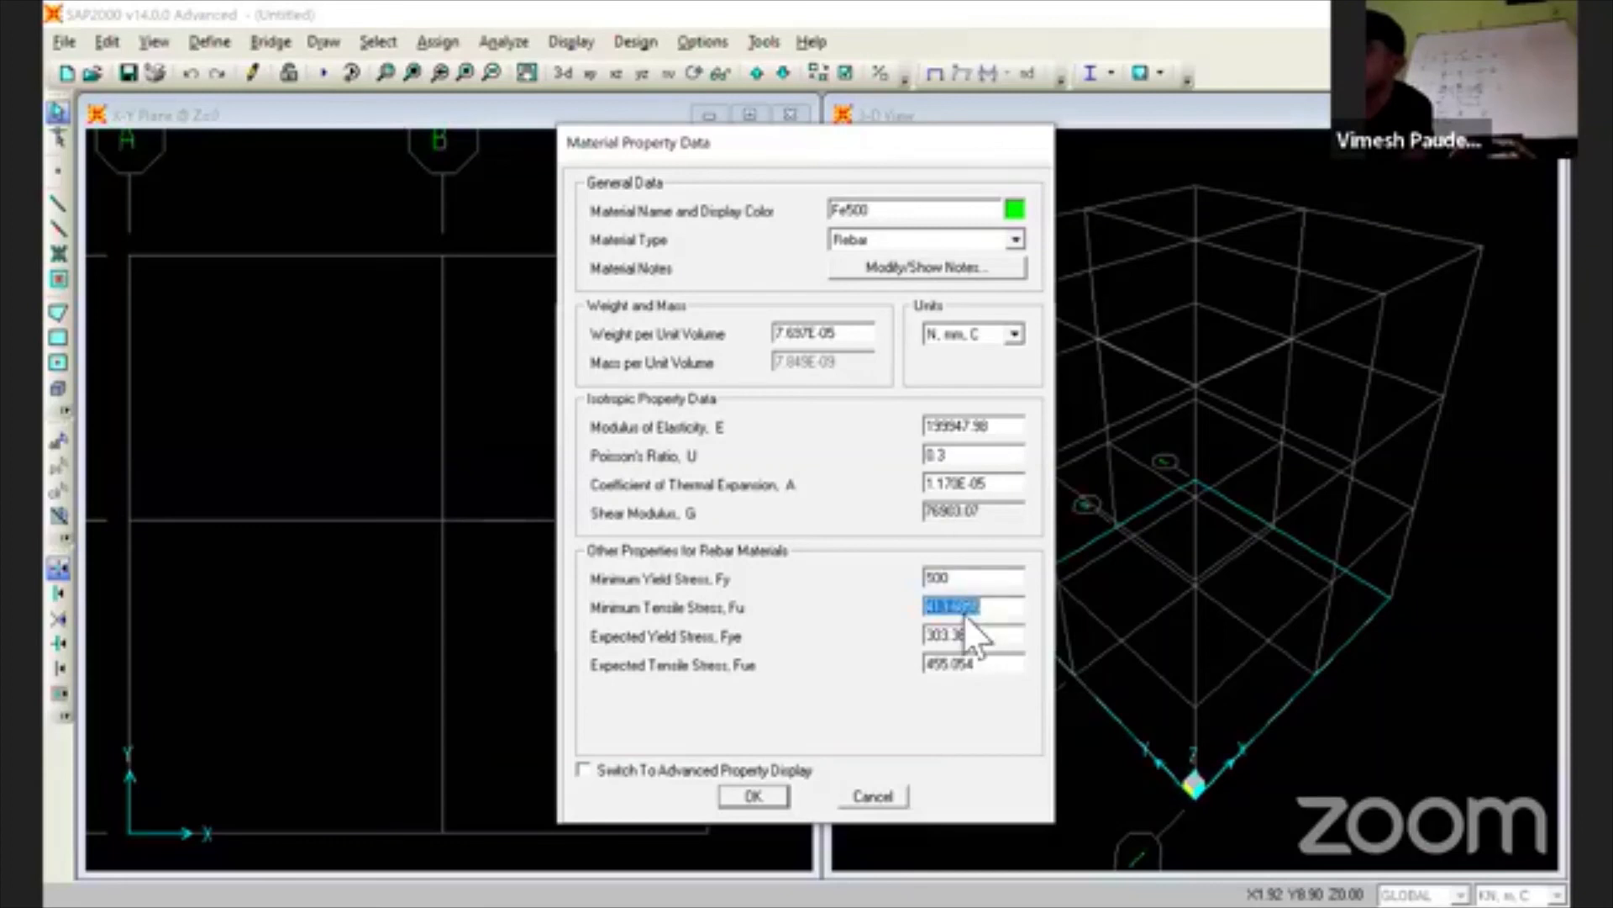
key("Tab")
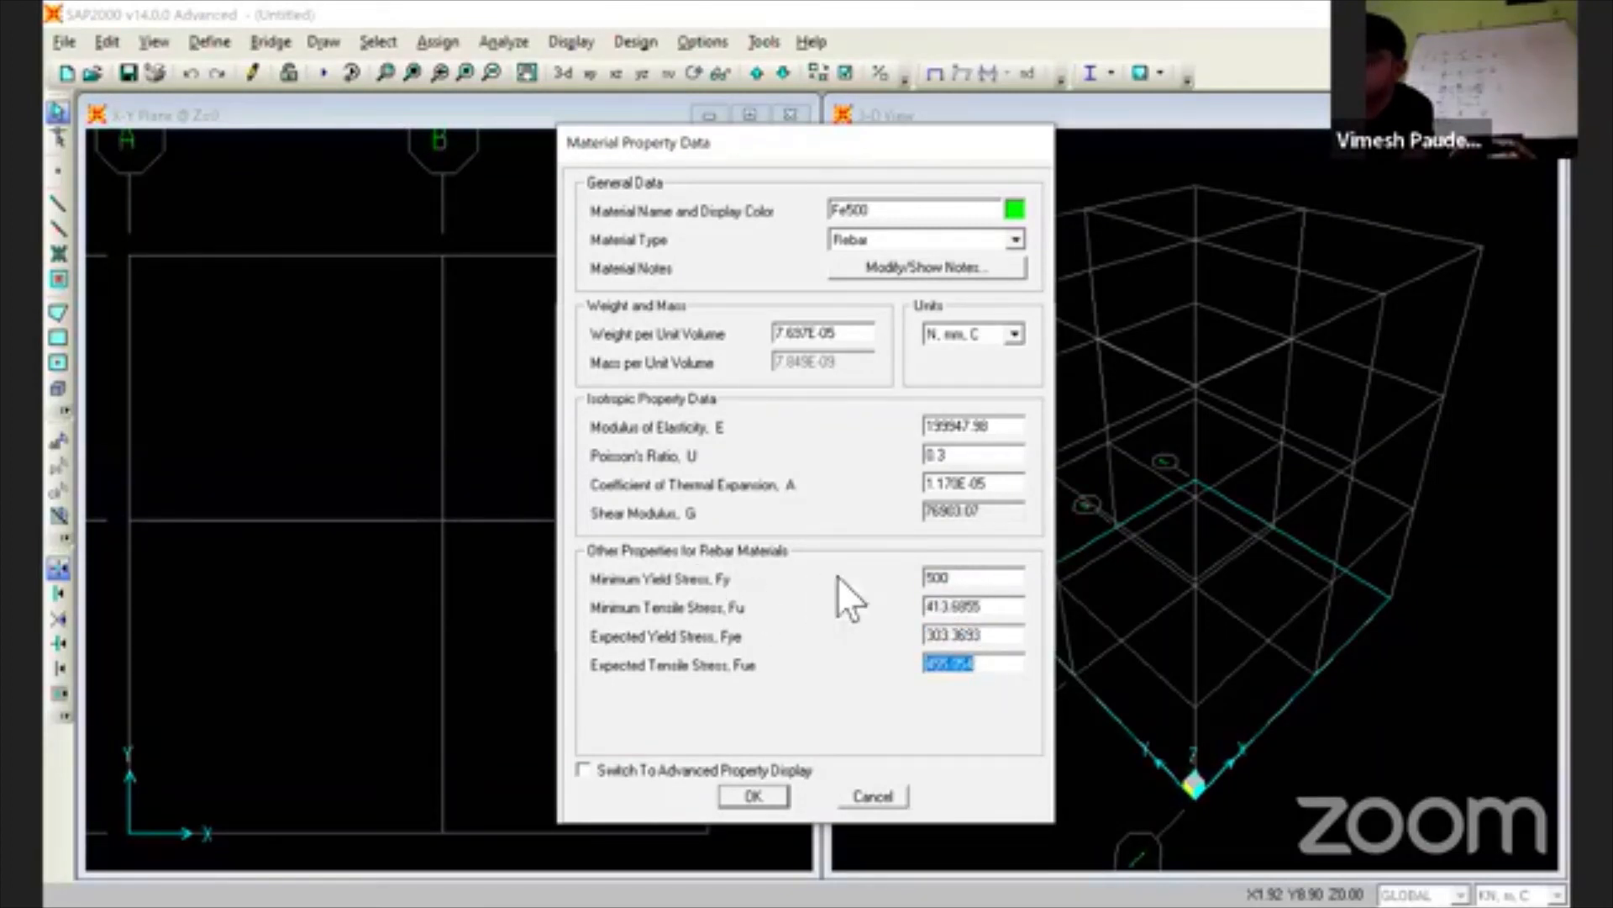
double_click(966, 580)
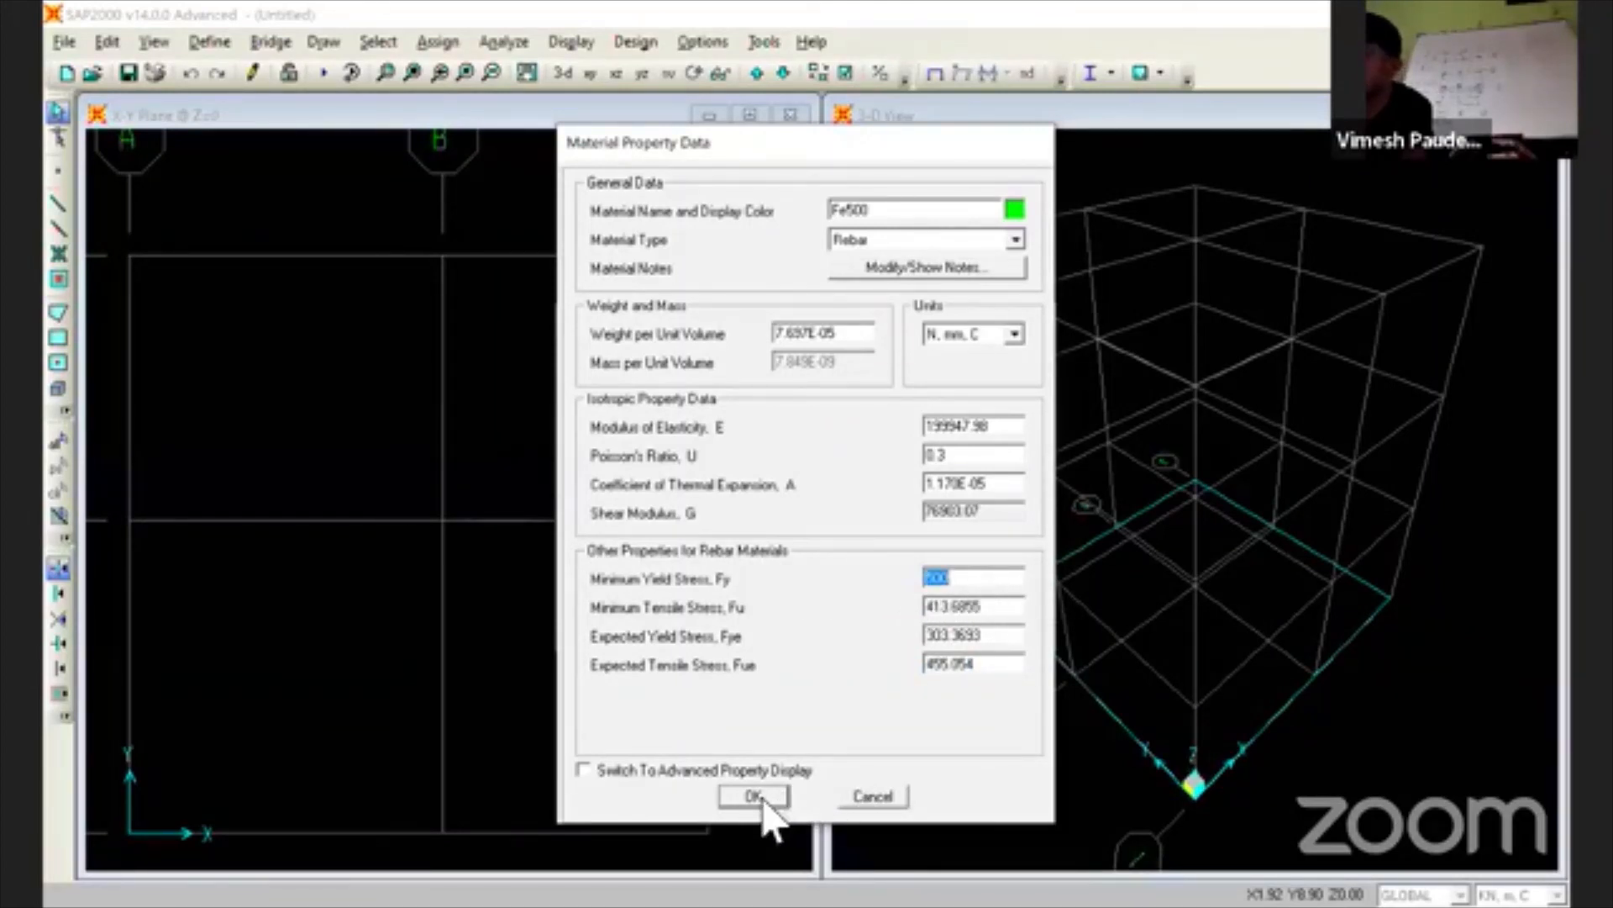
left_click(771, 796)
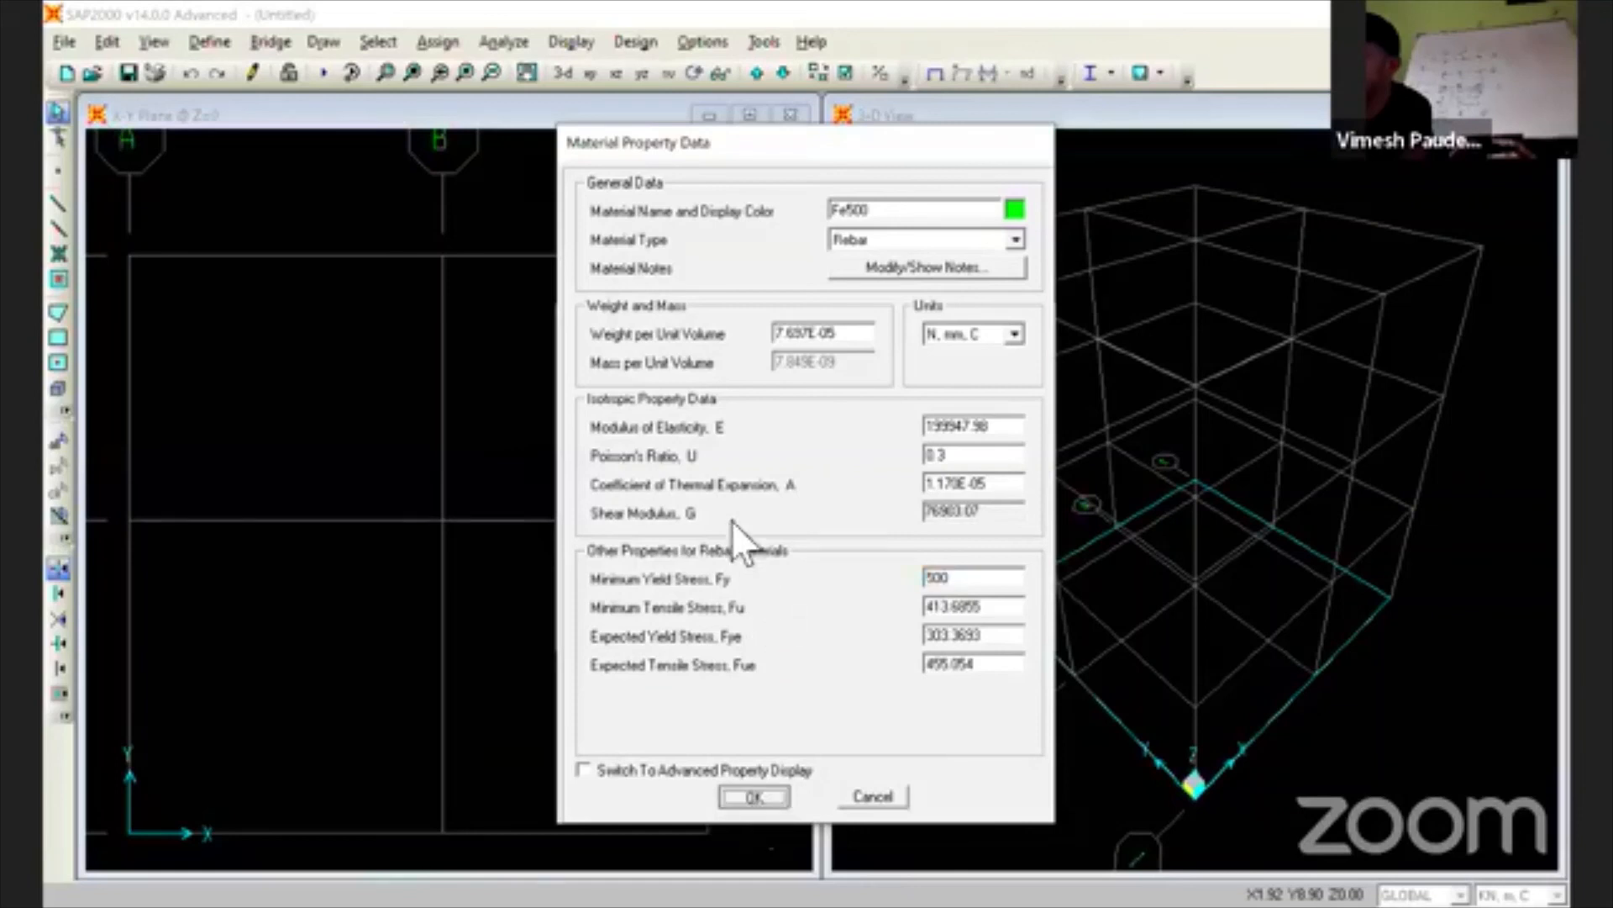